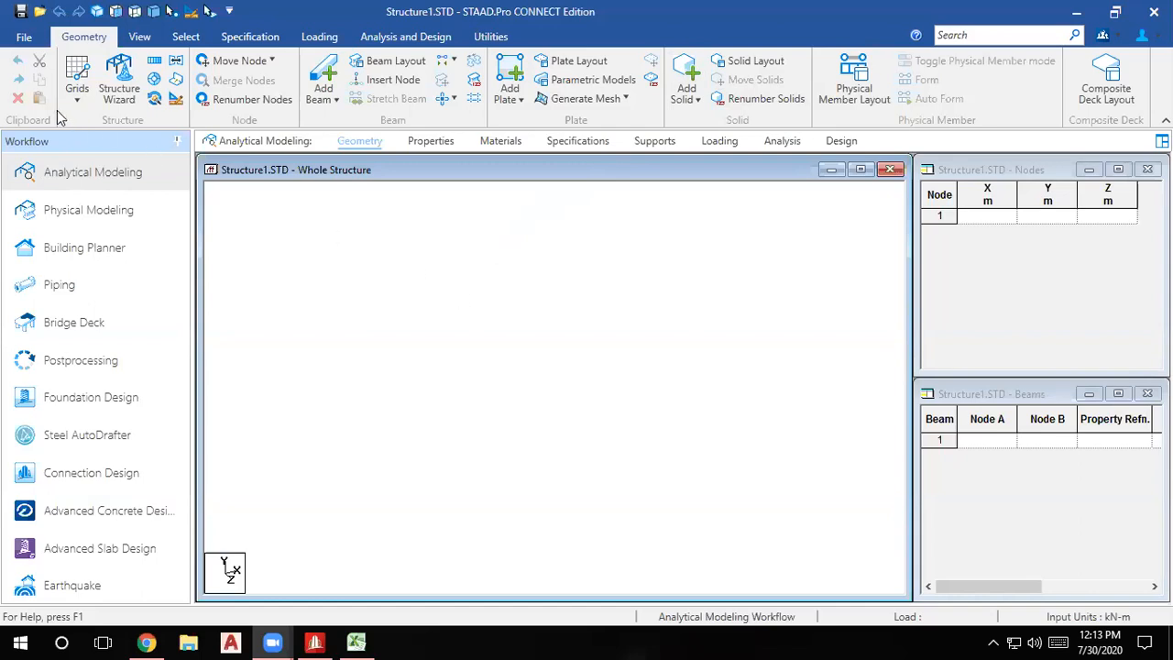
Start a beam grid and set the default linear grid to the X-Z plane.
{"action": "left_click", "coordinate": [78, 103]}
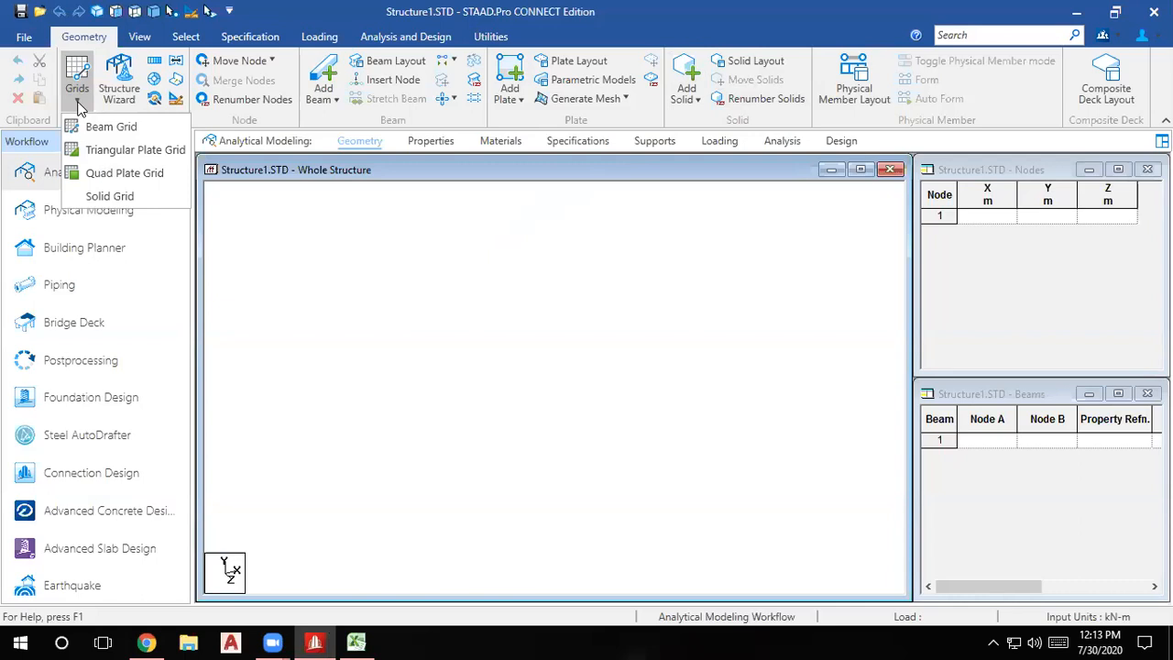
{"action": "left_click", "coordinate": [103, 128]}
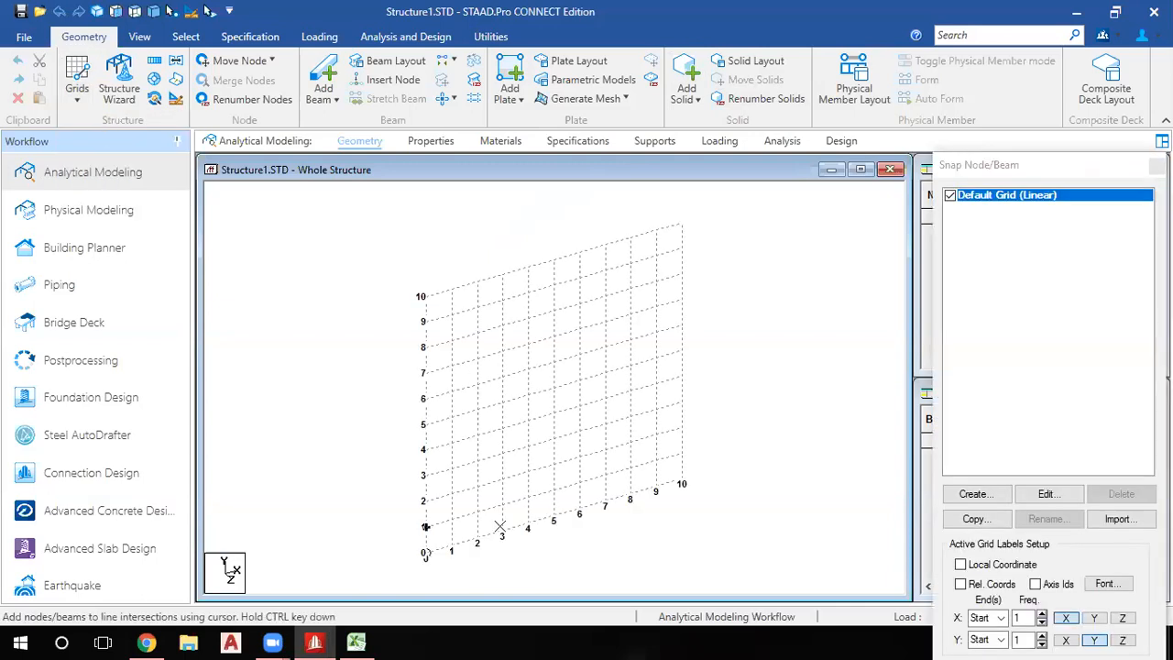
{"action": "left_click", "coordinate": [1046, 495]}
{"action": "left_click", "coordinate": [692, 294]}
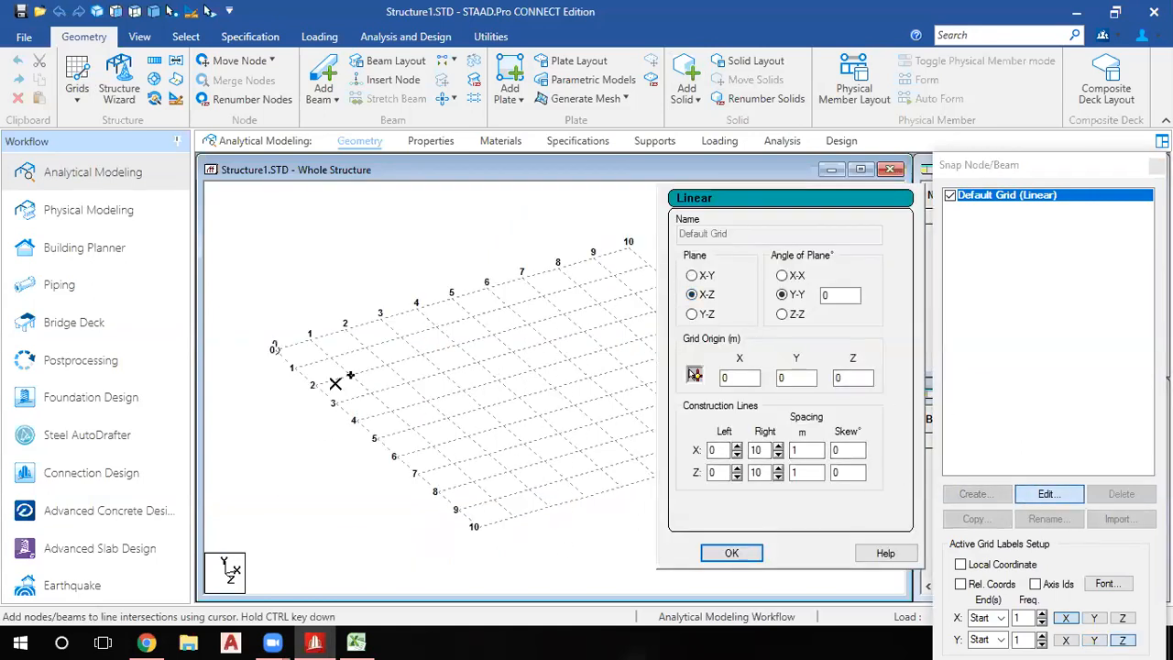
Draw a closed rectangle of beams from the grid origin, 1 m along X and 2 m along Z, and close the grid.
{"action": "left_click", "coordinate": [275, 349]}
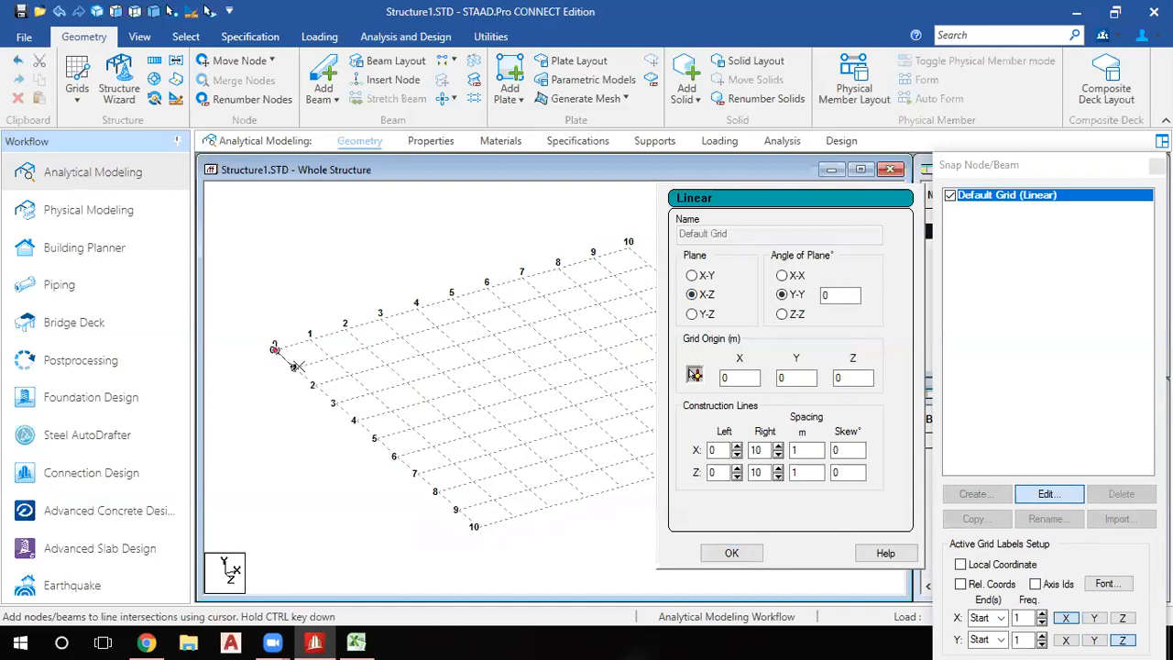
{"action": "left_click", "coordinate": [314, 384]}
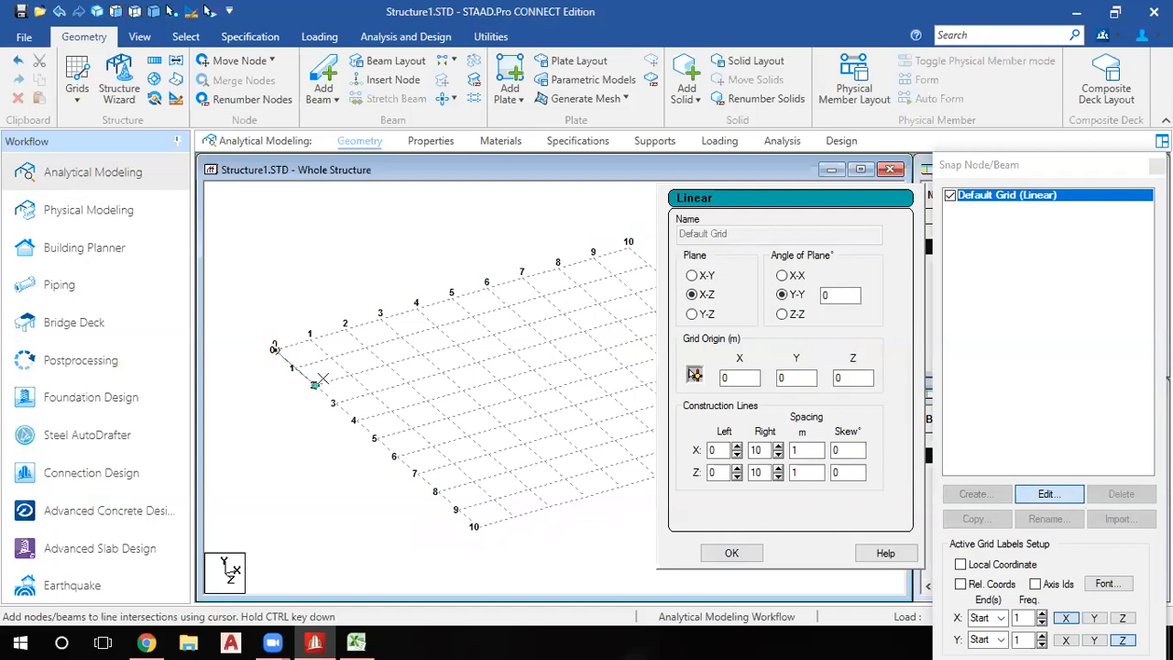
{"action": "left_click", "coordinate": [350, 374]}
{"action": "left_click", "coordinate": [308, 334]}
{"action": "left_click", "coordinate": [271, 343]}
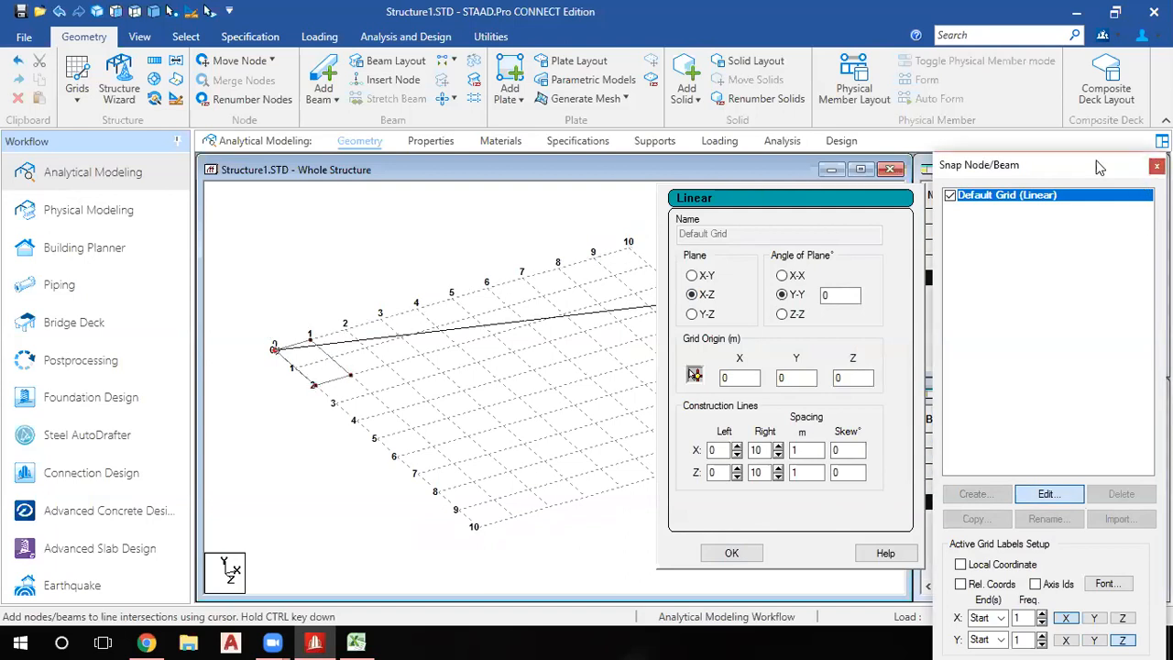
{"action": "left_click", "coordinate": [702, 553]}
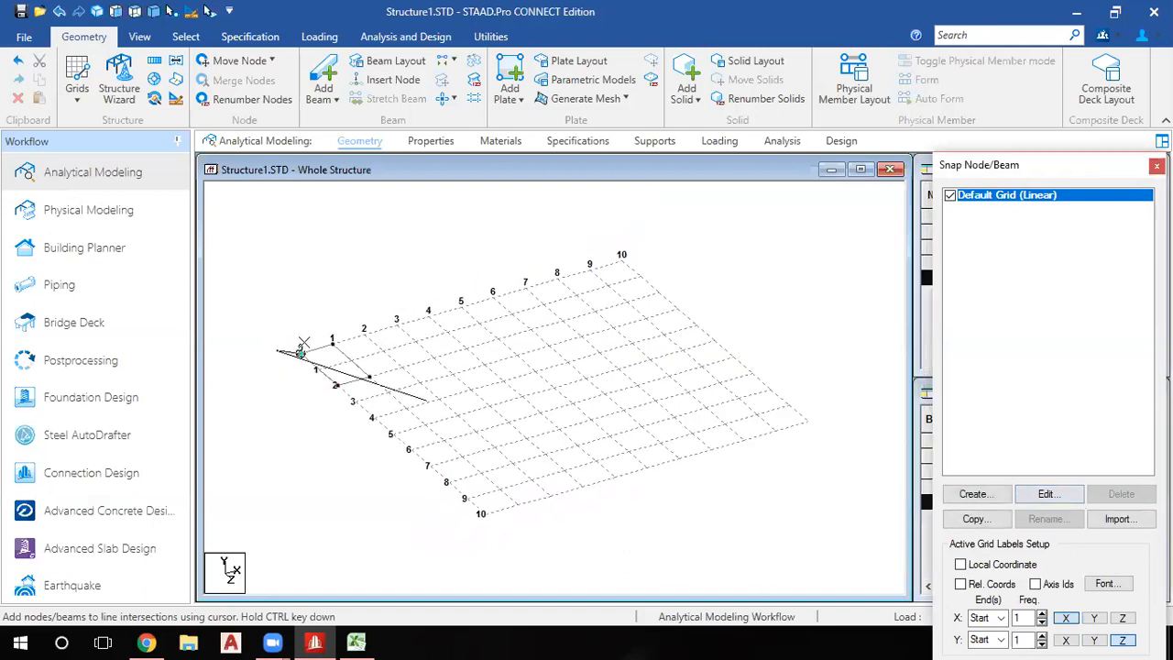
{"action": "scroll", "coordinate": [350, 360], "scroll_direction": "up", "scroll_amount": 2}
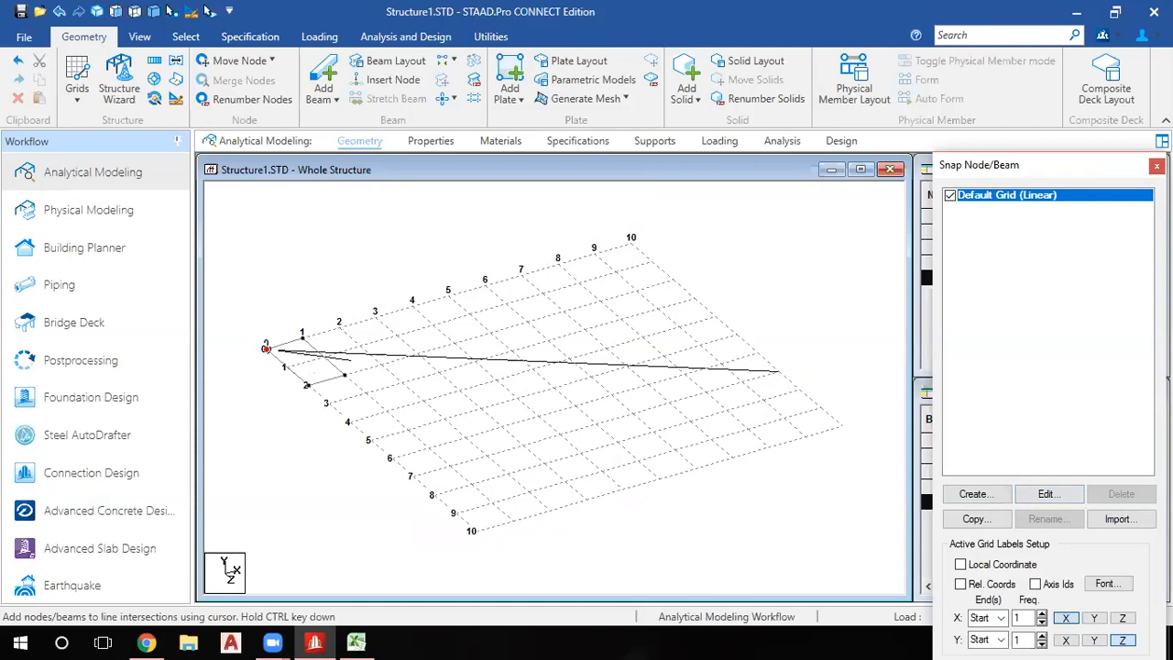
{"action": "left_click", "coordinate": [1157, 165]}
Select the four rectangle beams, reopen the beam grid and set its origin to Y = 3 m.
{"action": "scroll", "coordinate": [443, 391], "scroll_direction": "down", "scroll_amount": 10}
{"action": "scroll", "coordinate": [600, 451], "scroll_direction": "up", "scroll_amount": 3}
{"action": "middle_click_drag", "start_coordinate": [736, 503], "coordinate": [599, 513]}
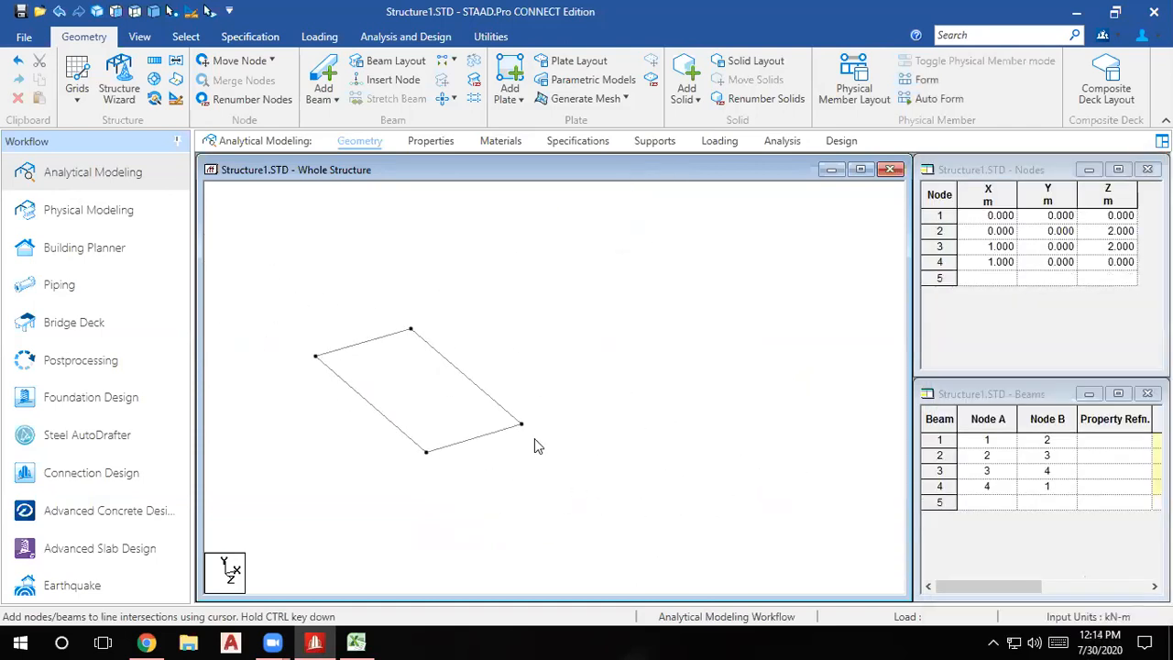
{"action": "left_click_drag", "start_coordinate": [555, 483], "coordinate": [244, 304]}
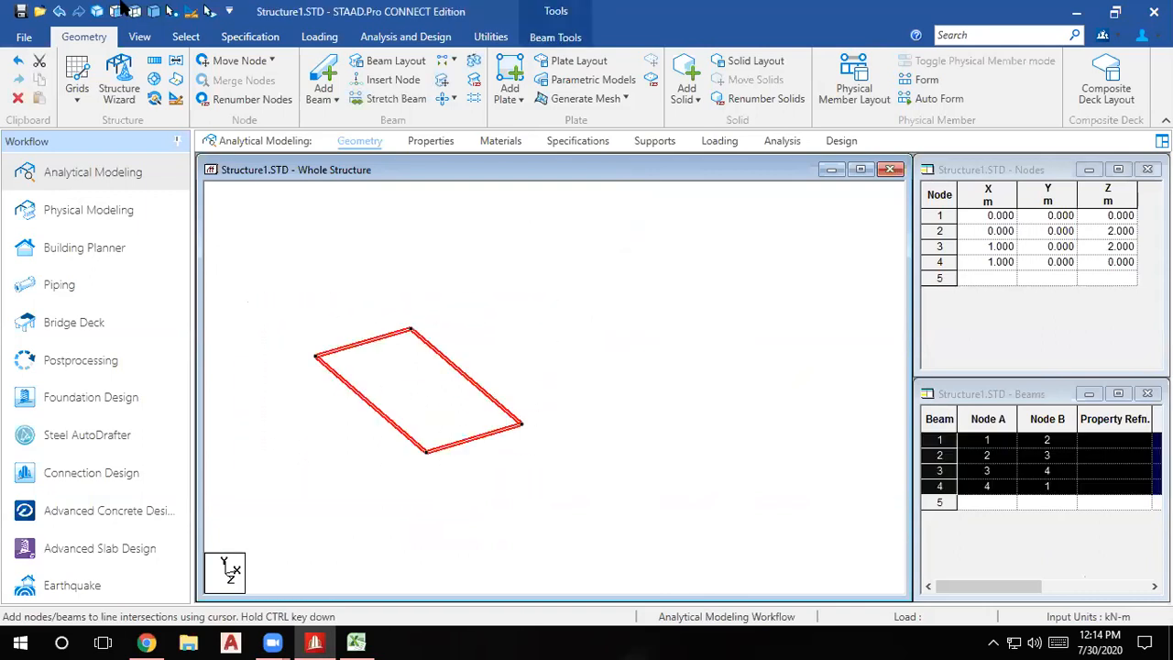
{"action": "left_click", "coordinate": [79, 88]}
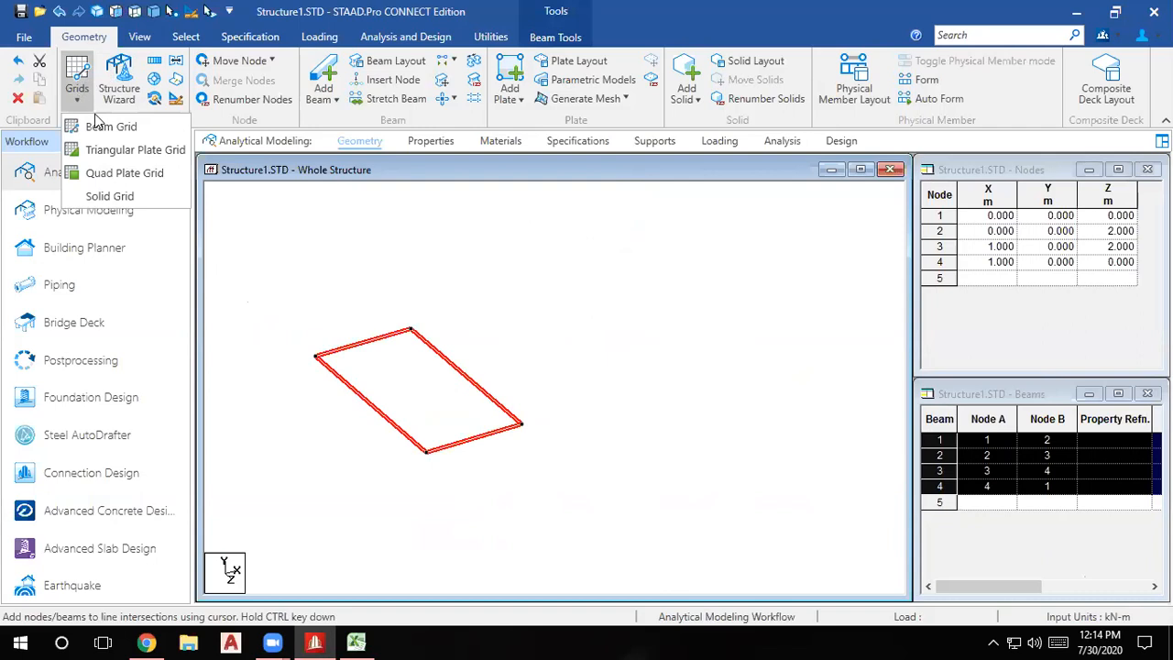
{"action": "left_click", "coordinate": [97, 127]}
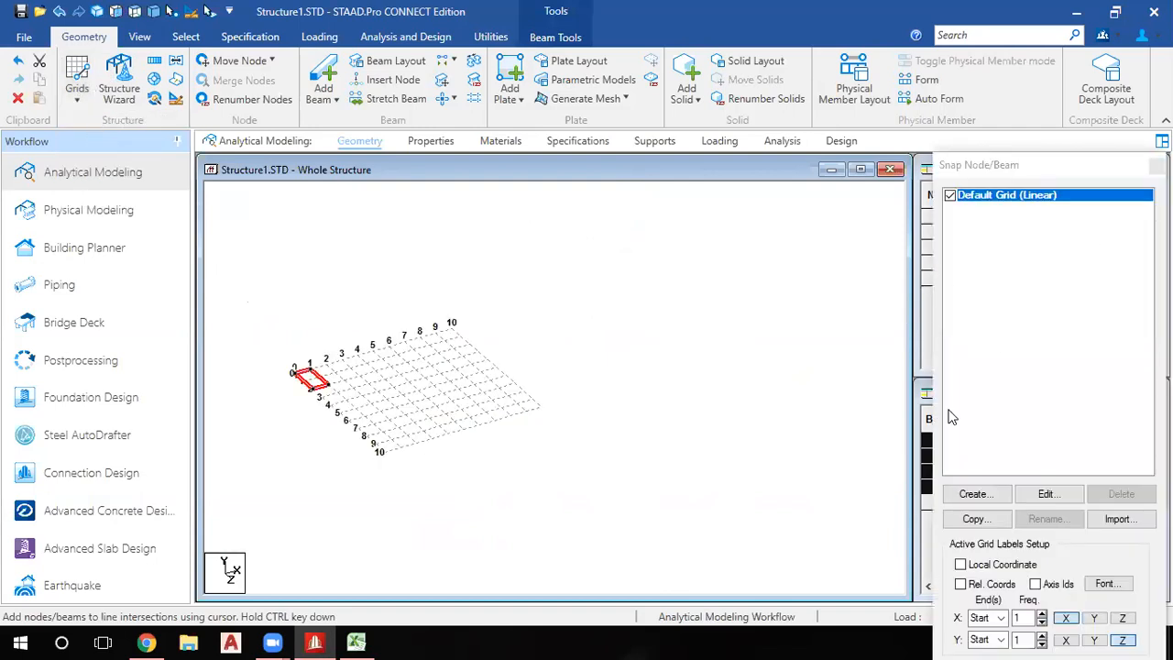
{"action": "left_click", "coordinate": [1045, 496]}
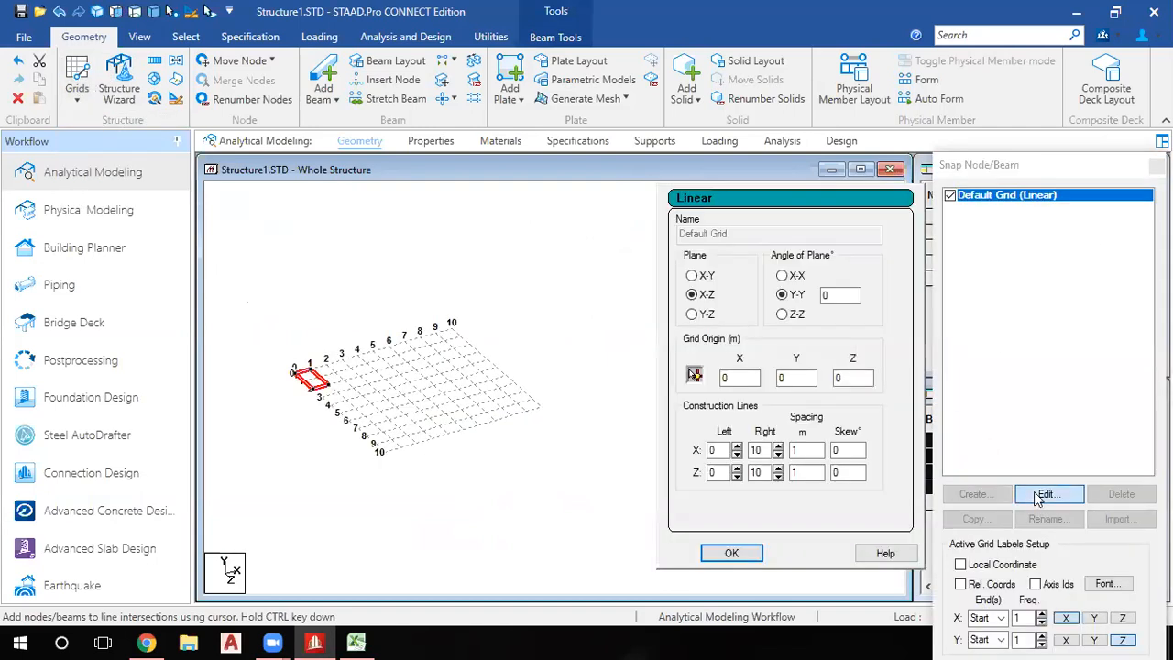
{"action": "double_click", "coordinate": [794, 378]}
{"action": "type", "text": "3"}
{"action": "left_click", "coordinate": [730, 554]}
In the plan view, draw a beam rectangle from X 6 to 7 m and Z 0 to 2 m on the raised grid, and close the grid.
{"action": "scroll", "coordinate": [453, 453], "scroll_direction": "up", "scroll_amount": 5}
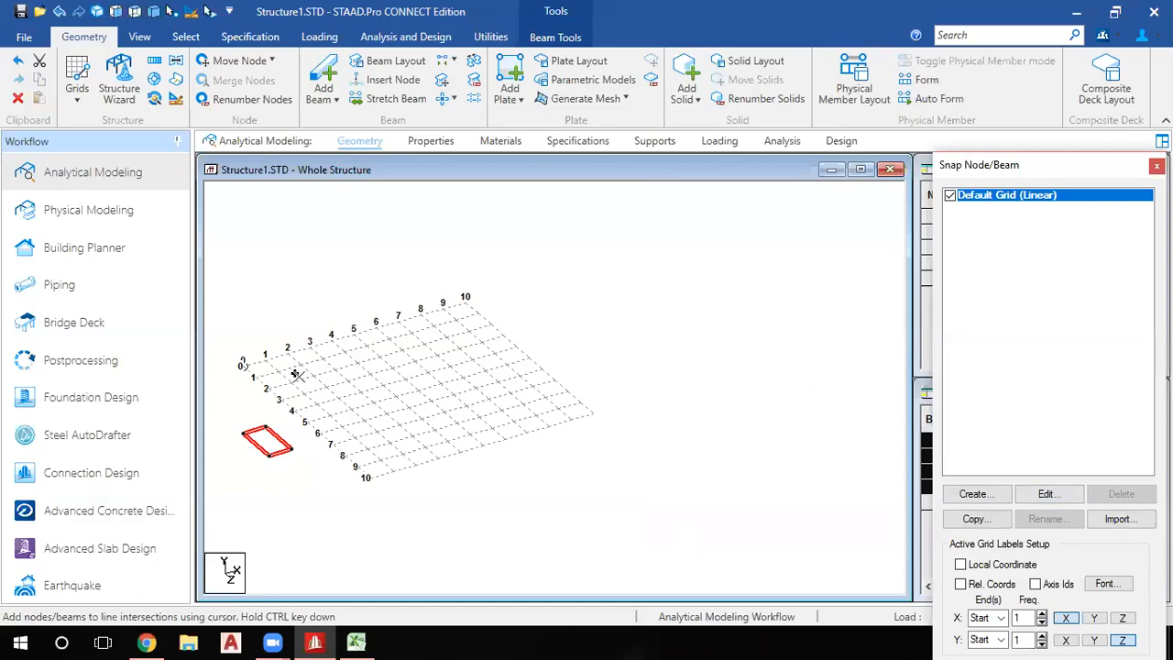
{"action": "middle_click_drag", "start_coordinate": [296, 375], "coordinate": [540, 431]}
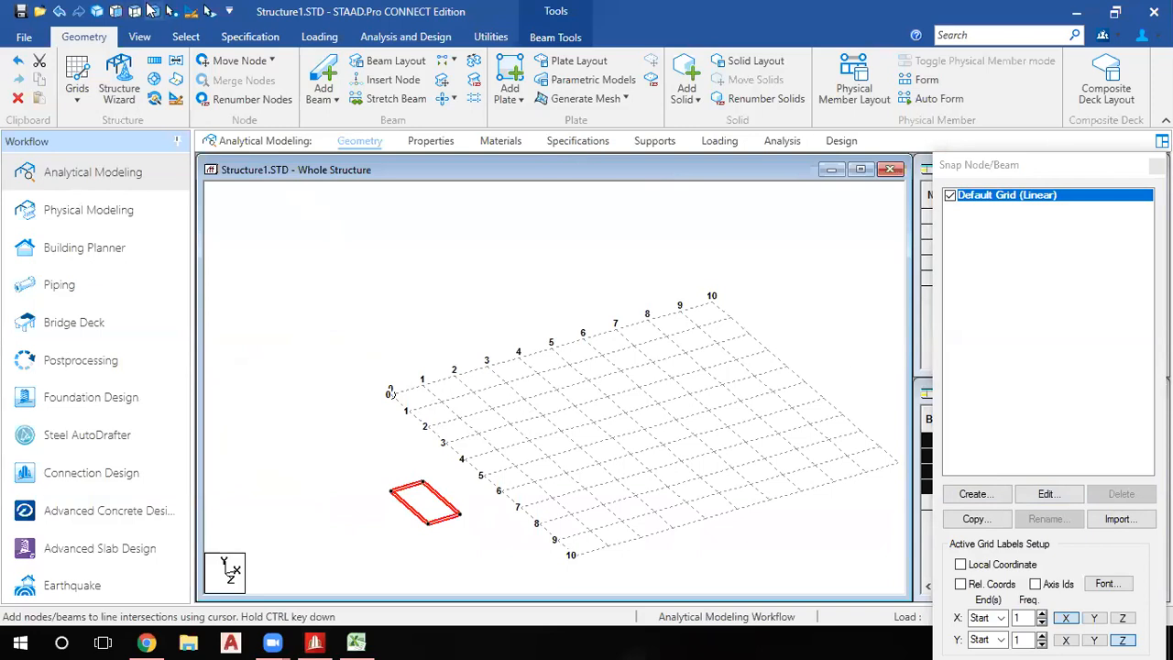
{"action": "left_click", "coordinate": [152, 11]}
{"action": "middle_click_drag", "start_coordinate": [431, 263], "coordinate": [173, 278]}
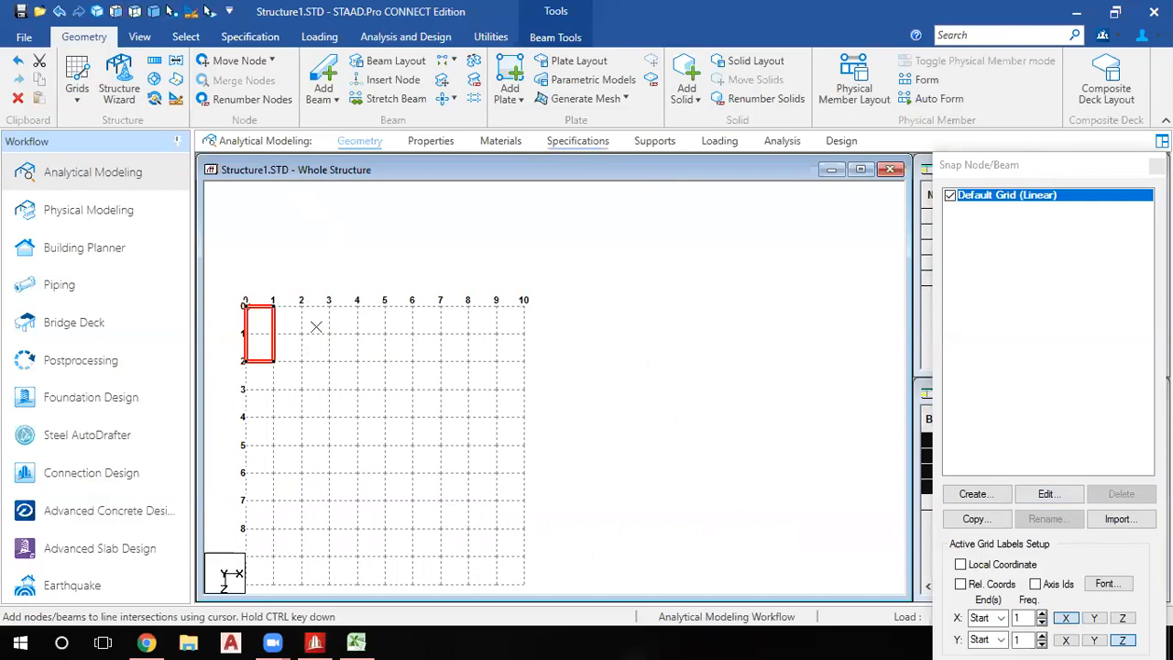
{"action": "left_click", "coordinate": [411, 304]}
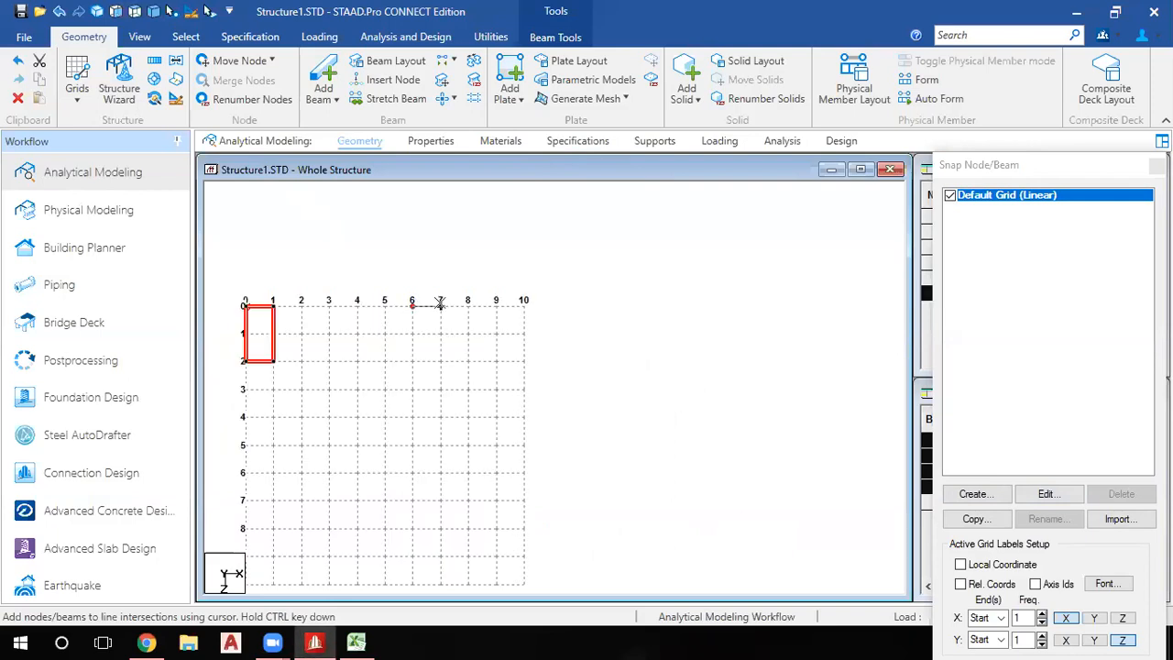
{"action": "left_click", "coordinate": [440, 305]}
{"action": "left_click", "coordinate": [440, 361]}
{"action": "left_click", "coordinate": [412, 361]}
{"action": "left_click", "coordinate": [411, 306]}
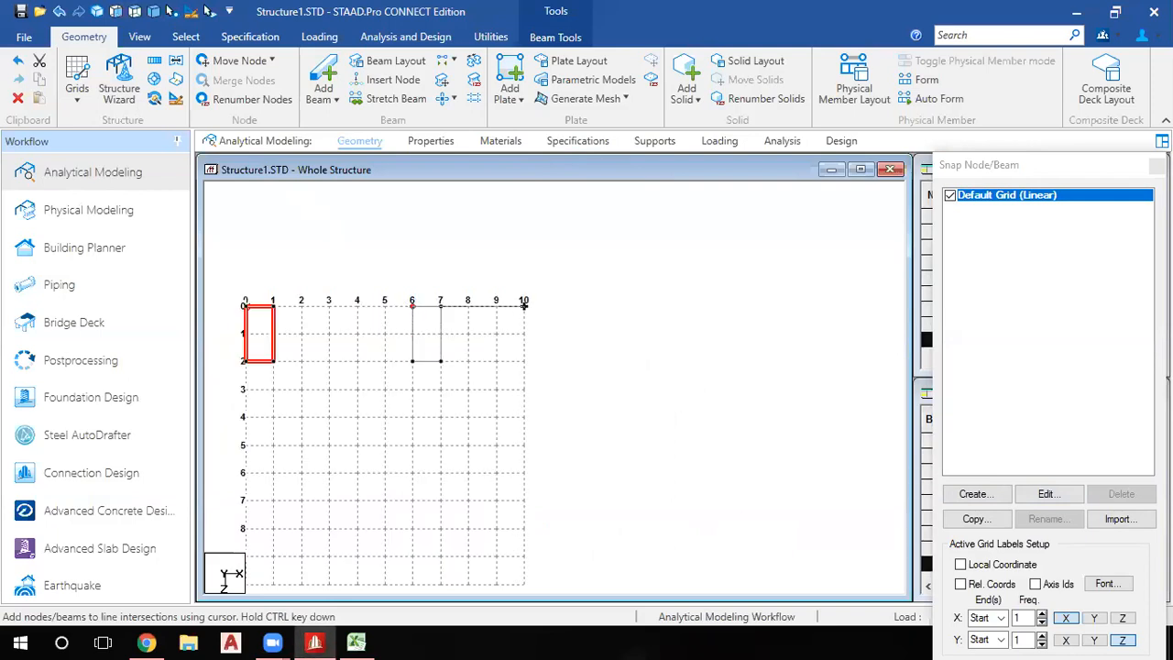
{"action": "left_click", "coordinate": [1157, 166]}
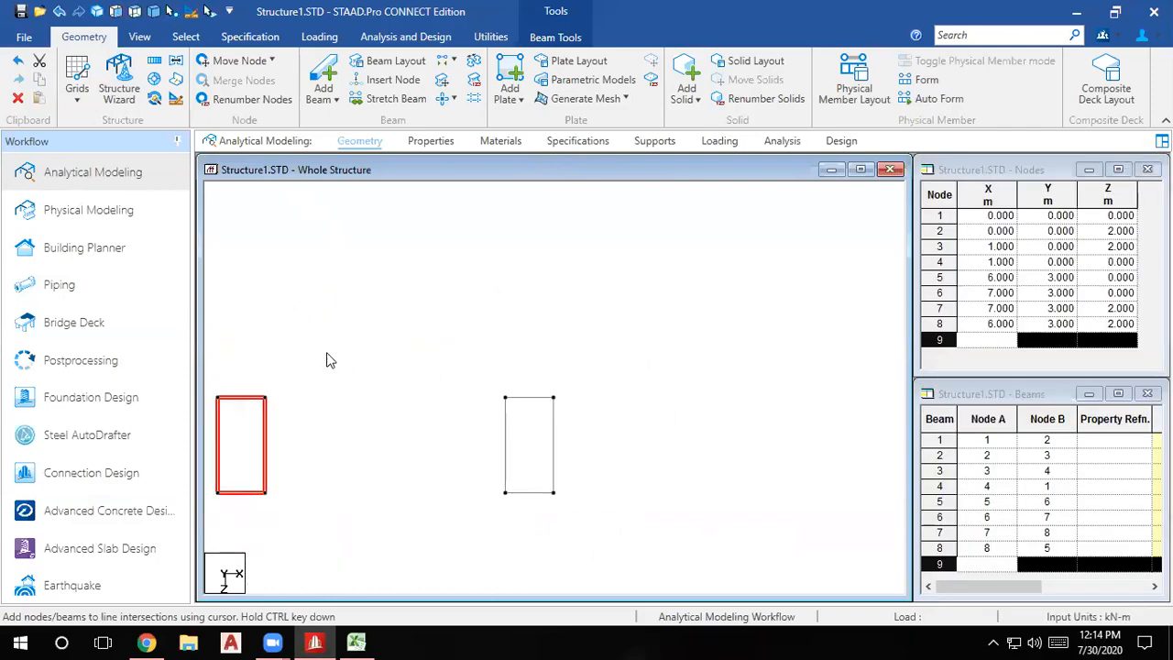
In the isometric view, add two inclined beams joining the lower rectangle's inner corners to the facing corners of the upper rectangle.
{"action": "left_click", "coordinate": [544, 392]}
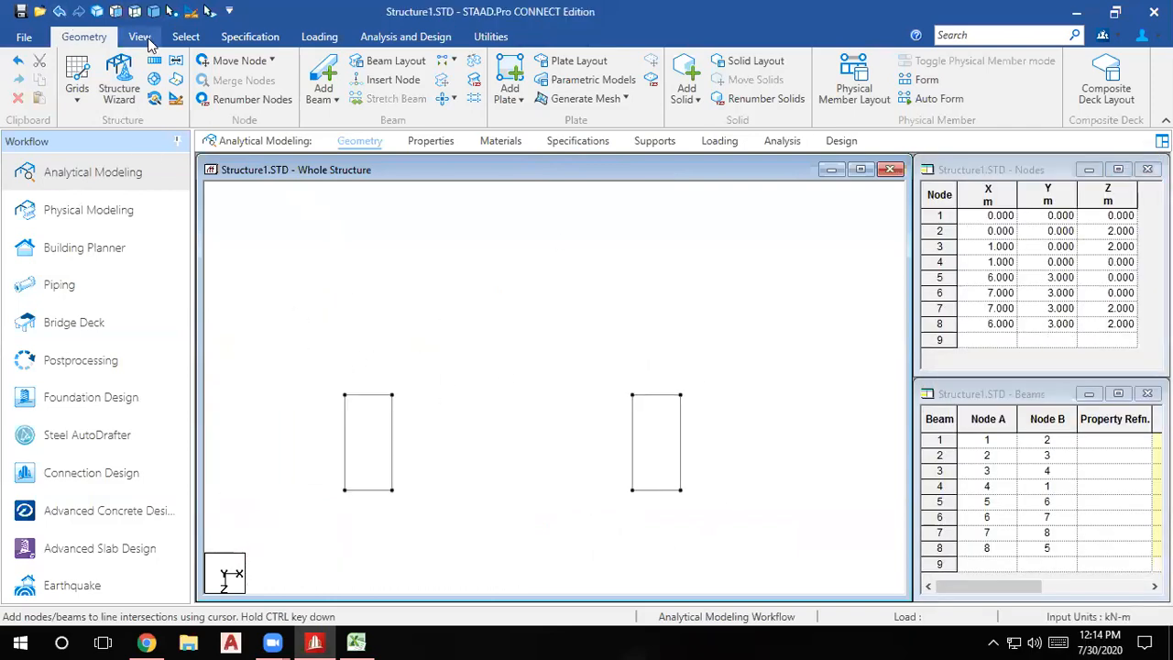
{"action": "left_click", "coordinate": [118, 12]}
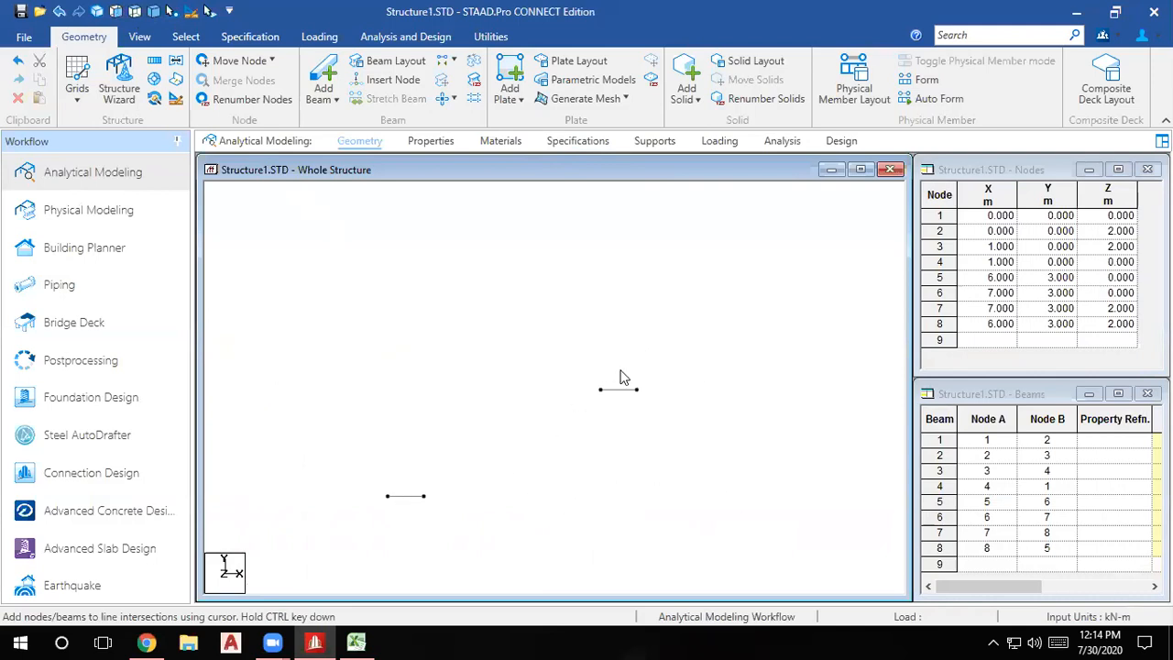
{"action": "left_click", "coordinate": [154, 12]}
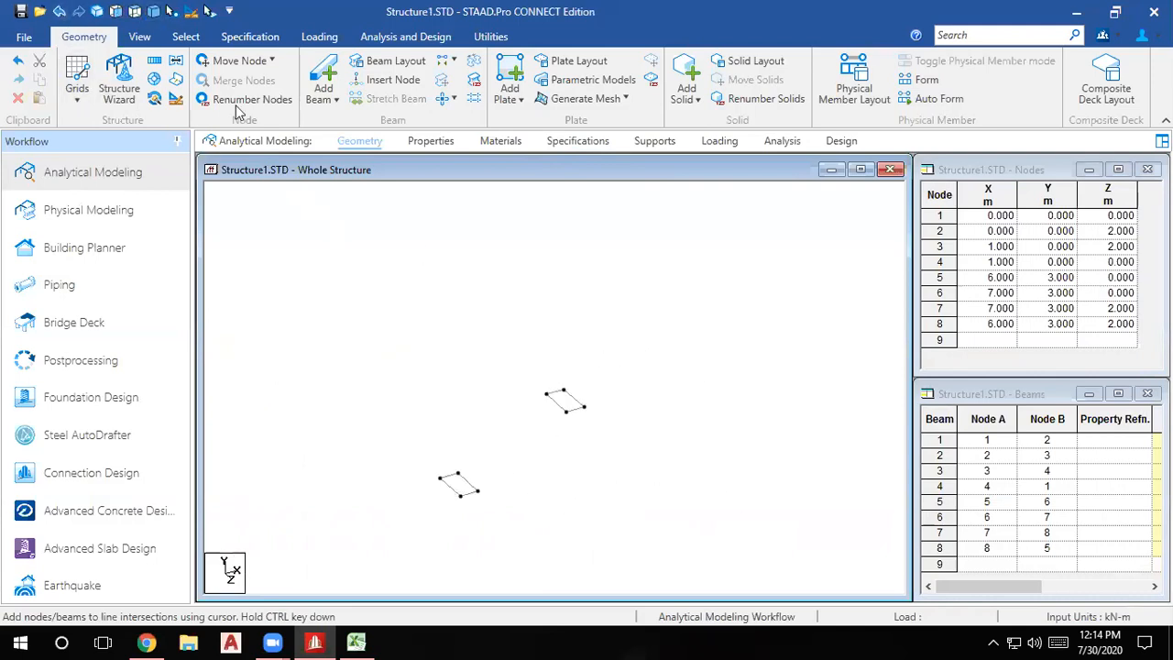
{"action": "scroll", "coordinate": [390, 455], "scroll_direction": "up", "scroll_amount": 1}
{"action": "middle_click_drag", "start_coordinate": [400, 449], "coordinate": [438, 354]}
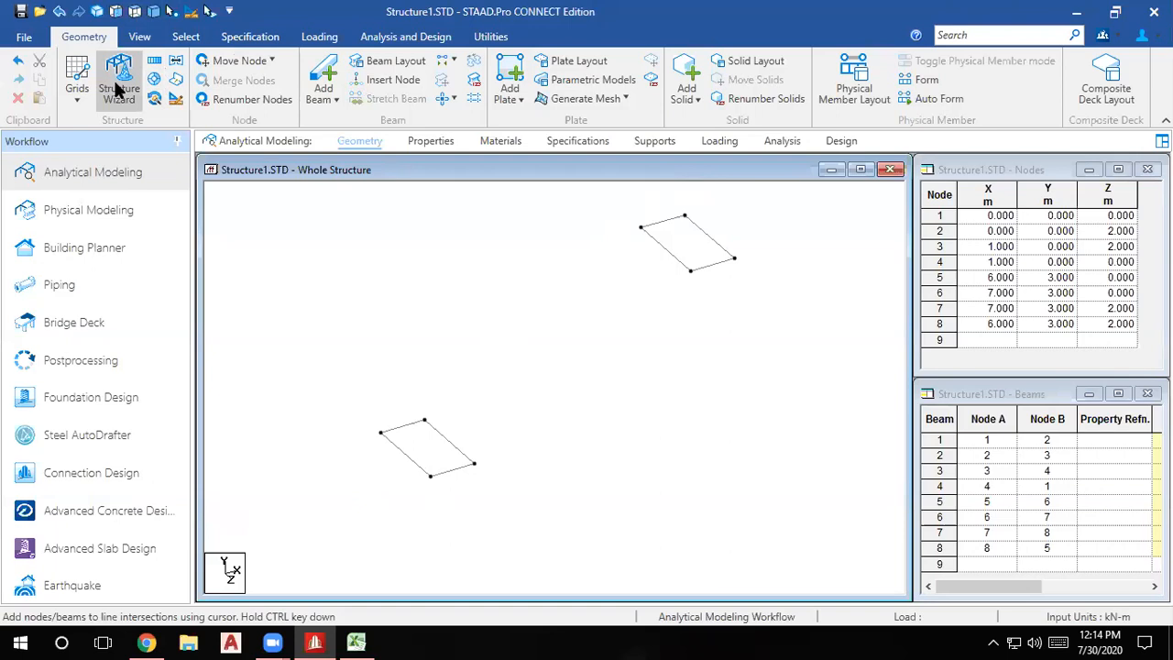
{"action": "left_click", "coordinate": [324, 81]}
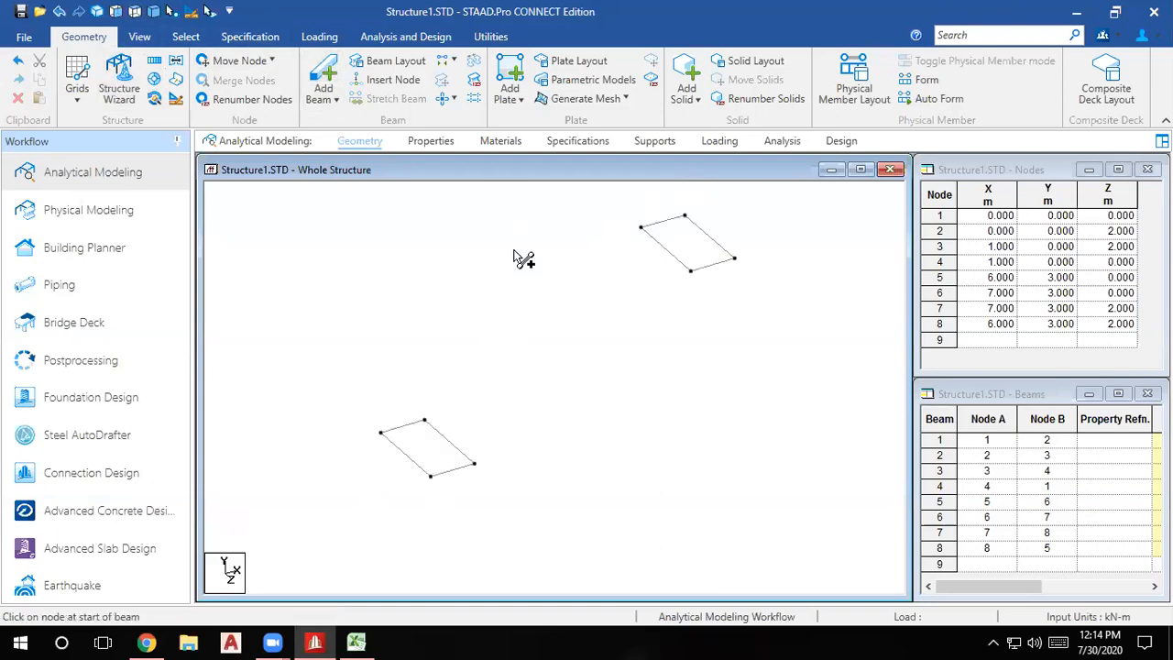
{"action": "left_click", "coordinate": [425, 421]}
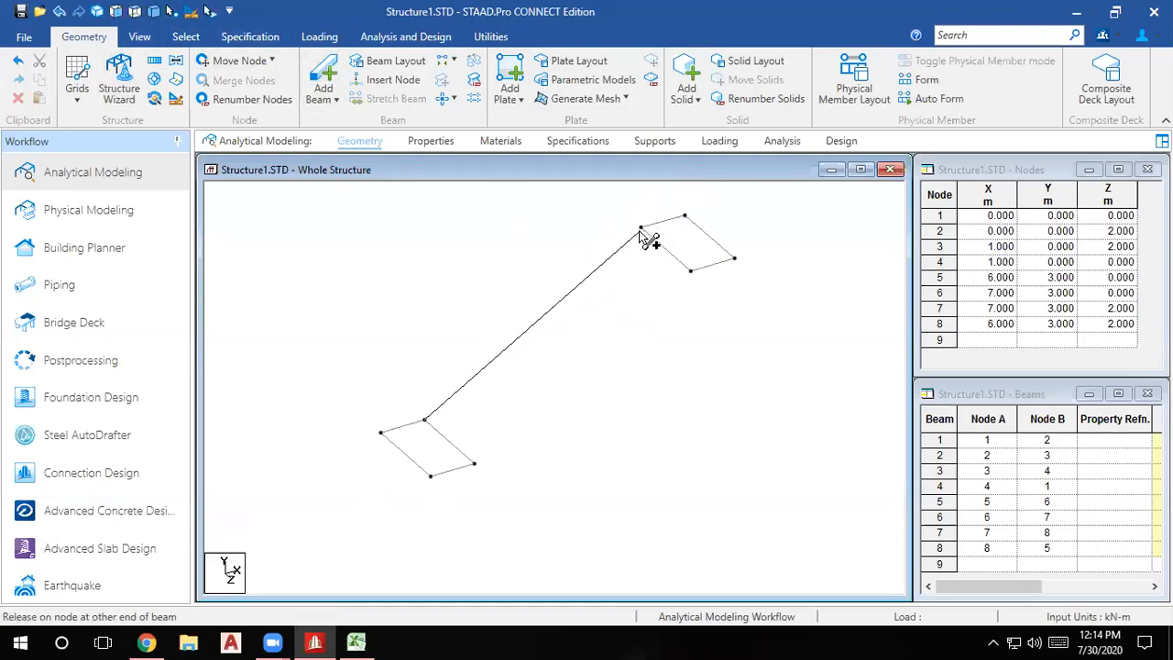
{"action": "left_click", "coordinate": [642, 228]}
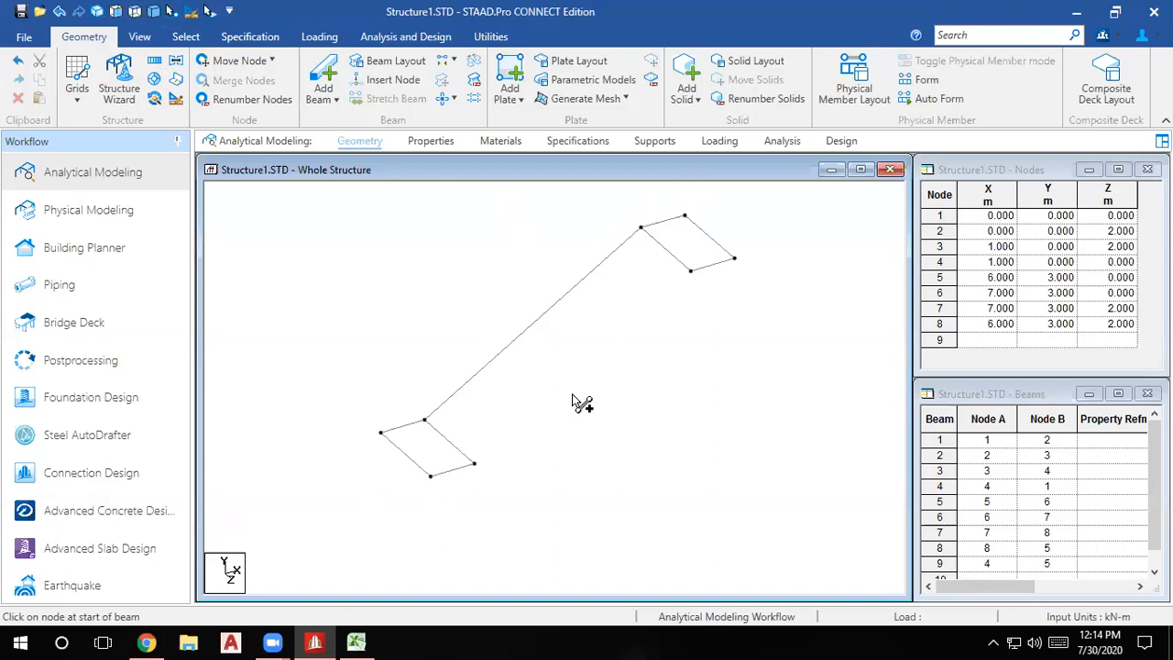
{"action": "left_click", "coordinate": [475, 464]}
{"action": "left_click", "coordinate": [690, 272]}
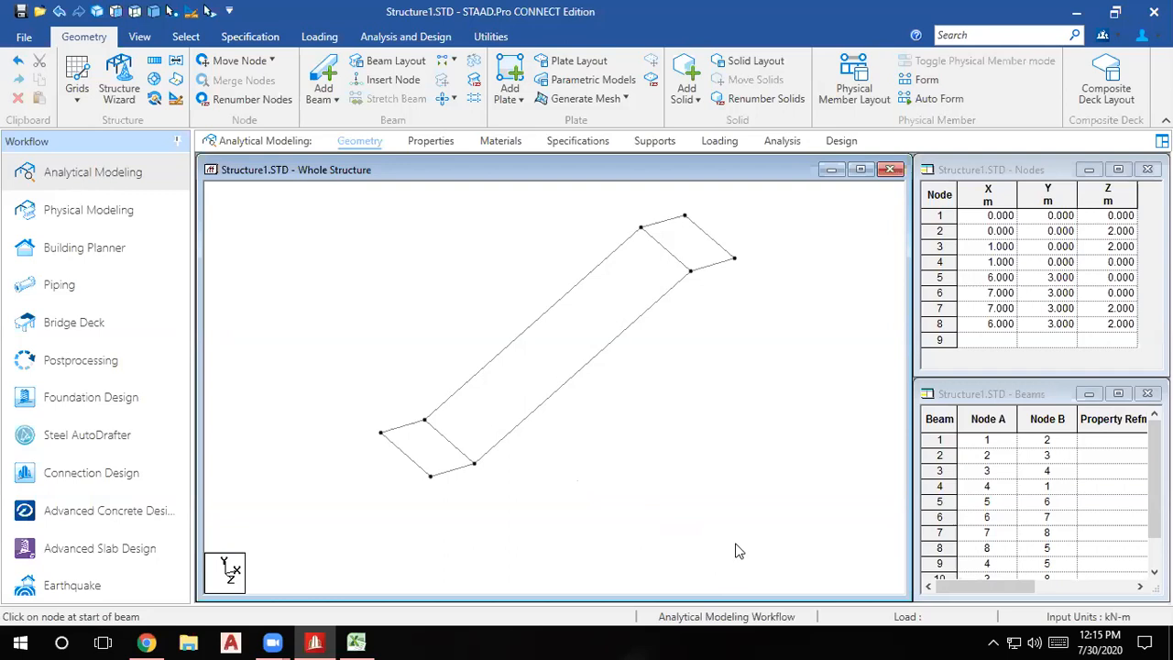
Start a surface mesh and outline the lower rectangle through its four corner nodes.
{"action": "left_click", "coordinate": [625, 98]}
{"action": "left_click", "coordinate": [593, 125]}
{"action": "scroll", "coordinate": [379, 398], "scroll_direction": "up", "scroll_amount": 2}
{"action": "middle_click_drag", "start_coordinate": [388, 424], "coordinate": [508, 309]}
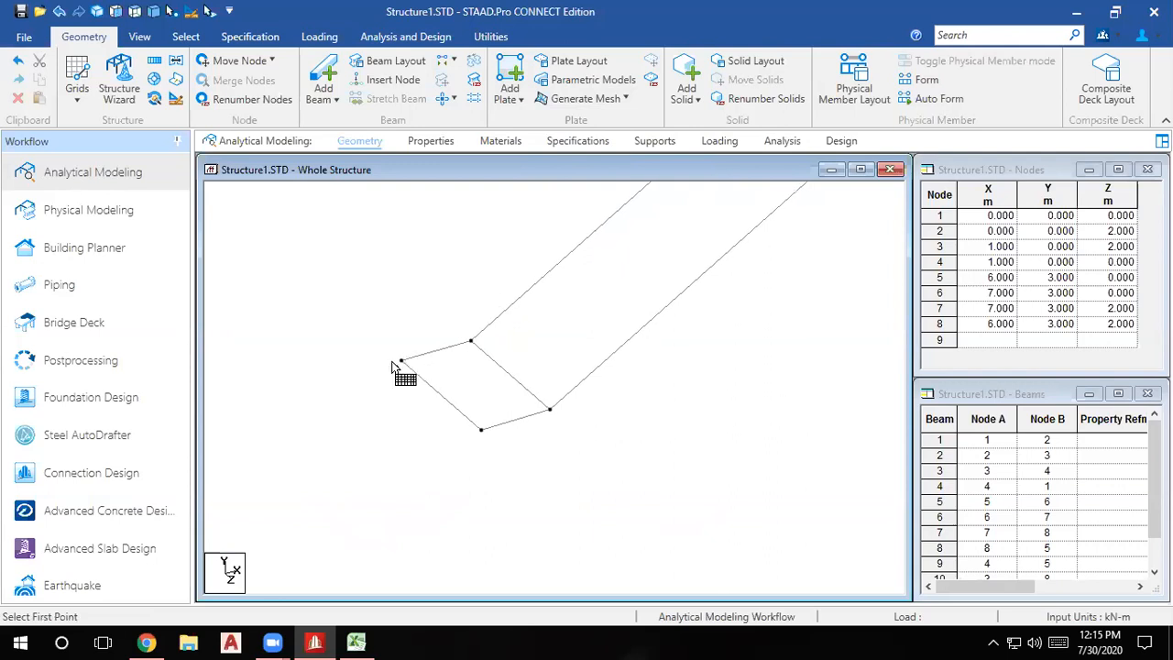
{"action": "left_click", "coordinate": [404, 361]}
{"action": "left_click", "coordinate": [471, 341]}
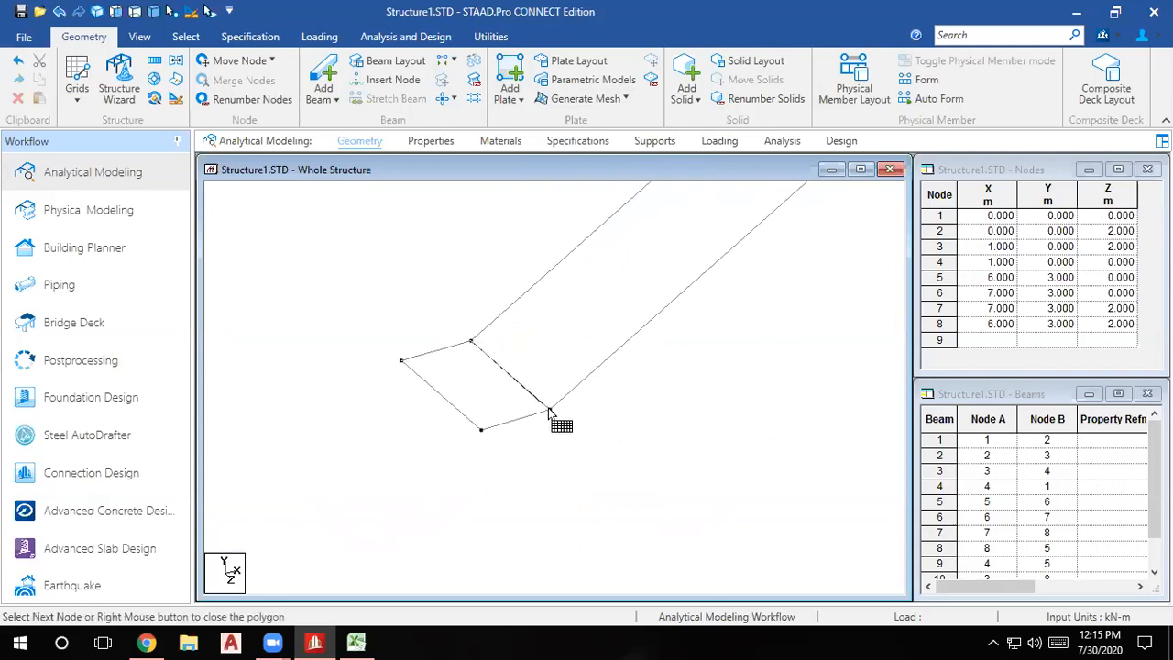
{"action": "left_click", "coordinate": [550, 410]}
{"action": "left_click", "coordinate": [481, 429]}
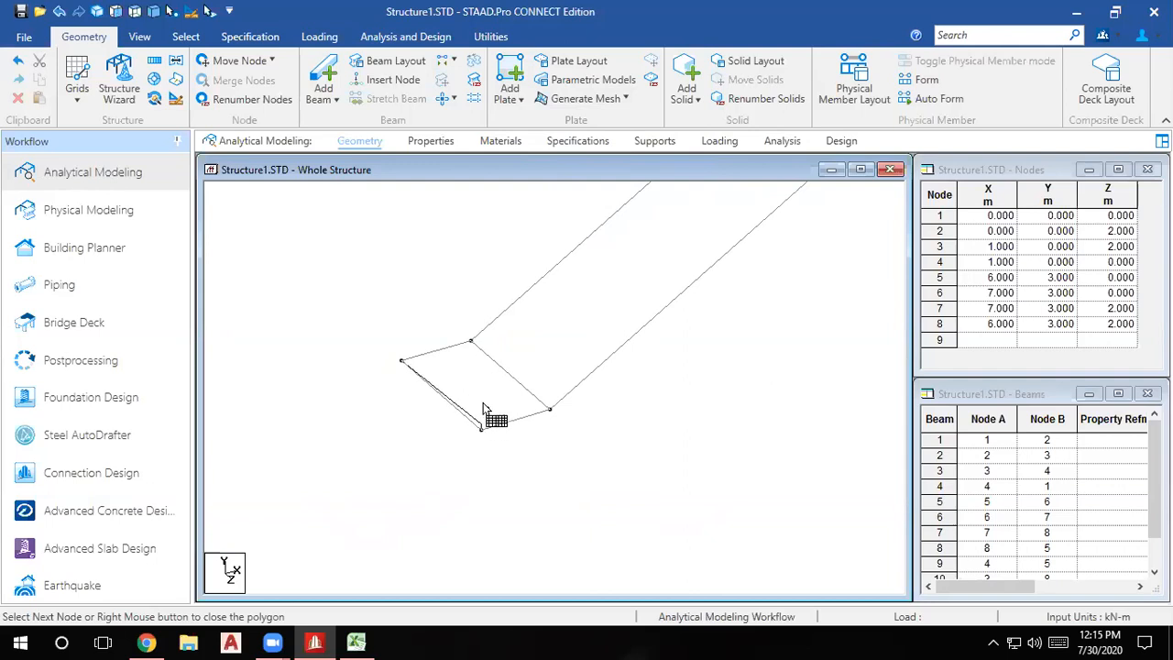
{"action": "left_click", "coordinate": [400, 363]}
Generate the lower landing's mesh with quadrilateral elements and 10 divisions along each side.
{"action": "left_click", "coordinate": [574, 334]}
{"action": "left_click", "coordinate": [536, 375]}
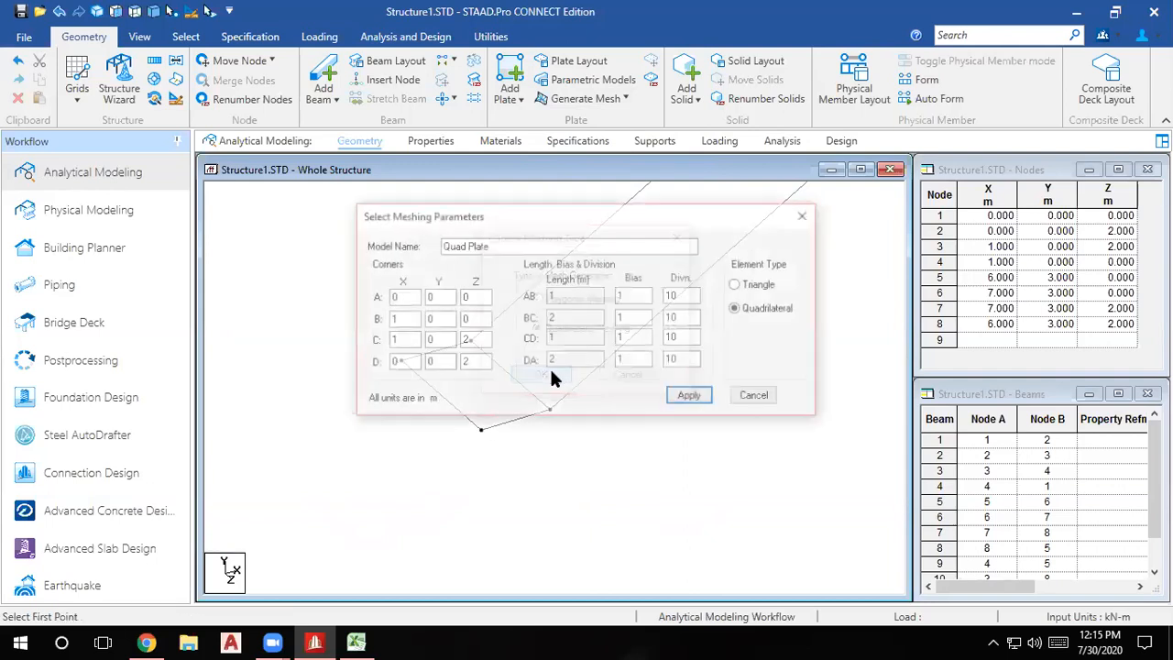
{"action": "left_click", "coordinate": [691, 396]}
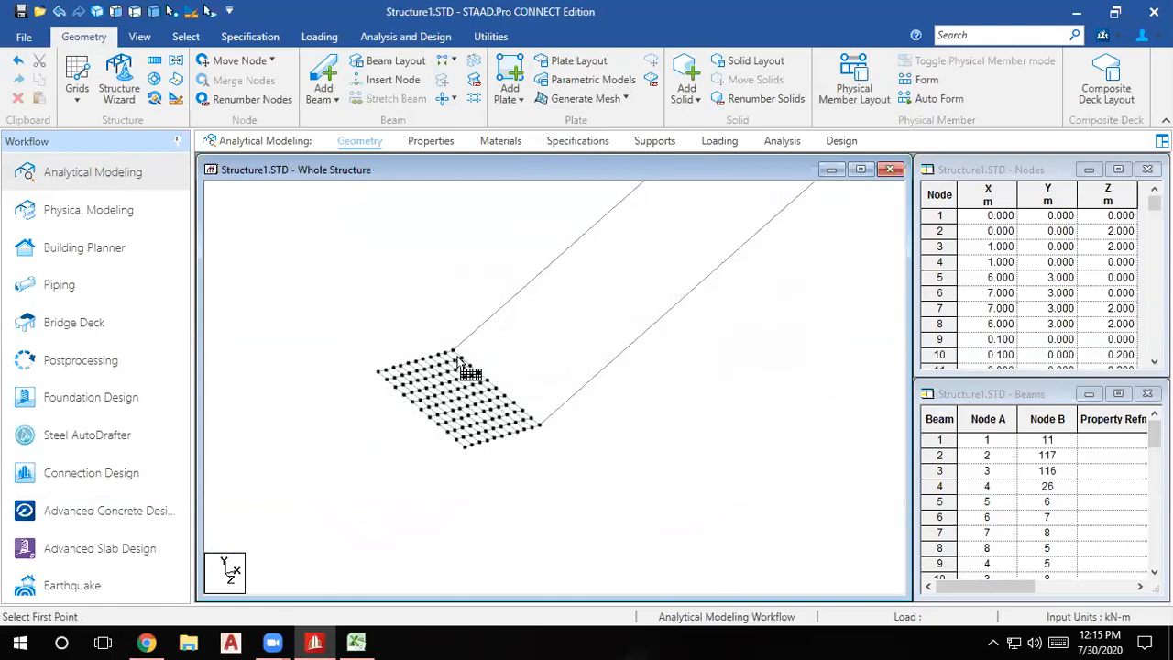
Outline the surface mesh for the inclined flight through its four corner nodes, between the lower and upper landings.
{"action": "scroll", "coordinate": [697, 86], "scroll_direction": "up", "scroll_amount": 4}
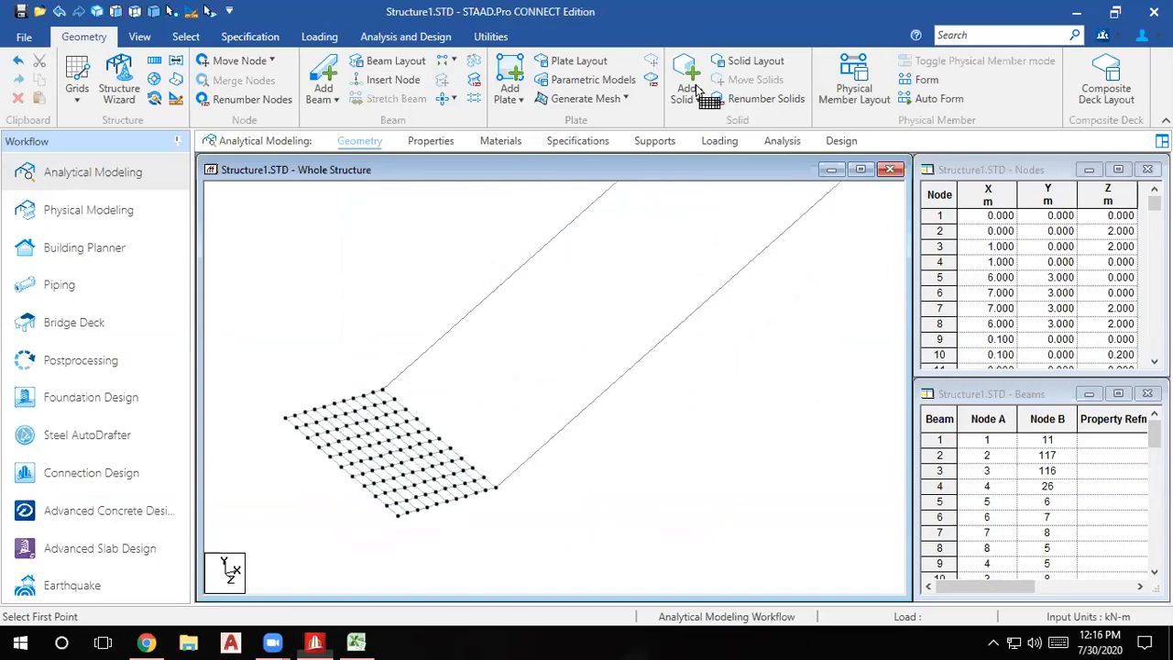
{"action": "scroll", "coordinate": [657, 368], "scroll_direction": "down", "scroll_amount": 2}
{"action": "scroll", "coordinate": [578, 389], "scroll_direction": "down", "scroll_amount": 4}
{"action": "middle_click_drag", "start_coordinate": [564, 326], "coordinate": [457, 490]}
{"action": "scroll", "coordinate": [460, 500], "scroll_direction": "up", "scroll_amount": 2}
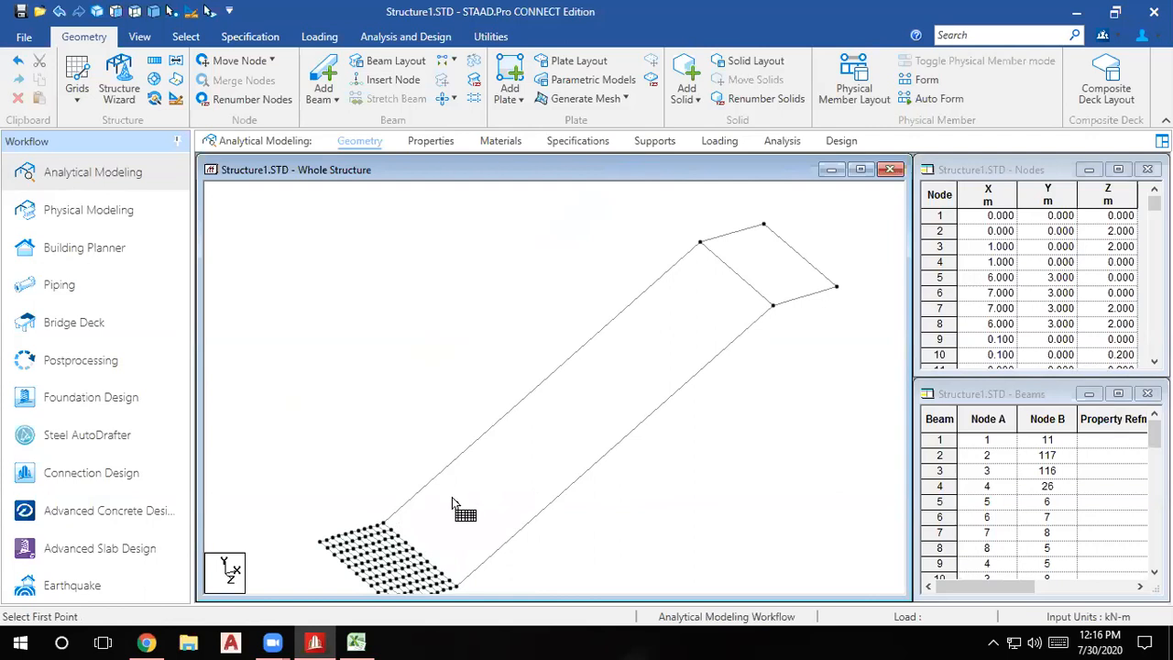
{"action": "left_click", "coordinate": [382, 526]}
{"action": "left_click", "coordinate": [701, 241]}
{"action": "left_click", "coordinate": [772, 305]}
{"action": "middle_click_drag", "start_coordinate": [568, 366], "coordinate": [579, 259]}
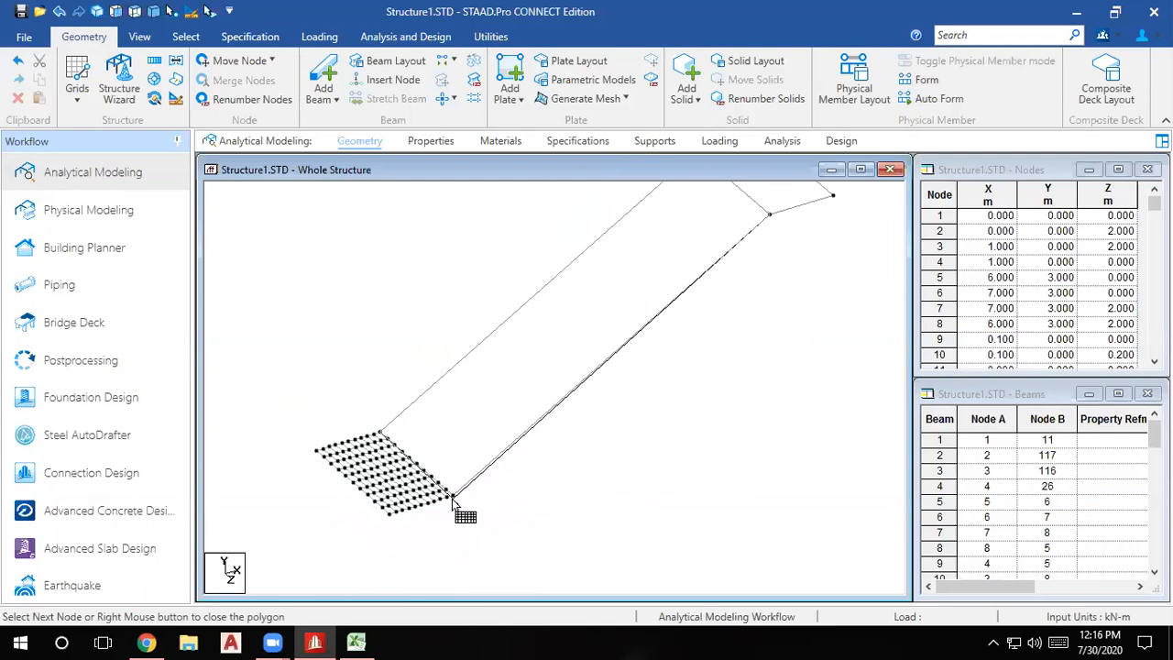
{"action": "scroll", "coordinate": [451, 496], "scroll_direction": "up", "scroll_amount": 2}
{"action": "middle_click_drag", "start_coordinate": [487, 428], "coordinate": [599, 288]}
{"action": "left_click", "coordinate": [508, 440]}
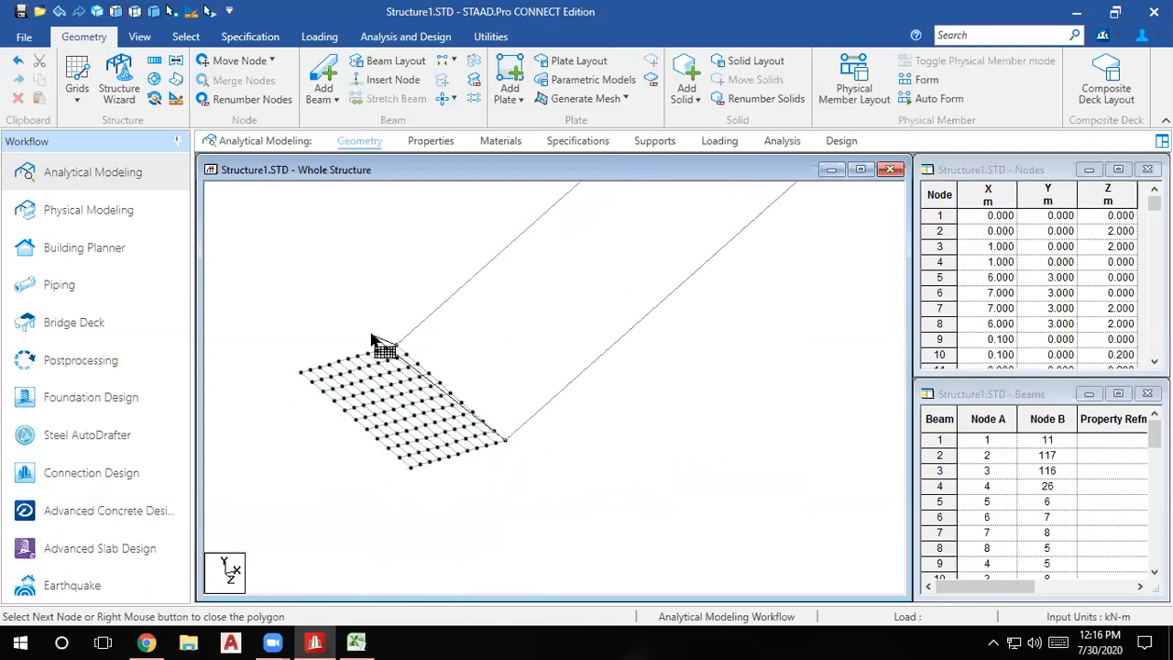
{"action": "right_click", "coordinate": [598, 336]}
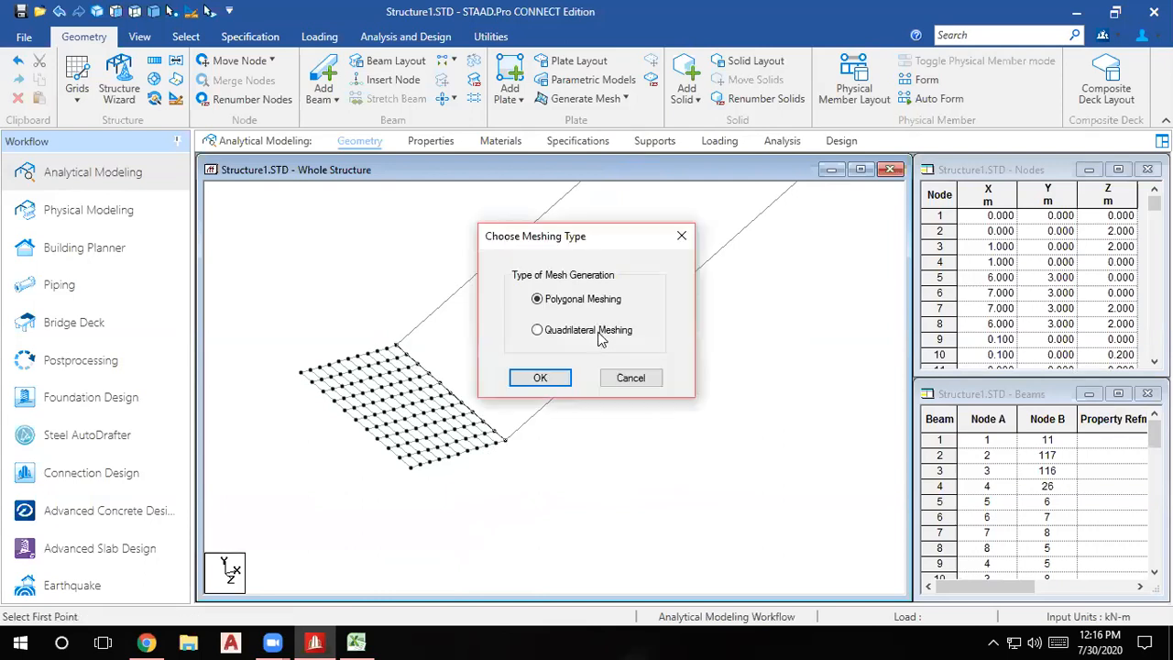
Generate the inclined flight's mesh with quadrilateral elements and 10 divisions along each side.
{"action": "left_click", "coordinate": [535, 380]}
{"action": "left_click", "coordinate": [691, 397]}
{"action": "scroll", "coordinate": [686, 328], "scroll_direction": "down", "scroll_amount": 1}
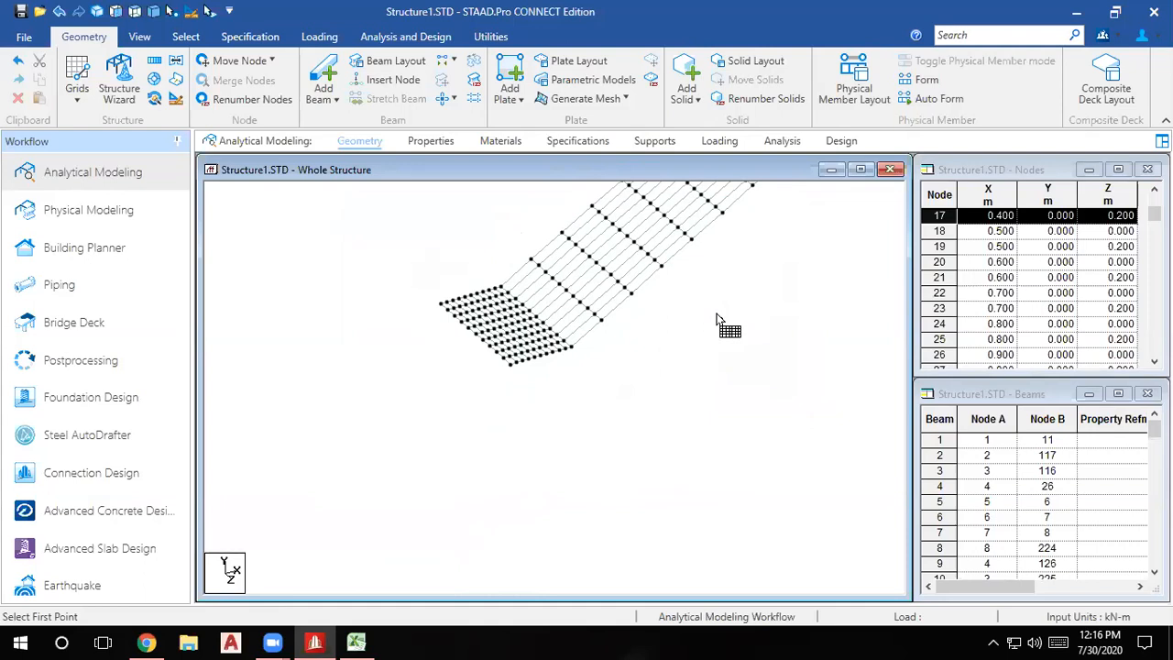
Outline the upper landing through its four corner nodes and mesh it with quadrilateral elements, 10 divisions along each side.
{"action": "left_click", "coordinate": [687, 249]}
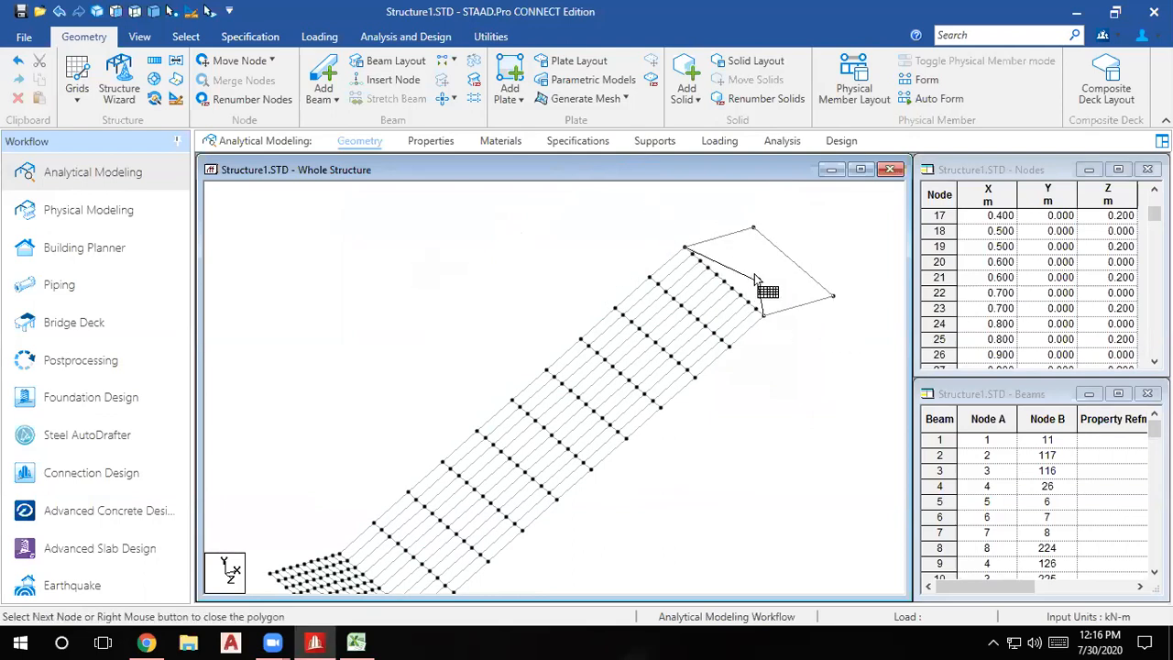
{"action": "left_click", "coordinate": [686, 248]}
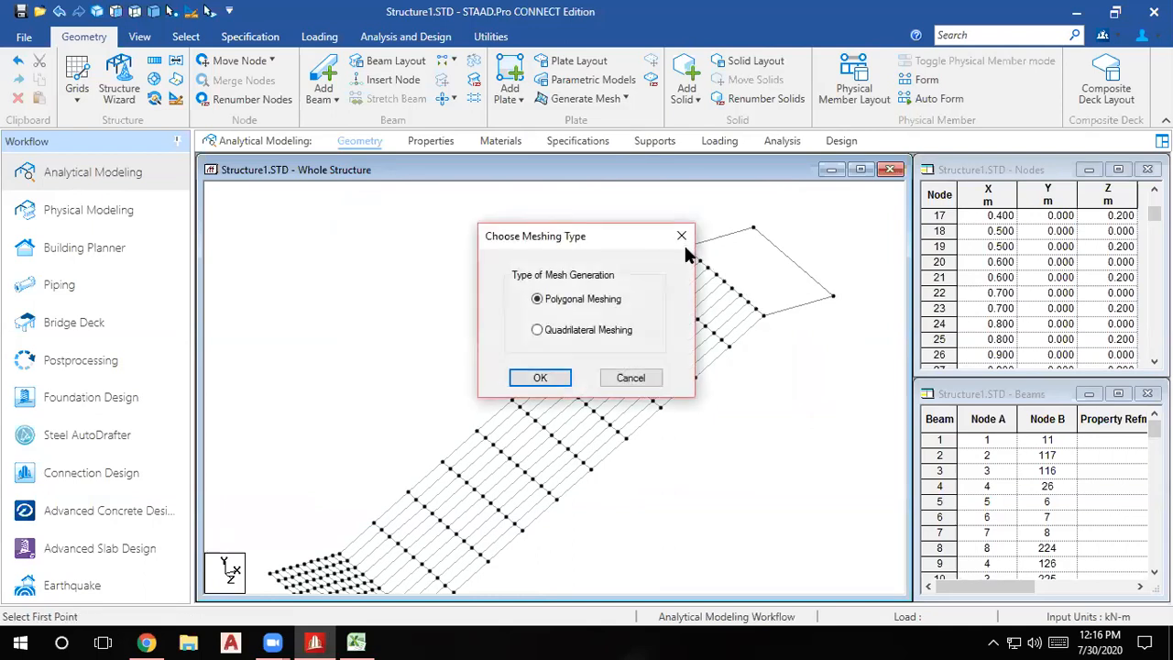
{"action": "left_click", "coordinate": [574, 332]}
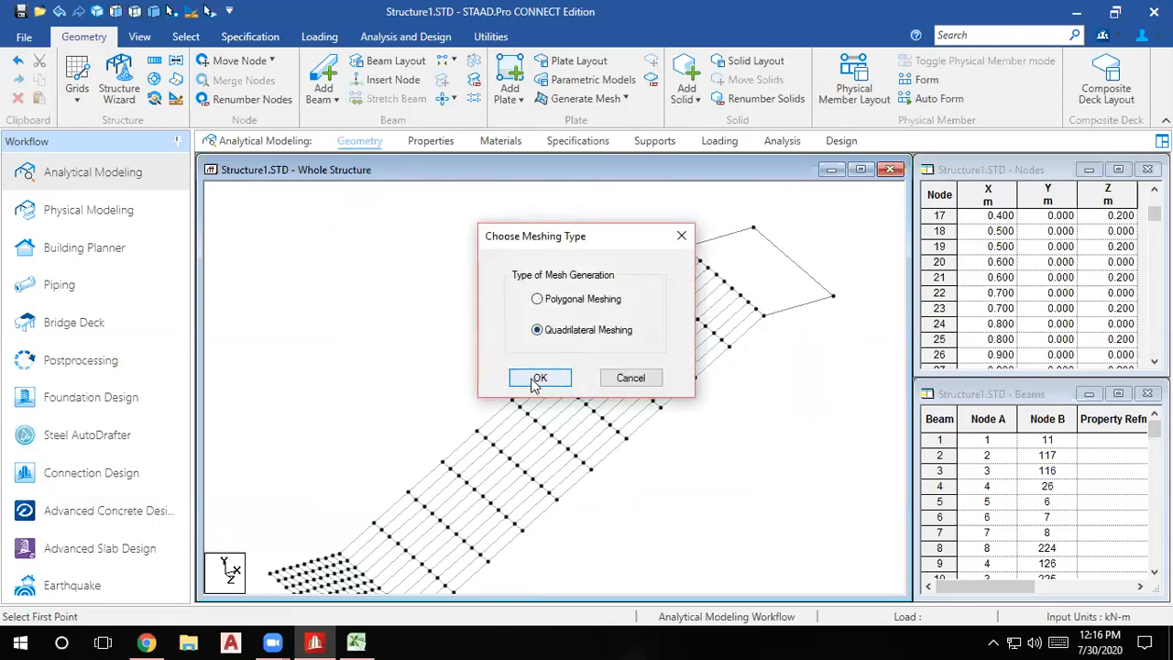
{"action": "left_click", "coordinate": [540, 377]}
{"action": "left_click", "coordinate": [690, 396]}
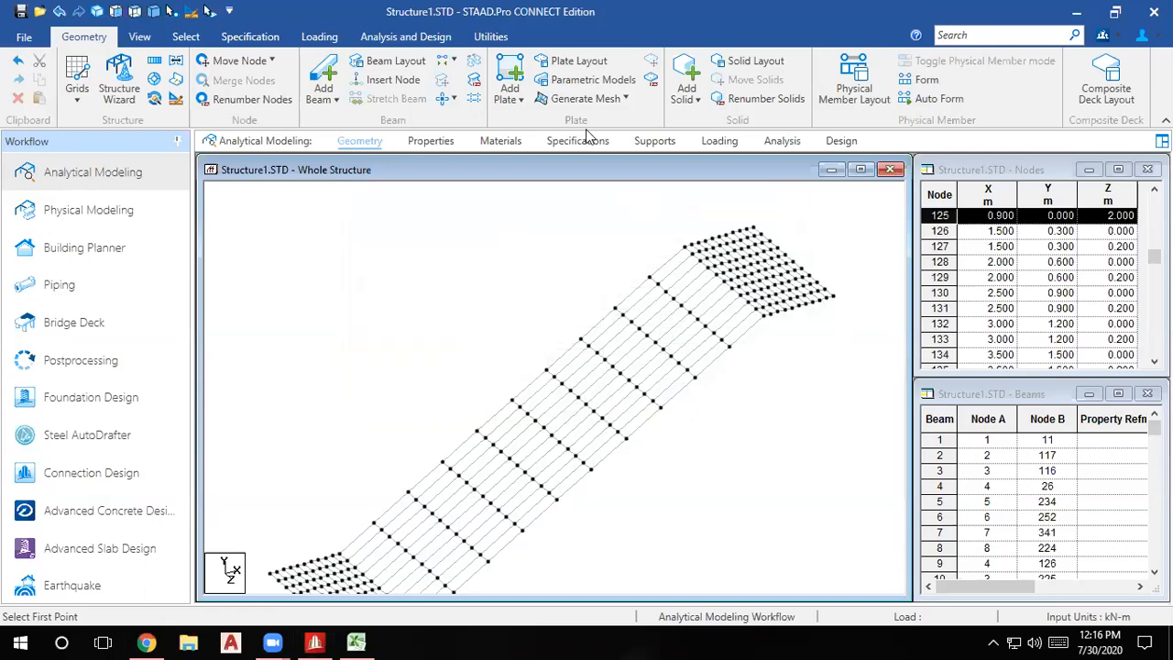
Select all beams in the model and delete them, leaving only the plate elements.
{"action": "scroll", "coordinate": [545, 329], "scroll_direction": "down", "scroll_amount": 3}
{"action": "scroll", "coordinate": [500, 418], "scroll_direction": "up", "scroll_amount": 2}
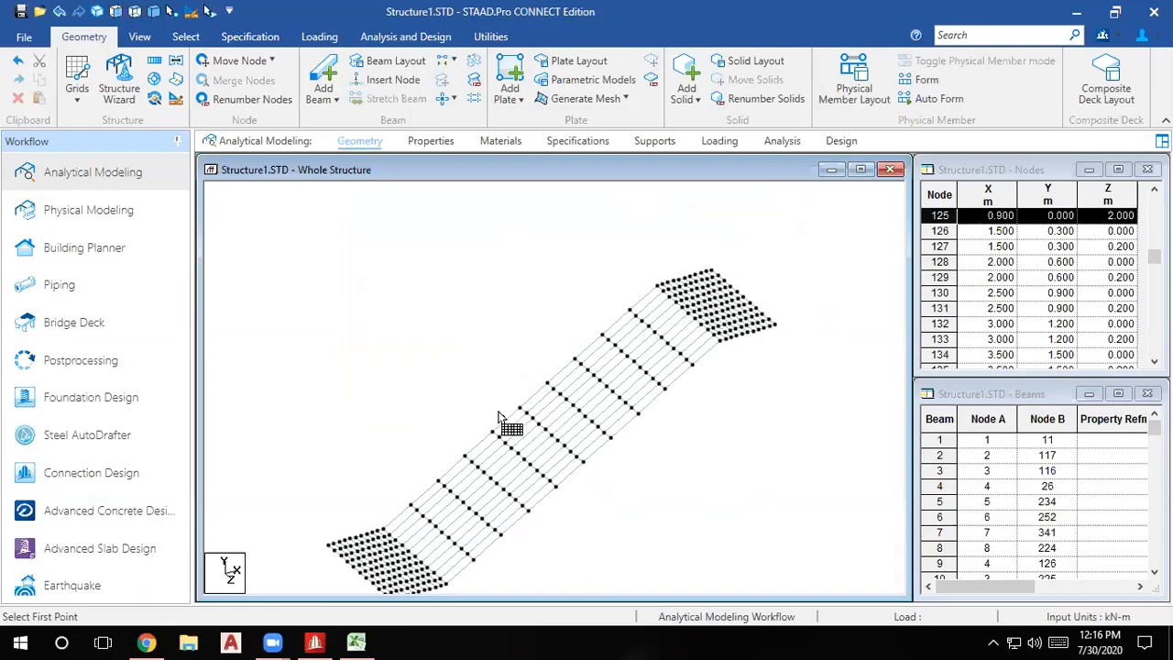
{"action": "scroll", "coordinate": [501, 418], "scroll_direction": "up", "scroll_amount": 2}
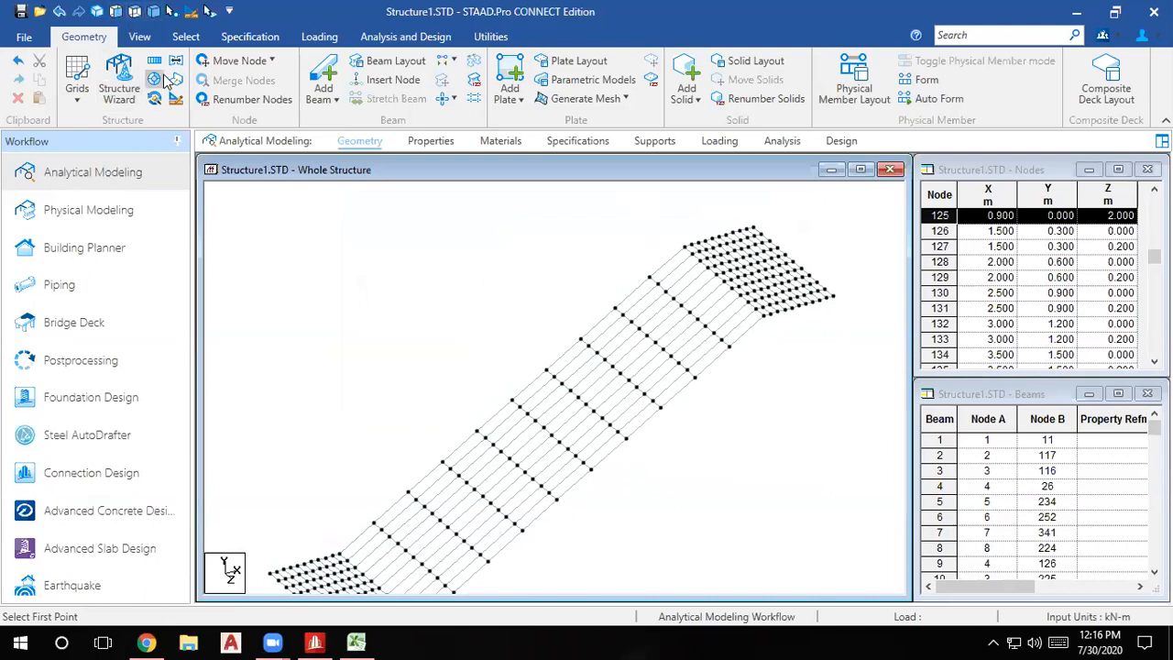
{"action": "scroll", "coordinate": [409, 262], "scroll_direction": "down", "scroll_amount": 1}
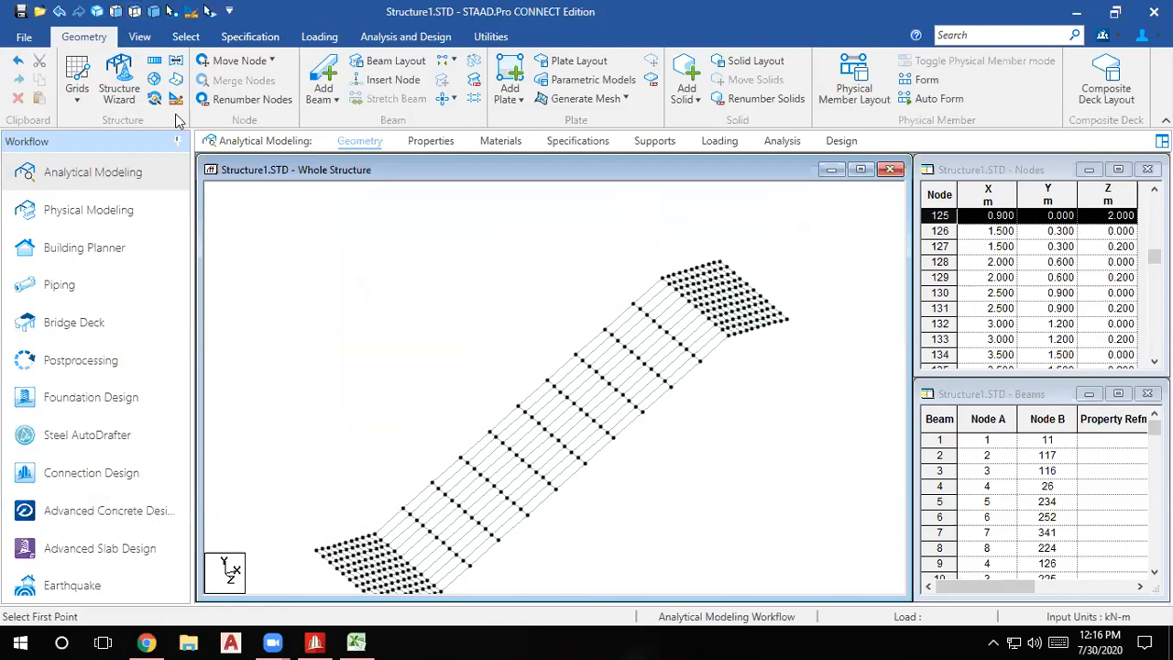
{"action": "left_click", "coordinate": [507, 340]}
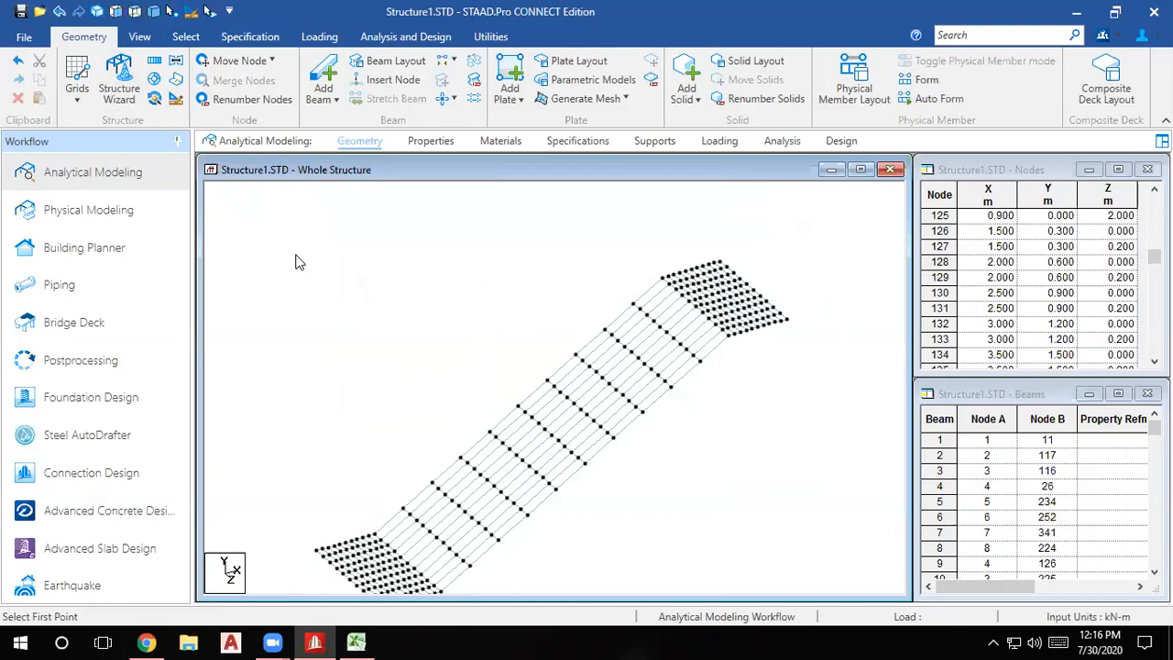
{"action": "scroll", "coordinate": [339, 289], "scroll_direction": "down", "scroll_amount": 1}
{"action": "scroll", "coordinate": [633, 427], "scroll_direction": "down", "scroll_amount": 1}
{"action": "scroll", "coordinate": [645, 440], "scroll_direction": "down", "scroll_amount": 1}
{"action": "scroll", "coordinate": [697, 427], "scroll_direction": "down", "scroll_amount": 1}
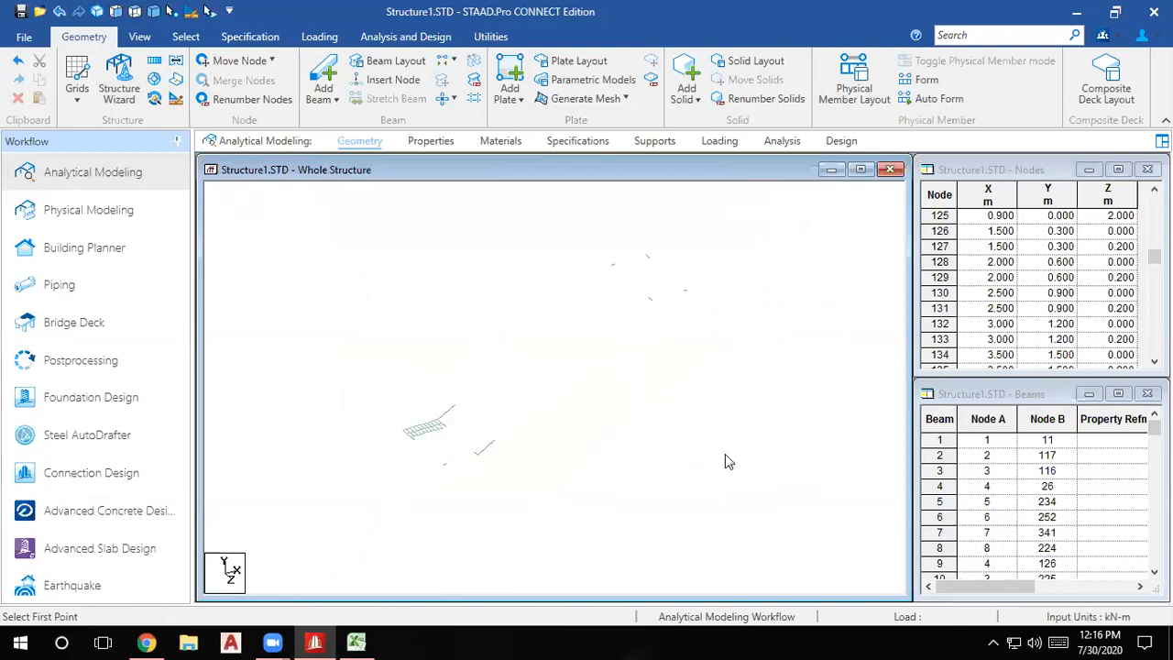
{"action": "left_click_drag", "start_coordinate": [761, 486], "coordinate": [304, 235]}
{"action": "scroll", "coordinate": [513, 334], "scroll_direction": "up", "scroll_amount": 4}
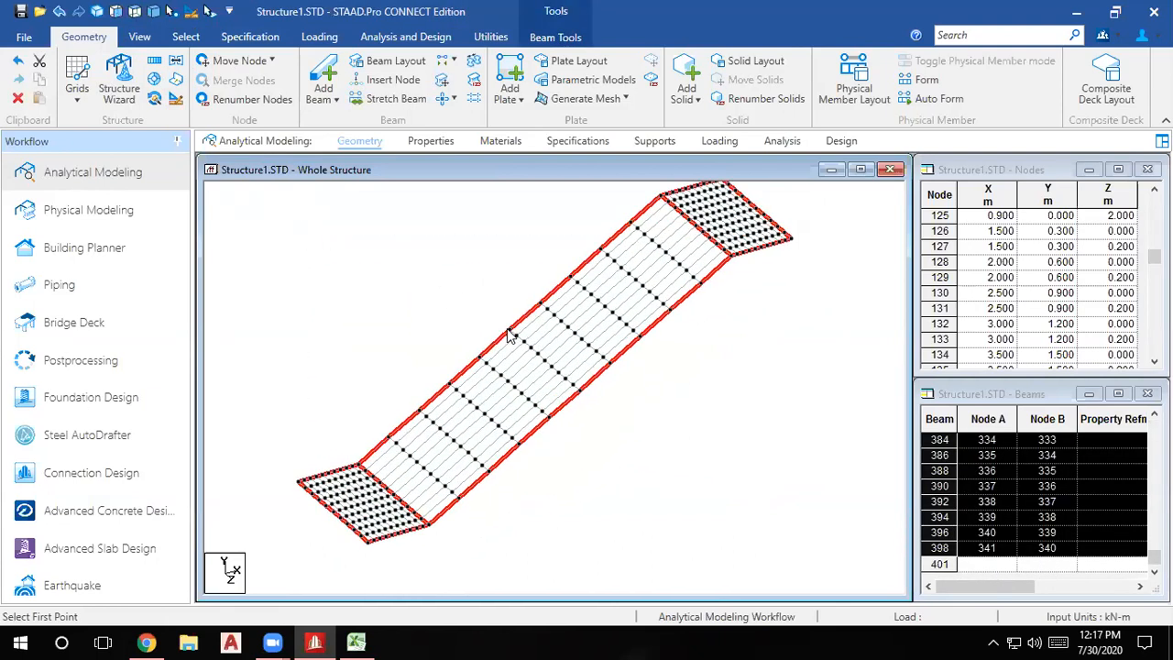
{"action": "key", "text": "Delete"}
{"action": "key", "text": "Return"}
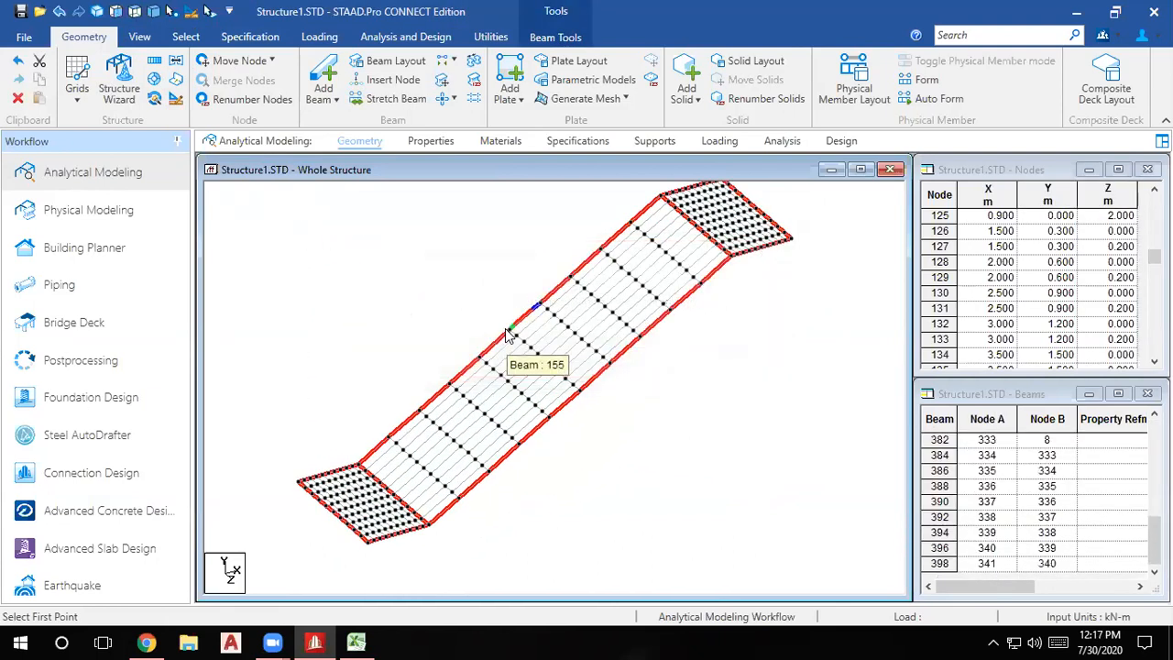
Inspect the meshed stair slab in a rotated 3D rendered view, and close that view.
{"action": "scroll", "coordinate": [471, 354], "scroll_direction": "down", "scroll_amount": 1}
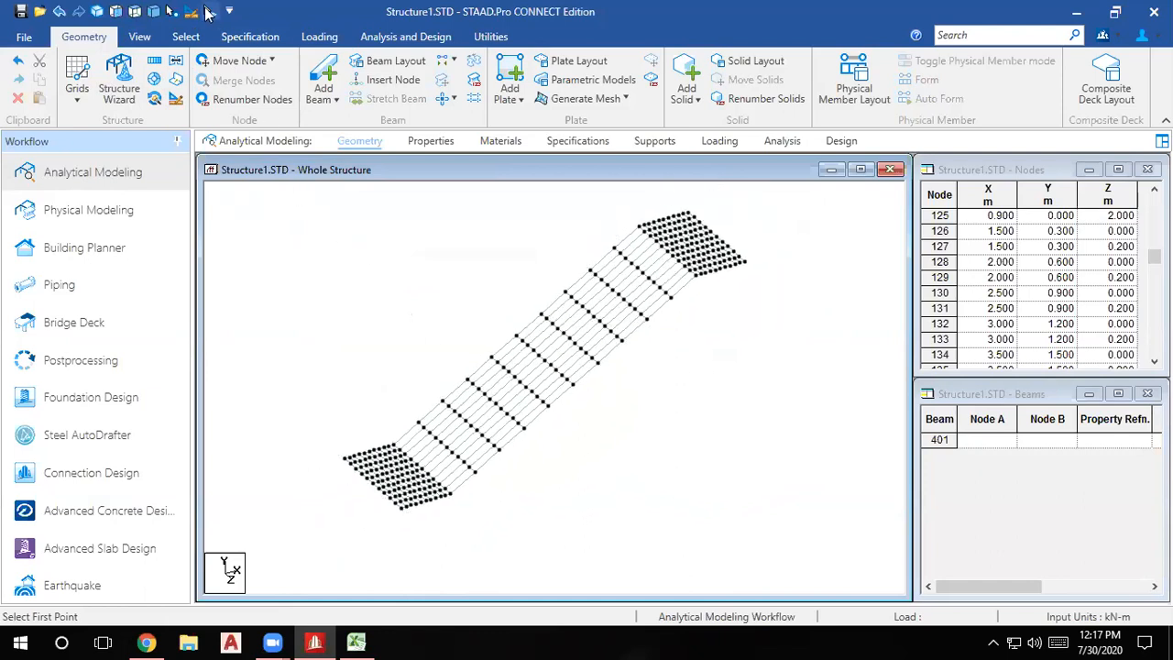
{"action": "left_click", "coordinate": [97, 11]}
{"action": "left_click_drag", "start_coordinate": [893, 439], "coordinate": [601, 354]}
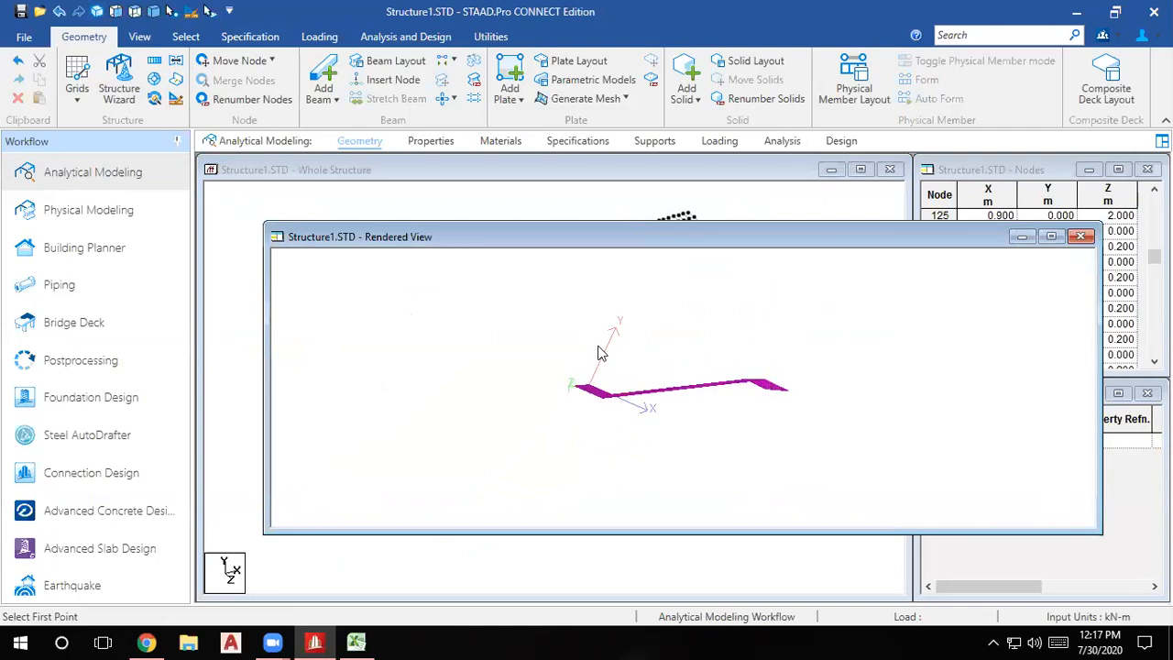
{"action": "left_click", "coordinate": [1081, 237]}
Open the property settings for the whole structure.
{"action": "scroll", "coordinate": [679, 386], "scroll_direction": "up", "scroll_amount": 2}
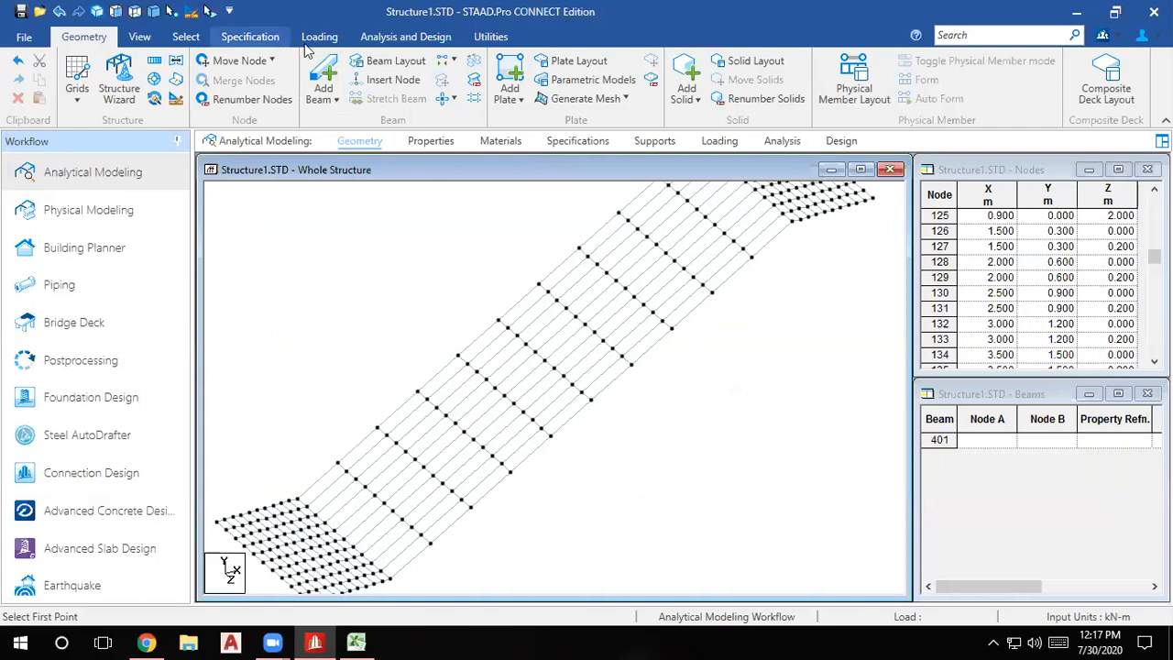
{"action": "left_click", "coordinate": [445, 141]}
{"action": "left_click", "coordinate": [1098, 445]}
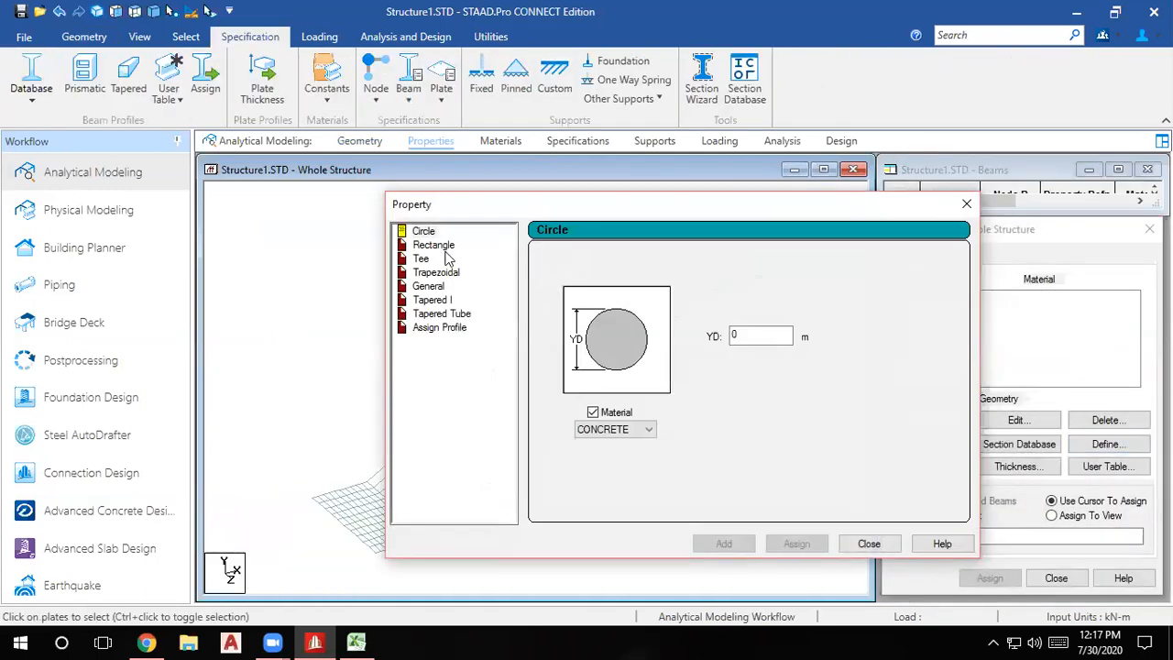
{"action": "left_click", "coordinate": [432, 246]}
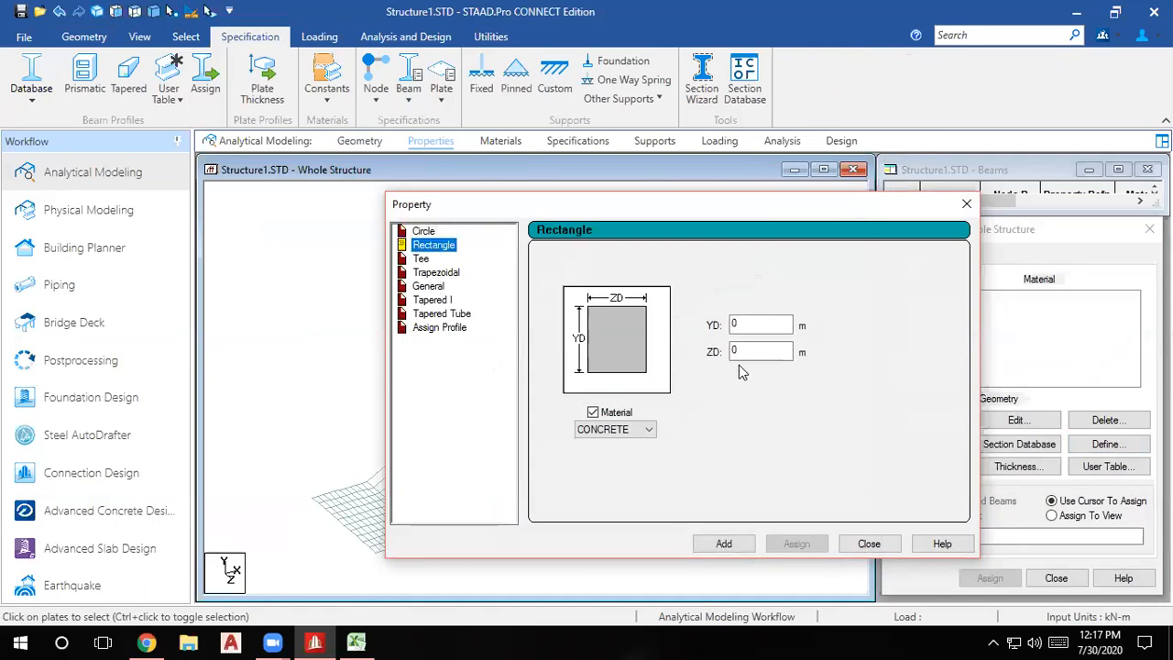
{"action": "double_click", "coordinate": [746, 324]}
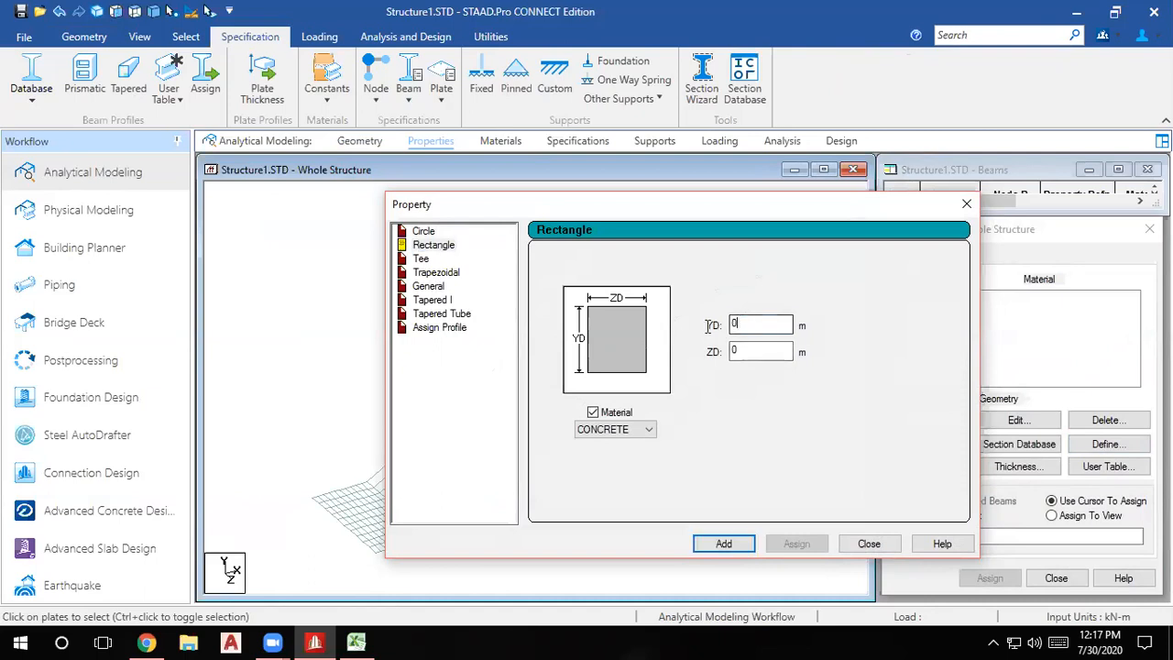
{"action": "left_click", "coordinate": [966, 204]}
Define a concrete plate thickness property of 0.2 m at all four nodes.
{"action": "left_click", "coordinate": [1018, 467]}
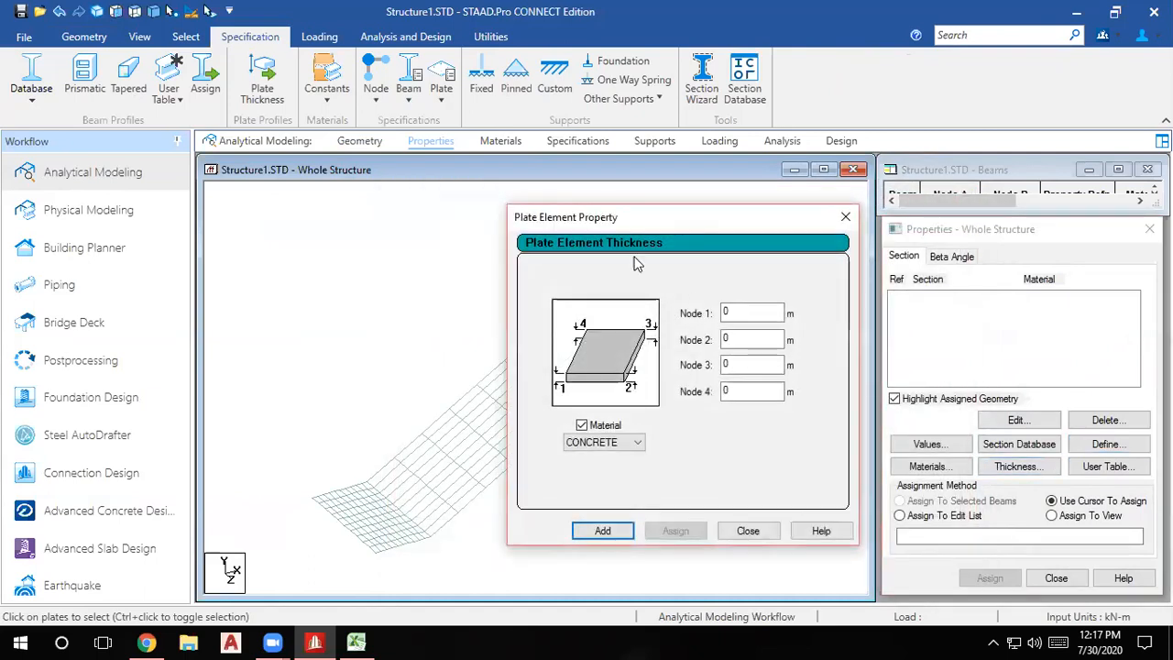
{"action": "double_click", "coordinate": [731, 313]}
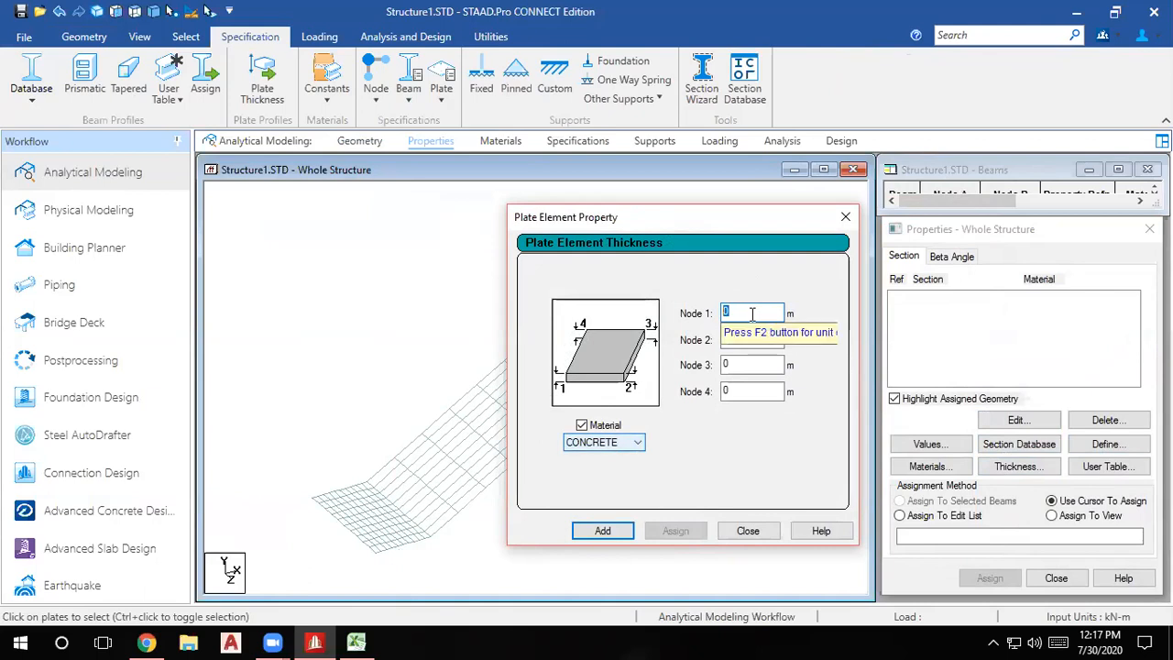
{"action": "type", "text": "."}
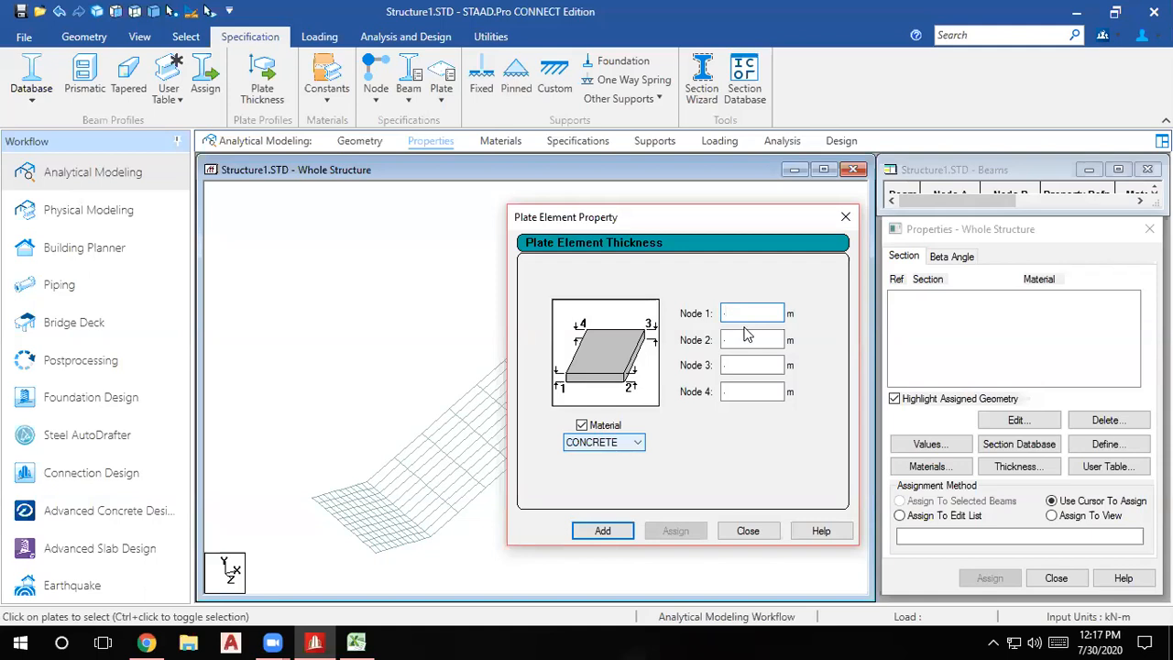
{"action": "left_click", "coordinate": [1112, 5]}
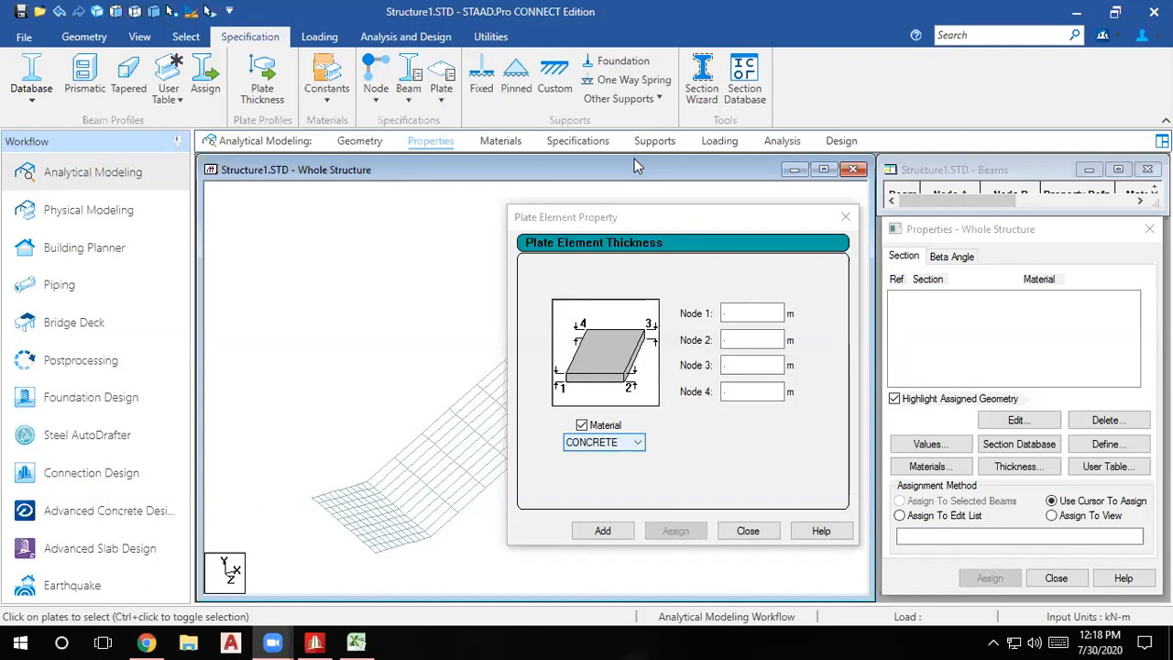
{"action": "left_click", "coordinate": [751, 311]}
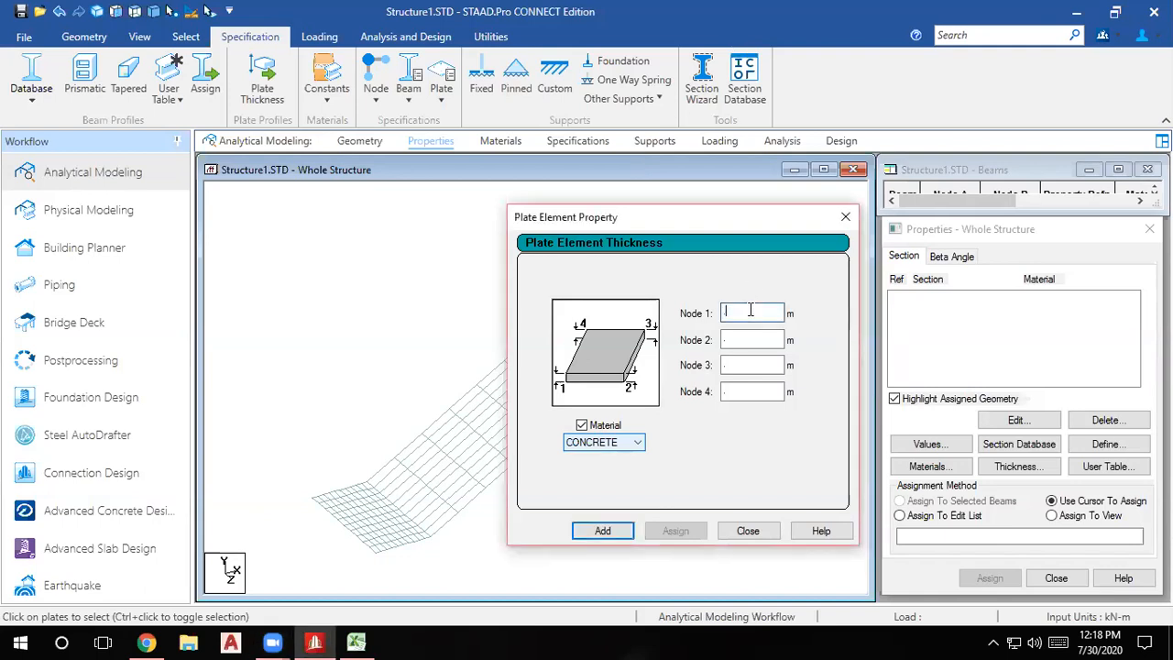
{"action": "type", "text": "2"}
{"action": "left_click", "coordinate": [617, 526]}
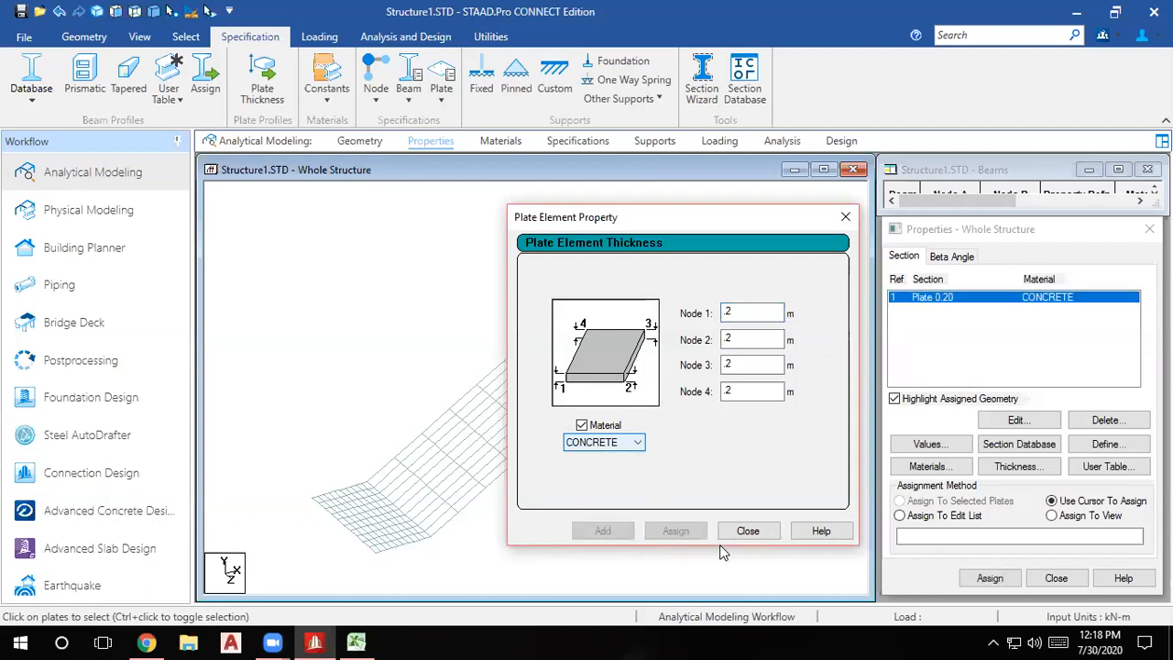
{"action": "left_click", "coordinate": [746, 532]}
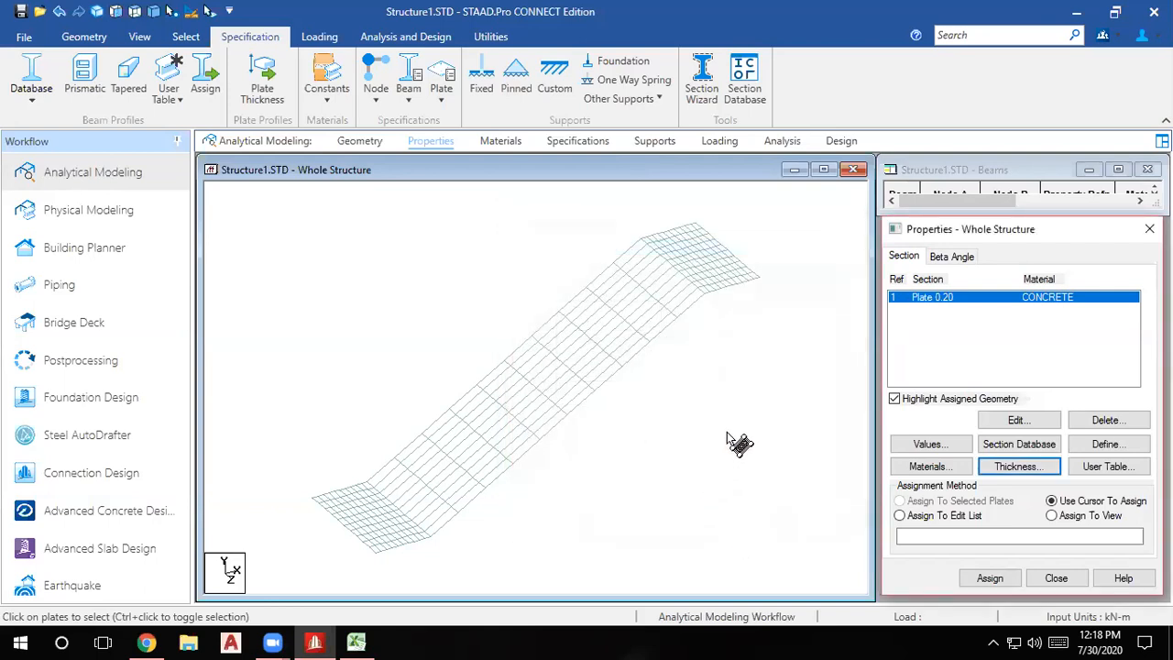
Assign the 0.20 m concrete plate property to all plates in the view and confirm the assignment.
{"action": "scroll", "coordinate": [628, 344], "scroll_direction": "down", "scroll_amount": 3}
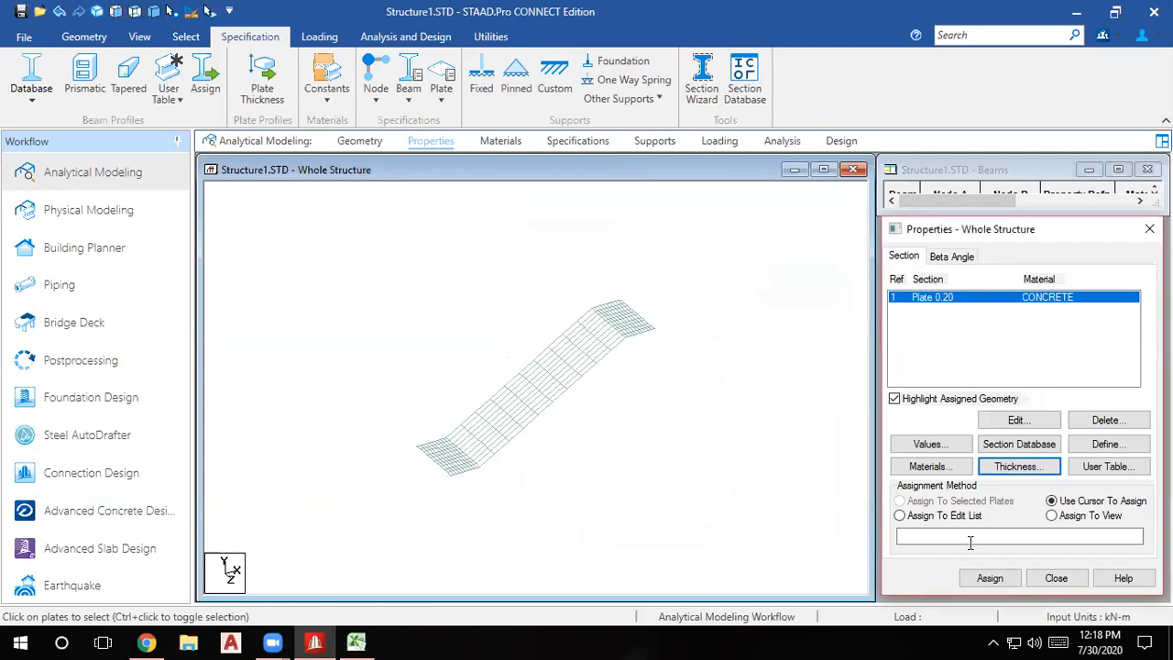
{"action": "left_click", "coordinate": [1070, 515]}
{"action": "left_click", "coordinate": [989, 577]}
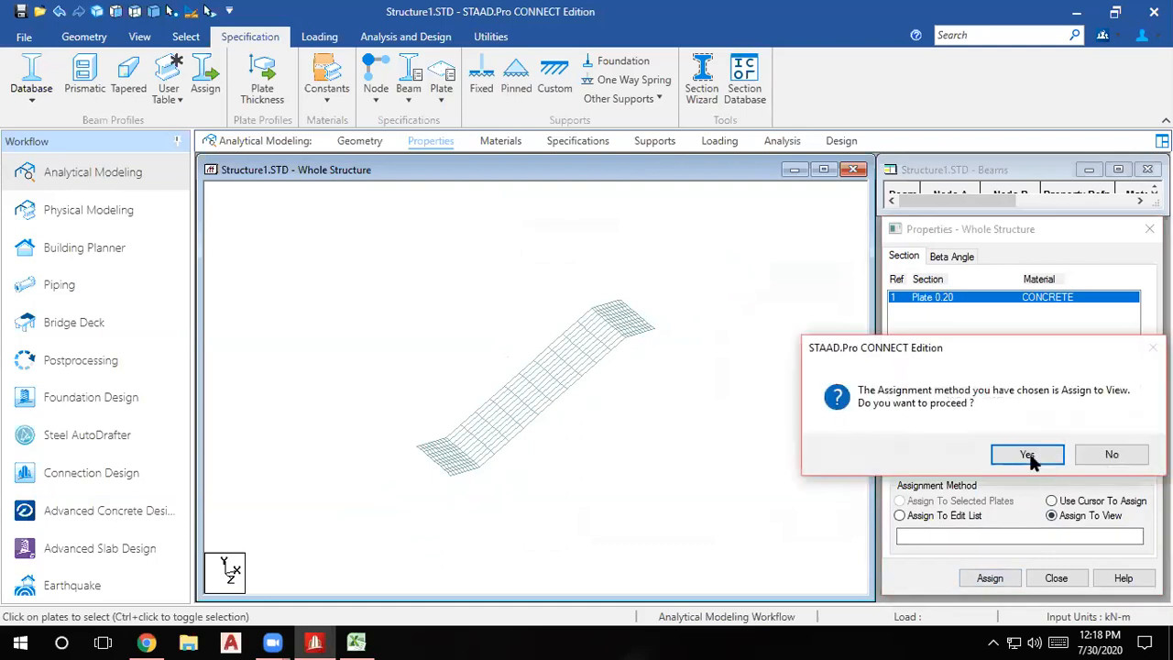
{"action": "left_click", "coordinate": [974, 450]}
{"action": "scroll", "coordinate": [490, 213], "scroll_direction": "up", "scroll_amount": 2}
{"action": "left_click", "coordinate": [463, 230]}
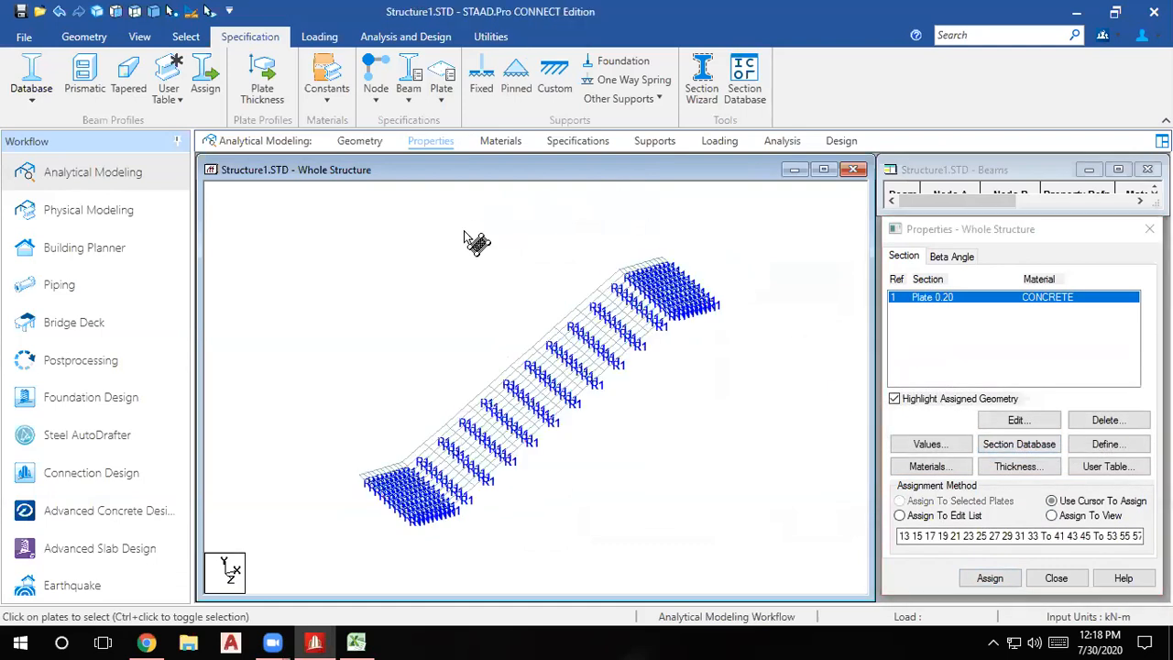
{"action": "scroll", "coordinate": [395, 211], "scroll_direction": "up", "scroll_amount": 1}
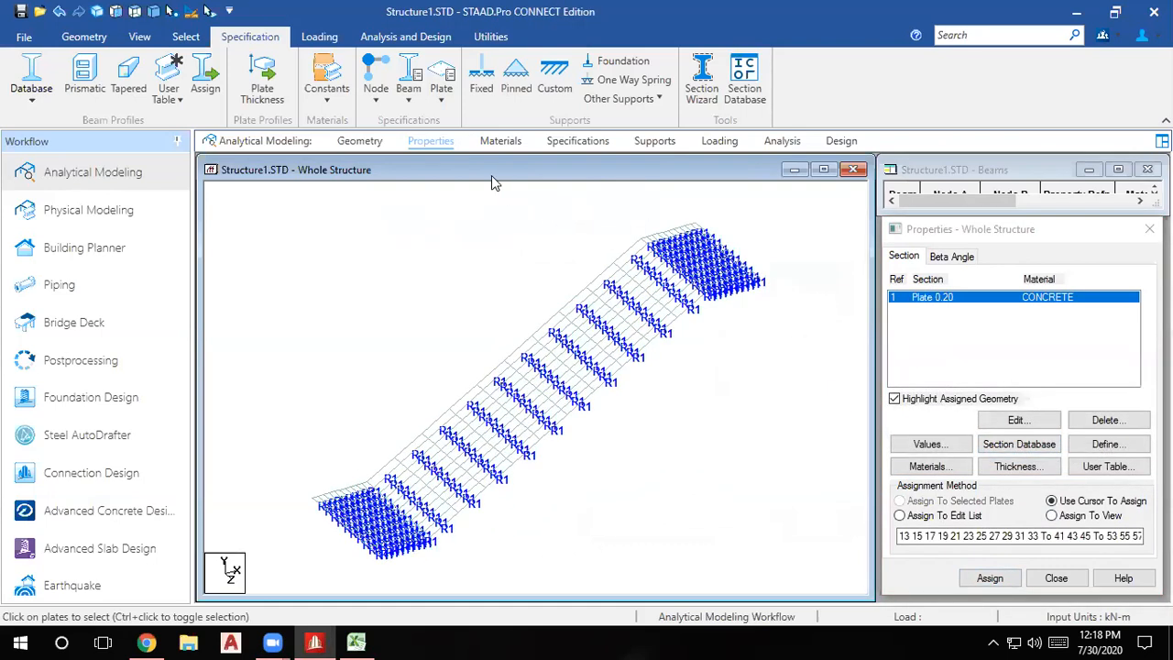
Create a fixed support definition with all translations and rotations restrained.
{"action": "left_click", "coordinate": [654, 140]}
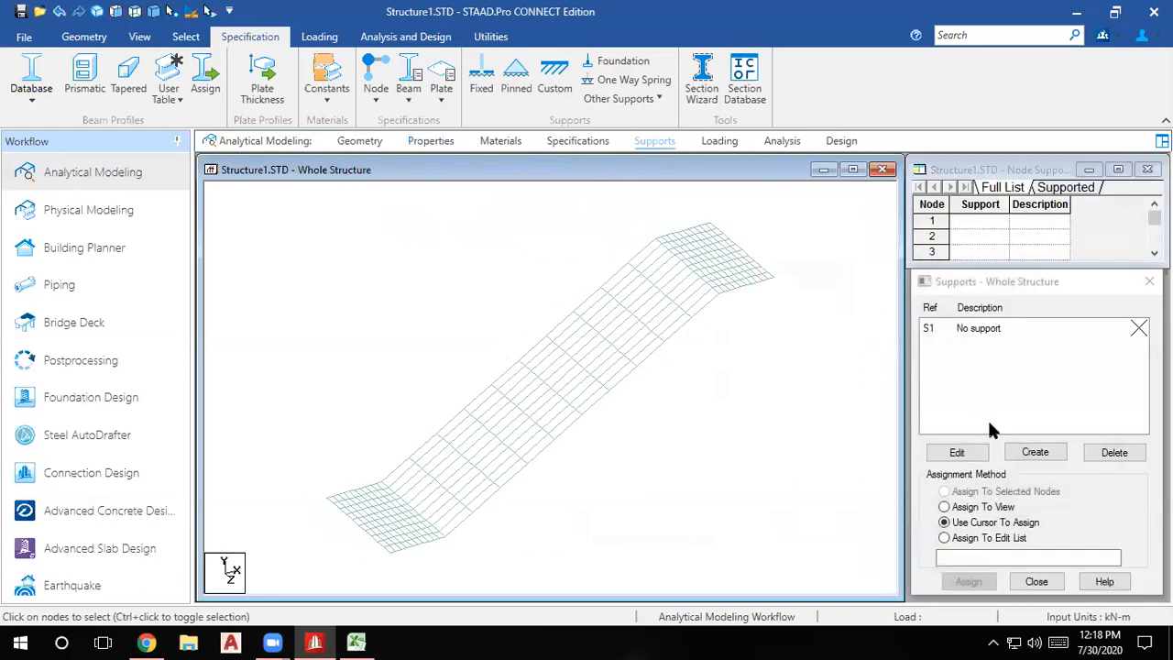
{"action": "left_click", "coordinate": [1030, 453]}
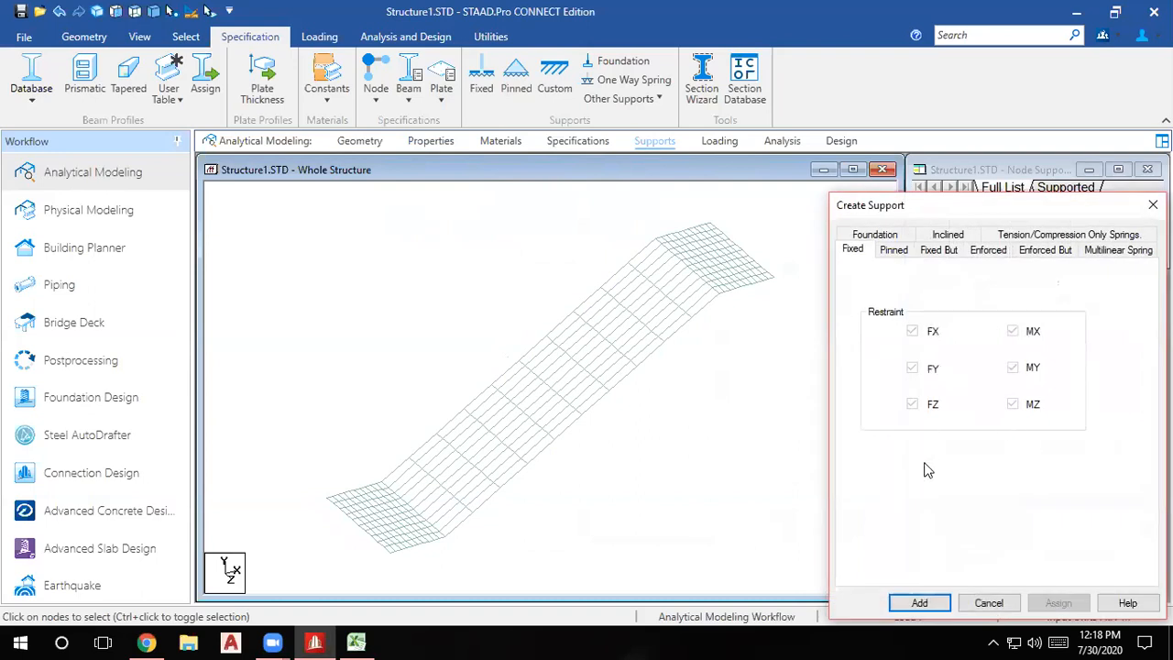
{"action": "left_click", "coordinate": [909, 599]}
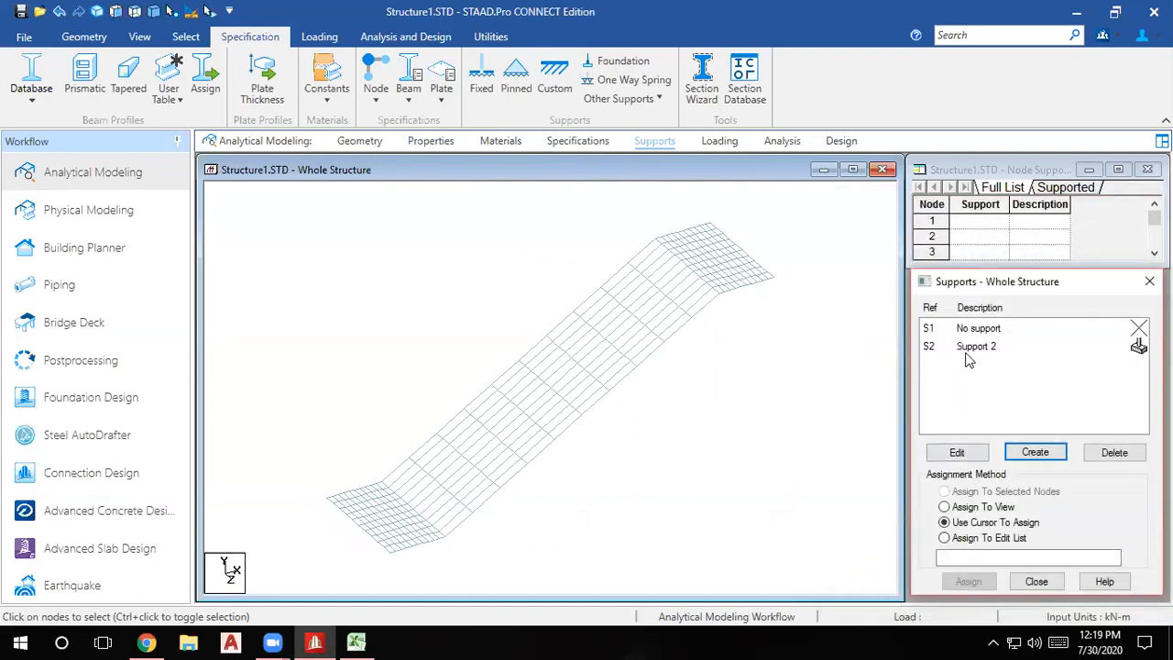
In plan view, assign the fixed support to all nodes along the outer end edges of both landings and confirm the assignment.
{"action": "left_click", "coordinate": [967, 353]}
{"action": "left_click", "coordinate": [137, 12]}
{"action": "middle_click_drag", "start_coordinate": [603, 360], "coordinate": [506, 343]}
{"action": "scroll", "coordinate": [605, 385], "scroll_direction": "down", "scroll_amount": 1}
{"action": "left_click_drag", "start_coordinate": [770, 480], "coordinate": [704, 257]}
{"action": "scroll", "coordinate": [761, 371], "scroll_direction": "down", "scroll_amount": 1}
{"action": "middle_click_drag", "start_coordinate": [702, 400], "coordinate": [986, 408]}
{"action": "left_click_drag", "start_coordinate": [482, 274], "coordinate": [542, 486]}
{"action": "scroll", "coordinate": [521, 440], "scroll_direction": "up", "scroll_amount": 2}
{"action": "middle_click_drag", "start_coordinate": [450, 471], "coordinate": [348, 432]}
{"action": "left_click", "coordinate": [172, 12]}
{"action": "left_click_drag", "start_coordinate": [867, 435], "coordinate": [815, 253]}
{"action": "left_click_drag", "start_coordinate": [385, 243], "coordinate": [417, 426]}
{"action": "scroll", "coordinate": [517, 365], "scroll_direction": "up", "scroll_amount": 5}
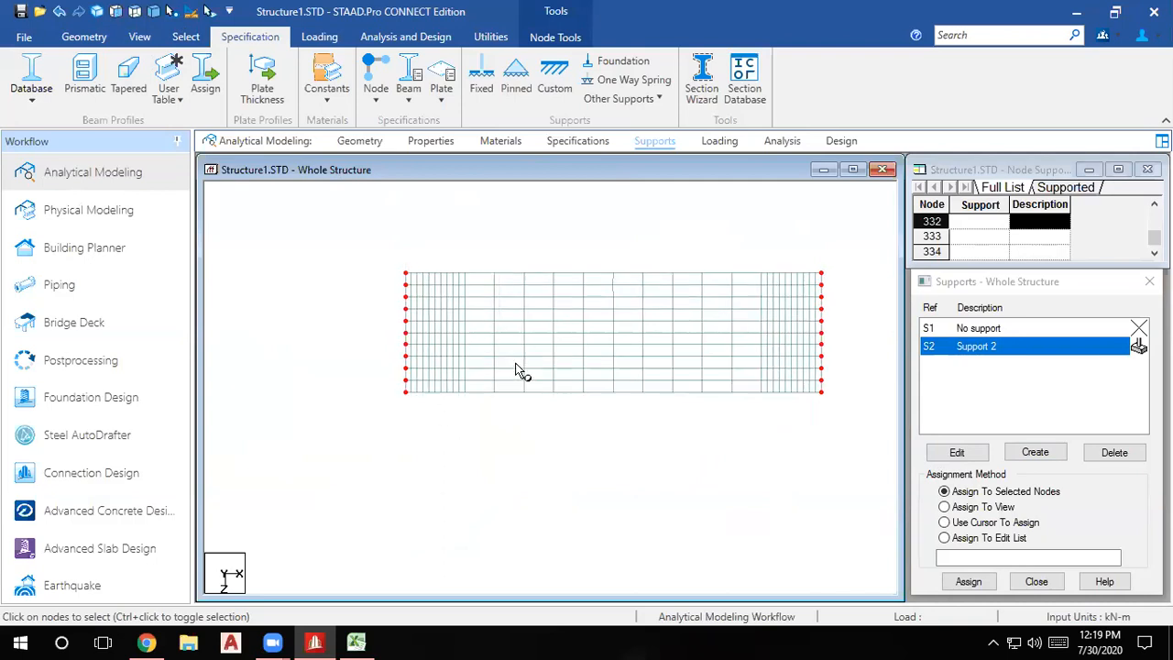
{"action": "middle_click_drag", "start_coordinate": [438, 392], "coordinate": [363, 375]}
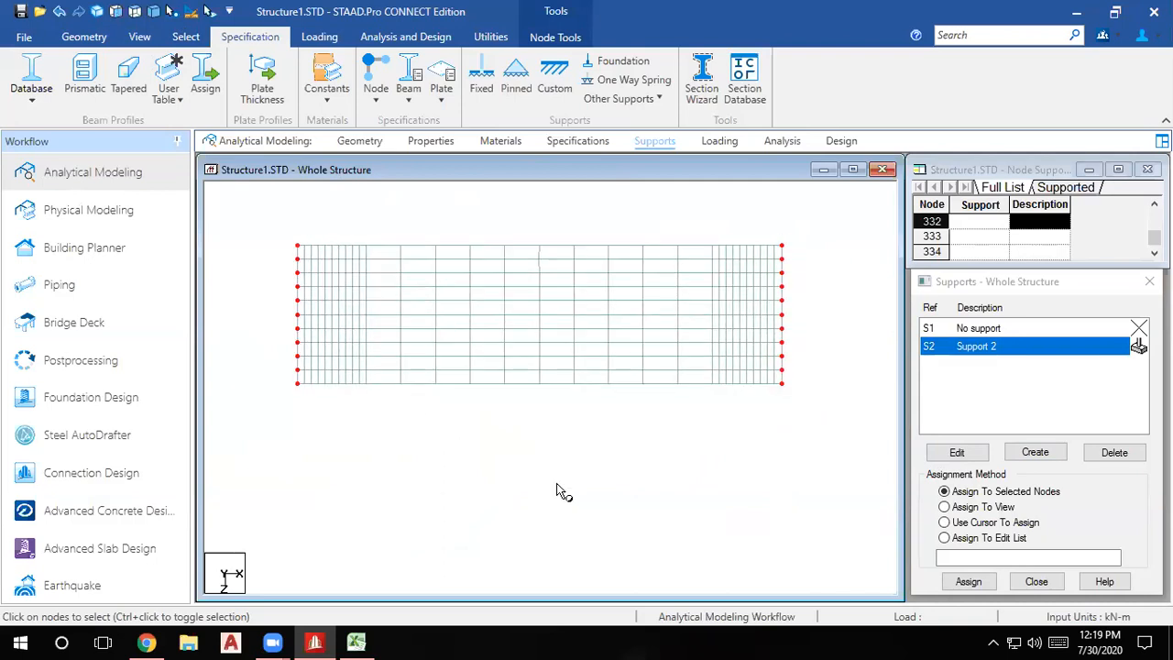
{"action": "left_click", "coordinate": [953, 586]}
{"action": "left_click", "coordinate": [1003, 482]}
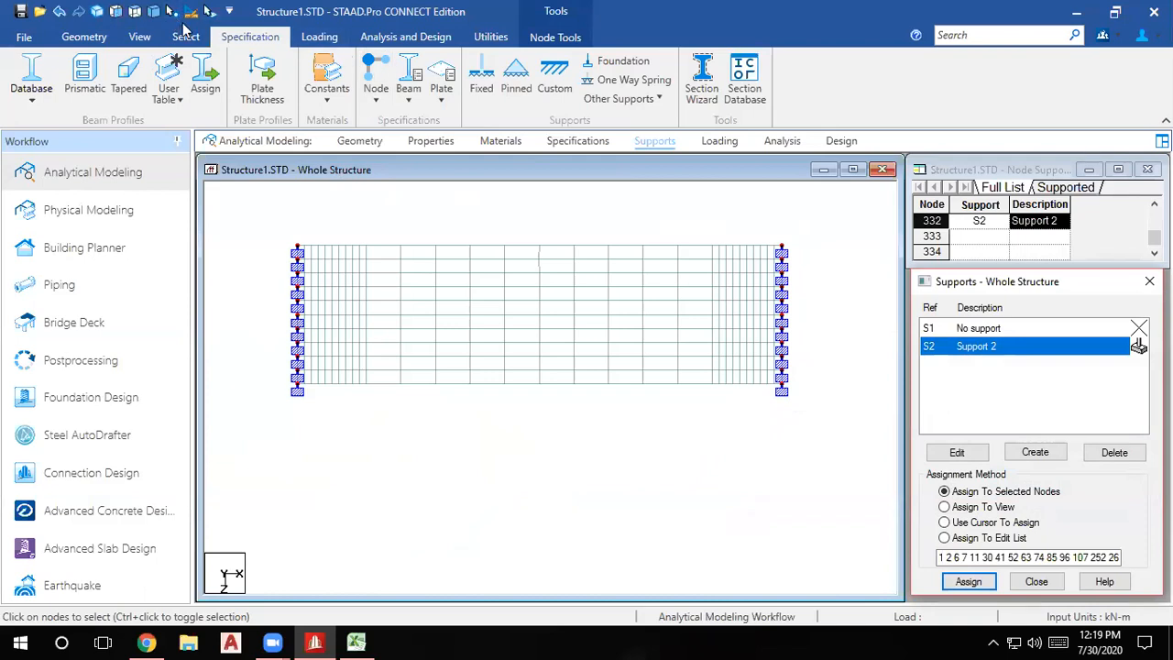
Add primary load case 1 with loading type Dead and the title "dl".
{"action": "left_click", "coordinate": [730, 142]}
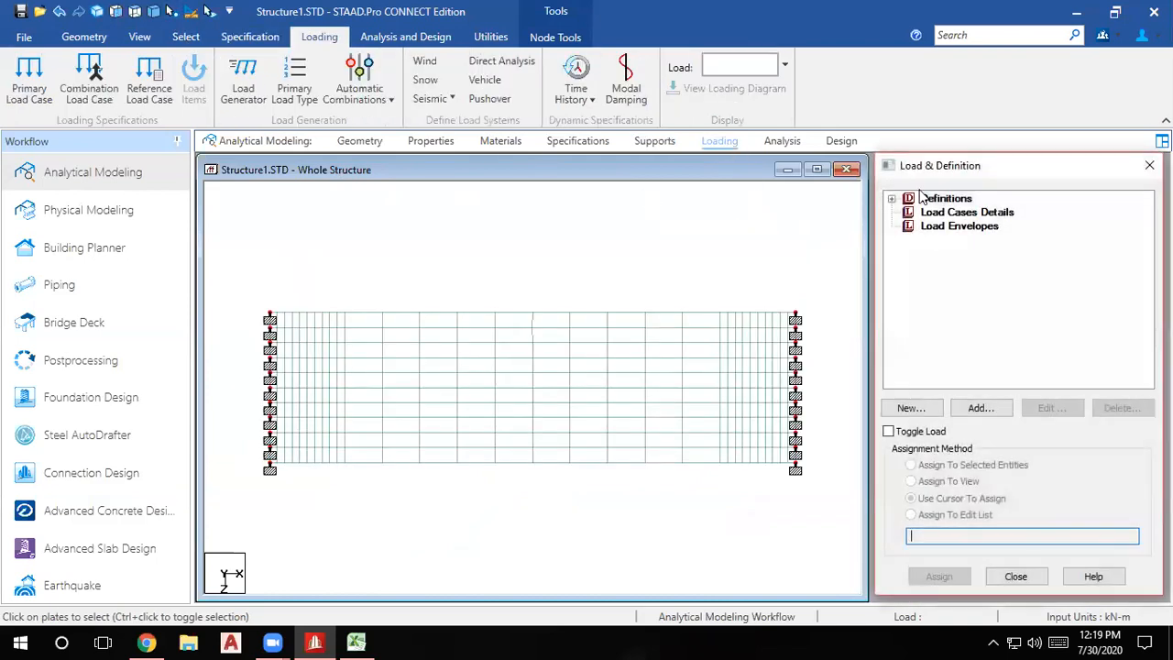
{"action": "left_click", "coordinate": [953, 217]}
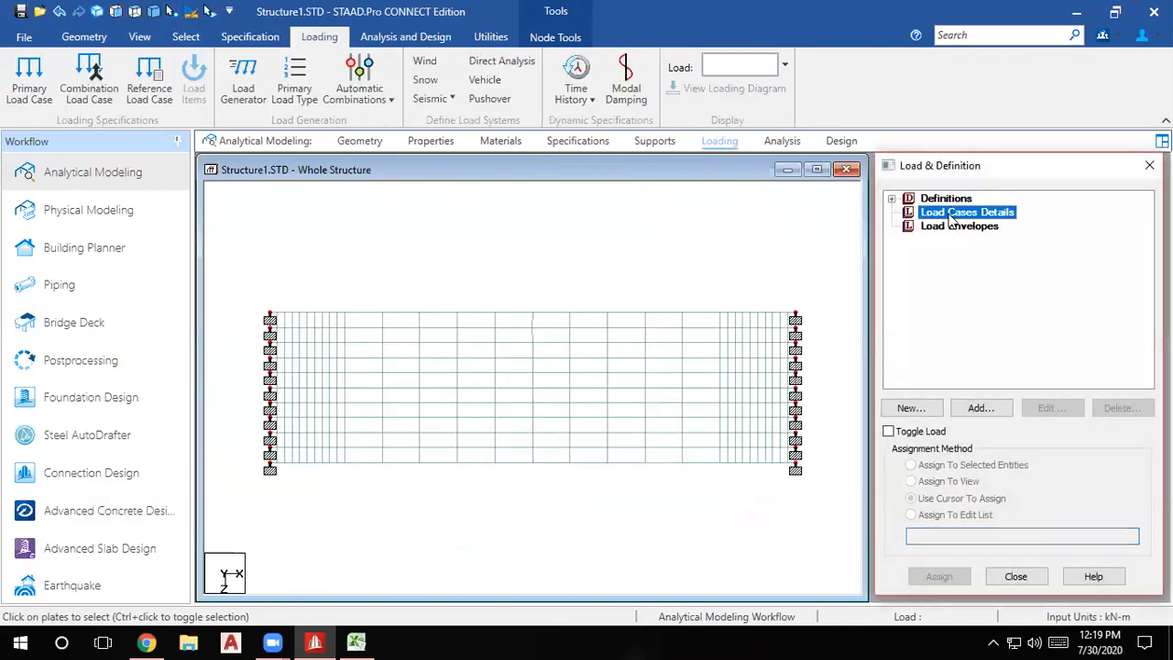
{"action": "left_click", "coordinate": [981, 408]}
{"action": "left_click", "coordinate": [776, 268]}
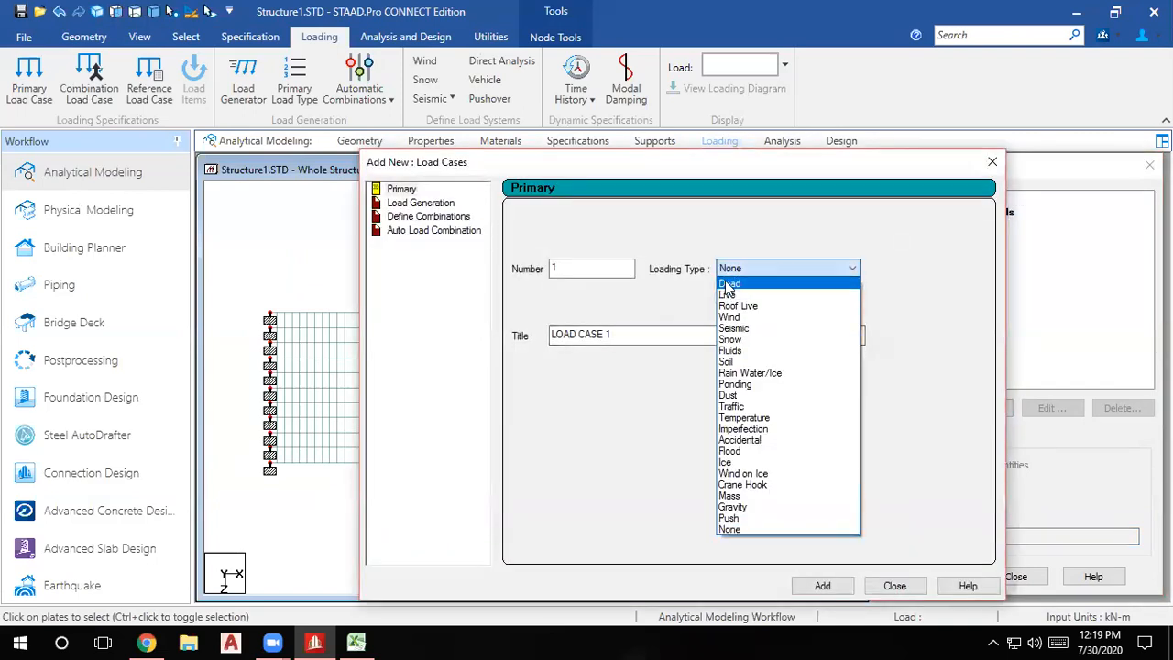
{"action": "left_click", "coordinate": [730, 283]}
{"action": "left_click_drag", "start_coordinate": [673, 338], "coordinate": [338, 332]}
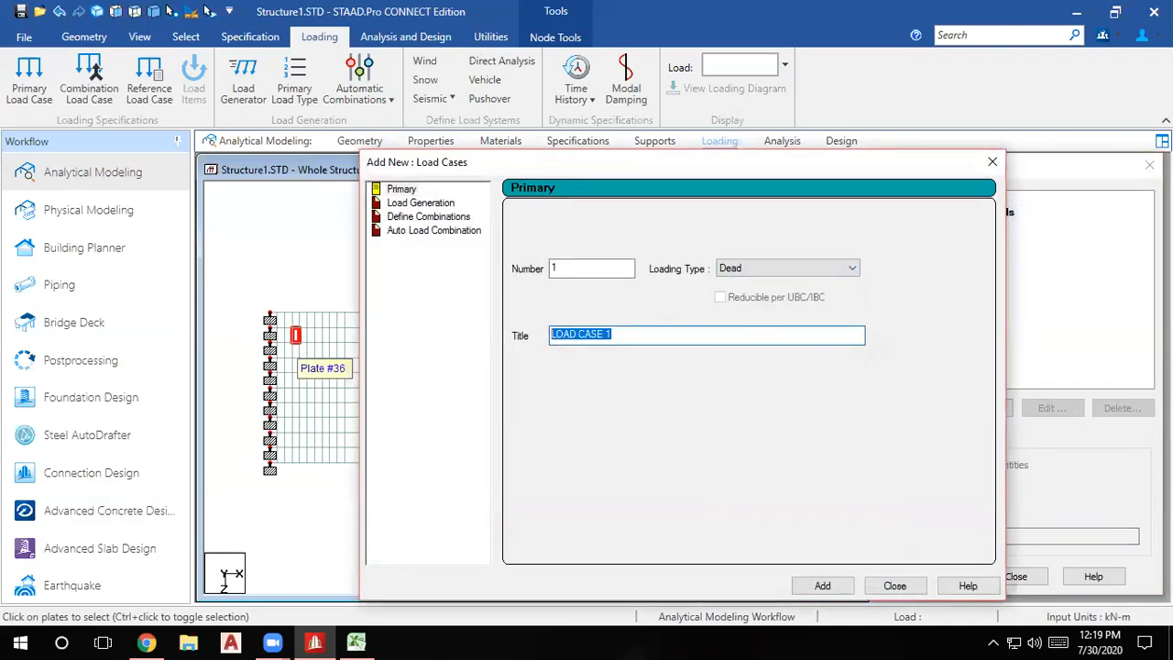
{"action": "type", "text": "dl"}
{"action": "left_click", "coordinate": [825, 586]}
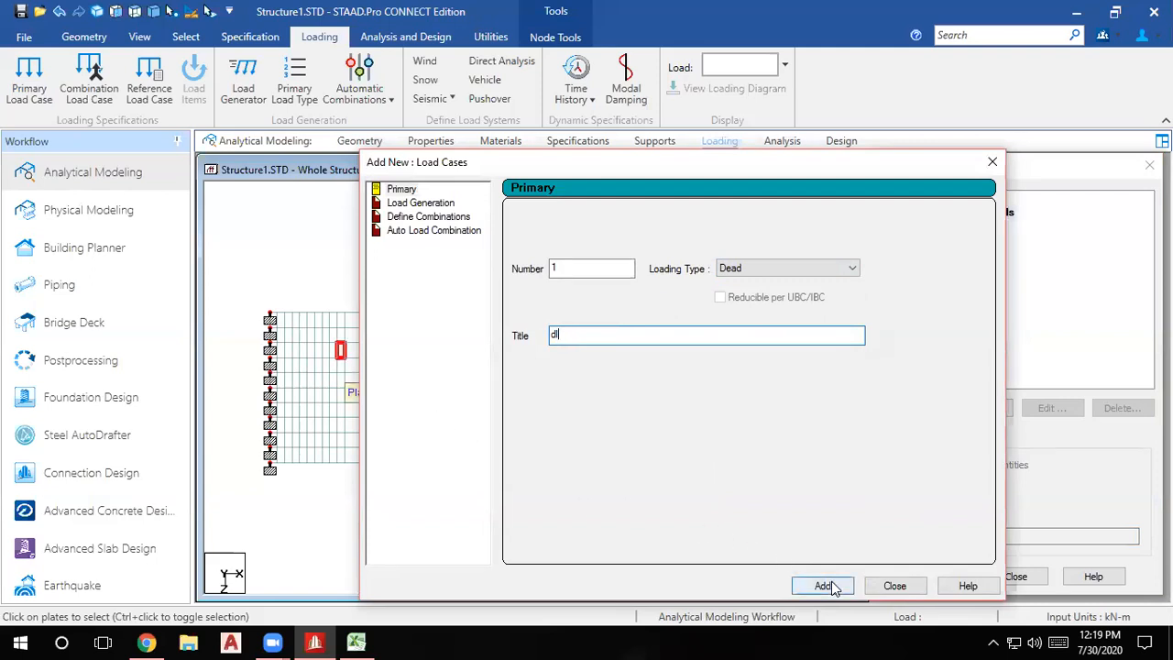
Add primary load case 2 with loading type Live and the title "ll", and finish adding cases.
{"action": "left_click", "coordinate": [747, 268]}
{"action": "left_click", "coordinate": [727, 295]}
{"action": "left_click_drag", "start_coordinate": [696, 336], "coordinate": [362, 335]}
{"action": "type", "text": "ll"}
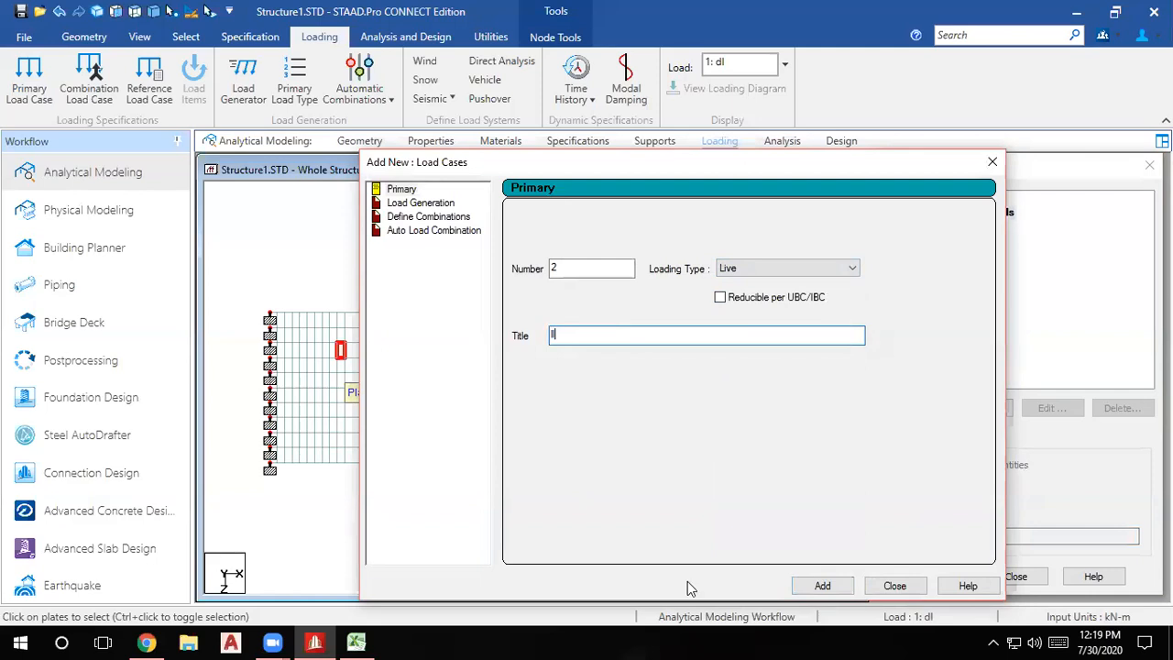
{"action": "left_click", "coordinate": [829, 587]}
{"action": "left_click", "coordinate": [908, 586]}
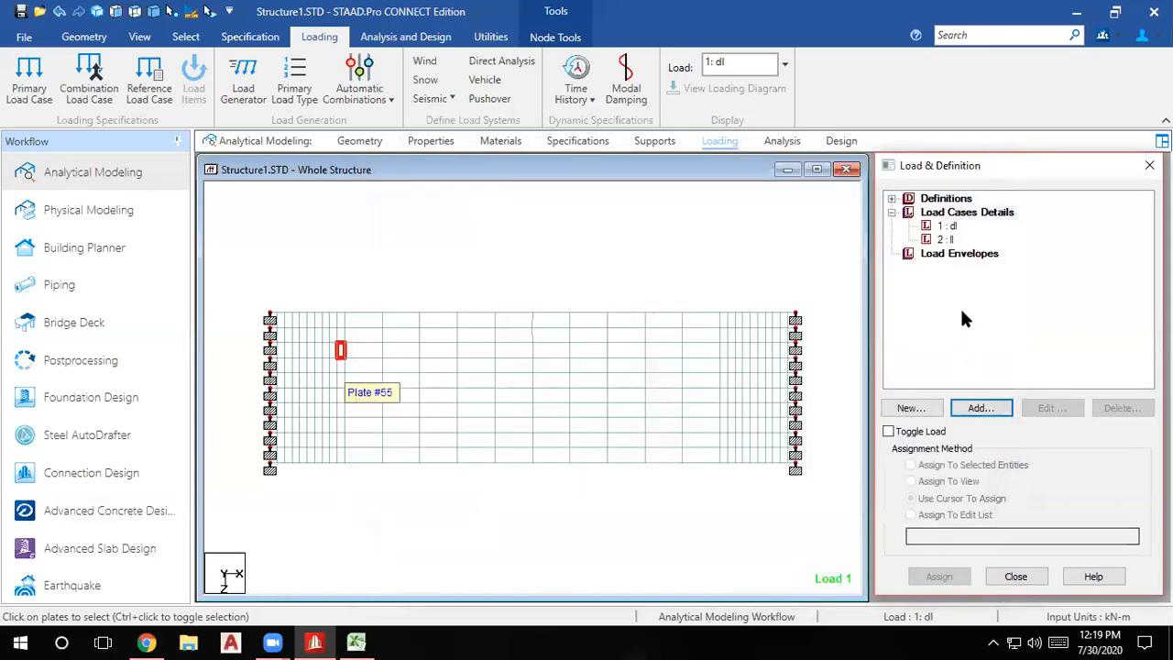
Add a selfweight load in the Y direction with factor -1 to the dl load case.
{"action": "left_click", "coordinate": [947, 226]}
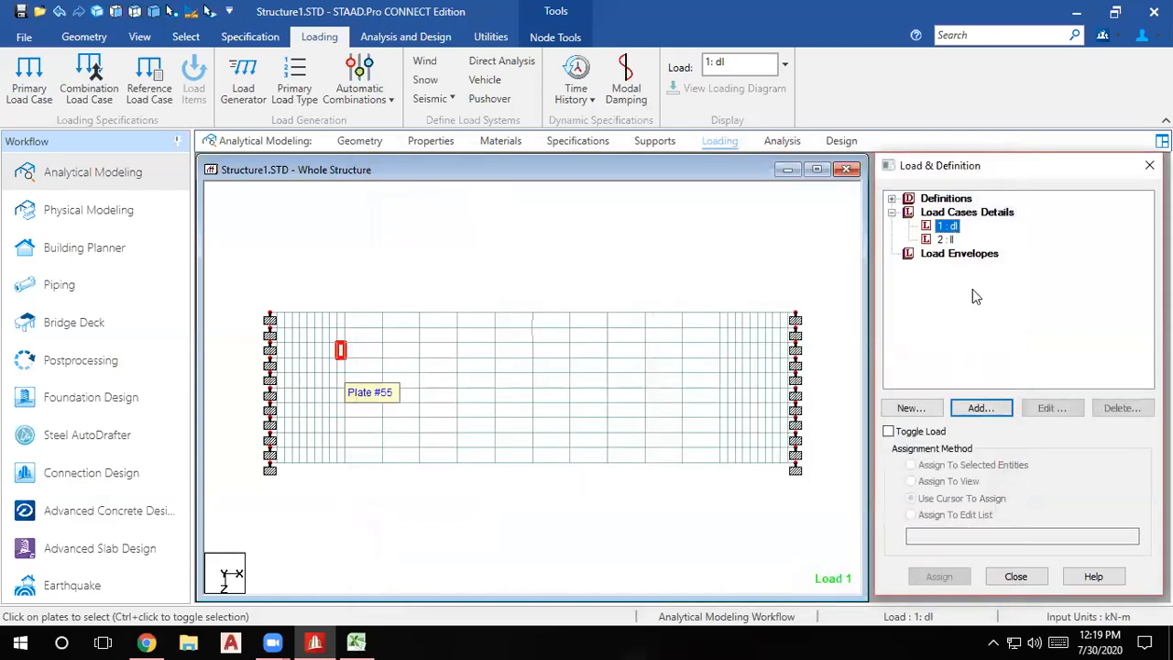
{"action": "left_click", "coordinate": [980, 409]}
{"action": "left_click", "coordinate": [337, 98]}
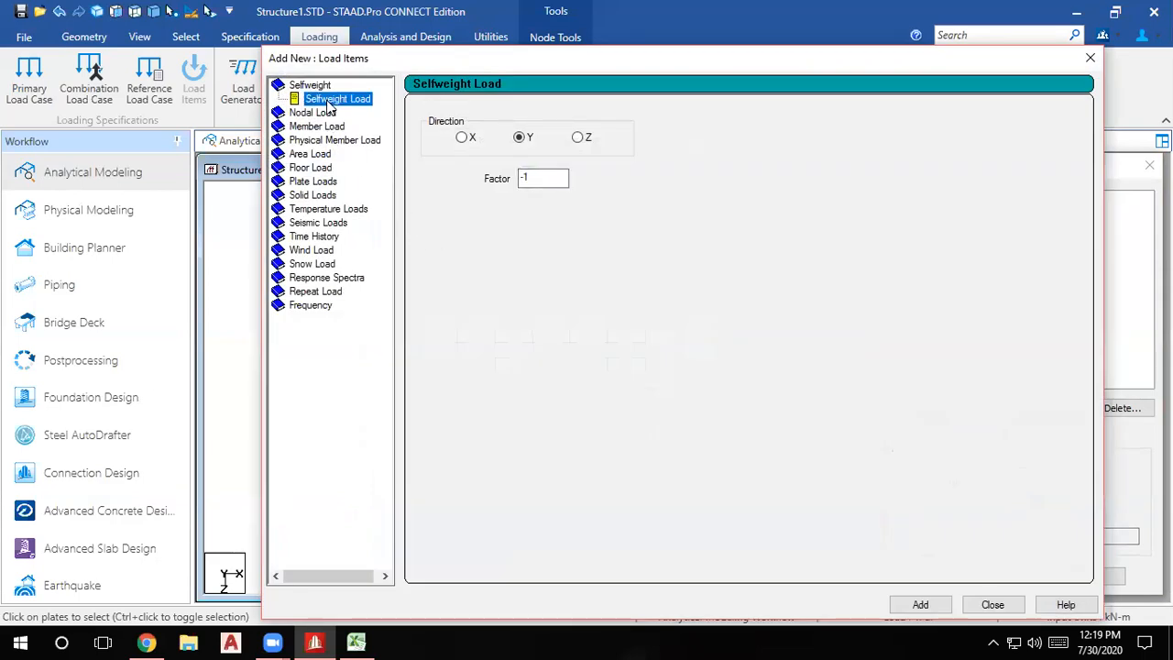
{"action": "left_click", "coordinate": [923, 607]}
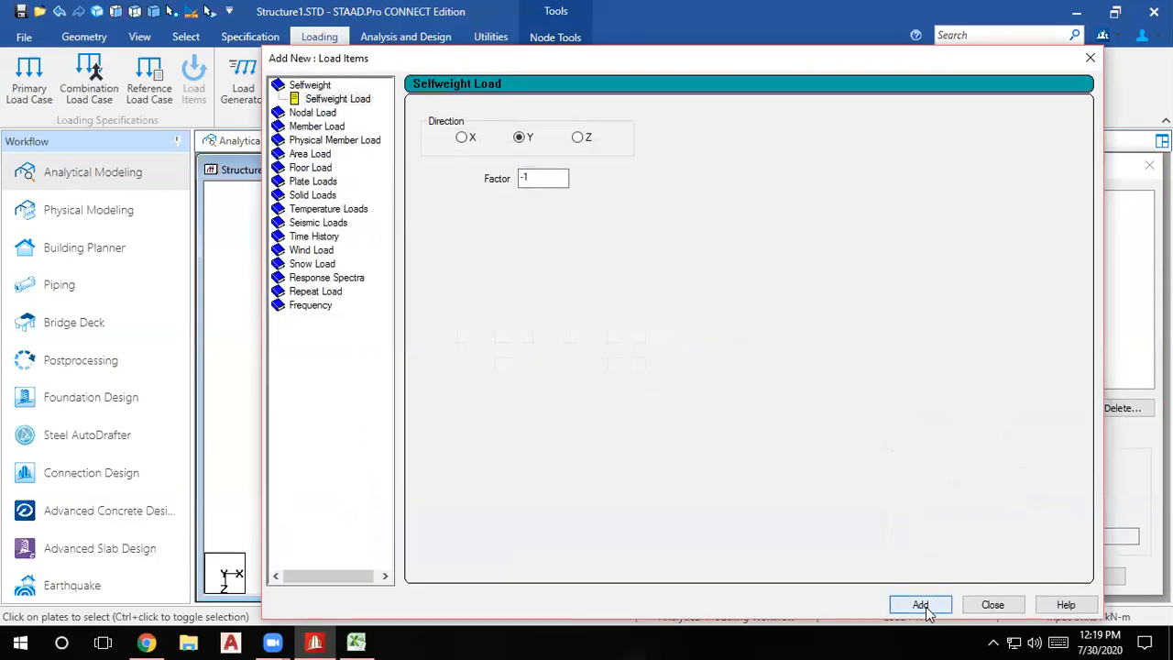
{"action": "left_click", "coordinate": [988, 605]}
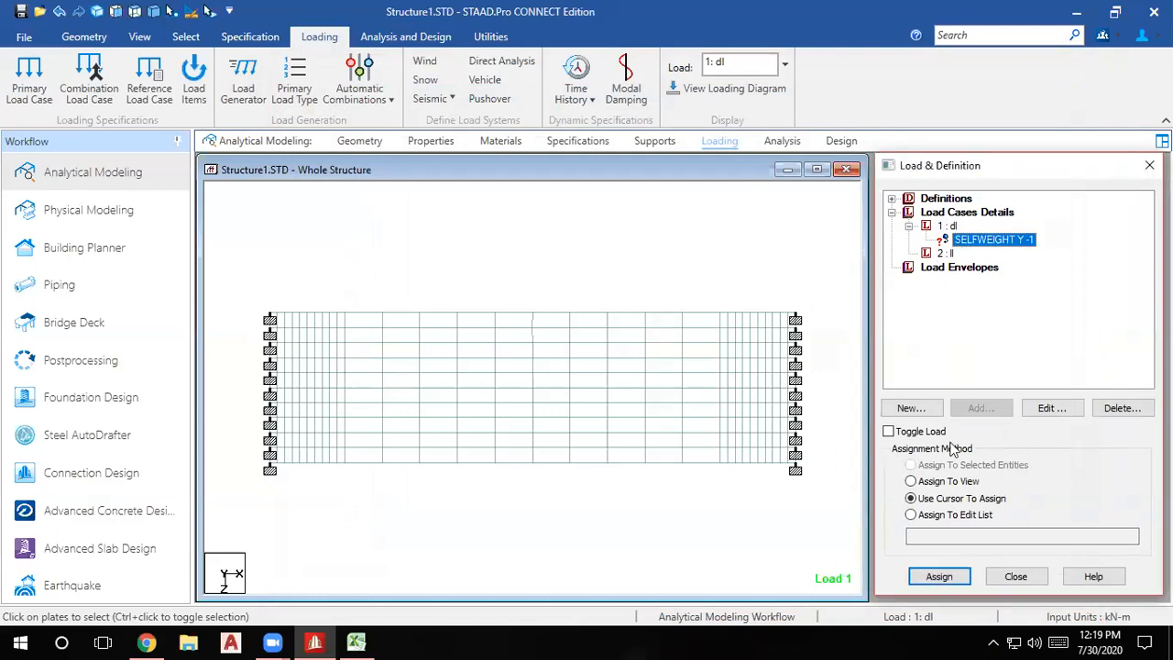
Assign the selfweight load to all plates in the view and confirm the assignment.
{"action": "left_click", "coordinate": [962, 484]}
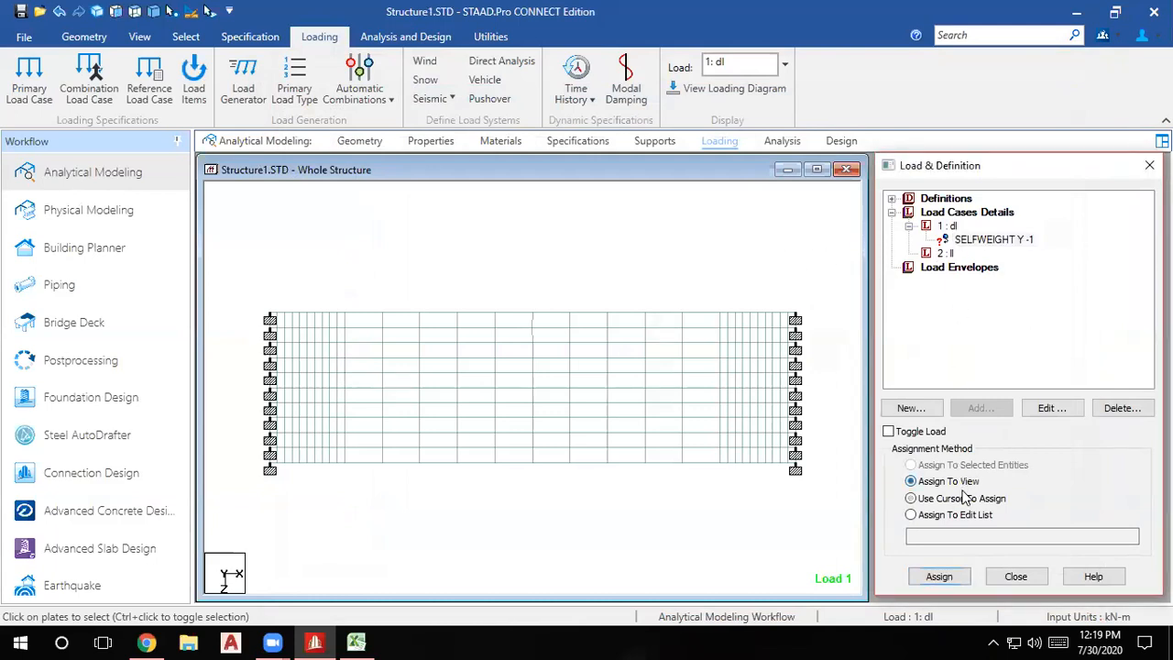
{"action": "left_click", "coordinate": [936, 576]}
{"action": "left_click", "coordinate": [1043, 420]}
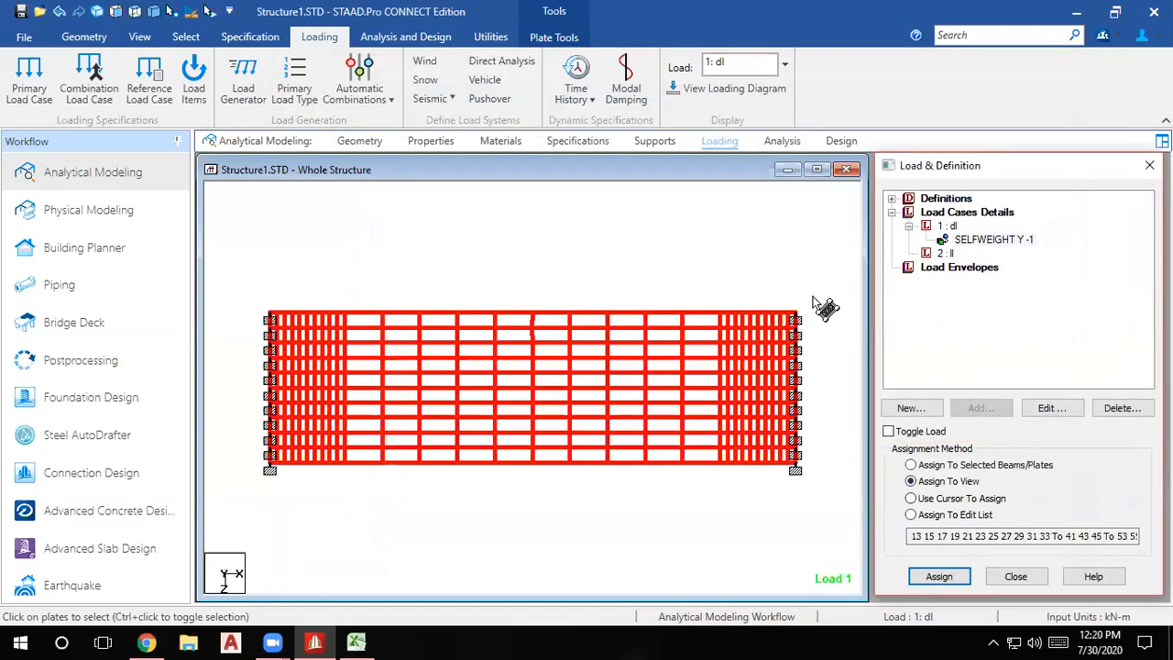
Add a full-plate pressure load of -3 kN/m2 in the GY direction to the ll load case.
{"action": "left_click", "coordinate": [948, 253]}
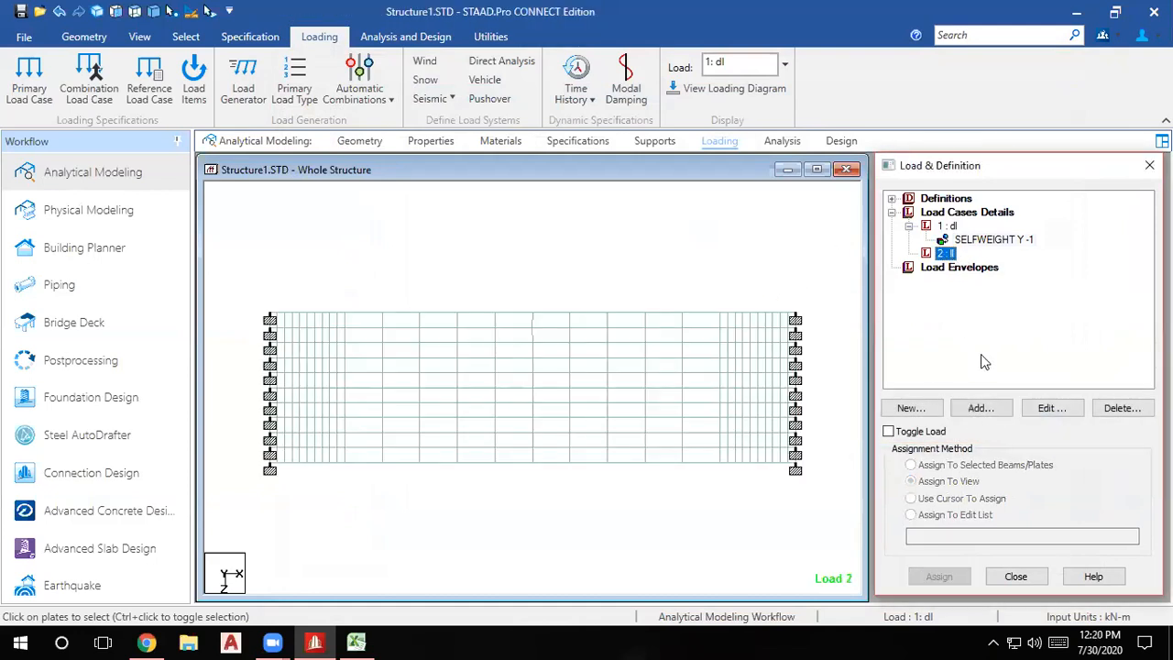
{"action": "left_click", "coordinate": [995, 413]}
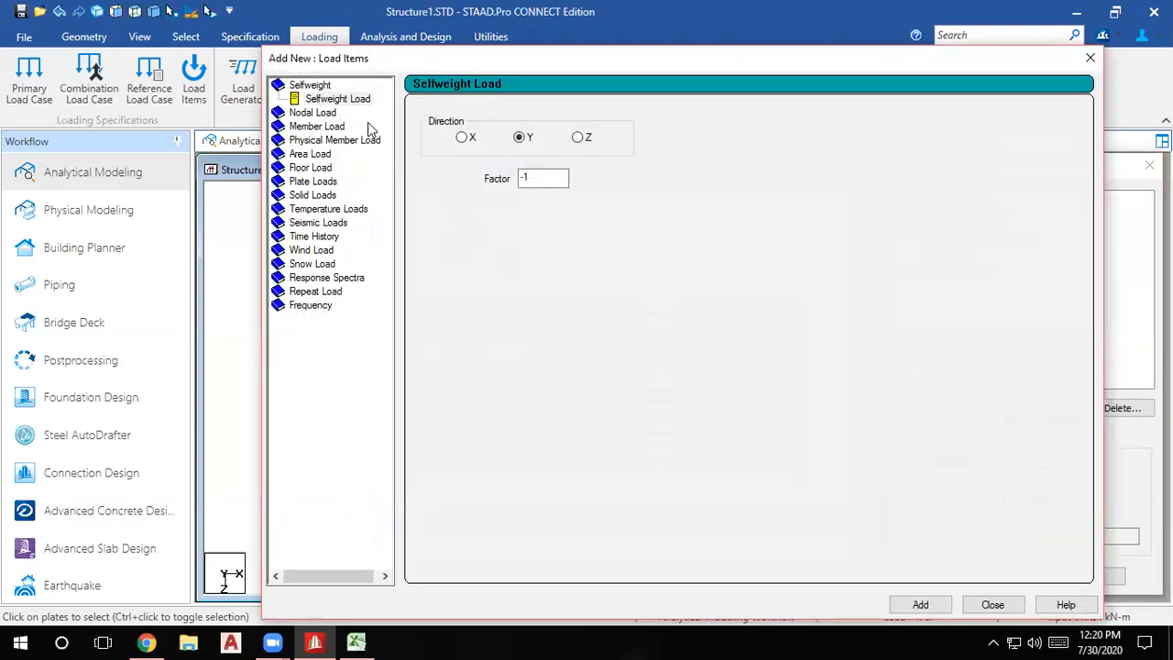
{"action": "left_click", "coordinate": [330, 184]}
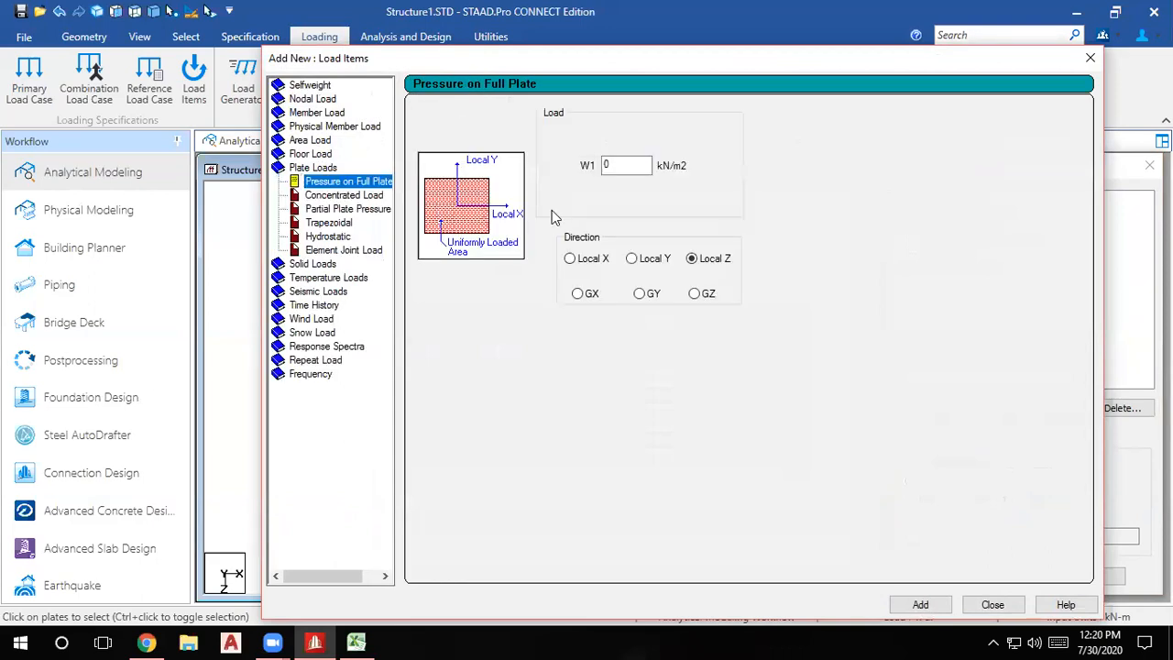
{"action": "left_click_drag", "start_coordinate": [631, 168], "coordinate": [433, 167]}
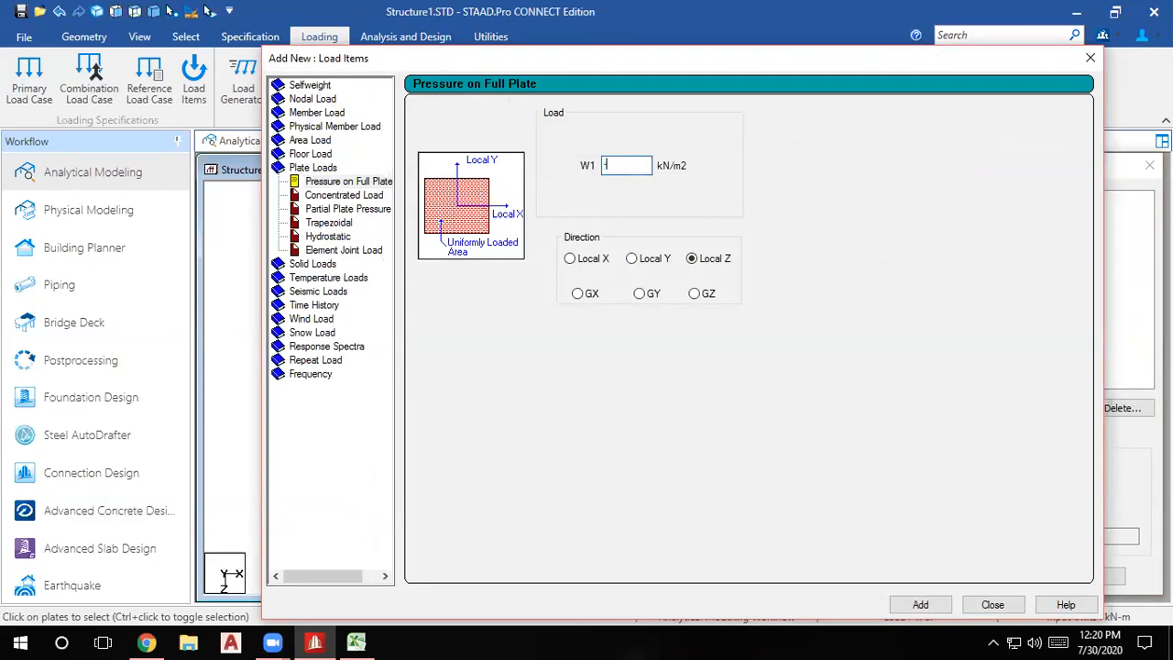
{"action": "left_click", "coordinate": [639, 294]}
{"action": "left_click", "coordinate": [917, 606]}
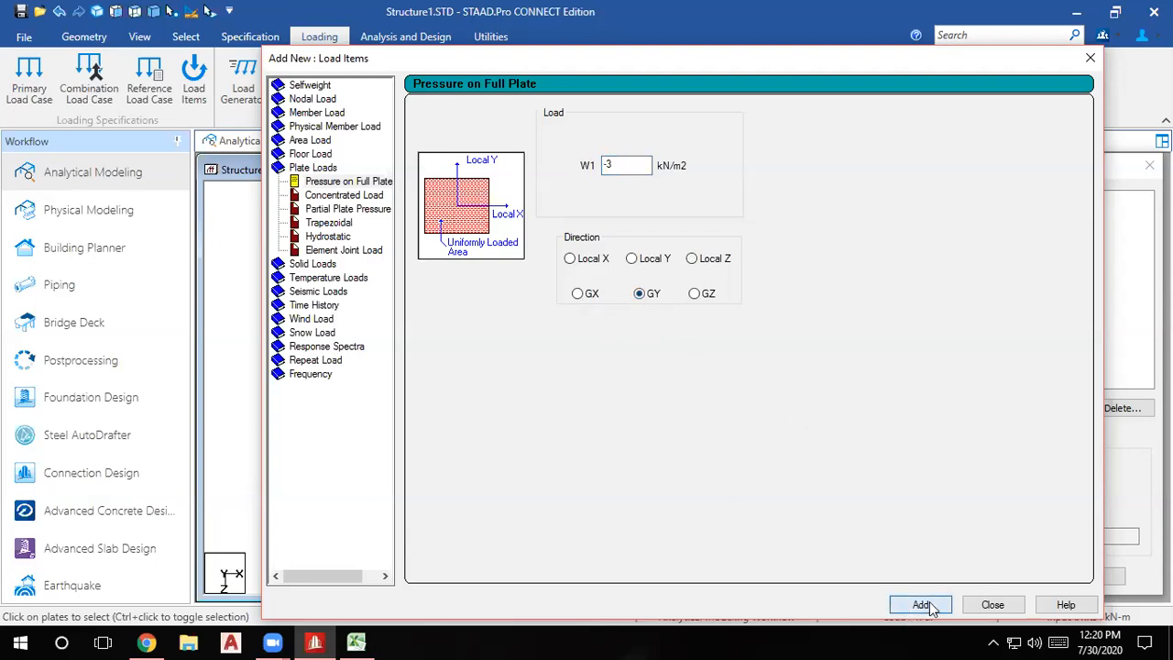
{"action": "left_click", "coordinate": [991, 606]}
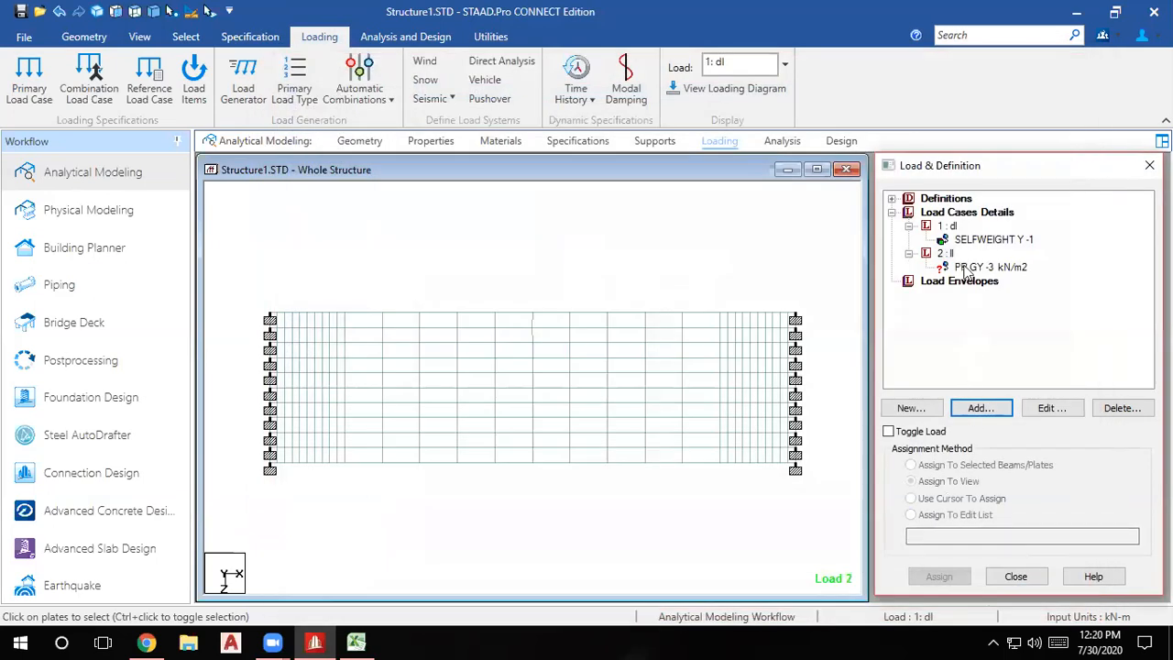
Assign the GY -3 kN/m2 pressure load to all plates in the view and confirm the assignment.
{"action": "left_click", "coordinate": [968, 268]}
{"action": "left_click", "coordinate": [939, 576]}
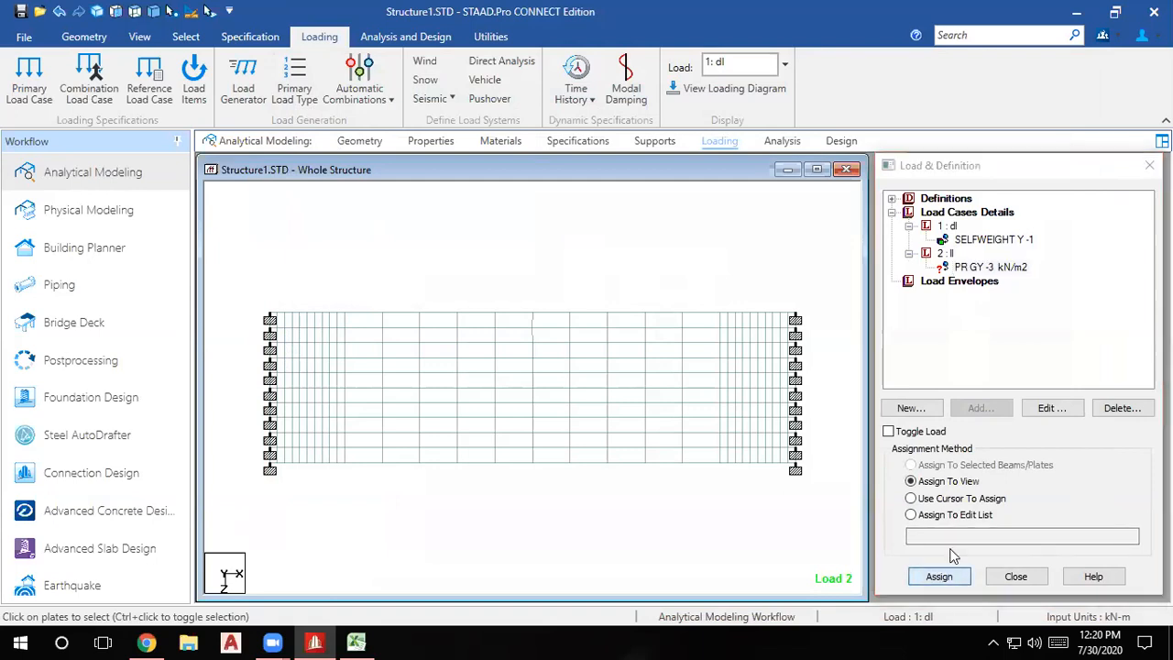
{"action": "left_click", "coordinate": [1025, 425]}
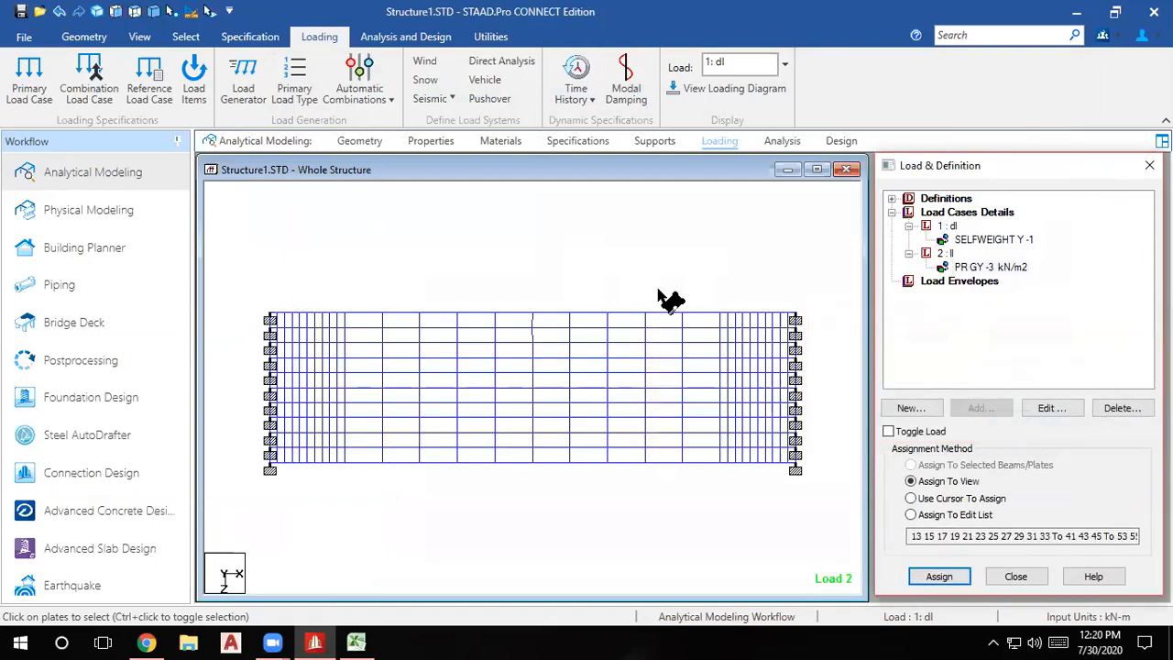
{"action": "left_click", "coordinate": [594, 259]}
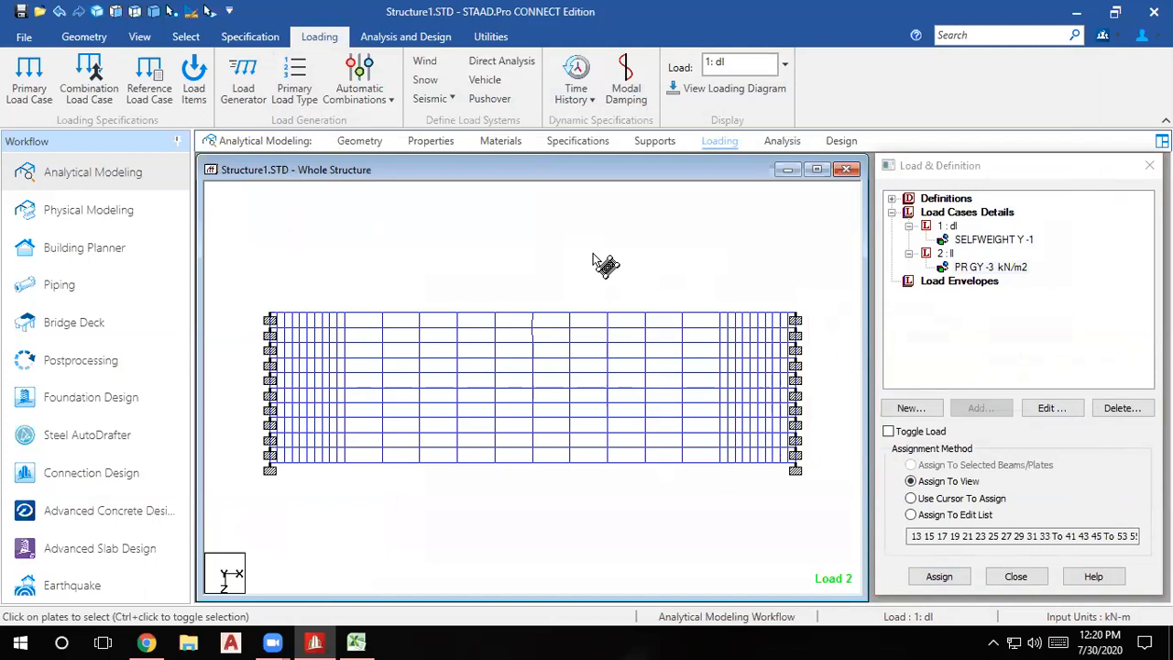
Examine the stair slab in a 3D rendered view, close it, and inspect the plate pressure load and supports in isometric view.
{"action": "left_click", "coordinate": [97, 12]}
{"action": "left_click_drag", "start_coordinate": [576, 348], "coordinate": [738, 488]}
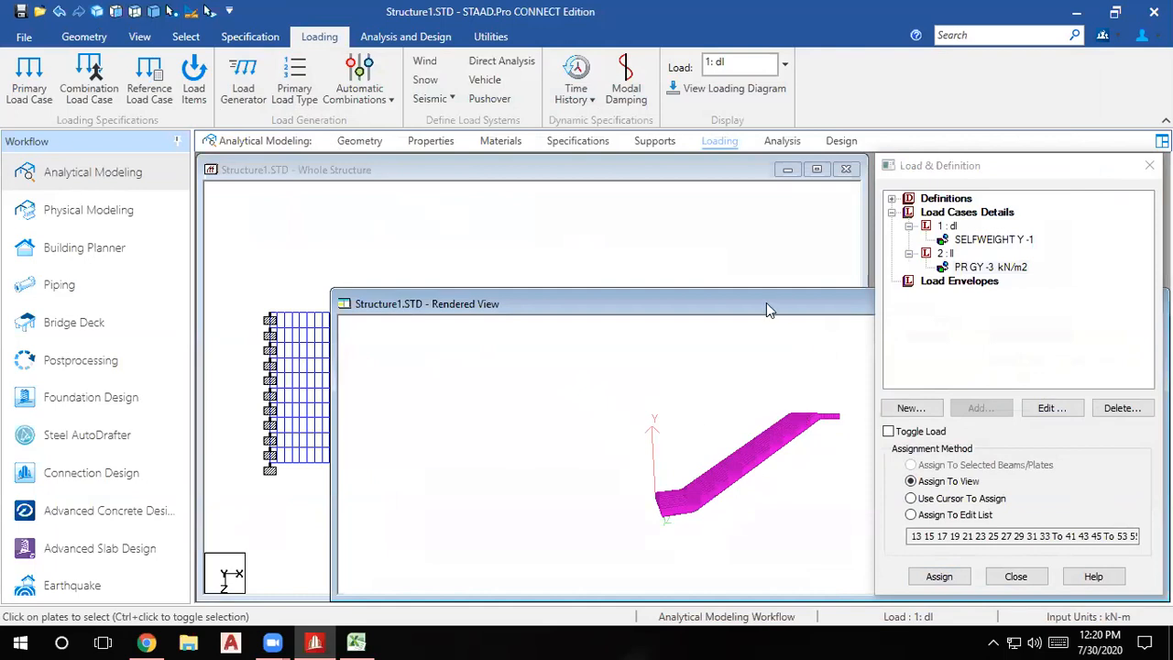
{"action": "left_click_drag", "start_coordinate": [767, 309], "coordinate": [676, 309]}
{"action": "left_click", "coordinate": [720, 269]}
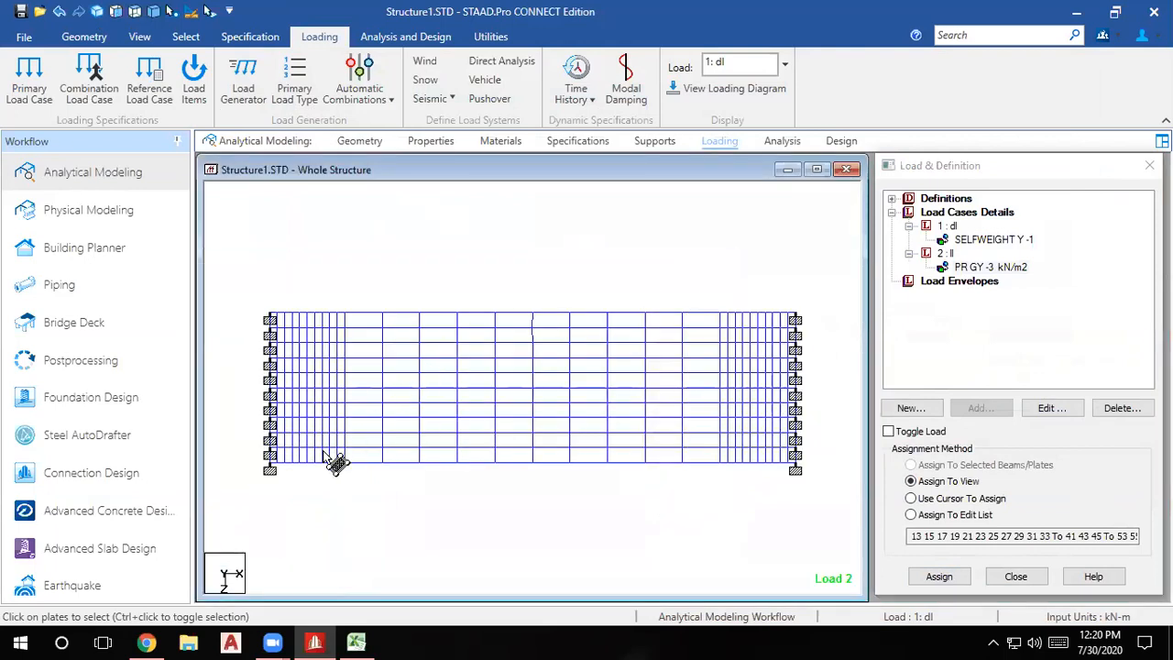
{"action": "left_click", "coordinate": [154, 11]}
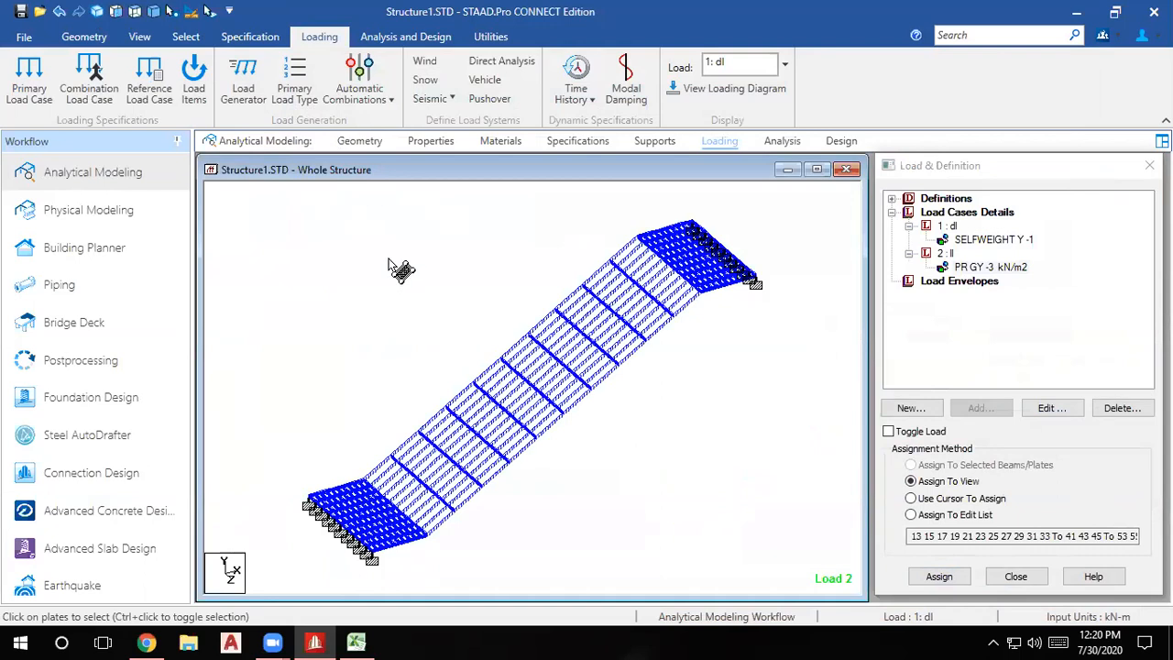
{"action": "scroll", "coordinate": [526, 489], "scroll_direction": "up", "scroll_amount": 2}
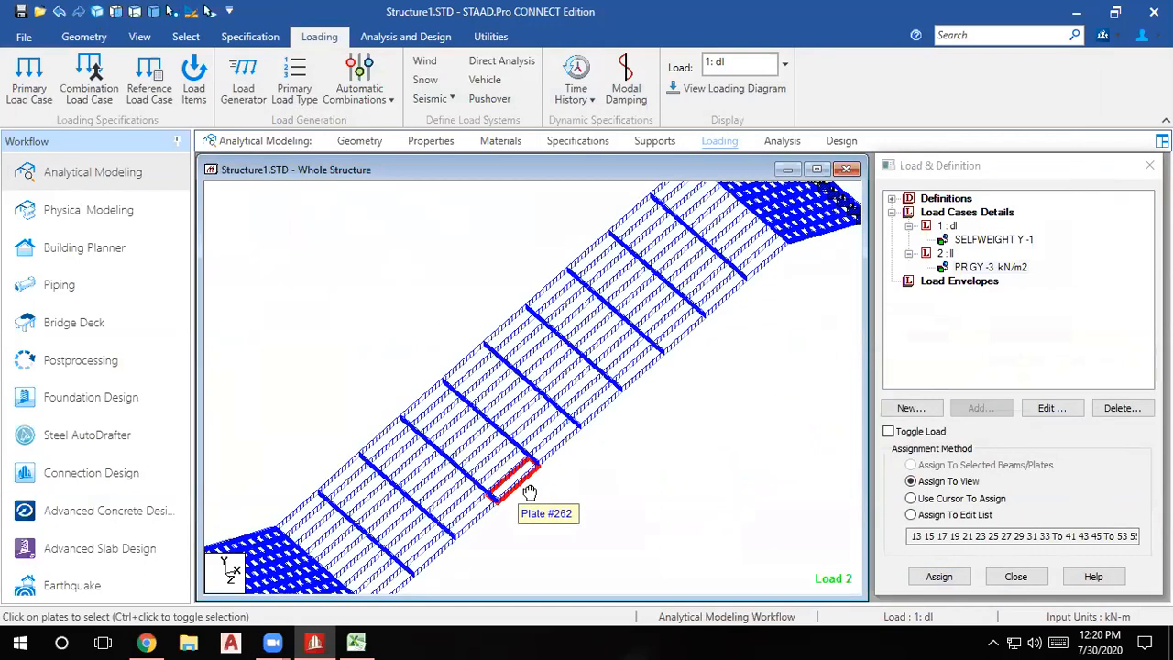
{"action": "scroll", "coordinate": [529, 492], "scroll_direction": "down", "scroll_amount": 2}
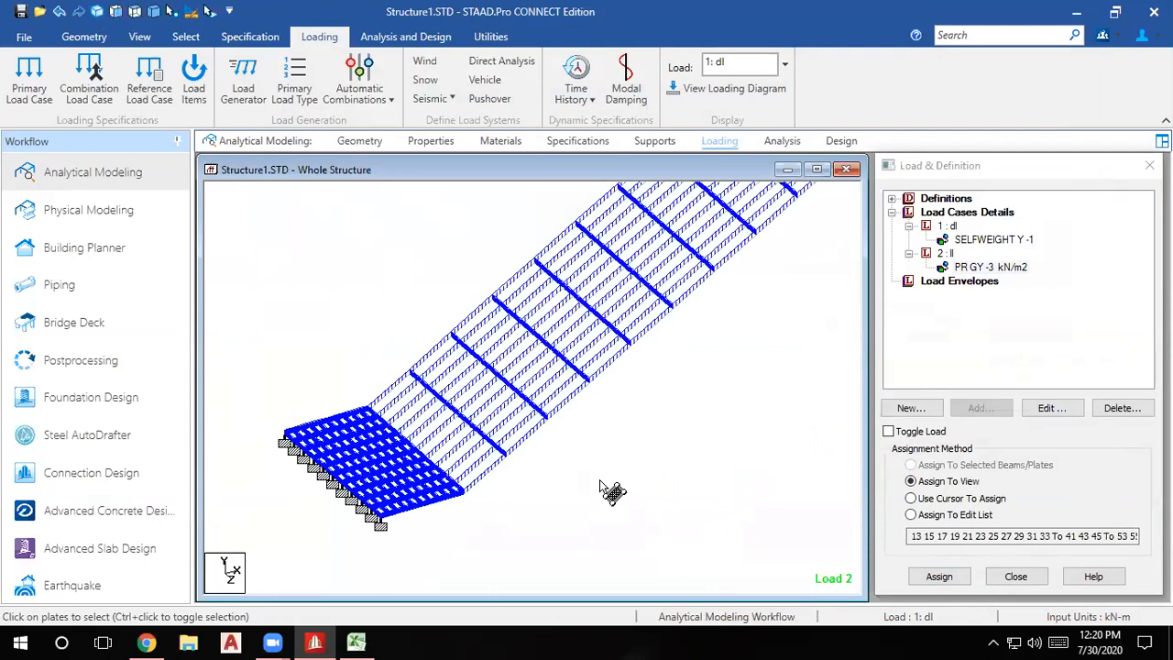
{"action": "scroll", "coordinate": [599, 479], "scroll_direction": "down", "scroll_amount": 3}
{"action": "middle_click_drag", "start_coordinate": [644, 479], "coordinate": [599, 476]}
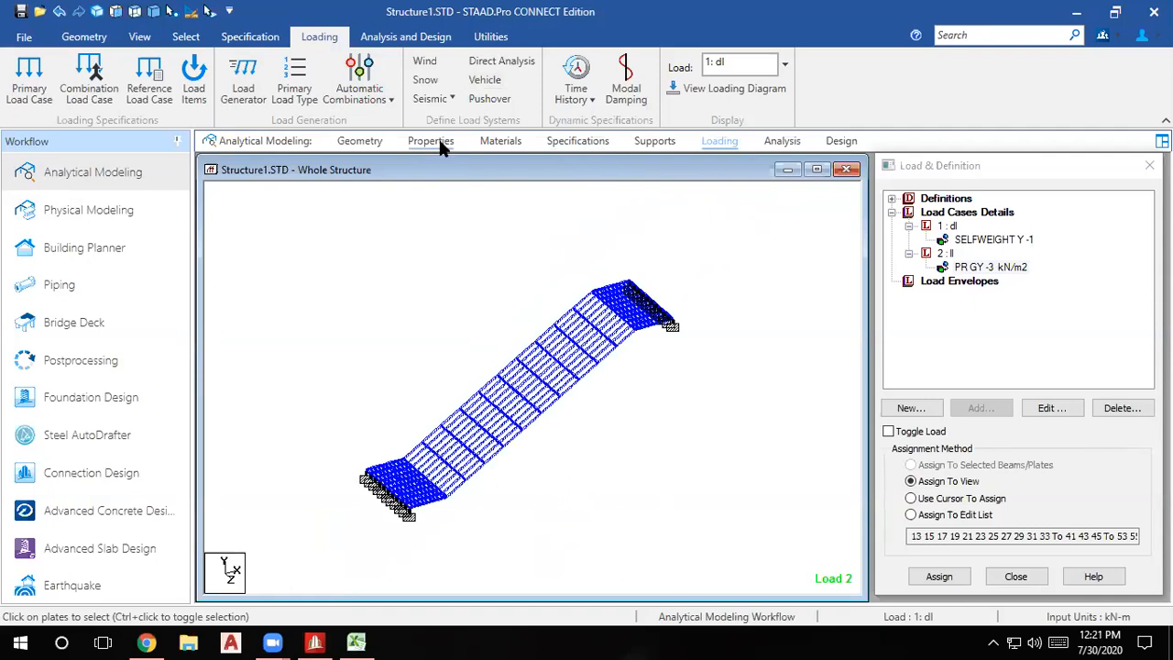
Generate and add automatic load combinations using code IS:456/IS:800, category IS456:2000 Table18, with starting combination number 3.
{"action": "left_click", "coordinate": [967, 211]}
{"action": "left_click", "coordinate": [975, 408]}
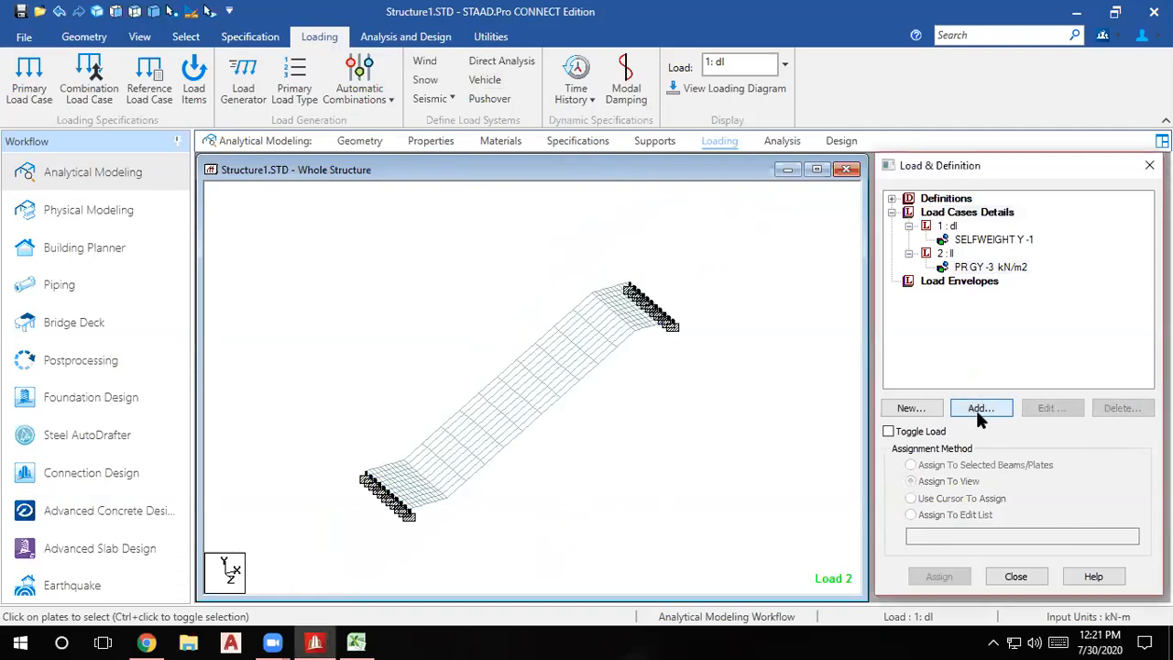
{"action": "left_click", "coordinate": [426, 231]}
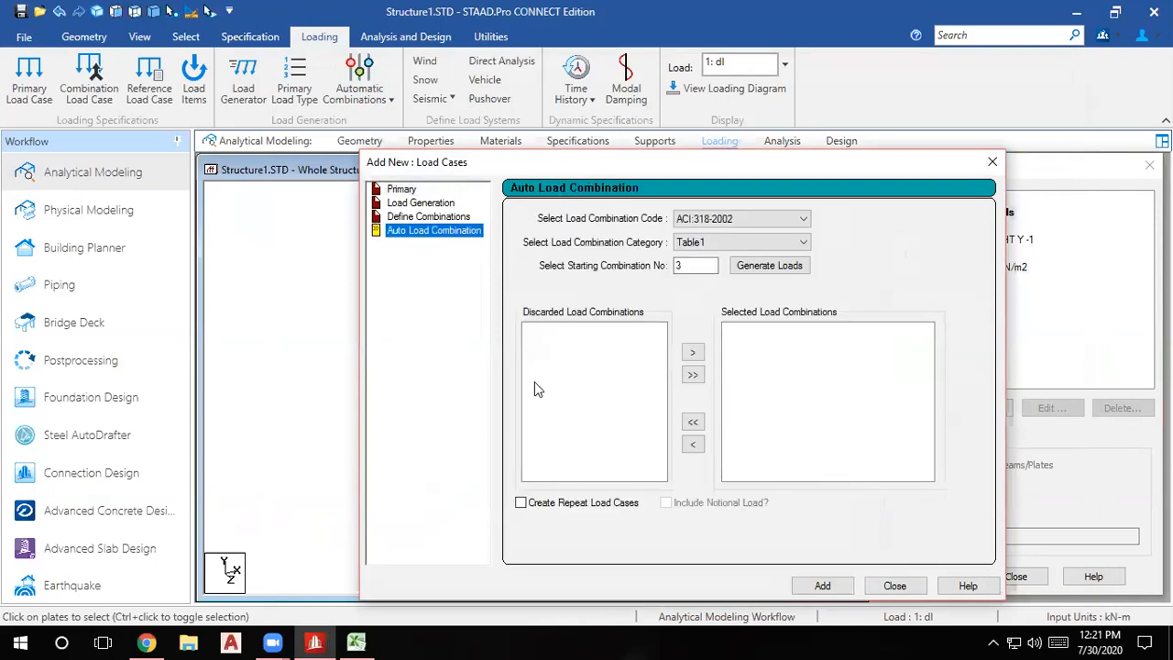
{"action": "left_click", "coordinate": [768, 268]}
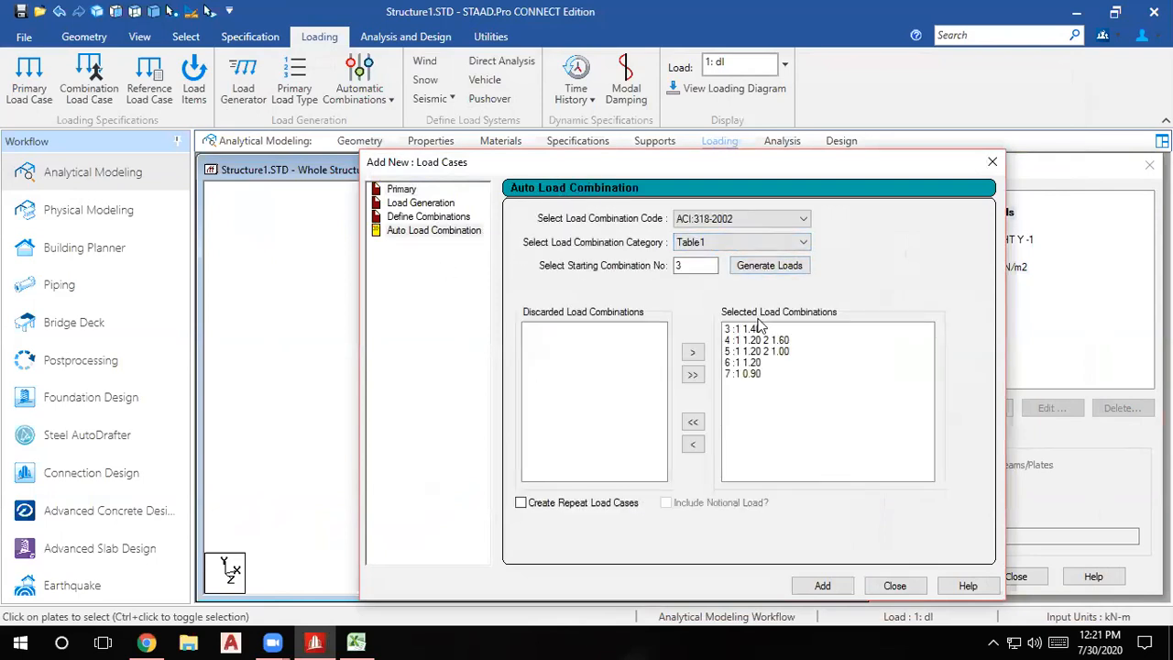
{"action": "left_click", "coordinate": [723, 220]}
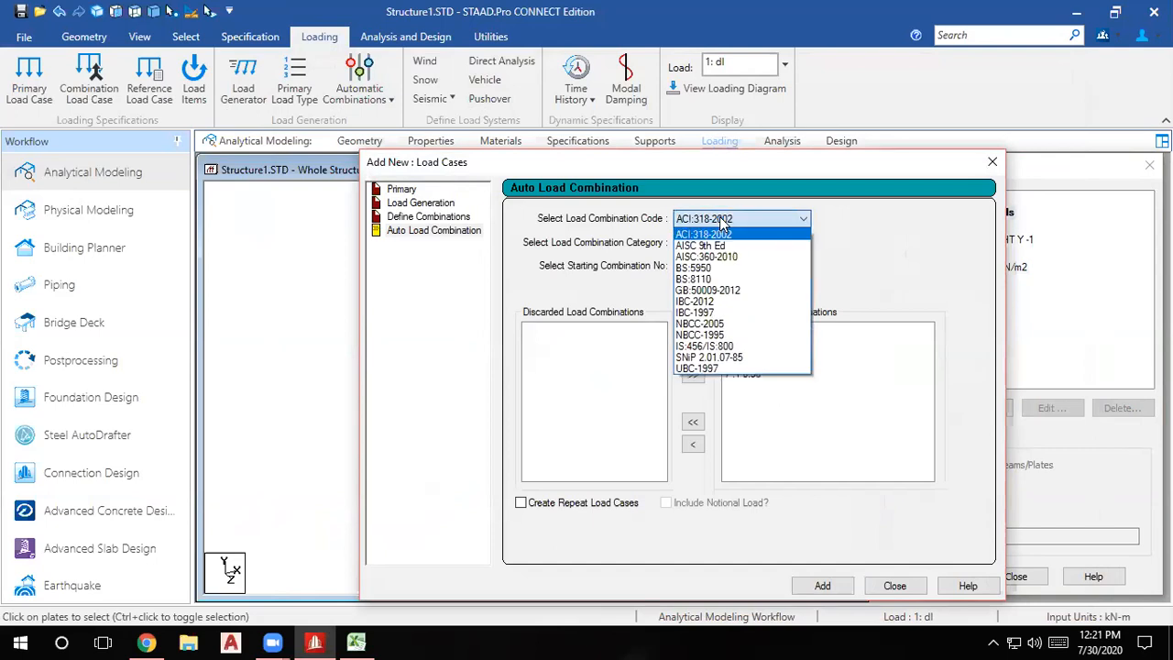
{"action": "left_click", "coordinate": [706, 347]}
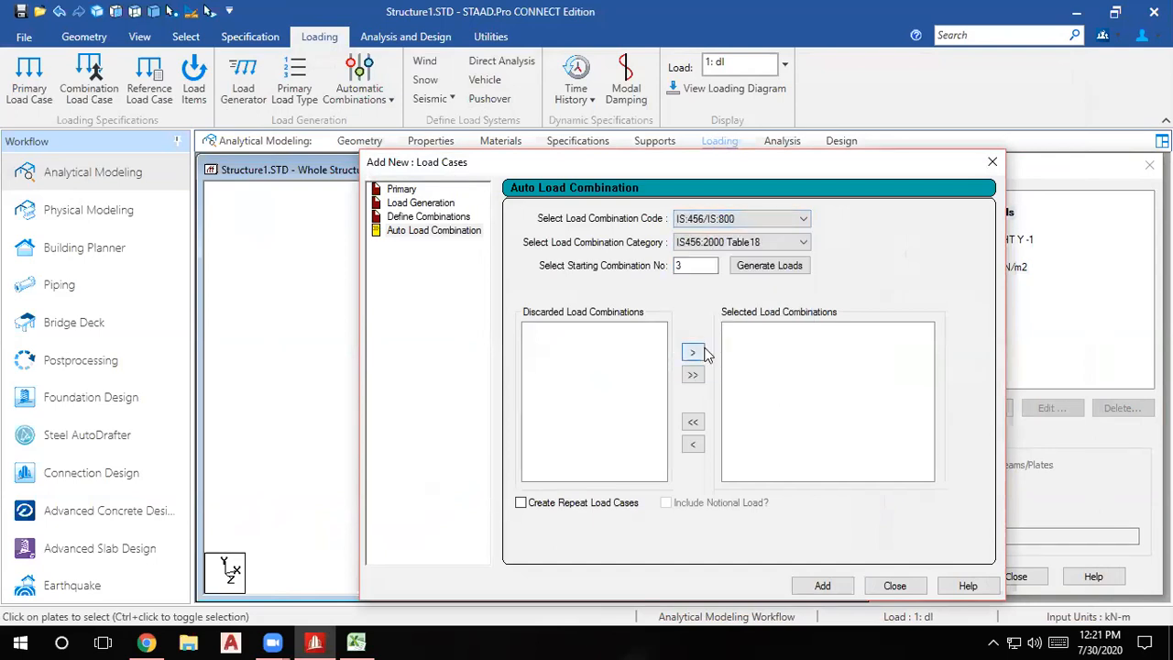
{"action": "left_click", "coordinate": [768, 268]}
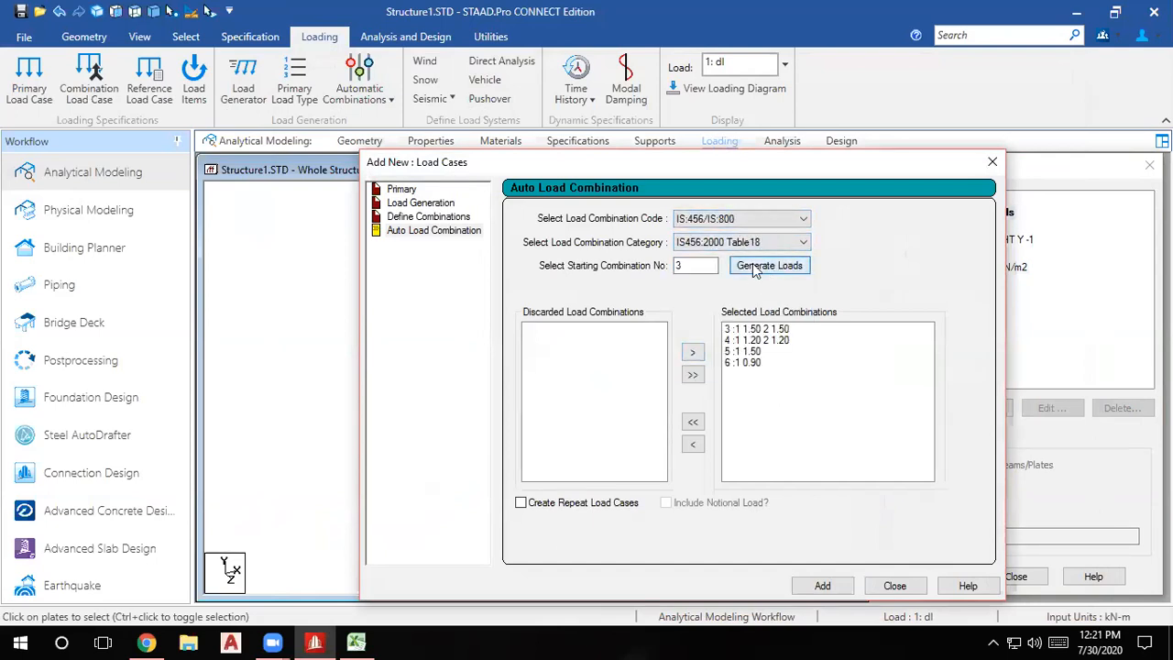
{"action": "left_click", "coordinate": [822, 589]}
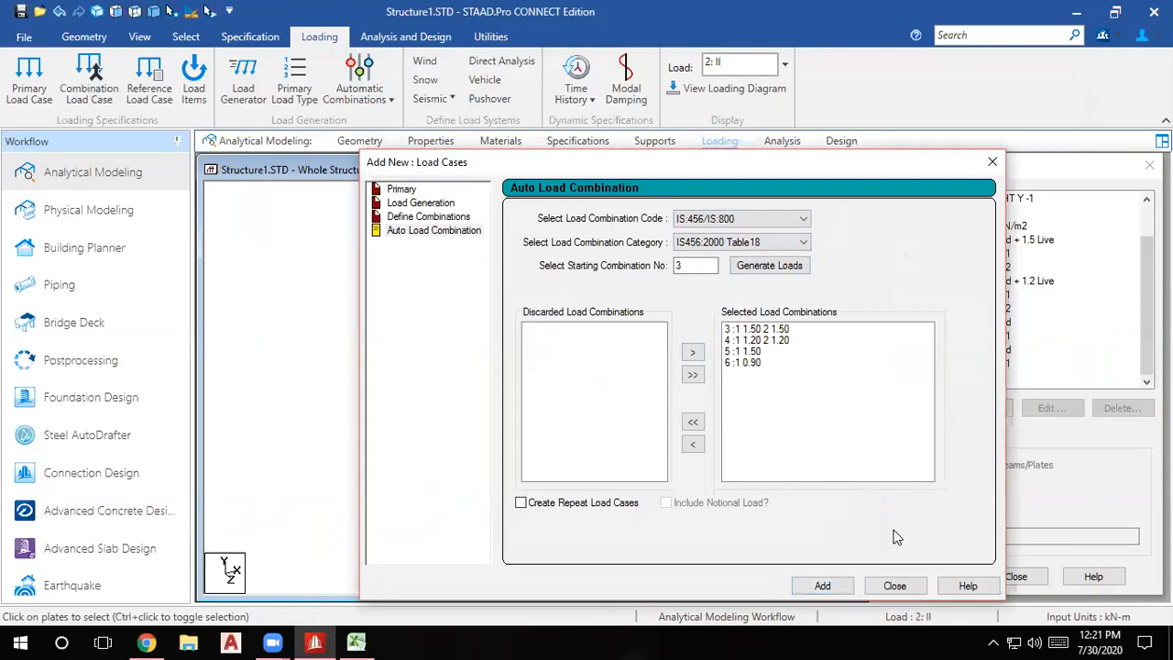
{"action": "left_click", "coordinate": [895, 586]}
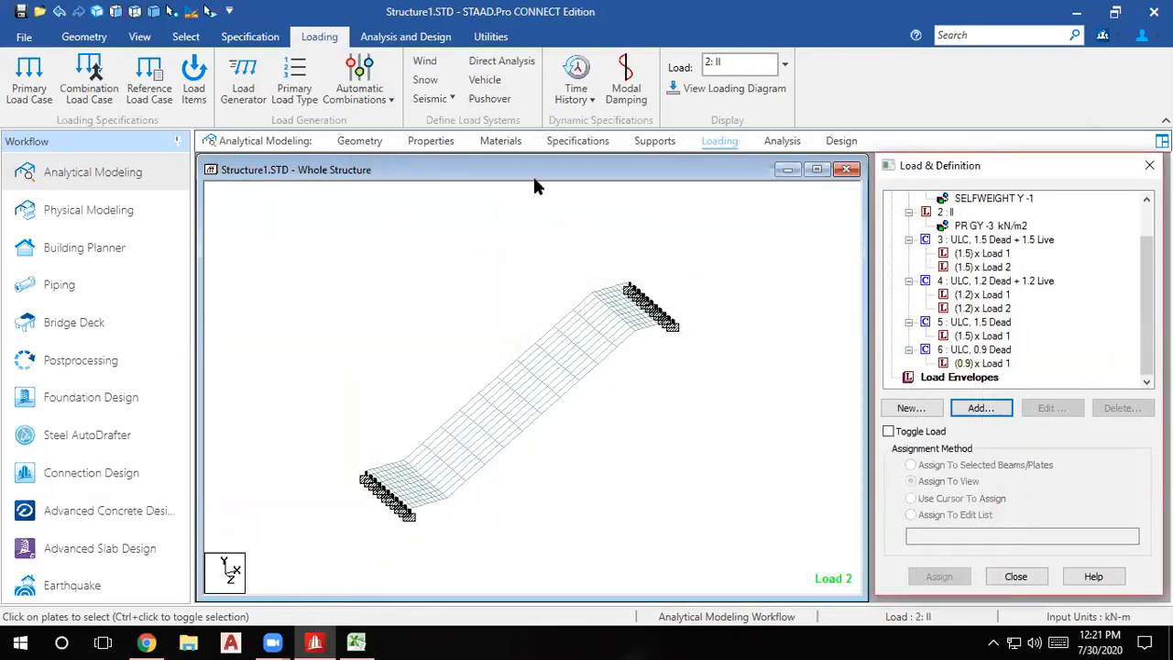
Add a Perform Analysis command with the print option set to All.
{"action": "left_click", "coordinate": [379, 38]}
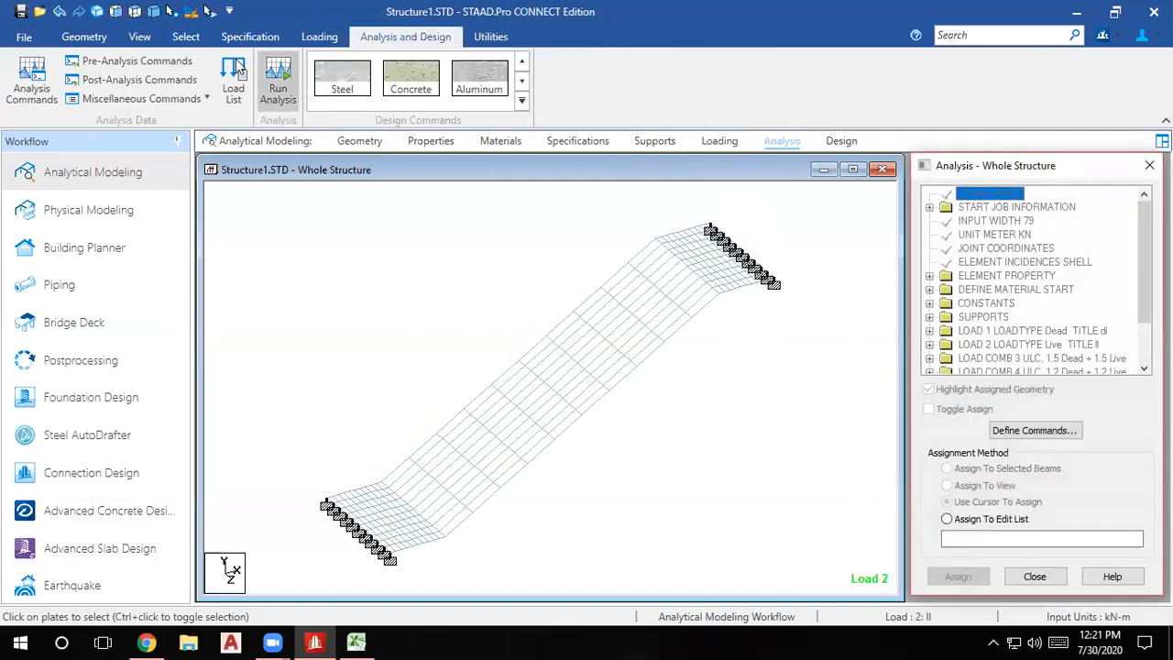
{"action": "left_click", "coordinate": [33, 82]}
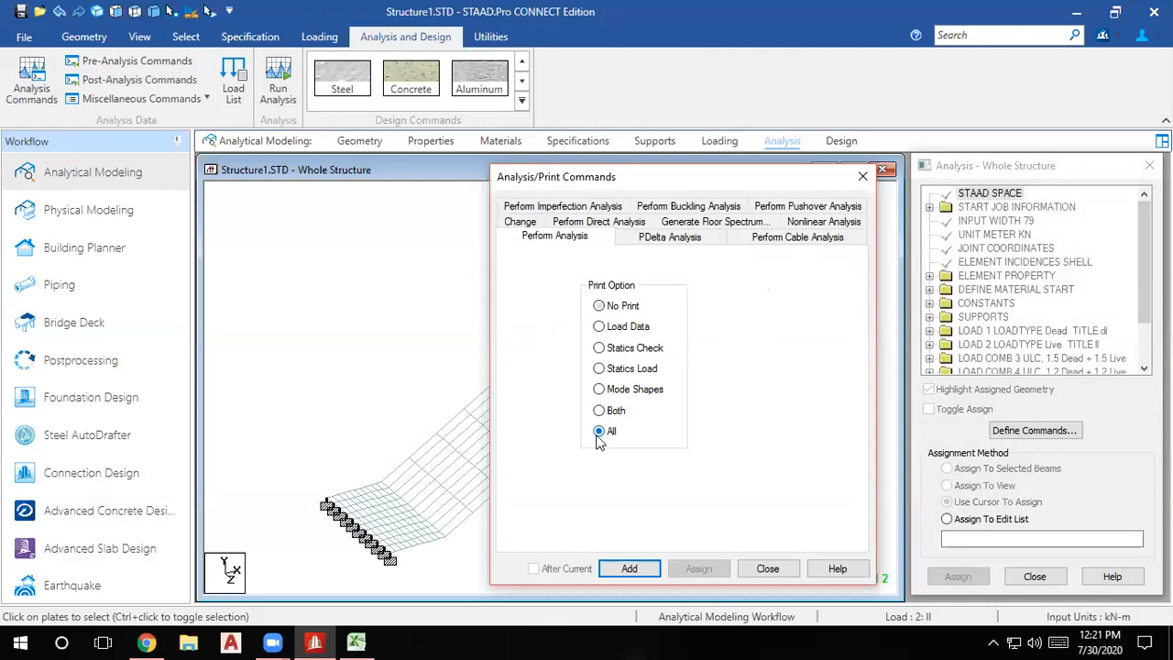
{"action": "left_click", "coordinate": [628, 569]}
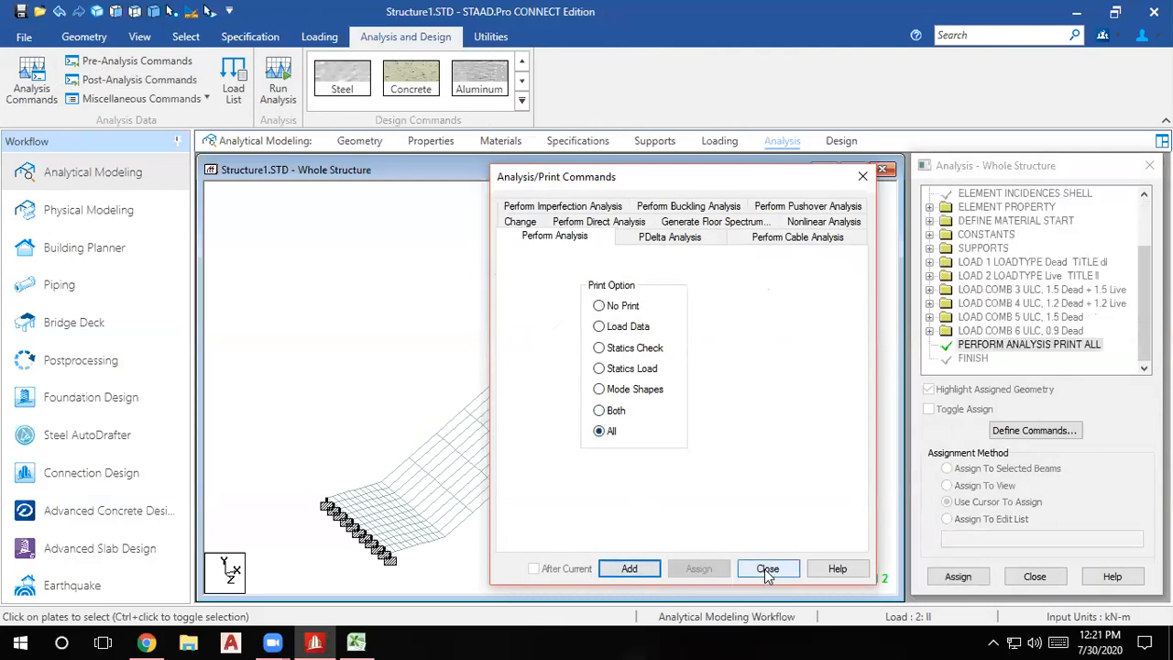
{"action": "left_click", "coordinate": [768, 568]}
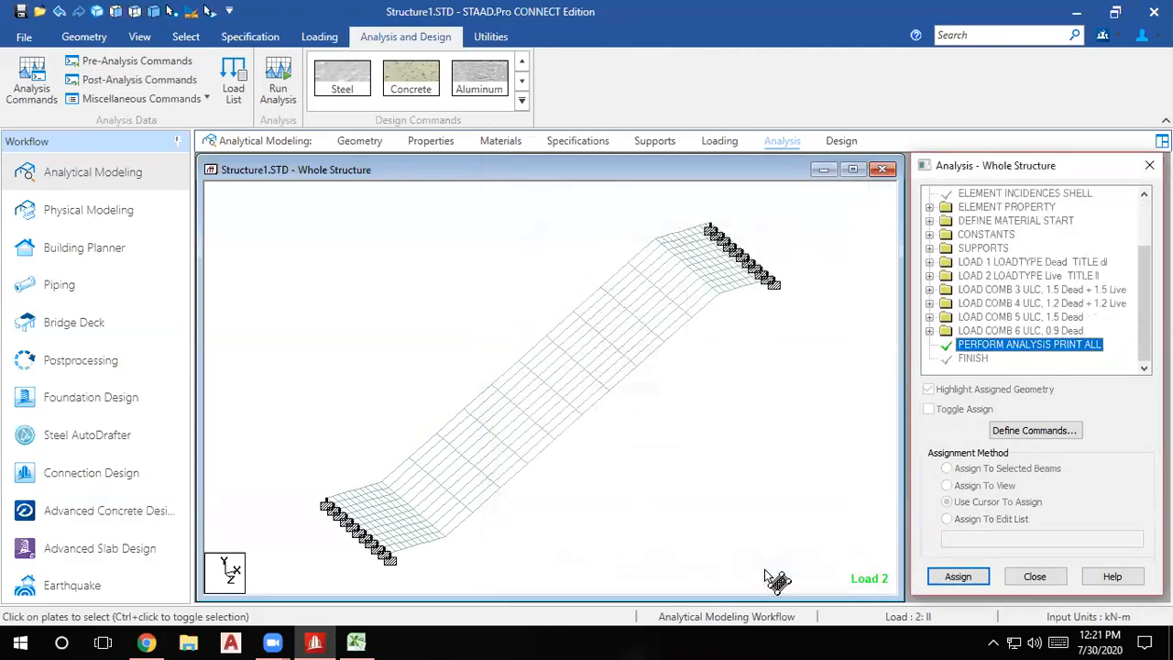
Run the analysis of the stair slab model and close the analysis progress window.
{"action": "left_click", "coordinate": [293, 82]}
{"action": "left_click", "coordinate": [570, 409]}
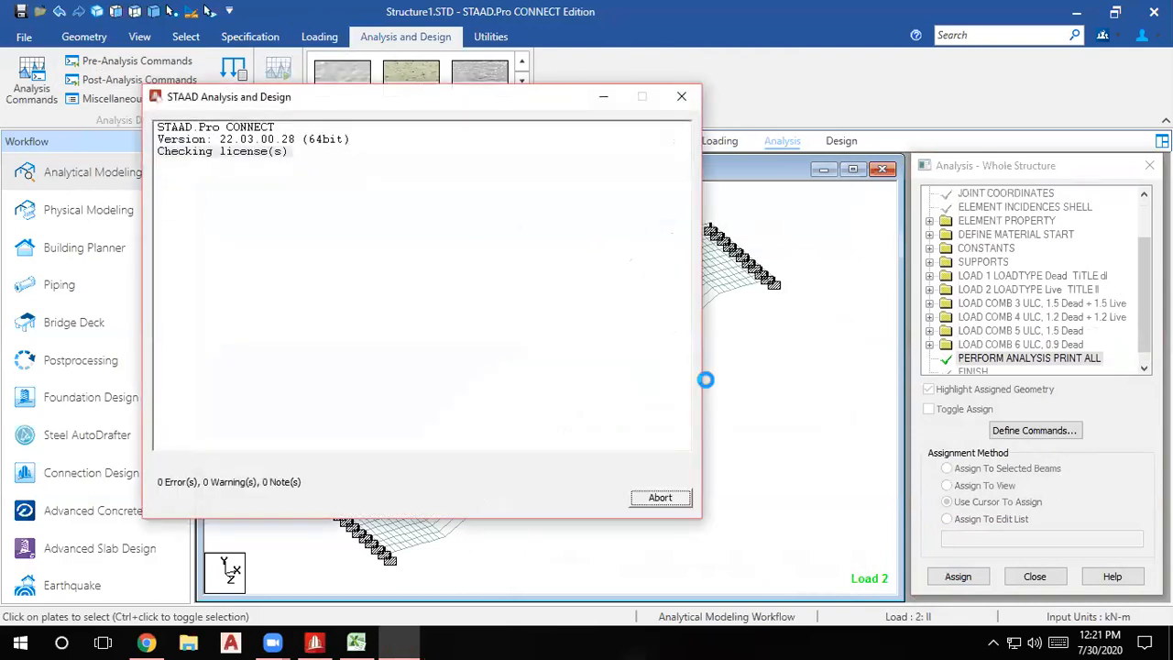
{"action": "left_click", "coordinate": [224, 467]}
{"action": "left_click", "coordinate": [658, 500]}
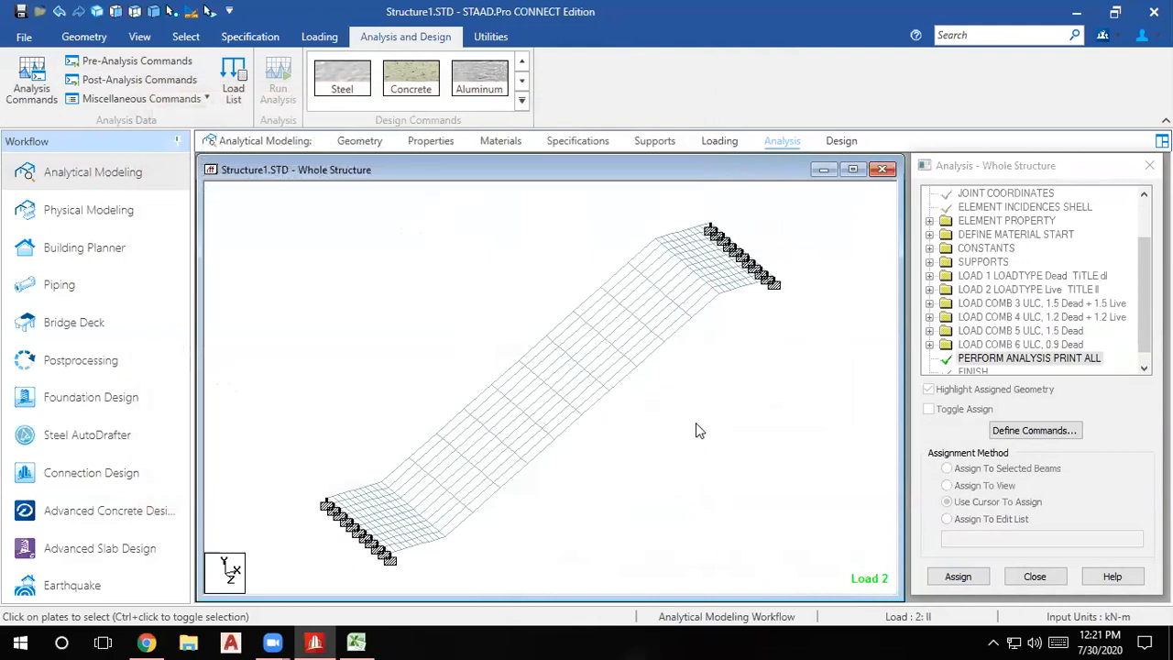
{"action": "left_click", "coordinate": [1006, 102]}
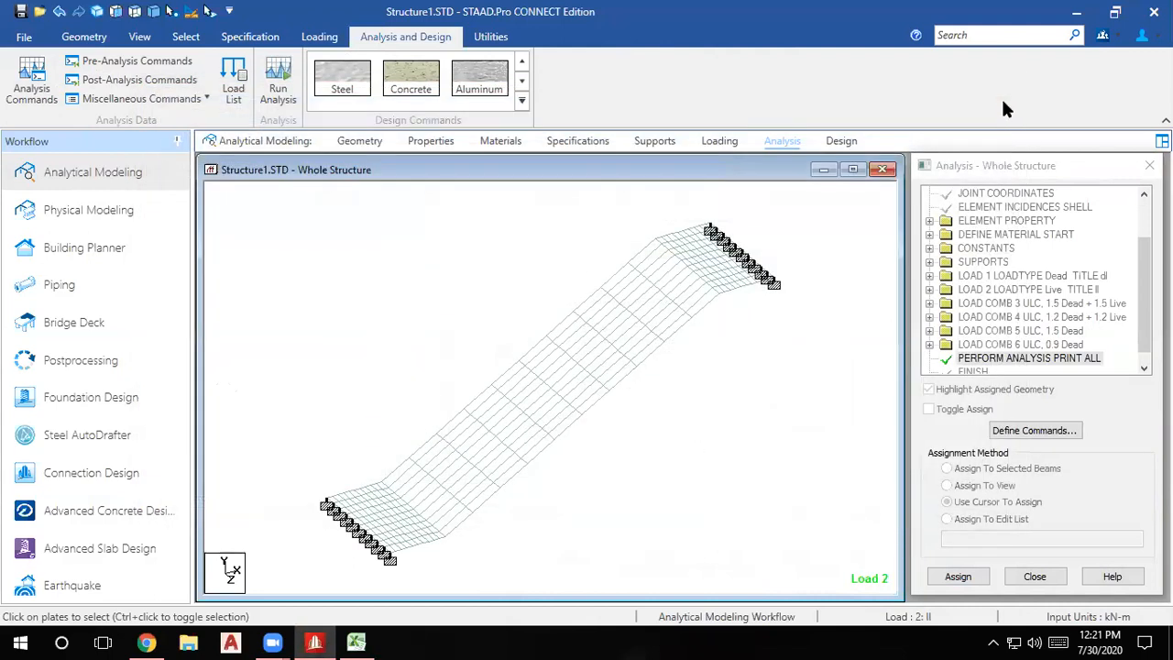
Open the concrete design settings and set the current design code to IS456.
{"action": "left_click", "coordinate": [836, 142]}
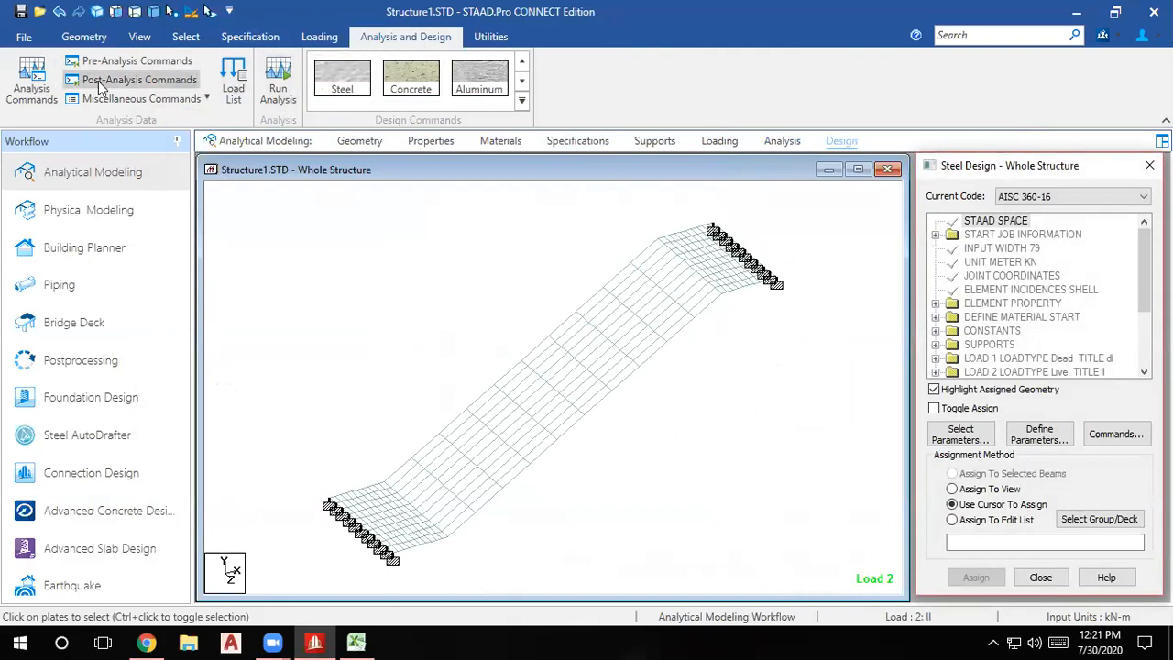
{"action": "left_click", "coordinate": [403, 83]}
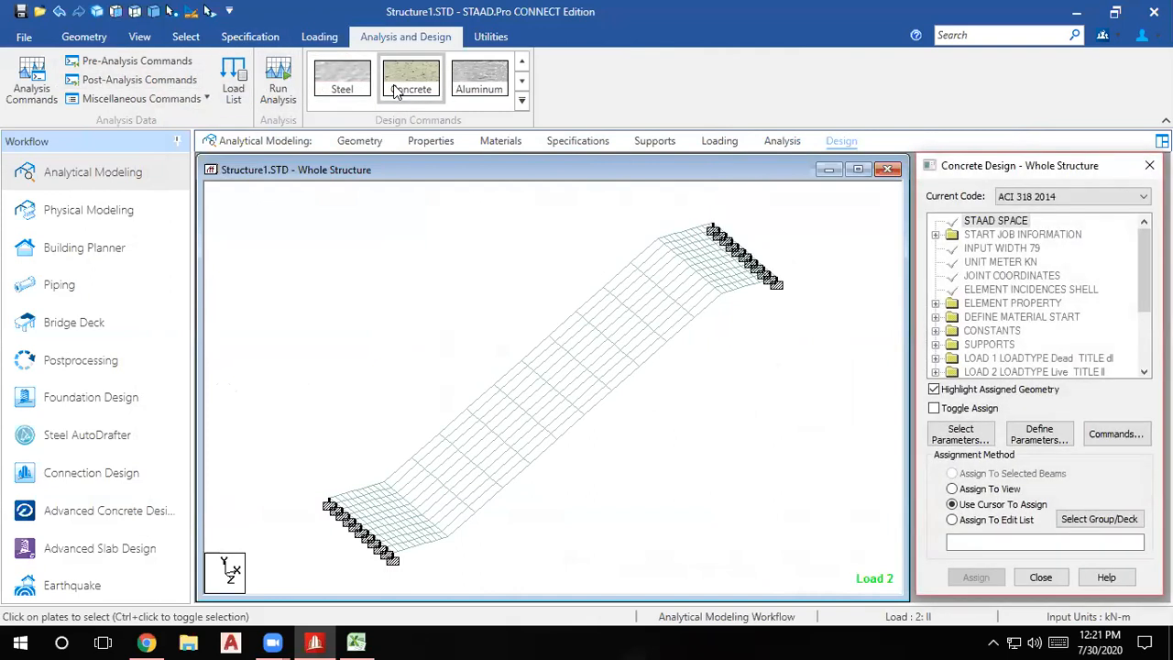
{"action": "left_click", "coordinate": [1045, 197]}
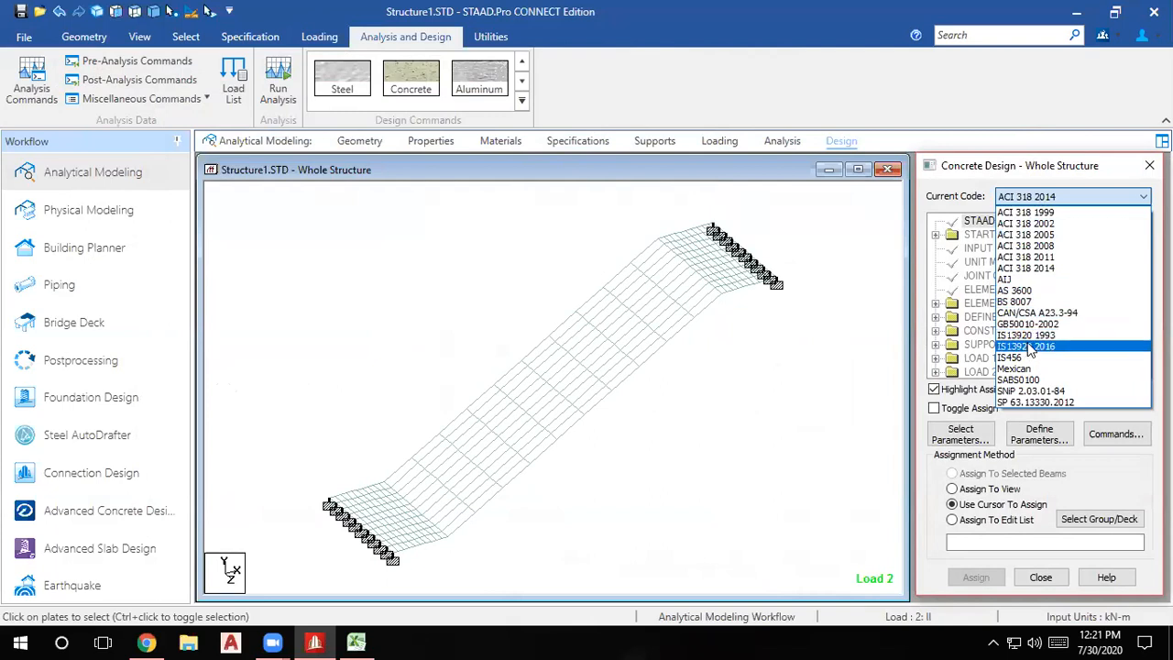
{"action": "left_click", "coordinate": [1022, 357]}
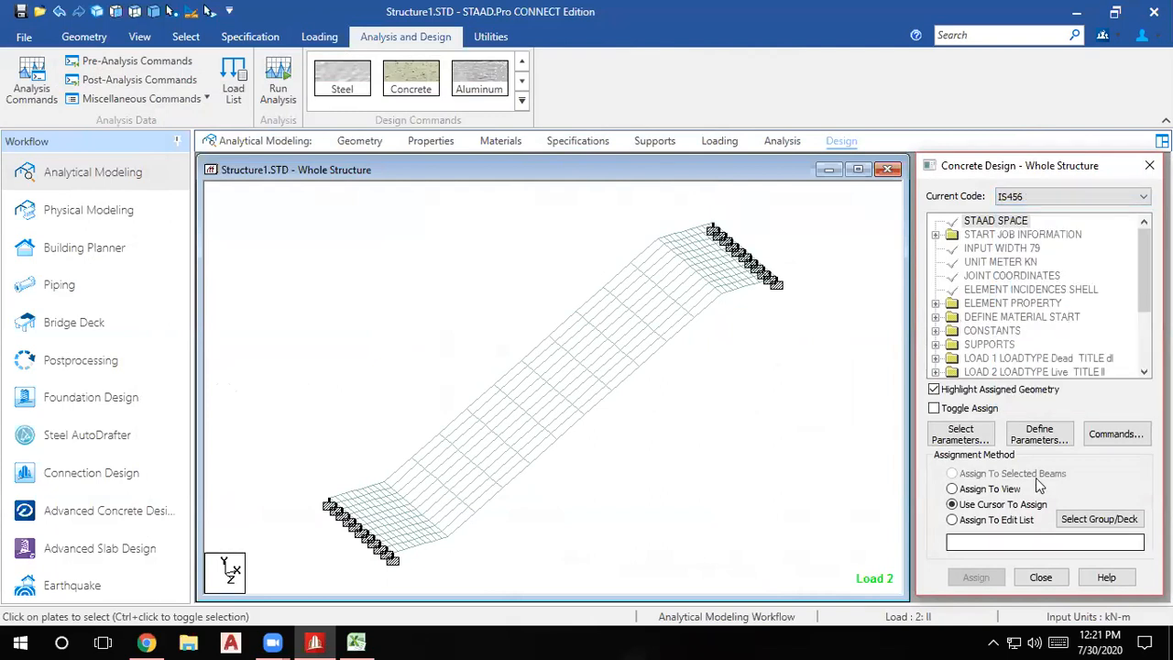
Add the FC design parameter with a concrete compressive strength of 25000 kN/m2.
{"action": "left_click", "coordinate": [1039, 435]}
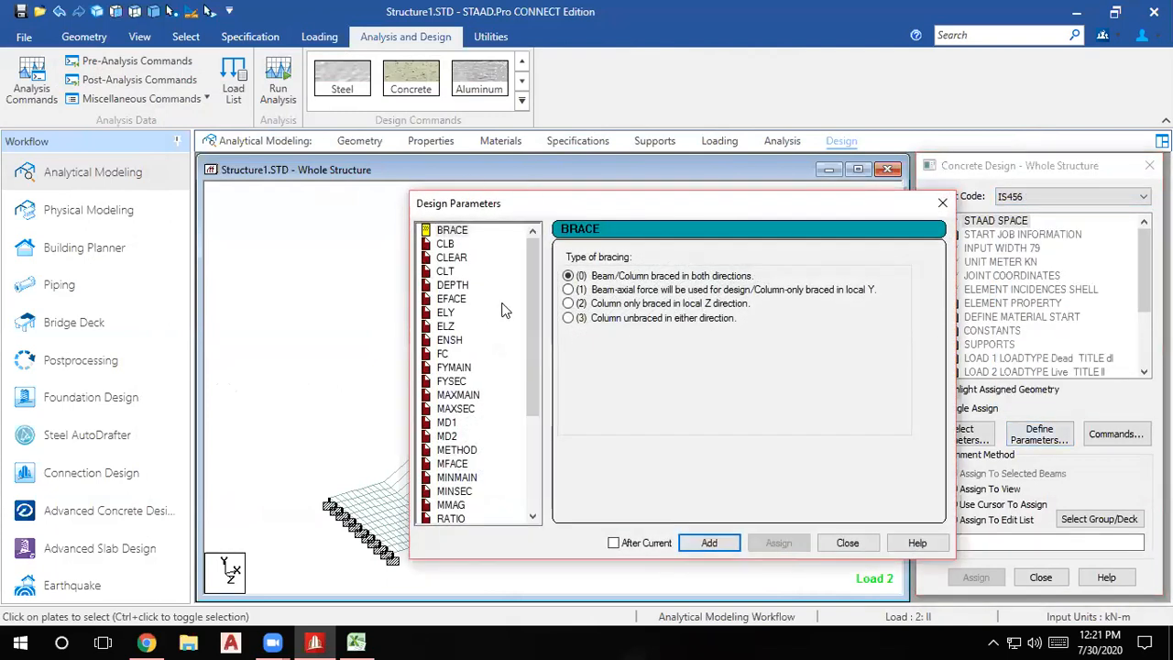
{"action": "left_click", "coordinate": [442, 355]}
{"action": "left_click_drag", "start_coordinate": [740, 314], "coordinate": [606, 332]}
{"action": "type", "text": "25000"}
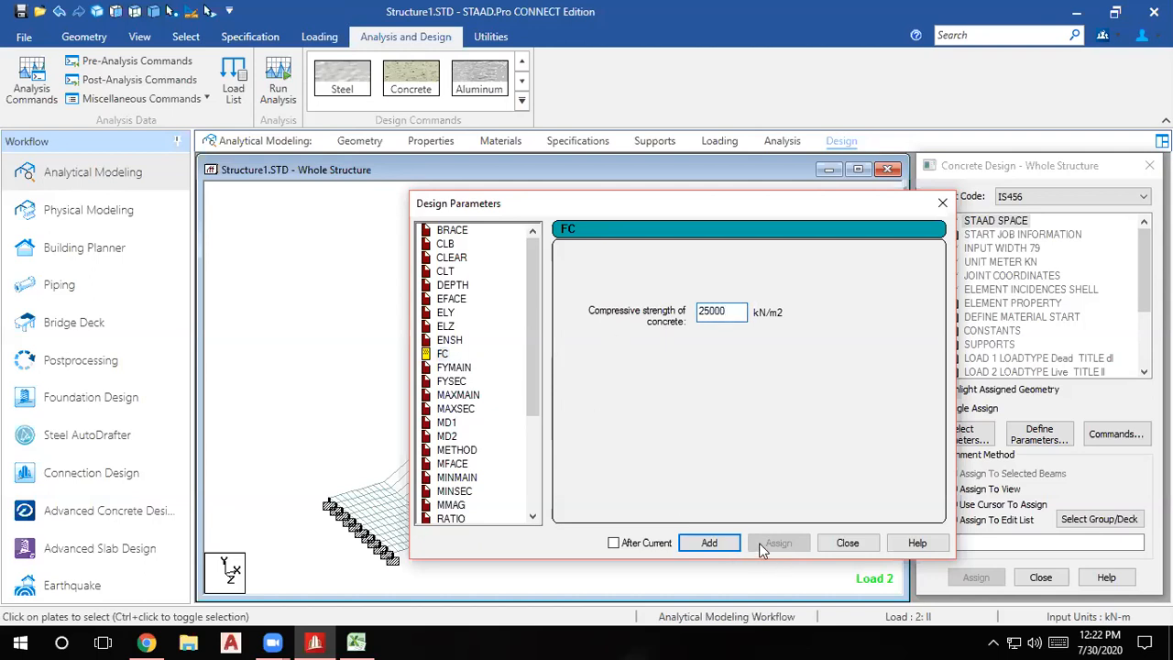
{"action": "left_click", "coordinate": [722, 552]}
Add the FYMAIN design parameter with a main reinforcement yield strength of 500000 kN/m2 and close the parameter definitions.
{"action": "left_click", "coordinate": [454, 368]}
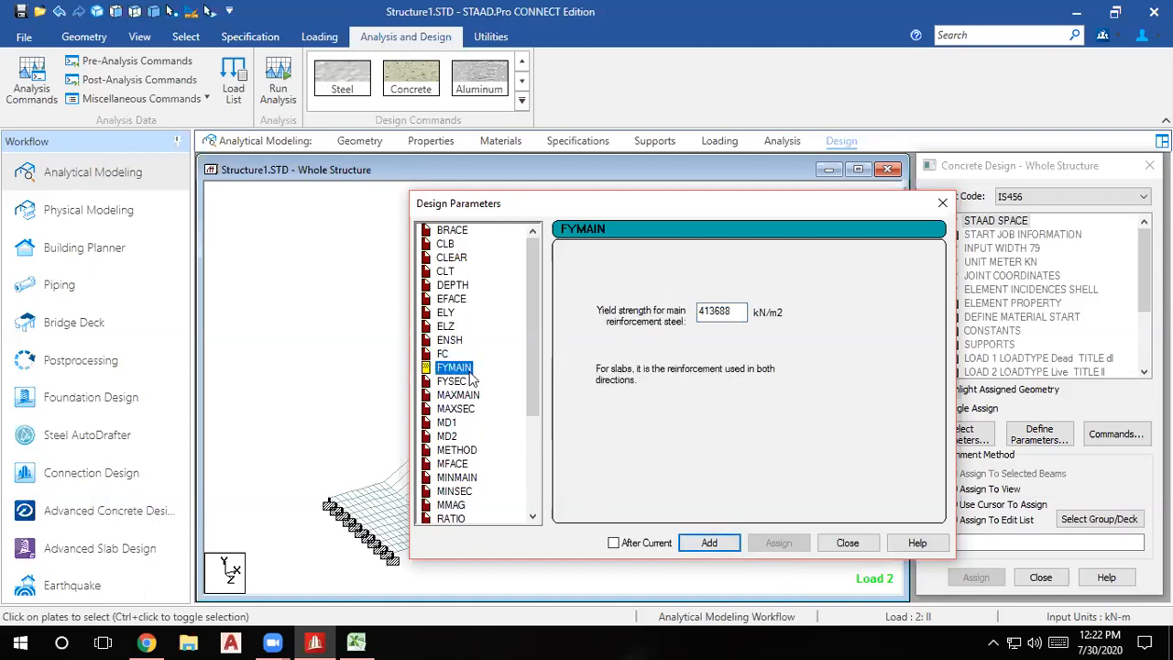
{"action": "key", "text": "Tab"}
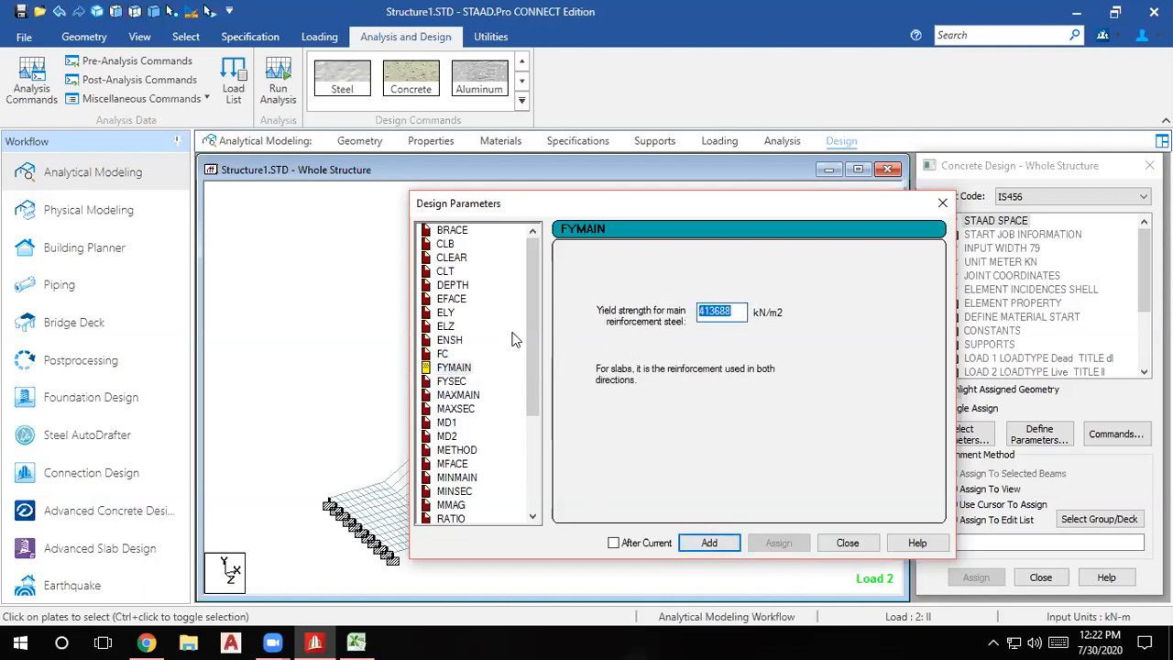
{"action": "type", "text": "500000"}
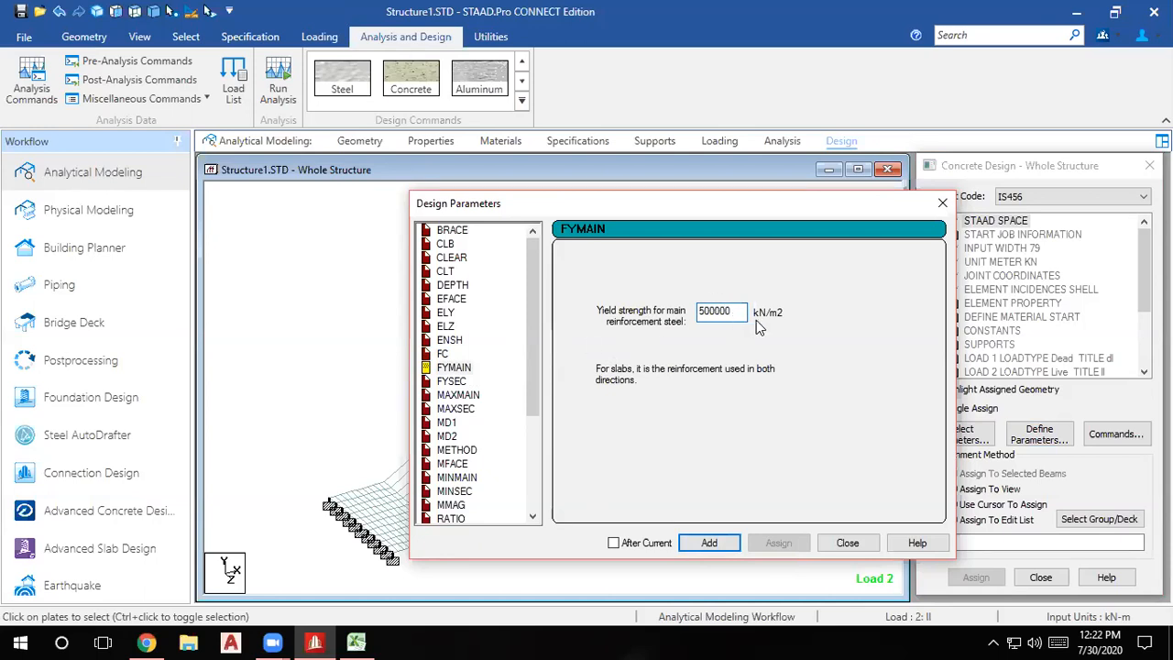
{"action": "left_click", "coordinate": [708, 543]}
{"action": "left_click_drag", "start_coordinate": [527, 372], "coordinate": [529, 433]}
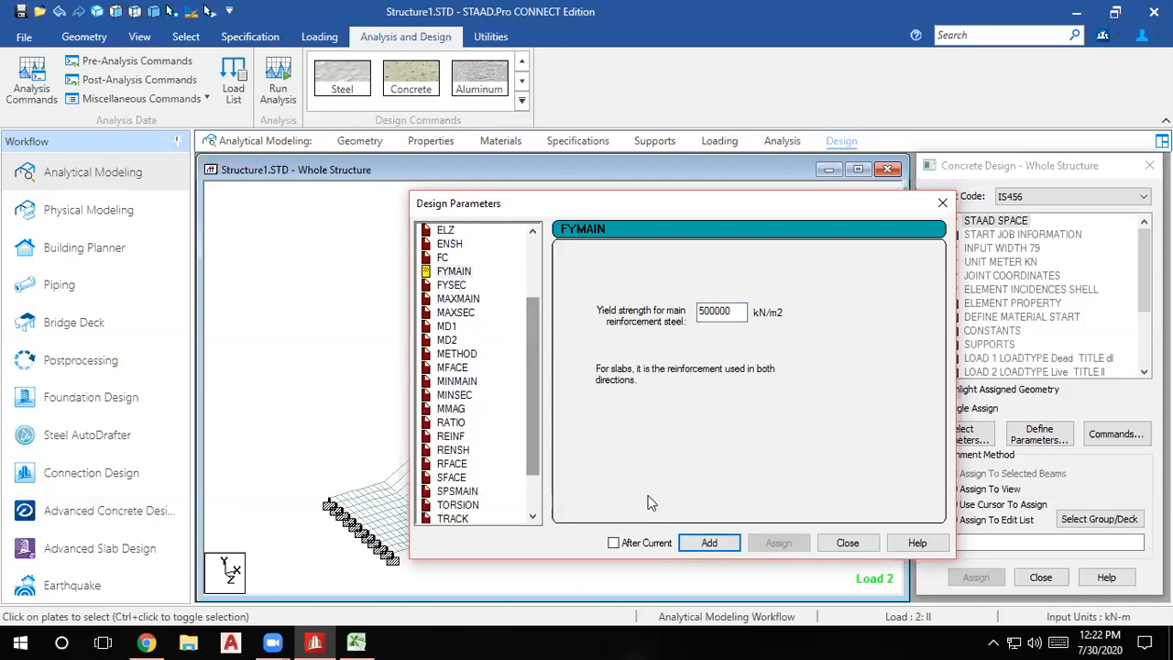
{"action": "left_click", "coordinate": [844, 543]}
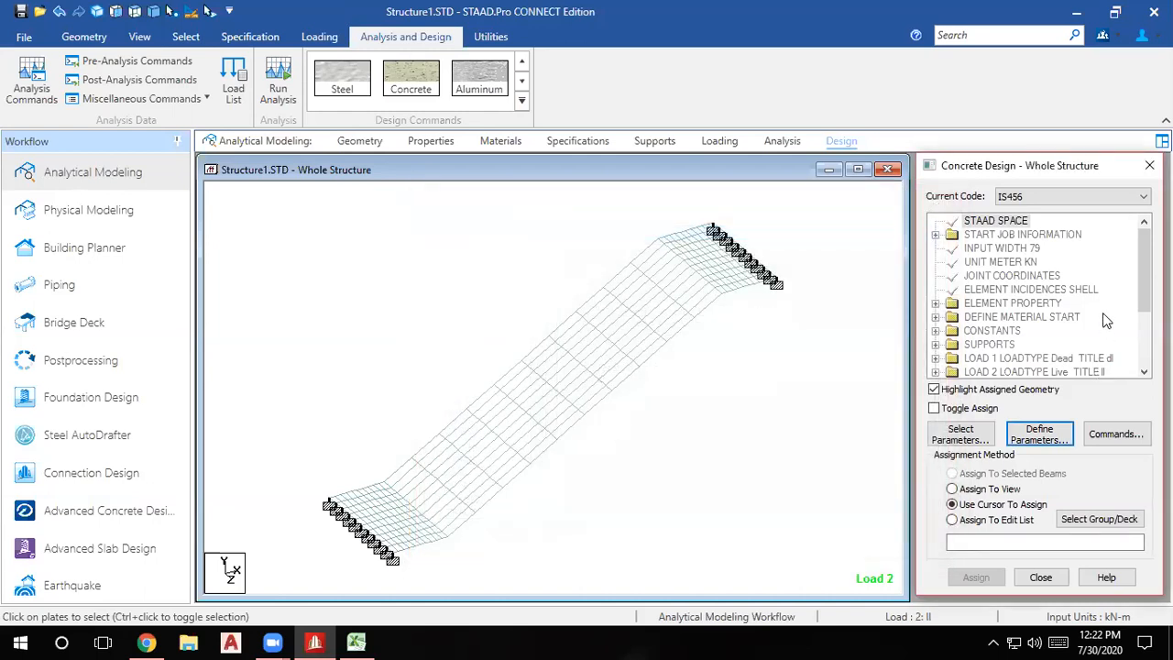
Assign the FC 25000 concrete design parameter to all plates in the view and confirm the assignment.
{"action": "scroll", "coordinate": [1006, 349], "scroll_direction": "down", "scroll_amount": 3}
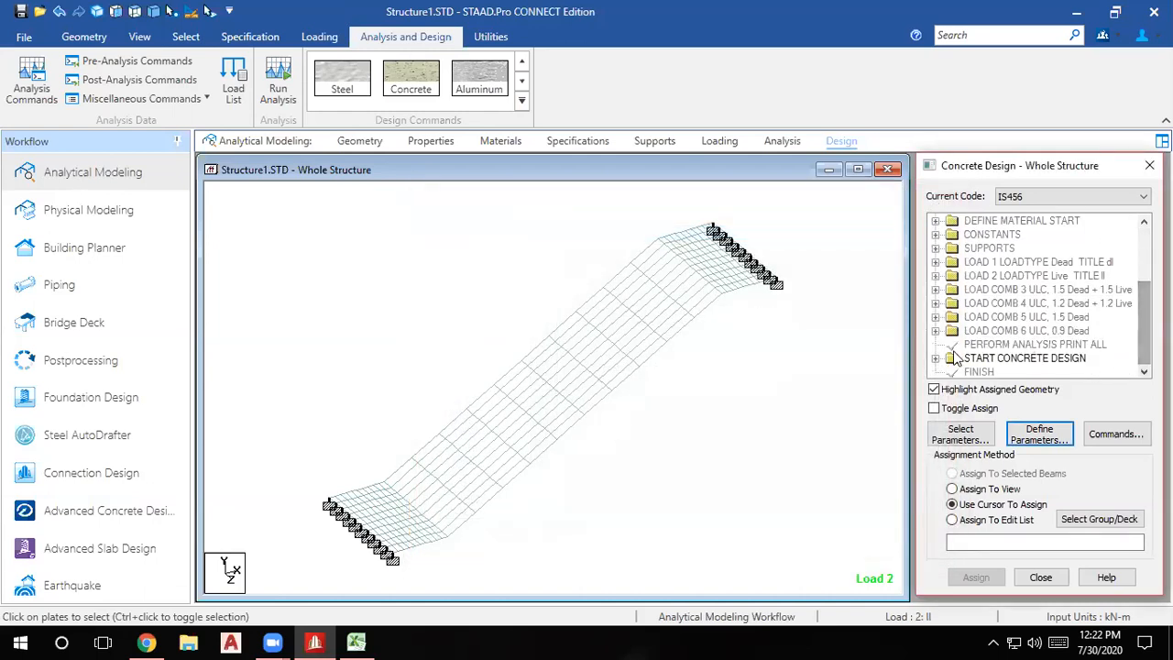
{"action": "left_click", "coordinate": [936, 358]}
{"action": "left_click", "coordinate": [987, 331]}
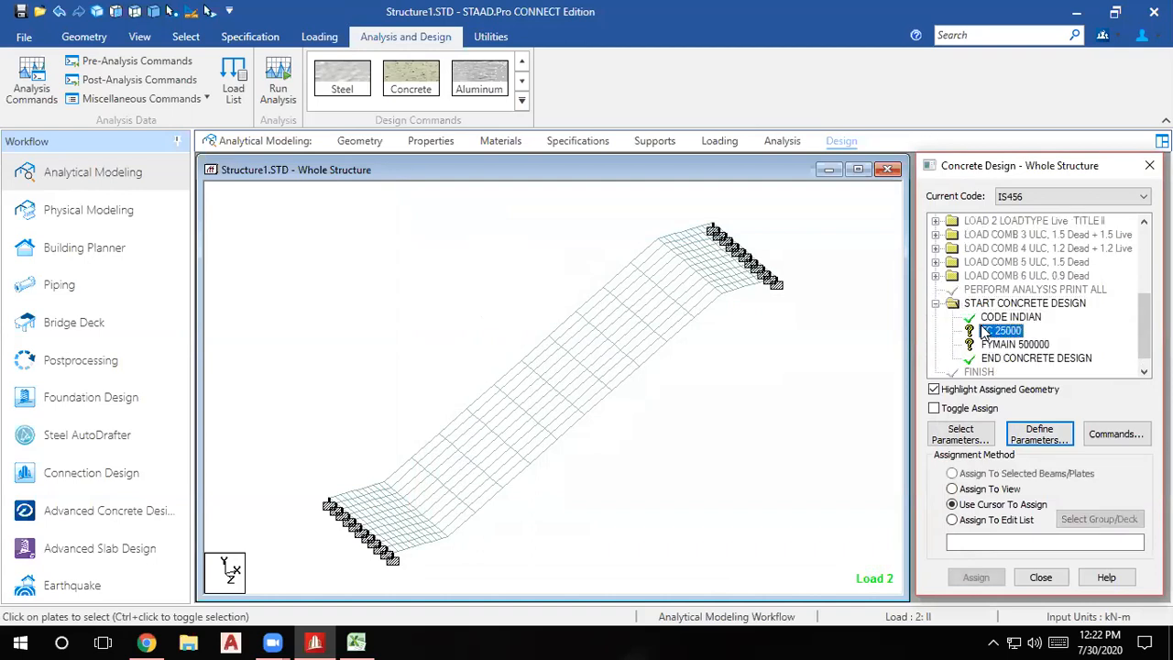
{"action": "left_click", "coordinate": [977, 491]}
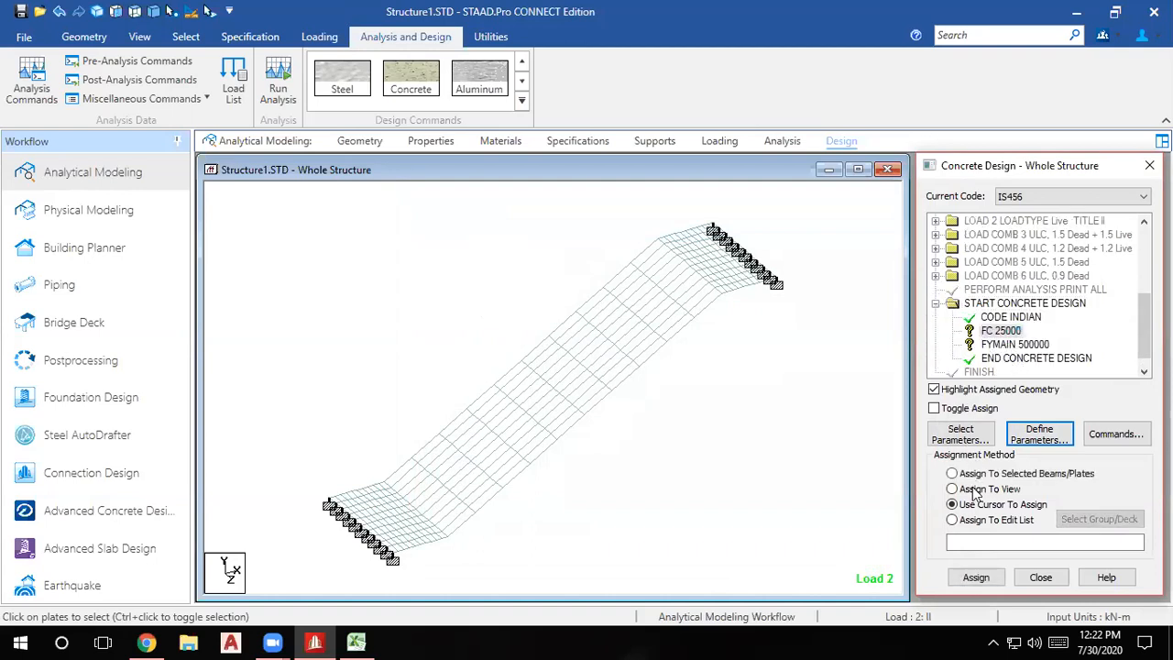
{"action": "left_click", "coordinate": [976, 577]}
{"action": "left_click", "coordinate": [1028, 423]}
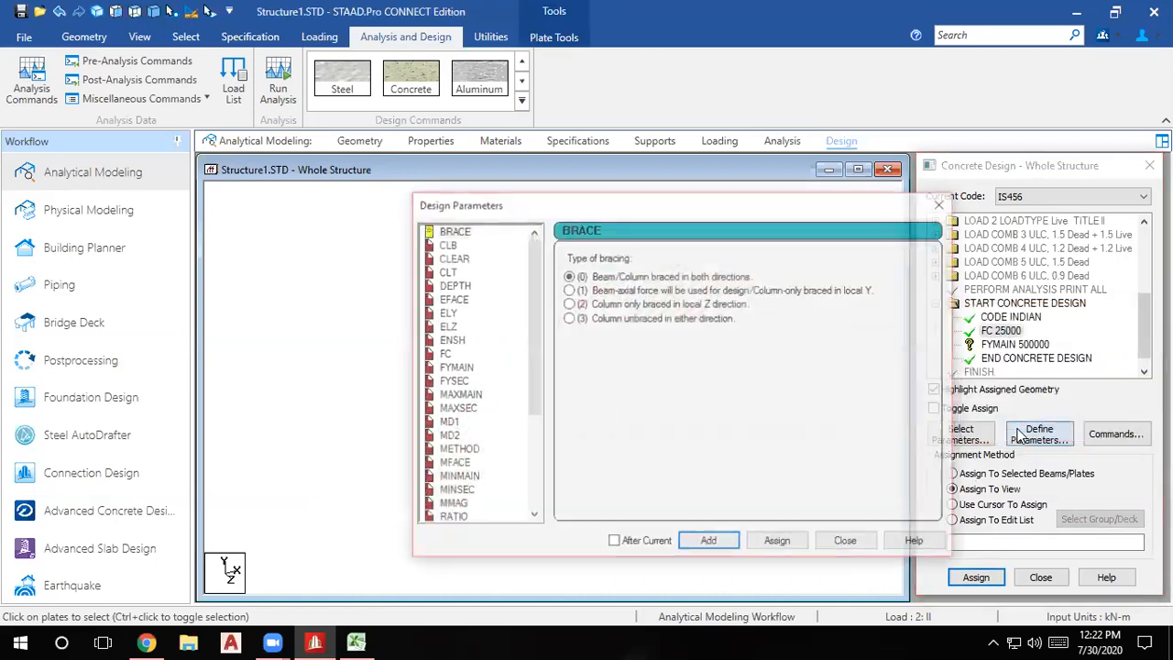
{"action": "left_click", "coordinate": [943, 204]}
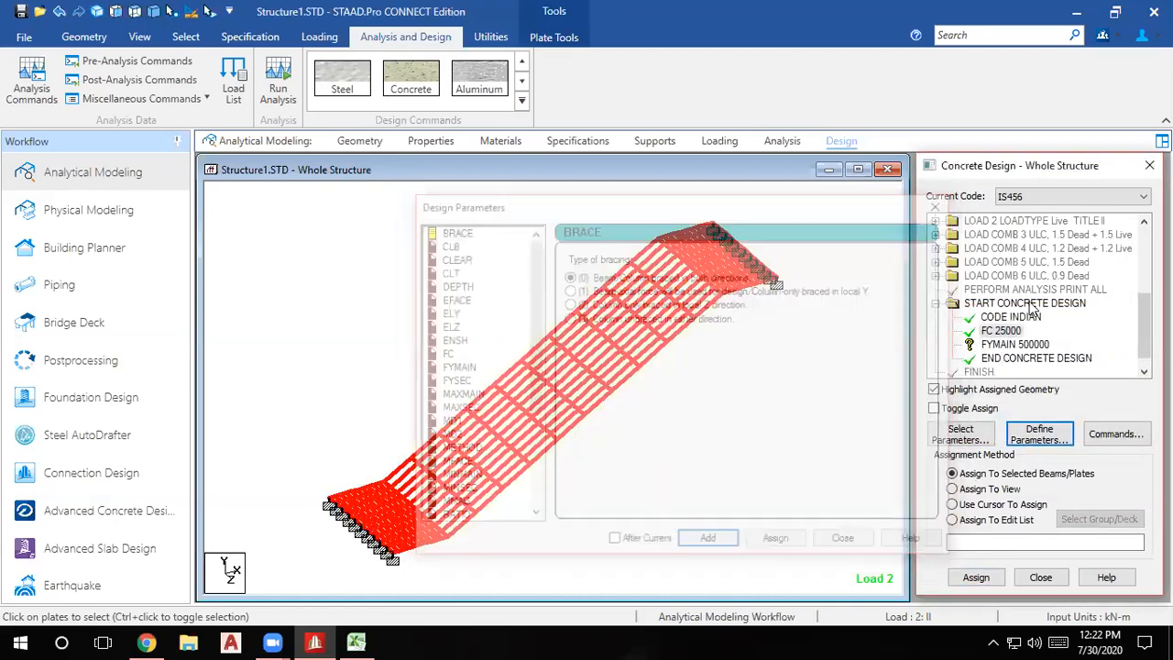
Assign the FYMAIN 500000 parameter to all plates in the view and confirm the assignment.
{"action": "left_click", "coordinate": [985, 496]}
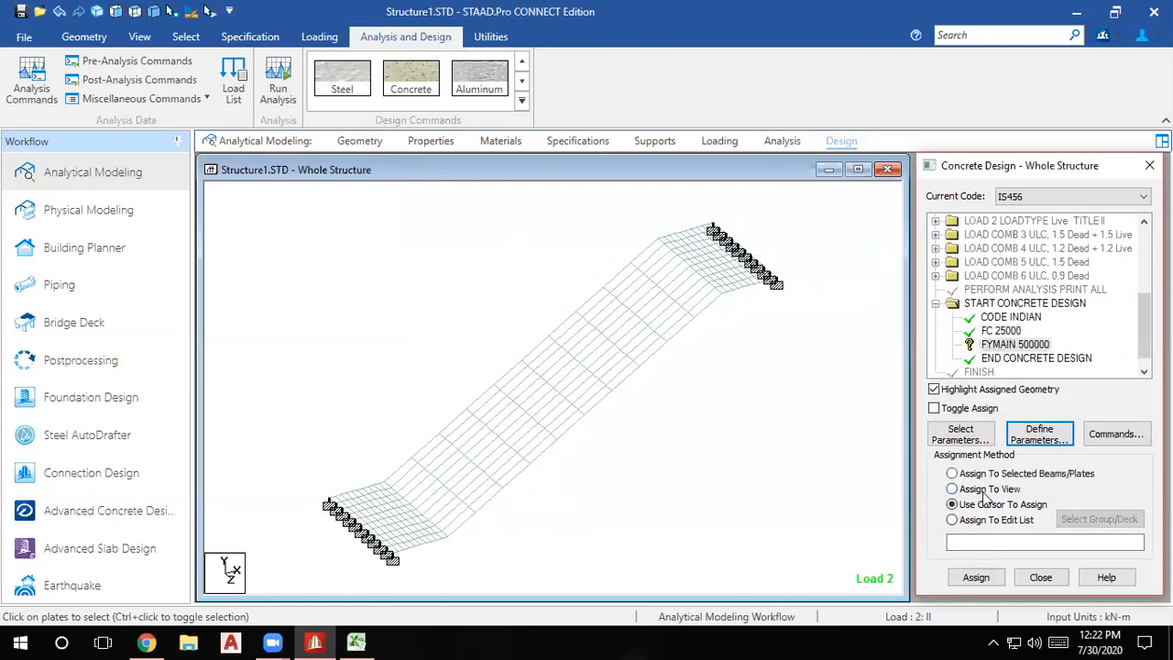
{"action": "left_click", "coordinate": [975, 578]}
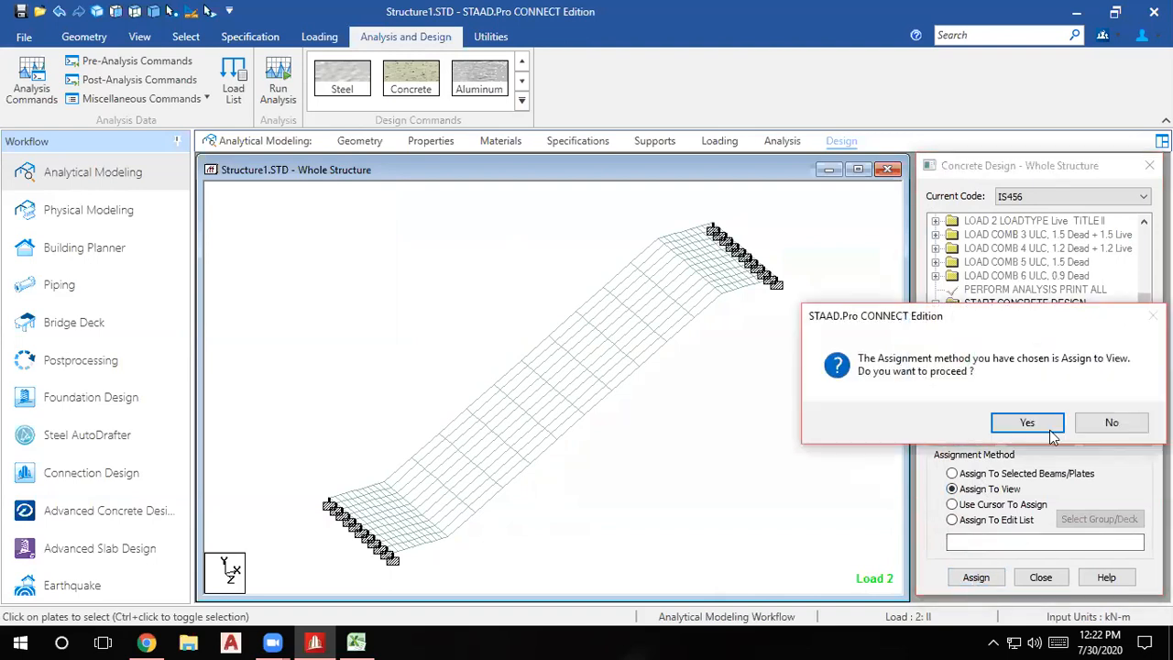
{"action": "left_click", "coordinate": [960, 420]}
Add the Design Slab/Element and Take Off commands to the concrete design.
{"action": "left_click", "coordinate": [733, 274]}
{"action": "left_click", "coordinate": [907, 527]}
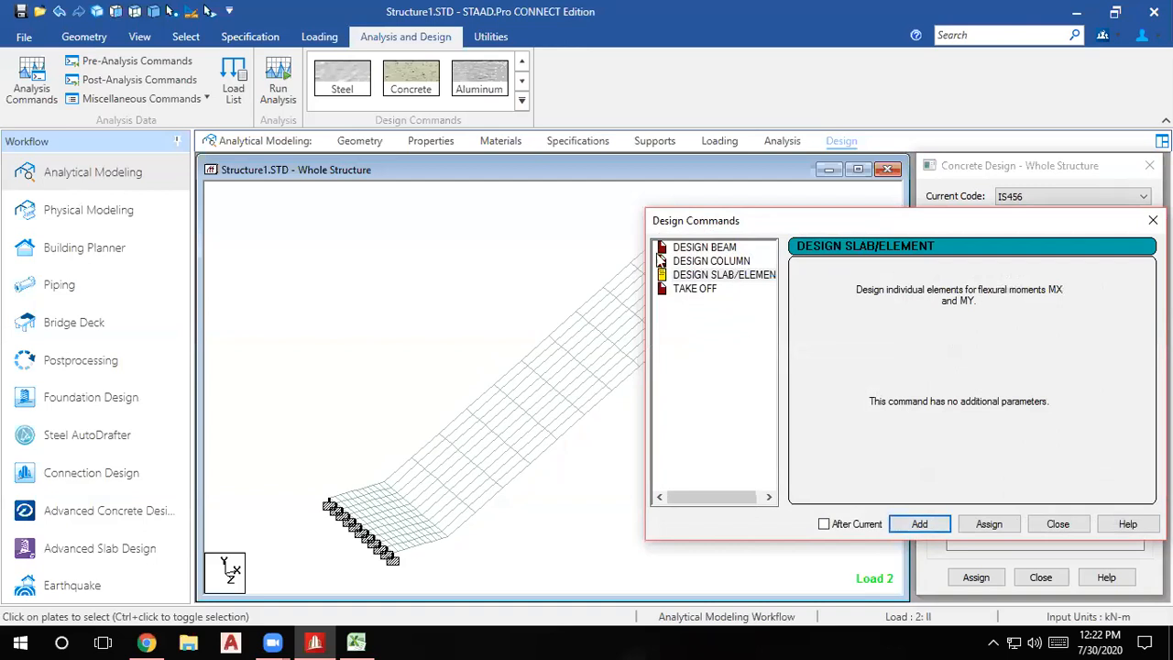
{"action": "left_click", "coordinate": [694, 289]}
{"action": "left_click", "coordinate": [916, 527]}
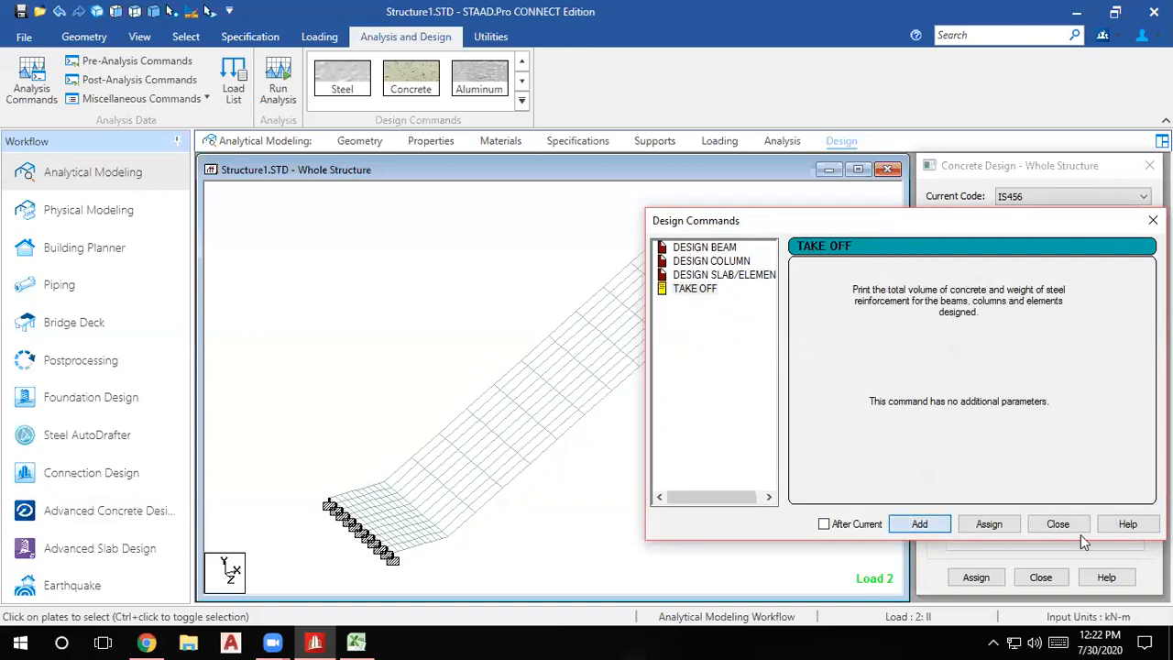
Close the design commands and assign the DESIGN ELEMENT command to all plates in the view, confirming the assignment.
{"action": "left_click", "coordinate": [1074, 525]}
{"action": "left_click", "coordinate": [1022, 317]}
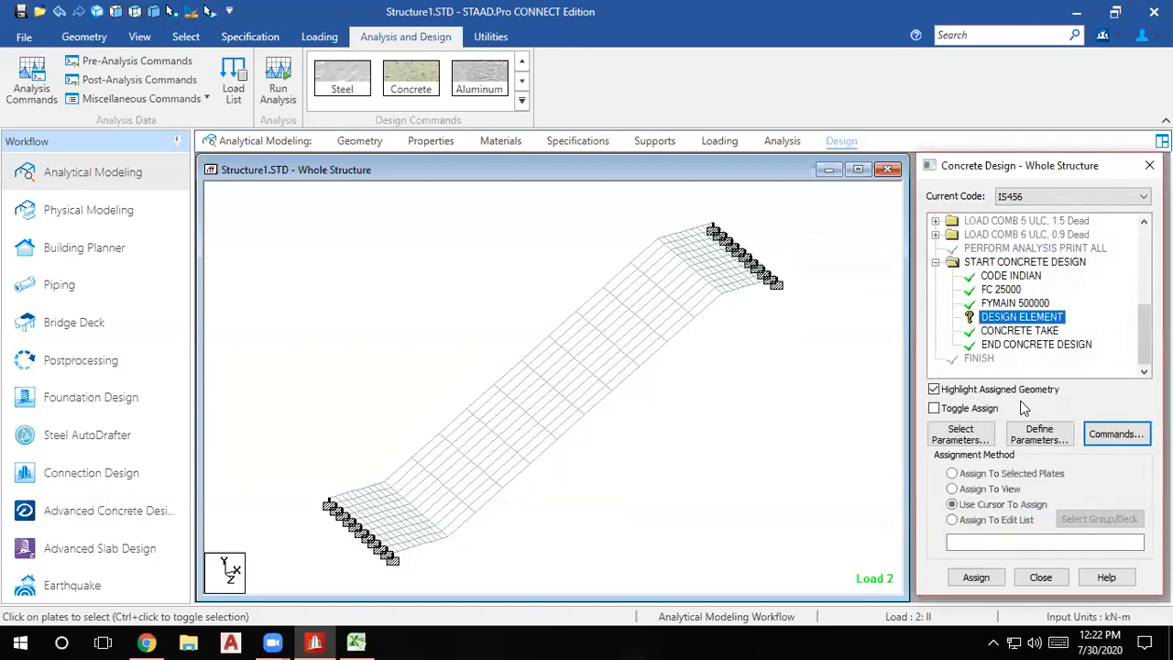
{"action": "left_click", "coordinate": [953, 489]}
{"action": "left_click", "coordinate": [976, 577]}
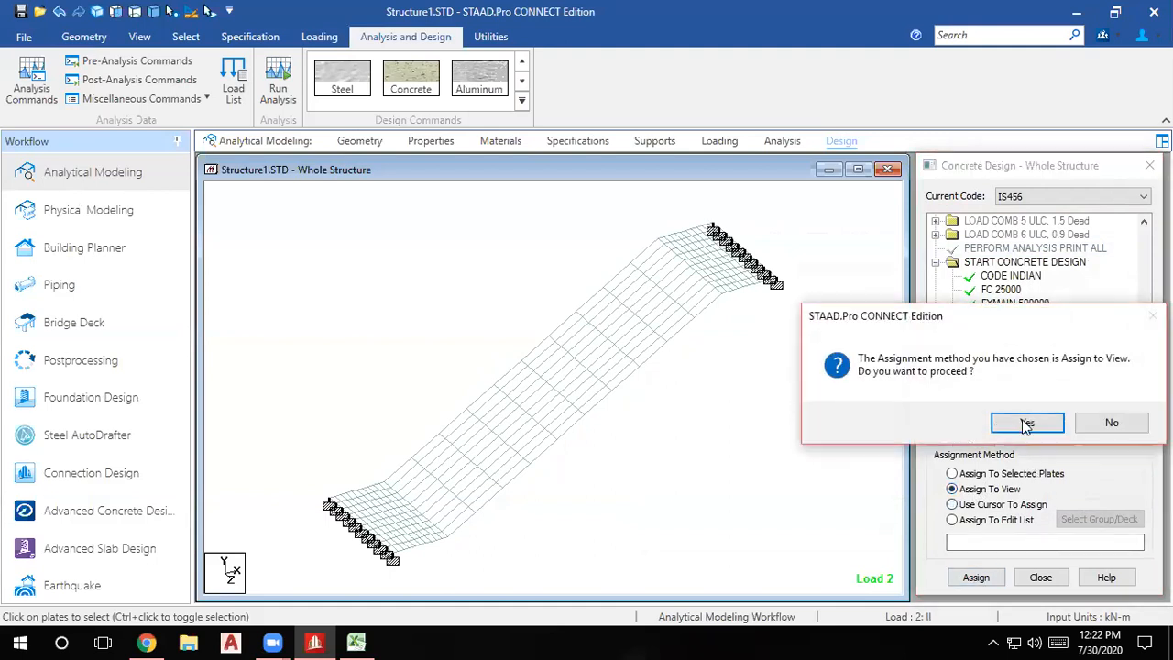
{"action": "left_click", "coordinate": [959, 423]}
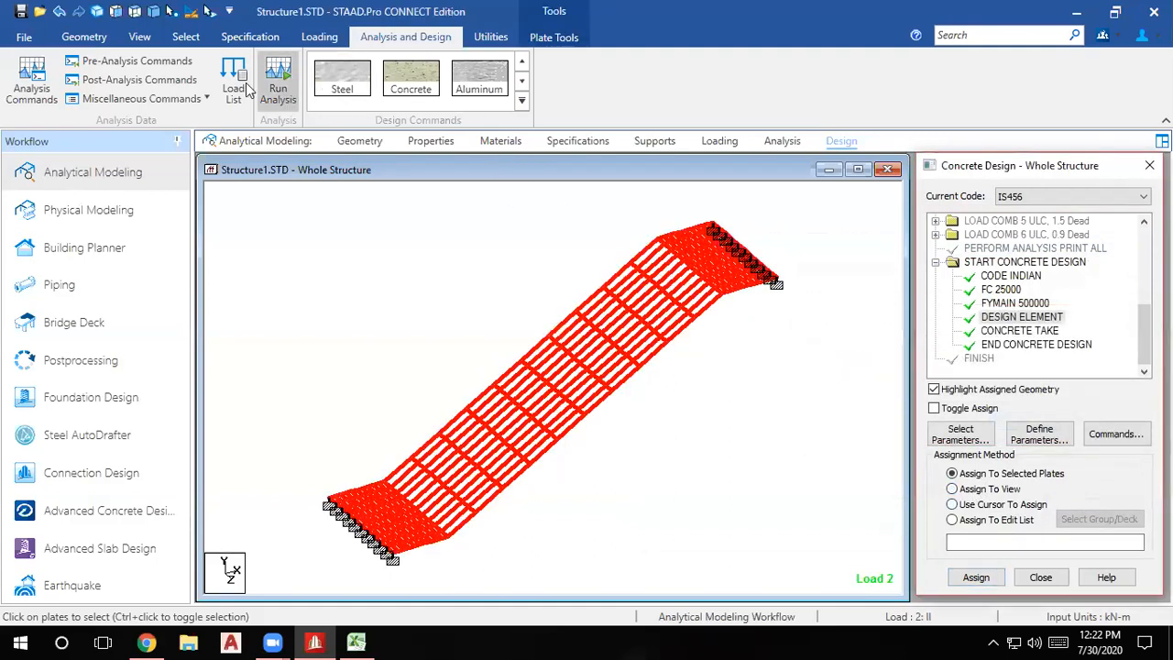
Add a second Perform Analysis command with the All print option after the concrete design and close the analysis commands.
{"action": "left_click", "coordinate": [48, 71]}
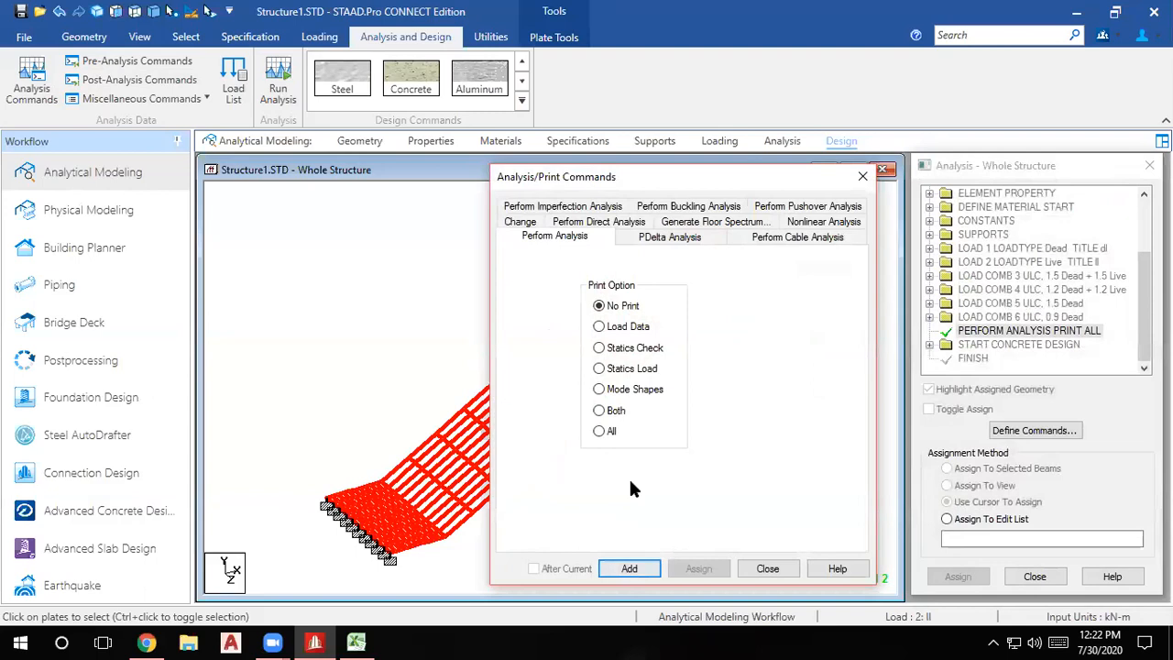
{"action": "left_click", "coordinate": [599, 430]}
{"action": "left_click", "coordinate": [629, 569]}
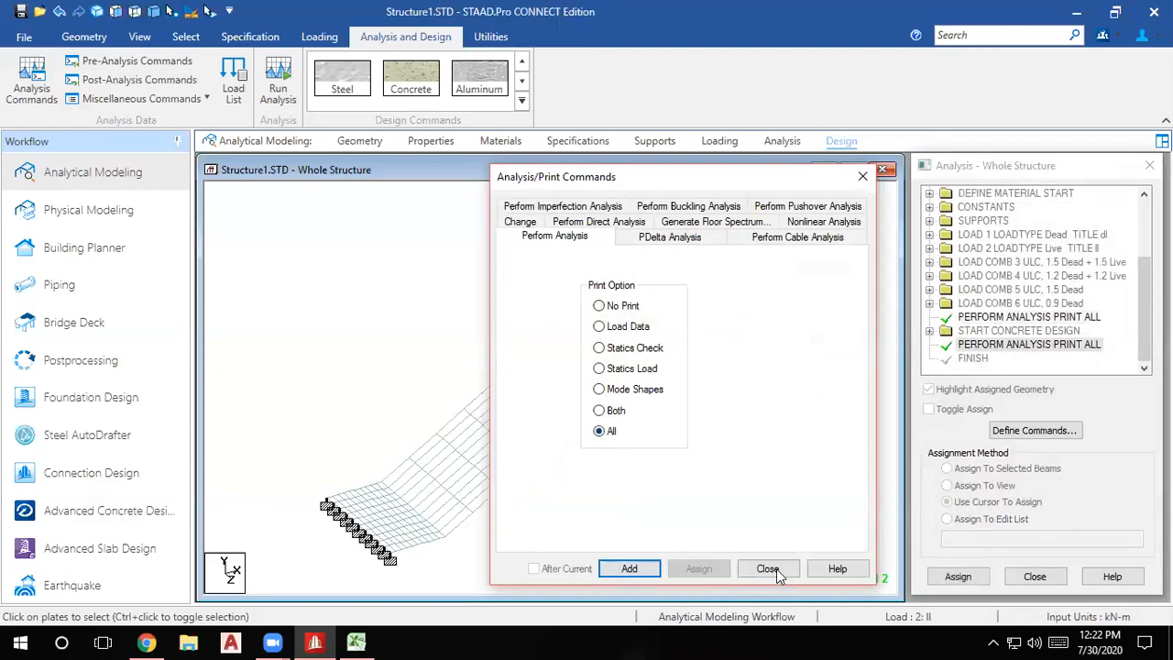
{"action": "left_click", "coordinate": [774, 569]}
Save the structure, run the analysis and design, and open the output file in a maximized viewer.
{"action": "left_click", "coordinate": [278, 83]}
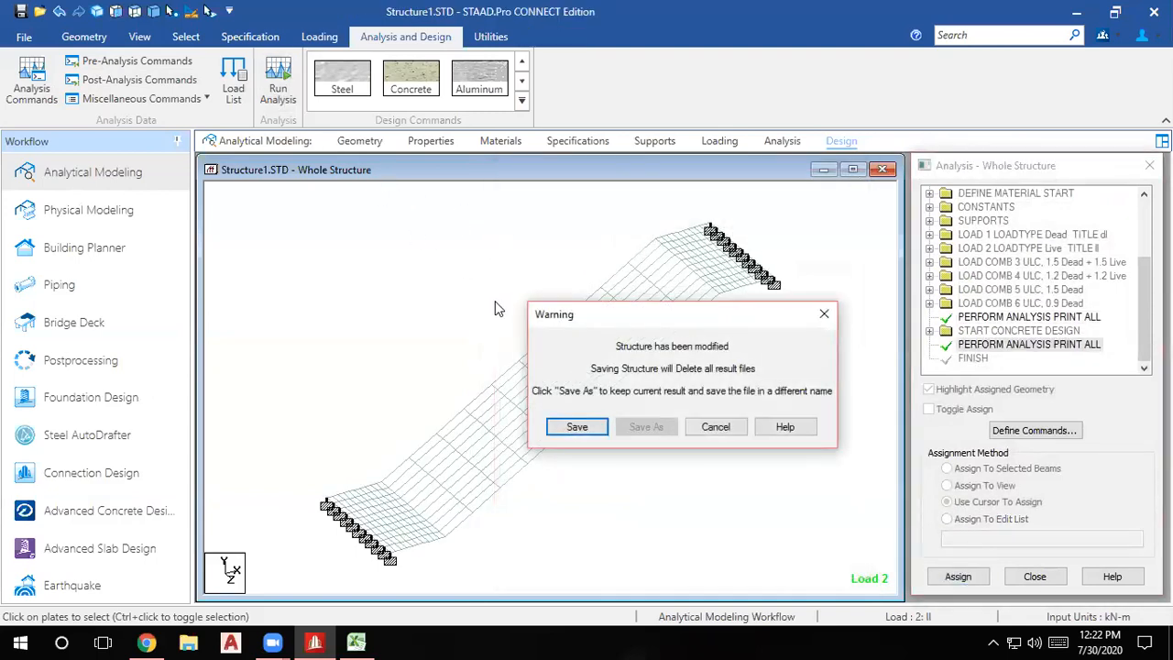
{"action": "left_click", "coordinate": [584, 428]}
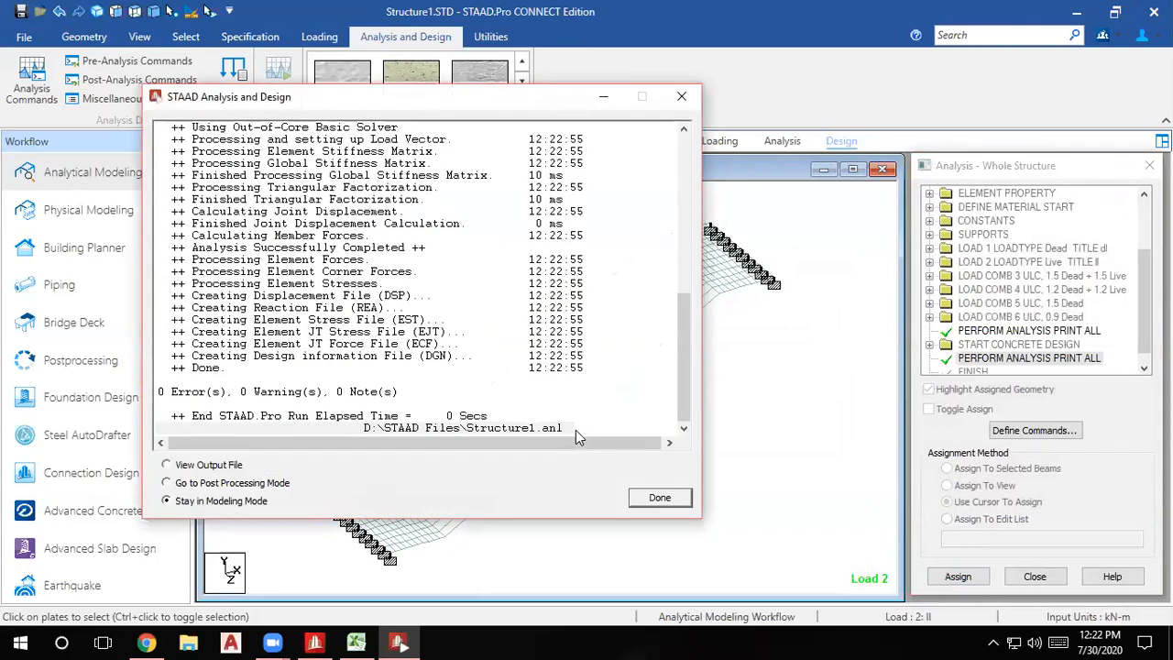
{"action": "left_click", "coordinate": [193, 464]}
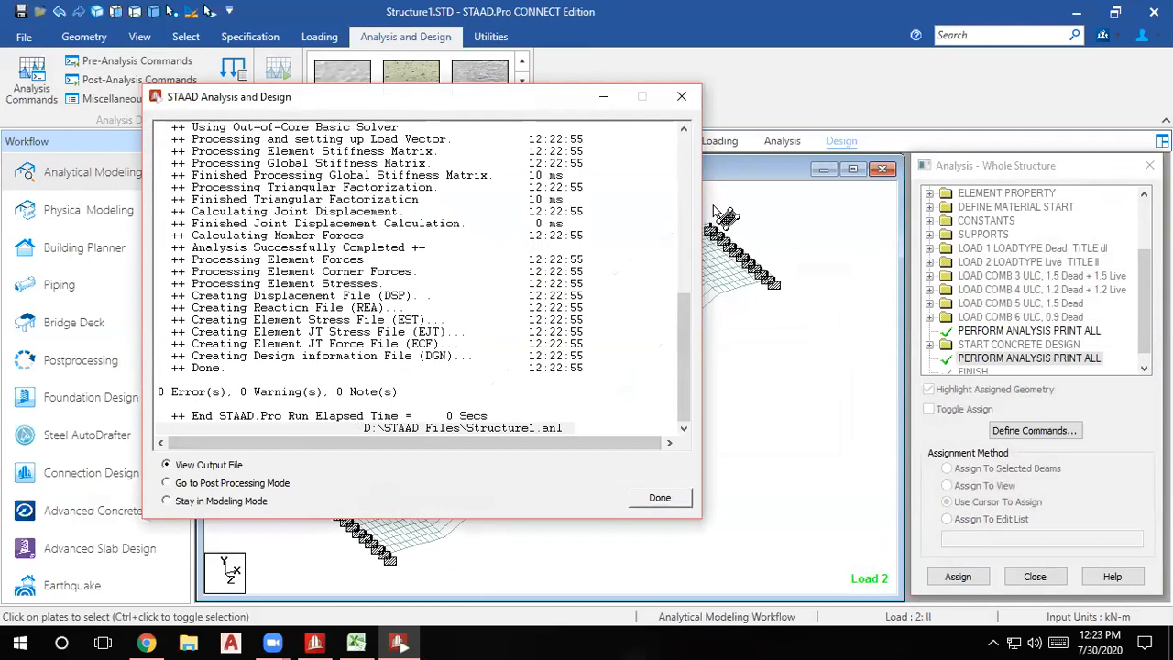
{"action": "left_click", "coordinate": [660, 497]}
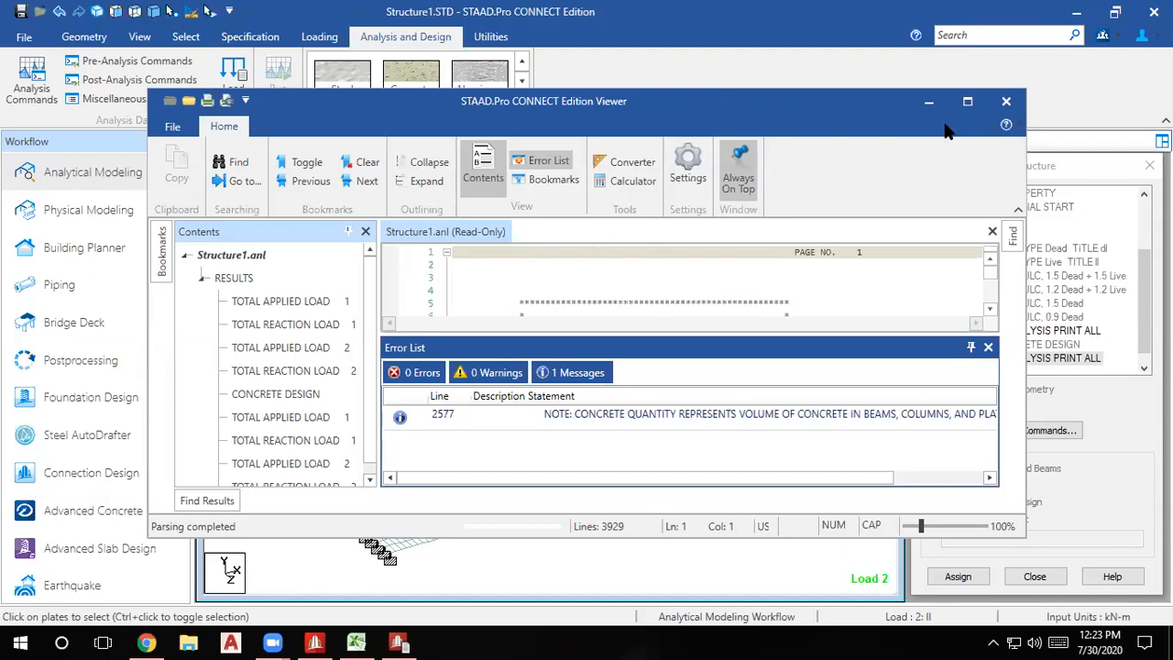
{"action": "left_click", "coordinate": [967, 102]}
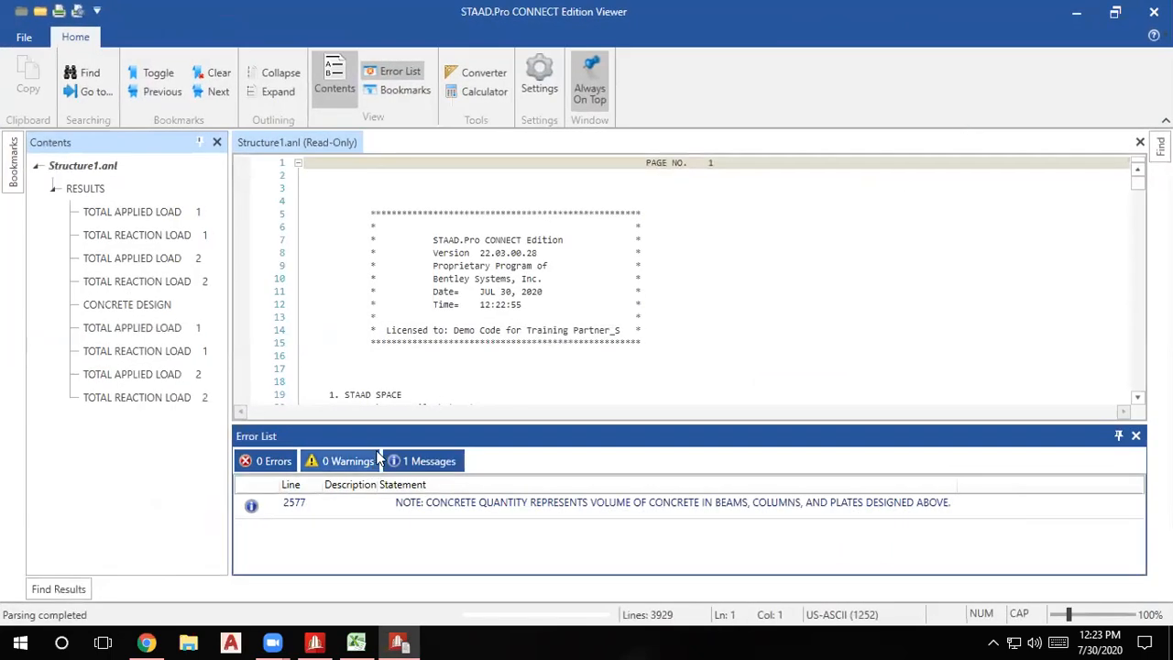
Return to the analysis output viewer, go to the Concrete Design results and close the error list.
{"action": "left_click", "coordinate": [1078, 11]}
{"action": "left_click", "coordinate": [398, 354]}
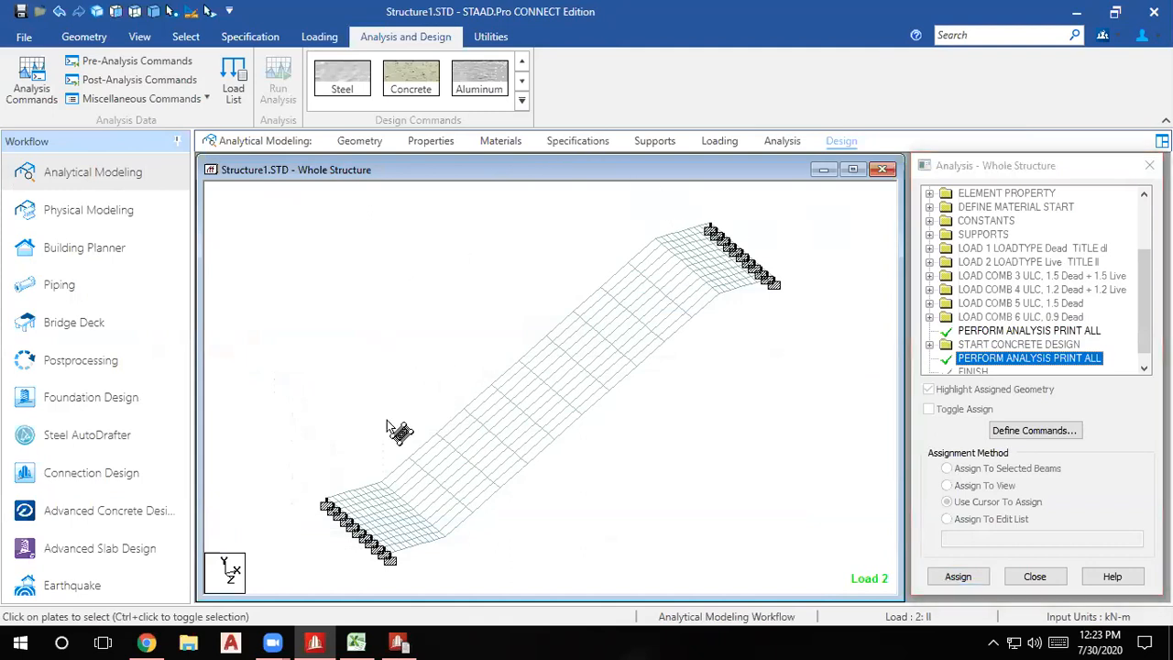
{"action": "left_click", "coordinate": [398, 642]}
{"action": "left_click", "coordinate": [147, 303]}
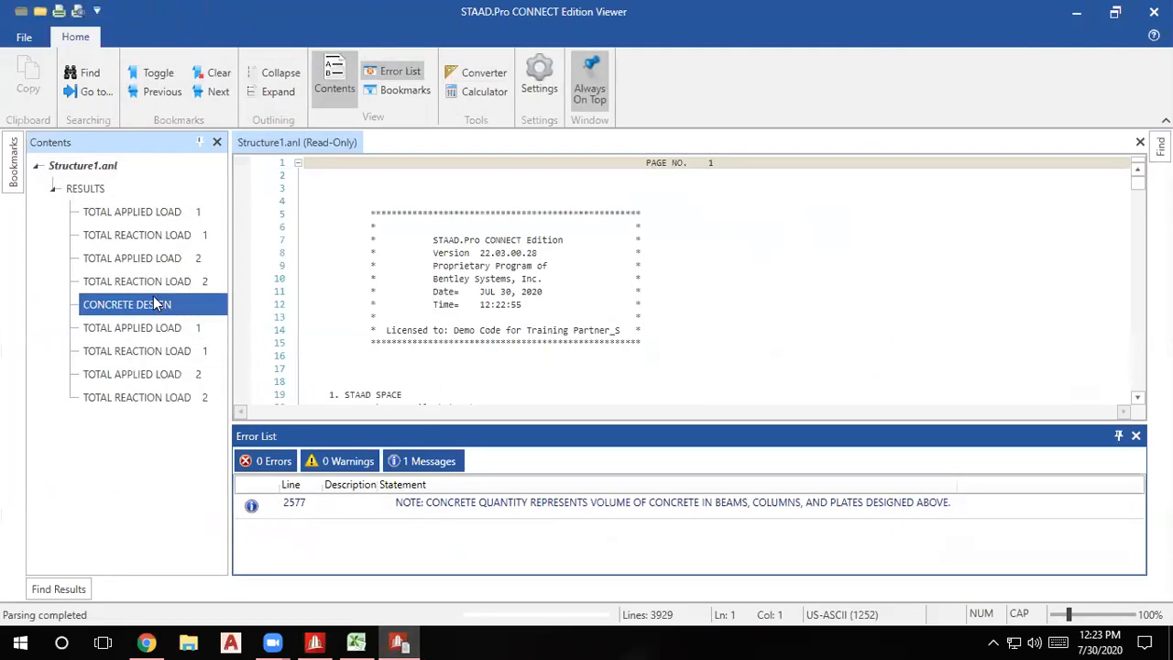
{"action": "left_click", "coordinate": [1136, 436]}
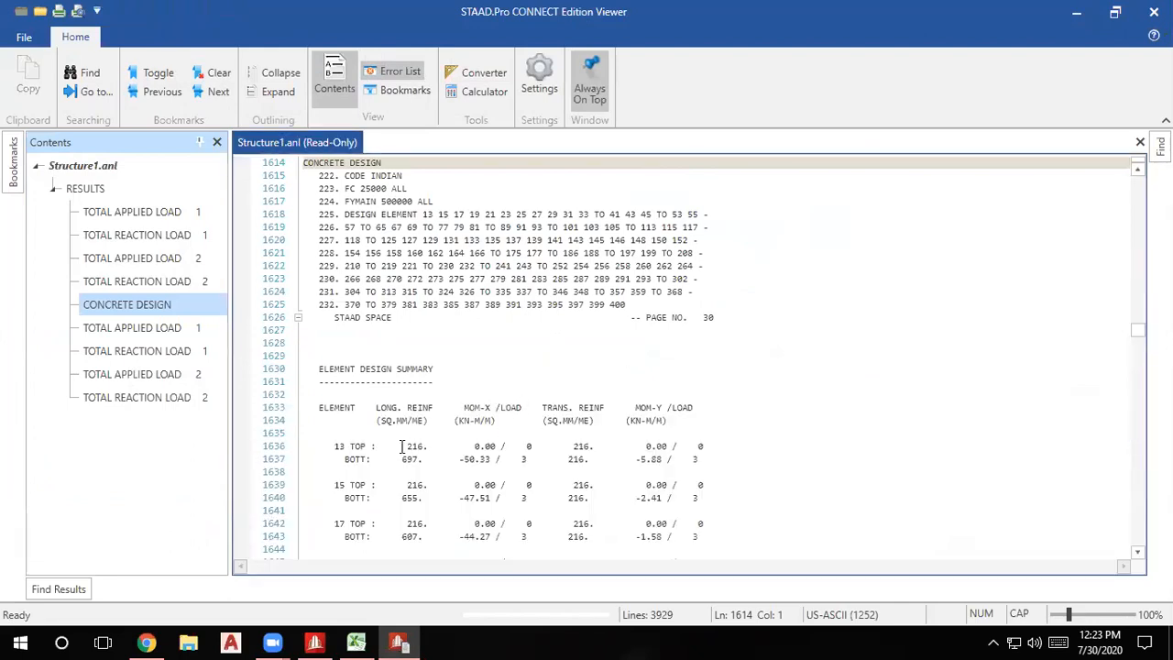
Examine the longitudinal reinforcement and its units in the element design summary across the plates, and close the output viewer.
{"action": "scroll", "coordinate": [480, 521], "scroll_direction": "down", "scroll_amount": 1}
{"action": "left_click", "coordinate": [398, 409]}
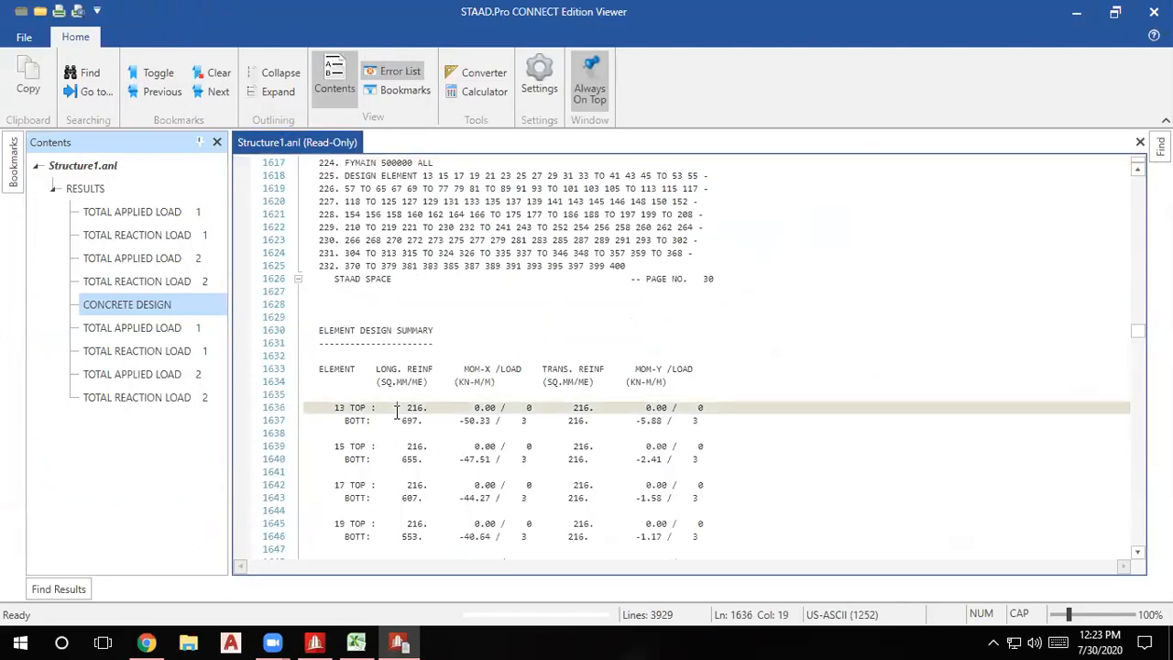
{"action": "left_click", "coordinate": [381, 368]}
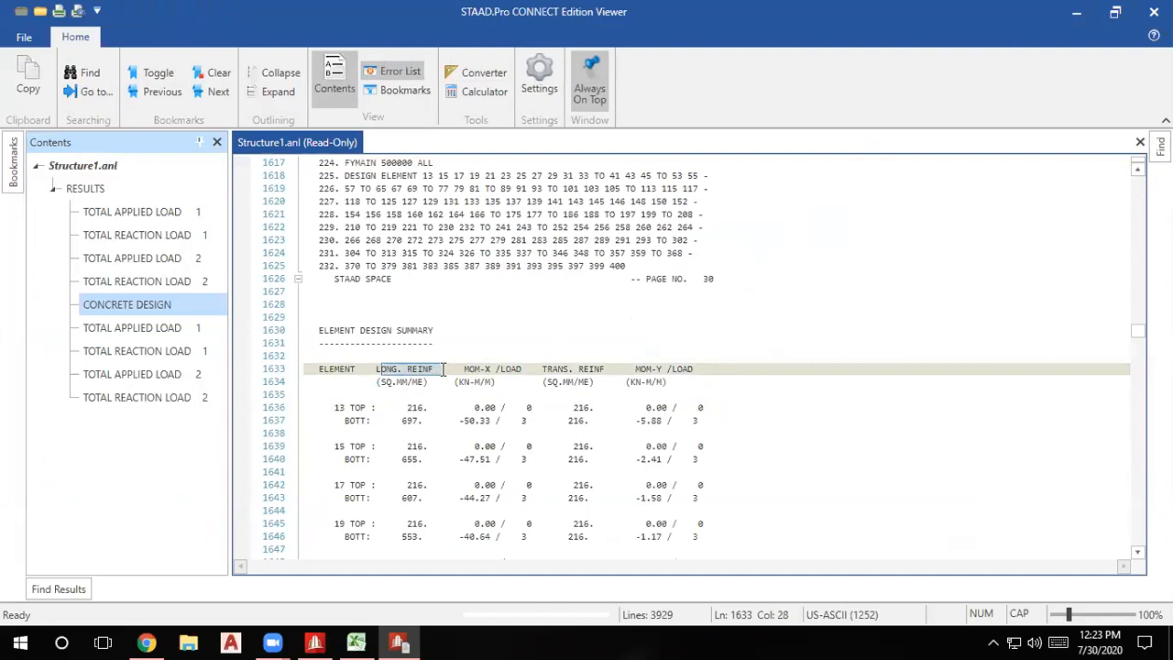
{"action": "left_click", "coordinate": [383, 383]}
{"action": "left_click_drag", "start_coordinate": [383, 383], "coordinate": [417, 384]}
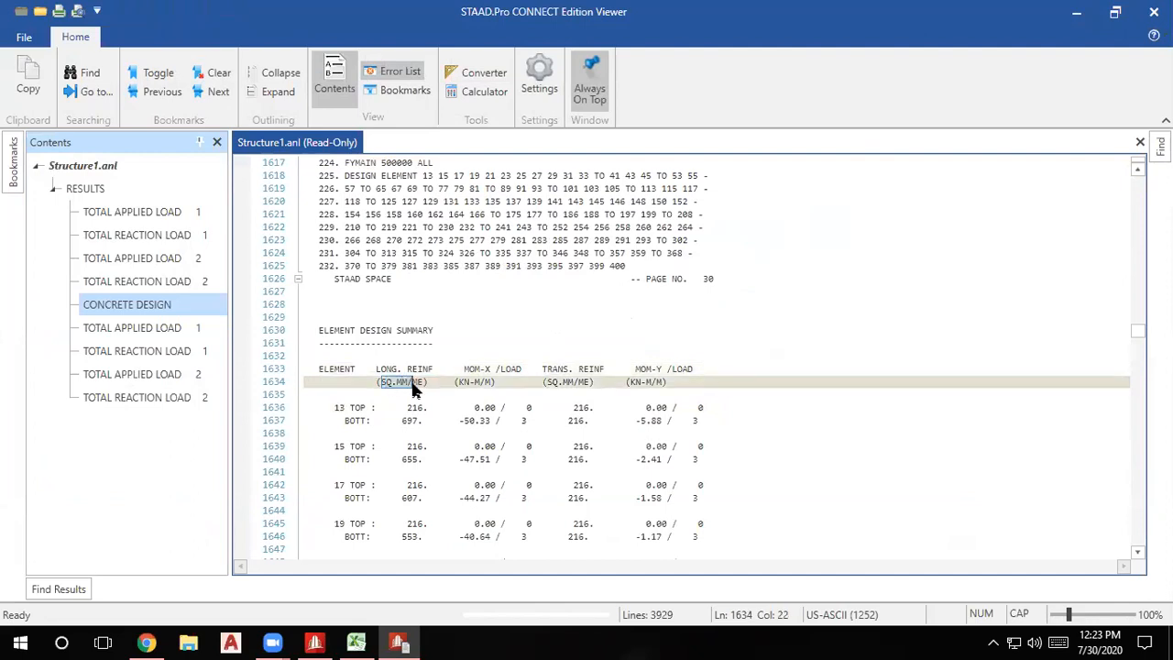
{"action": "scroll", "coordinate": [606, 470], "scroll_direction": "down", "scroll_amount": 20}
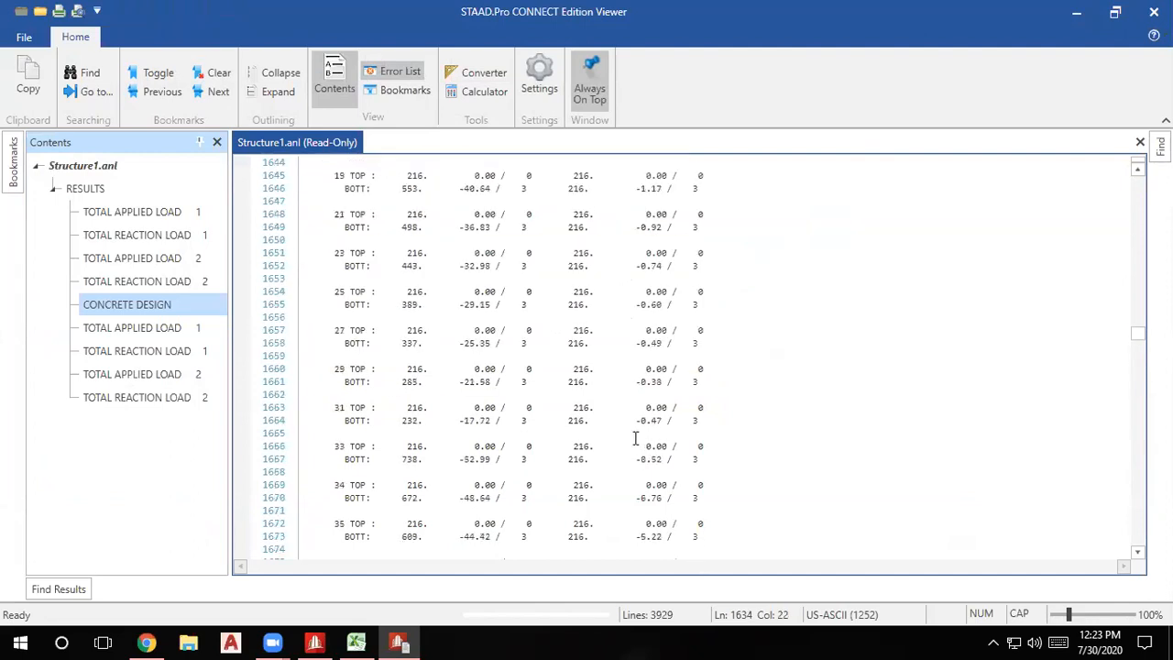
{"action": "scroll", "coordinate": [606, 469], "scroll_direction": "down", "scroll_amount": 15}
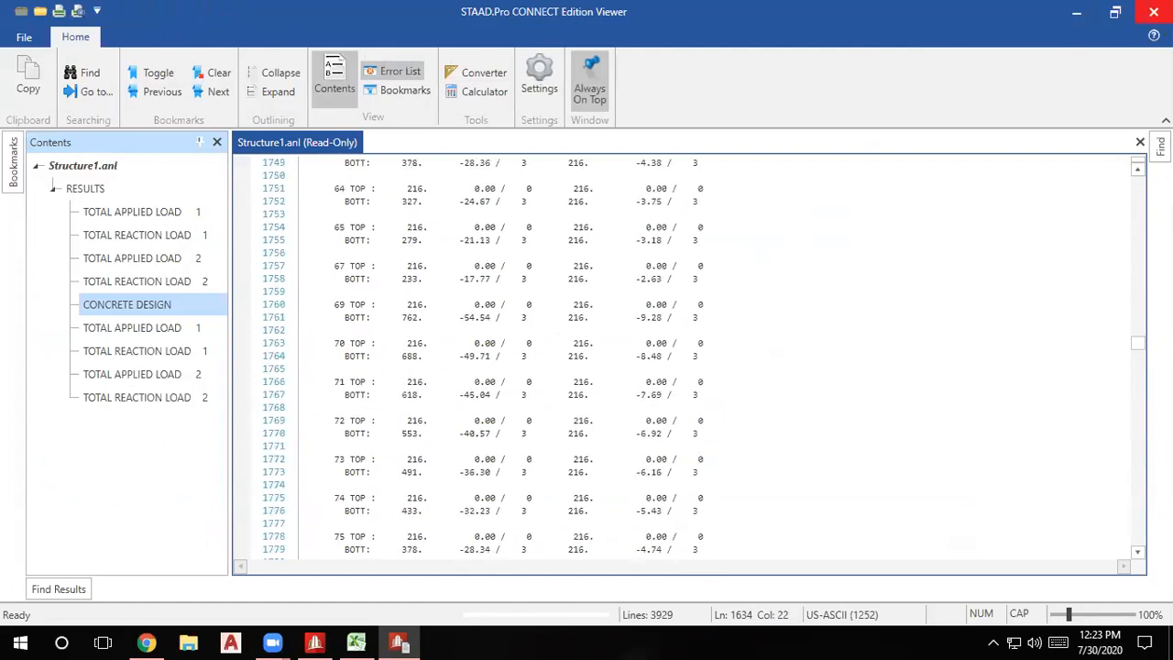
{"action": "left_click", "coordinate": [1154, 12]}
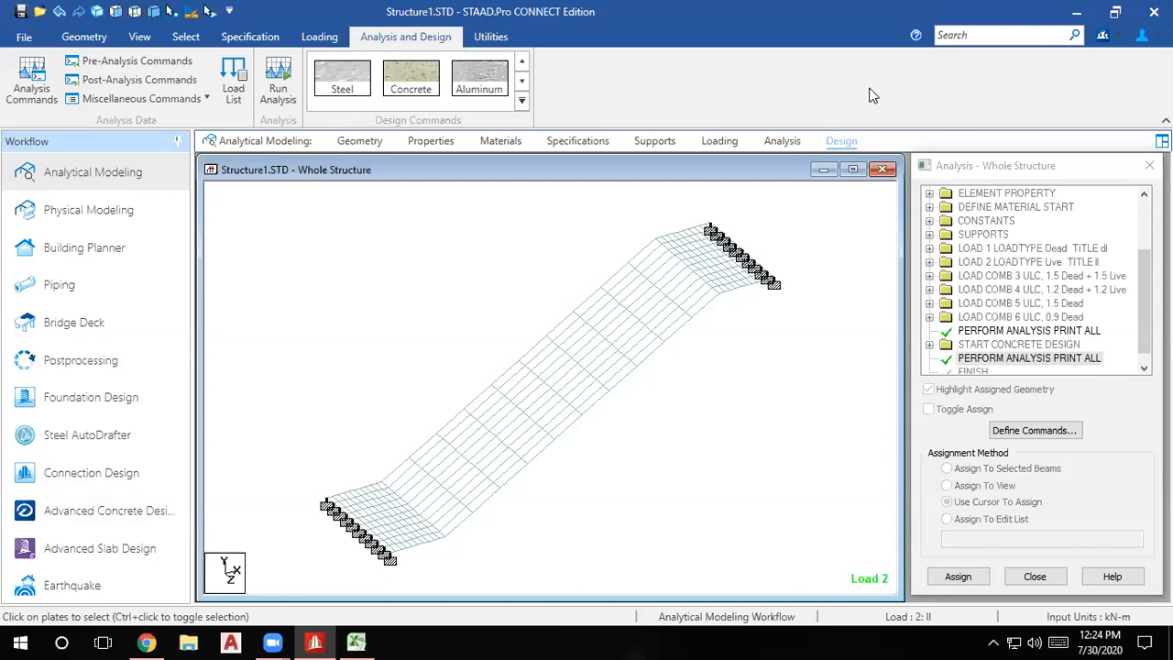
Save the Structure1 model, confirming the save even without detected changes.
{"action": "left_click", "coordinate": [25, 37]}
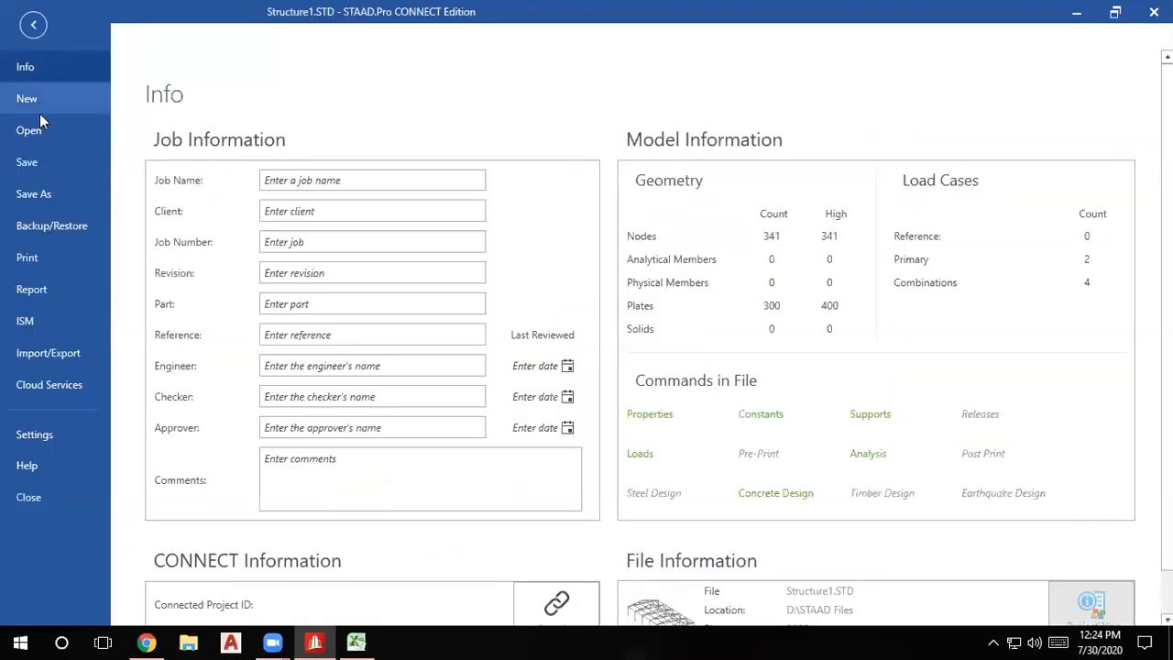
{"action": "left_click", "coordinate": [27, 162]}
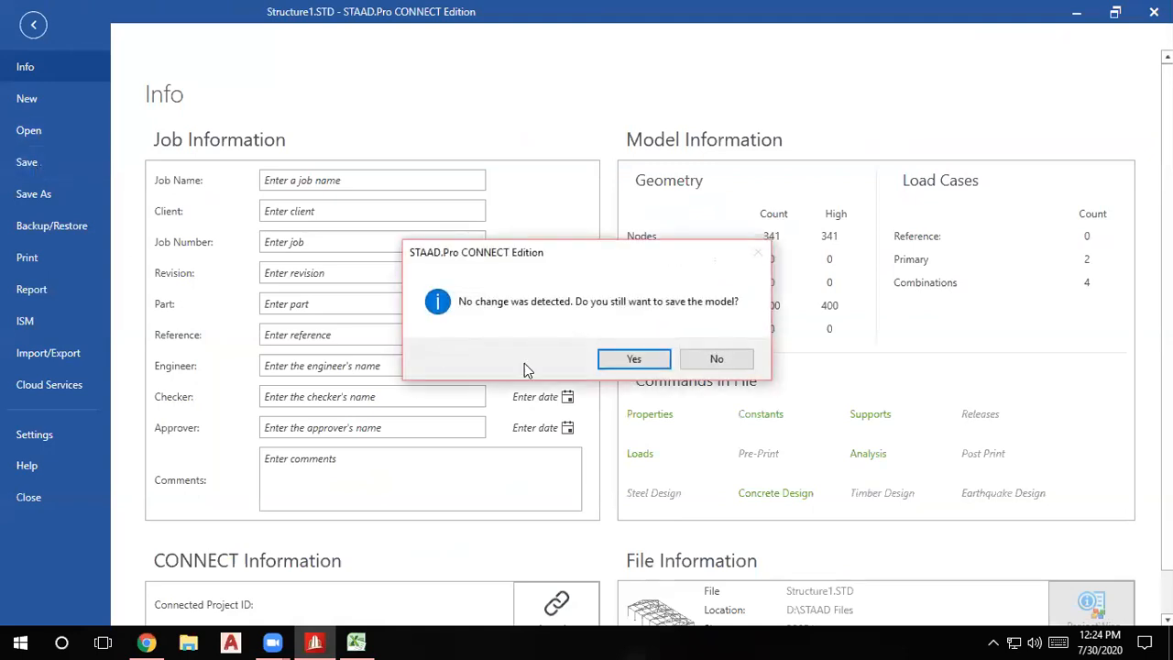
{"action": "left_click", "coordinate": [639, 357]}
{"action": "left_click", "coordinate": [561, 429]}
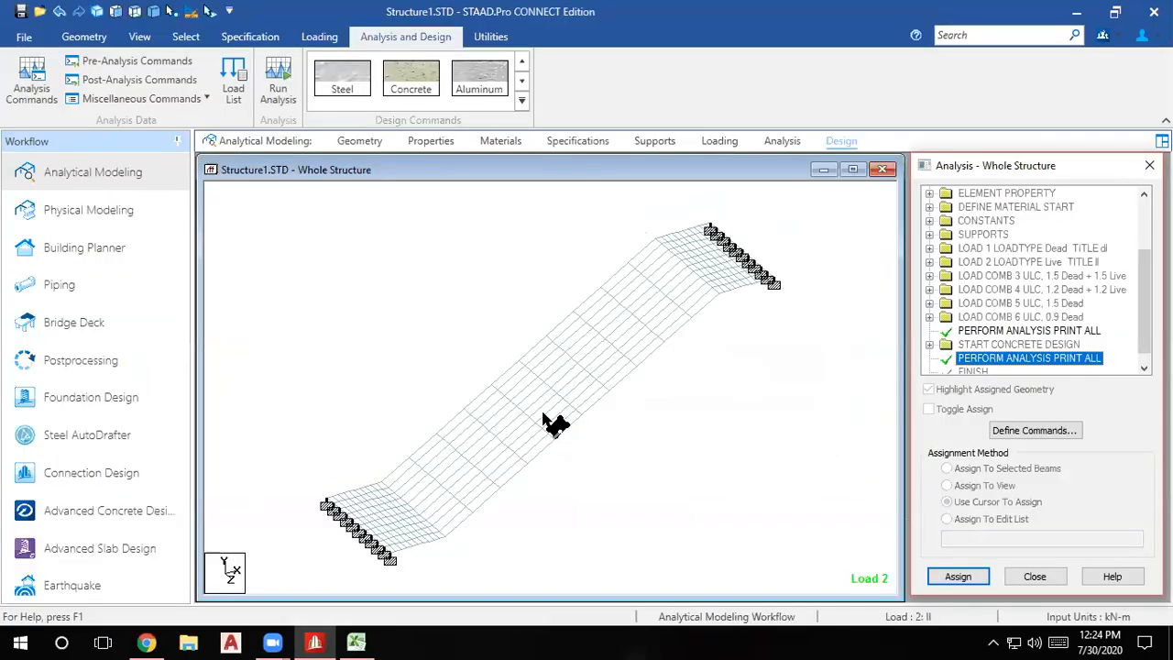
Create a new metric model named Structure2 in D:\STAAD Files, overwriting the existing file.
{"action": "left_click", "coordinate": [36, 34]}
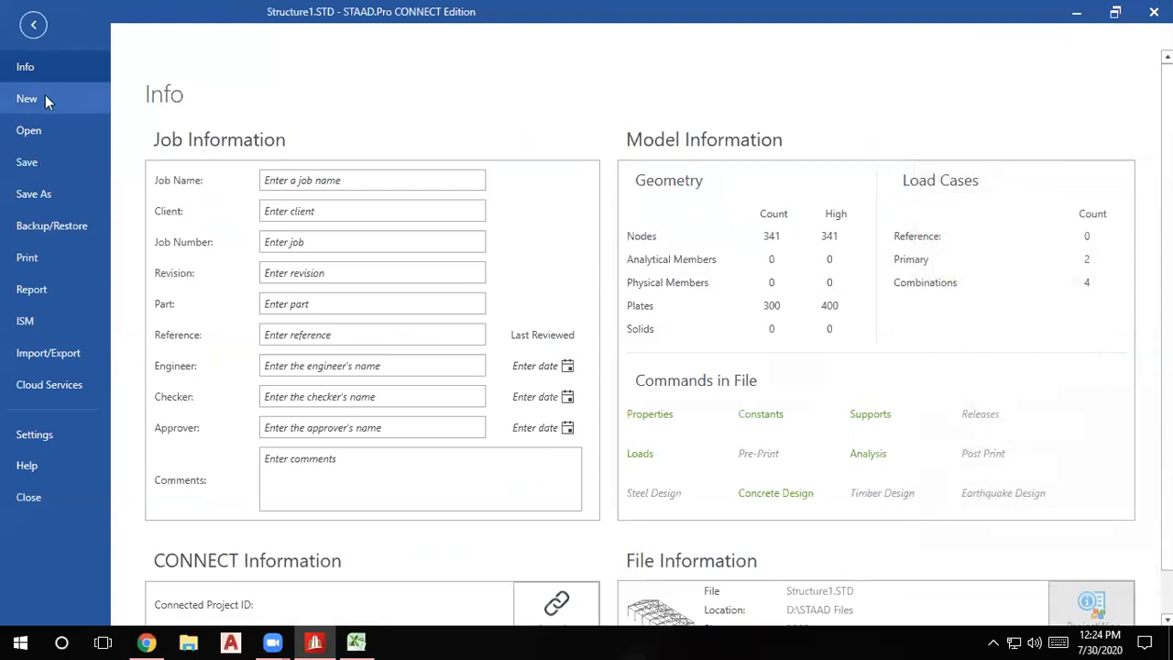
{"action": "left_click", "coordinate": [45, 99]}
{"action": "left_click", "coordinate": [245, 267]}
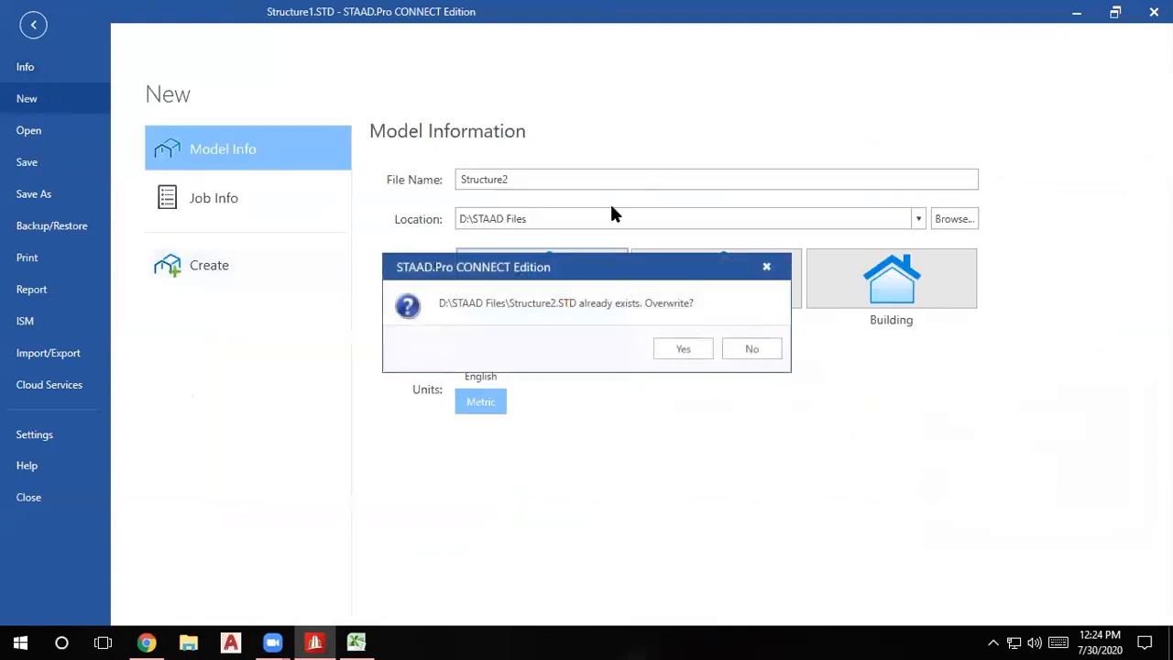
{"action": "left_click", "coordinate": [686, 350]}
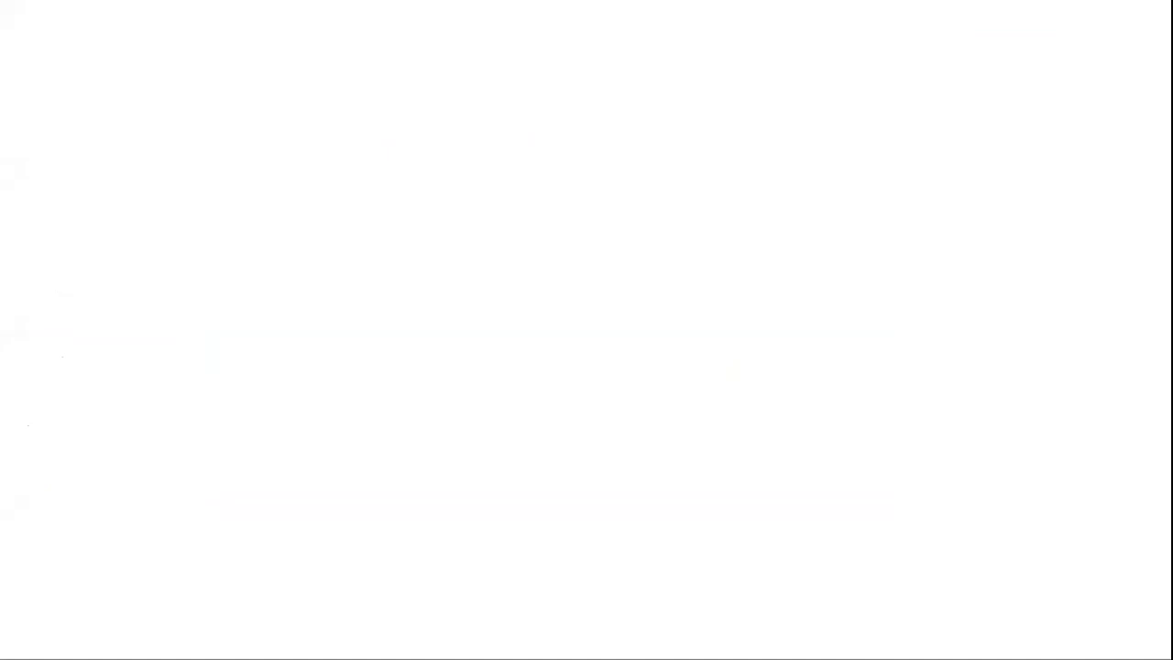
Switch to the blank whiteboard and sketch a large circle with a smaller concentric circle inside it.
{"action": "left_click_drag", "start_coordinate": [547, 301], "coordinate": [788, 543]}
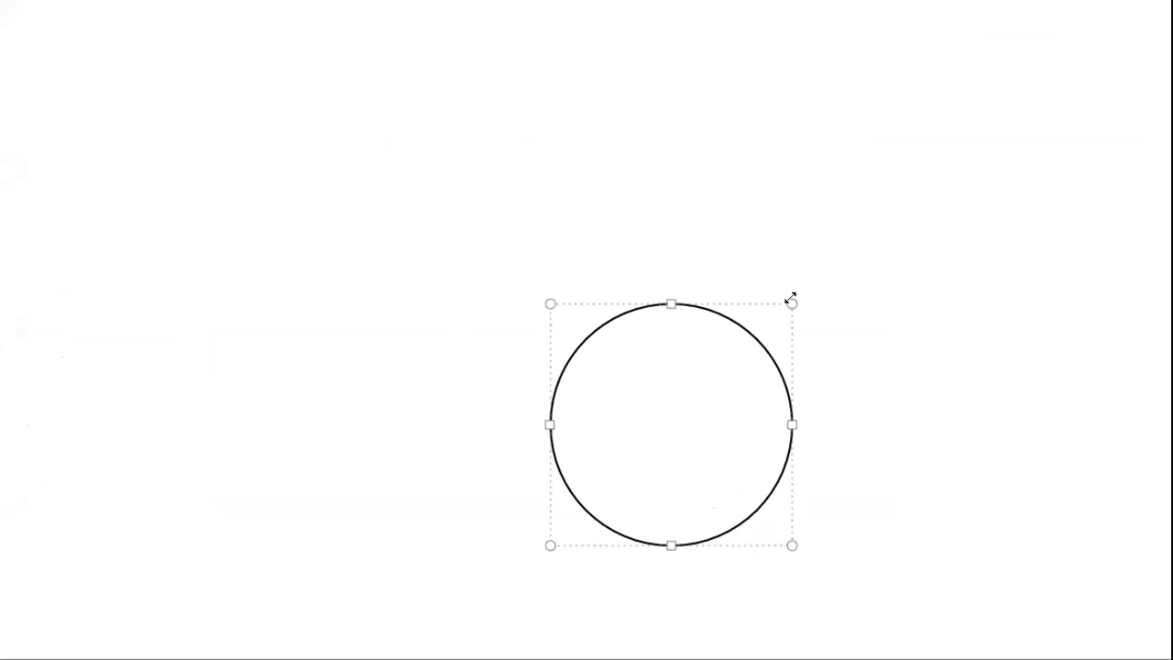
{"action": "mouse_move", "coordinate": [791, 300]}
{"action": "left_mouse_down"}
{"action": "mouse_move", "coordinate": [778, 333]}
{"action": "mouse_move", "coordinate": [789, 294]}
{"action": "left_mouse_up"}
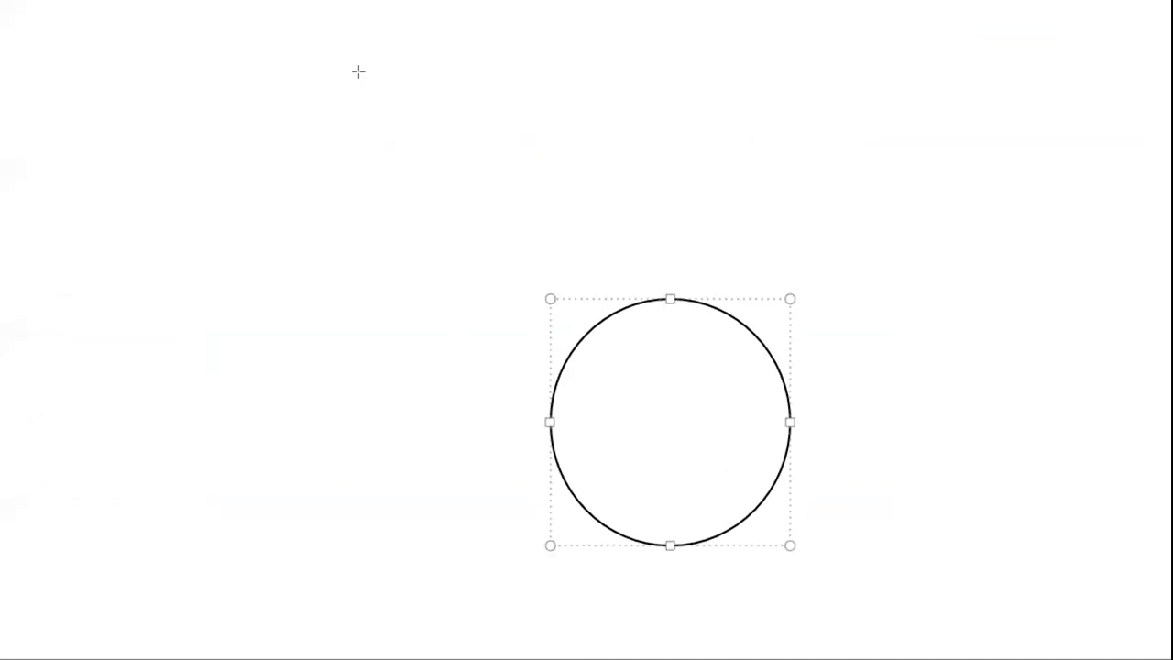
{"action": "left_click", "coordinate": [638, 158]}
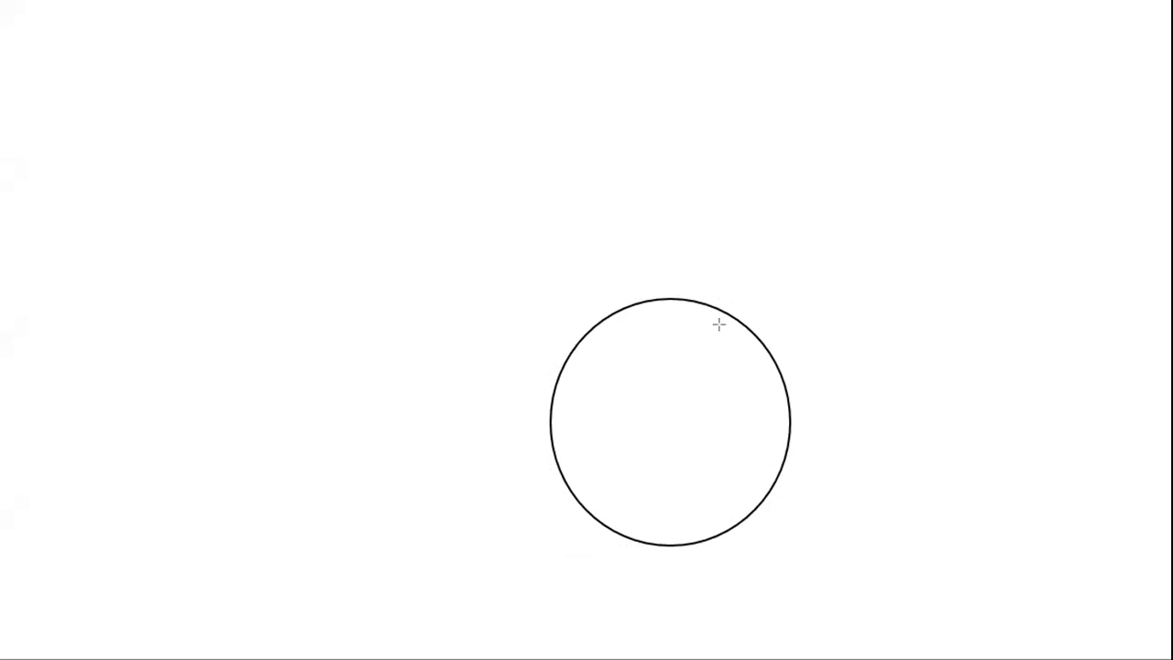
{"action": "mouse_move", "coordinate": [665, 423]}
{"action": "left_mouse_down"}
{"action": "mouse_move", "coordinate": [719, 436]}
{"action": "mouse_move", "coordinate": [687, 383]}
{"action": "mouse_move", "coordinate": [709, 343]}
{"action": "mouse_move", "coordinate": [774, 321]}
{"action": "mouse_move", "coordinate": [830, 236]}
{"action": "mouse_move", "coordinate": [880, 204]}
{"action": "mouse_move", "coordinate": [718, 361]}
{"action": "left_mouse_up"}
{"action": "left_click_drag", "start_coordinate": [741, 310], "coordinate": [720, 360]}
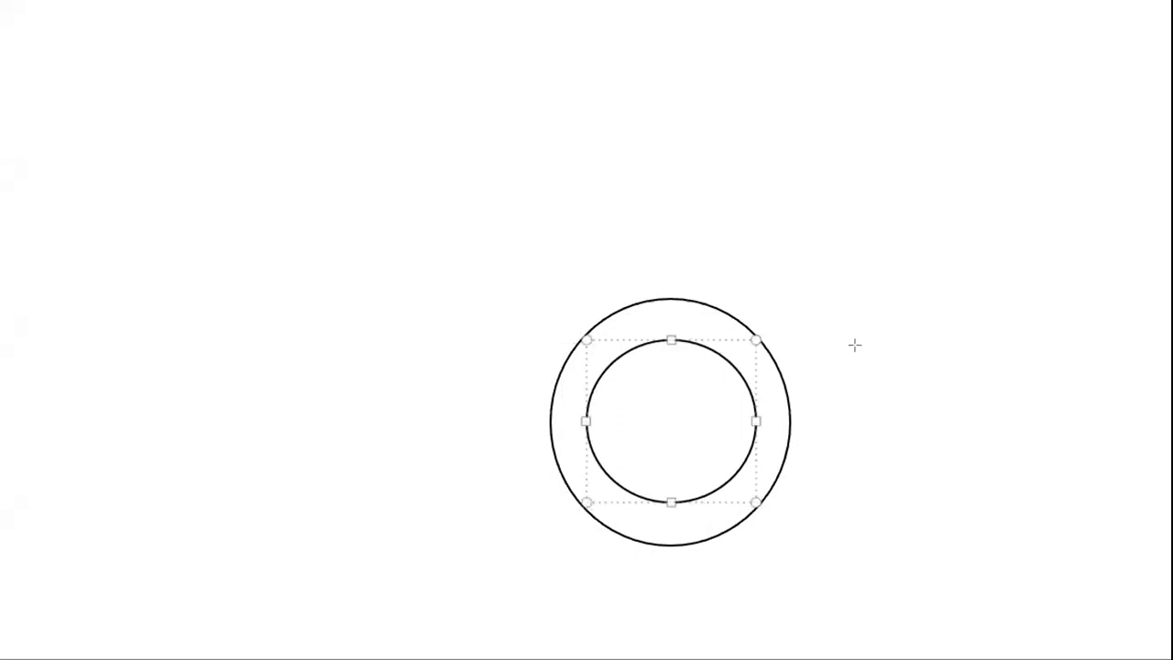
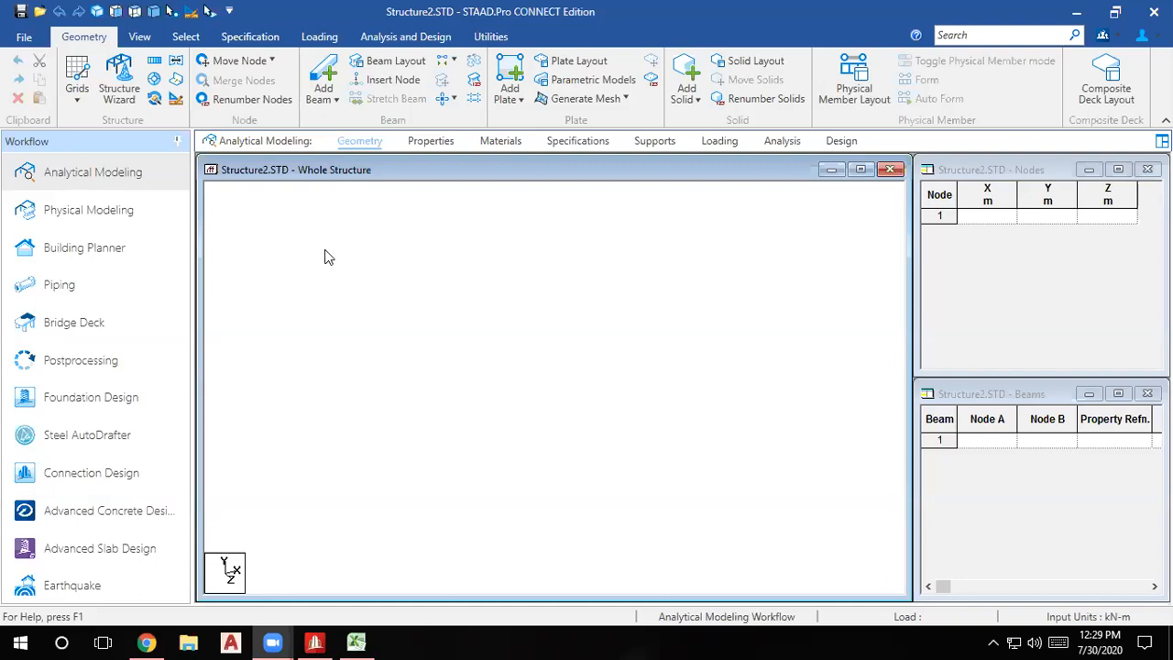
Open the Structure2 command file in the editor.
{"action": "left_click", "coordinate": [381, 40]}
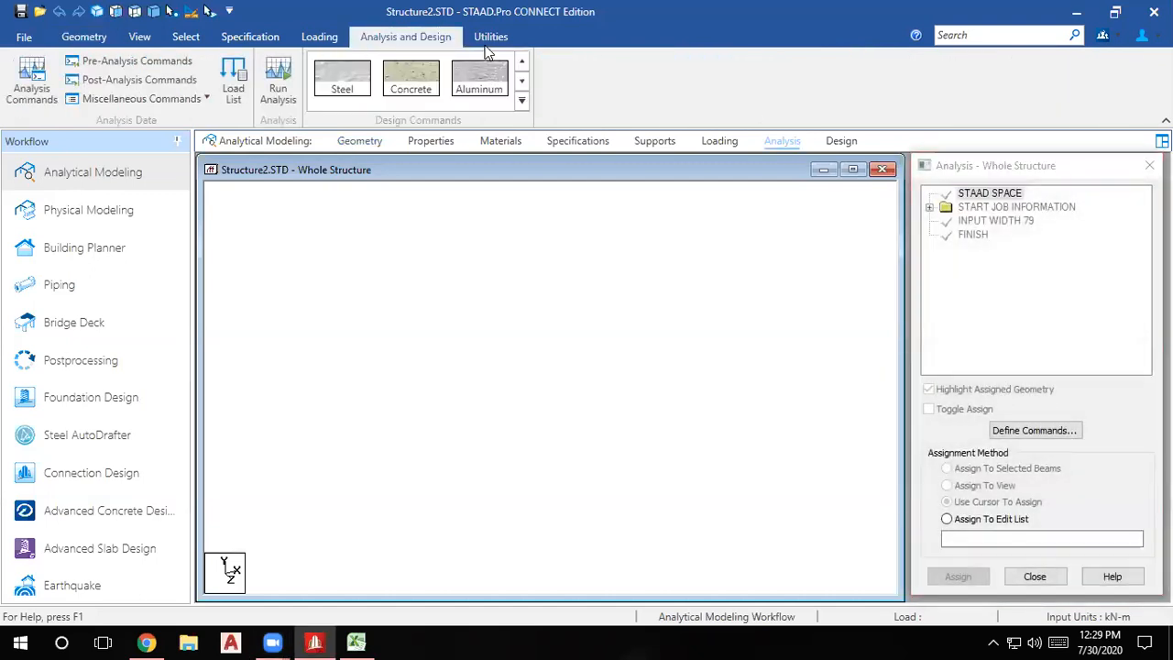
{"action": "left_click", "coordinate": [479, 43]}
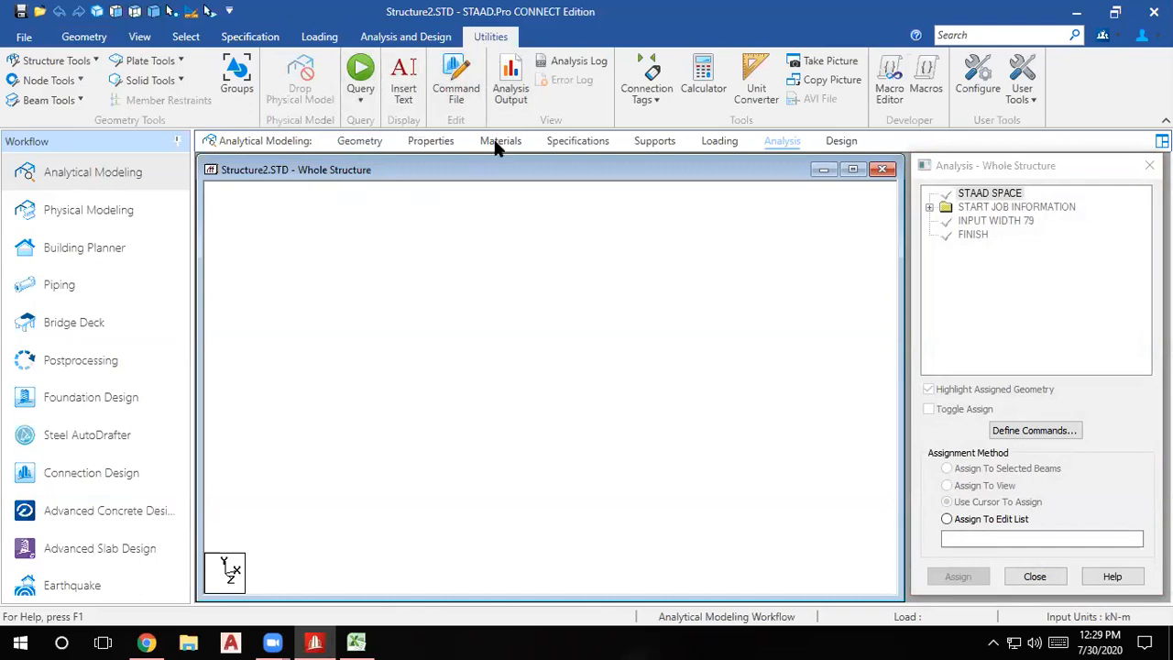
{"action": "left_click", "coordinate": [467, 81]}
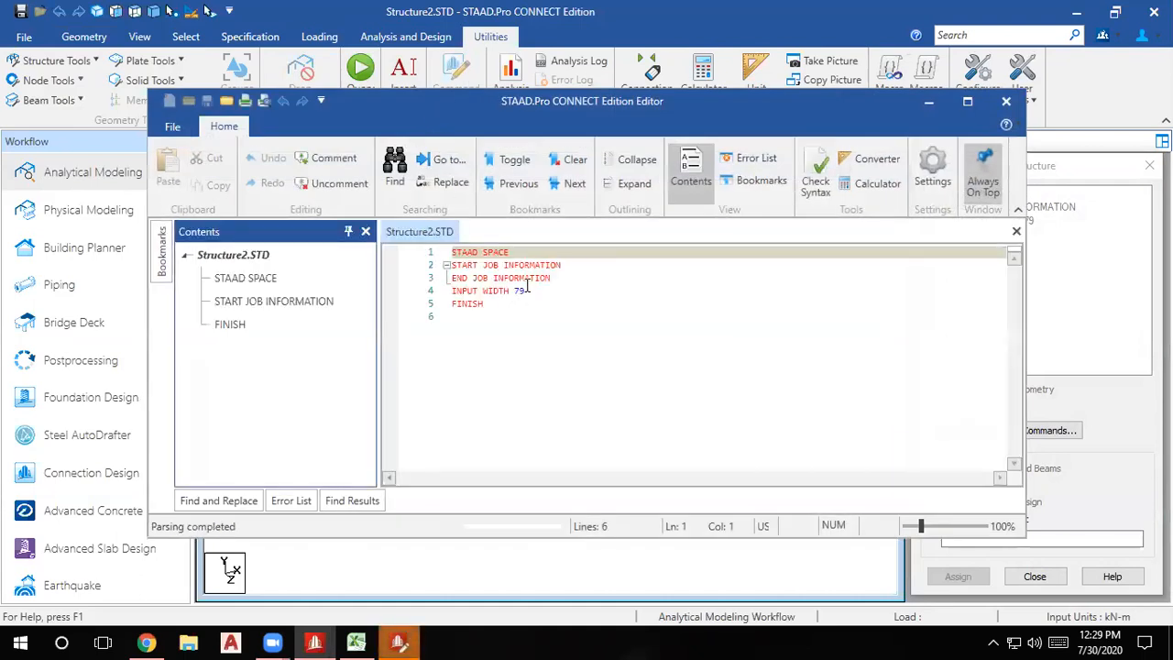
Add the units line "UNI MET KN" below INPUT WIDTH 79 in the command file.
{"action": "left_click", "coordinate": [559, 305]}
{"action": "left_click", "coordinate": [538, 291]}
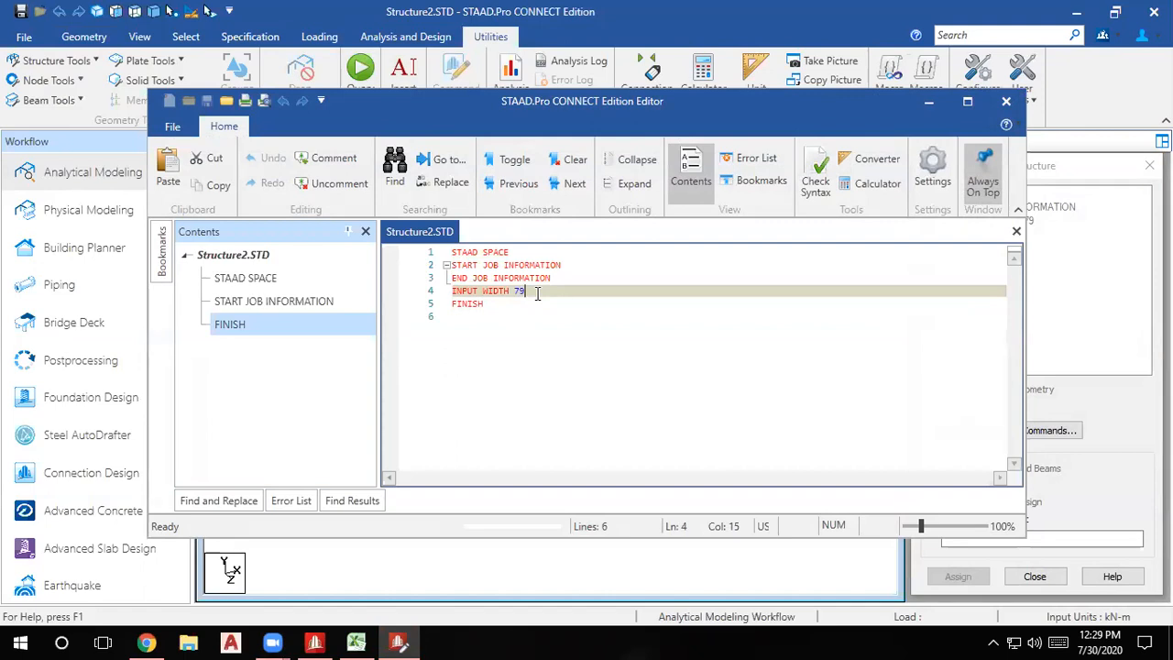
{"action": "key", "text": "Return"}
{"action": "key", "text": "Caps_Lock"}
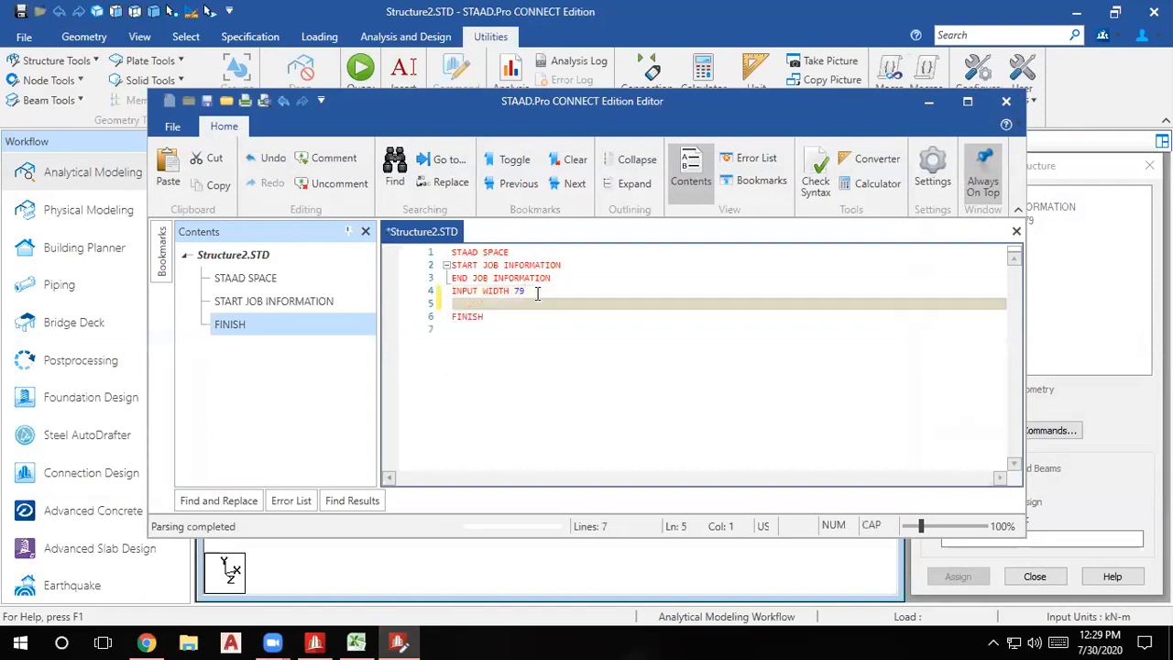
{"action": "type", "text": "UNI"}
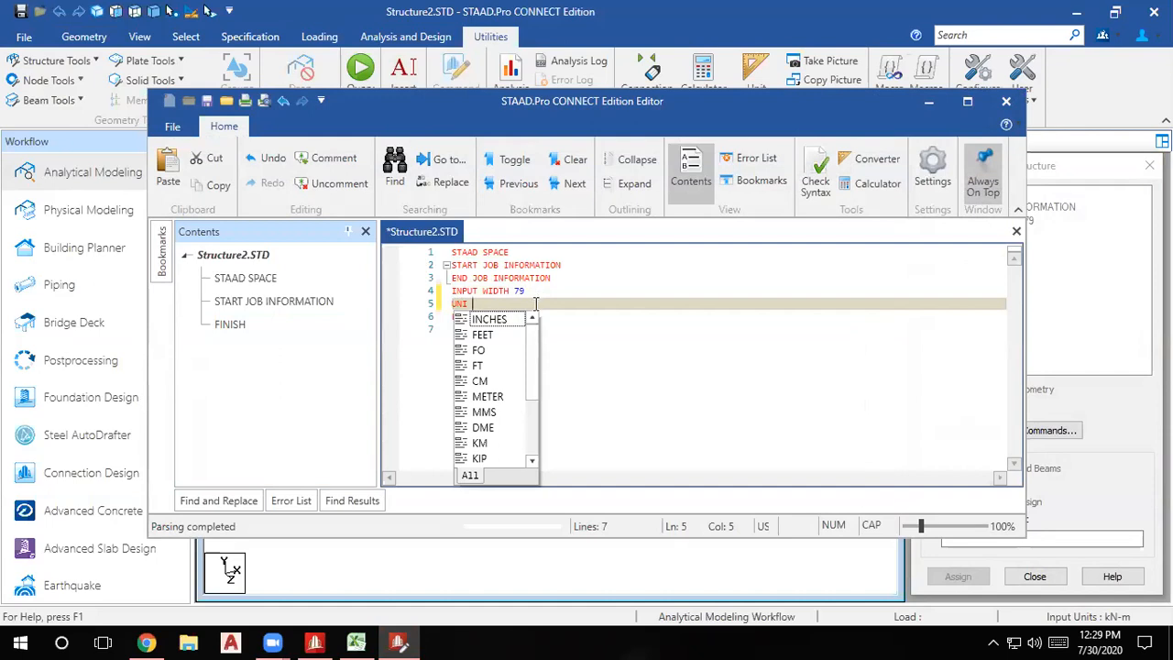
{"action": "key", "text": "Down"}
{"action": "key", "text": "Down"}
{"action": "key", "text": "Down"}
{"action": "key", "text": "Down"}
{"action": "key", "text": "Down"}
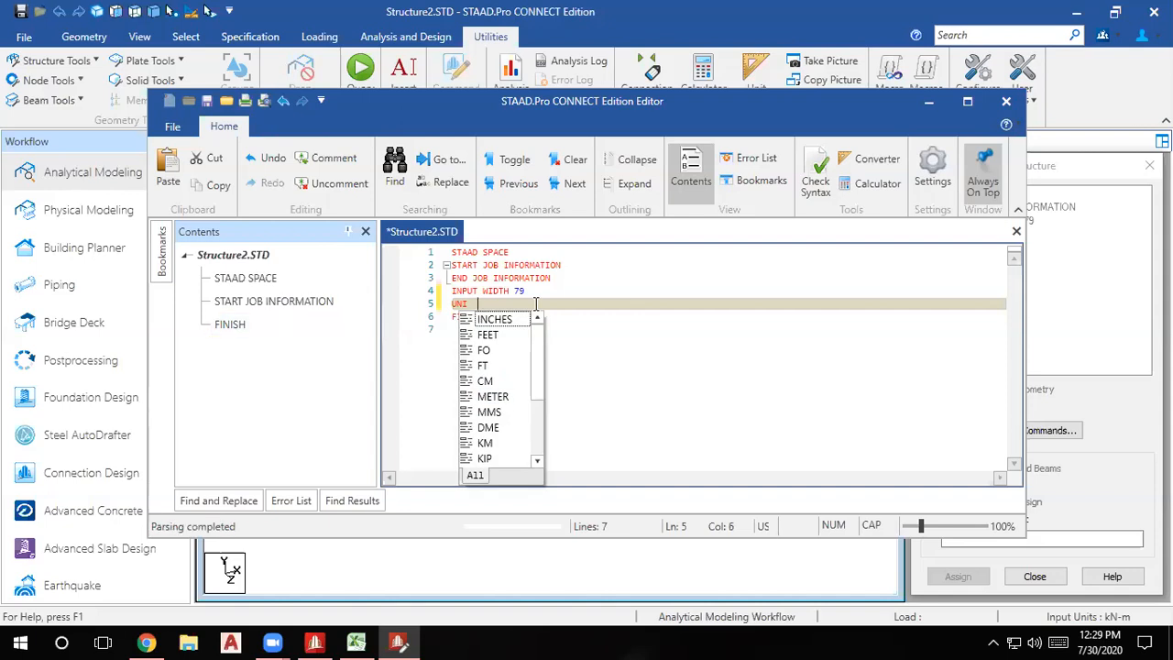
{"action": "key", "text": "BackSpace"}
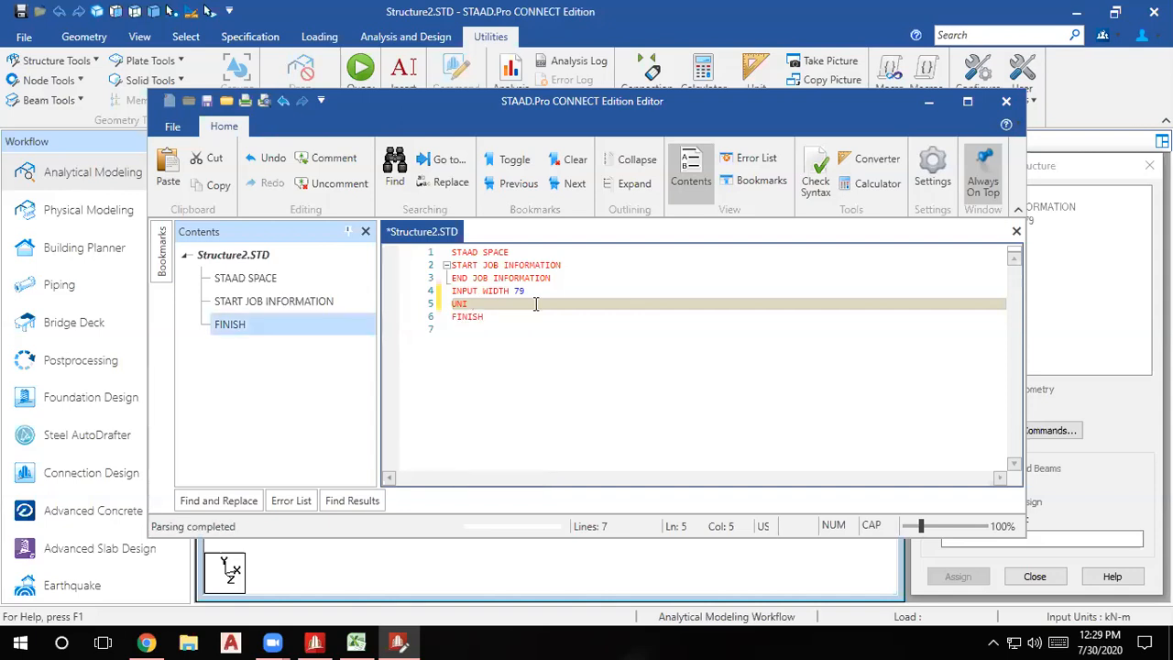
{"action": "type", "text": "MET KN"}
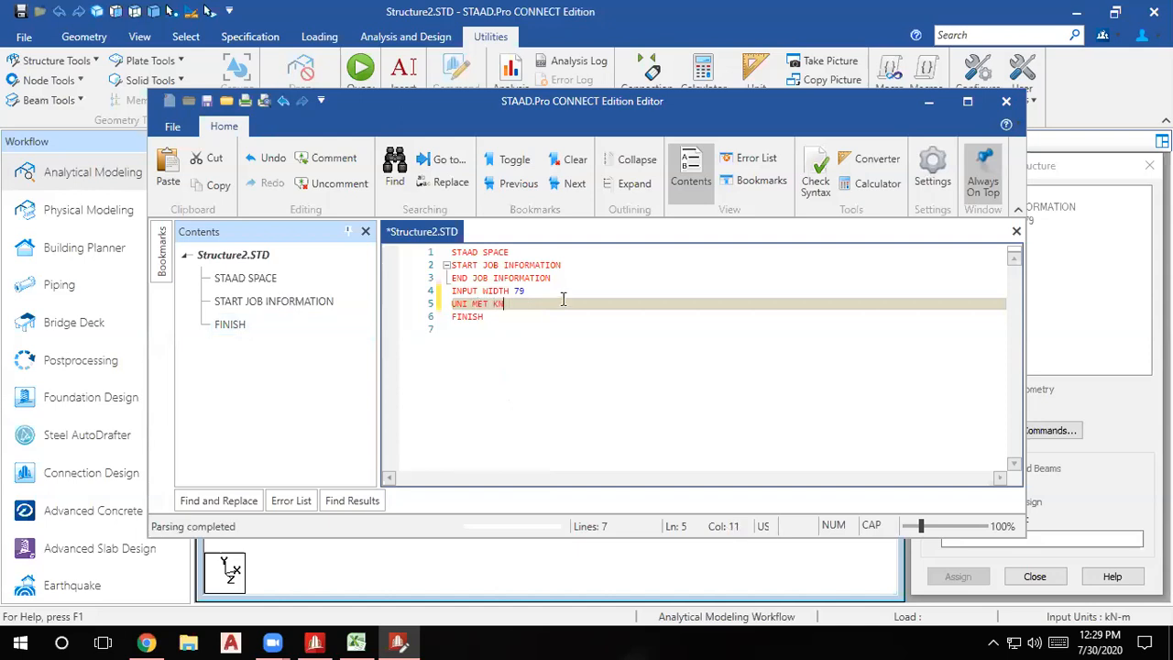
{"action": "key", "text": "Return"}
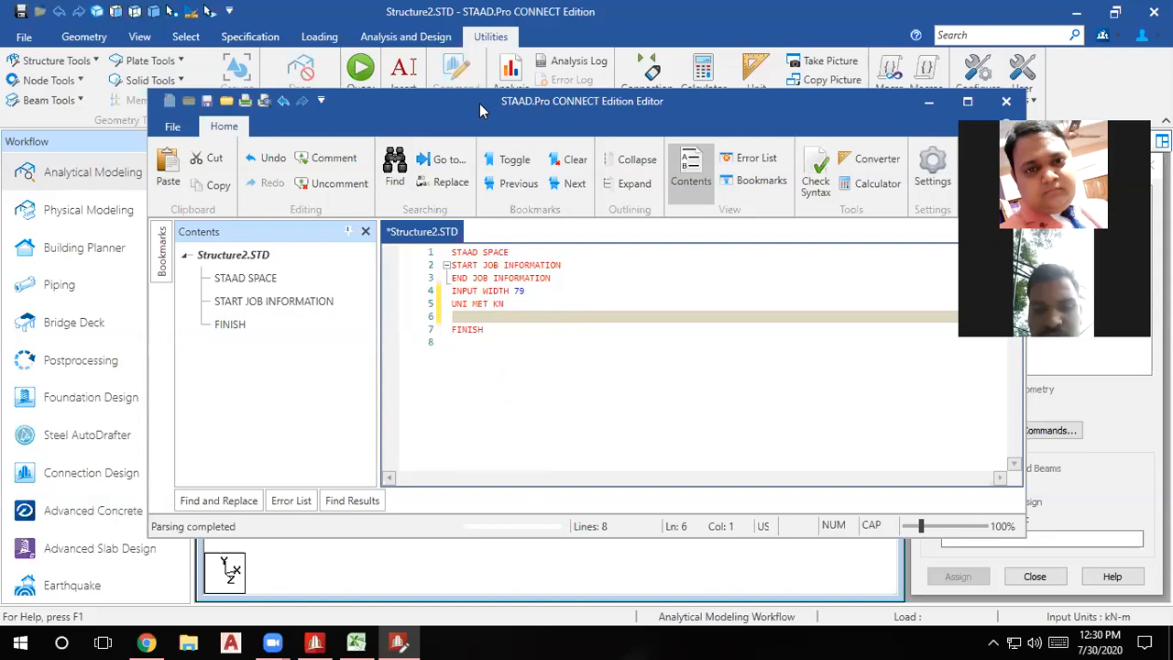
Add the line "JOI COO CYLINDRICAL REVERSE" before FINISH and begin its coordinate line with joint number 1.
{"action": "left_click_drag", "start_coordinate": [480, 103], "coordinate": [428, 109]}
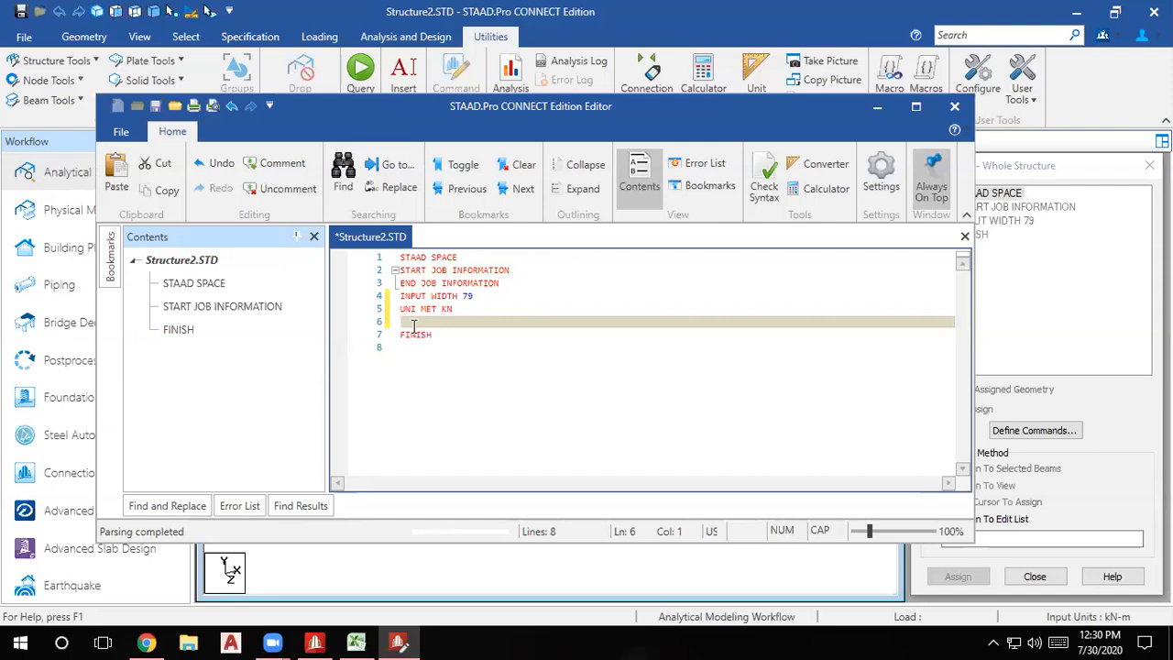
{"action": "type", "text": "JOI"}
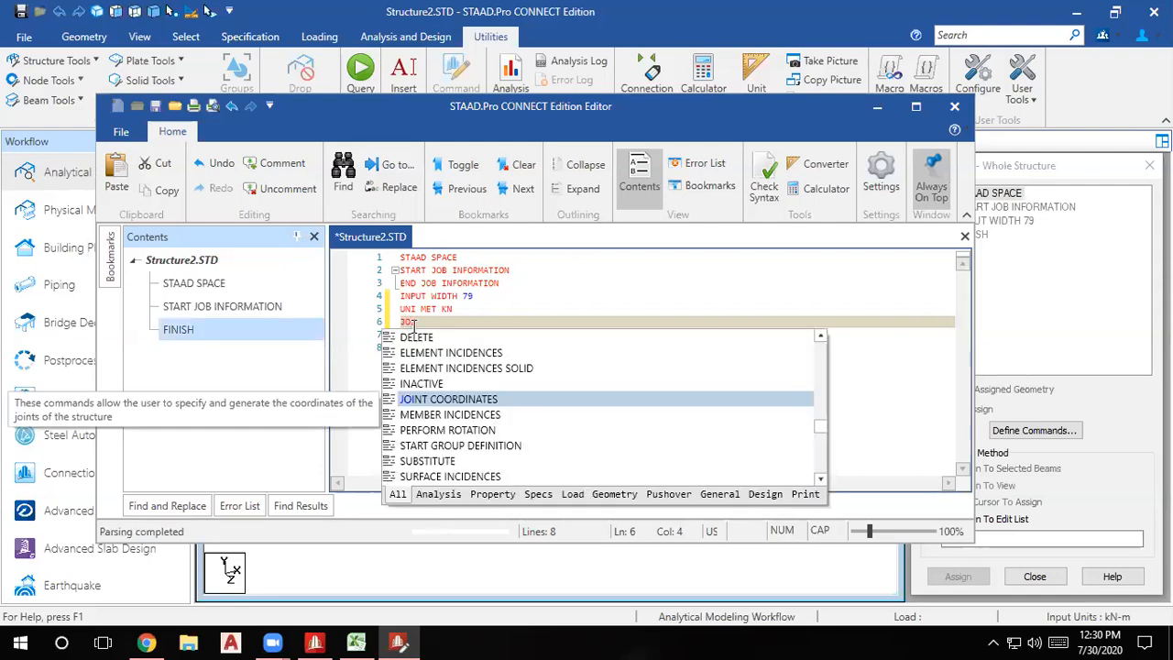
{"action": "type", "text": " COO "}
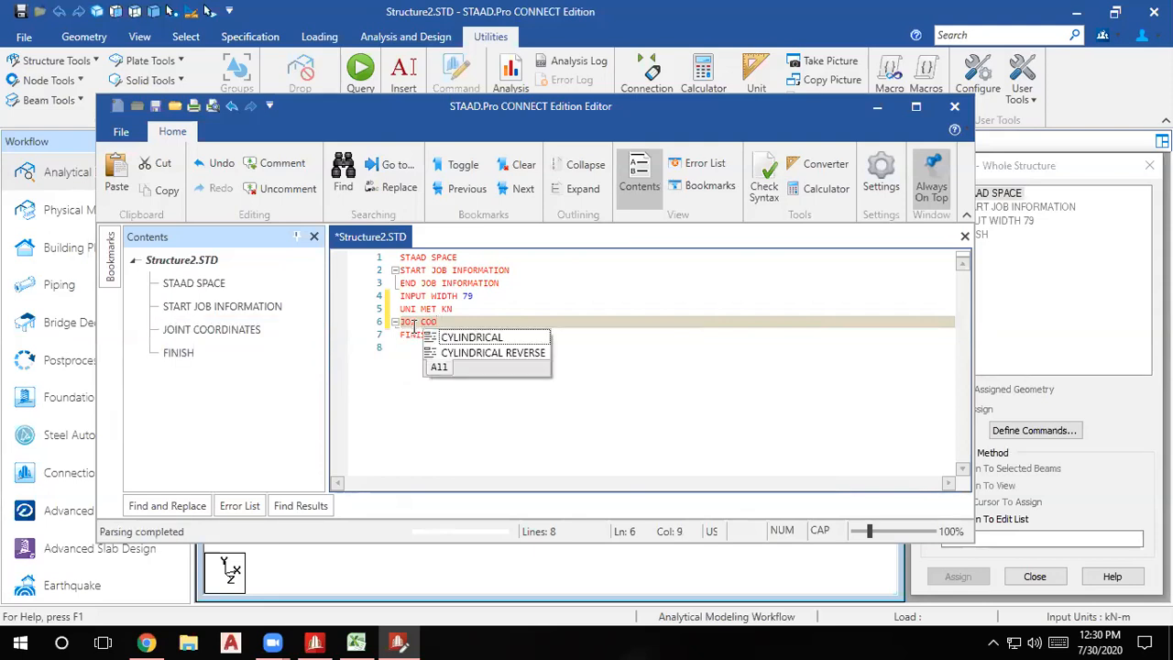
{"action": "type", "text": "C"}
{"action": "key", "text": "Down"}
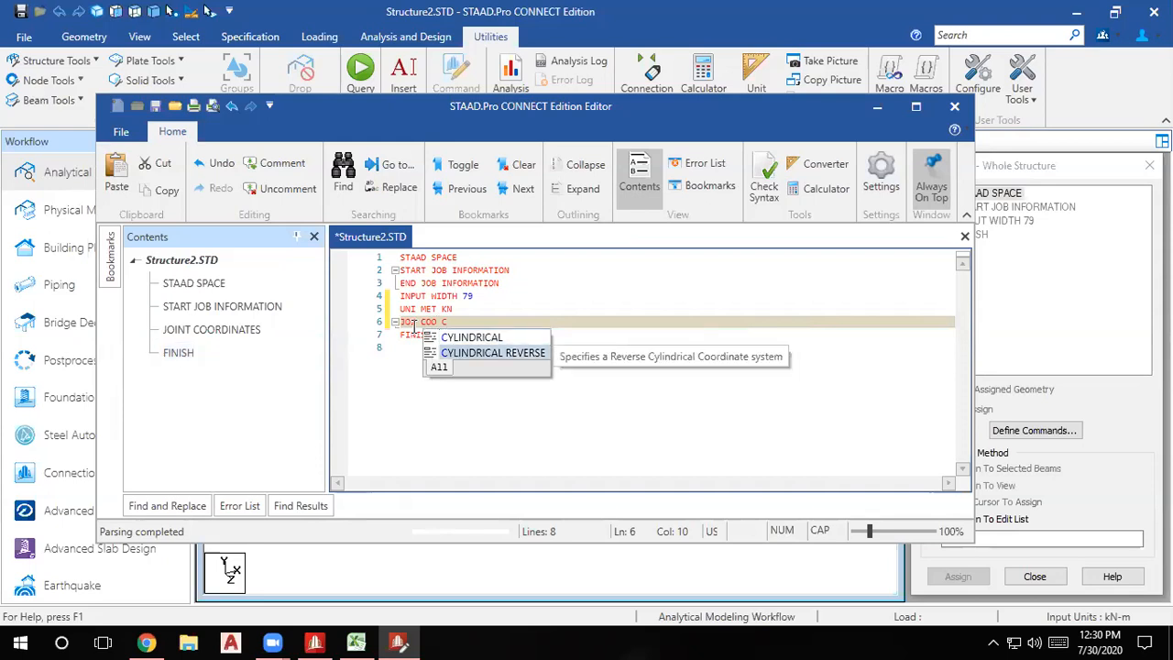
{"action": "key", "text": "Return"}
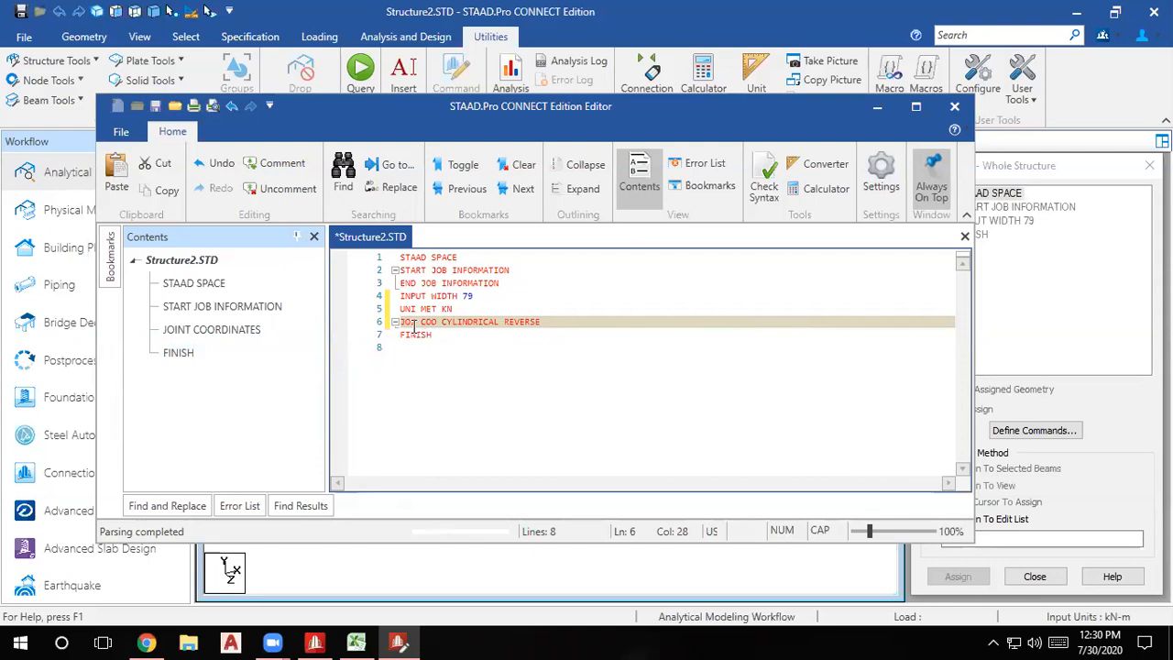
{"action": "key", "text": "Return"}
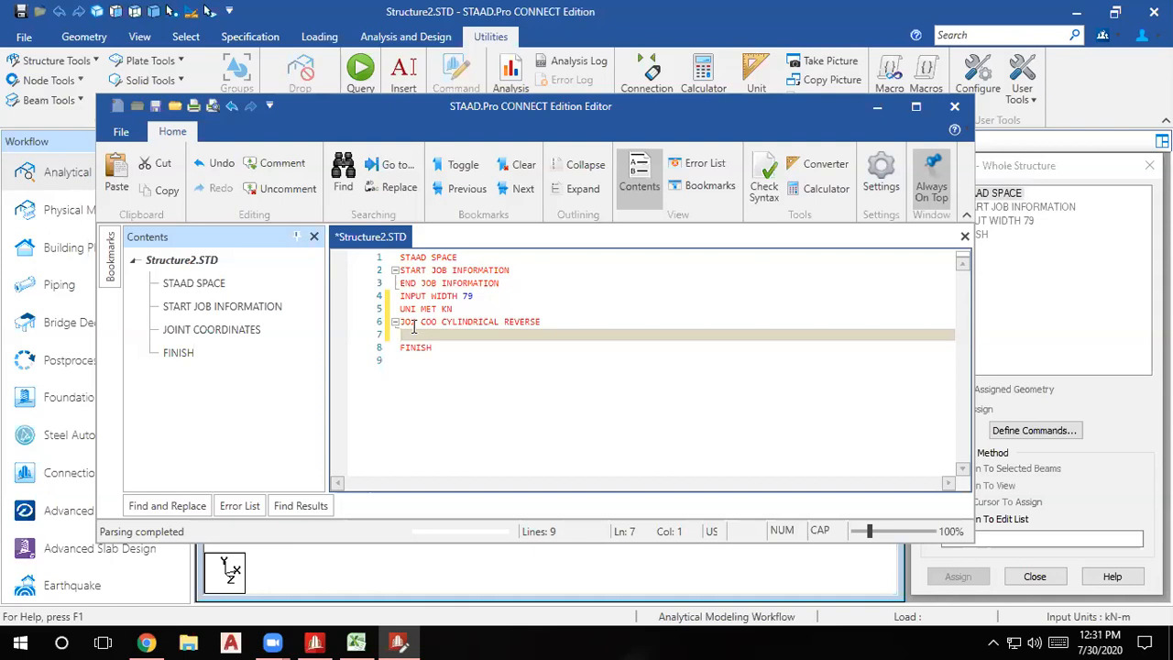
{"action": "type", "text": "1"}
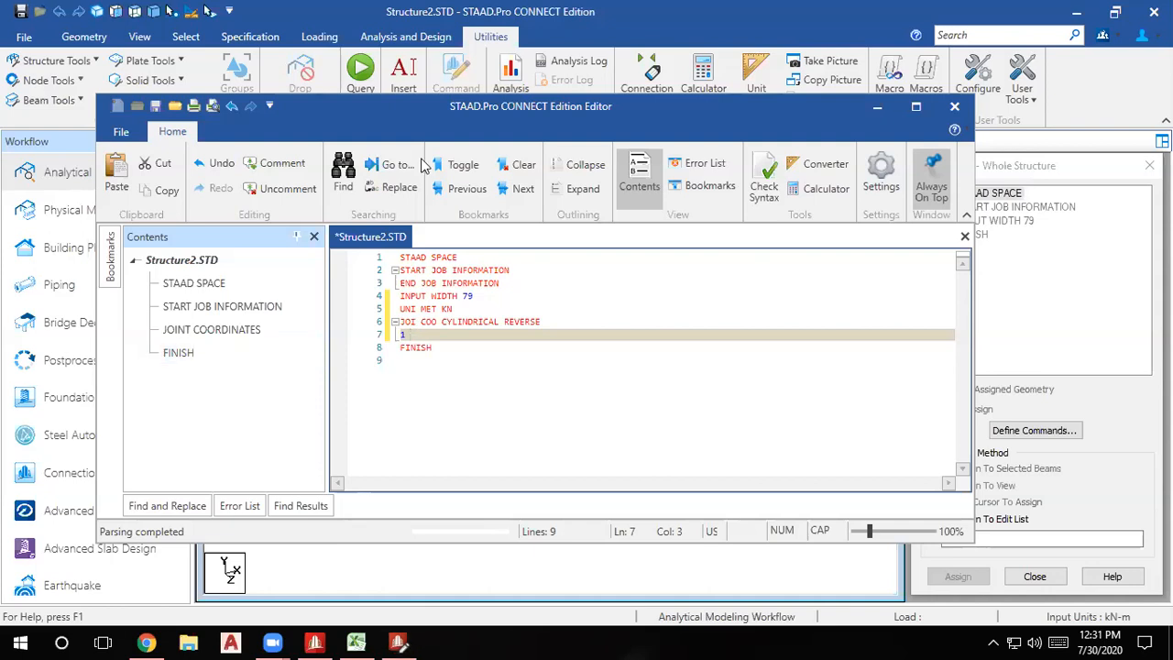
{"action": "left_click", "coordinate": [878, 108]}
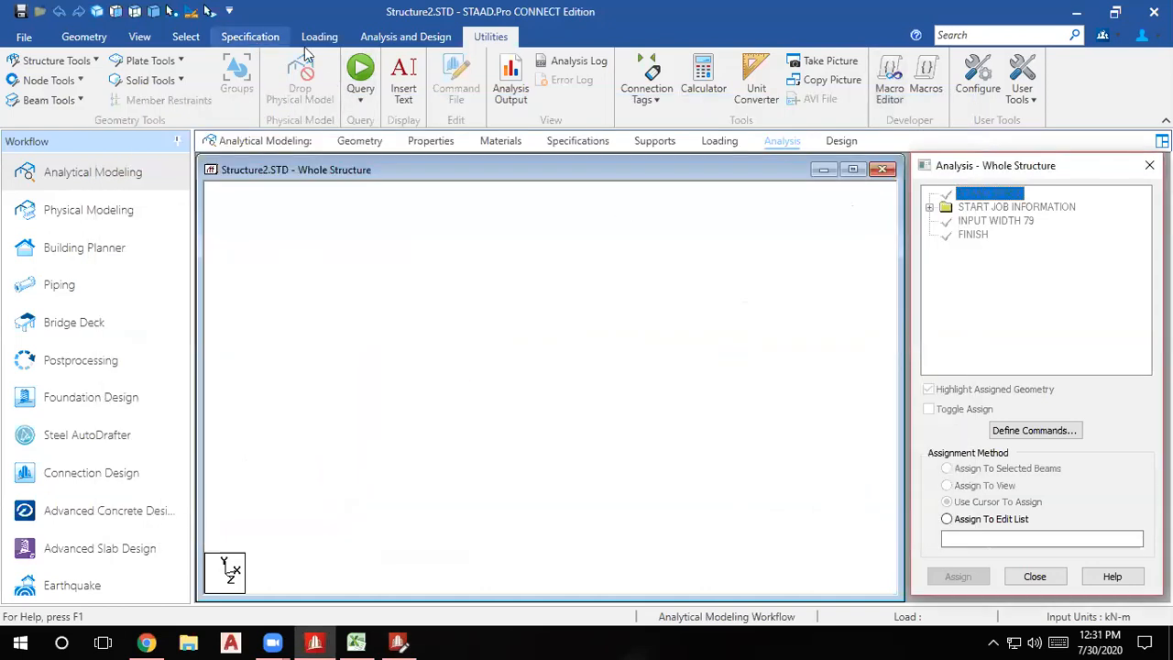
{"action": "left_click", "coordinate": [436, 37]}
{"action": "left_click", "coordinate": [926, 551]}
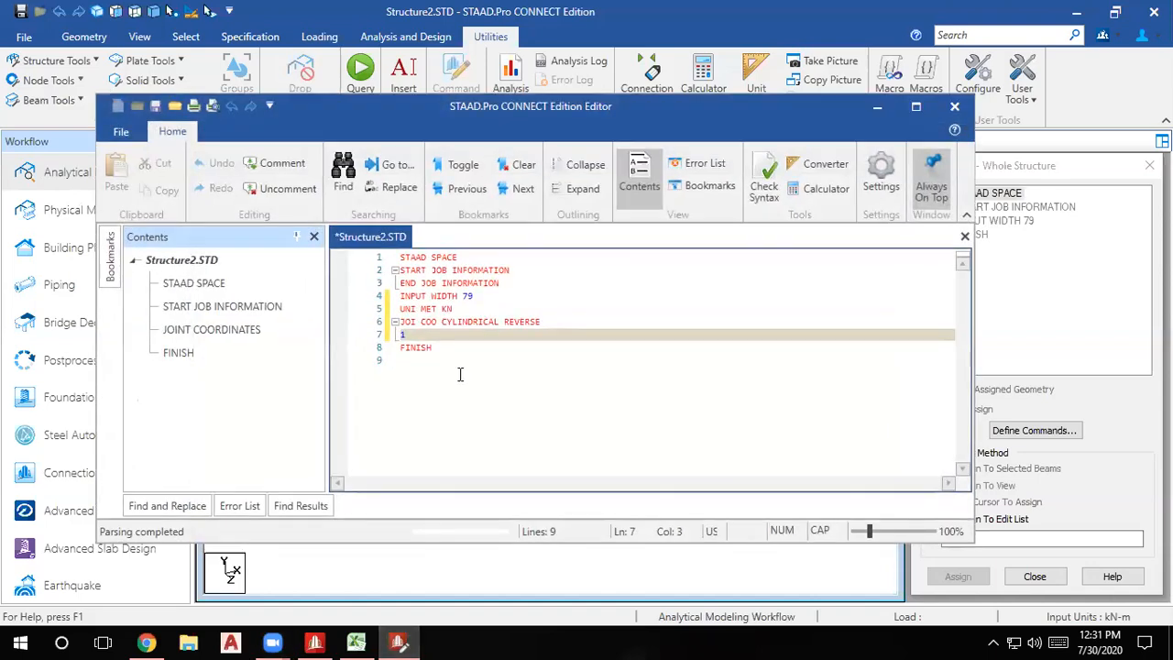
{"action": "left_click", "coordinate": [426, 336]}
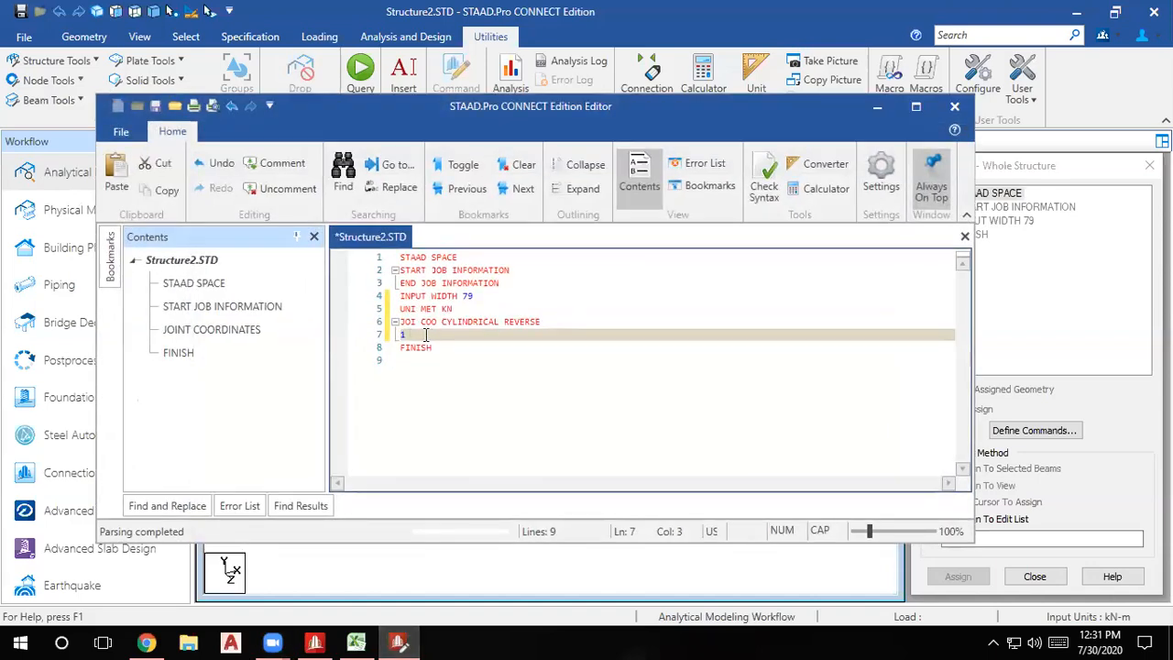
{"action": "type", "text": "3 6"}
{"action": "type", "text": " 0 0 12"}
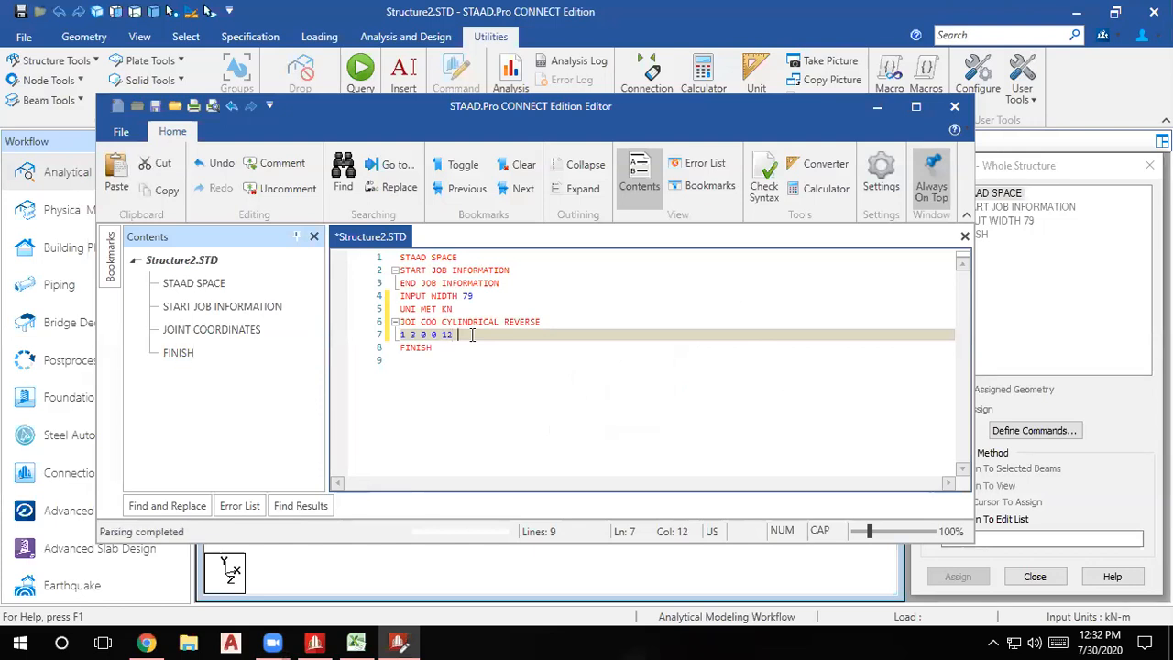
{"action": "type", "text": "3"}
{"action": "type", "text": "4 330"}
{"action": "left_click_drag", "start_coordinate": [530, 333], "coordinate": [383, 335]}
{"action": "left_click", "coordinate": [608, 361]}
{"action": "left_click", "coordinate": [570, 336]}
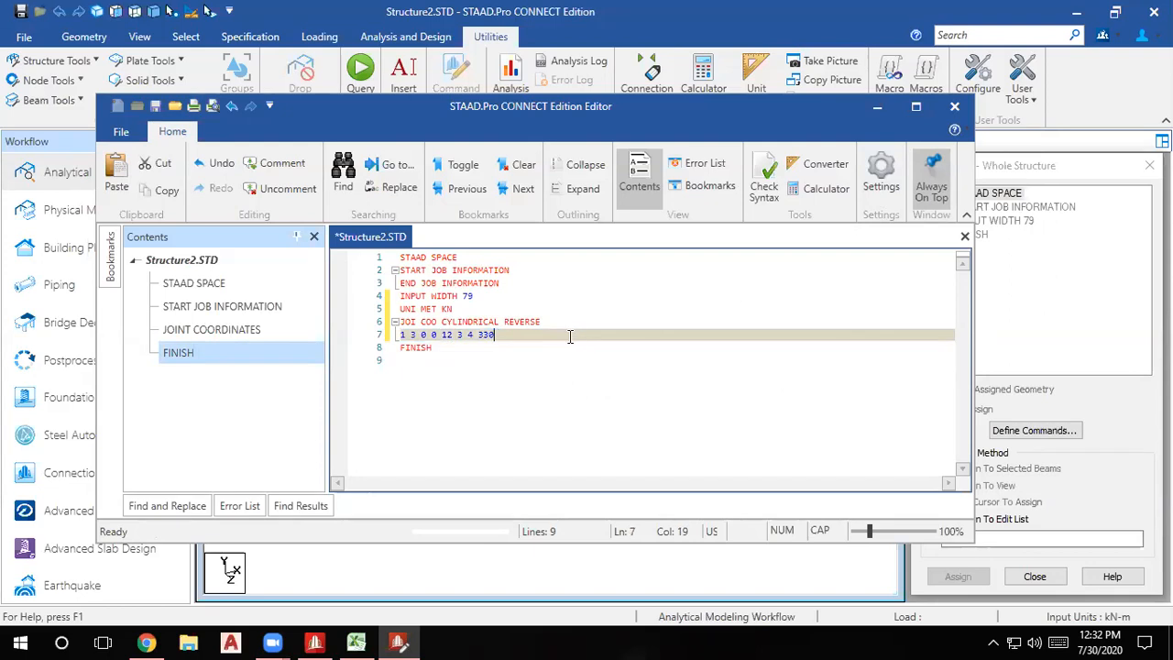
Save the command file, close the editor and return to the model's geometry page.
{"action": "key", "text": "ctrl+s"}
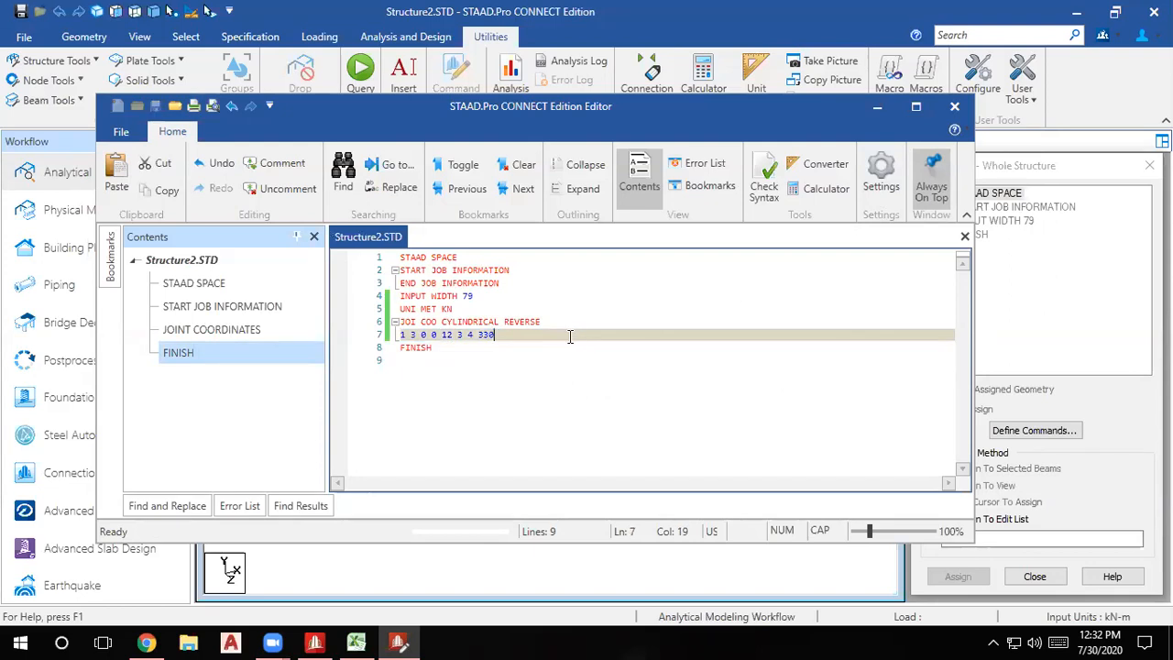
{"action": "left_click", "coordinate": [956, 108]}
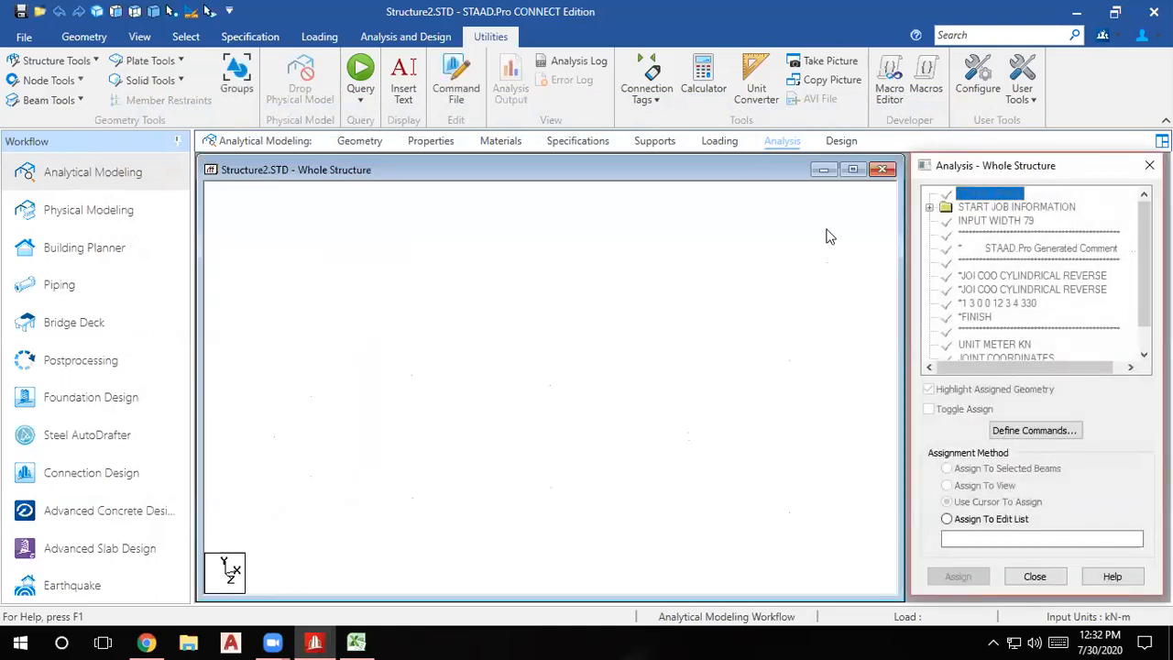
{"action": "left_click", "coordinate": [371, 144]}
{"action": "scroll", "coordinate": [540, 315], "scroll_direction": "down", "scroll_amount": 5}
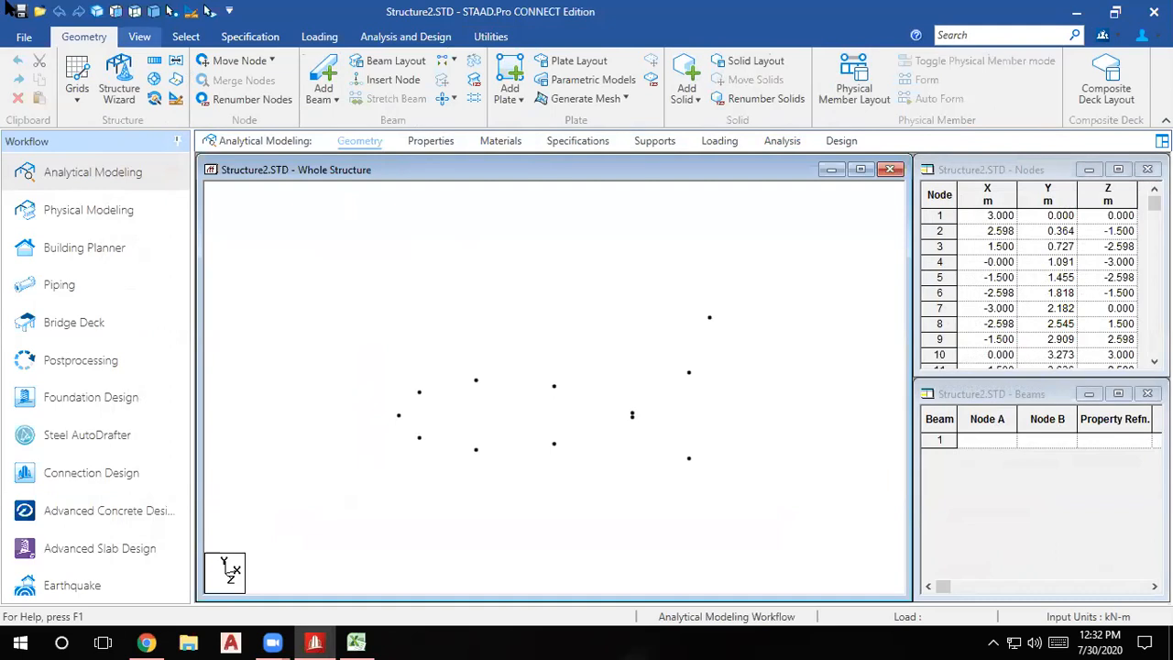
View the generated nodes in plan along the Y axis with node numbers displayed.
{"action": "left_click", "coordinate": [135, 11]}
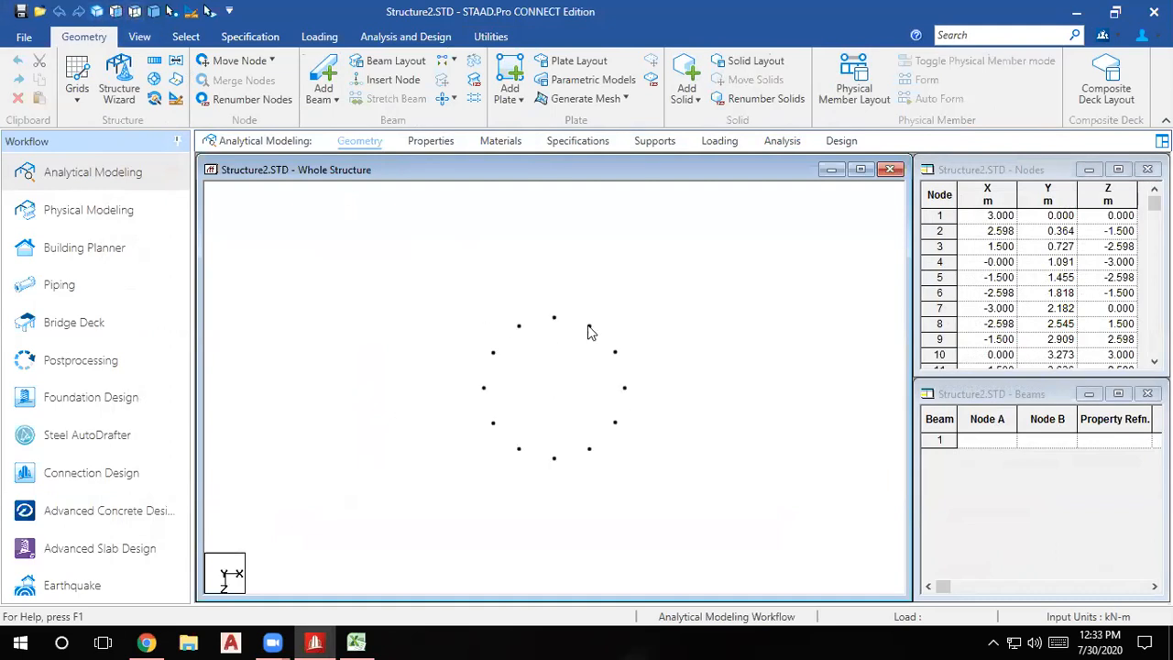
{"action": "key", "text": "shift+n"}
{"action": "scroll", "coordinate": [642, 371], "scroll_direction": "up", "scroll_amount": 1}
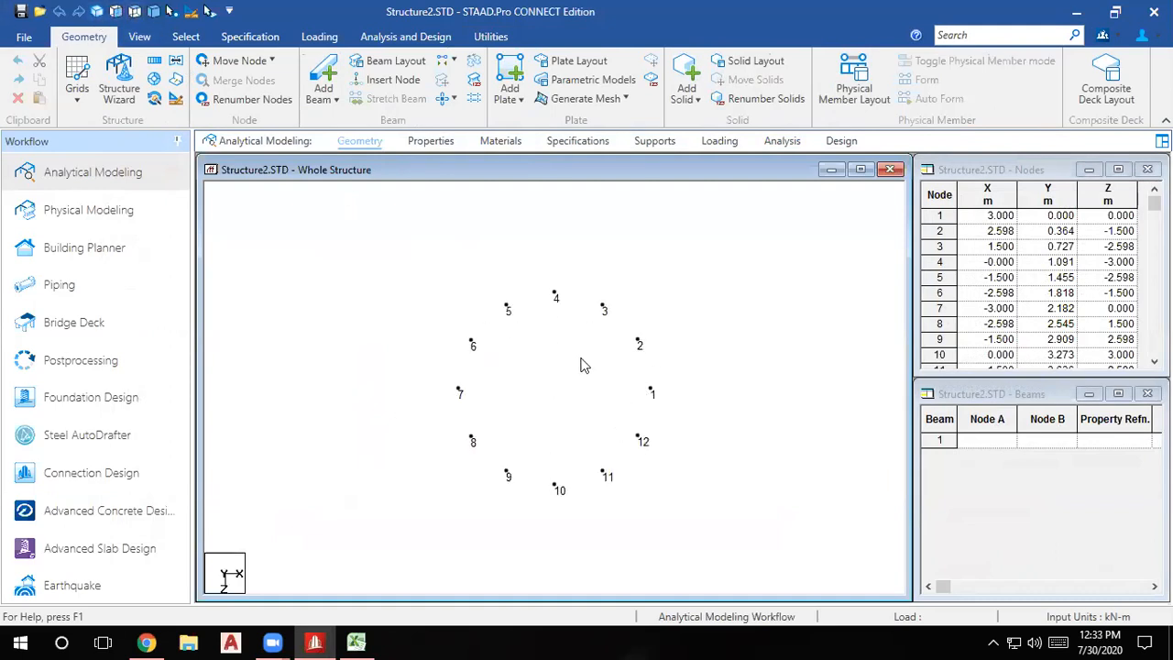
Start the beam snap grid and set the default linear grid to the X-Z plane.
{"action": "left_click", "coordinate": [79, 101]}
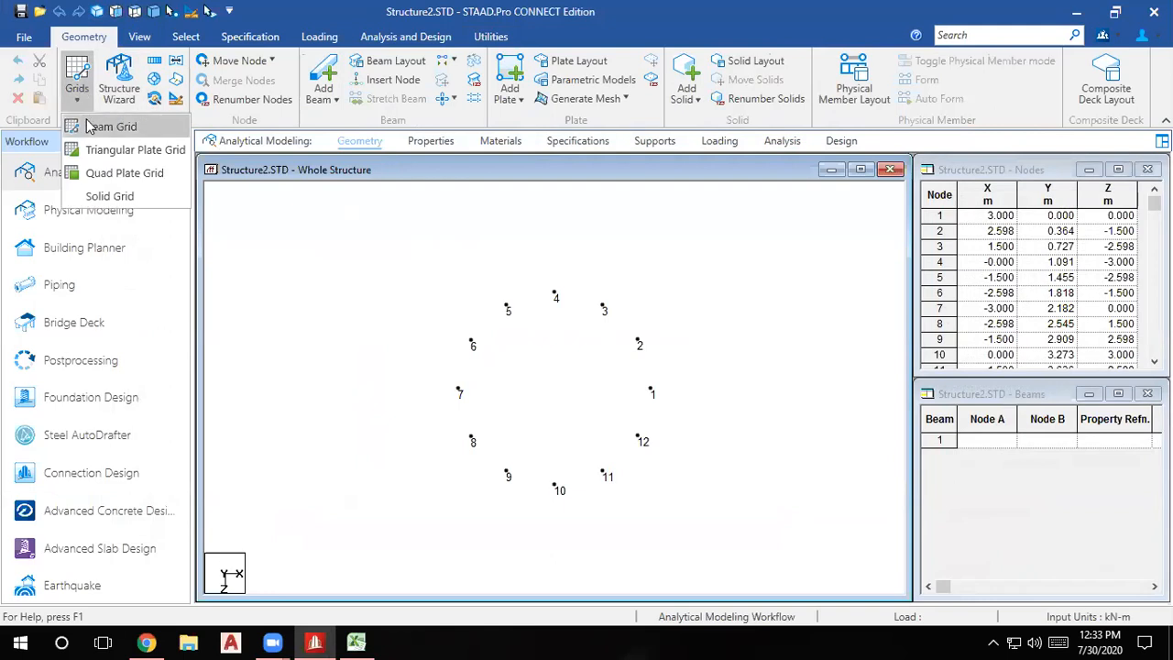
{"action": "left_click", "coordinate": [92, 127]}
{"action": "left_click", "coordinate": [1071, 503]}
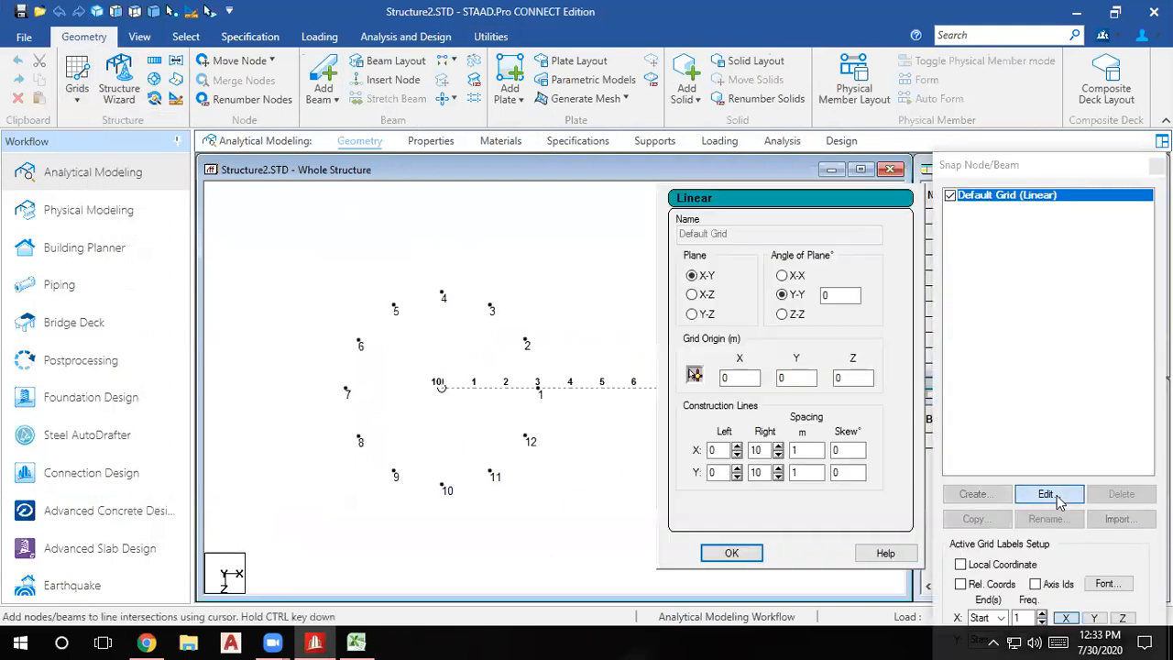
{"action": "left_click", "coordinate": [702, 293]}
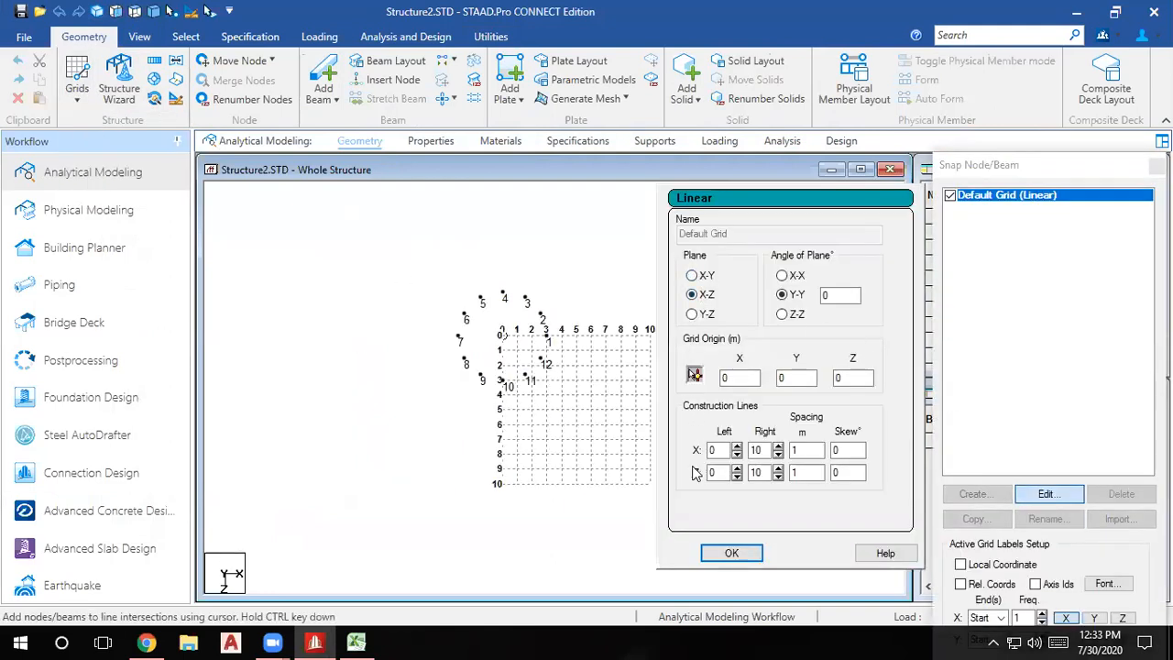
{"action": "left_click", "coordinate": [731, 552]}
Examine the ring of nodes against the X-Z grid, especially around node 1.
{"action": "scroll", "coordinate": [525, 341], "scroll_direction": "up", "scroll_amount": 1}
{"action": "scroll", "coordinate": [505, 332], "scroll_direction": "up", "scroll_amount": 4}
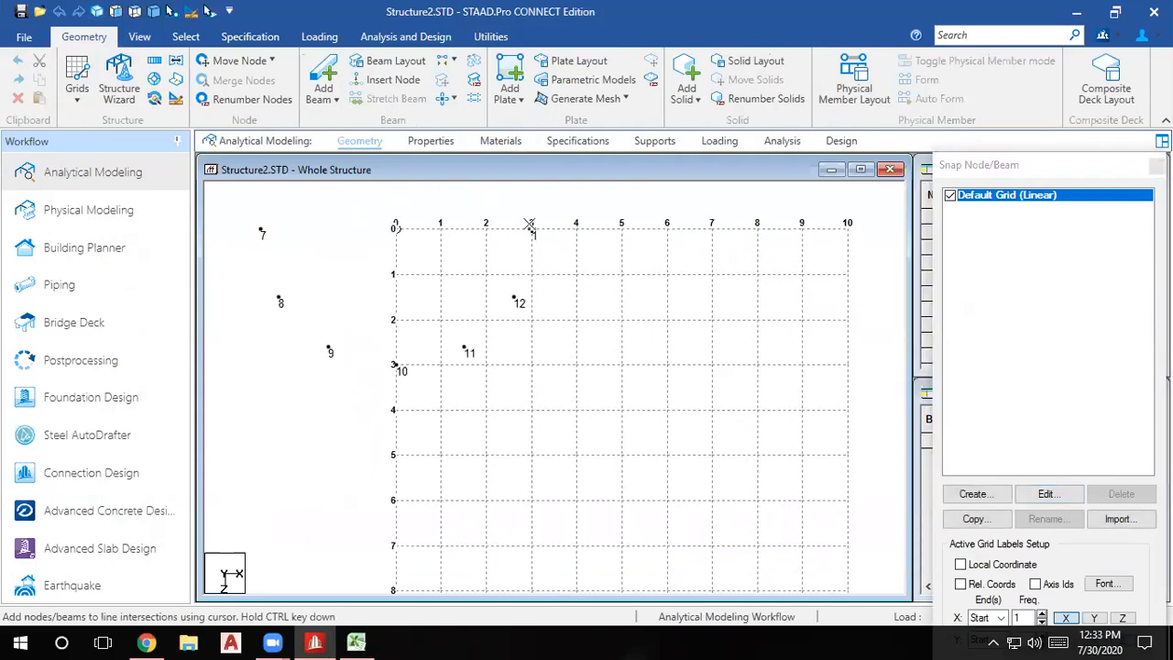
{"action": "scroll", "coordinate": [536, 257], "scroll_direction": "down", "scroll_amount": 1}
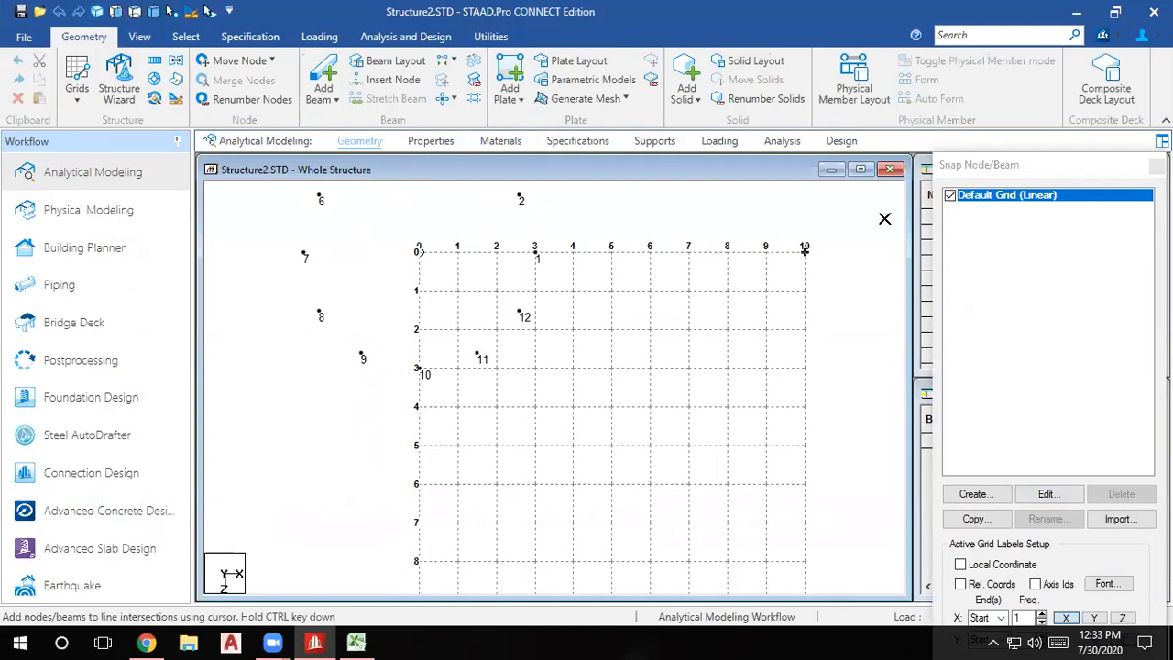
{"action": "scroll", "coordinate": [539, 260], "scroll_direction": "up", "scroll_amount": 1}
{"action": "scroll", "coordinate": [545, 265], "scroll_direction": "down", "scroll_amount": 2}
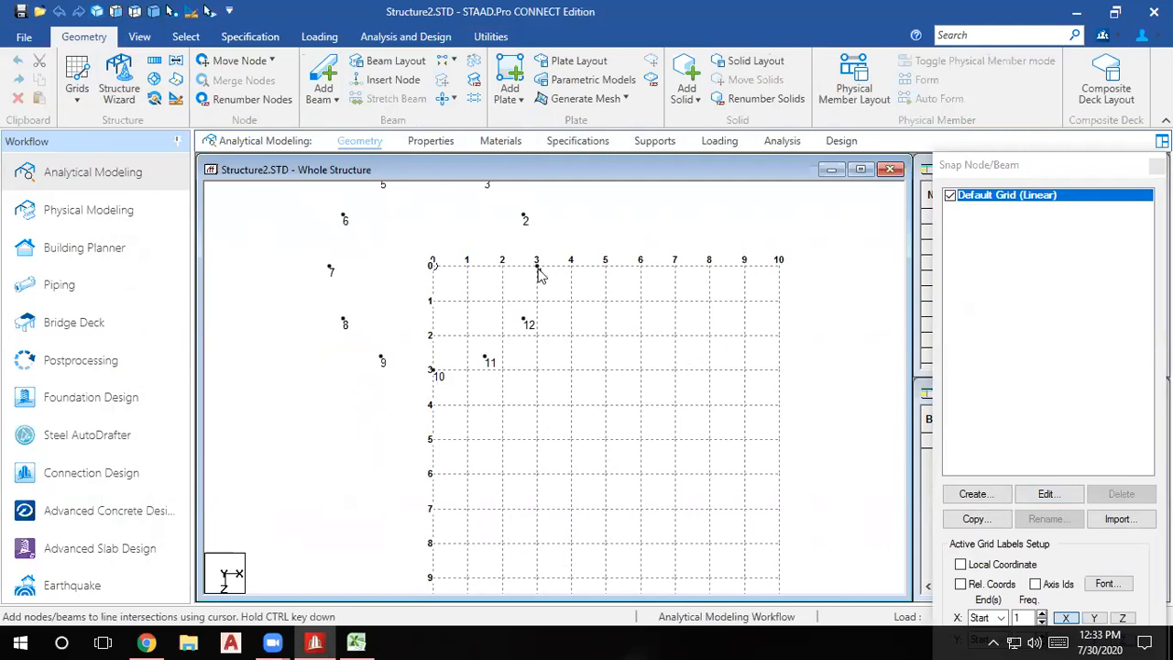
{"action": "scroll", "coordinate": [539, 275], "scroll_direction": "down", "scroll_amount": 1}
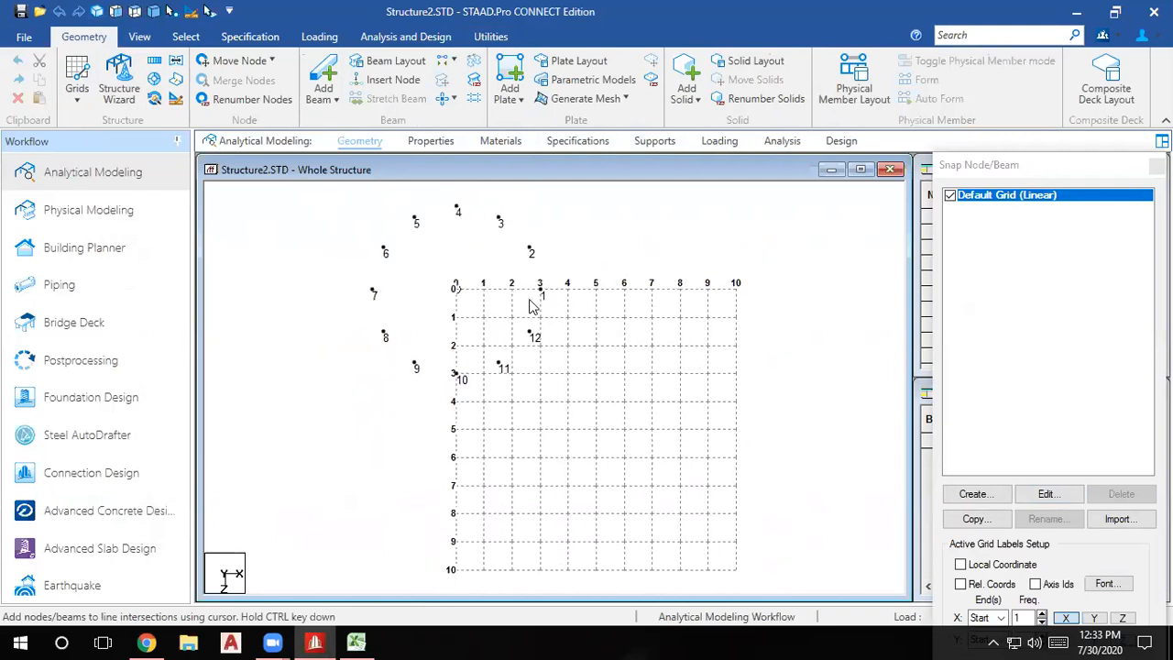
{"action": "scroll", "coordinate": [532, 339], "scroll_direction": "up", "scroll_amount": 1}
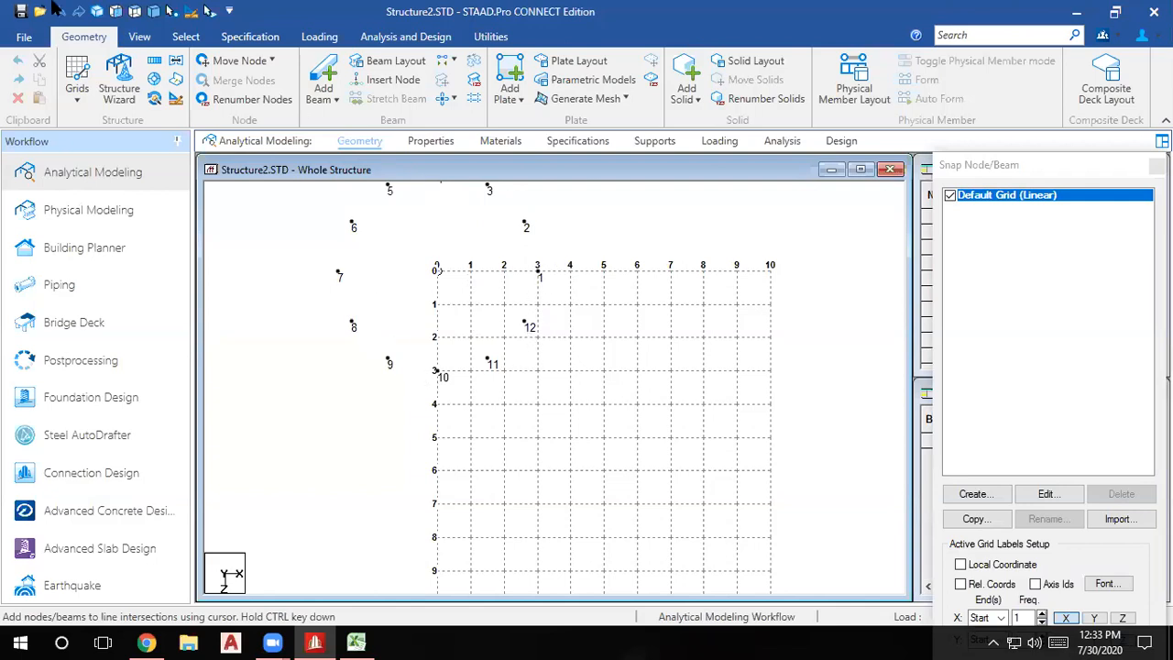
View the nodes in front elevation and set the default linear grid to the X-Y plane.
{"action": "left_click", "coordinate": [113, 12]}
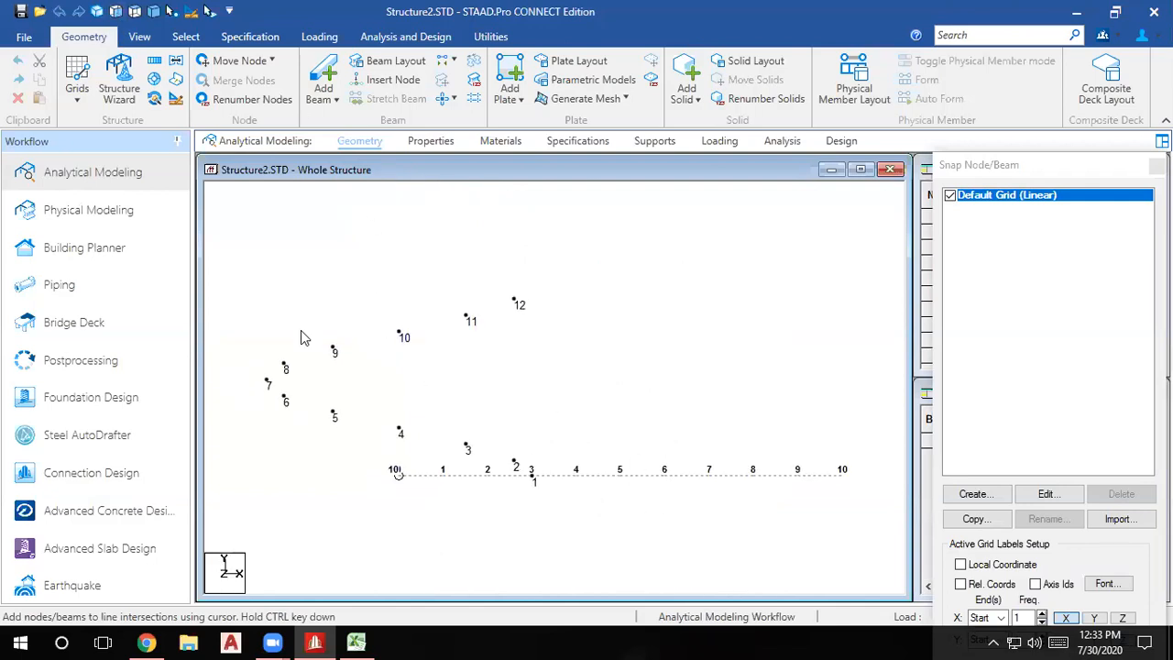
{"action": "left_click", "coordinate": [1045, 494]}
{"action": "left_click", "coordinate": [692, 275]}
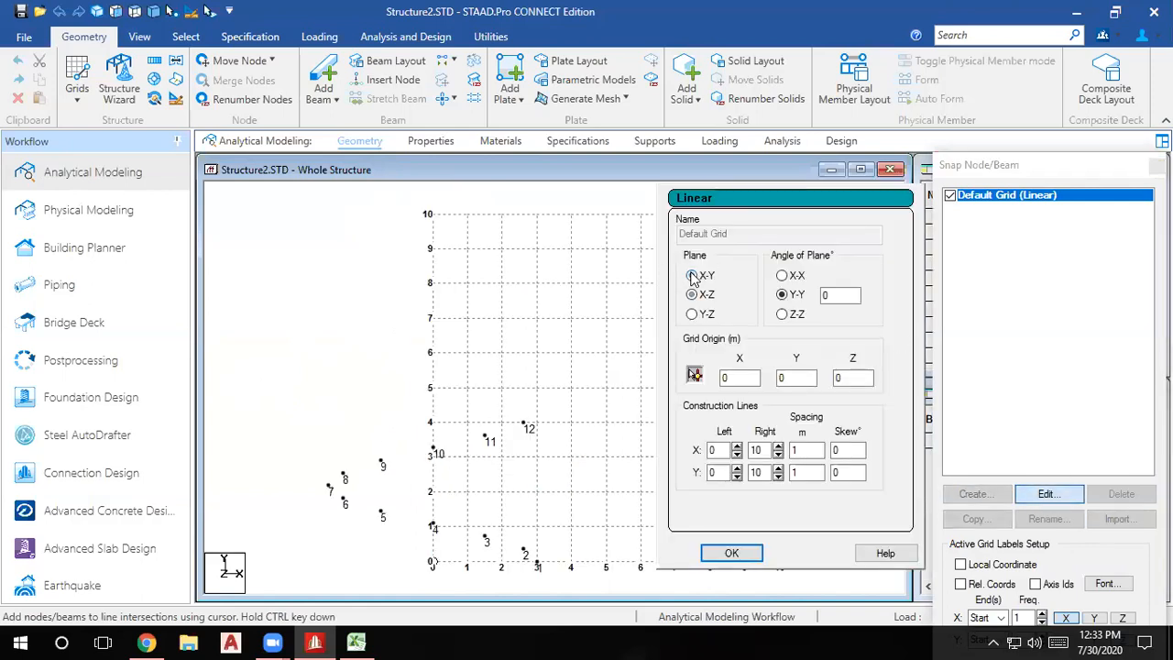
{"action": "left_click", "coordinate": [731, 555]}
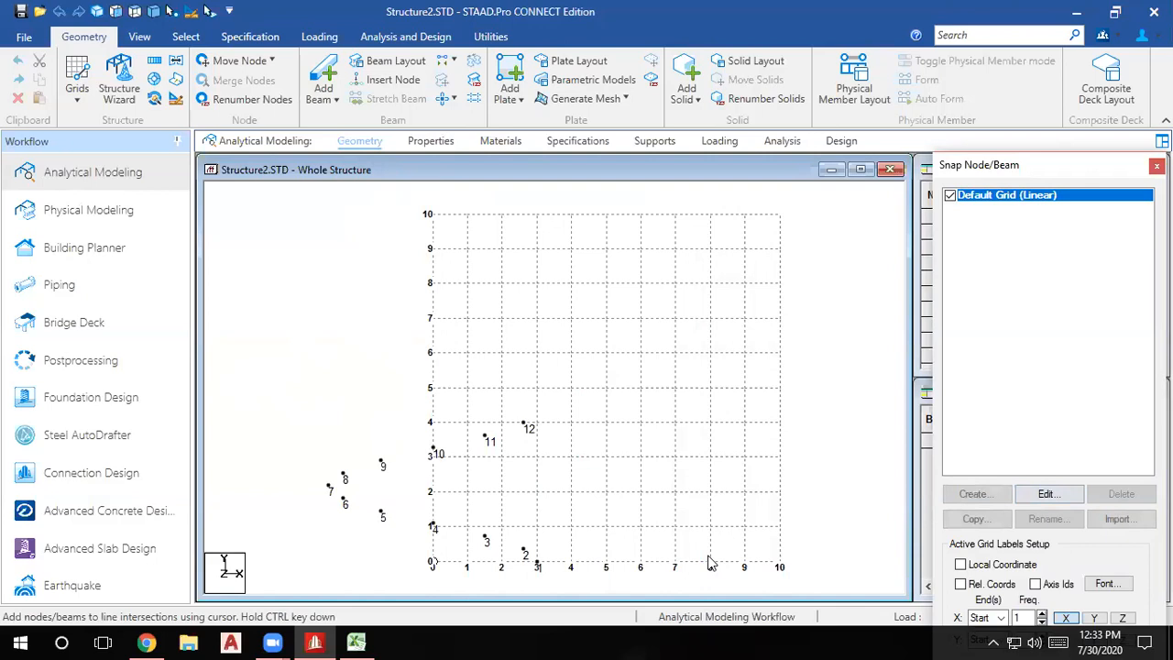
{"action": "scroll", "coordinate": [553, 572], "scroll_direction": "up", "scroll_amount": 2}
{"action": "middle_click_drag", "start_coordinate": [506, 503], "coordinate": [550, 342]}
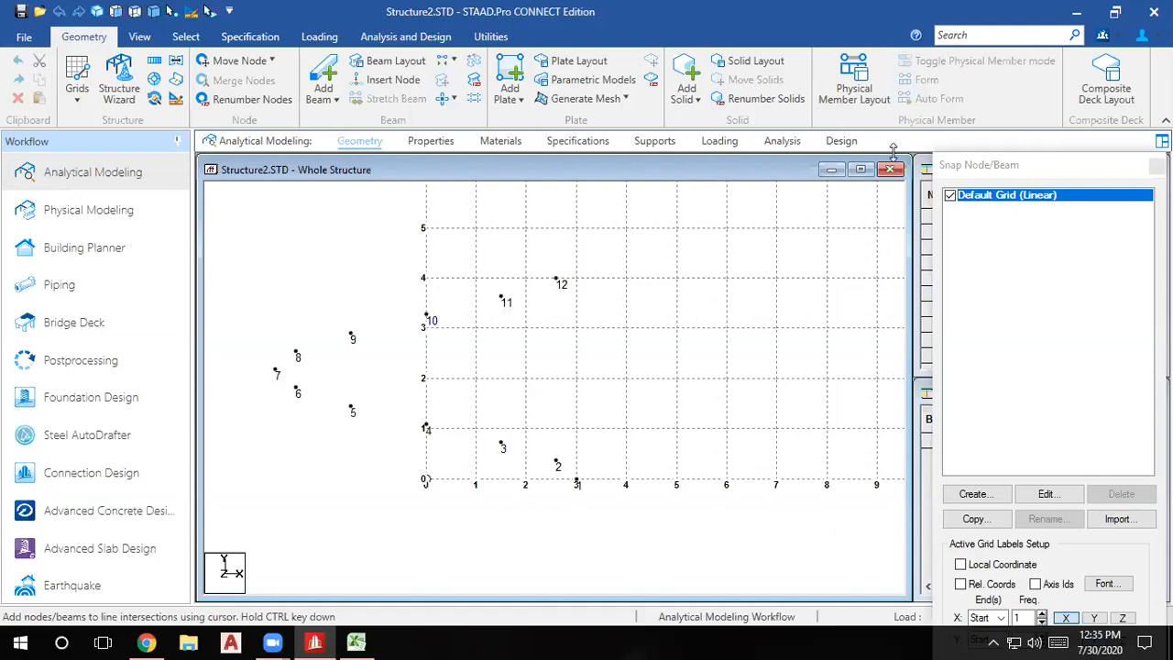
Examine the ring of nodes in plan along the Y axis.
{"action": "left_click", "coordinate": [136, 11]}
{"action": "scroll", "coordinate": [636, 328], "scroll_direction": "down", "scroll_amount": 3}
{"action": "middle_click_drag", "start_coordinate": [636, 330], "coordinate": [636, 429]}
{"action": "scroll", "coordinate": [584, 309], "scroll_direction": "up", "scroll_amount": 2}
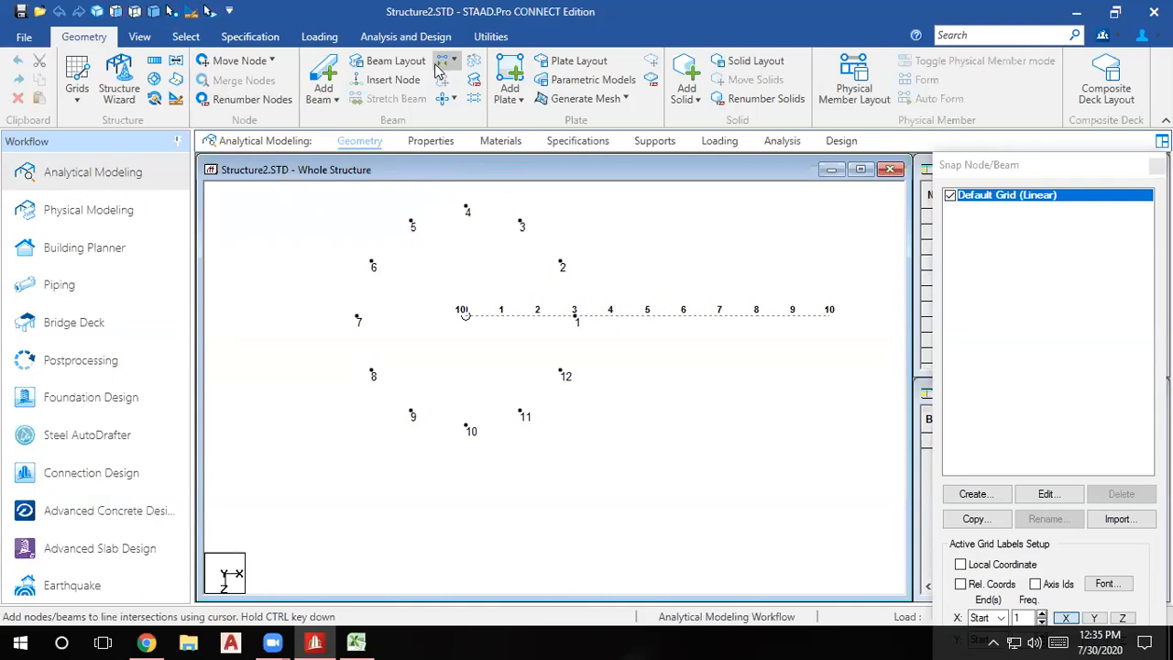
Open the model's command file and insert an empty line below the cylindrical joint coordinate entry.
{"action": "left_click", "coordinate": [489, 36]}
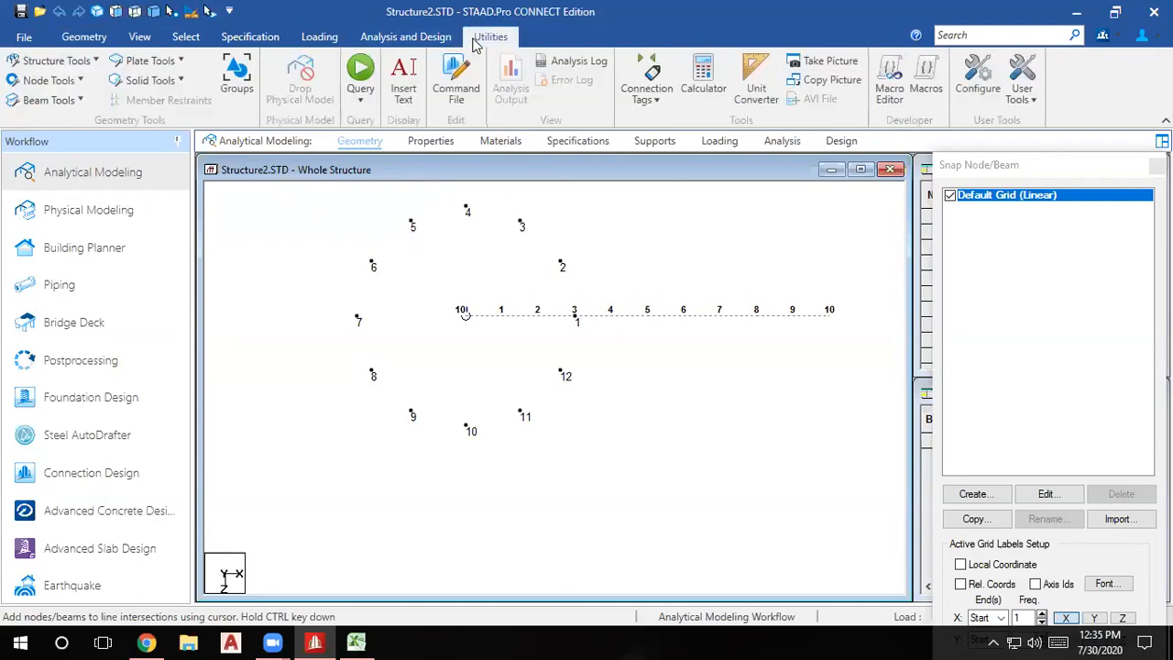
{"action": "left_click", "coordinate": [453, 94]}
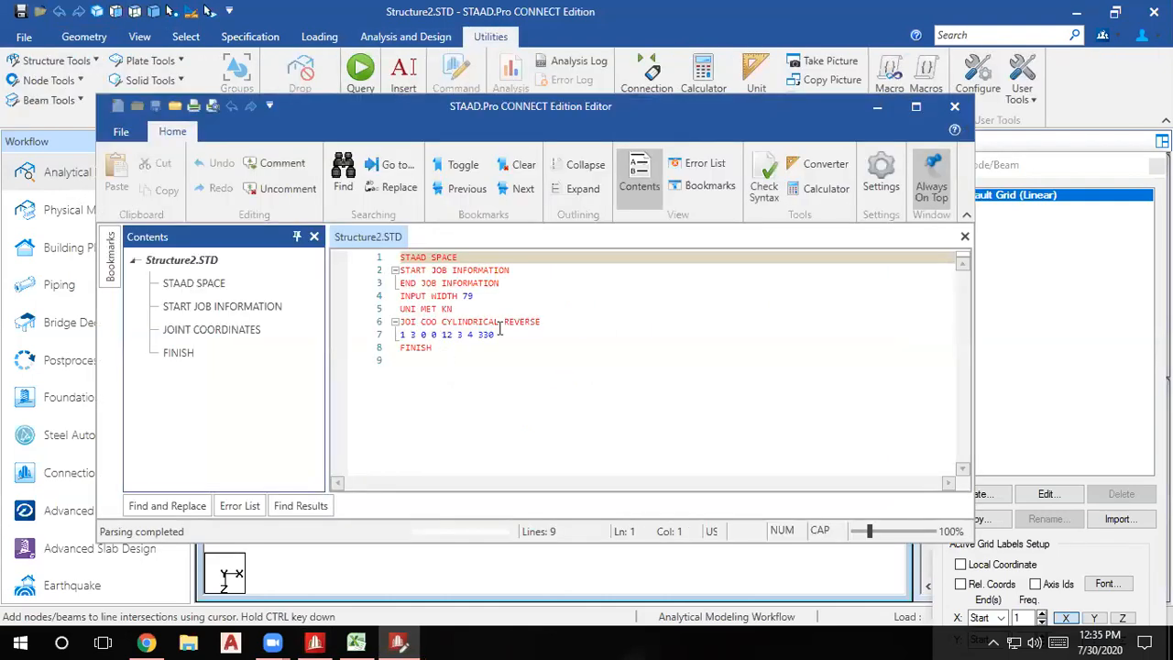
{"action": "left_click", "coordinate": [496, 335]}
{"action": "key", "text": "Return"}
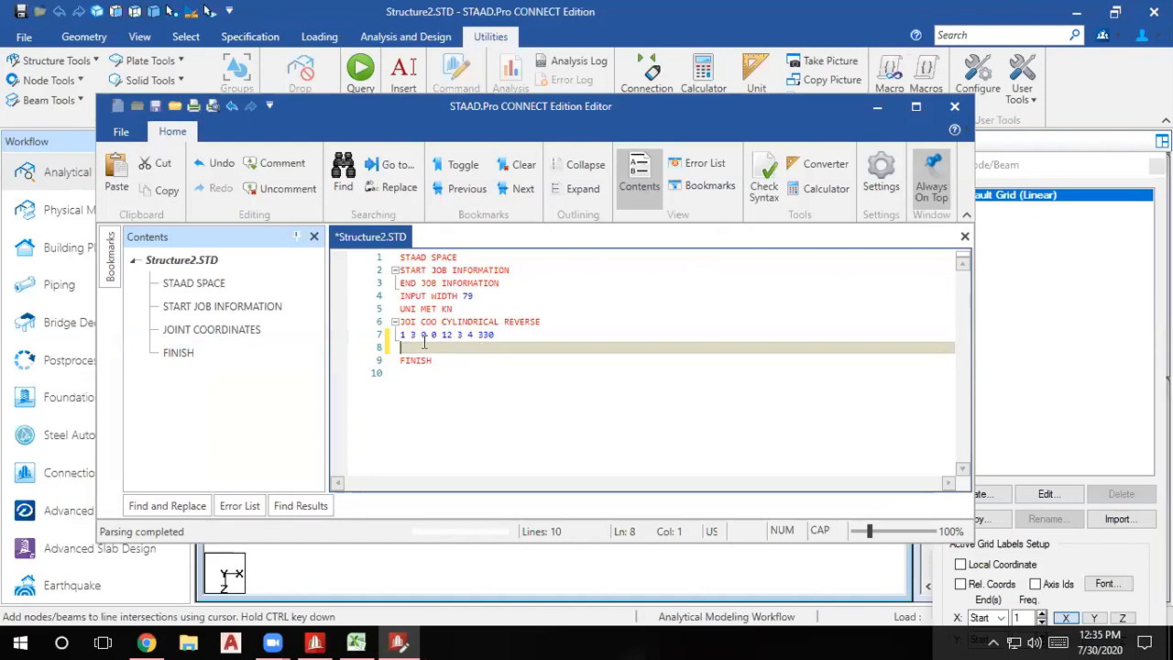
{"action": "left_click", "coordinate": [876, 108]}
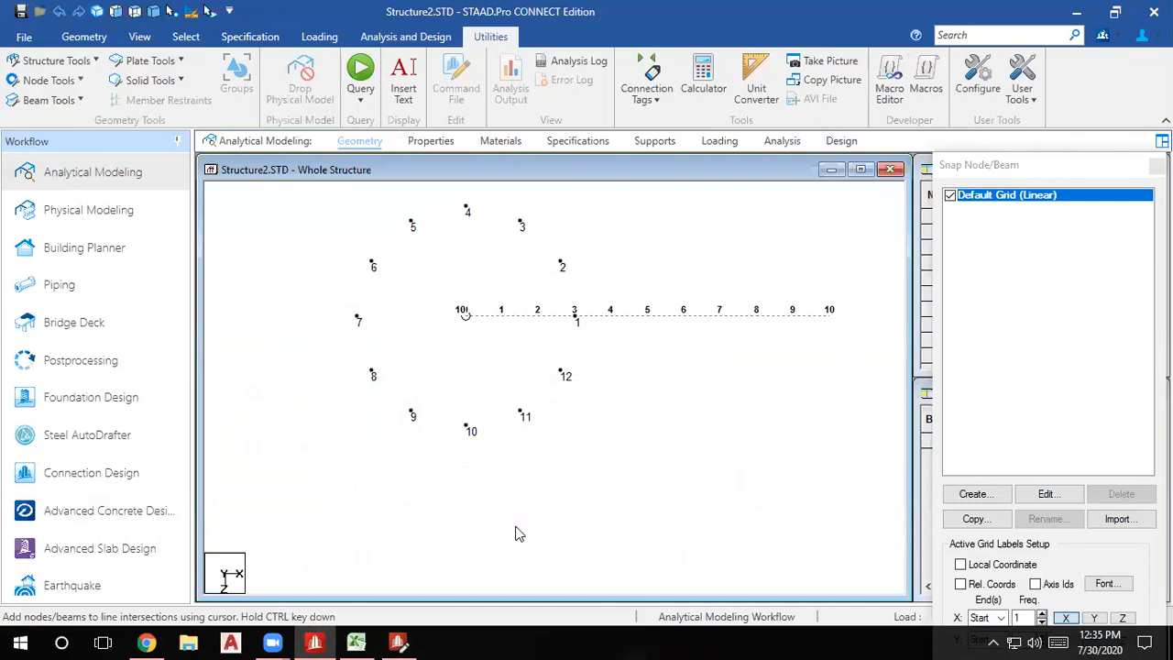
{"action": "left_click", "coordinate": [398, 642]}
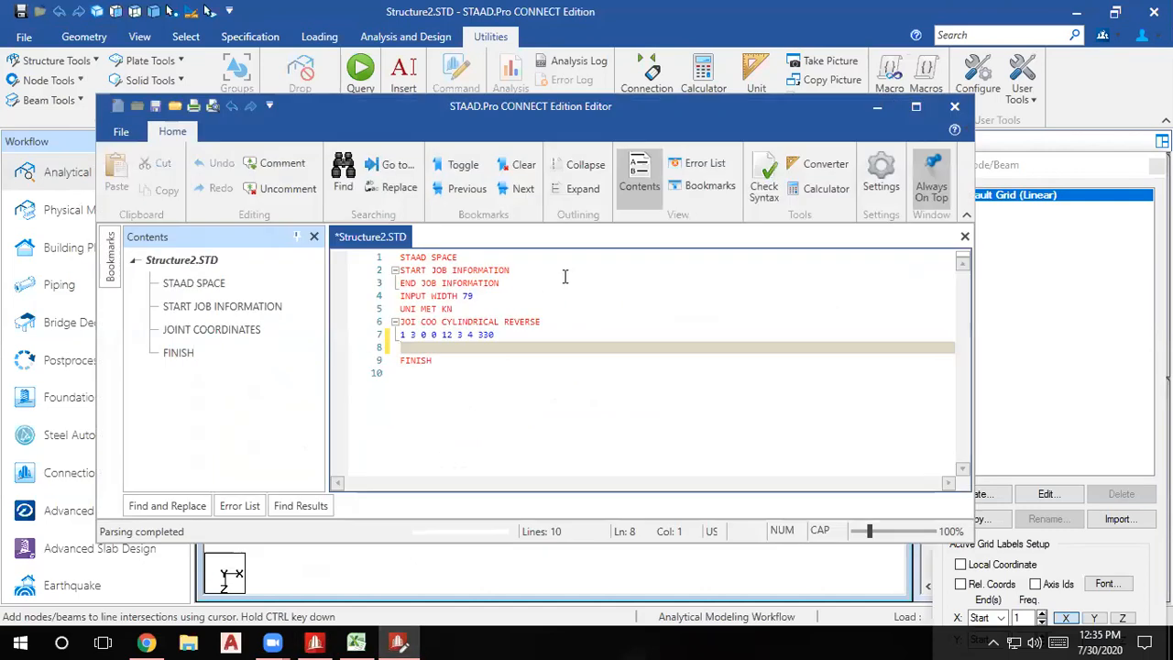
{"action": "left_click", "coordinate": [409, 350]}
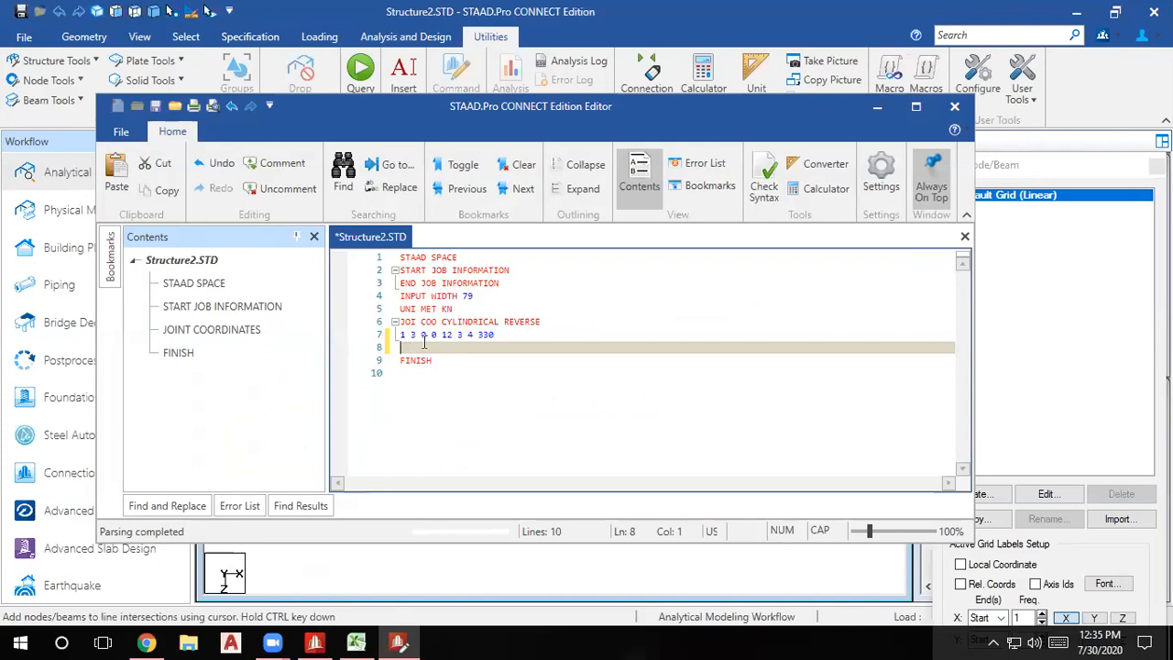
{"action": "double_click", "coordinate": [445, 333]}
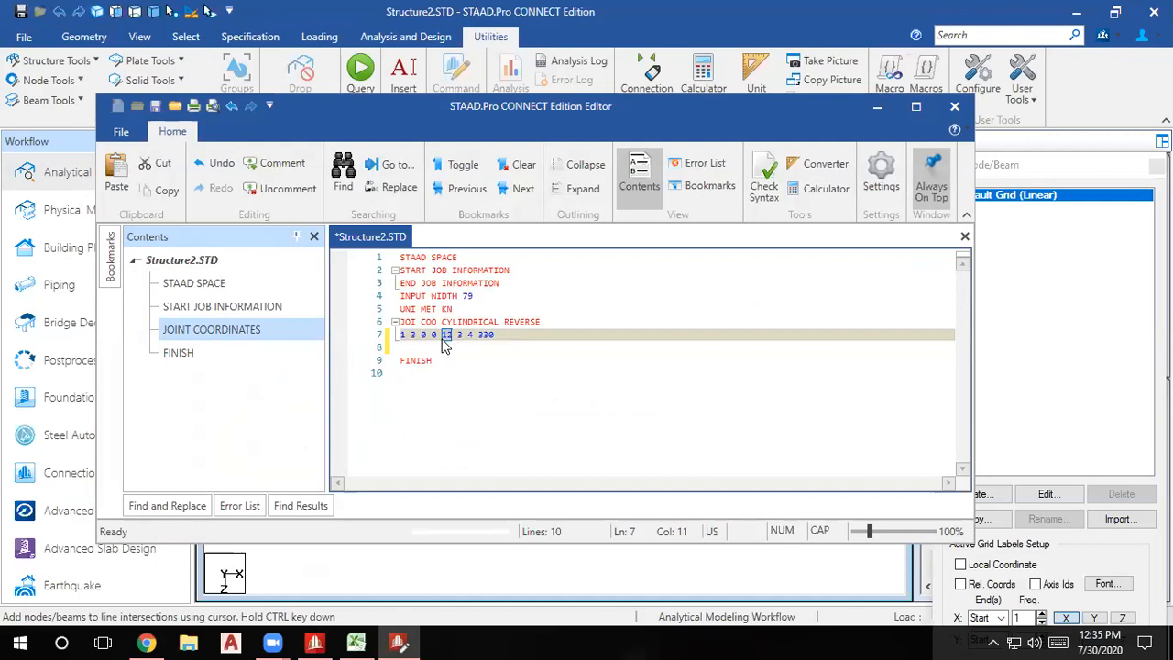
{"action": "left_click", "coordinate": [409, 346]}
{"action": "type", "text": "13"}
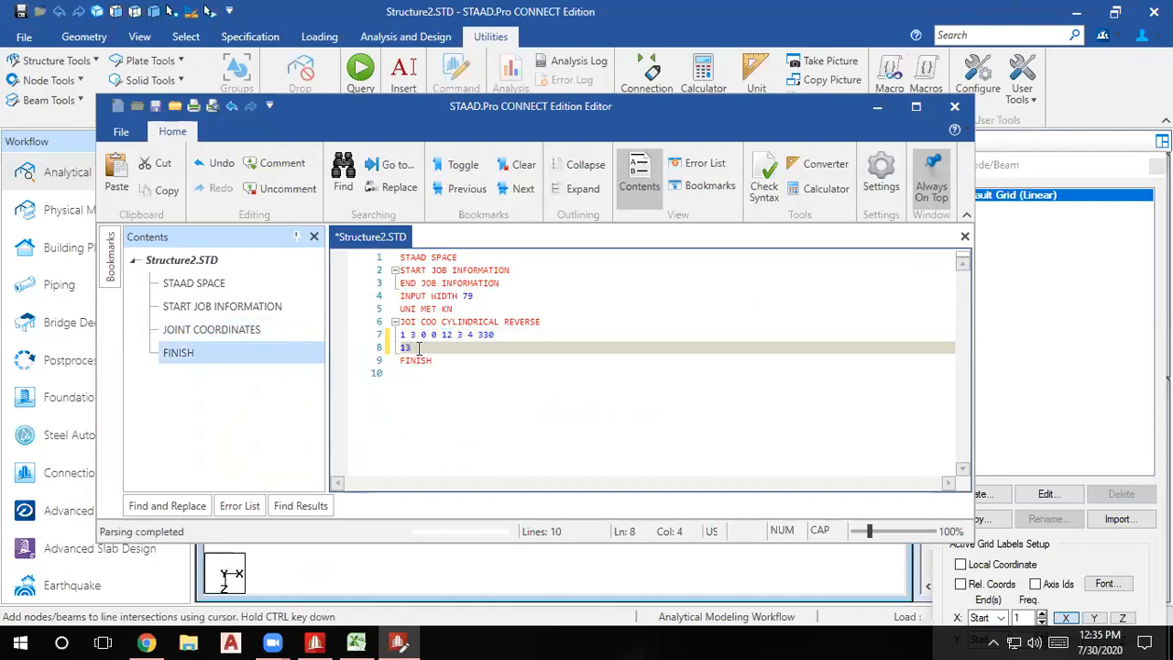
{"action": "type", "text": " 5"}
{"action": "type", "text": "0 0"}
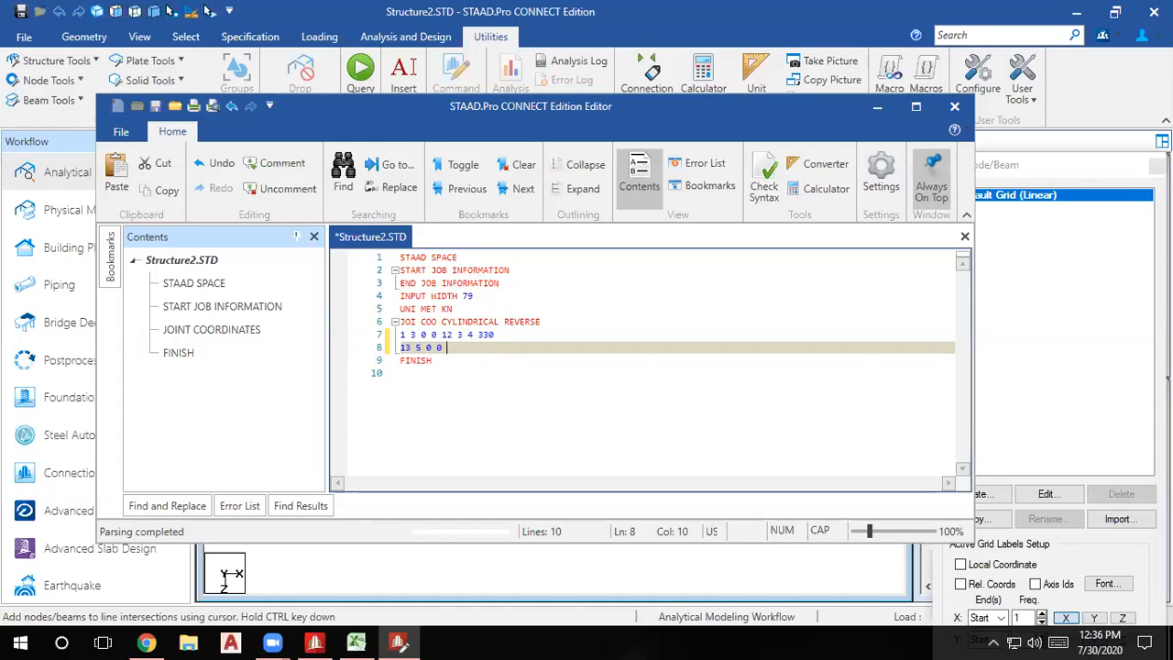
{"action": "type", "text": "24"}
{"action": "type", "text": "5 "}
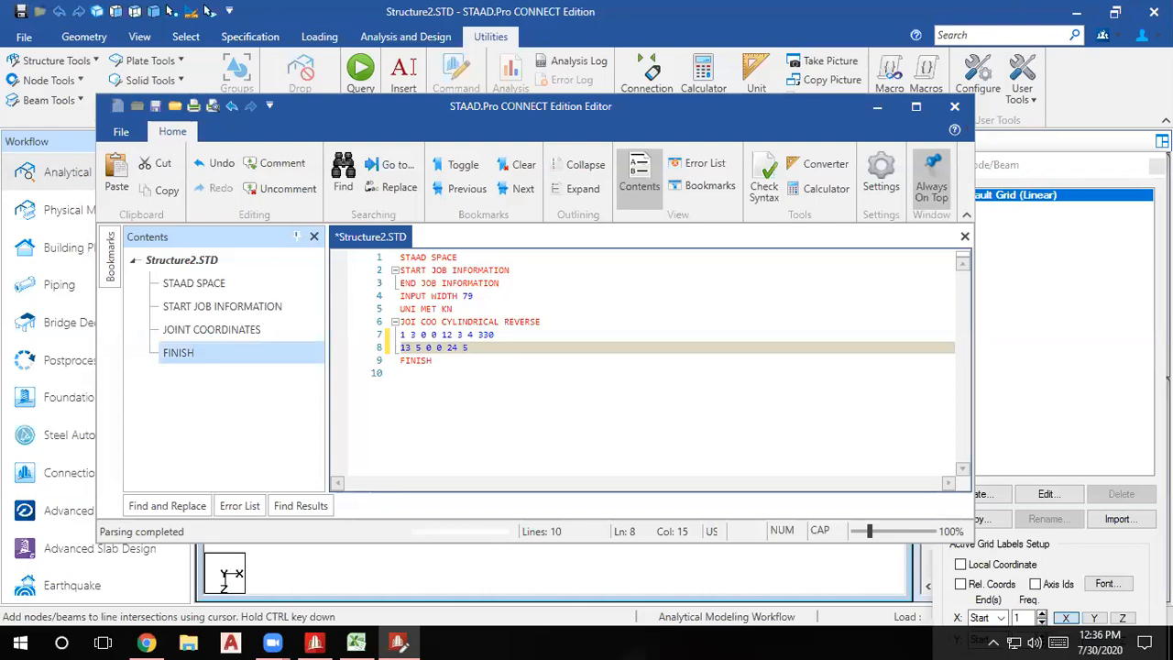
{"action": "type", "text": "4 "}
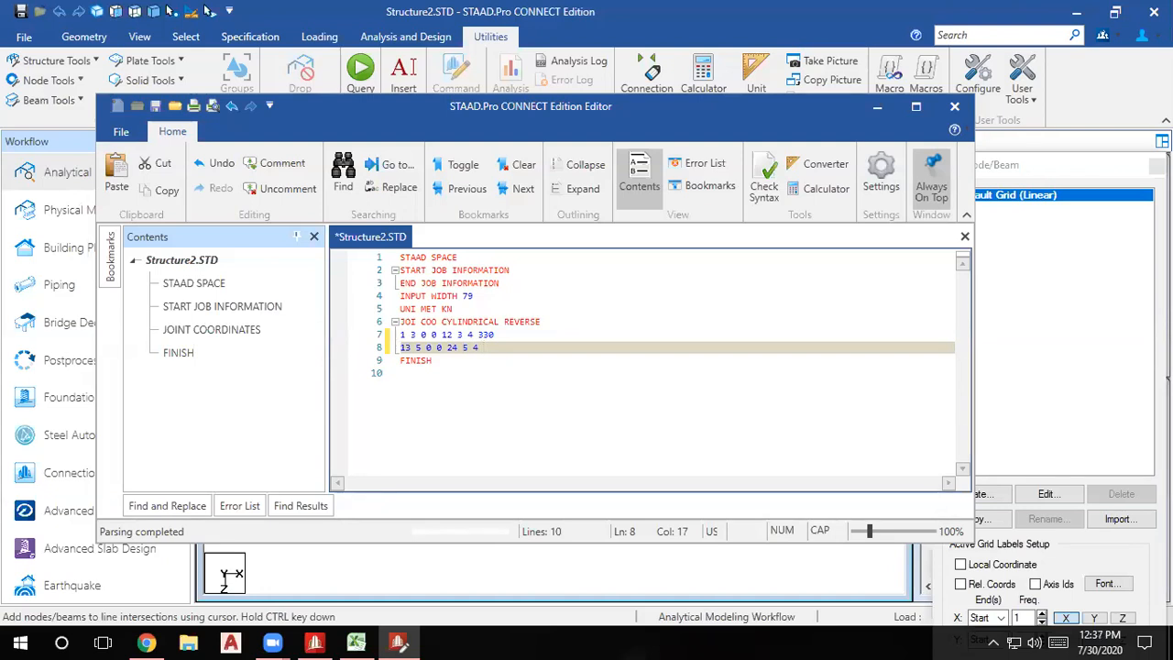
{"action": "type", "text": "330"}
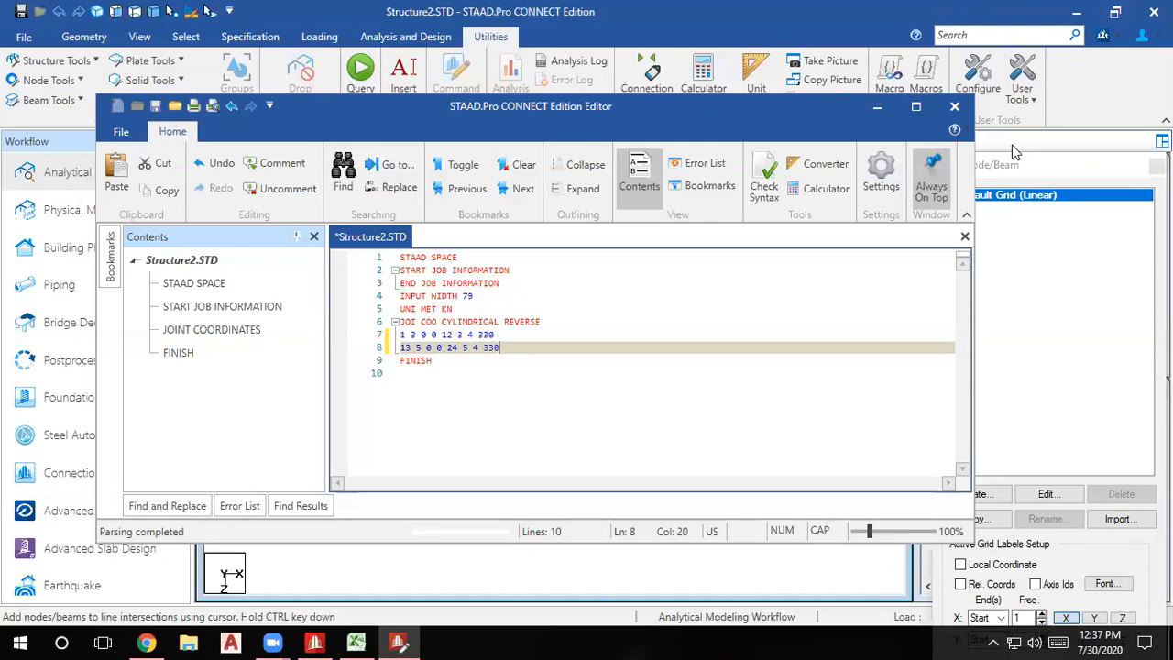
Save the command file changes, close the editor and view both rings of nodes in plan along the Y axis.
{"action": "left_click", "coordinate": [955, 128]}
{"action": "left_click", "coordinate": [955, 108]}
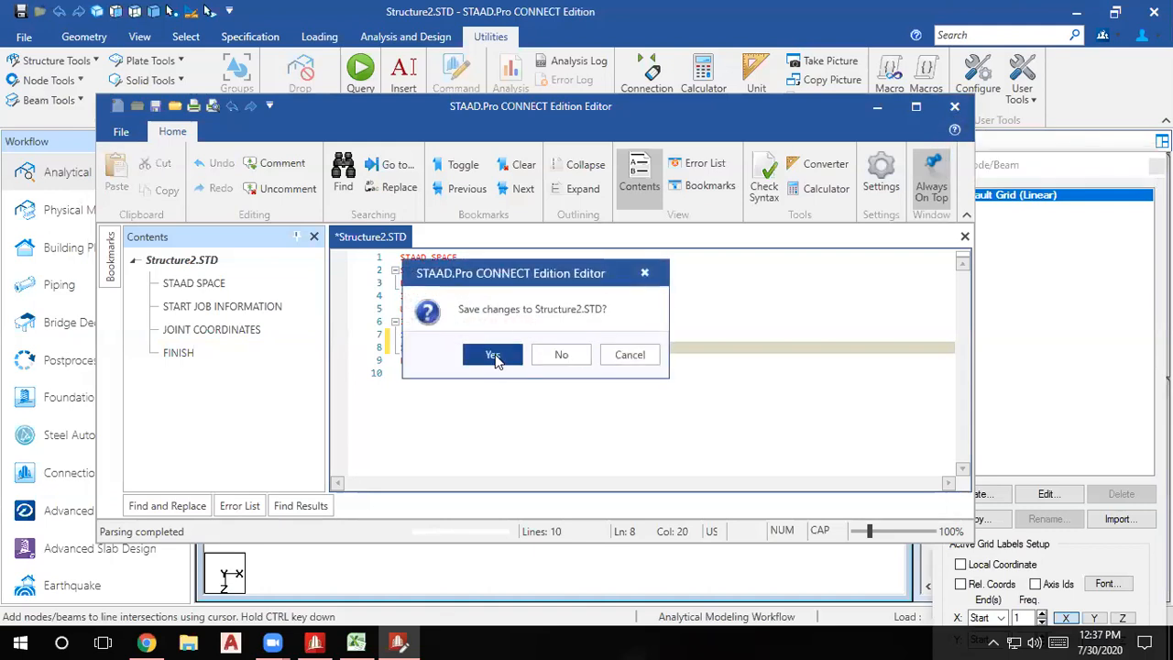
{"action": "left_click", "coordinate": [493, 355]}
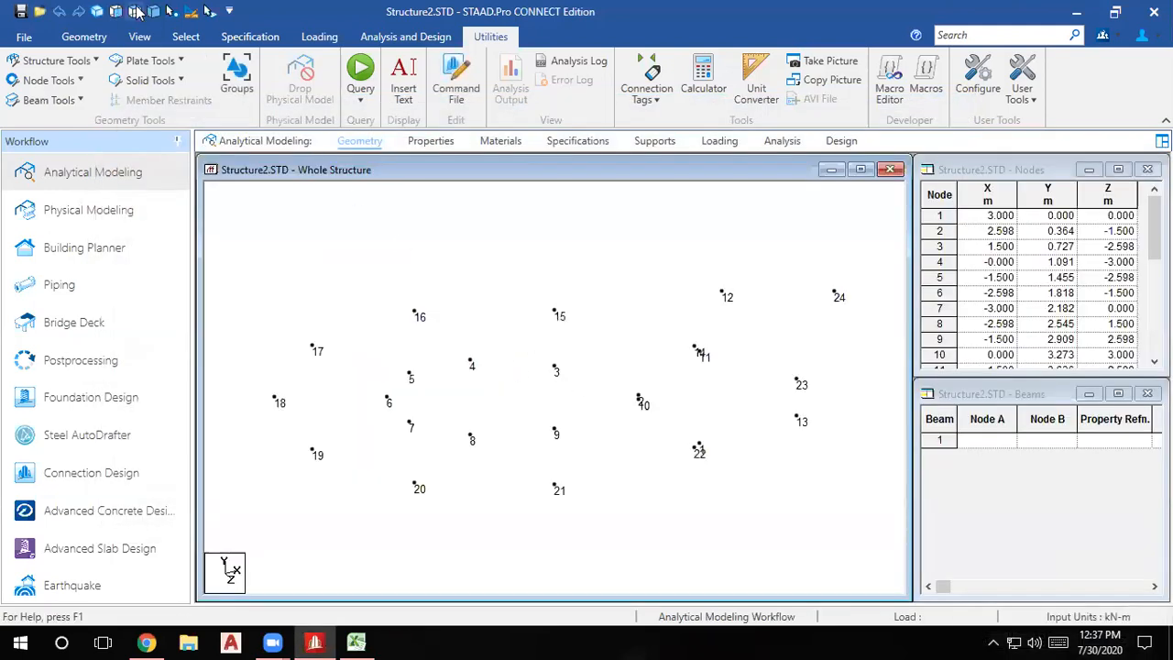
{"action": "left_click", "coordinate": [135, 11]}
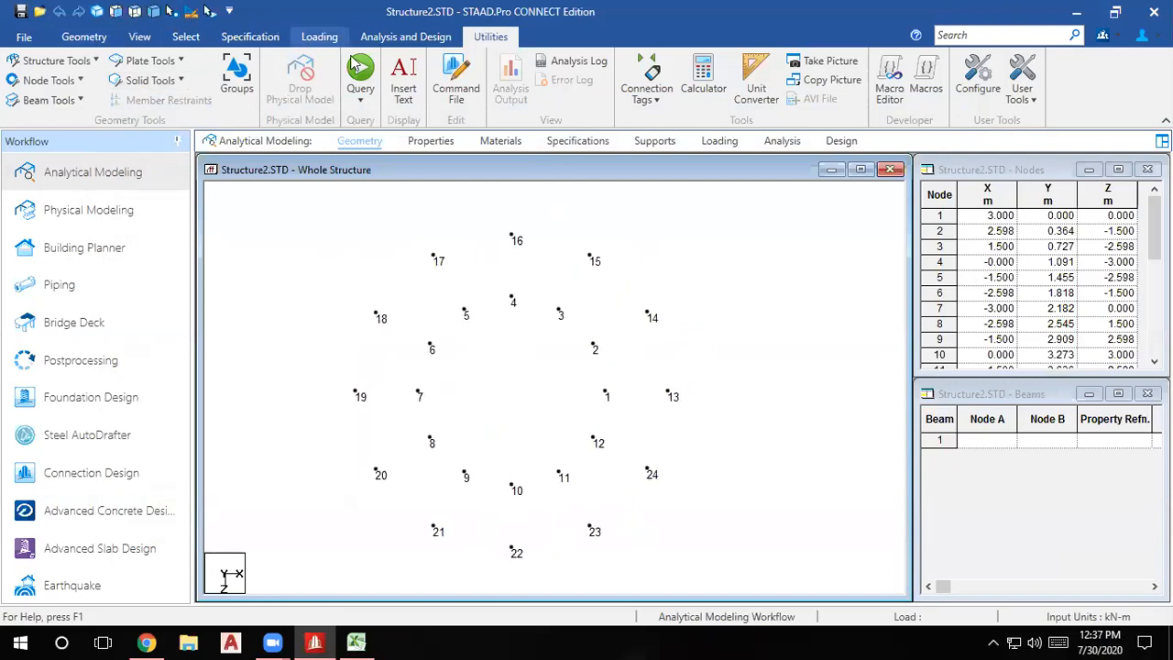
Generate a quadrilateral plate mesh over the panel bounded by nodes 1, 2, 14 and 13.
{"action": "left_click", "coordinate": [73, 37]}
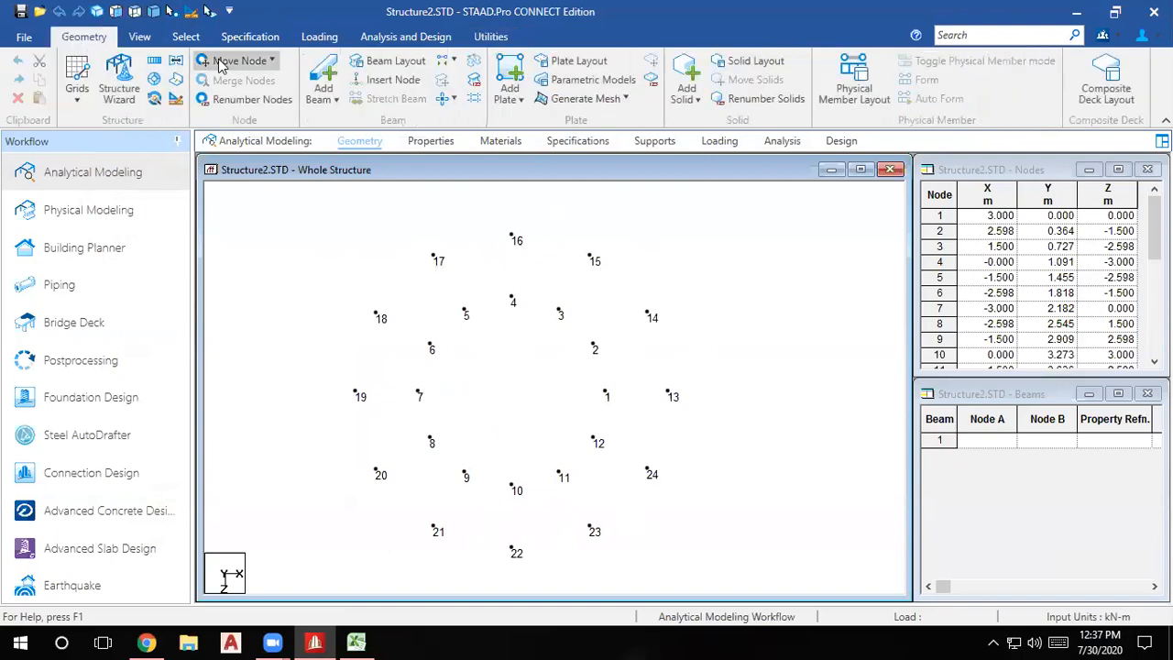
{"action": "left_click", "coordinate": [596, 99]}
{"action": "left_click", "coordinate": [586, 123]}
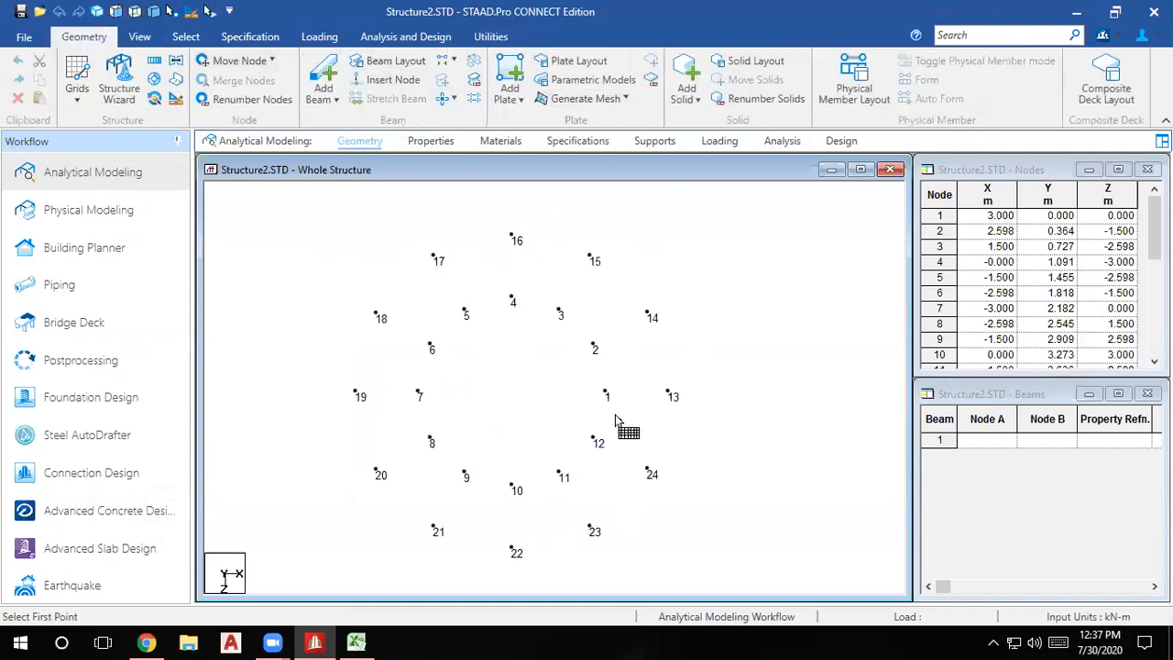
{"action": "left_click", "coordinate": [605, 394]}
{"action": "left_click", "coordinate": [595, 348]}
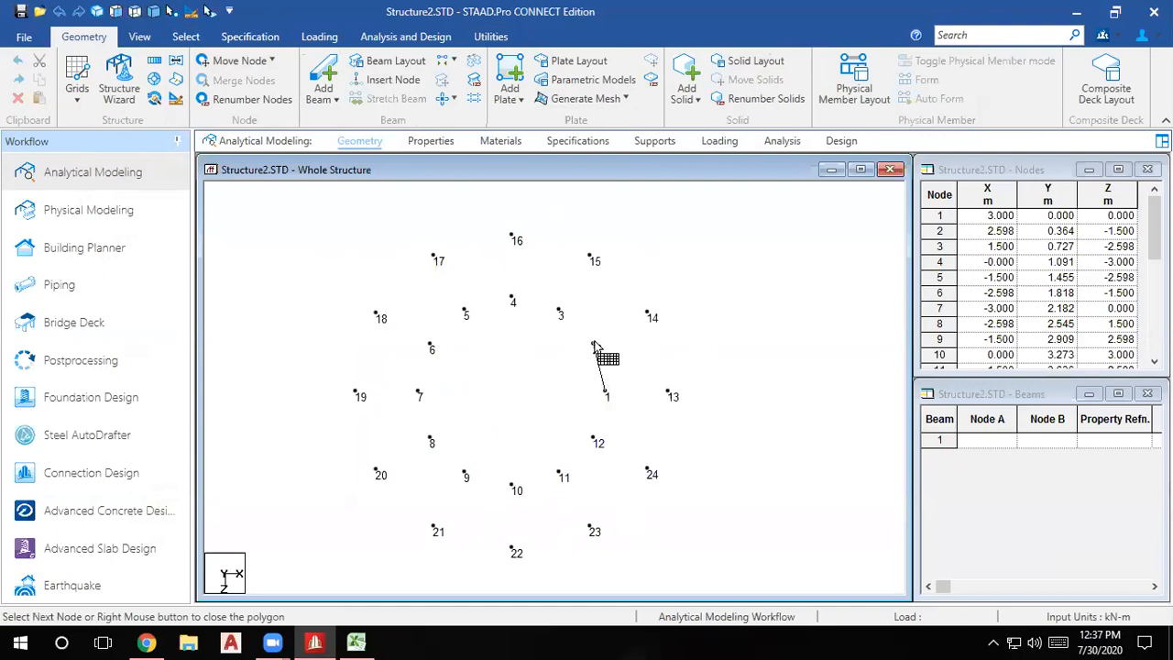
{"action": "left_click", "coordinate": [647, 313]}
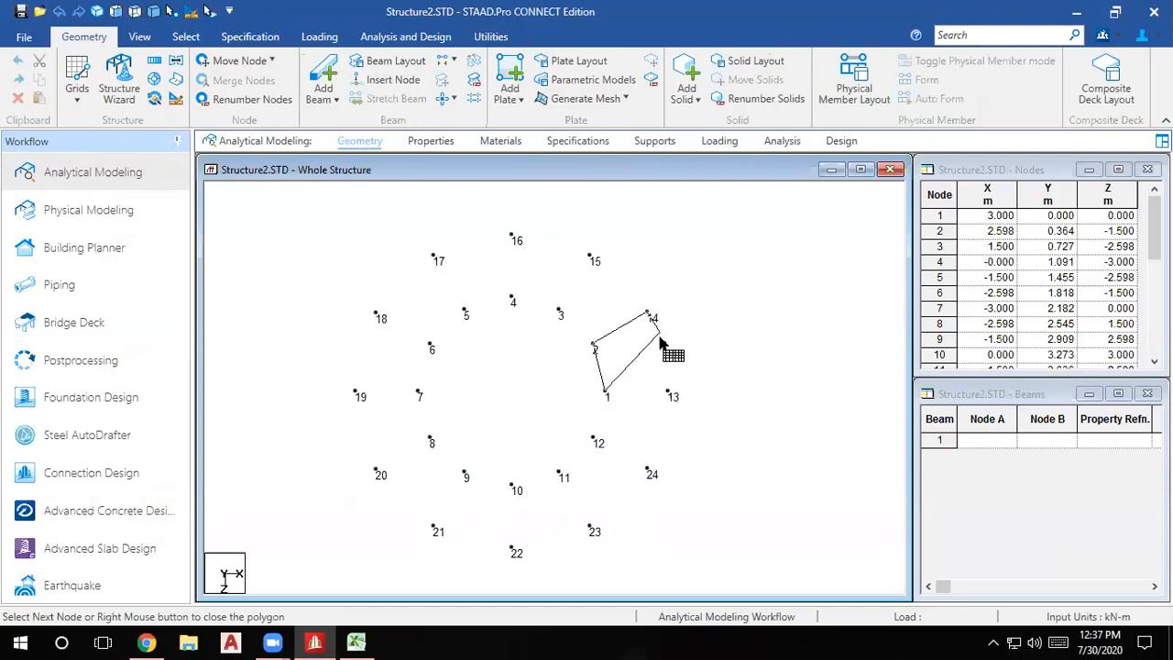
{"action": "left_click", "coordinate": [673, 395]}
{"action": "left_click", "coordinate": [606, 395]}
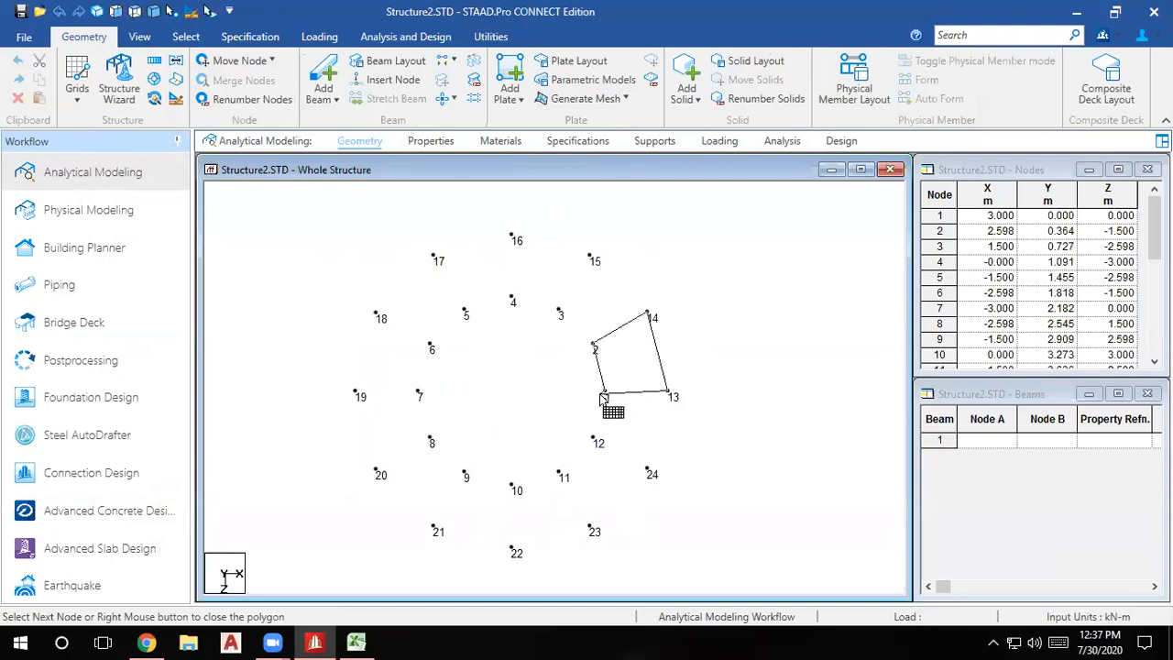
{"action": "left_click", "coordinate": [580, 332]}
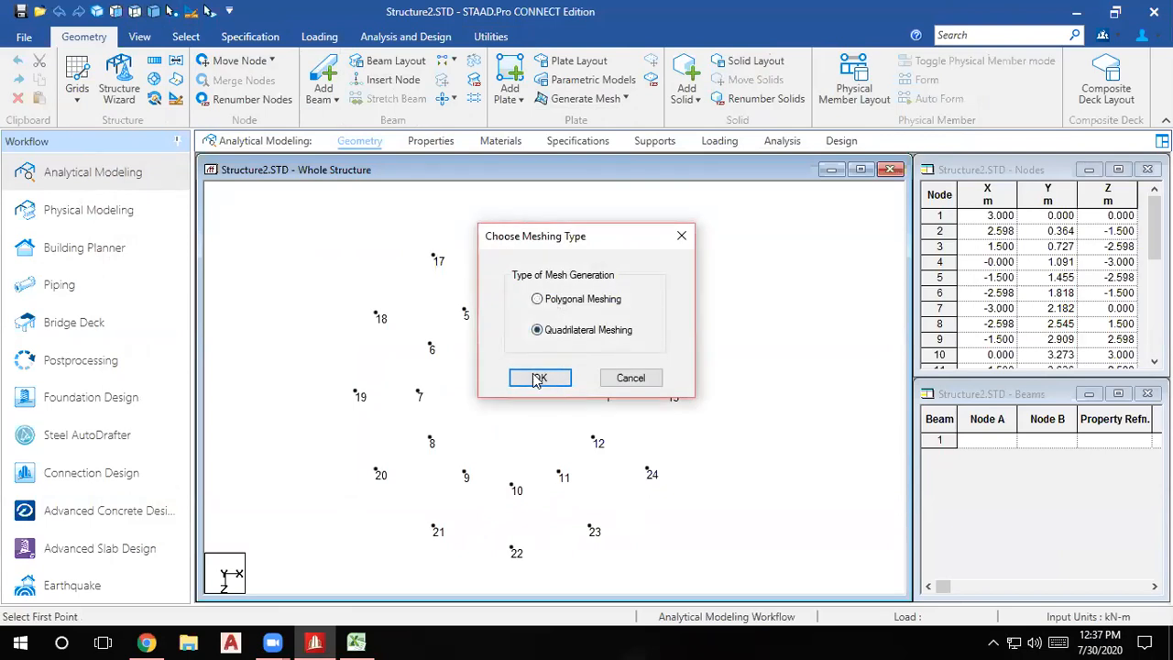
{"action": "left_click", "coordinate": [540, 377]}
{"action": "left_click", "coordinate": [691, 397]}
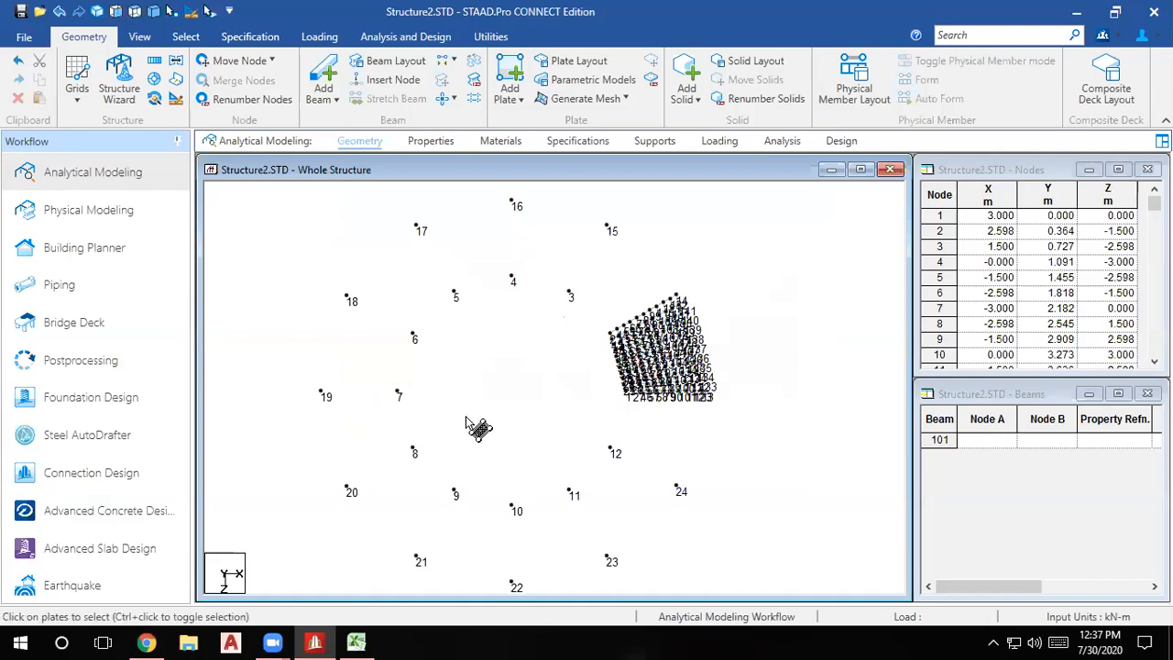
Hide the node numbers in the plan view.
{"action": "key", "text": "shift+n"}
{"action": "scroll", "coordinate": [513, 363], "scroll_direction": "up", "scroll_amount": 1}
{"action": "middle_click_drag", "start_coordinate": [519, 367], "coordinate": [518, 430]}
Generate a quadrilateral mesh over the panel bounded by nodes 2, 3, 15 and 14, with 10 divisions per side.
{"action": "left_click", "coordinate": [606, 102]}
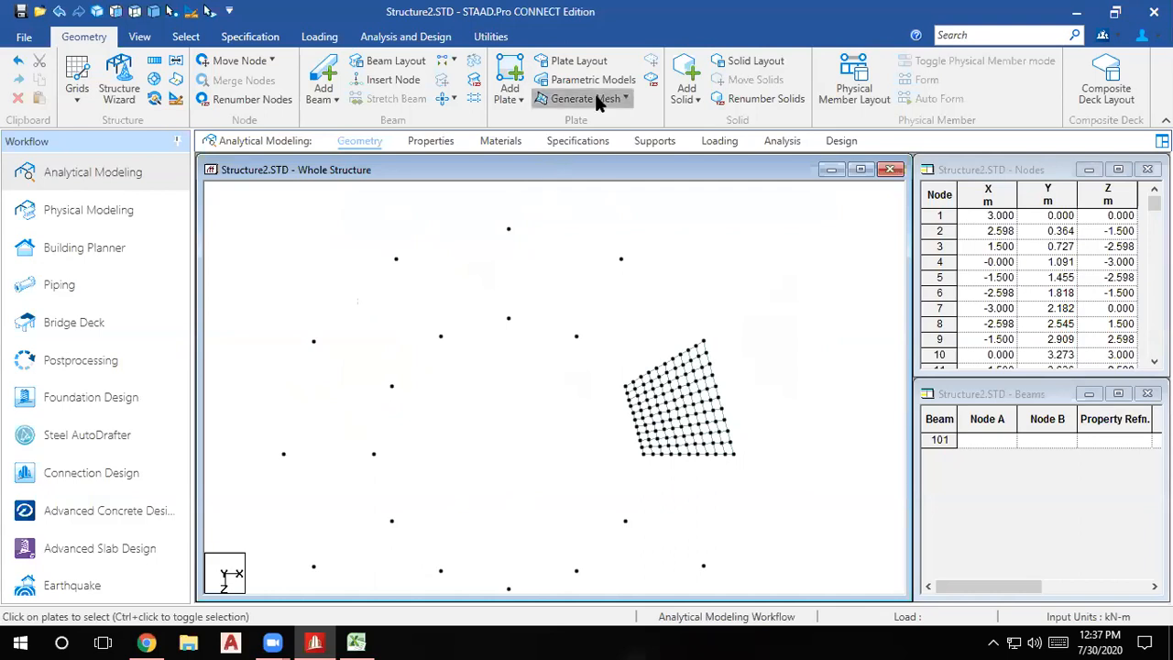
{"action": "left_click", "coordinate": [596, 193]}
{"action": "left_click", "coordinate": [626, 386]}
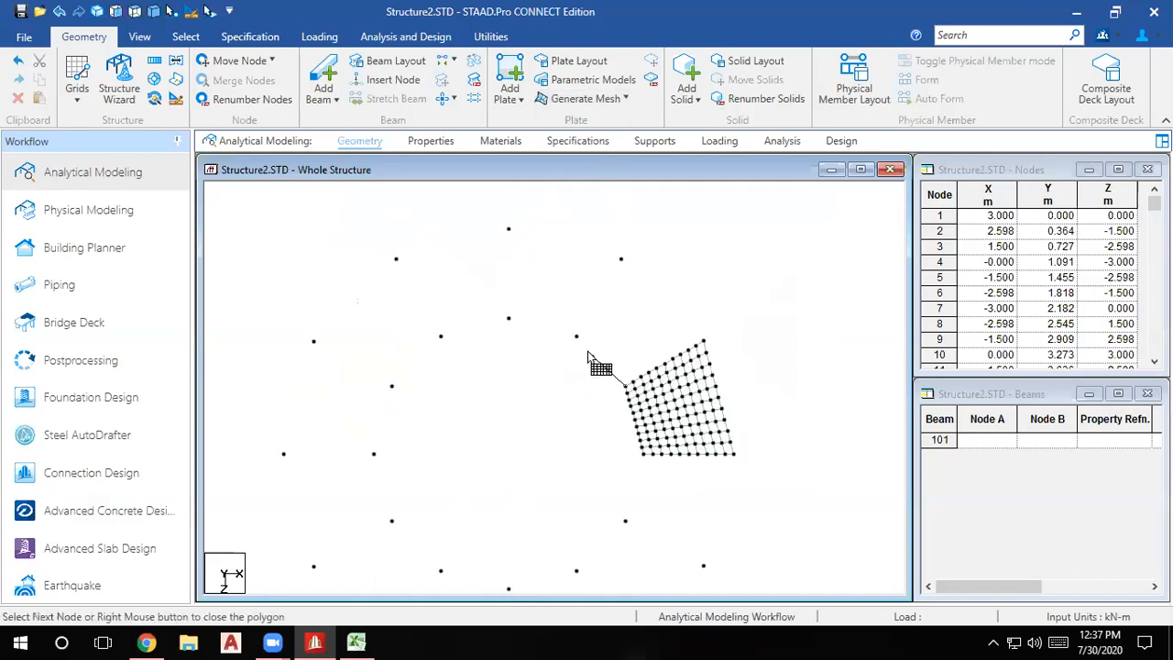
{"action": "left_click", "coordinate": [577, 337]}
{"action": "left_click", "coordinate": [622, 259]}
{"action": "left_click", "coordinate": [704, 341]}
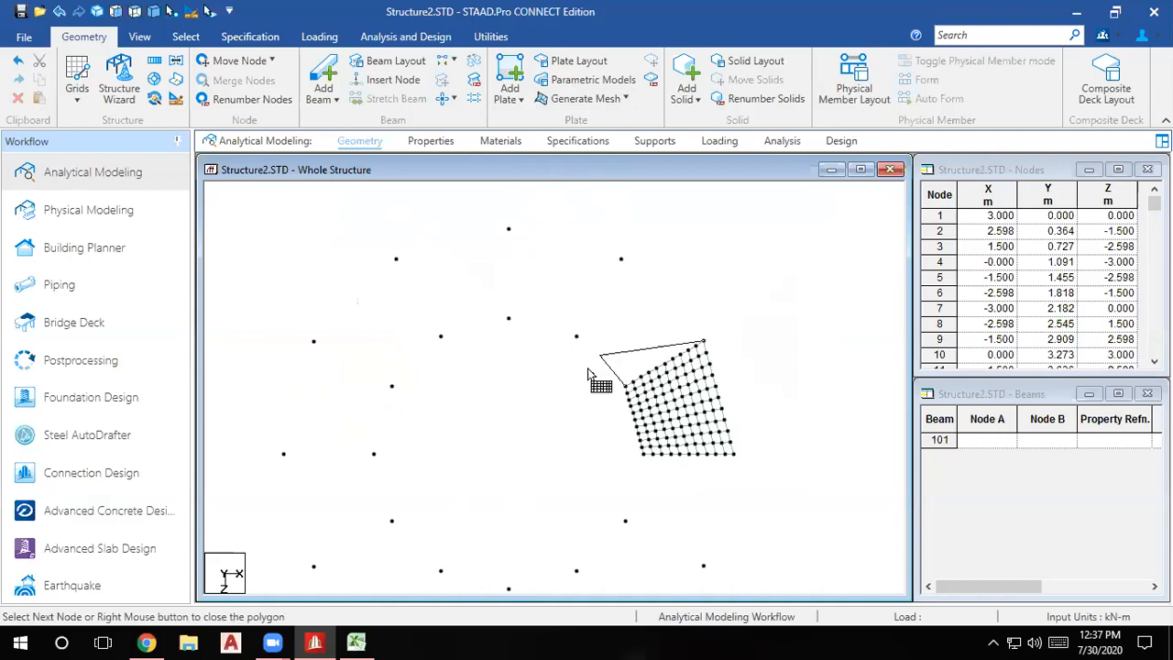
{"action": "left_click", "coordinate": [624, 390]}
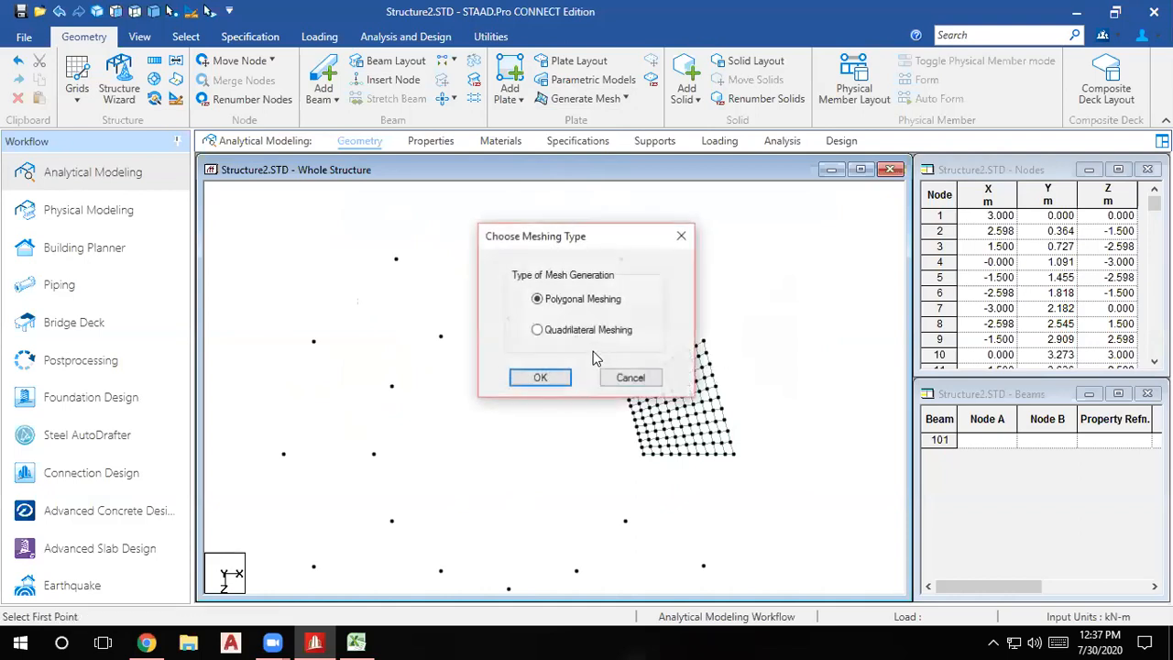
{"action": "left_click", "coordinate": [559, 331]}
{"action": "left_click", "coordinate": [541, 378]}
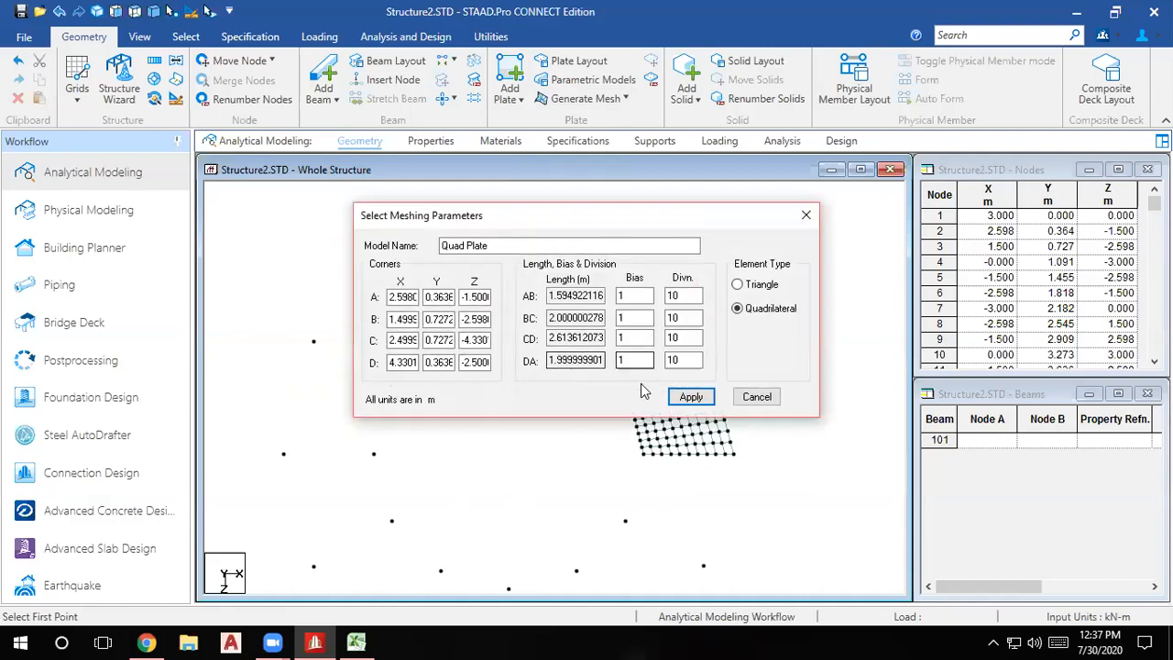
{"action": "left_click", "coordinate": [691, 395]}
Generate a quadrilateral mesh over the panel bounded by nodes 3, 4, 16 and 15, with 10 divisions per side.
{"action": "left_click", "coordinate": [577, 337]}
{"action": "left_click", "coordinate": [509, 319]}
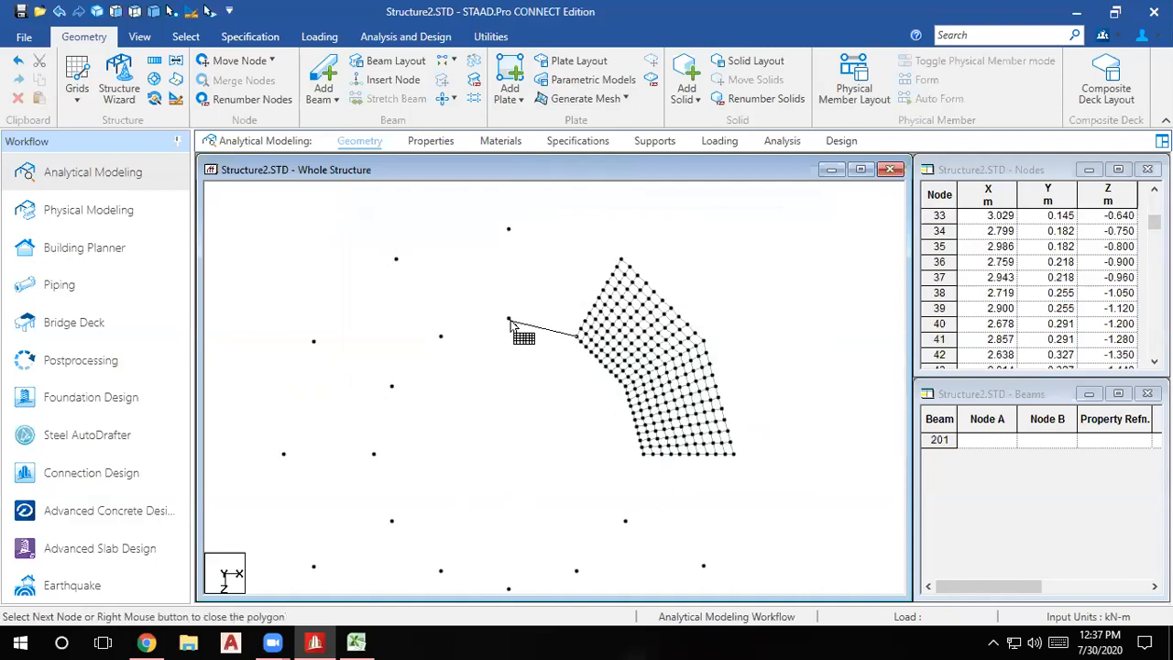
{"action": "left_click", "coordinate": [509, 231]}
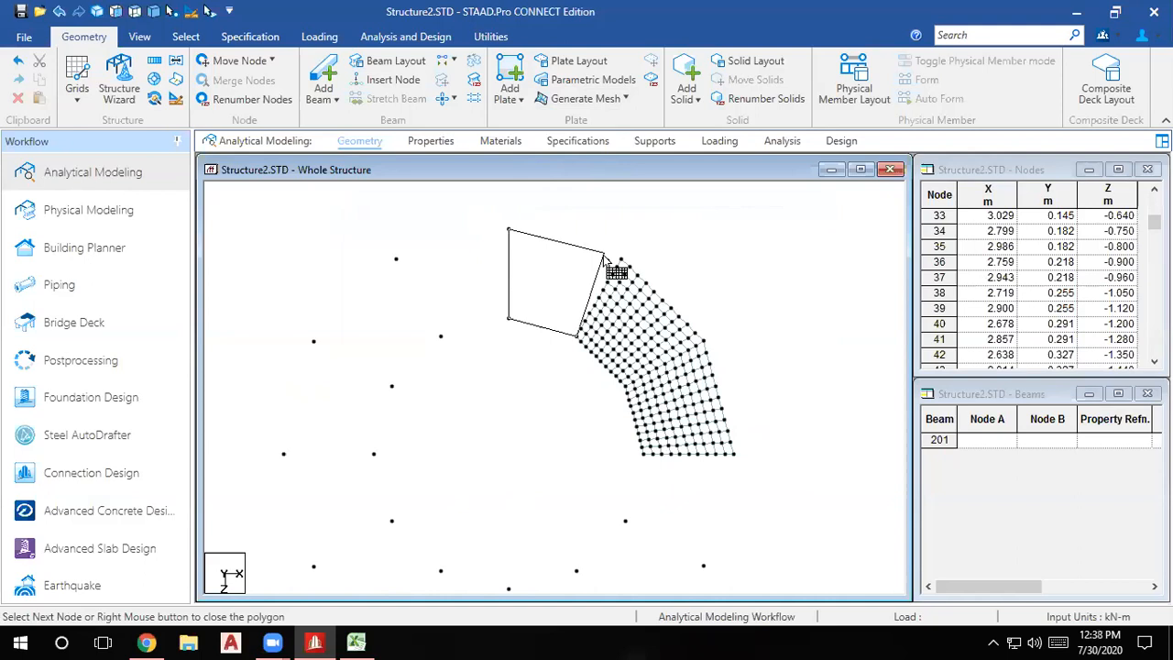
{"action": "left_click", "coordinate": [621, 261]}
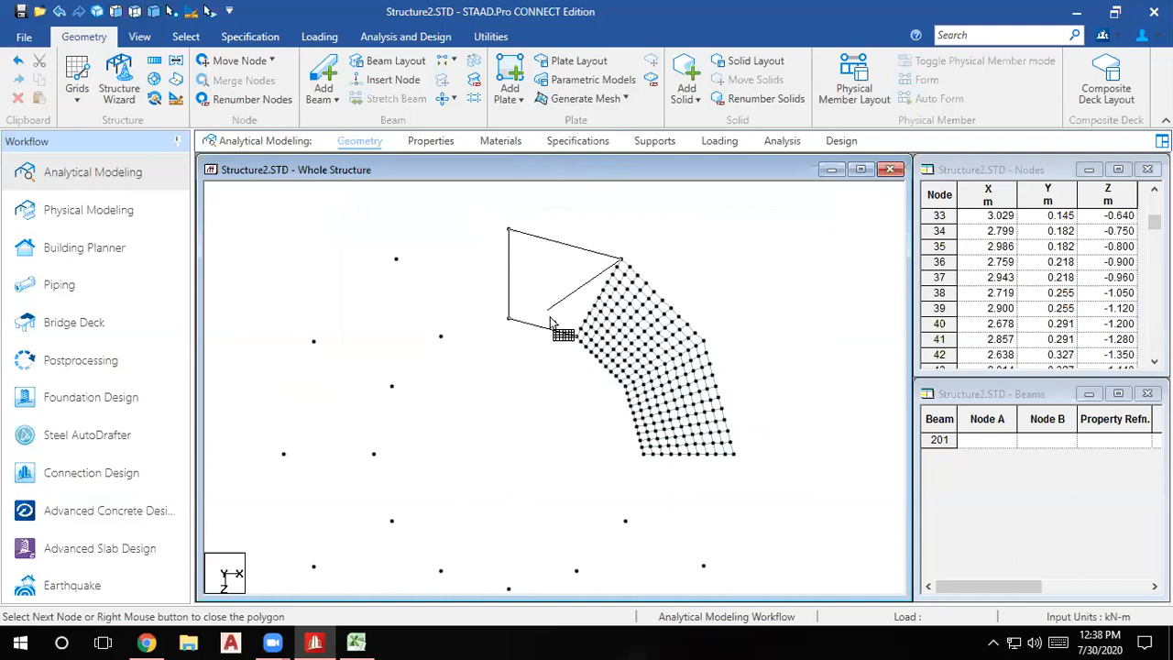
{"action": "left_click", "coordinate": [577, 338]}
{"action": "left_click", "coordinate": [548, 330]}
{"action": "left_click", "coordinate": [540, 379]}
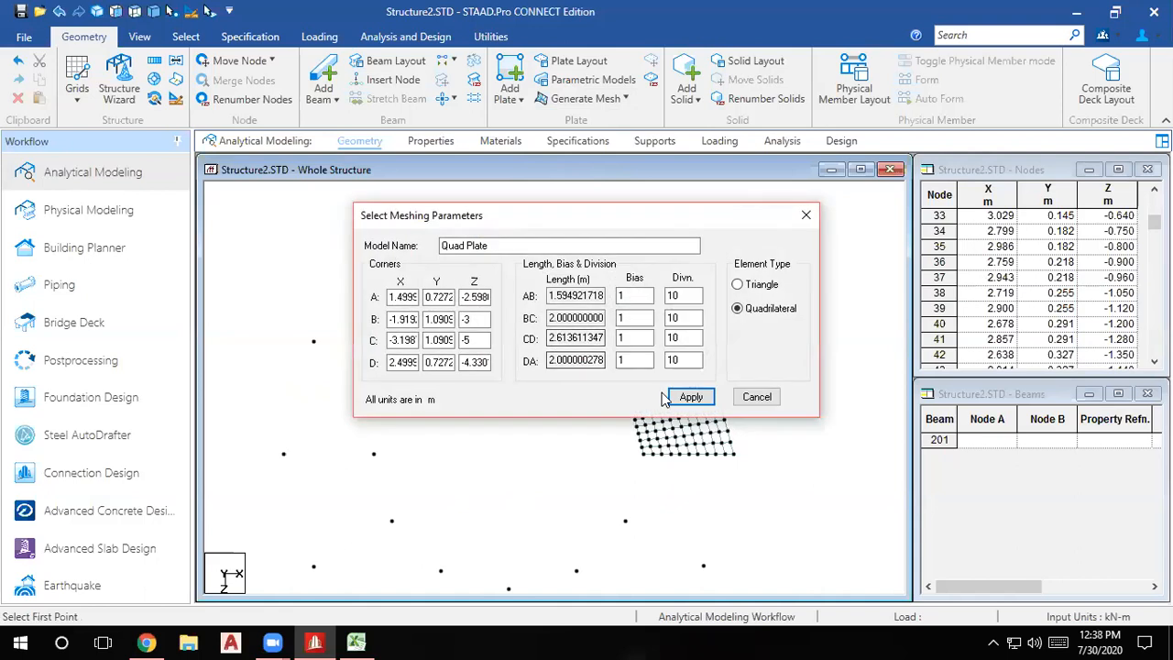
{"action": "left_click", "coordinate": [680, 396]}
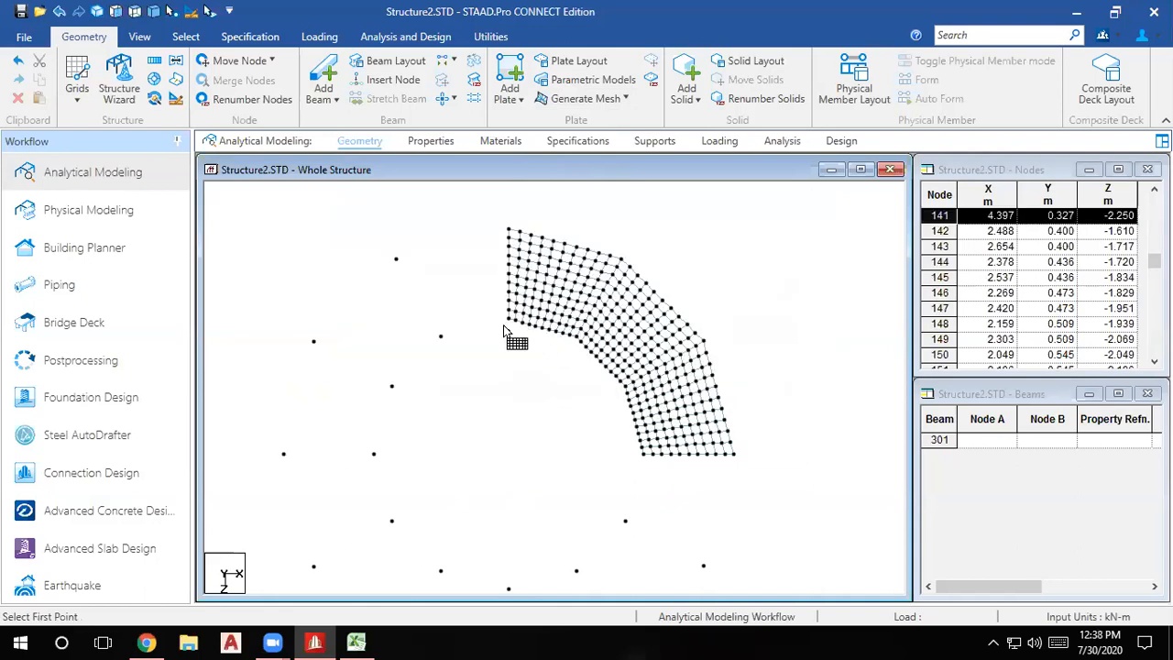
Generate a quadrilateral mesh over the panel bounded by nodes 4, 5, 17 and 16, with 10 divisions per side.
{"action": "left_click", "coordinate": [508, 321]}
{"action": "left_click", "coordinate": [441, 336]}
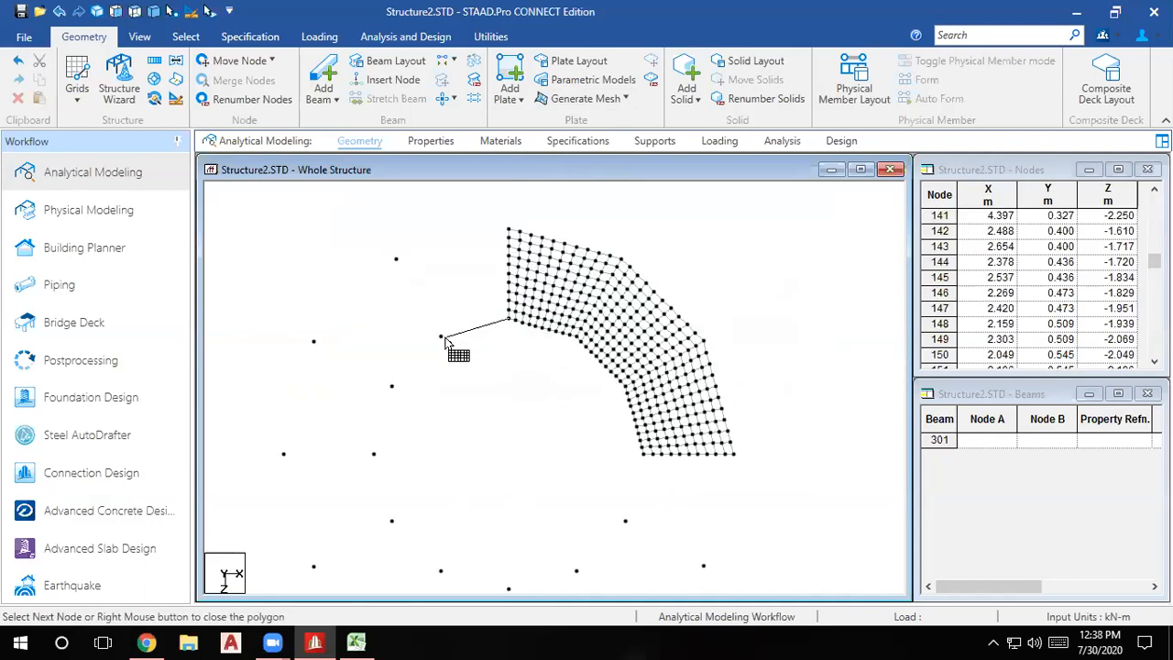
{"action": "left_click", "coordinate": [397, 261]}
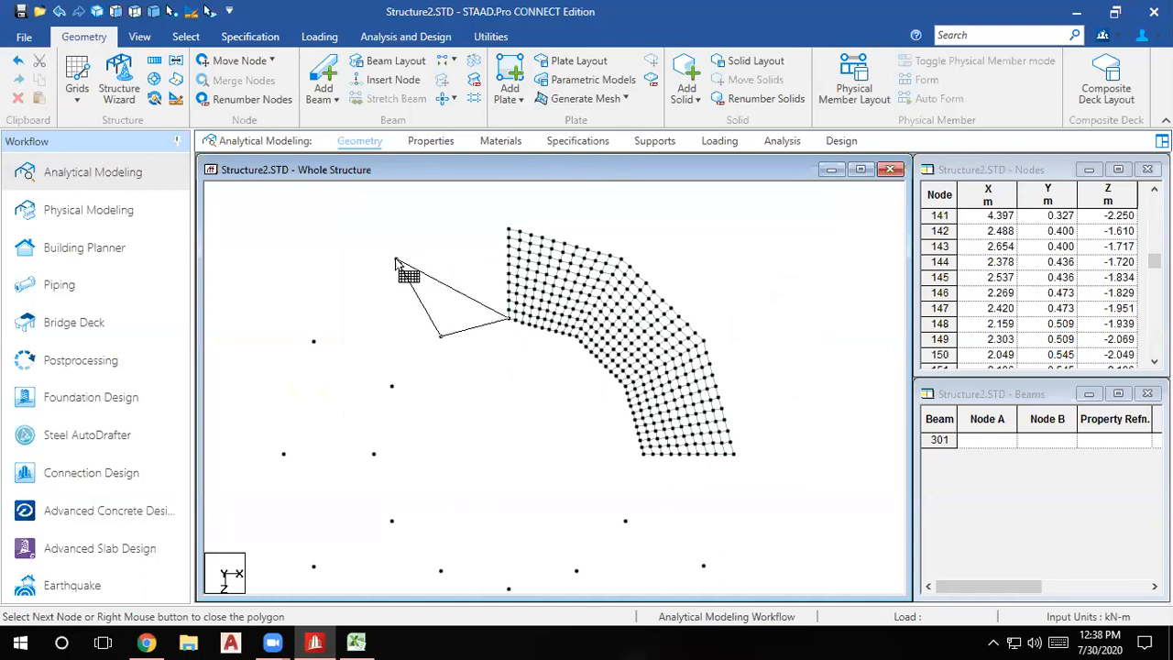
{"action": "left_click", "coordinate": [508, 229]}
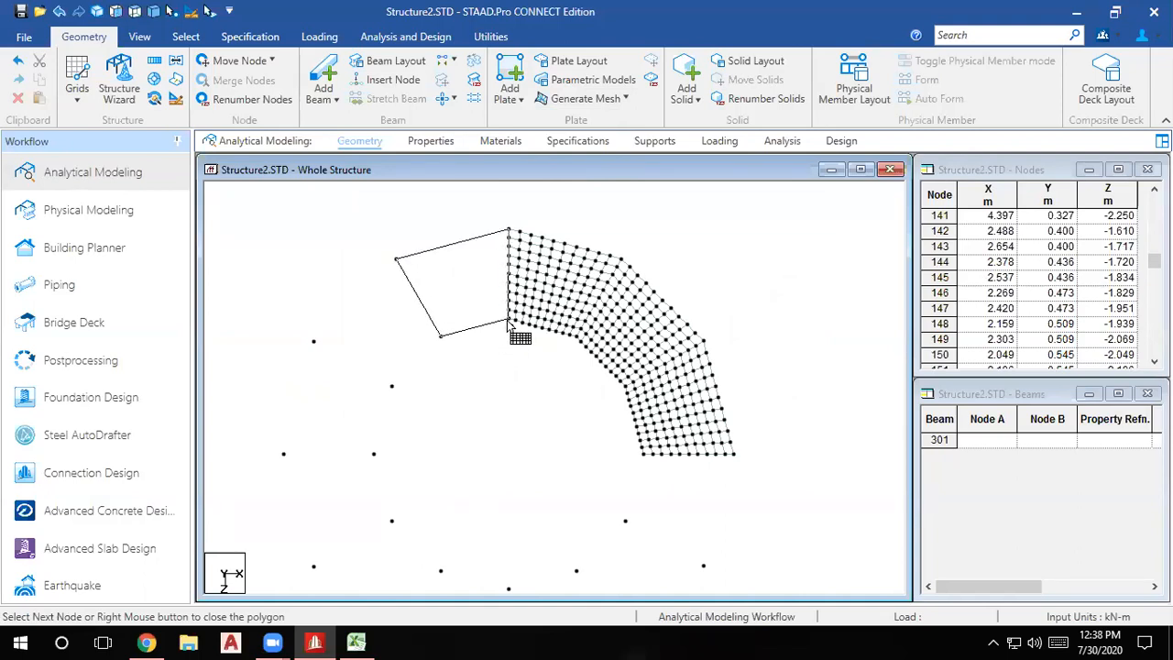
{"action": "right_click", "coordinate": [519, 335]}
{"action": "left_click", "coordinate": [555, 332]}
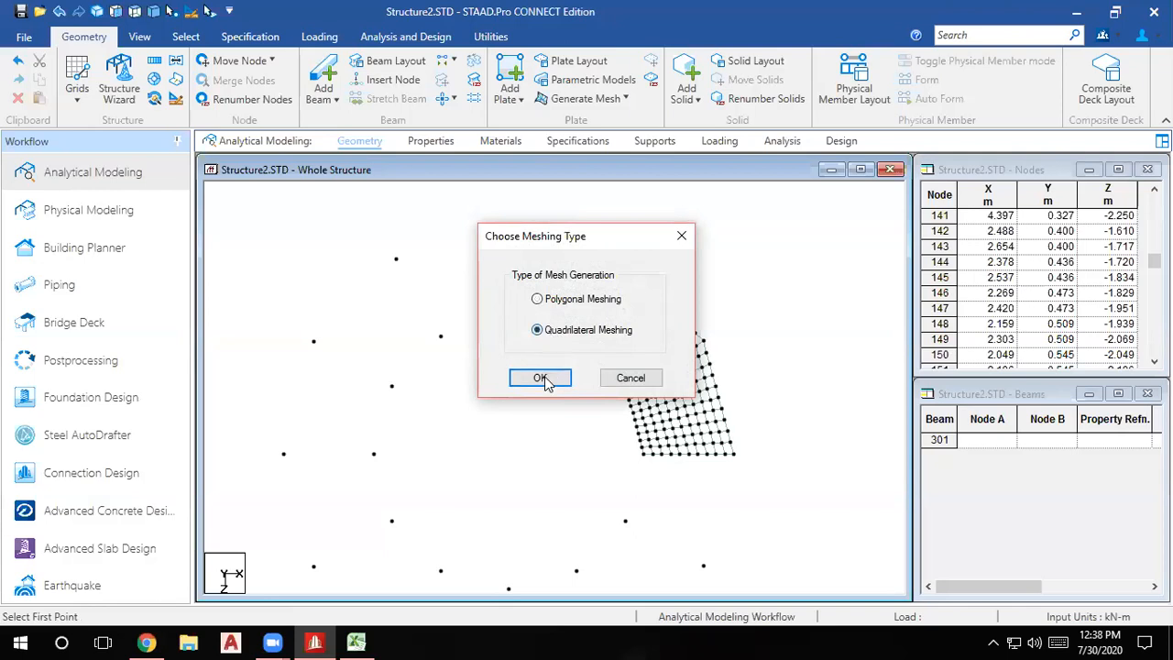
{"action": "left_click", "coordinate": [542, 377]}
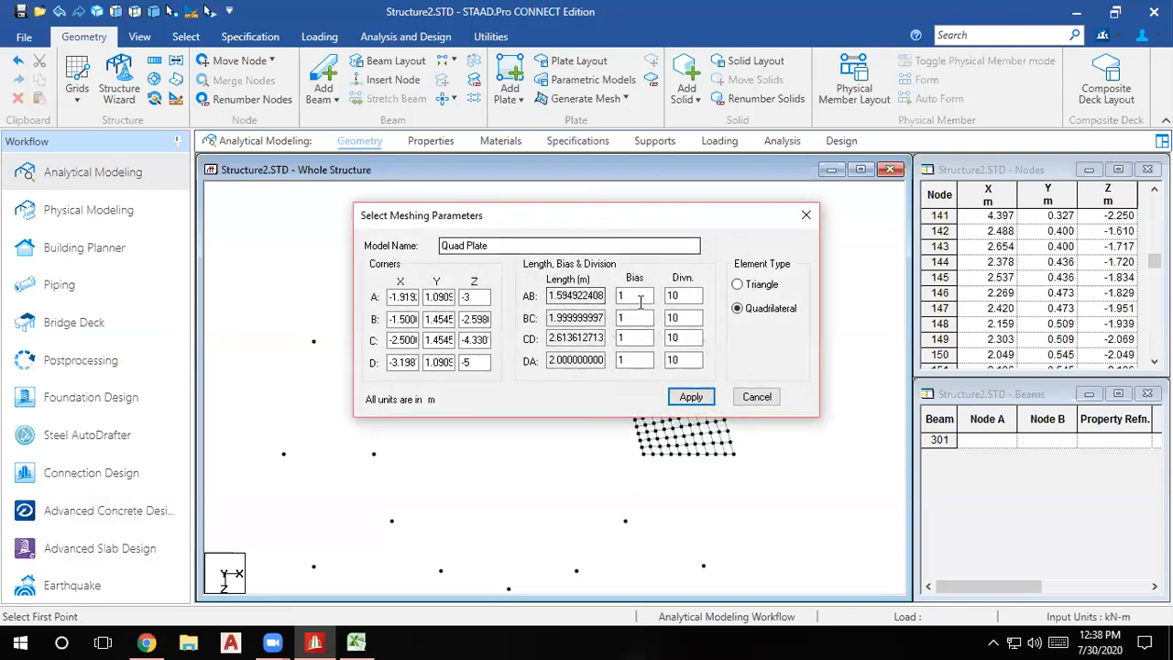
{"action": "left_click", "coordinate": [692, 397]}
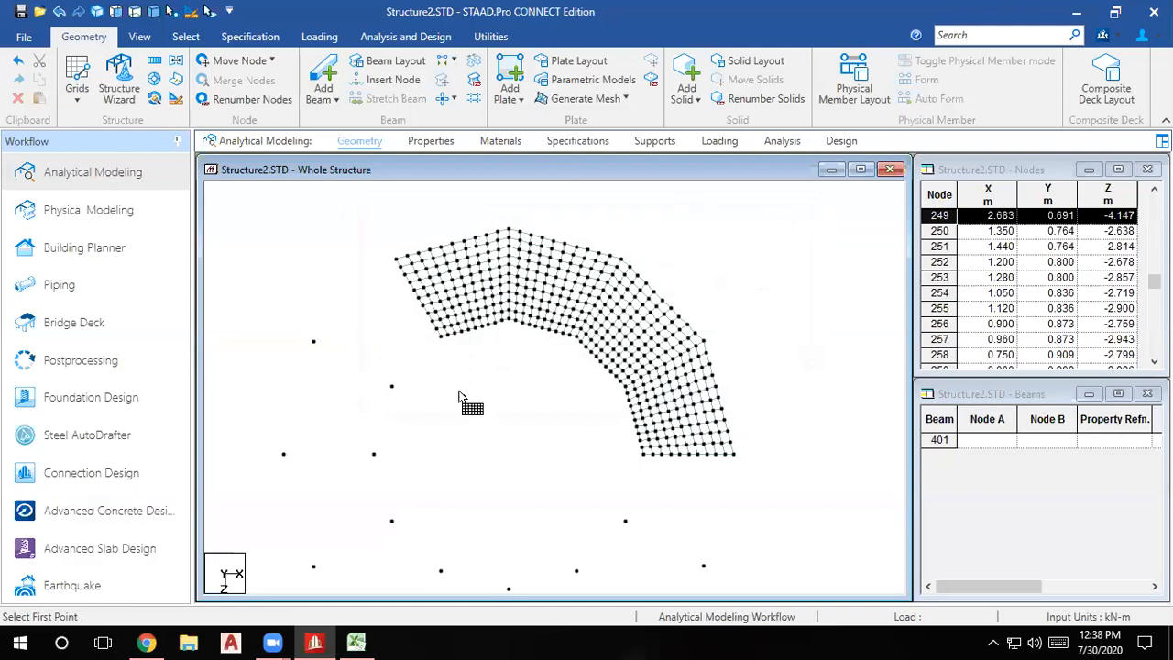
Generate a quadrilateral mesh over the panel bounded by nodes 5, 6, 18 and 17, with 10 divisions per side.
{"action": "left_click", "coordinate": [438, 337]}
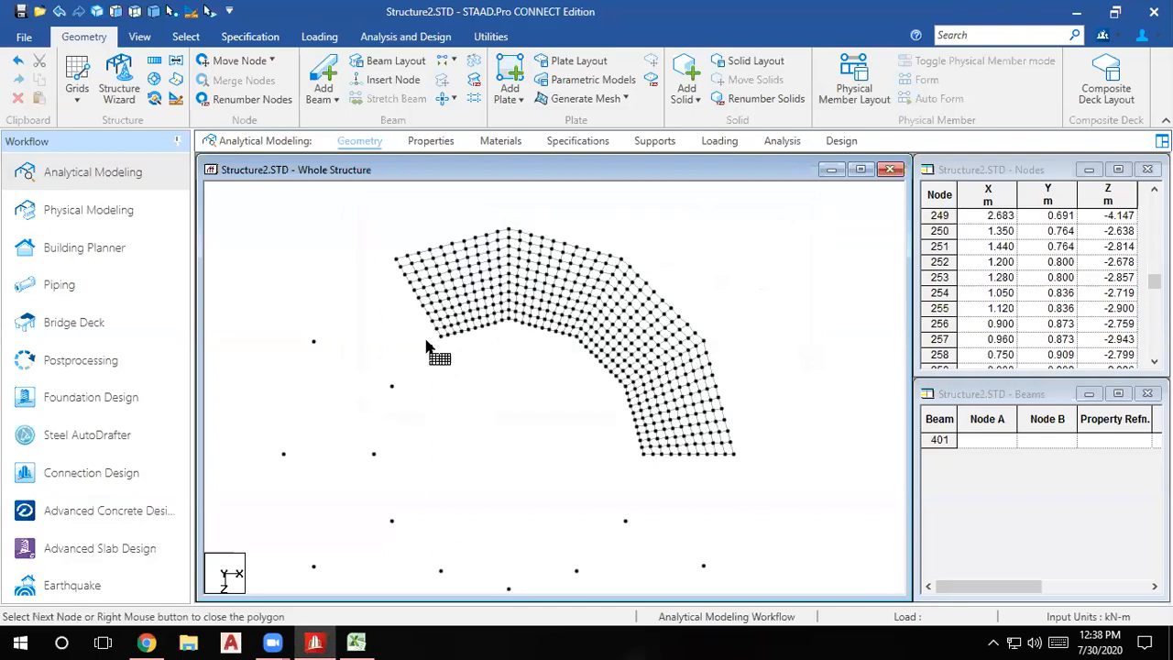
{"action": "left_click", "coordinate": [392, 387]}
{"action": "left_click", "coordinate": [314, 342]}
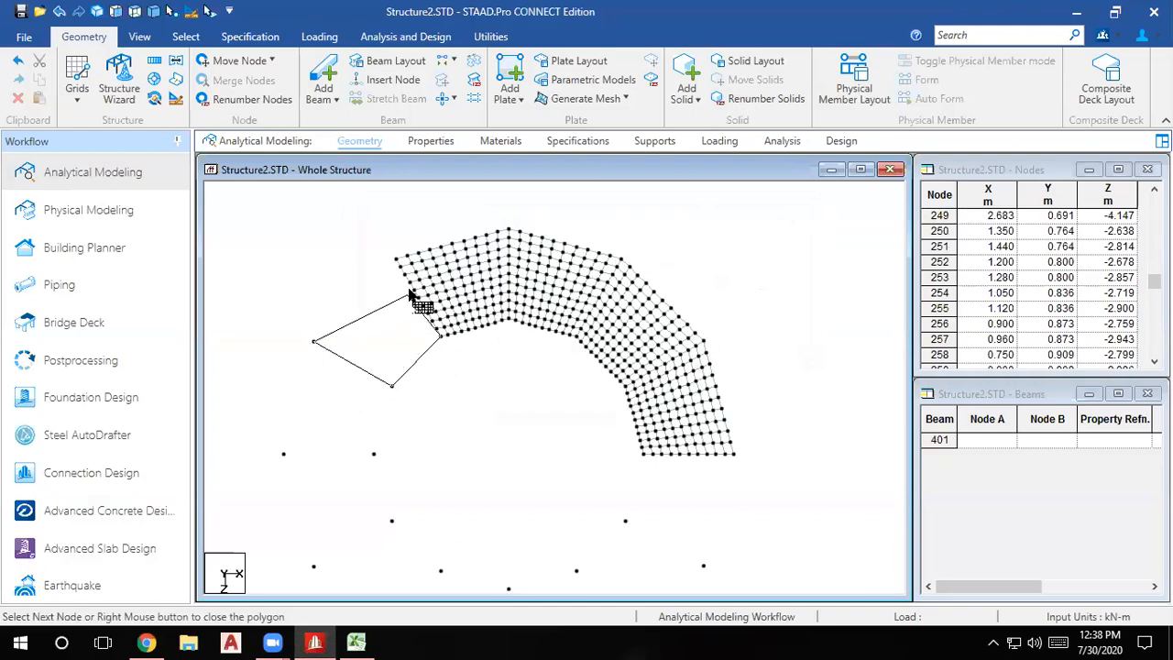
{"action": "left_click", "coordinate": [396, 261]}
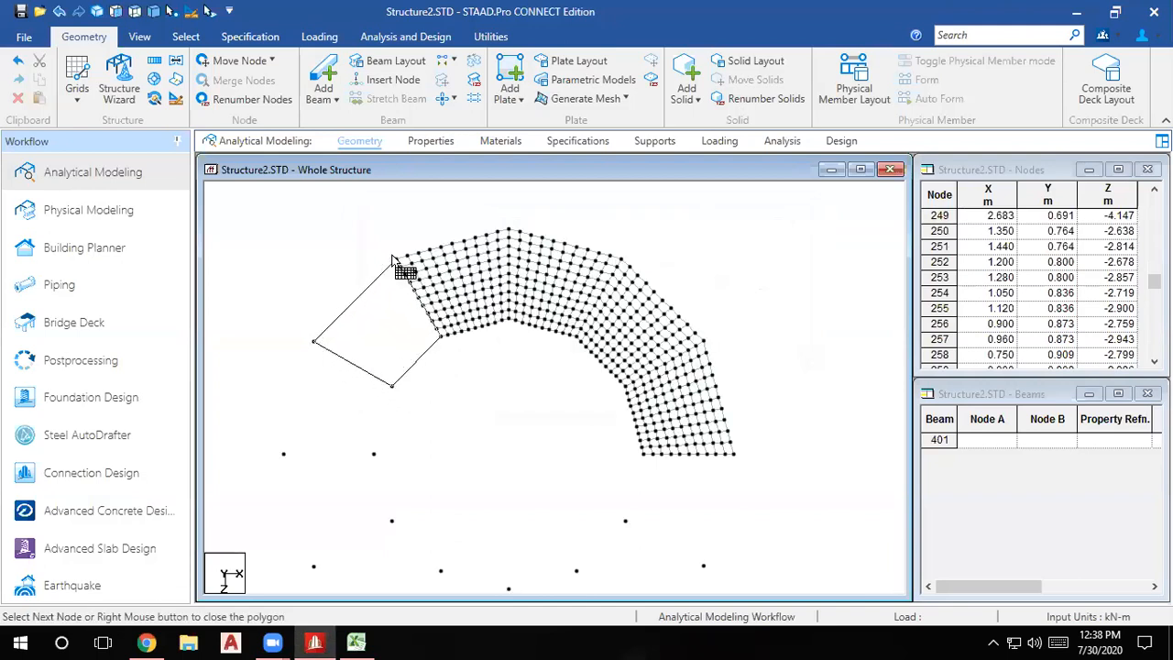
{"action": "left_click", "coordinate": [439, 340]}
{"action": "left_click", "coordinate": [559, 330]}
{"action": "left_click", "coordinate": [540, 378]}
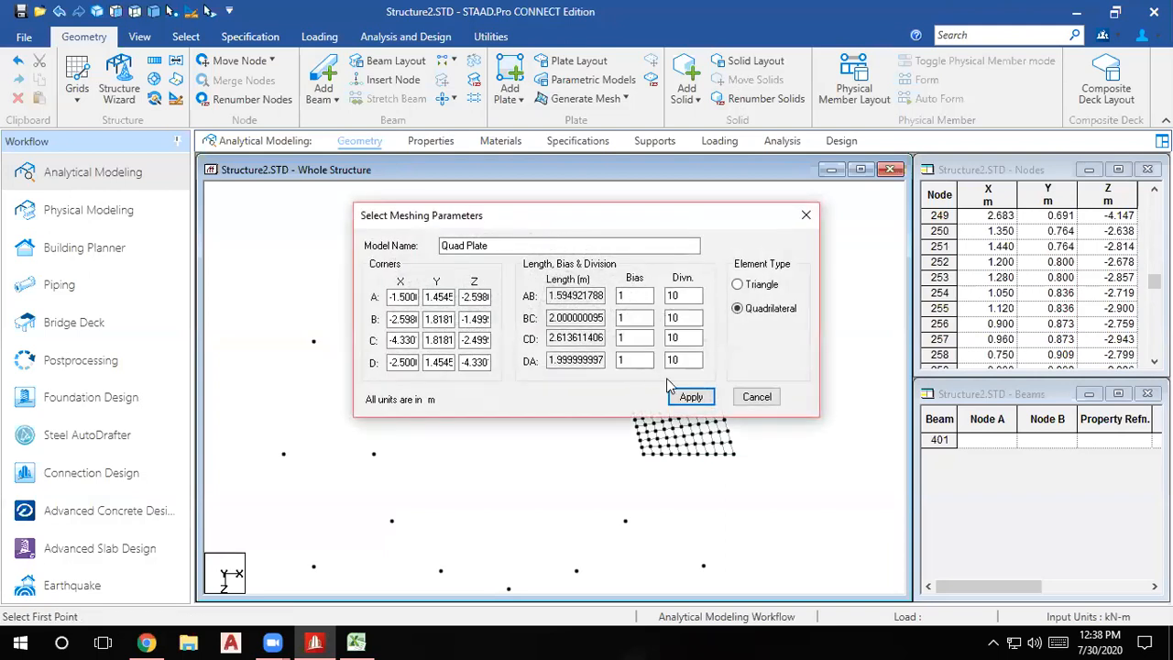
{"action": "left_click", "coordinate": [690, 397]}
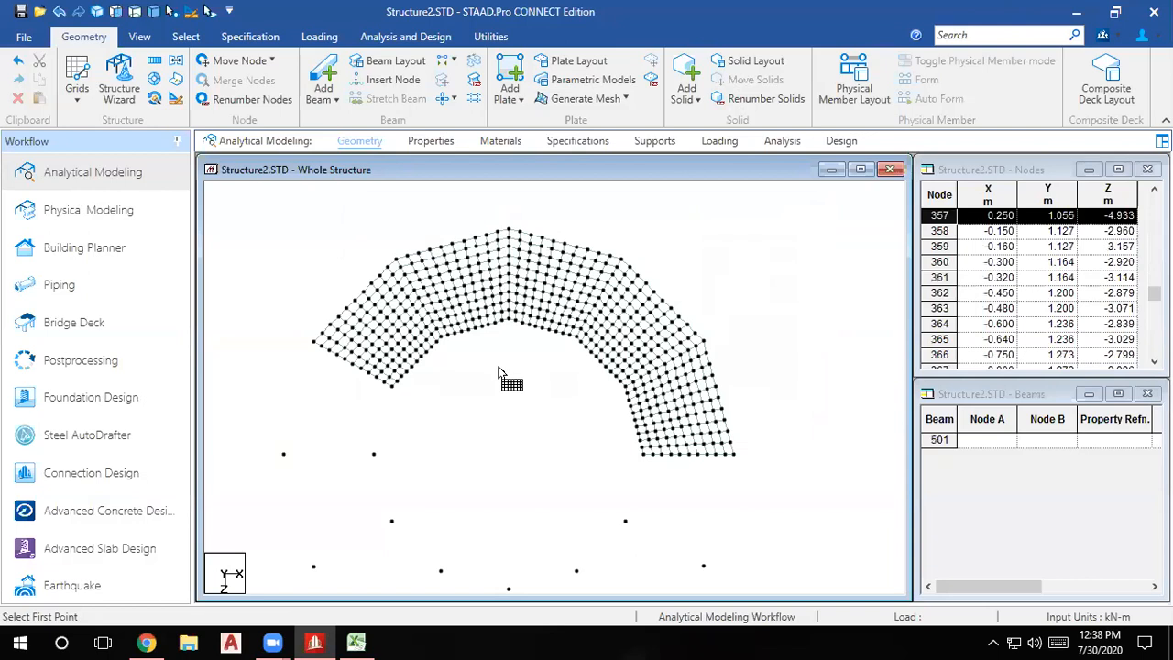
Generate a quadrilateral mesh over the panel bounded by nodes 6, 7, 19 and 18, with 10 divisions per side.
{"action": "left_click", "coordinate": [392, 386]}
{"action": "left_click", "coordinate": [374, 453]}
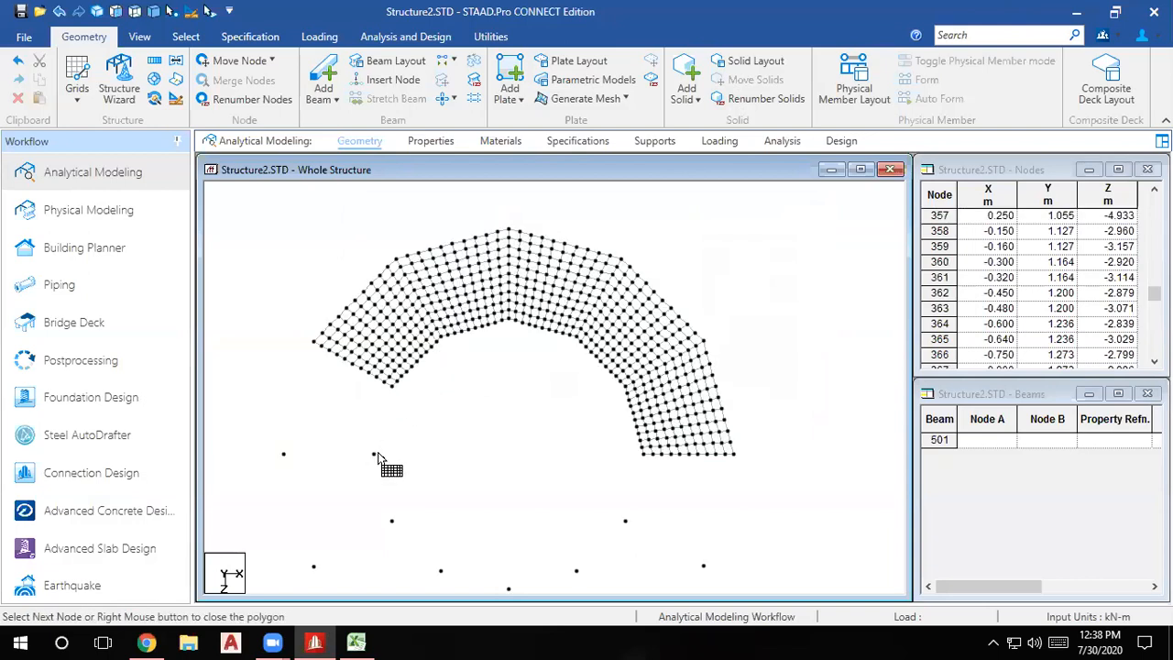
{"action": "left_click", "coordinate": [284, 453]}
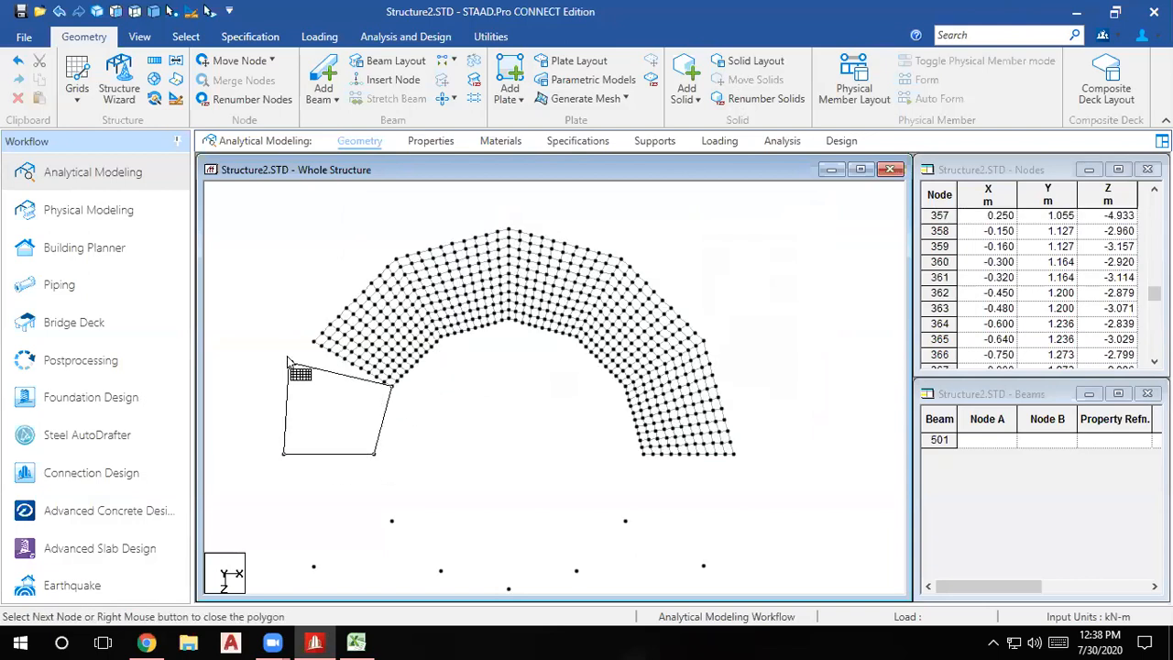
{"action": "left_click", "coordinate": [313, 342]}
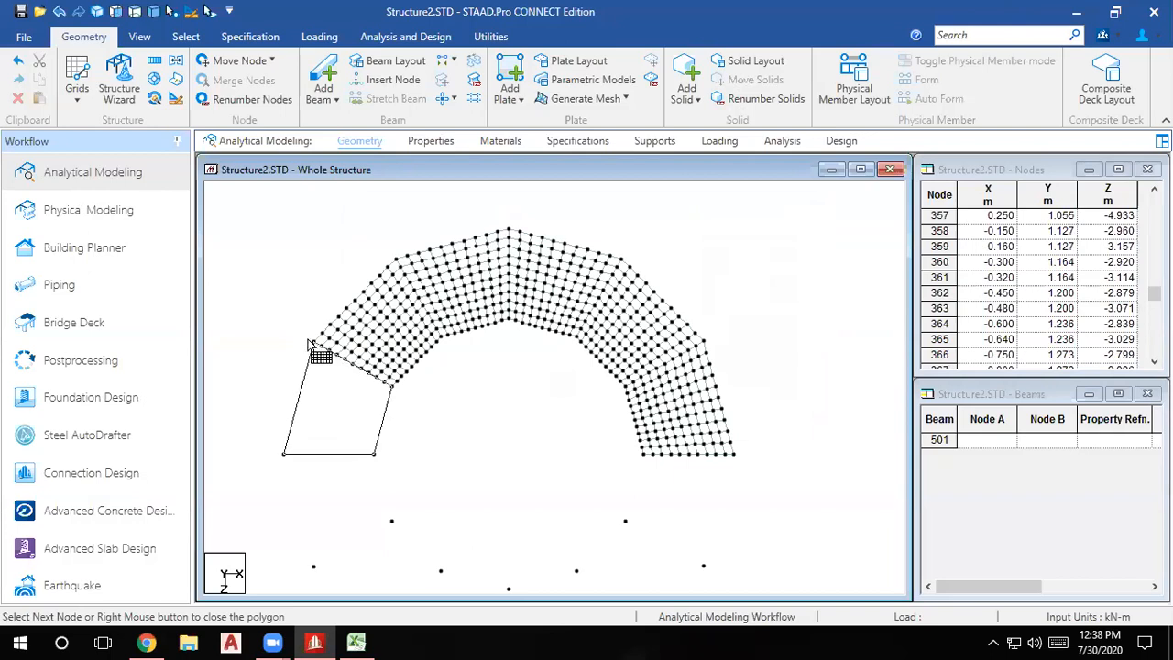
{"action": "left_click", "coordinate": [392, 387]}
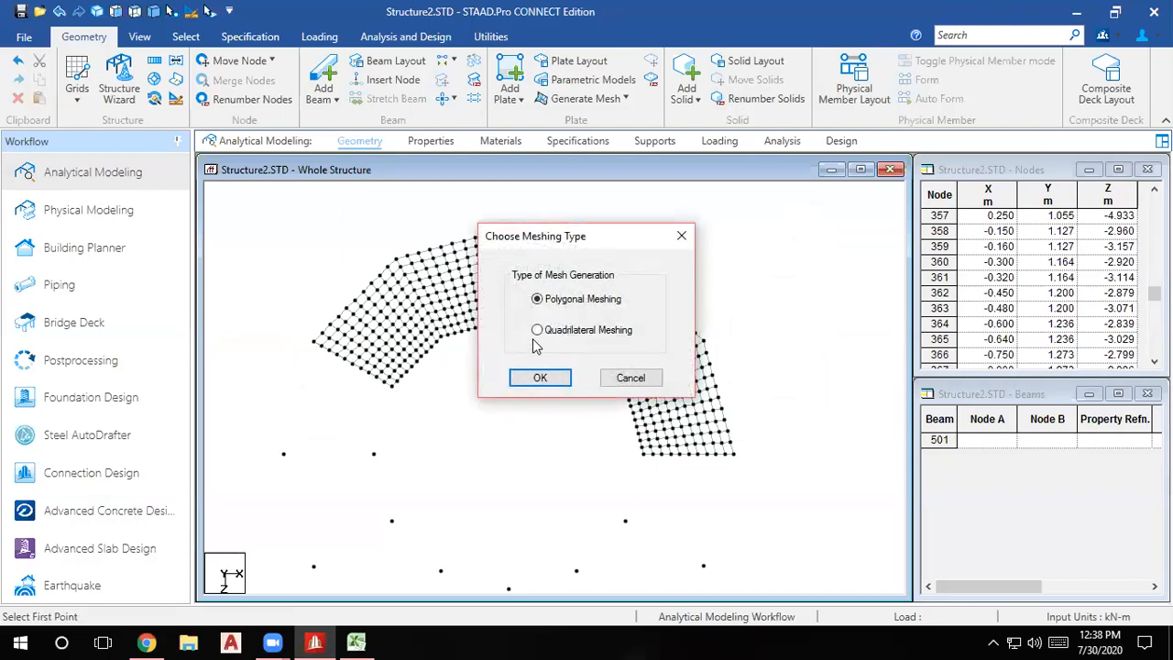
{"action": "left_click", "coordinate": [539, 332]}
{"action": "left_click", "coordinate": [540, 378]}
{"action": "left_click", "coordinate": [689, 395]}
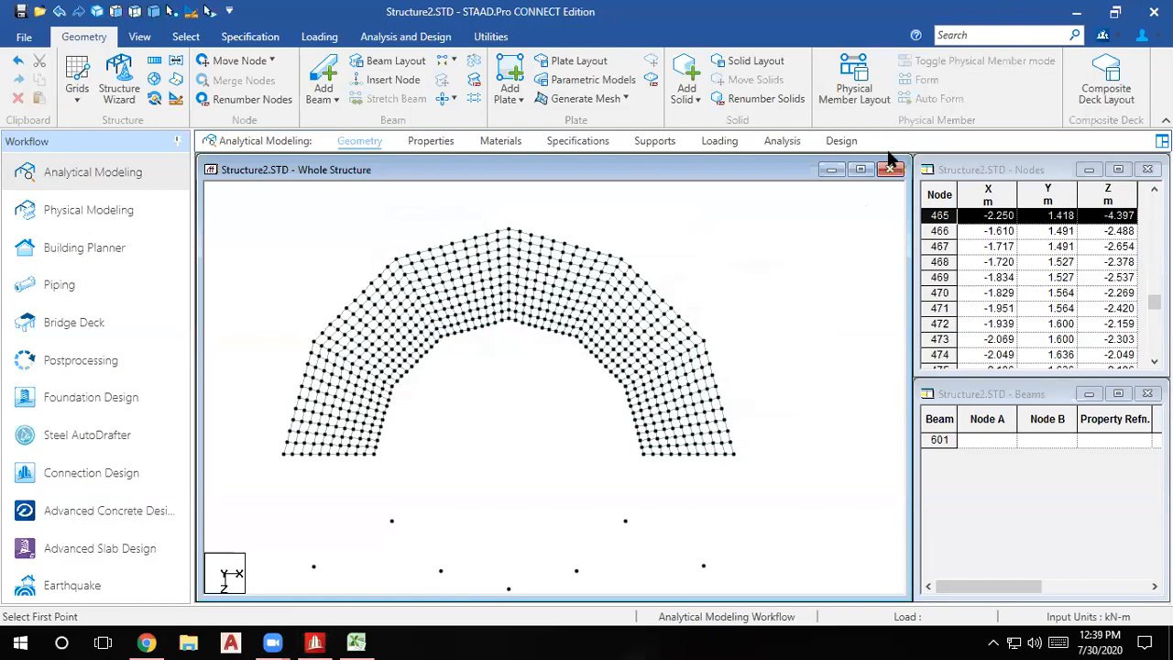
Generate a quadrilateral mesh over the panel bounded by nodes 7, 8, 20 and 19, with 10 divisions per side.
{"action": "middle_click_drag", "start_coordinate": [390, 503], "coordinate": [394, 447]}
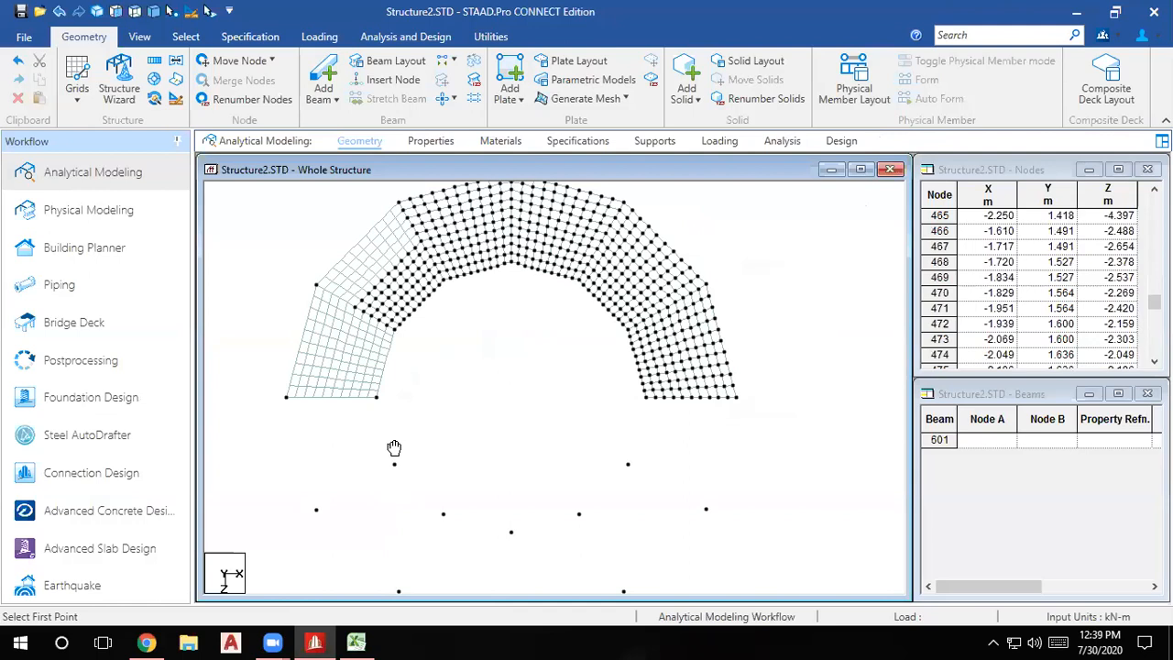
{"action": "left_click", "coordinate": [377, 397]}
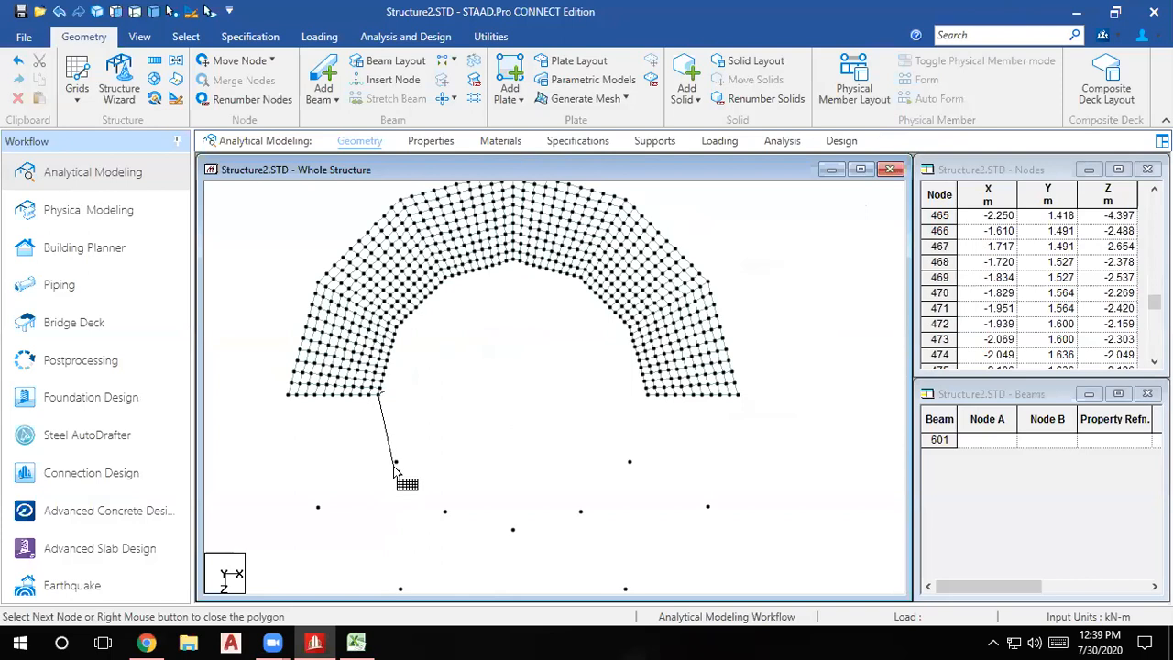
{"action": "left_click", "coordinate": [396, 462]}
{"action": "left_click", "coordinate": [317, 507]}
{"action": "left_click", "coordinate": [288, 394]}
{"action": "left_click", "coordinate": [377, 394]}
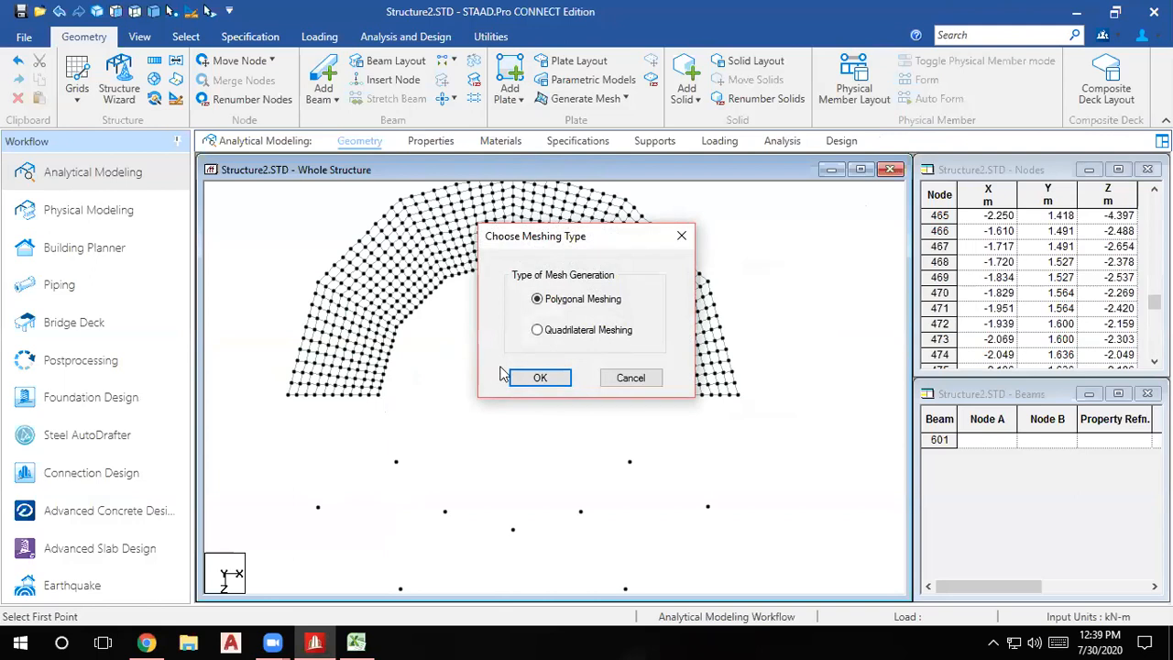
{"action": "left_click", "coordinate": [539, 332]}
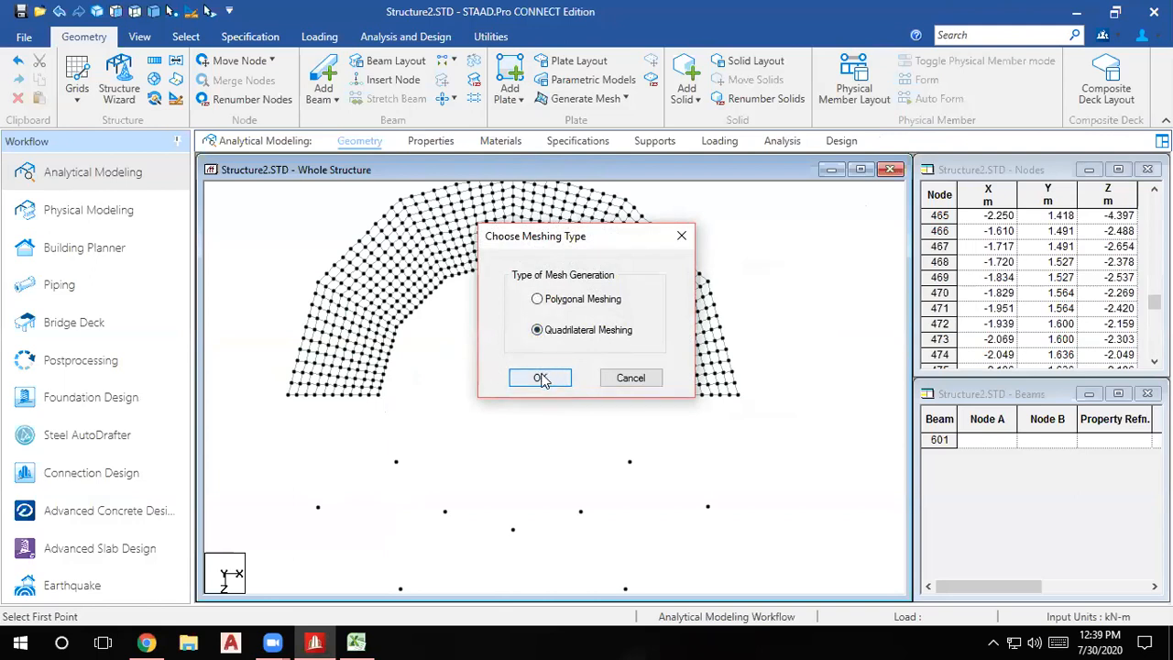
{"action": "left_click", "coordinate": [541, 378]}
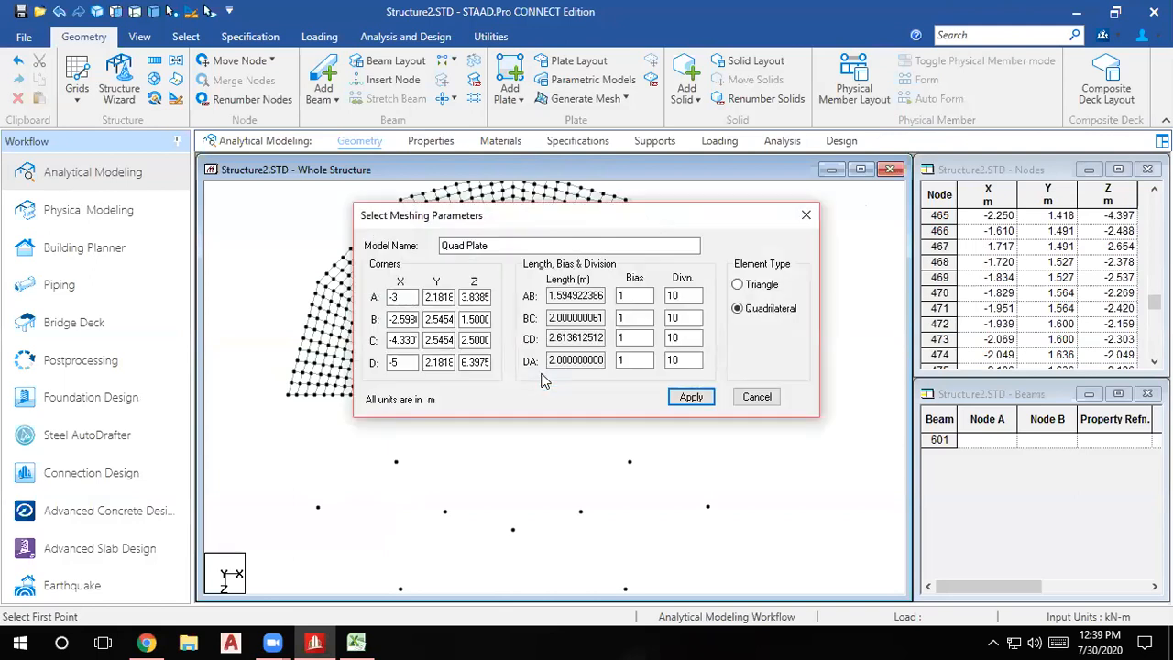
{"action": "left_click", "coordinate": [692, 397]}
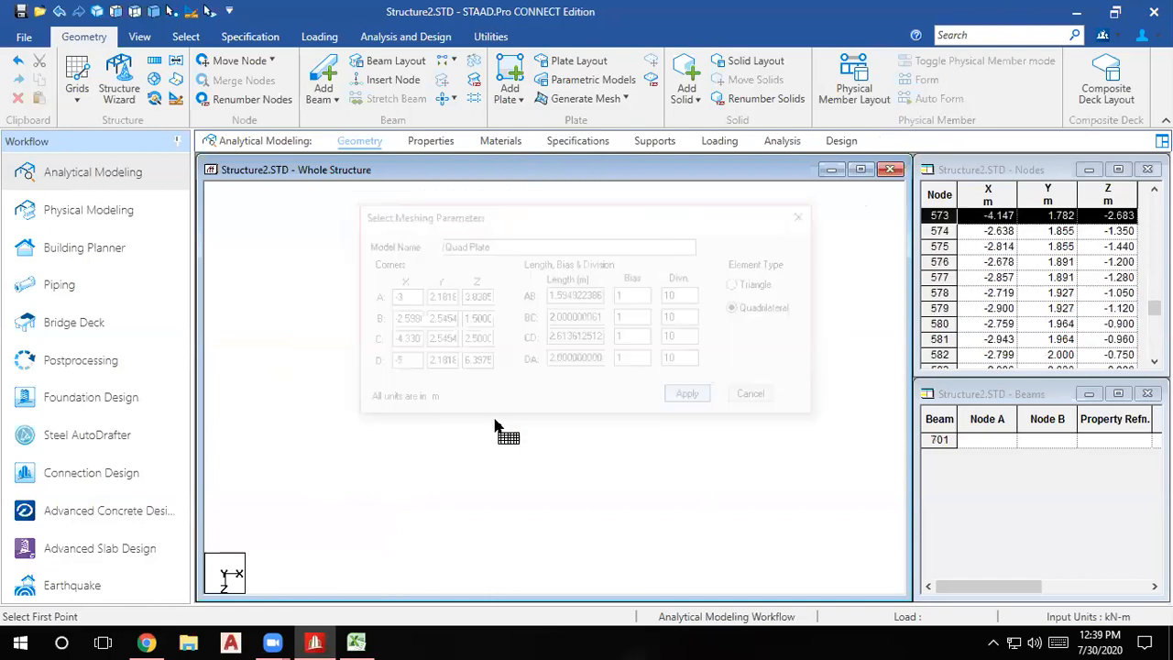
Generate a quadrilateral mesh over the panel bounded by nodes 8, 9, 21 and 20, with 10 divisions per side.
{"action": "middle_click_drag", "start_coordinate": [411, 474], "coordinate": [394, 386]}
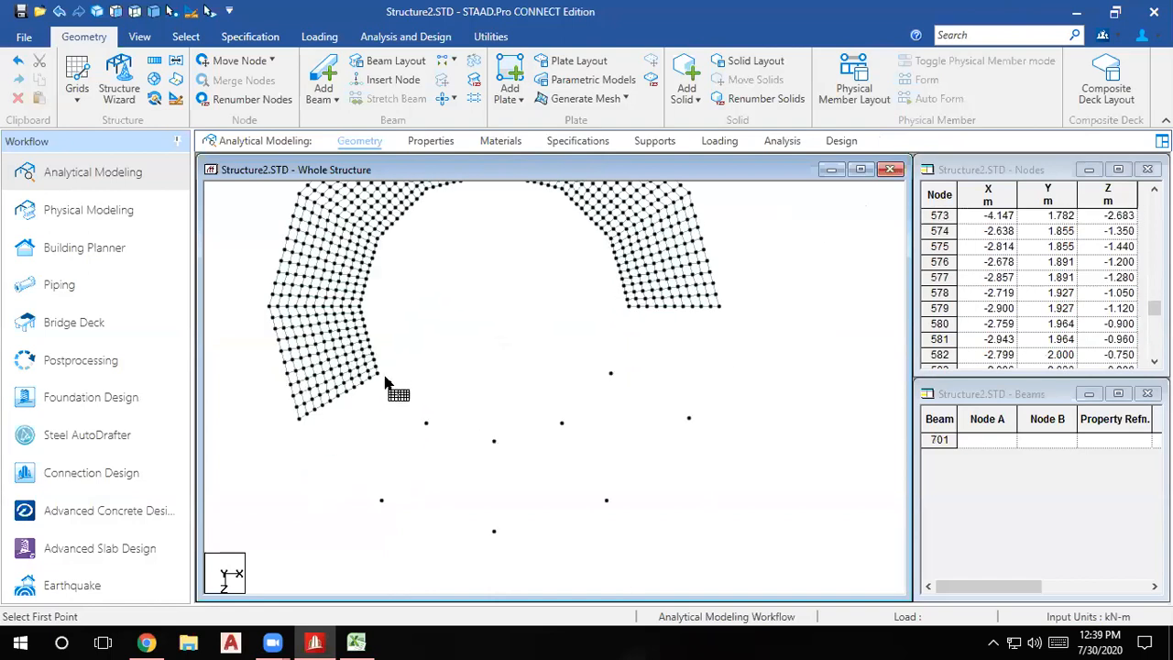
{"action": "left_click", "coordinate": [378, 378]}
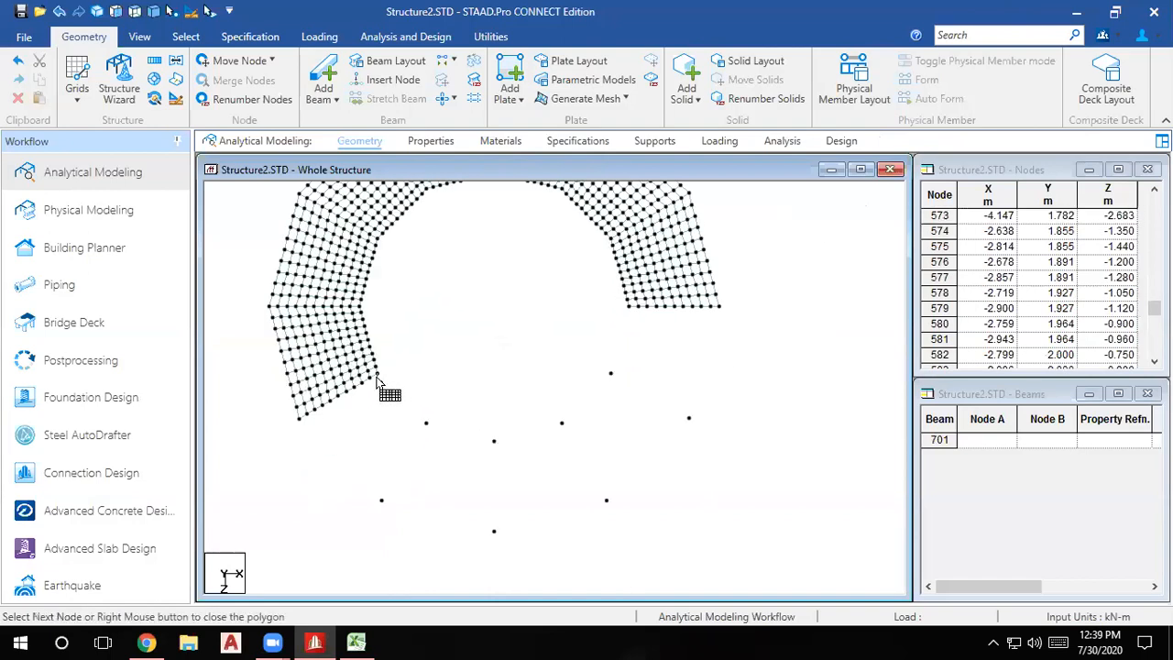
{"action": "left_click", "coordinate": [426, 425]}
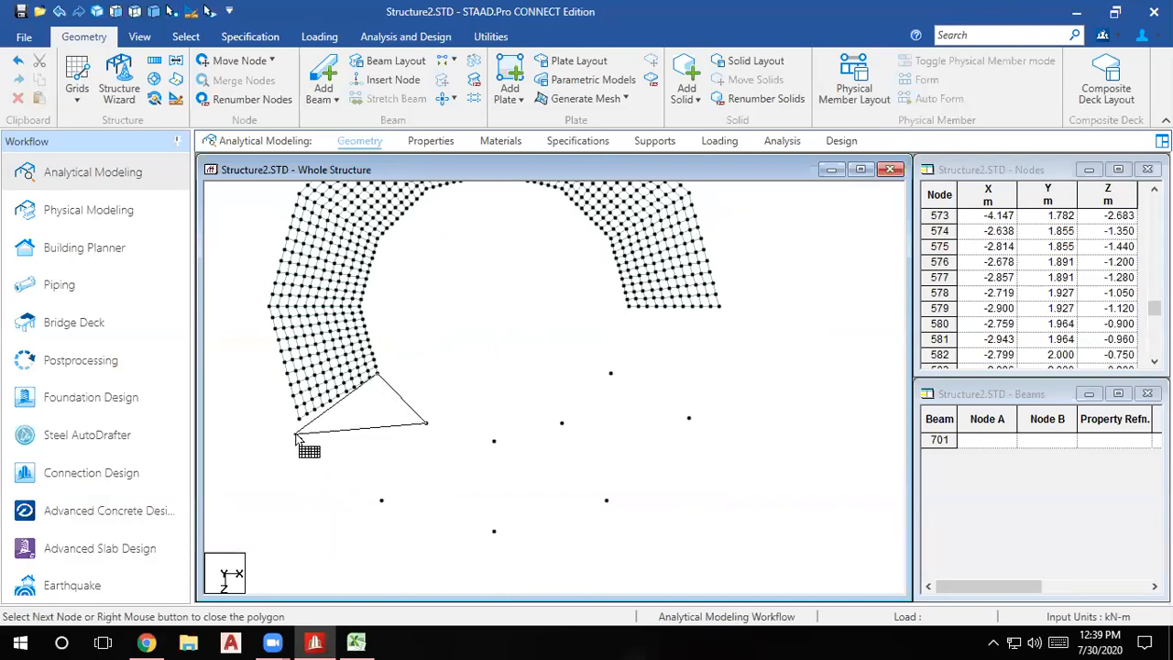
{"action": "left_click", "coordinate": [382, 501]}
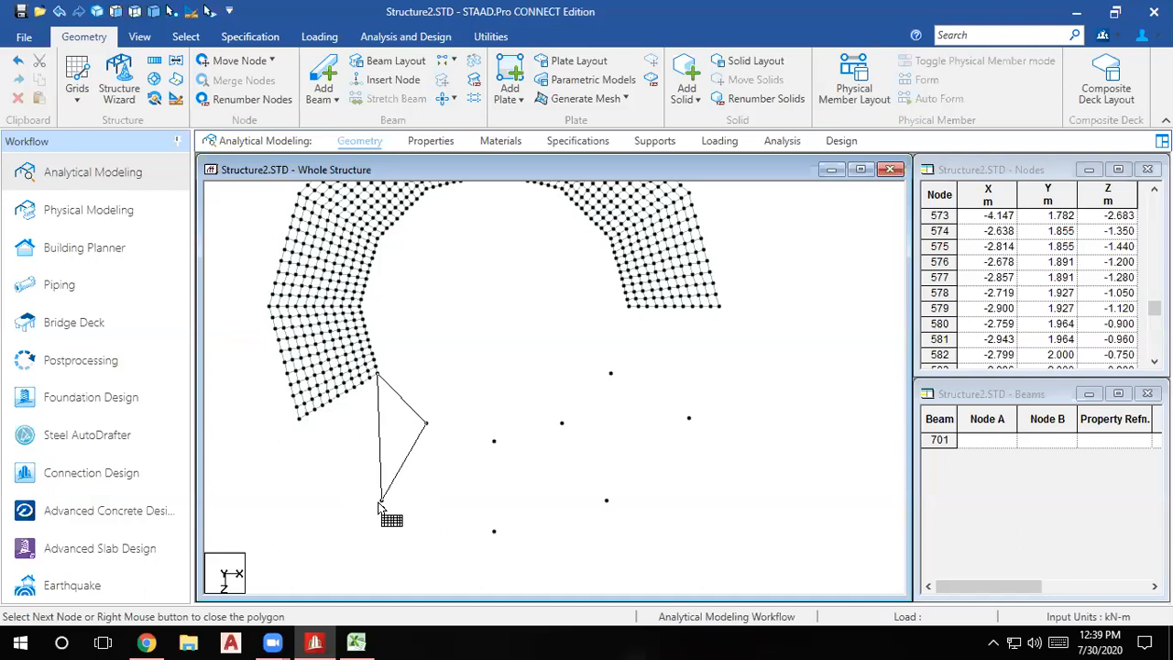
{"action": "left_click", "coordinate": [300, 418]}
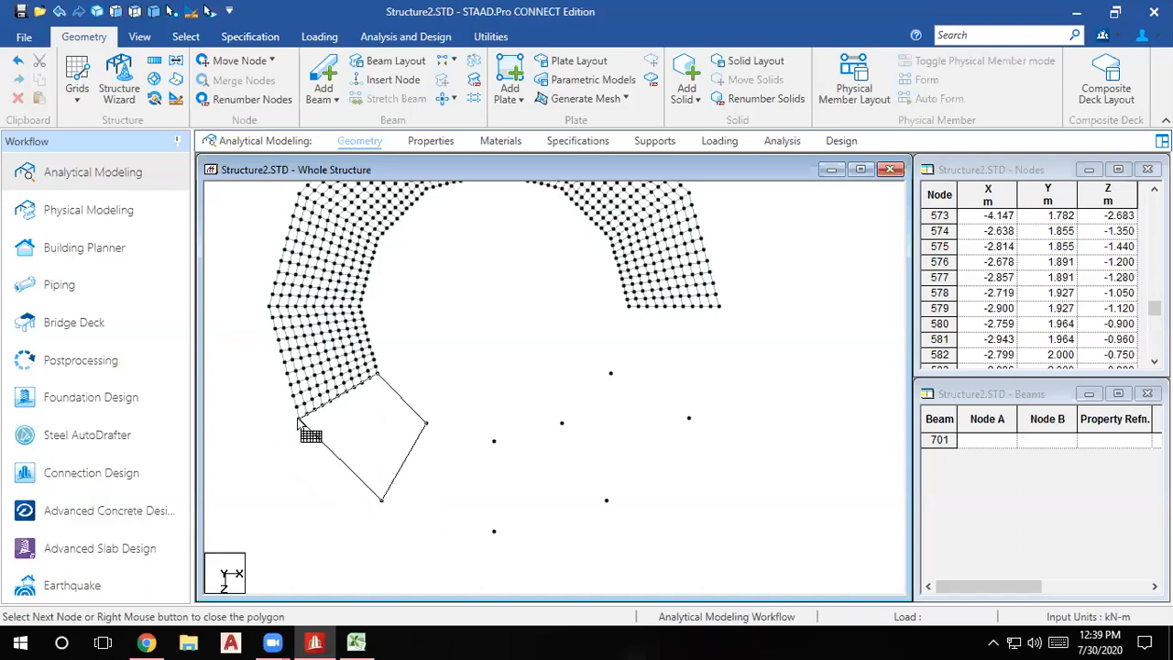
{"action": "right_click", "coordinate": [389, 383]}
{"action": "left_click", "coordinate": [537, 330]}
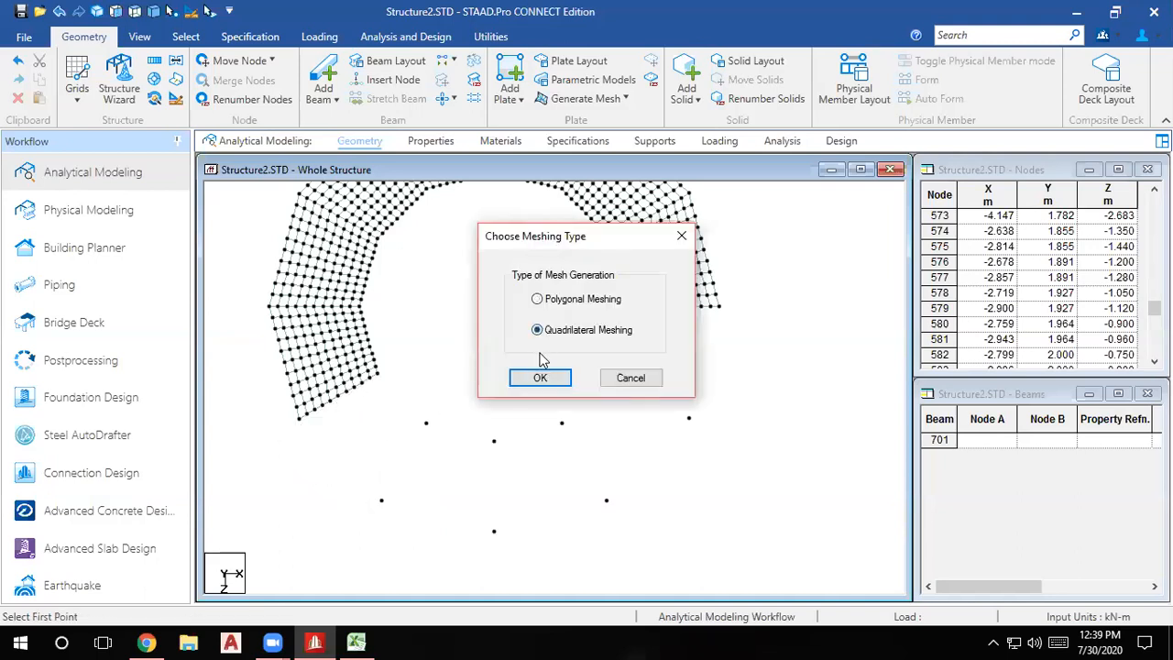
{"action": "left_click", "coordinate": [539, 377]}
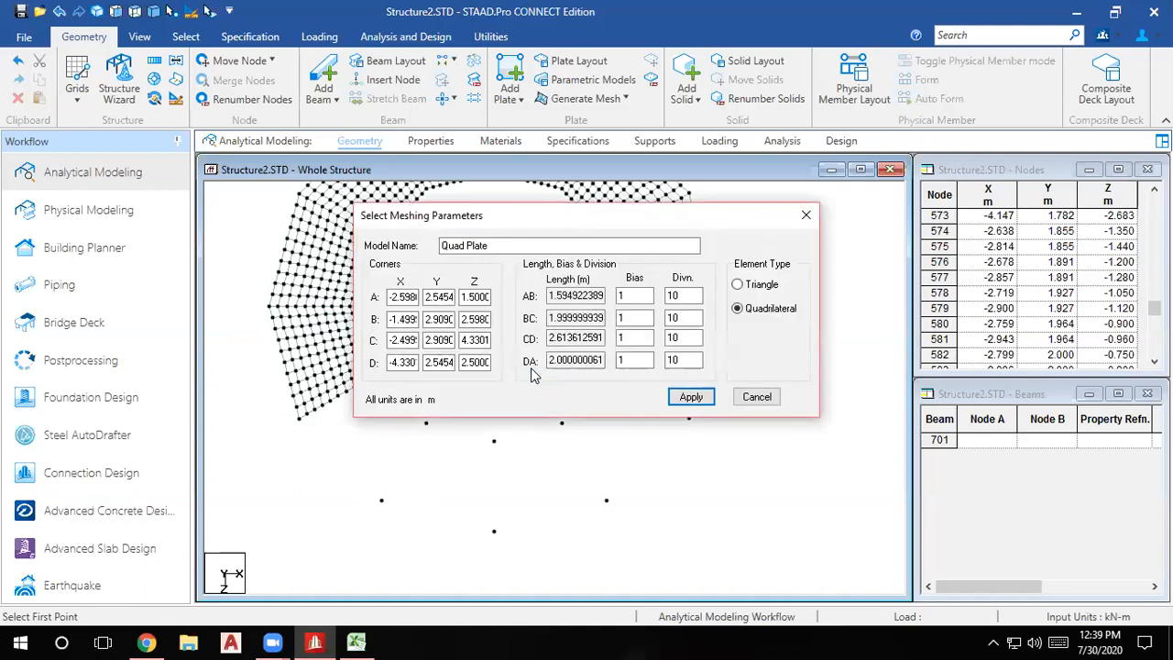
{"action": "left_click", "coordinate": [686, 398]}
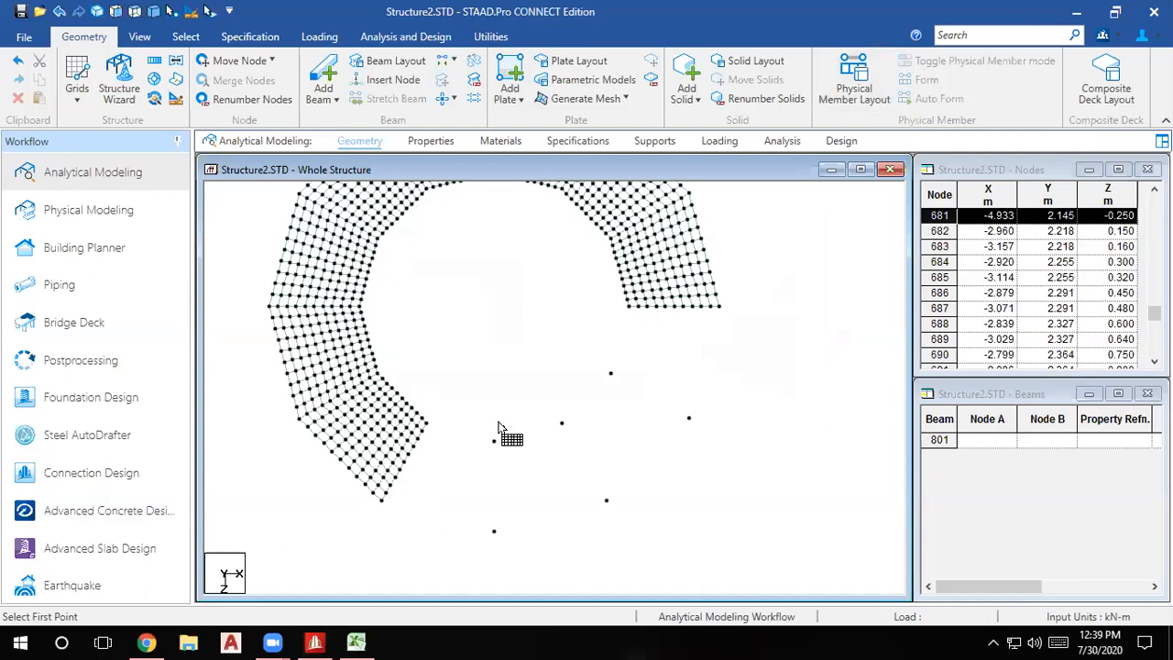
Generate a quadrilateral mesh over the panel bounded by nodes 9, 10, 22 and 21, with 10 divisions per side.
{"action": "left_click", "coordinate": [427, 424]}
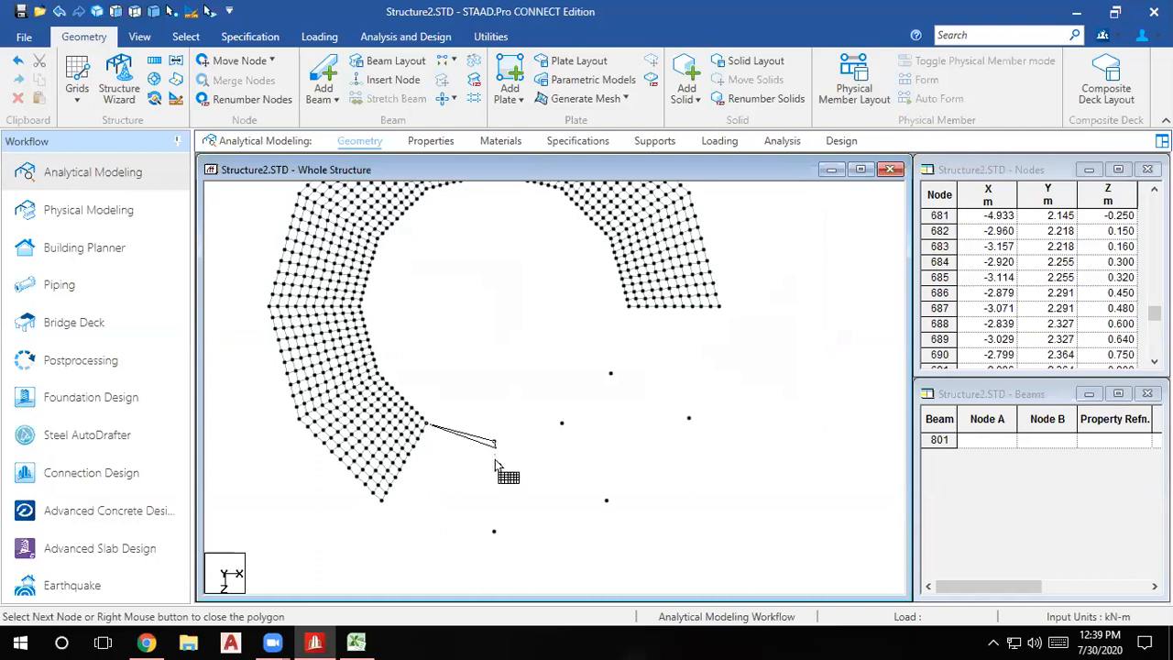
{"action": "left_click", "coordinate": [495, 530]}
{"action": "left_click", "coordinate": [382, 501]}
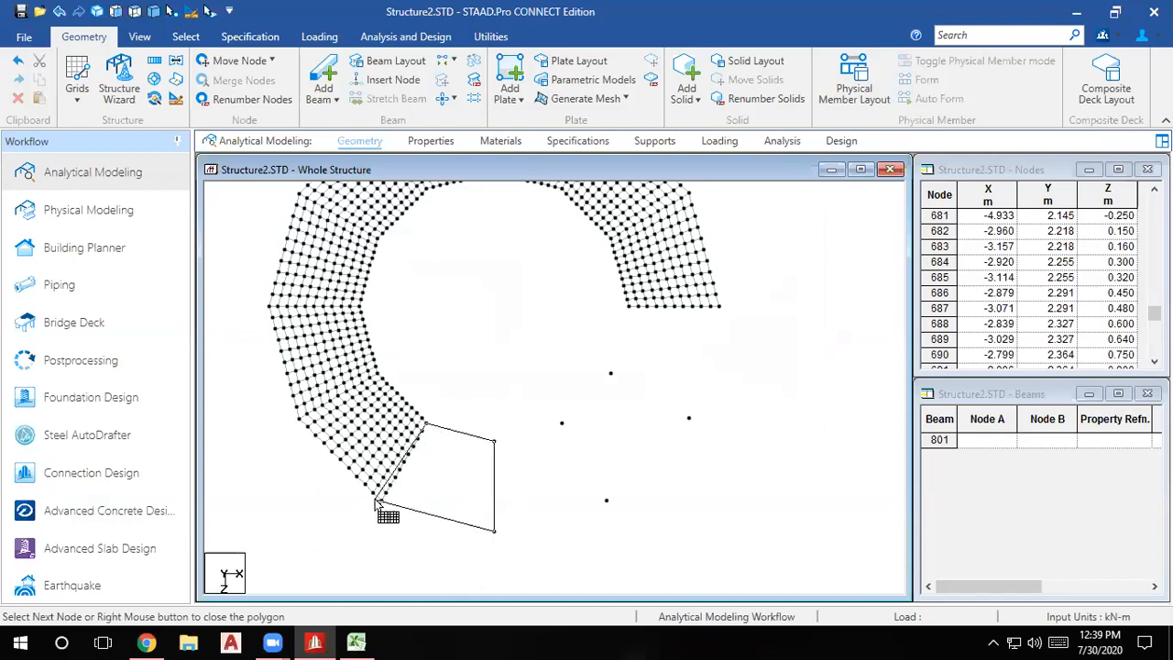
{"action": "left_click", "coordinate": [427, 425]}
{"action": "left_click", "coordinate": [557, 332]}
{"action": "left_click", "coordinate": [539, 377]}
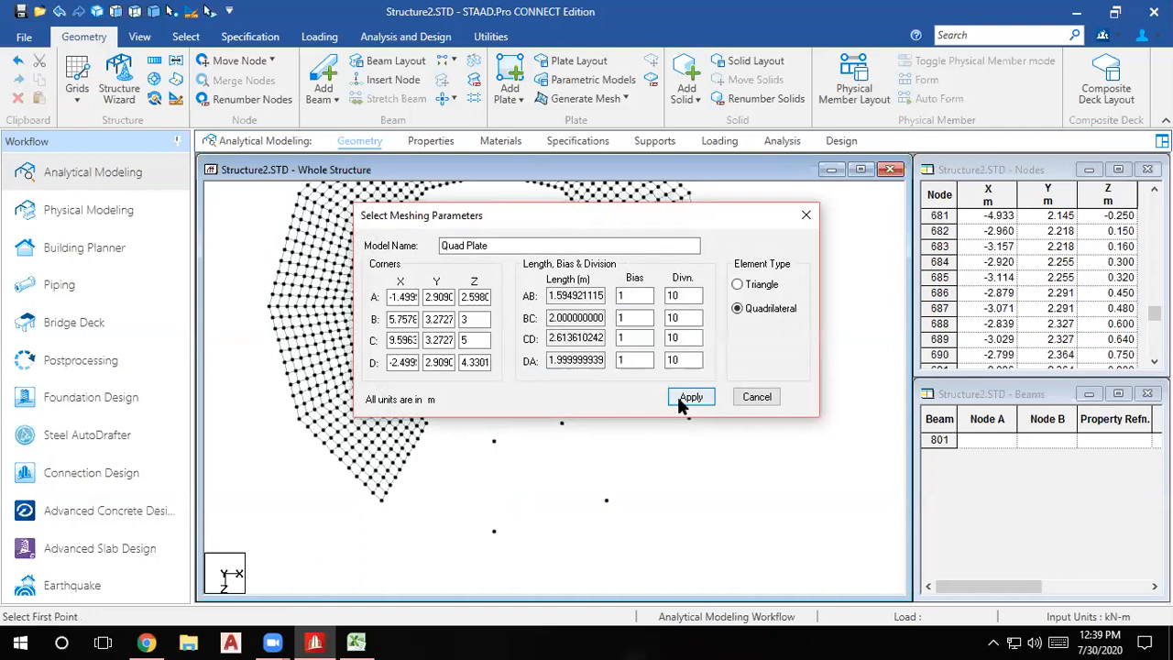
Apply the quadrilateral Quad Plate mesh with 10 divisions per side, and generate a quadrilateral mesh on the adjoining four-node panel.
{"action": "left_click", "coordinate": [680, 402]}
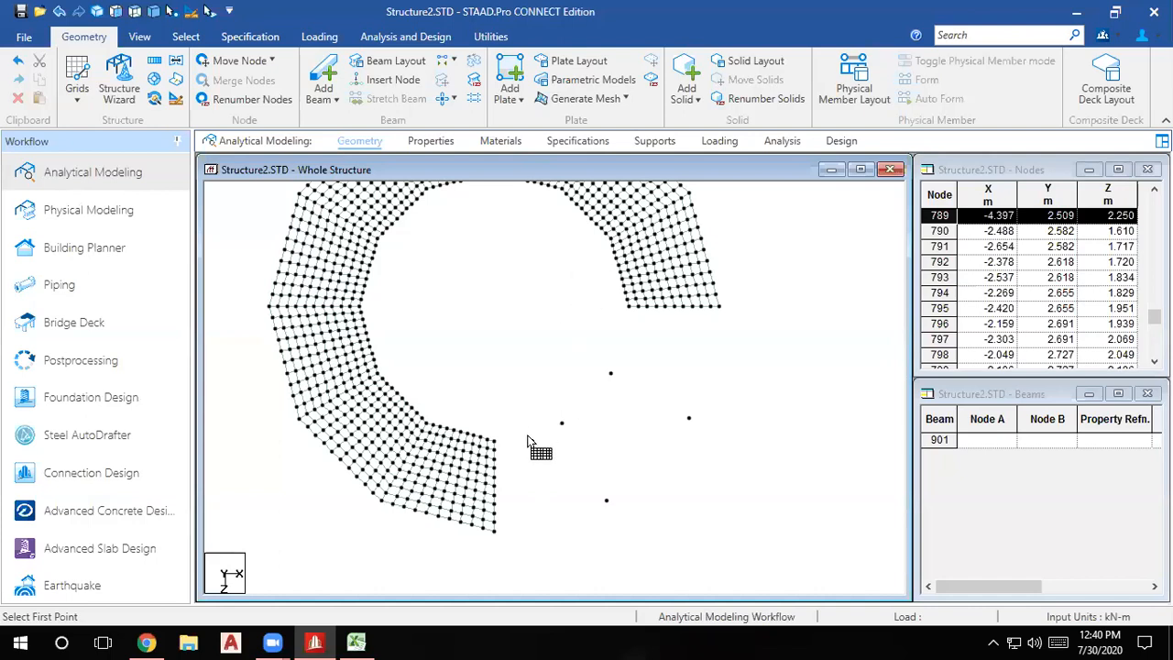
{"action": "left_click", "coordinate": [495, 442]}
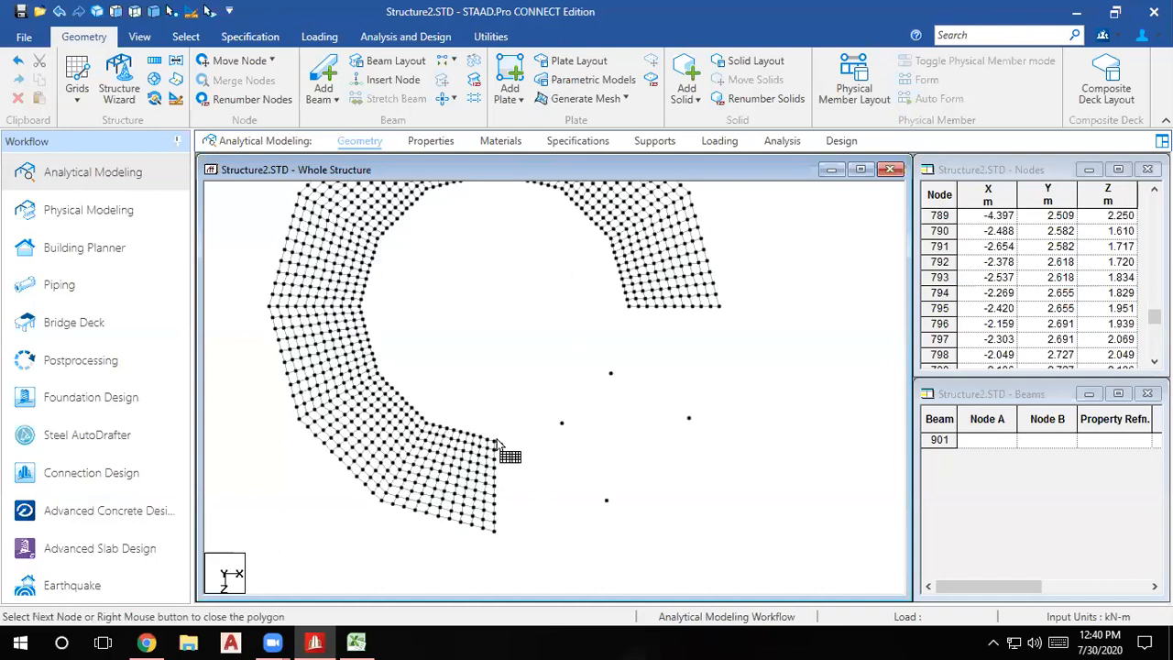
{"action": "left_click", "coordinate": [564, 424]}
{"action": "left_click", "coordinate": [606, 501]}
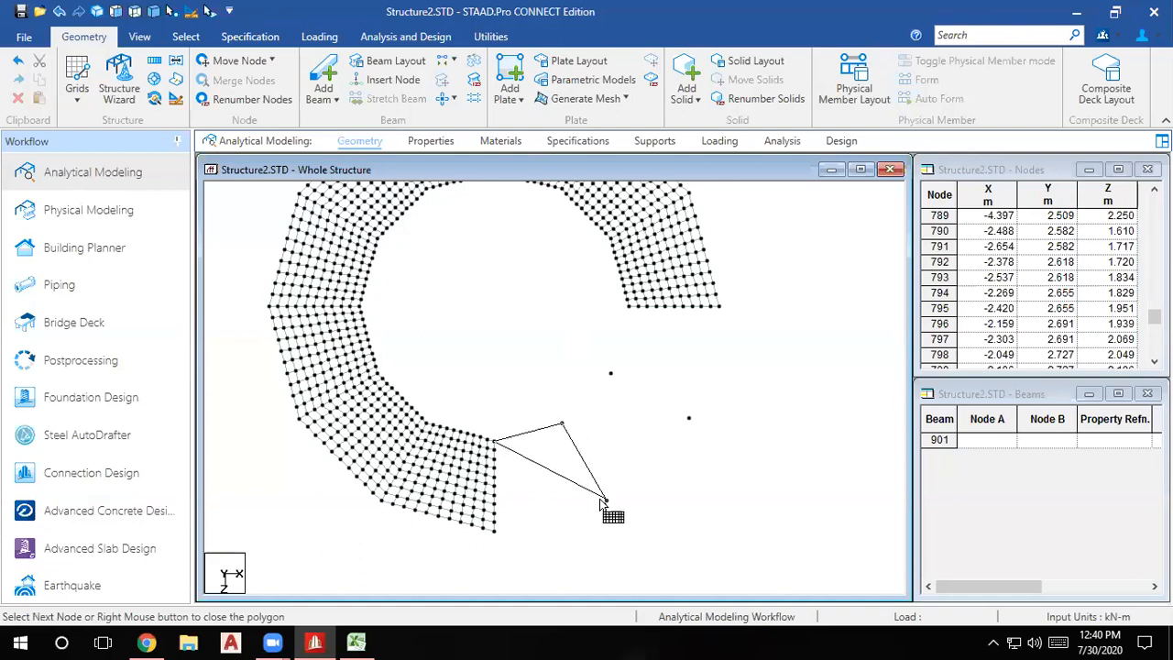
{"action": "left_click", "coordinate": [494, 532]}
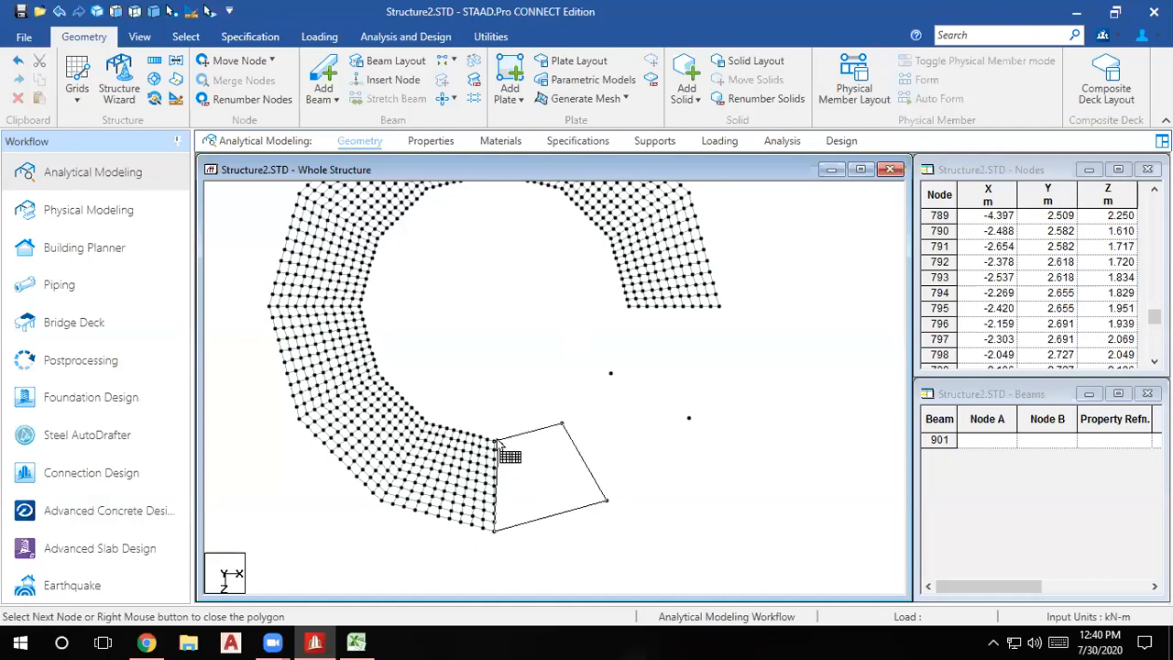
{"action": "right_click", "coordinate": [511, 456]}
{"action": "left_click", "coordinate": [550, 332]}
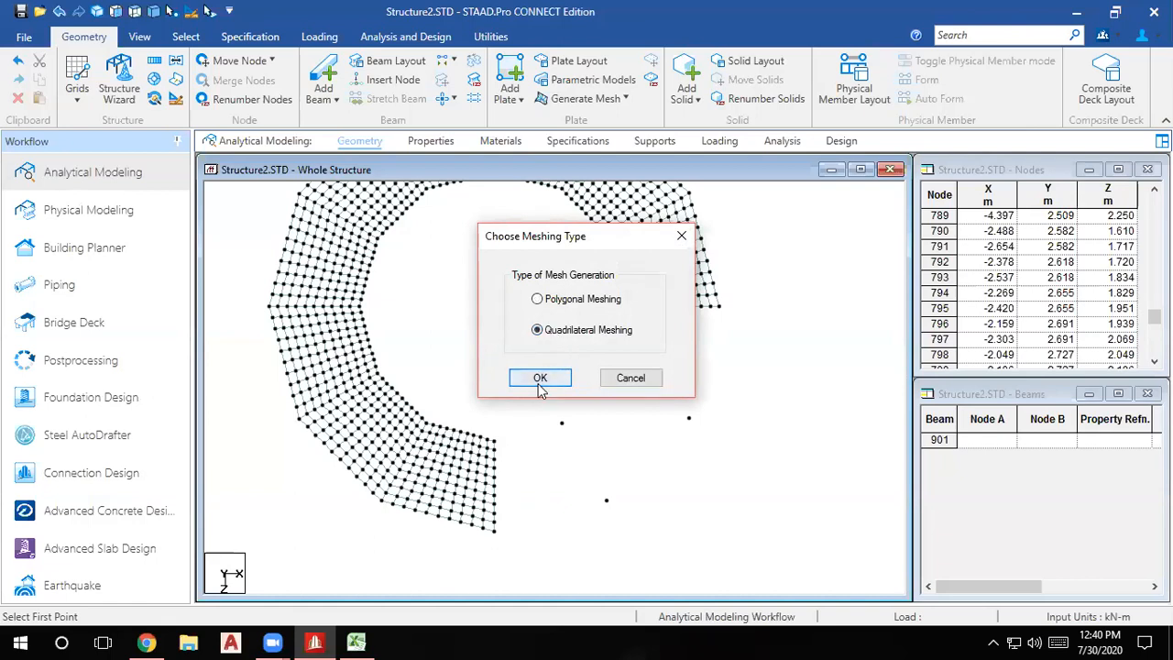
{"action": "left_click", "coordinate": [541, 378]}
{"action": "left_click", "coordinate": [678, 403]}
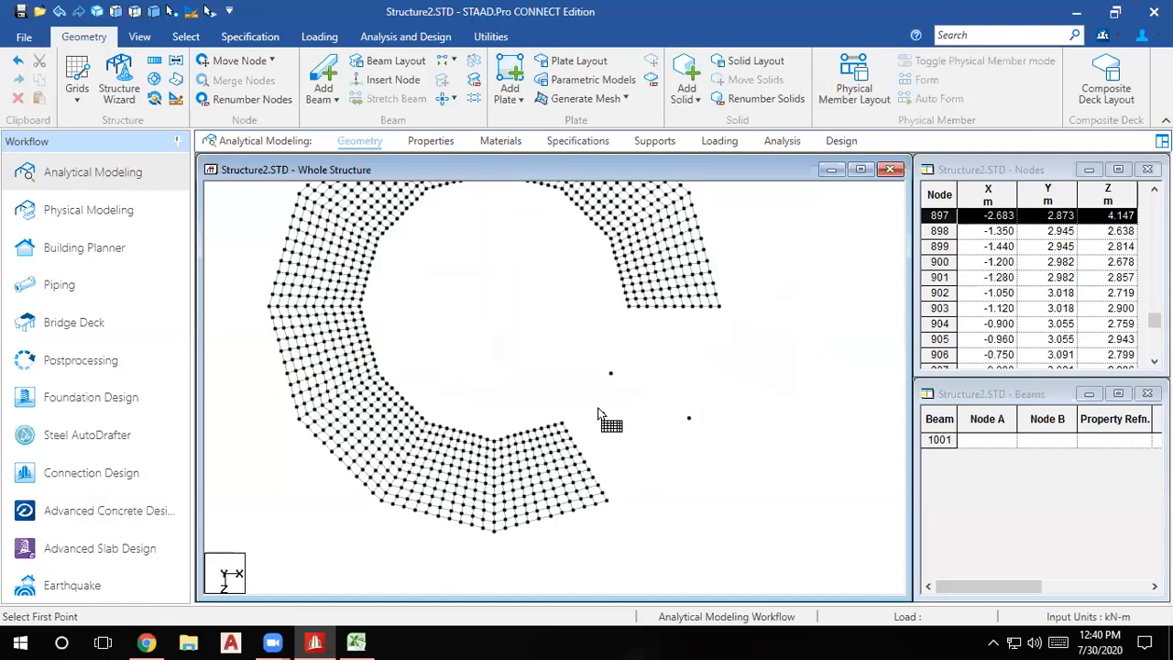
Generate a quadrilateral mesh on the last four-node panel at the free end of the spiral slab.
{"action": "left_click", "coordinate": [563, 424]}
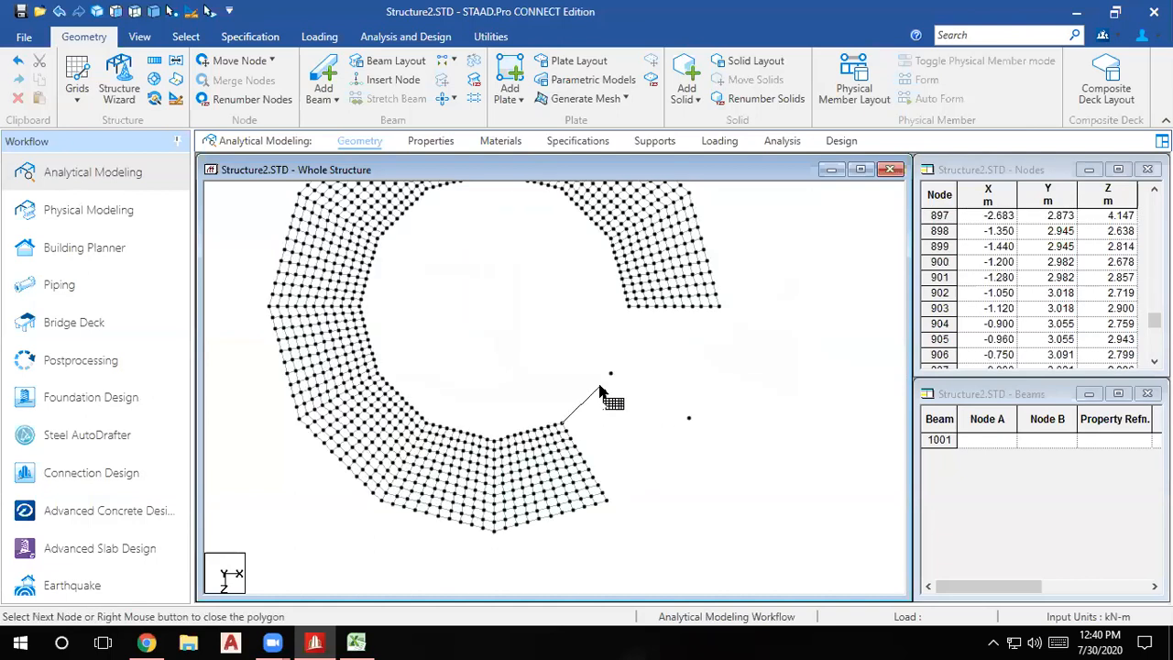
{"action": "left_click", "coordinate": [611, 373]}
{"action": "left_click", "coordinate": [688, 419]}
{"action": "left_click", "coordinate": [608, 501]}
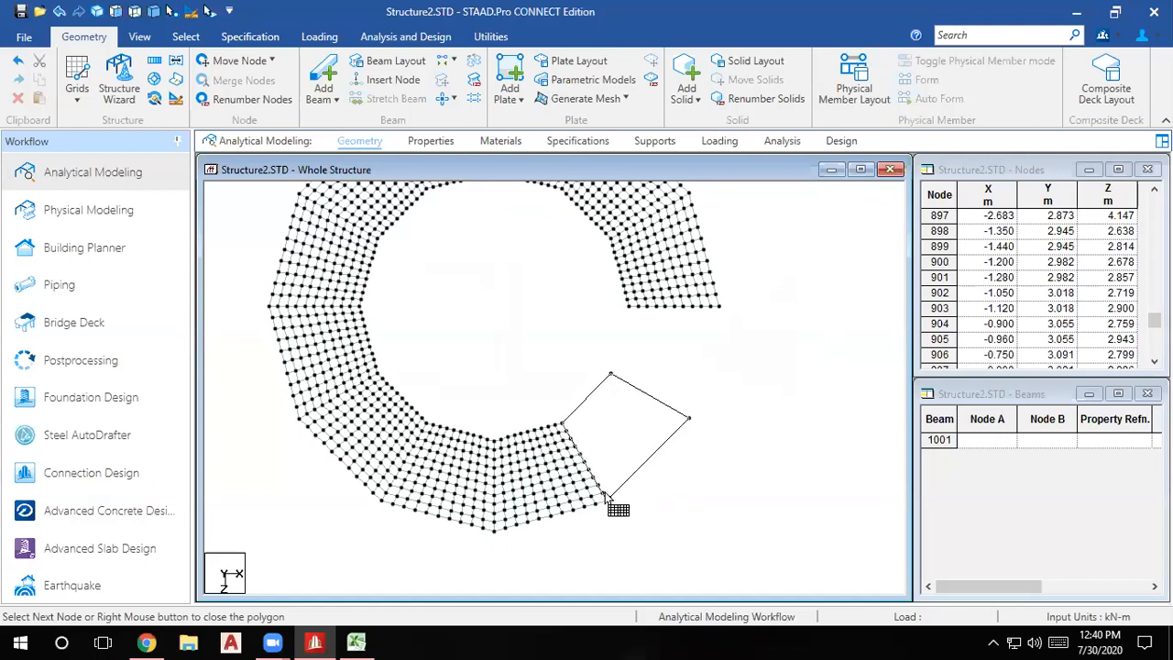
{"action": "left_click", "coordinate": [561, 426]}
{"action": "left_click", "coordinate": [569, 331]}
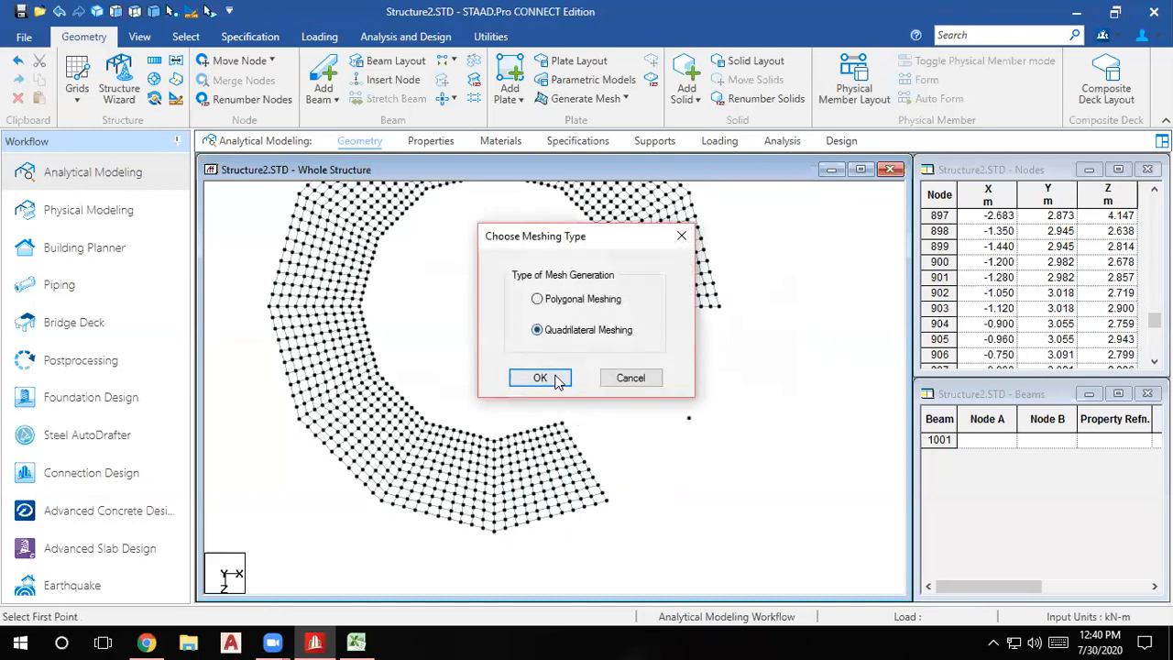
{"action": "left_click", "coordinate": [541, 378]}
{"action": "left_click", "coordinate": [689, 399]}
Examine the meshed spiral slab in plan, front and isometric views.
{"action": "middle_click_drag", "start_coordinate": [687, 406], "coordinate": [676, 519]}
{"action": "scroll", "coordinate": [676, 519], "scroll_direction": "up", "scroll_amount": 1}
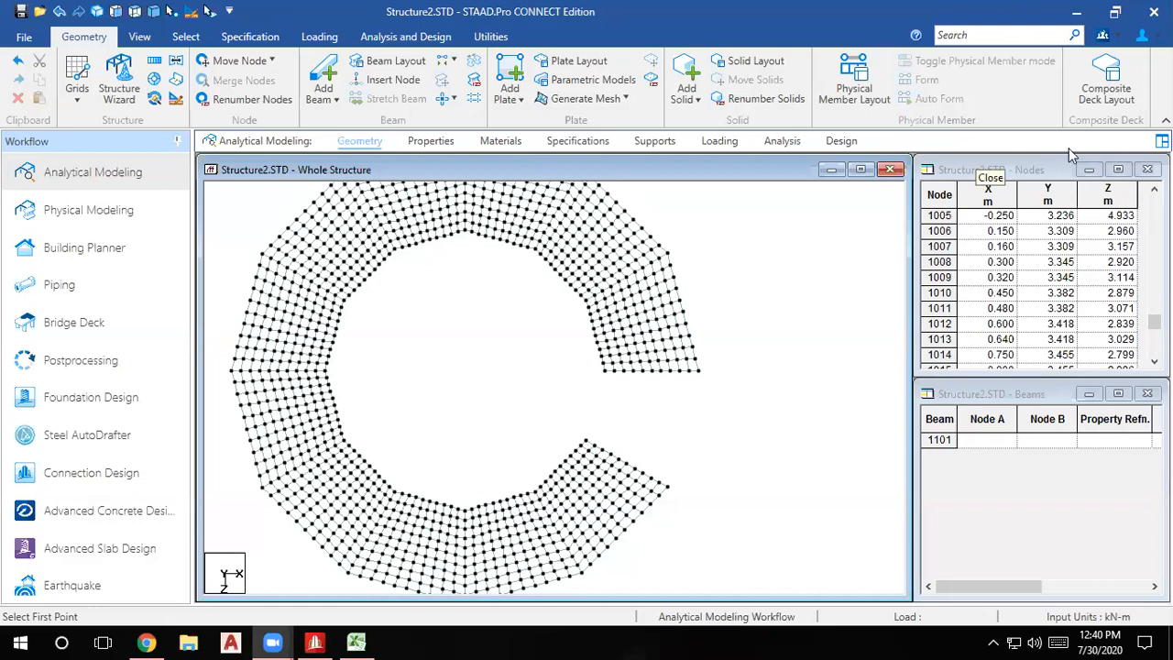
{"action": "left_click", "coordinate": [852, 95]}
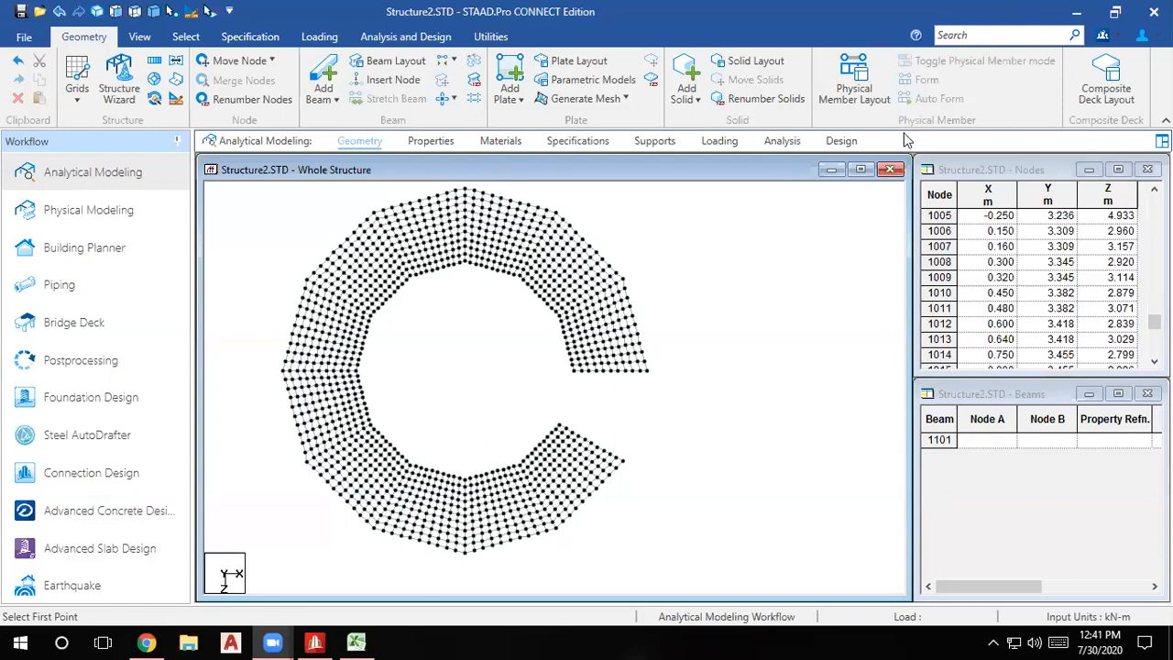
{"action": "middle_click_drag", "start_coordinate": [703, 351], "coordinate": [791, 393]}
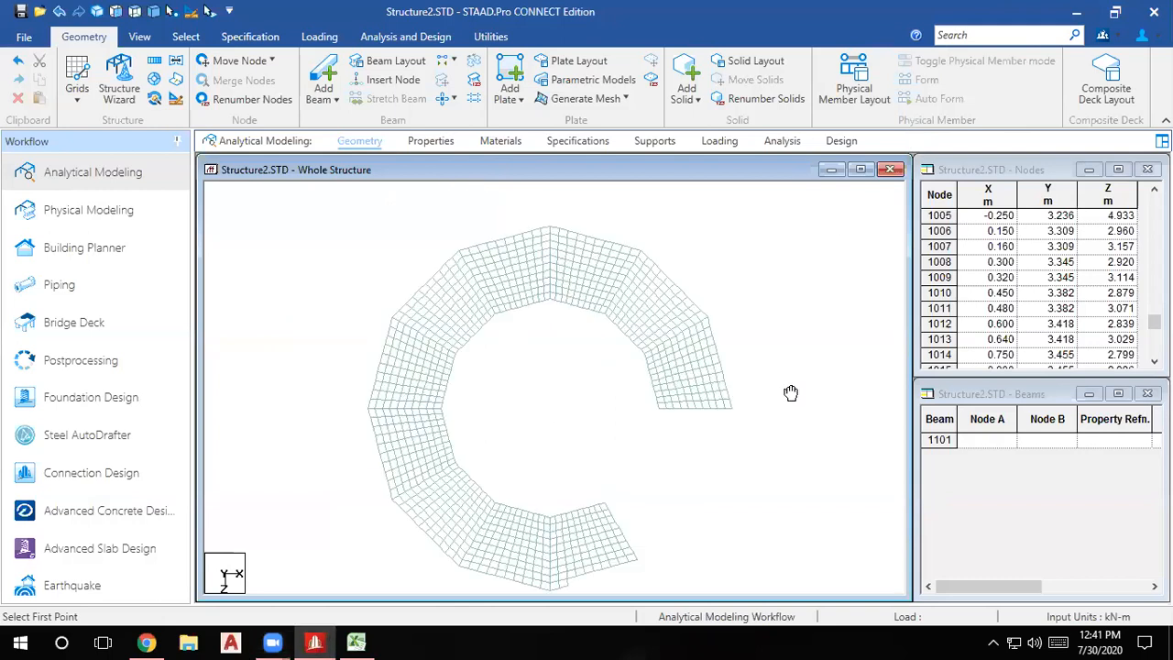
{"action": "left_click", "coordinate": [116, 11]}
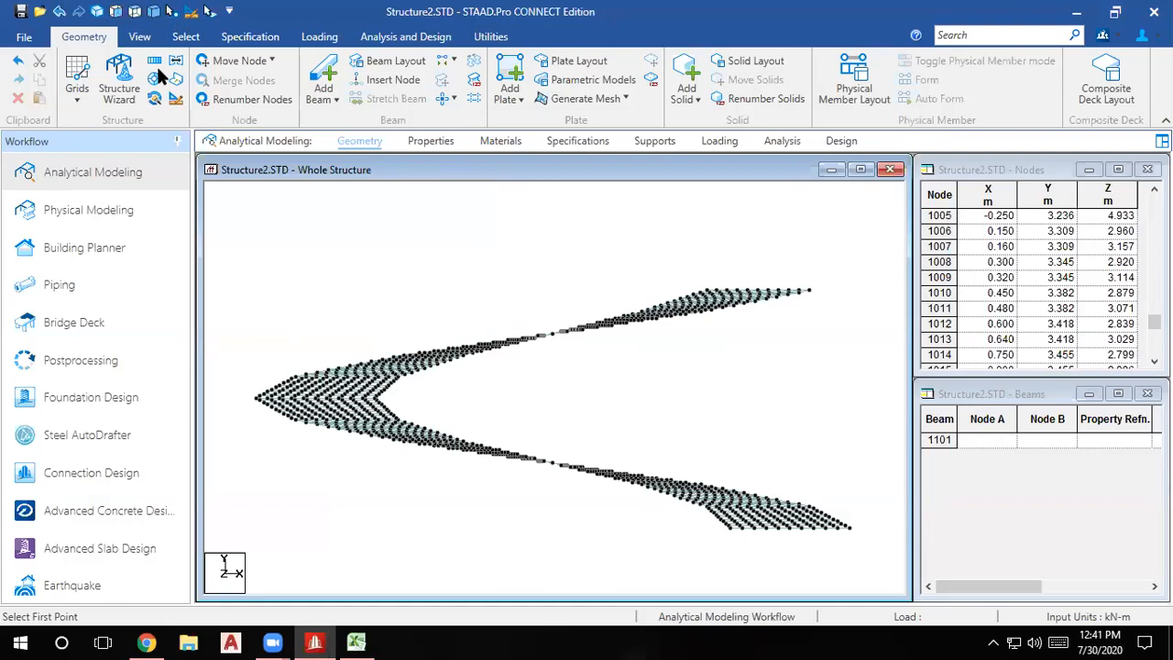
{"action": "scroll", "coordinate": [294, 243], "scroll_direction": "down", "scroll_amount": 2}
{"action": "scroll", "coordinate": [360, 284], "scroll_direction": "up", "scroll_amount": 1}
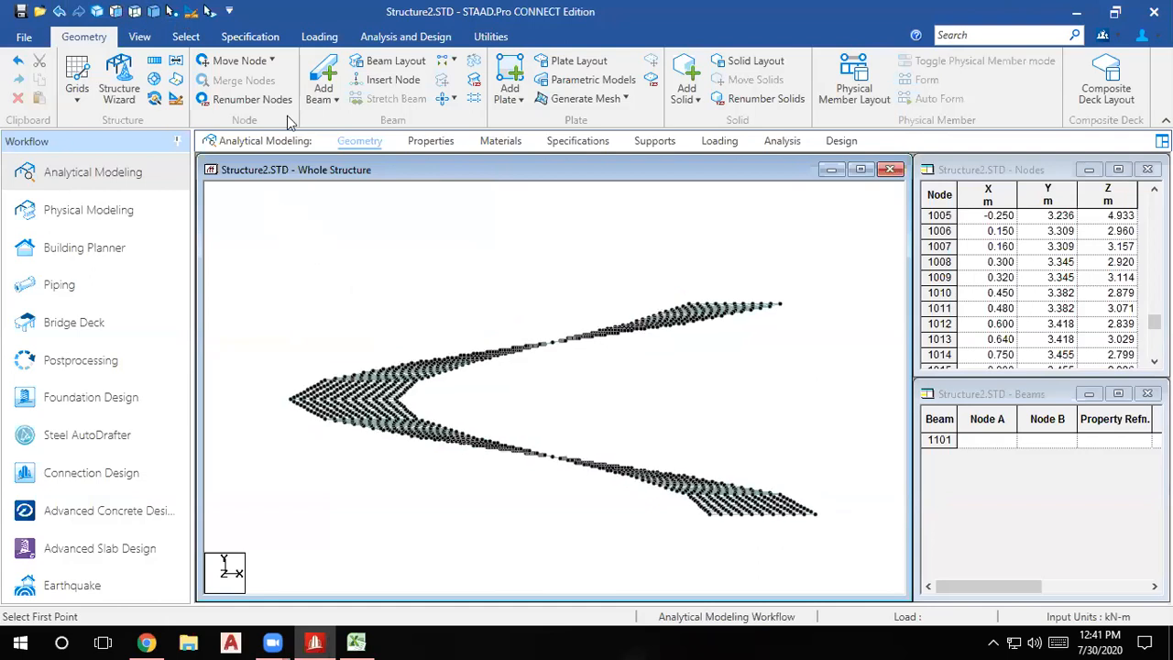
{"action": "left_click", "coordinate": [148, 14]}
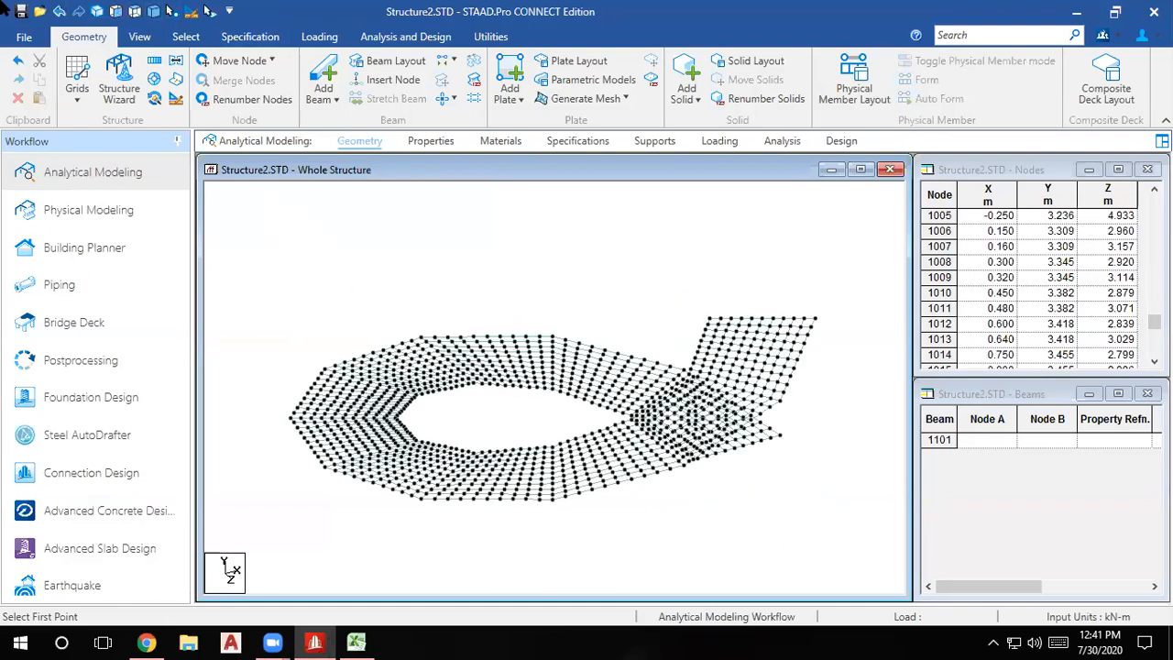
Save the Structure2.STD model and accept replacing its repeat commands with an expanded list.
{"action": "left_click", "coordinate": [22, 38]}
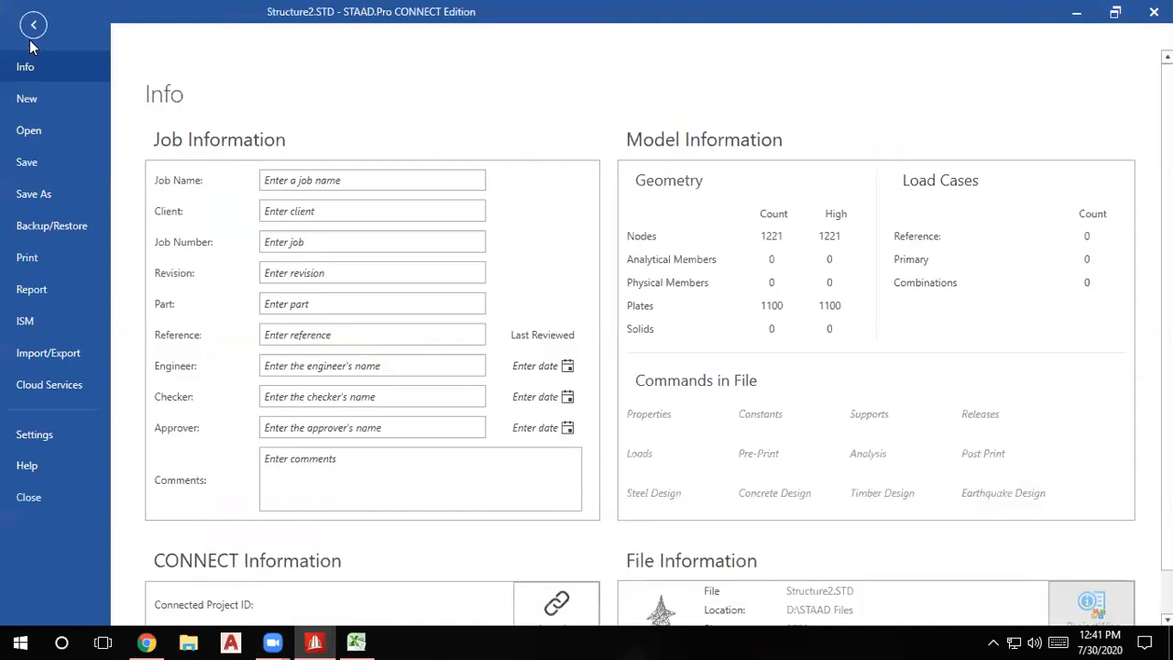
{"action": "left_click", "coordinate": [40, 163]}
{"action": "left_click", "coordinate": [571, 409]}
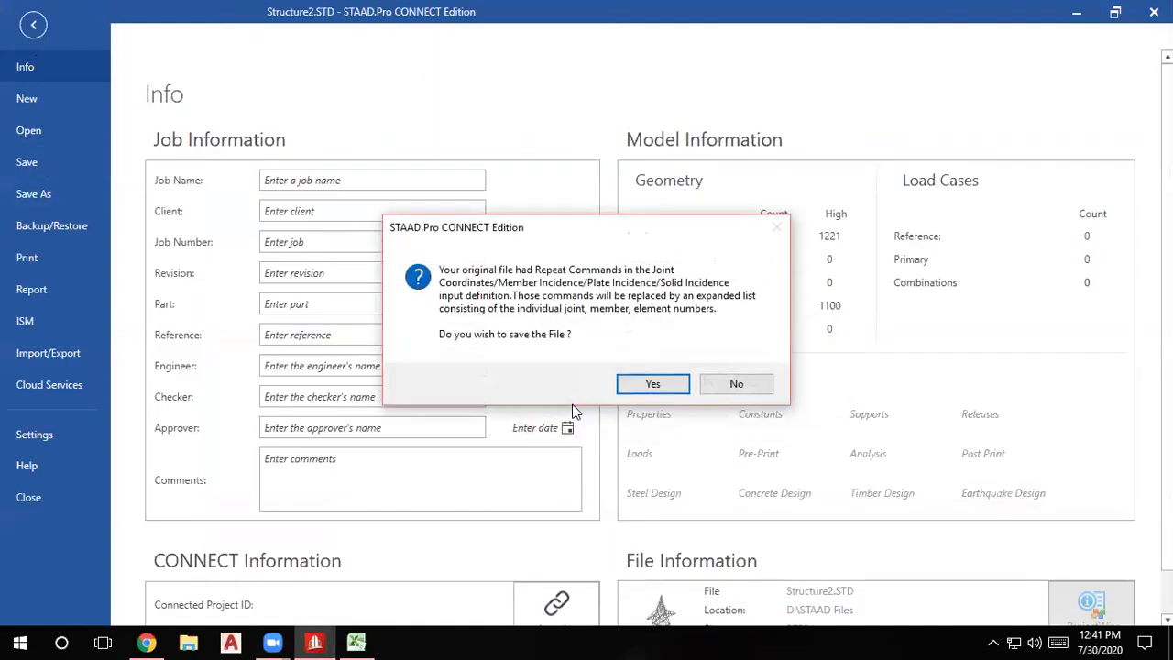
{"action": "left_click", "coordinate": [652, 383]}
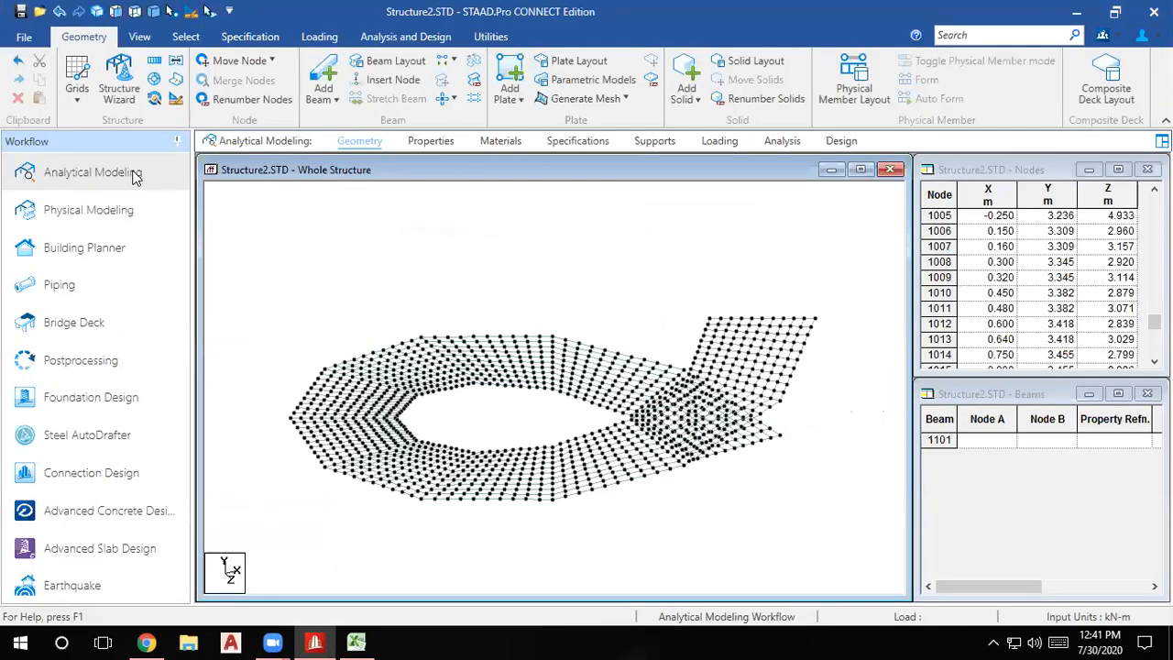
Create a new metric analytical model named Structure3 in D:\STAAD Files, overwriting the existing file.
{"action": "left_click", "coordinate": [23, 38]}
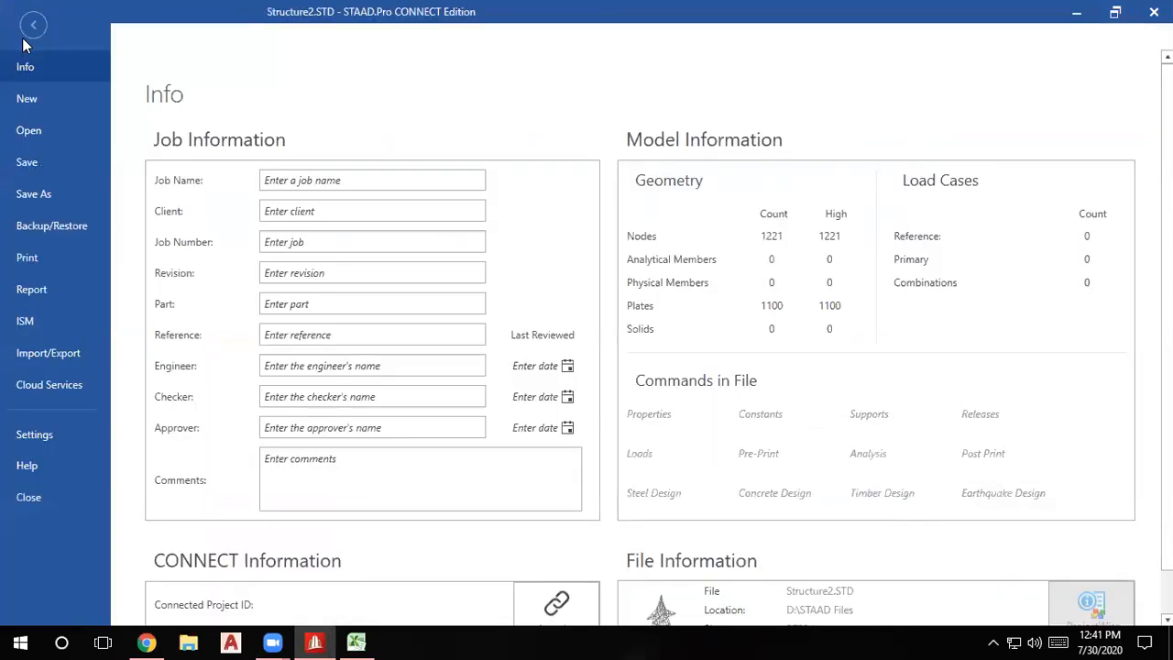
{"action": "left_click", "coordinate": [26, 98]}
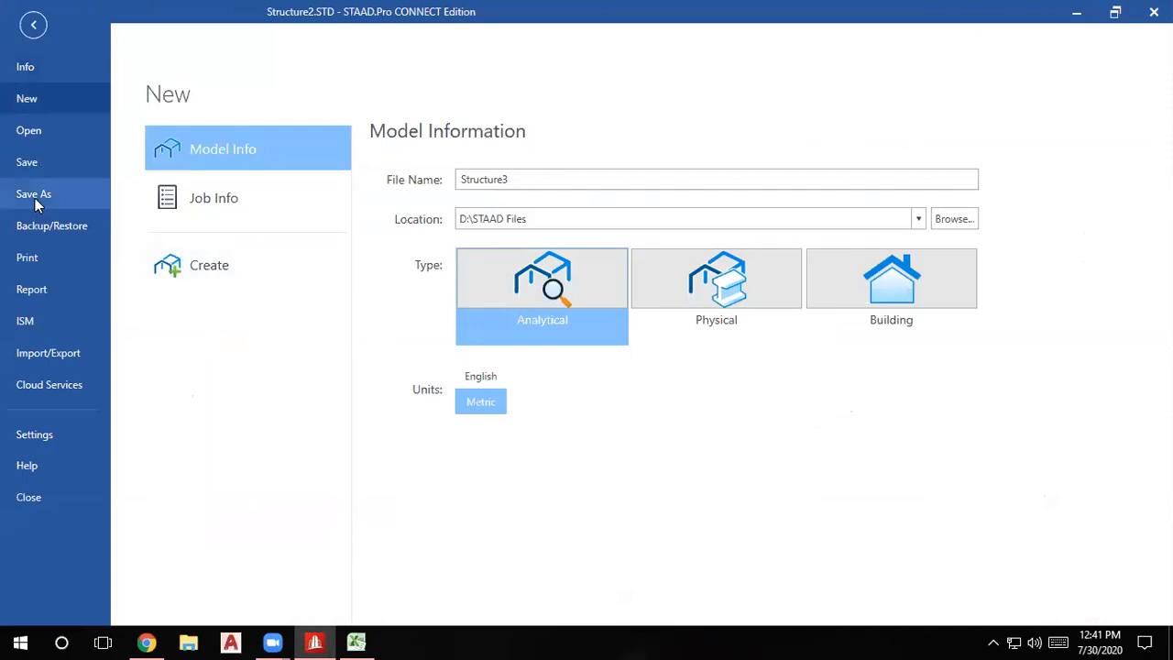
{"action": "left_click", "coordinate": [201, 272]}
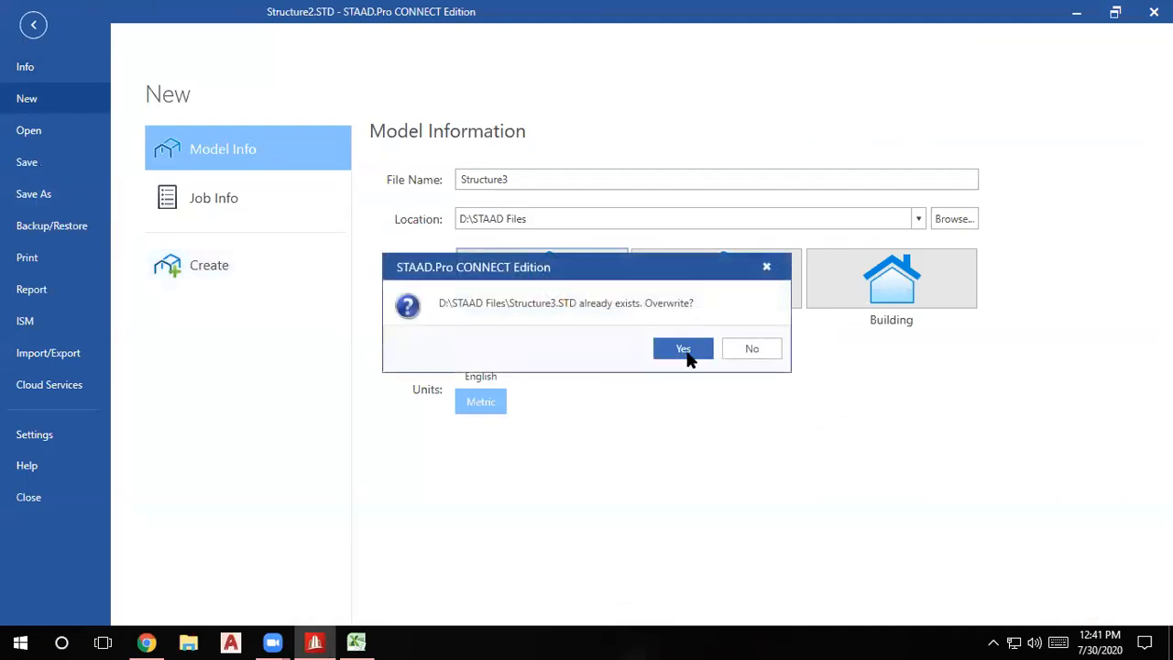
{"action": "left_click", "coordinate": [687, 354]}
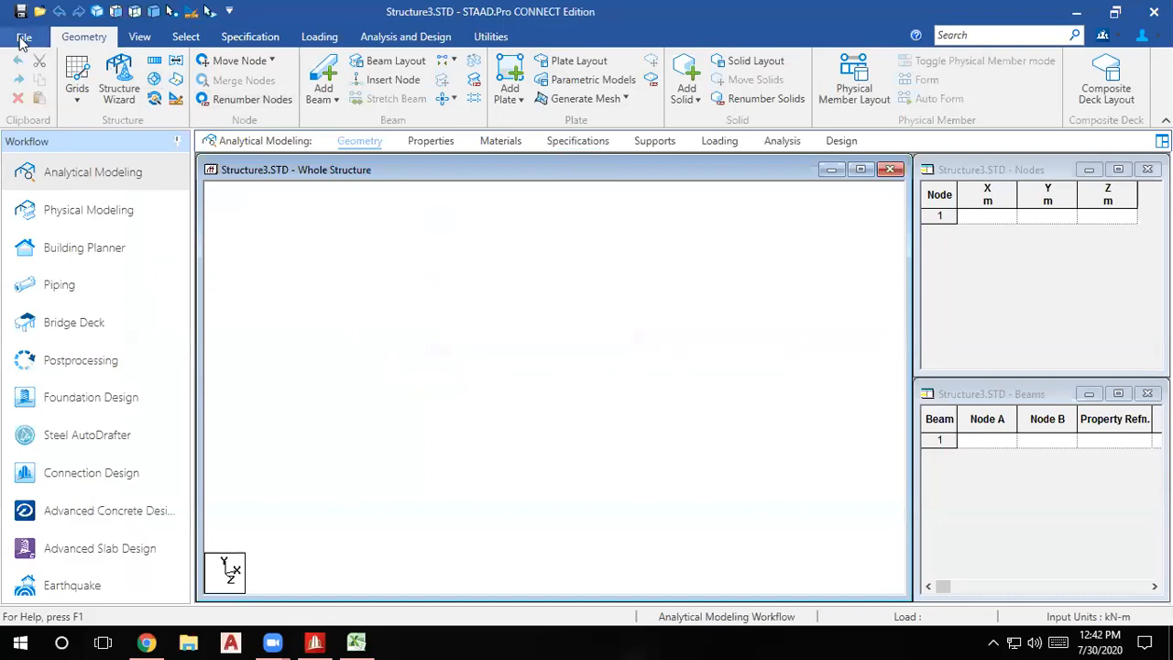
{"action": "left_click", "coordinate": [24, 37]}
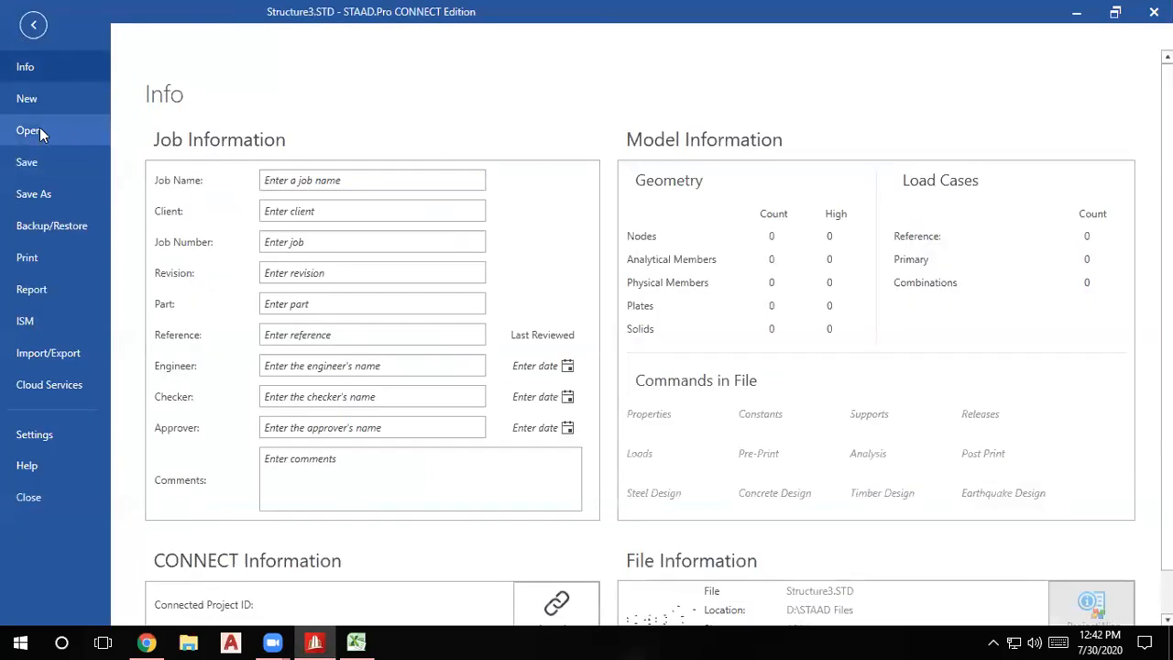
{"action": "left_click", "coordinate": [33, 130]}
{"action": "left_click", "coordinate": [517, 243]}
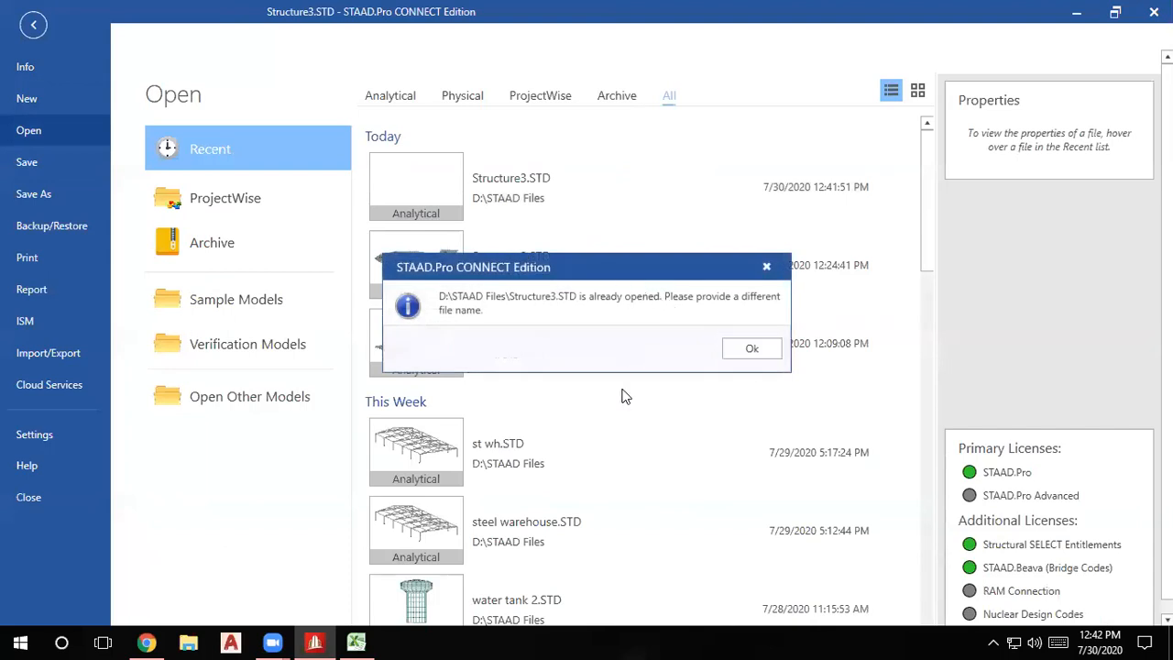
{"action": "left_click", "coordinate": [766, 267]}
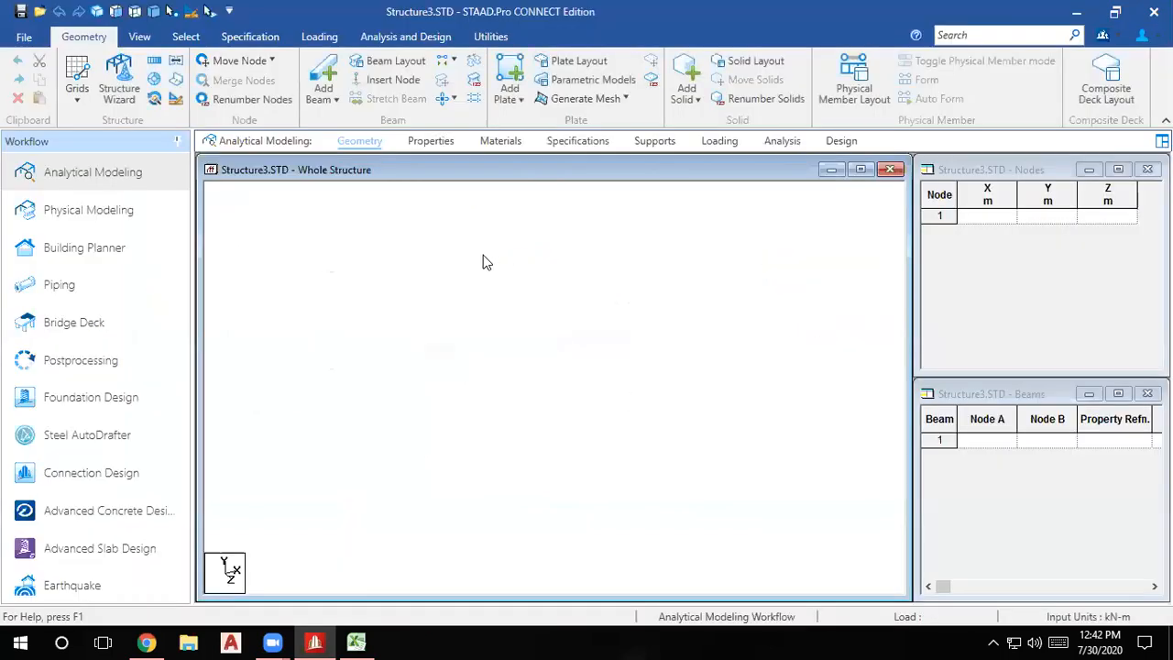
Open the recent model Structure2.STD and agree to display the Assign Dialog when opening it next time.
{"action": "left_click", "coordinate": [24, 37]}
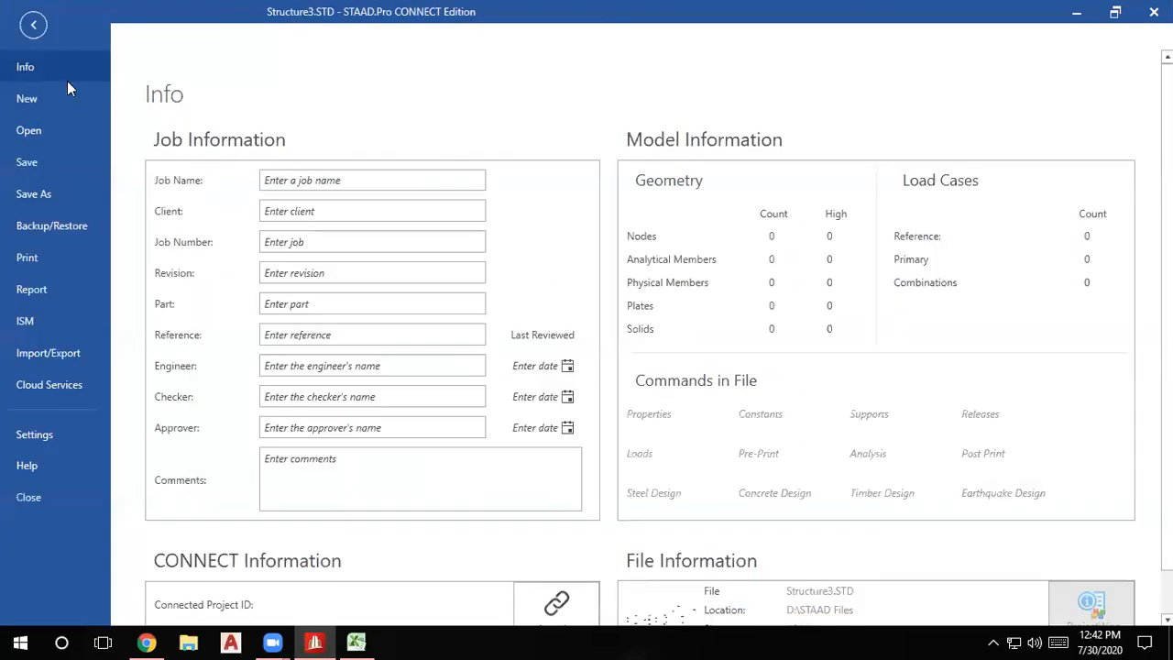
{"action": "left_click", "coordinate": [41, 128]}
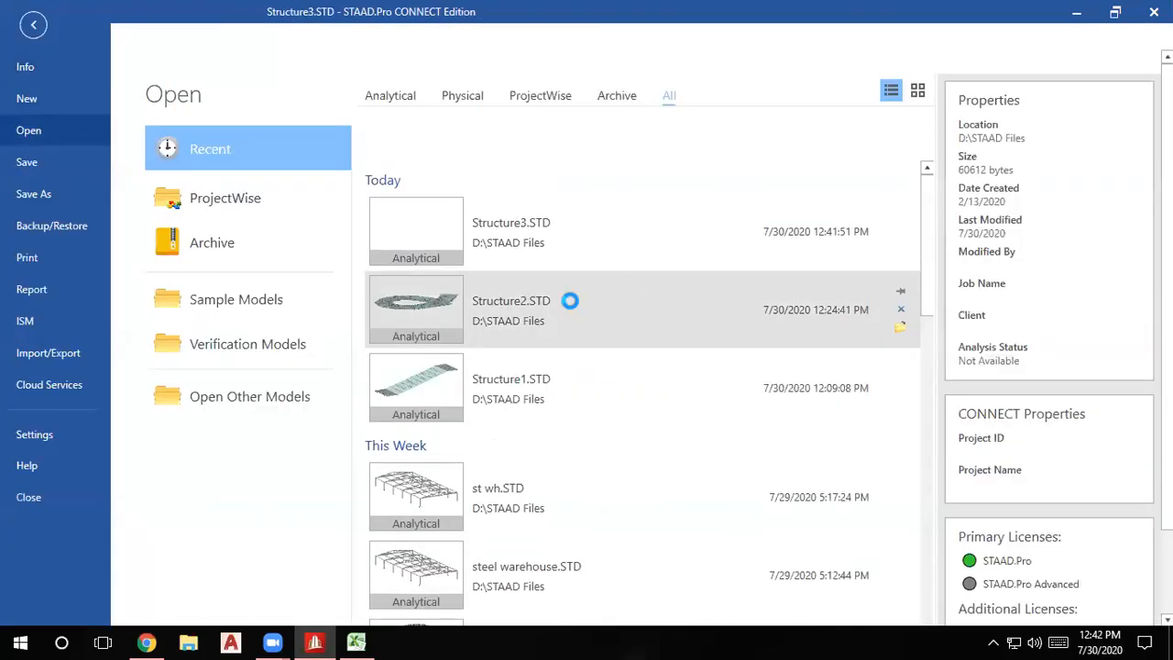
{"action": "left_click", "coordinate": [867, 600]}
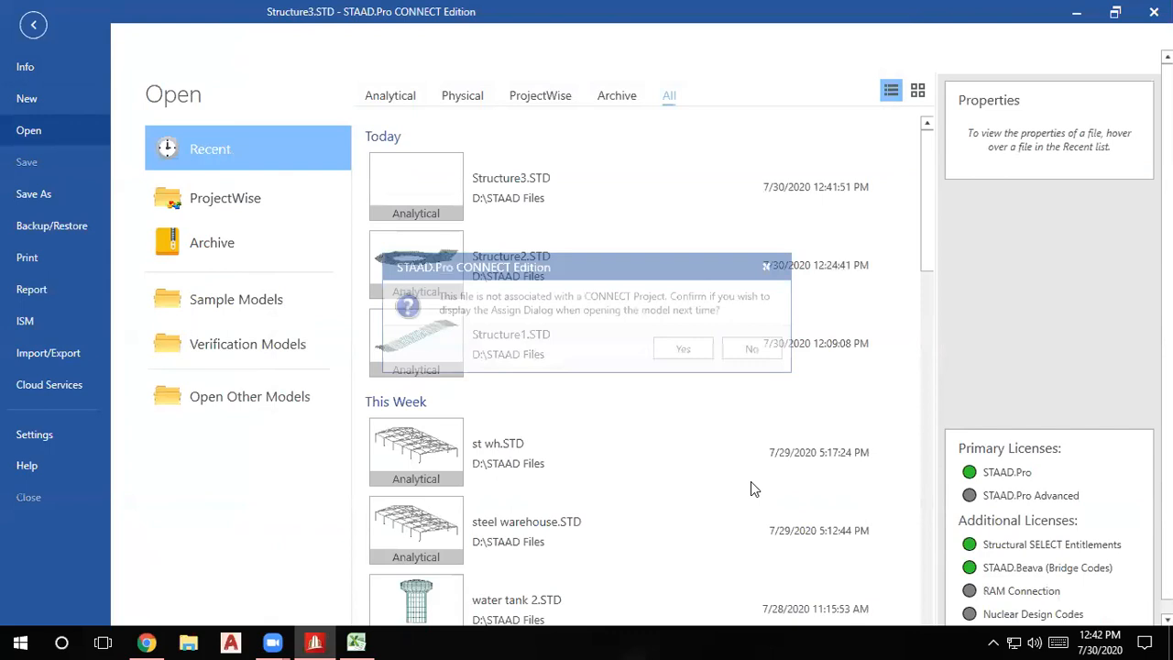
{"action": "left_click", "coordinate": [686, 349]}
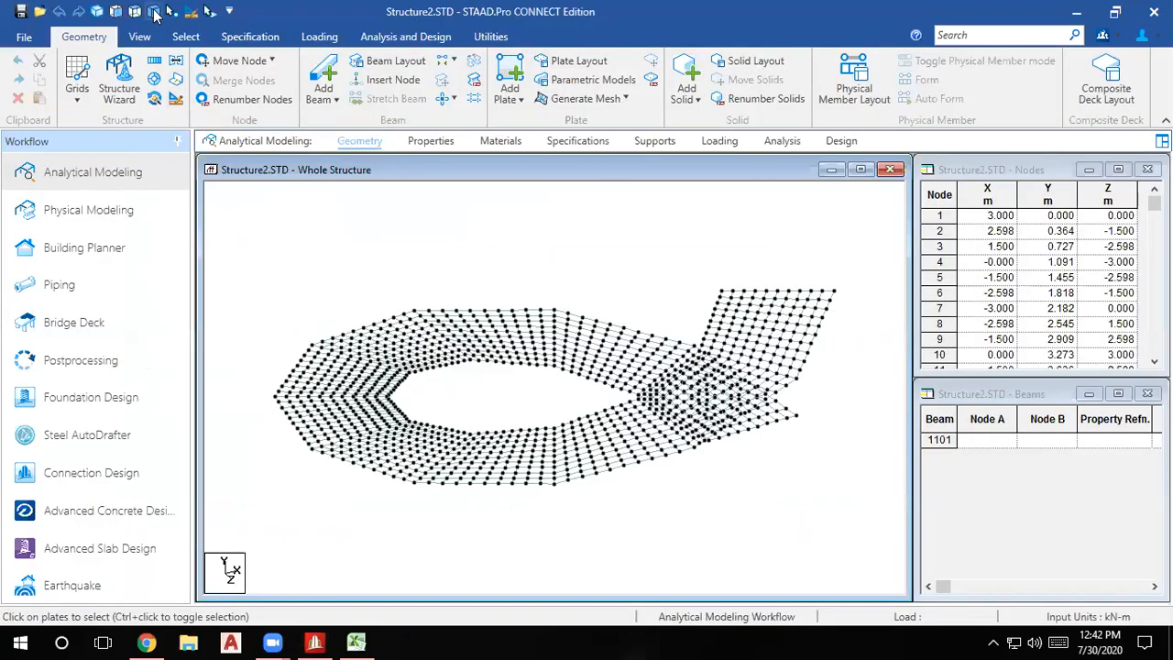
Display the slab in plan view and select the row of nodes along its starting edge.
{"action": "left_click", "coordinate": [154, 14]}
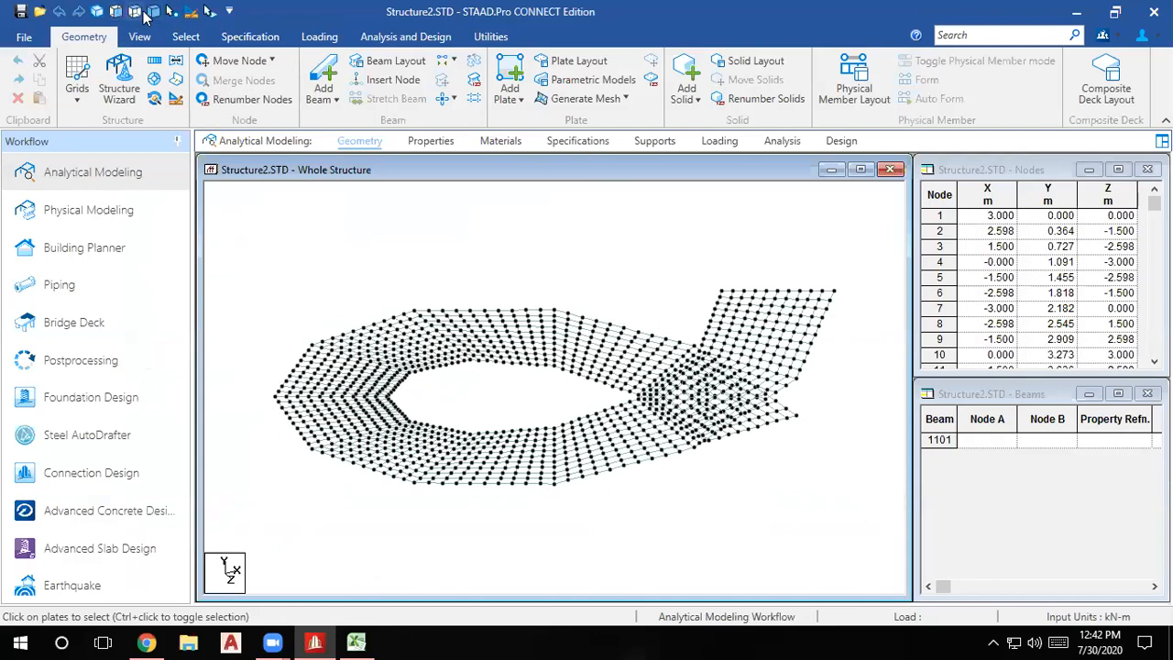
{"action": "left_click", "coordinate": [138, 13]}
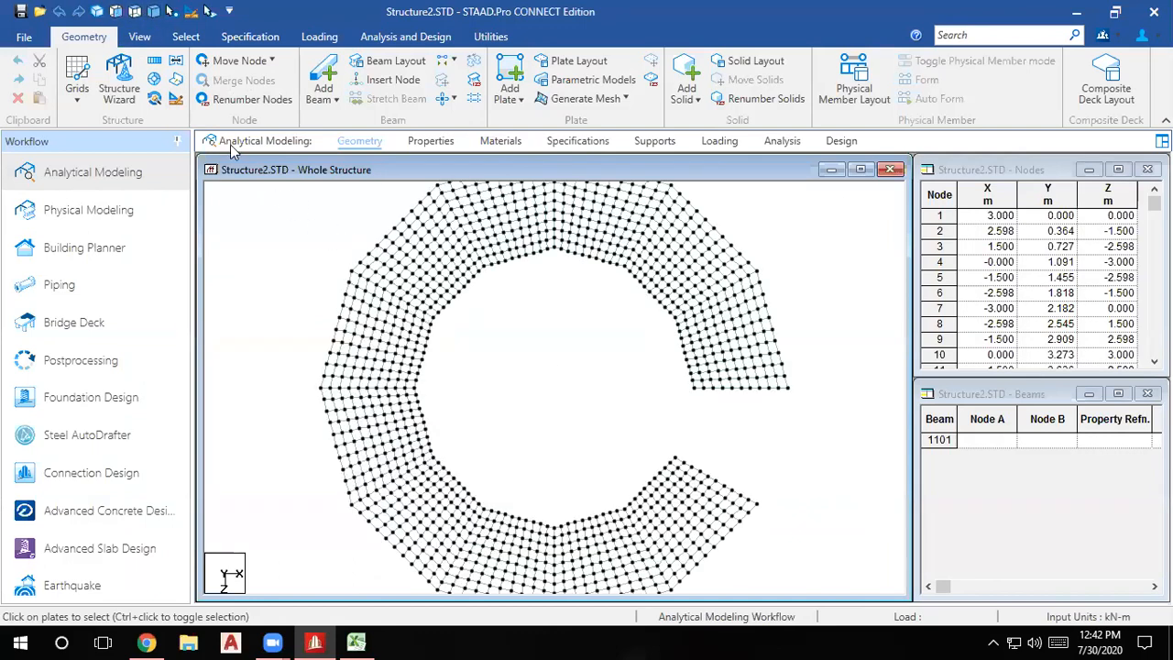
{"action": "left_click", "coordinate": [173, 11]}
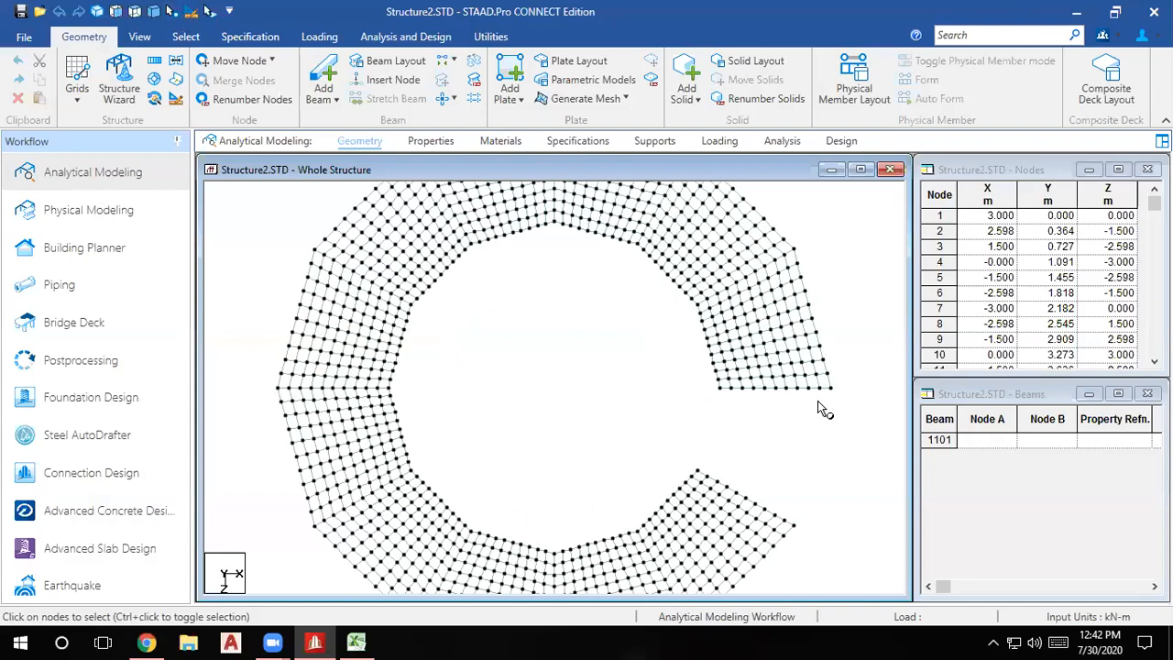
{"action": "scroll", "coordinate": [775, 425], "scroll_direction": "up", "scroll_amount": 1}
{"action": "left_click_drag", "start_coordinate": [775, 425], "coordinate": [506, 390]}
Add the inner and outer corner nodes of the first three slab panels after the starting edge to the node selection.
{"action": "middle_click_drag", "start_coordinate": [509, 394], "coordinate": [550, 538]}
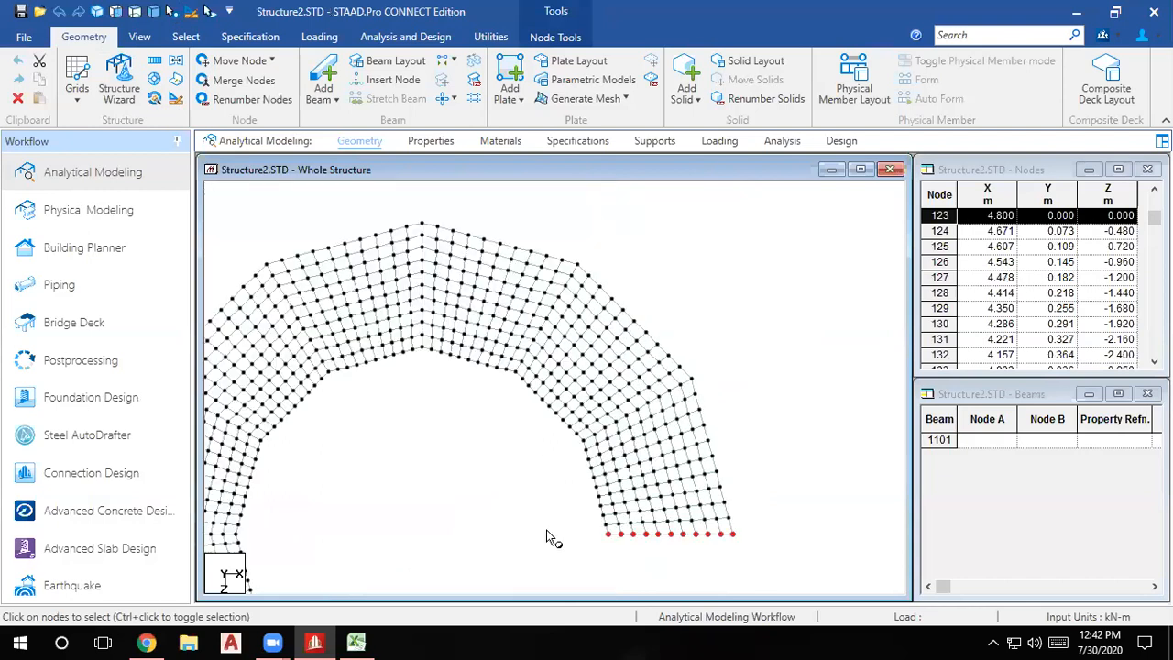
{"action": "left_click", "coordinate": [584, 440], "text": "ctrl"}
{"action": "left_click", "coordinate": [577, 265], "text": "ctrl"}
{"action": "left_click", "coordinate": [515, 371], "text": "ctrl"}
{"action": "left_click", "coordinate": [422, 347], "text": "ctrl"}
{"action": "left_click", "coordinate": [422, 225], "text": "ctrl"}
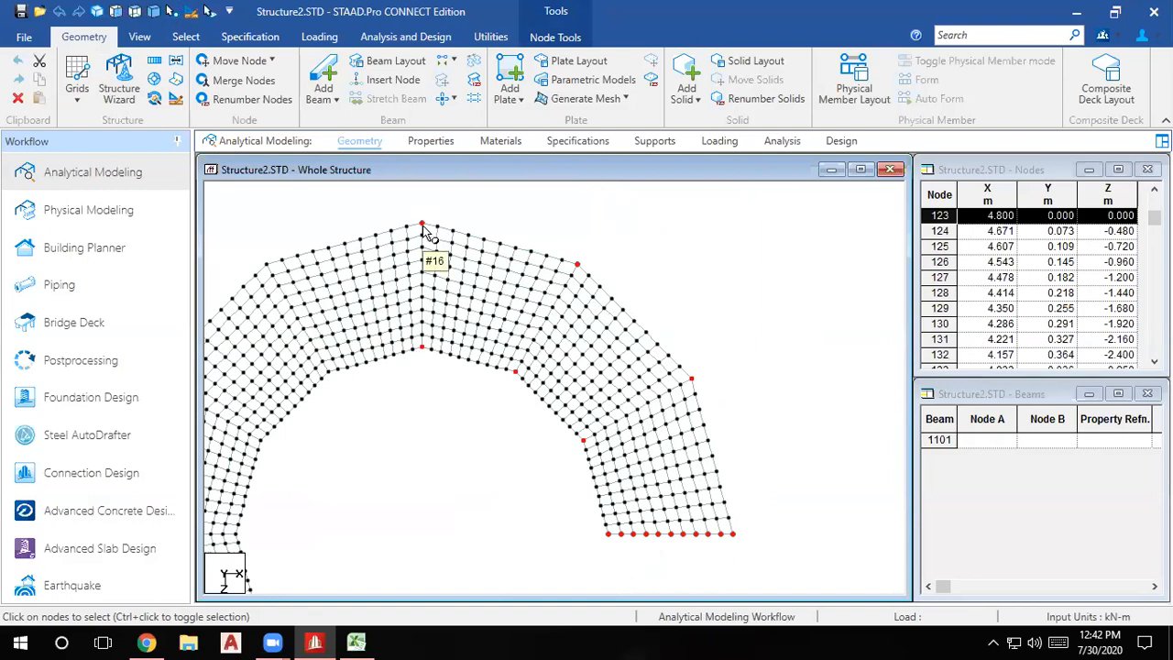
Add the inner and outer corner nodes of the fourth, fifth and sixth slab panels to the node selection.
{"action": "scroll", "coordinate": [596, 366], "scroll_direction": "down", "scroll_amount": 1}
{"action": "middle_click_drag", "start_coordinate": [609, 396], "coordinate": [668, 349]}
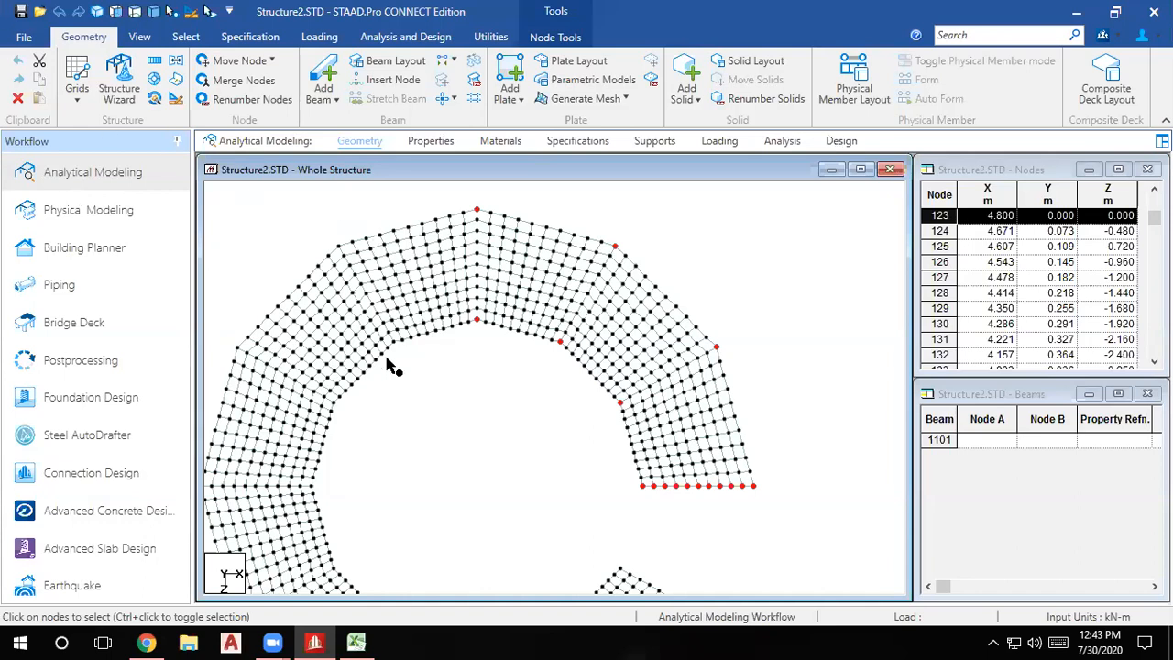
{"action": "left_click", "coordinate": [338, 247], "text": "ctrl"}
{"action": "scroll", "coordinate": [398, 348], "scroll_direction": "up", "scroll_amount": 3}
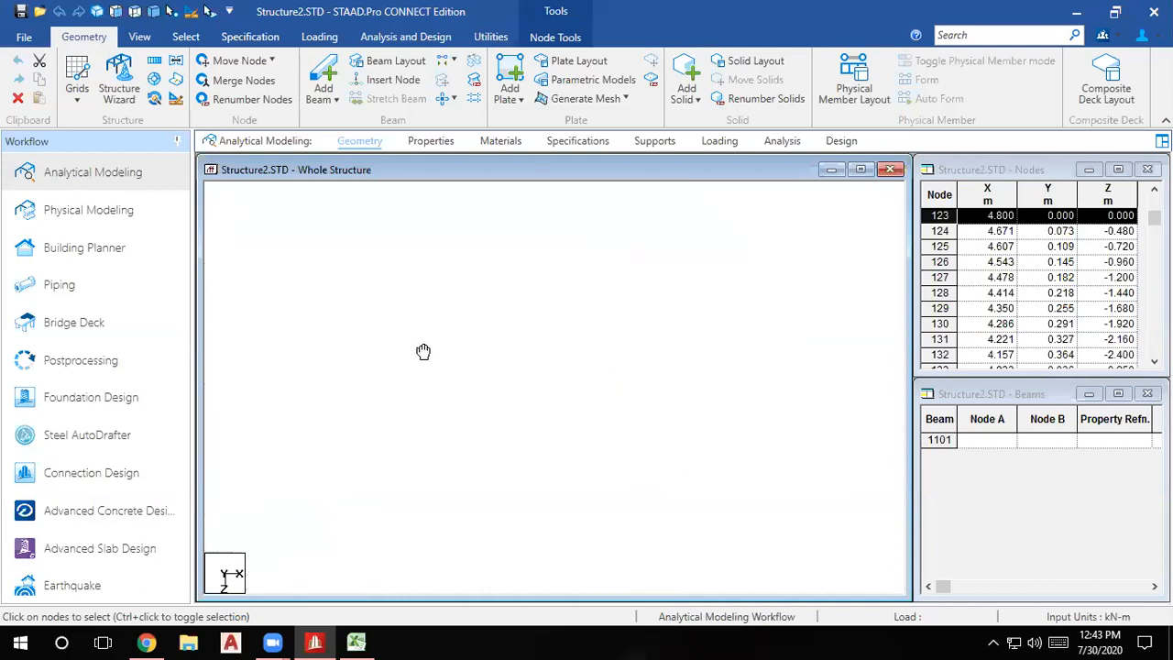
{"action": "scroll", "coordinate": [422, 335], "scroll_direction": "down", "scroll_amount": 2}
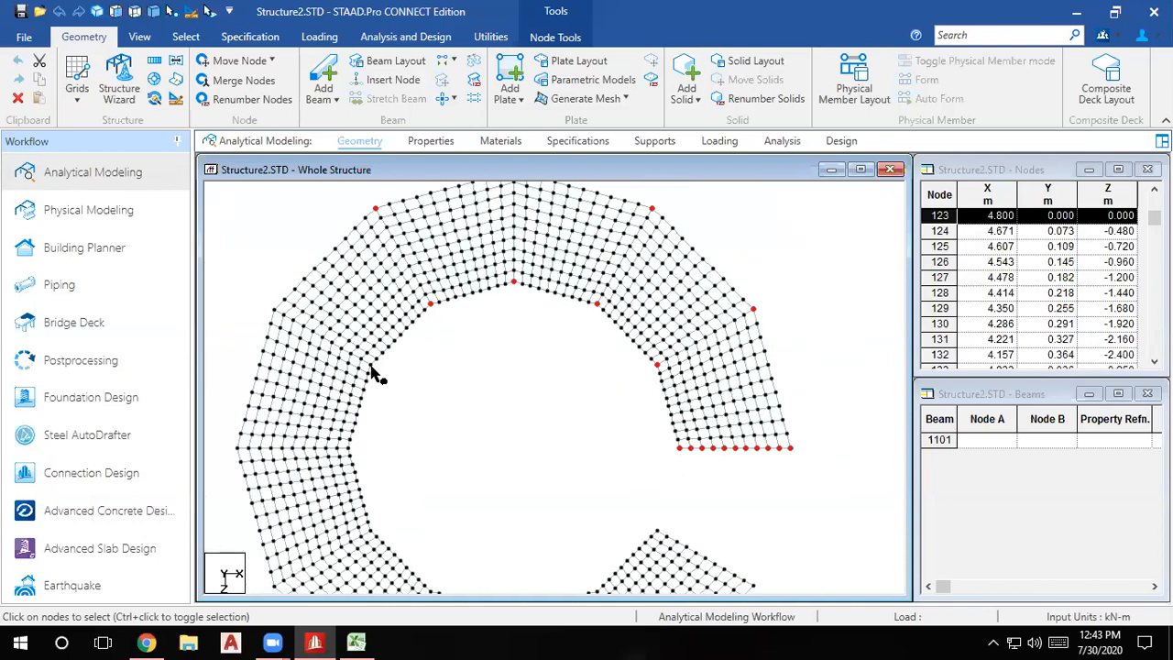
{"action": "left_click", "coordinate": [275, 309], "text": "ctrl"}
{"action": "left_click", "coordinate": [348, 449], "text": "ctrl"}
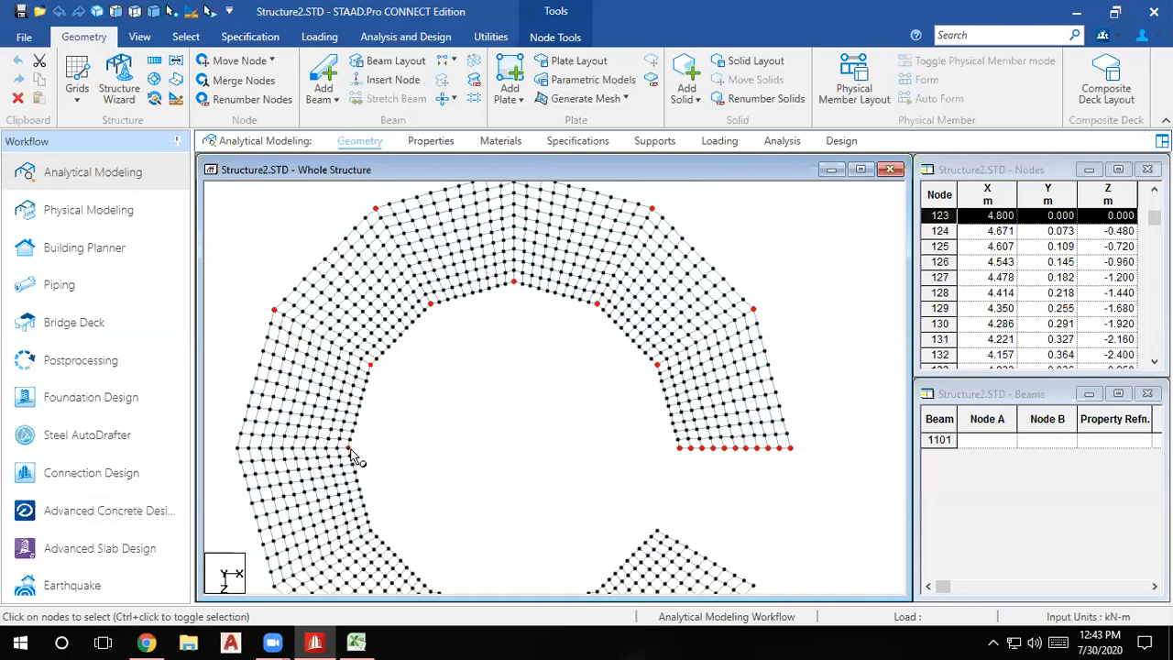
{"action": "left_click", "coordinate": [239, 449], "text": "ctrl"}
Add both corner nodes of the seventh panel and the inner corner node of the eighth panel to the selection.
{"action": "scroll", "coordinate": [290, 424], "scroll_direction": "down", "scroll_amount": 2}
{"action": "middle_click_drag", "start_coordinate": [355, 493], "coordinate": [308, 340]}
{"action": "left_click", "coordinate": [348, 365], "text": "ctrl"}
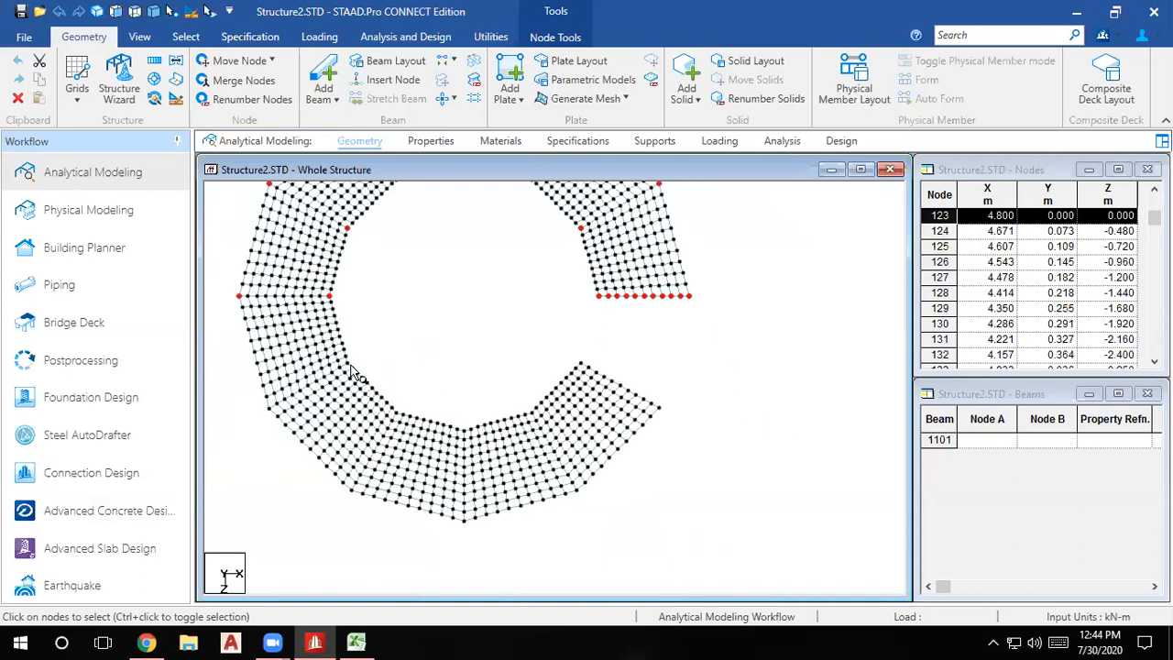
{"action": "left_click", "coordinate": [269, 409], "text": "ctrl"}
{"action": "scroll", "coordinate": [332, 489], "scroll_direction": "up", "scroll_amount": 1}
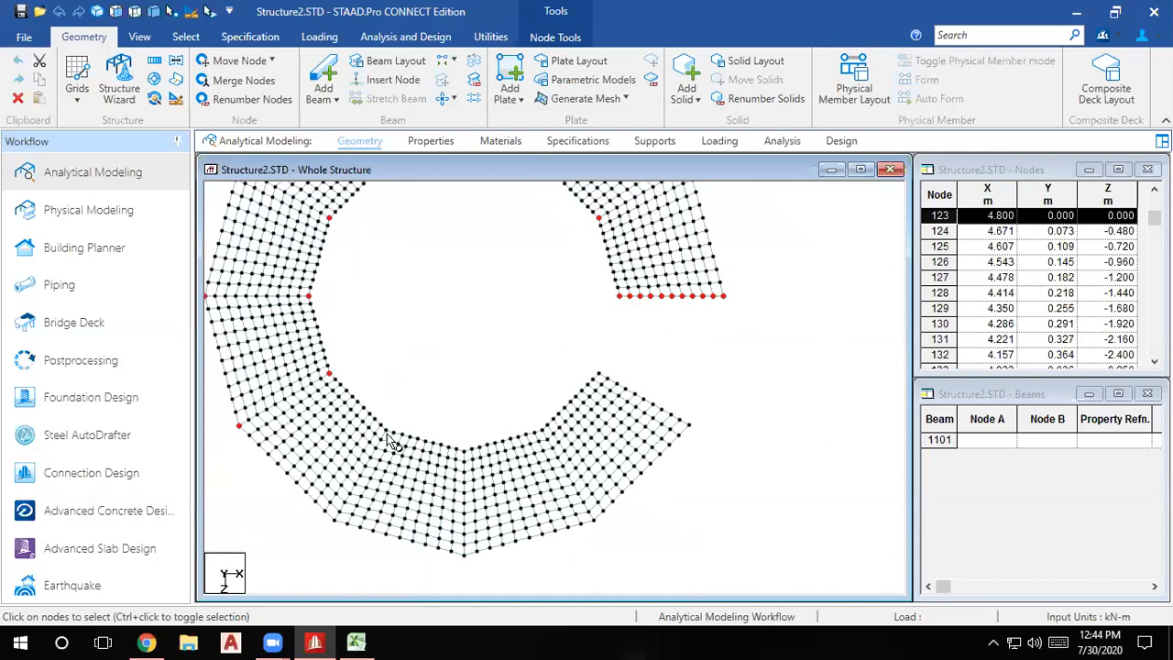
{"action": "left_click", "coordinate": [385, 431], "text": "ctrl"}
Add the remaining panel corner nodes up to the start of the slab's last panel to the selection.
{"action": "scroll", "coordinate": [425, 518], "scroll_direction": "down", "scroll_amount": 1}
{"action": "scroll", "coordinate": [426, 515], "scroll_direction": "down", "scroll_amount": 1}
{"action": "middle_click_drag", "start_coordinate": [455, 464], "coordinate": [442, 601]}
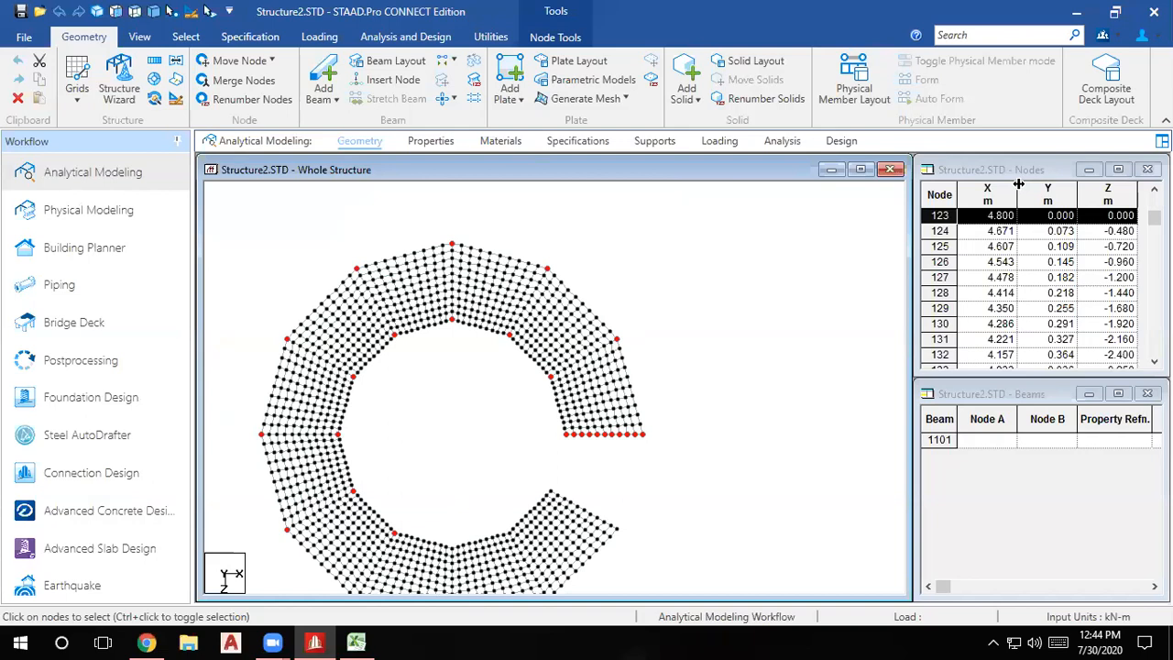
{"action": "scroll", "coordinate": [587, 527], "scroll_direction": "up", "scroll_amount": 1}
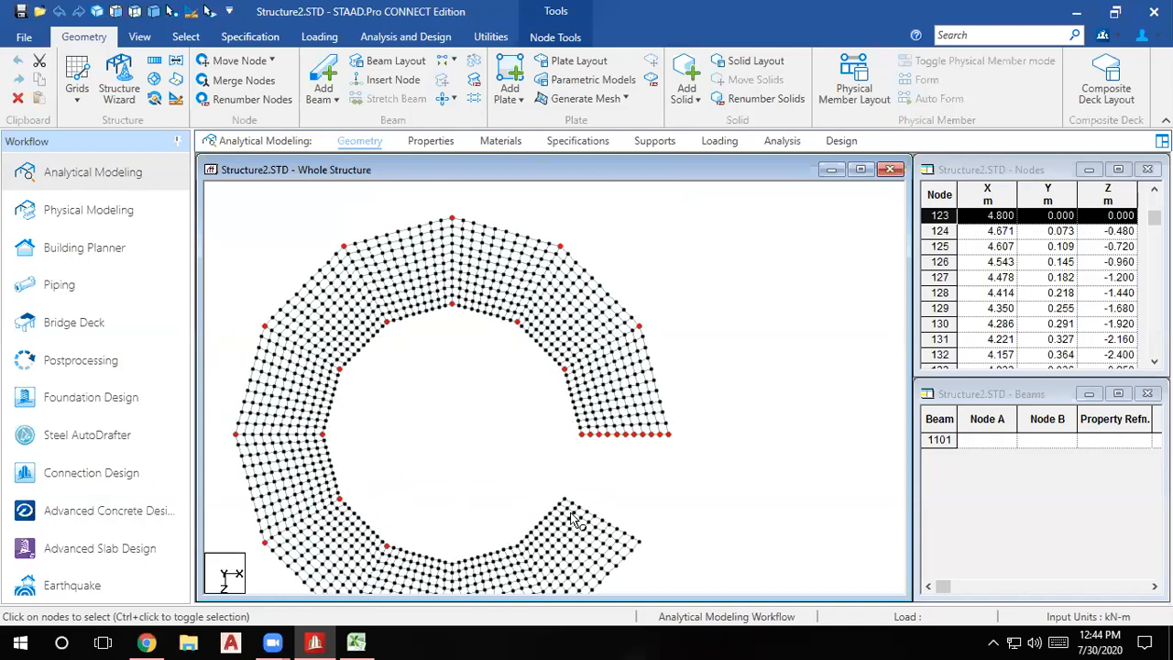
{"action": "middle_click_drag", "start_coordinate": [546, 491], "coordinate": [477, 406]}
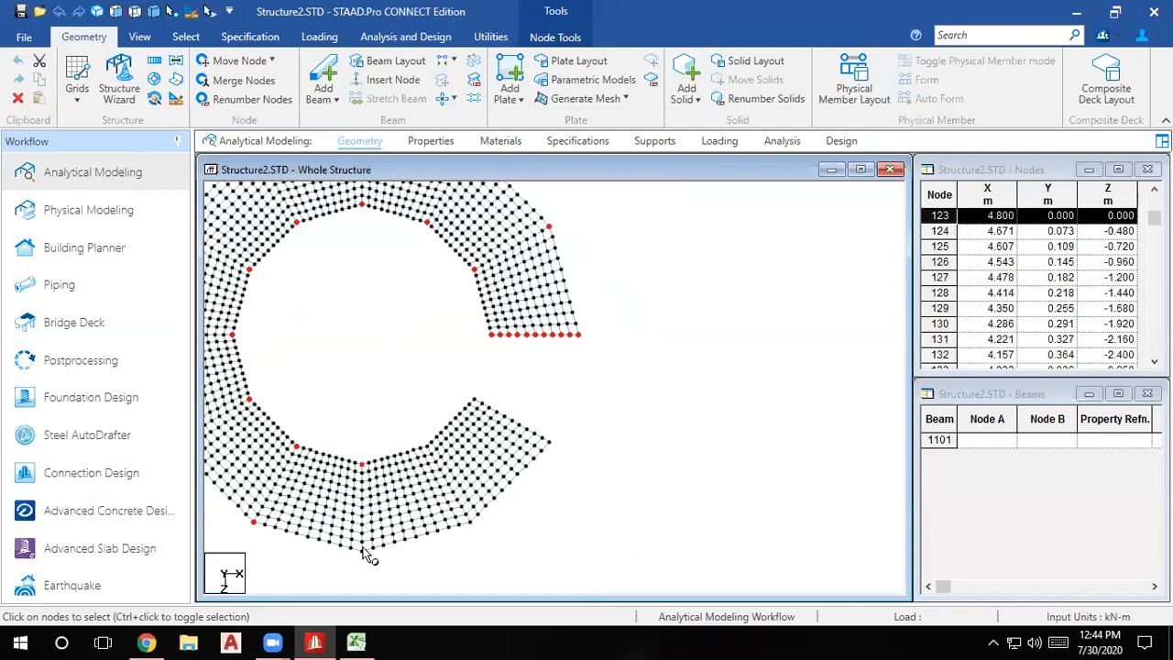
{"action": "left_click", "coordinate": [430, 451], "text": "ctrl"}
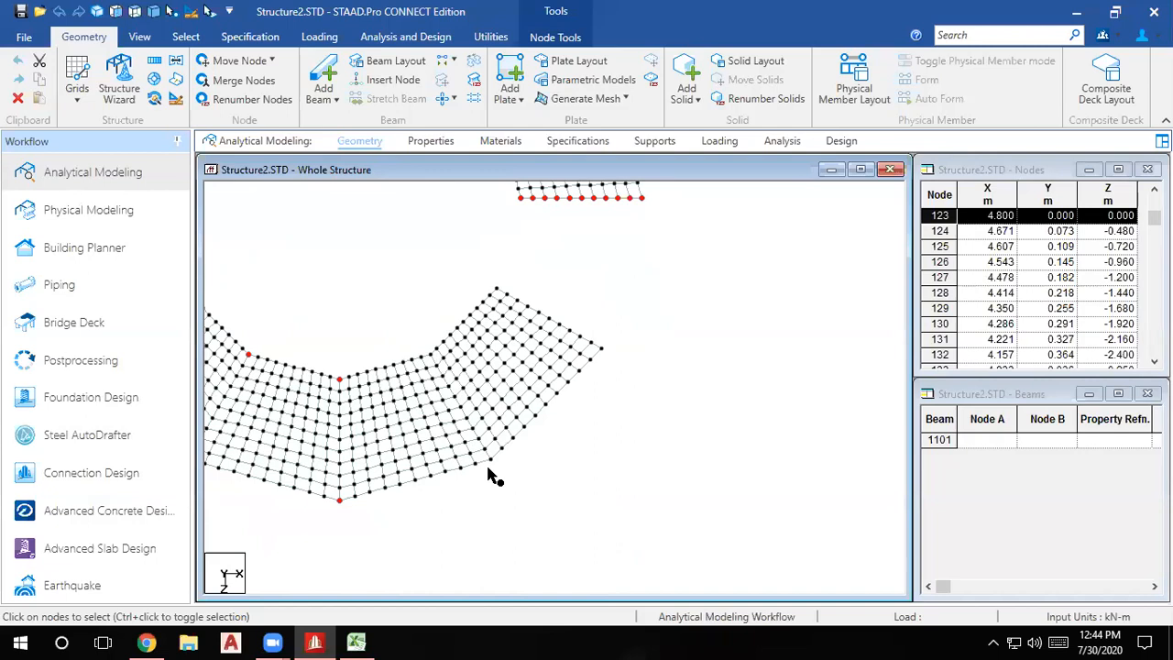
{"action": "left_click", "coordinate": [431, 356], "text": "ctrl"}
Rotate the plan about the vertical axis until the slab's end edge is horizontal, and add that edge's row of nodes to the selection.
{"action": "middle_click_drag", "start_coordinate": [475, 370], "coordinate": [478, 462]}
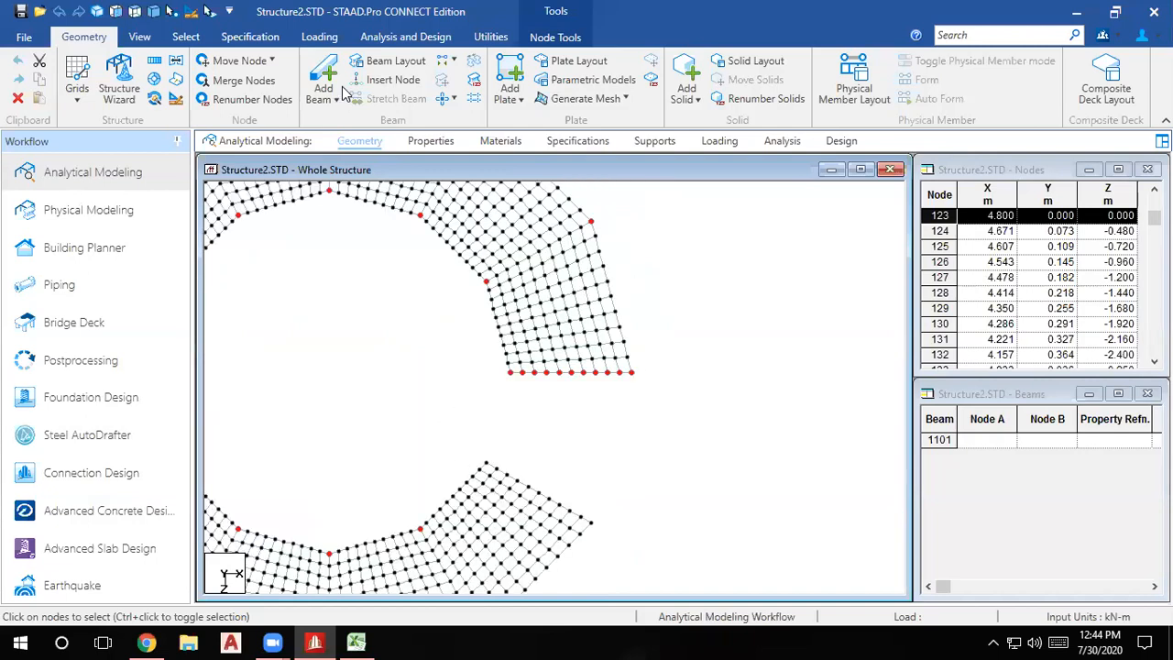
{"action": "left_click", "coordinate": [139, 37]}
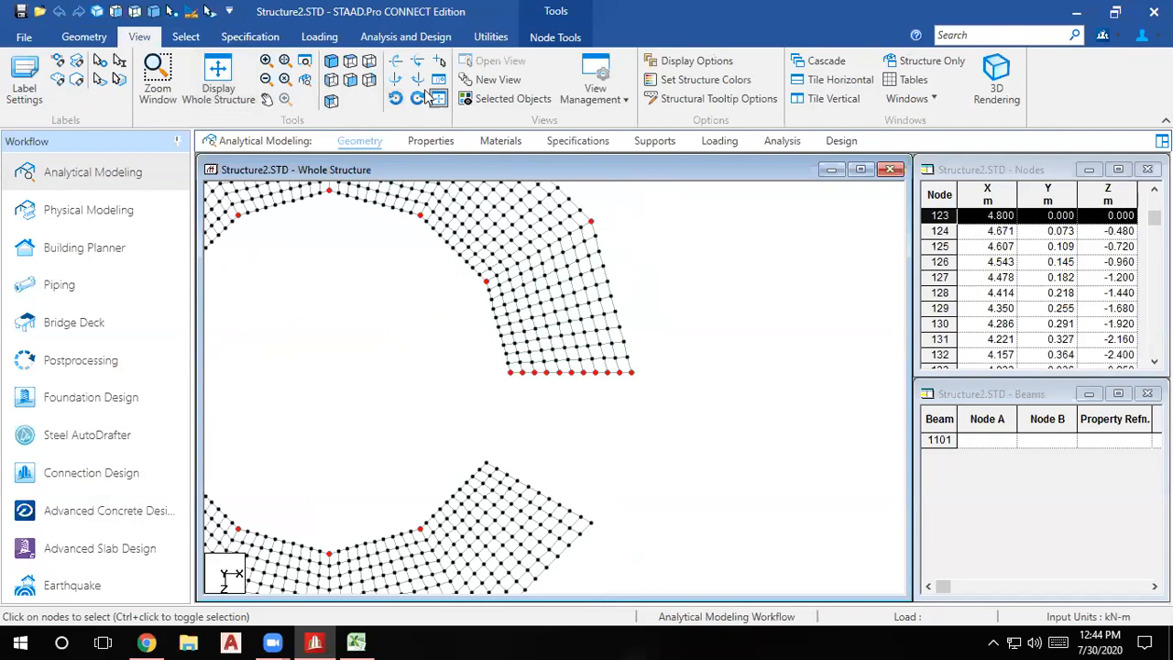
{"action": "left_click", "coordinate": [396, 83]}
{"action": "left_click", "coordinate": [396, 83]}
{"action": "left_click", "coordinate": [396, 83]}
{"action": "left_click", "coordinate": [396, 82]}
{"action": "left_click", "coordinate": [396, 83]}
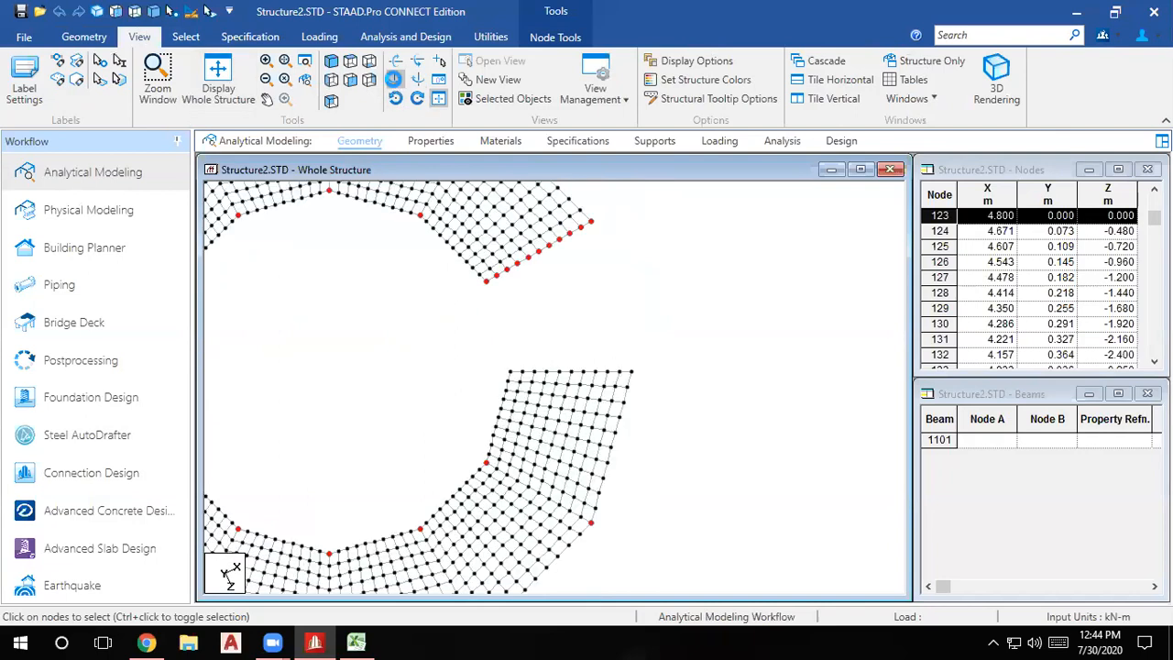
{"action": "scroll", "coordinate": [591, 360], "scroll_direction": "up", "scroll_amount": 1}
{"action": "middle_click_drag", "start_coordinate": [585, 374], "coordinate": [413, 340]}
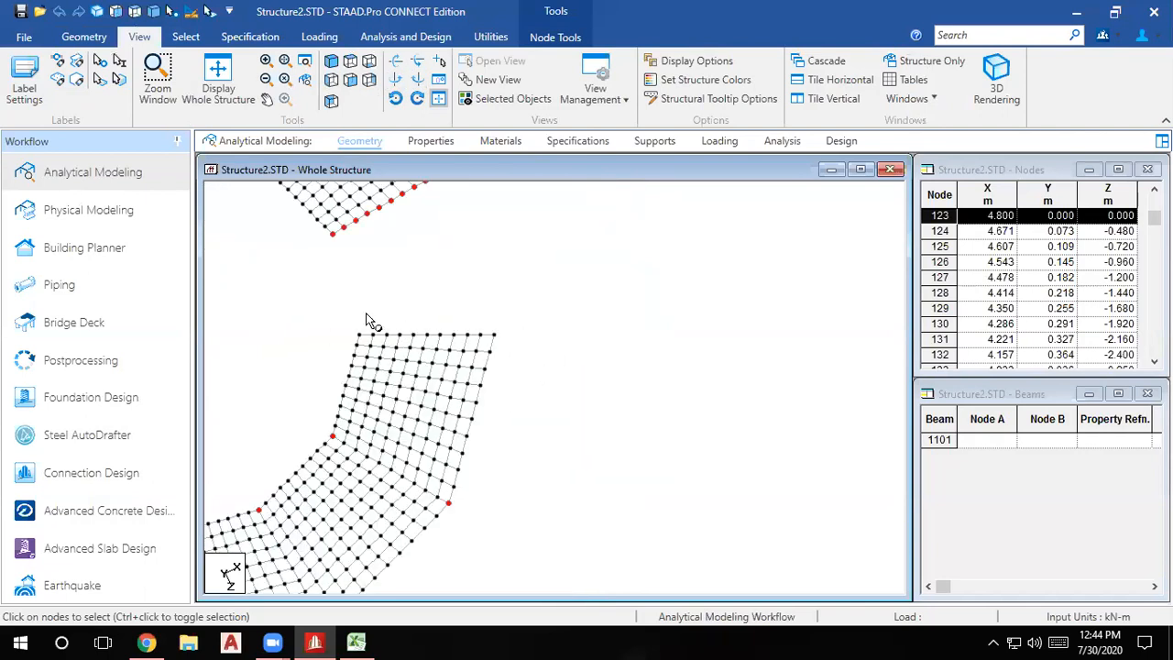
{"action": "left_click_drag", "start_coordinate": [330, 314], "coordinate": [562, 340]}
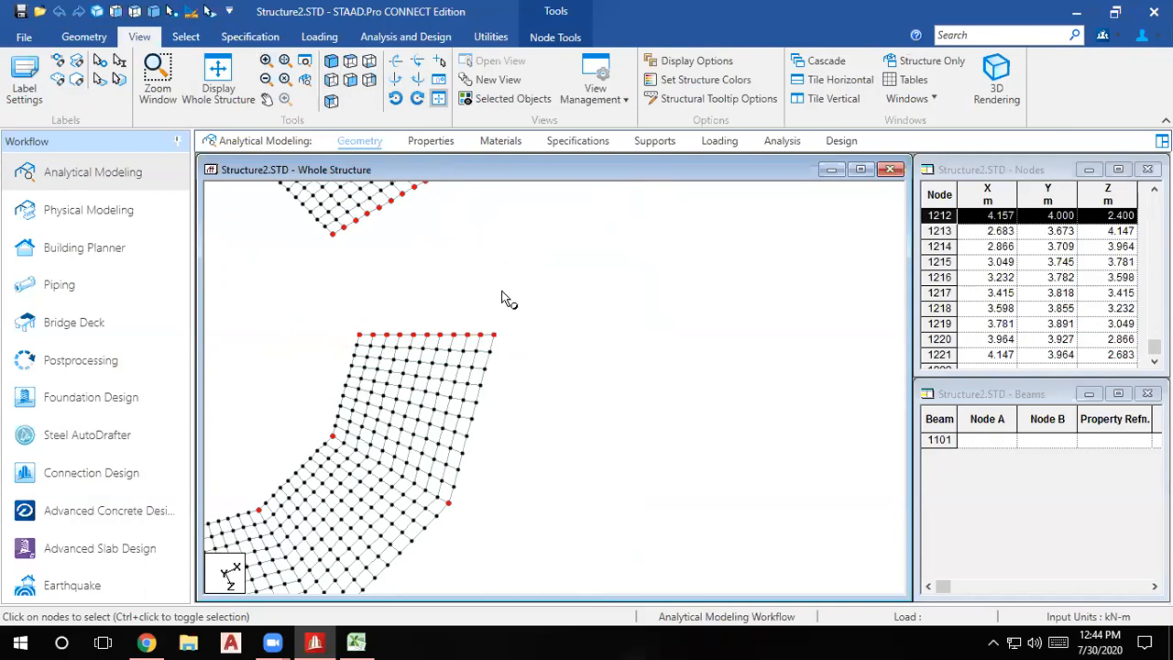
Review the selected corner and edge nodes around the slab and clear the selection.
{"action": "scroll", "coordinate": [505, 284], "scroll_direction": "down", "scroll_amount": 1}
{"action": "middle_click_drag", "start_coordinate": [494, 335], "coordinate": [666, 409]}
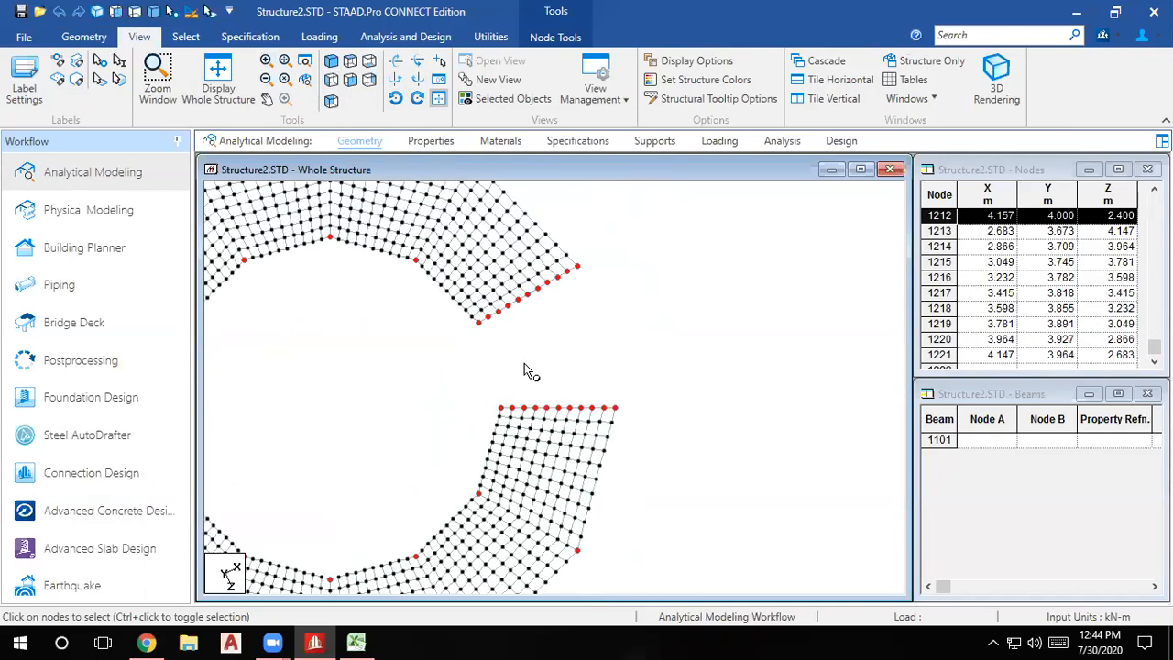
{"action": "scroll", "coordinate": [520, 363], "scroll_direction": "down", "scroll_amount": 1}
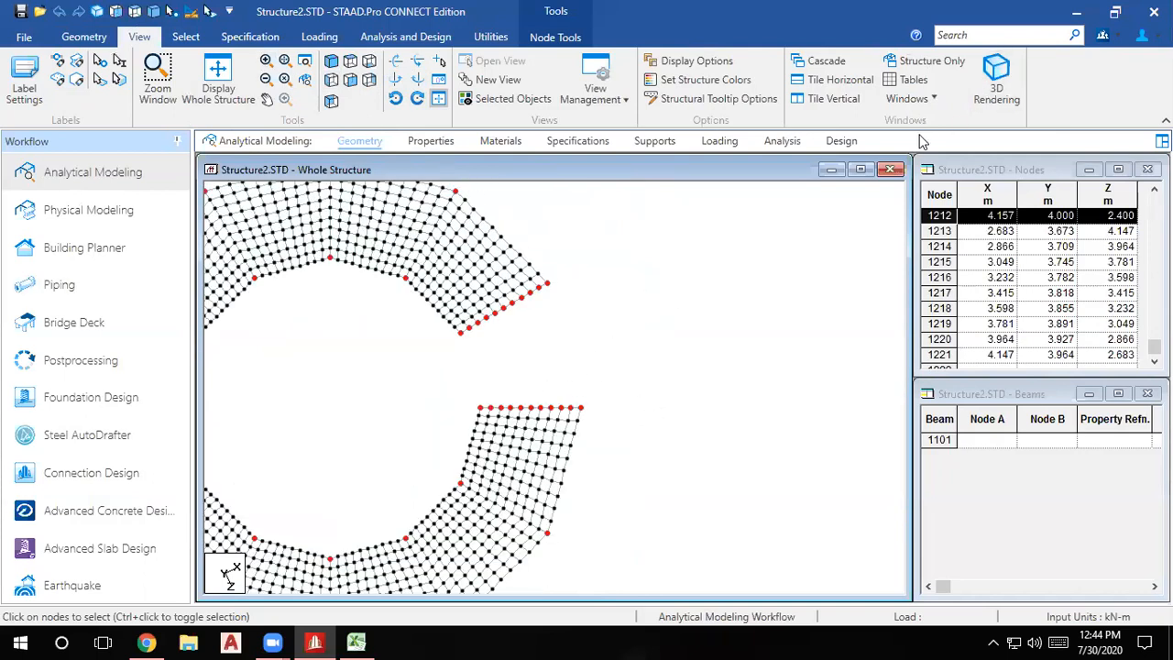
{"action": "middle_click_drag", "start_coordinate": [695, 288], "coordinate": [843, 340]}
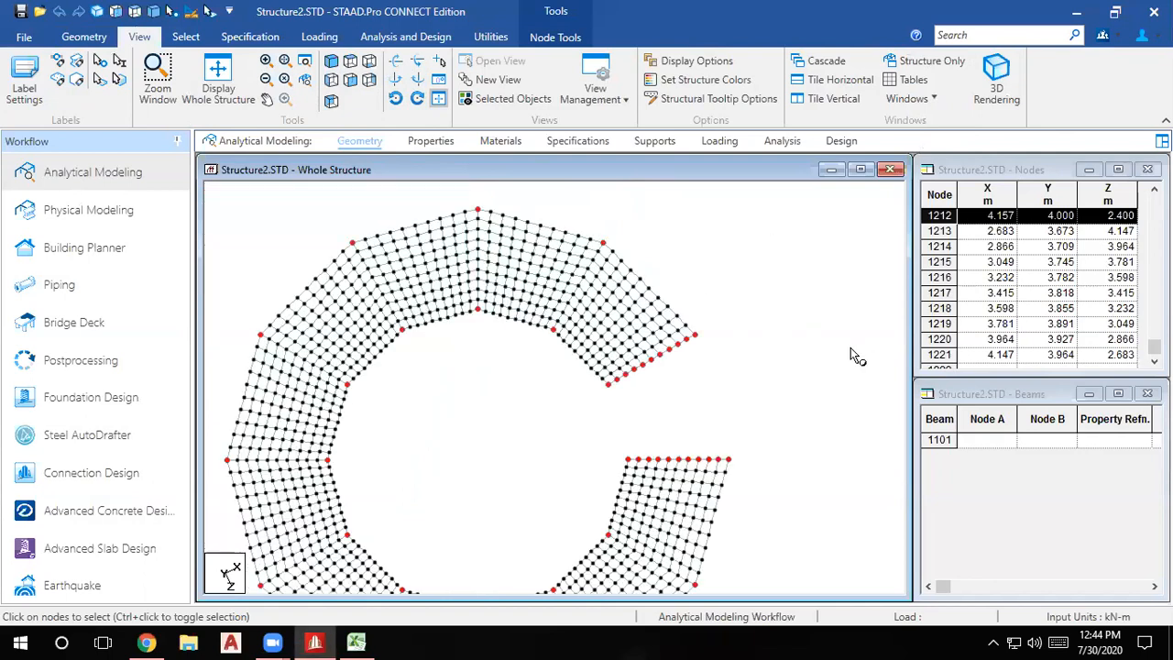
{"action": "left_click", "coordinate": [758, 310]}
Open the Structure2.STD command file in a maximized editor and examine its joint coordinates.
{"action": "left_click", "coordinate": [491, 36]}
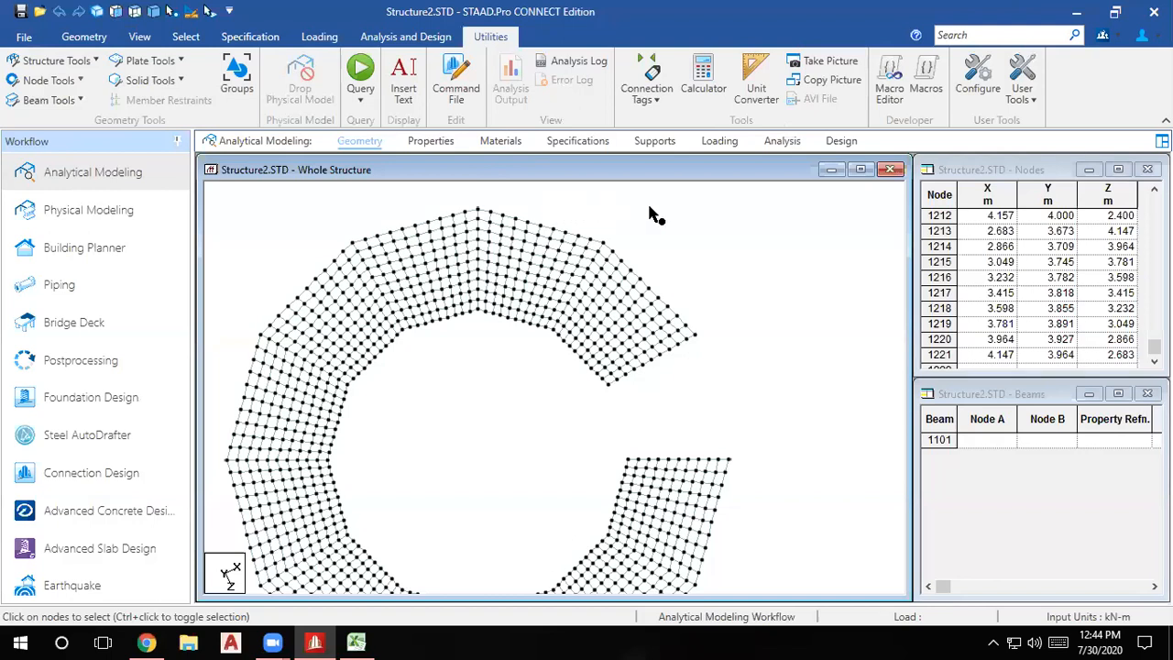
{"action": "left_click", "coordinate": [442, 88]}
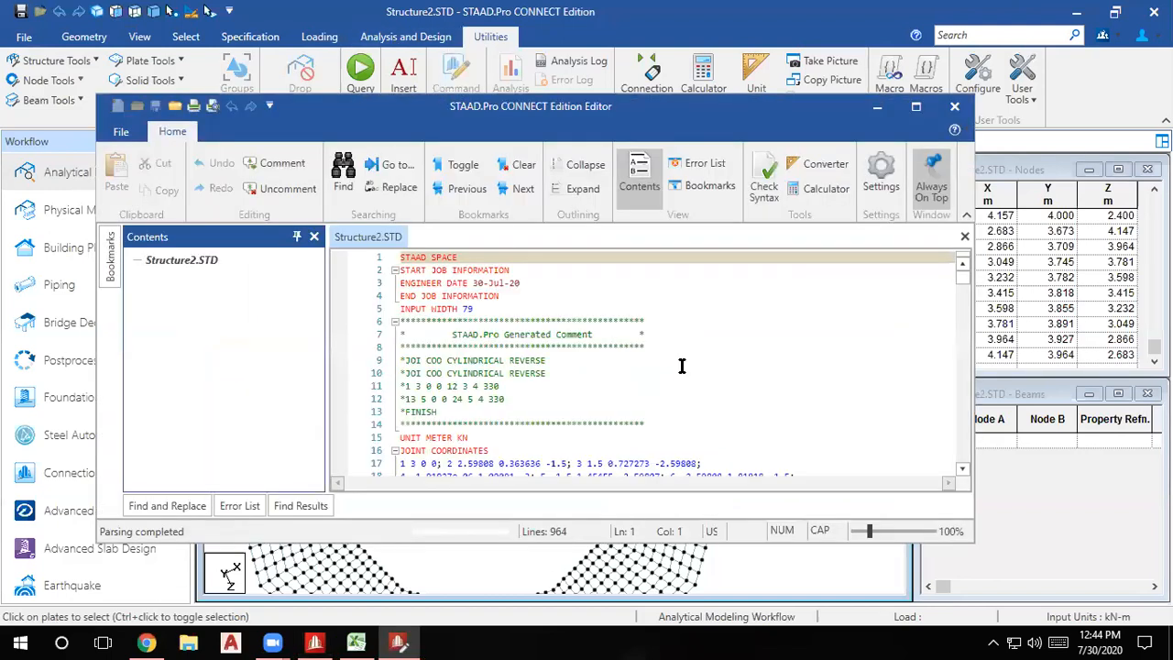
{"action": "left_click", "coordinate": [916, 106]}
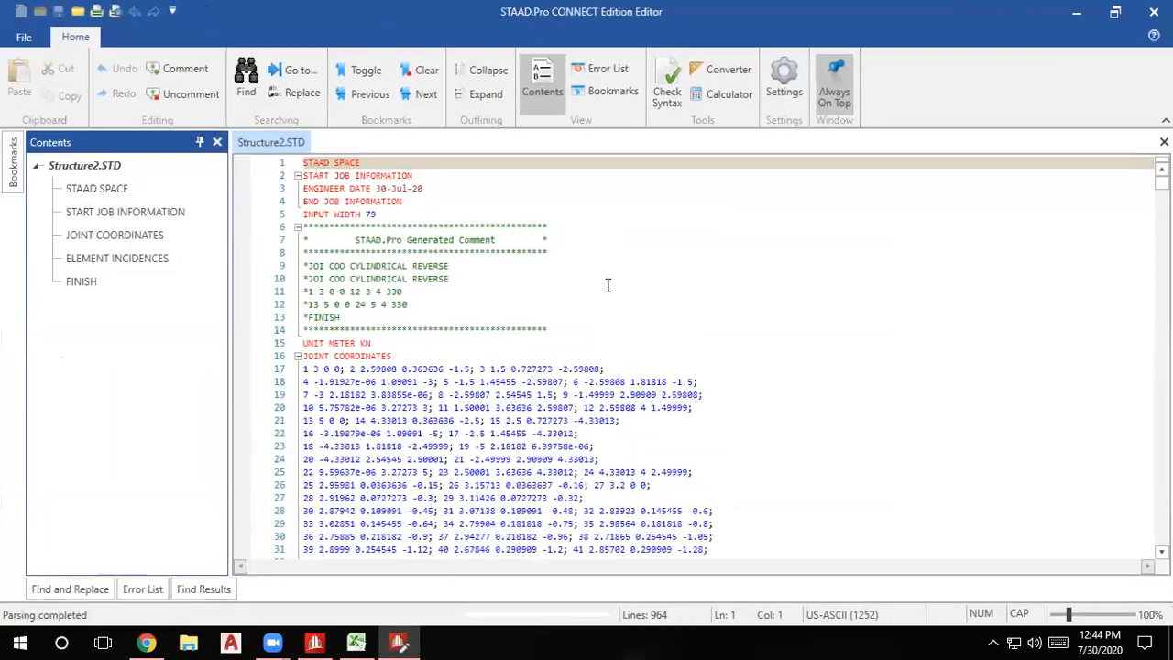
{"action": "scroll", "coordinate": [574, 317], "scroll_direction": "down", "scroll_amount": 20}
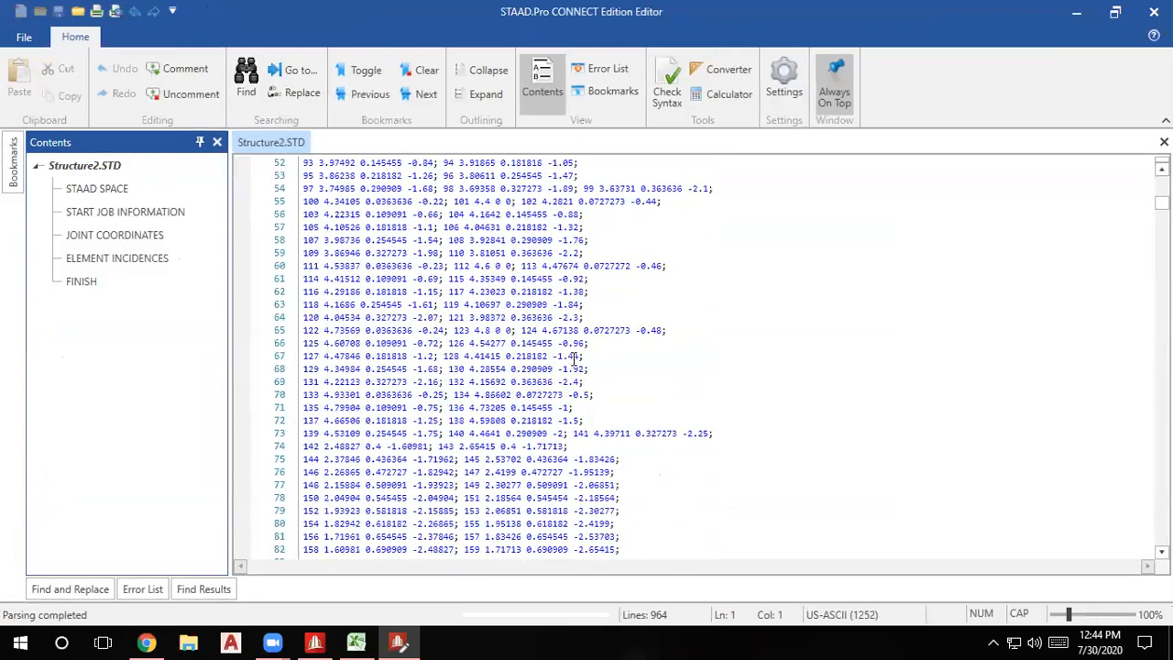
{"action": "scroll", "coordinate": [574, 358], "scroll_direction": "down", "scroll_amount": 11}
{"action": "scroll", "coordinate": [488, 450], "scroll_direction": "down", "scroll_amount": 5}
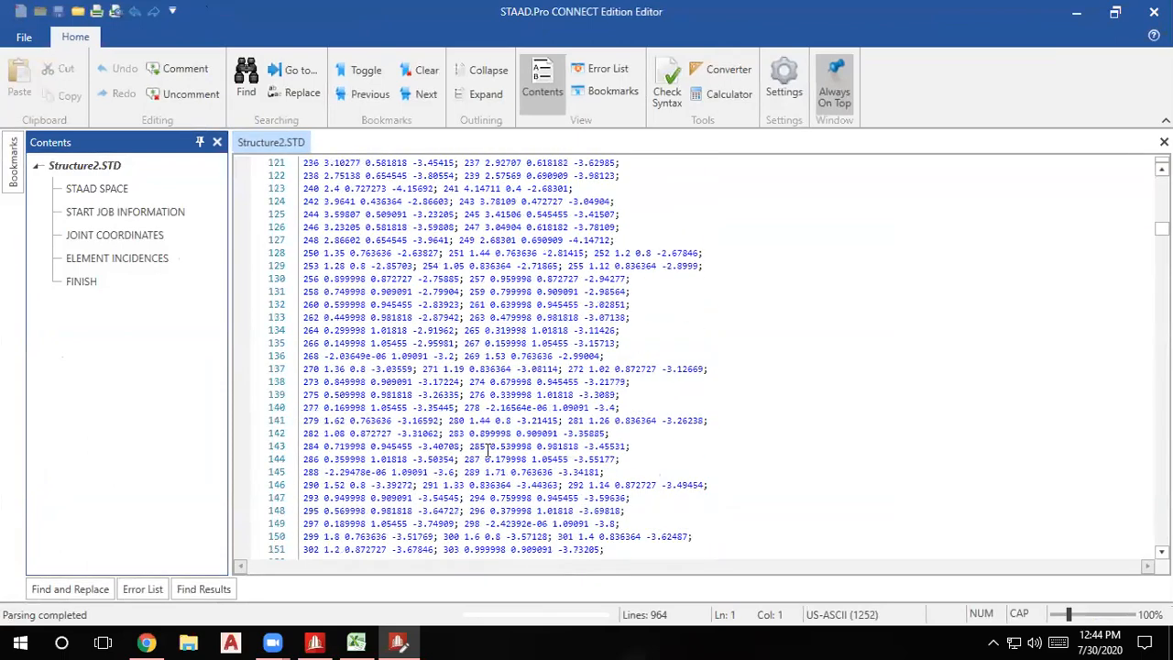
{"action": "left_click", "coordinate": [346, 395]}
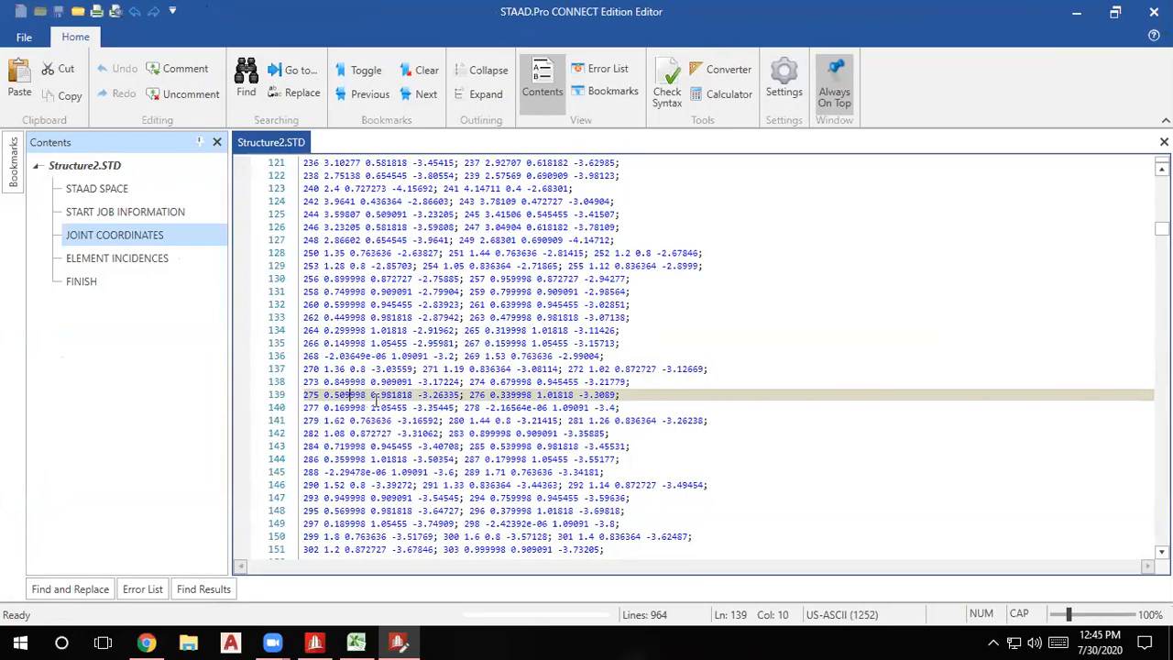
{"action": "scroll", "coordinate": [381, 396], "scroll_direction": "up", "scroll_amount": 3}
{"action": "scroll", "coordinate": [382, 396], "scroll_direction": "up", "scroll_amount": 20}
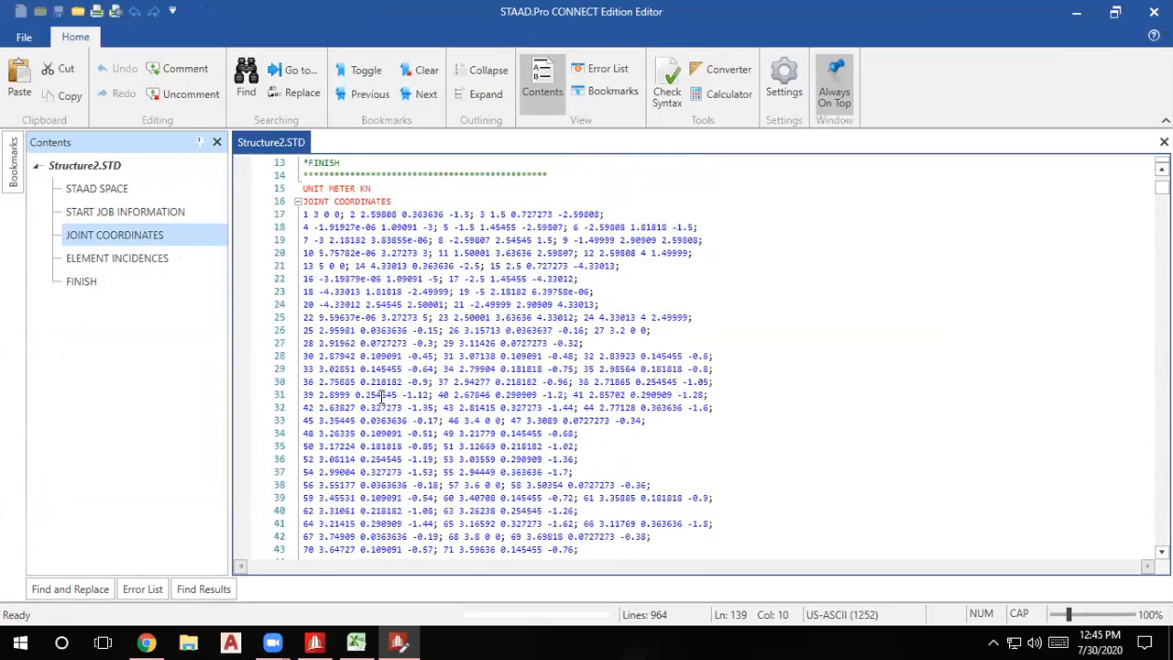
Highlight lines of the generated comment block above the joint coordinates to examine it.
{"action": "left_click", "coordinate": [550, 332]}
{"action": "key", "text": "shift+Up"}
{"action": "key", "text": "shift+Up"}
{"action": "key", "text": "shift+Up"}
{"action": "key", "text": "shift+Up"}
{"action": "key", "text": "shift+Up"}
{"action": "key", "text": "shift+Down"}
{"action": "key", "text": "shift+Down"}
{"action": "key", "text": "shift+Down"}
{"action": "key", "text": "shift+Down"}
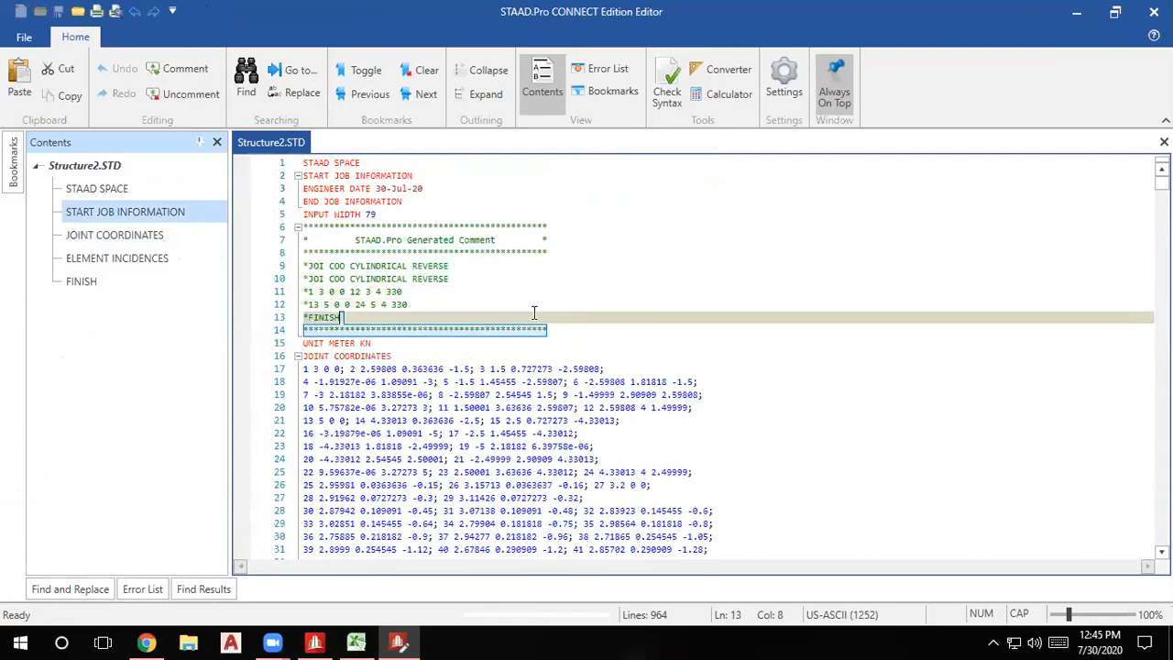
Highlight the commented JOI COO CYLINDRICAL REVERSE command with its two coordinate lines to examine the original spiral definition.
{"action": "left_click", "coordinate": [447, 301]}
{"action": "left_click_drag", "start_coordinate": [414, 304], "coordinate": [297, 278]}
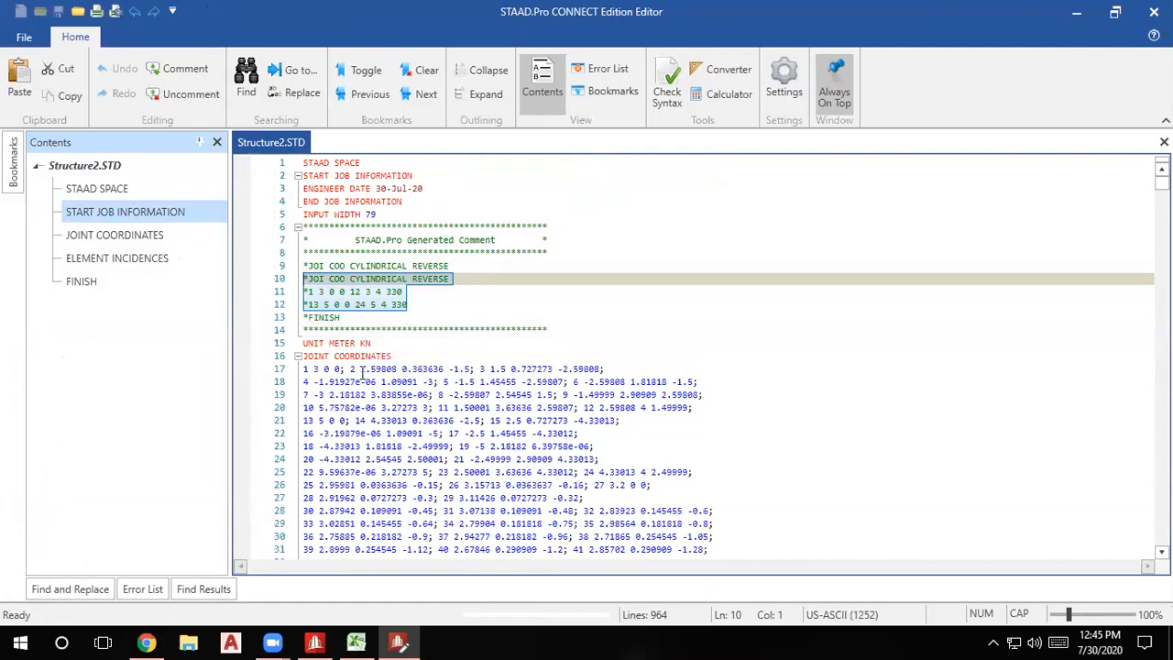
{"action": "scroll", "coordinate": [362, 374], "scroll_direction": "down", "scroll_amount": 3}
{"action": "scroll", "coordinate": [362, 374], "scroll_direction": "up", "scroll_amount": 3}
{"action": "left_click_drag", "start_coordinate": [411, 306], "coordinate": [307, 285]}
{"action": "left_click", "coordinate": [420, 311]}
{"action": "left_click_drag", "start_coordinate": [420, 313], "coordinate": [306, 279]}
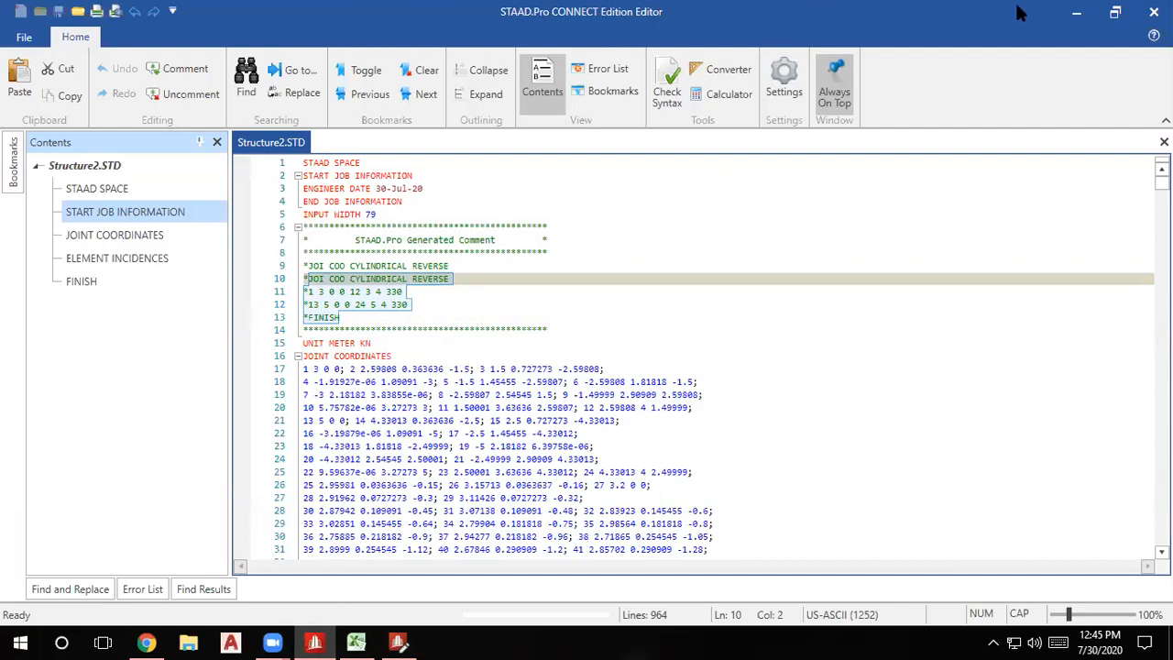
Minimize the command file editor, bring it back to review the cylindrical coordinate comment, and minimize it again.
{"action": "left_click", "coordinate": [1077, 12]}
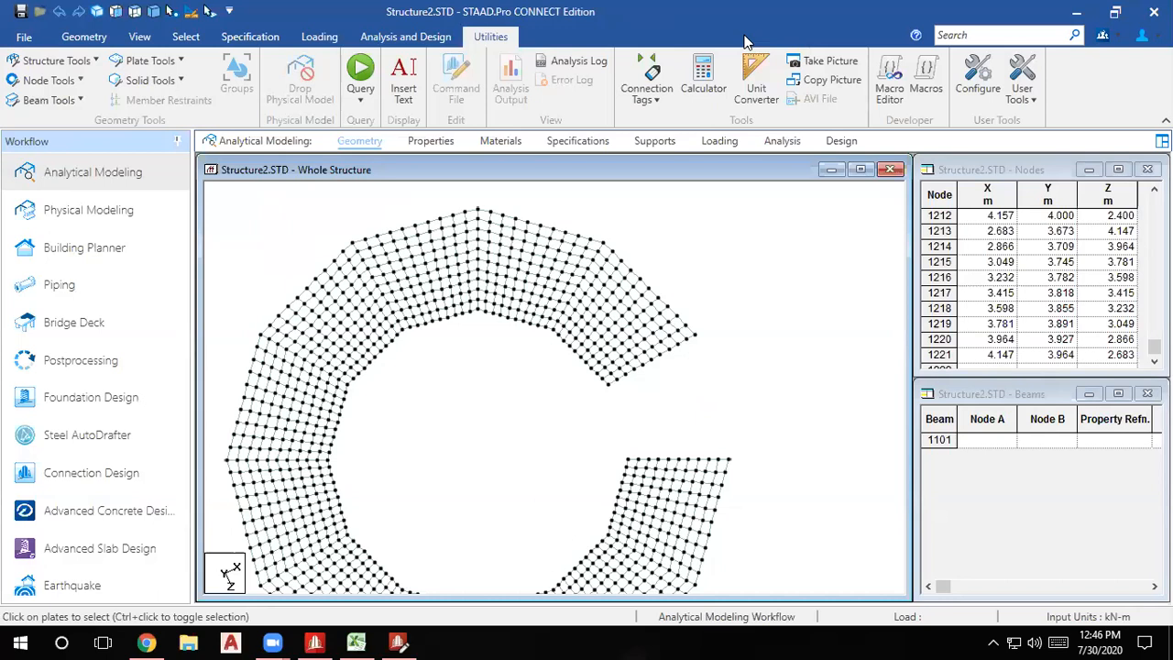
{"action": "left_click", "coordinate": [397, 642]}
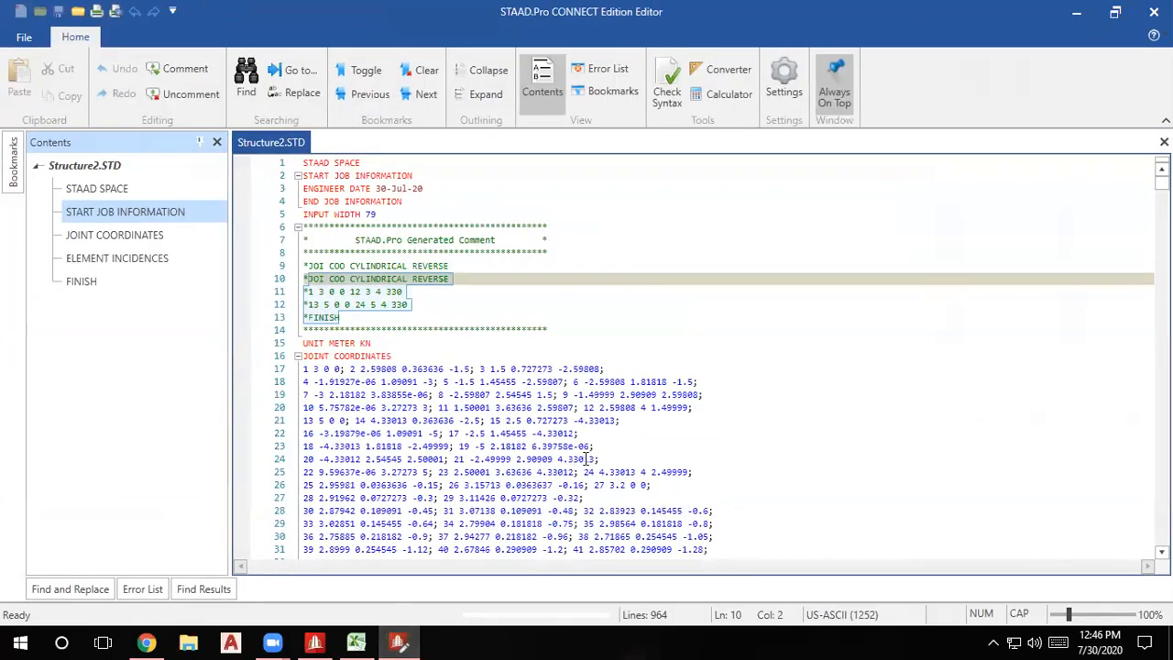
{"action": "left_click", "coordinate": [1078, 11]}
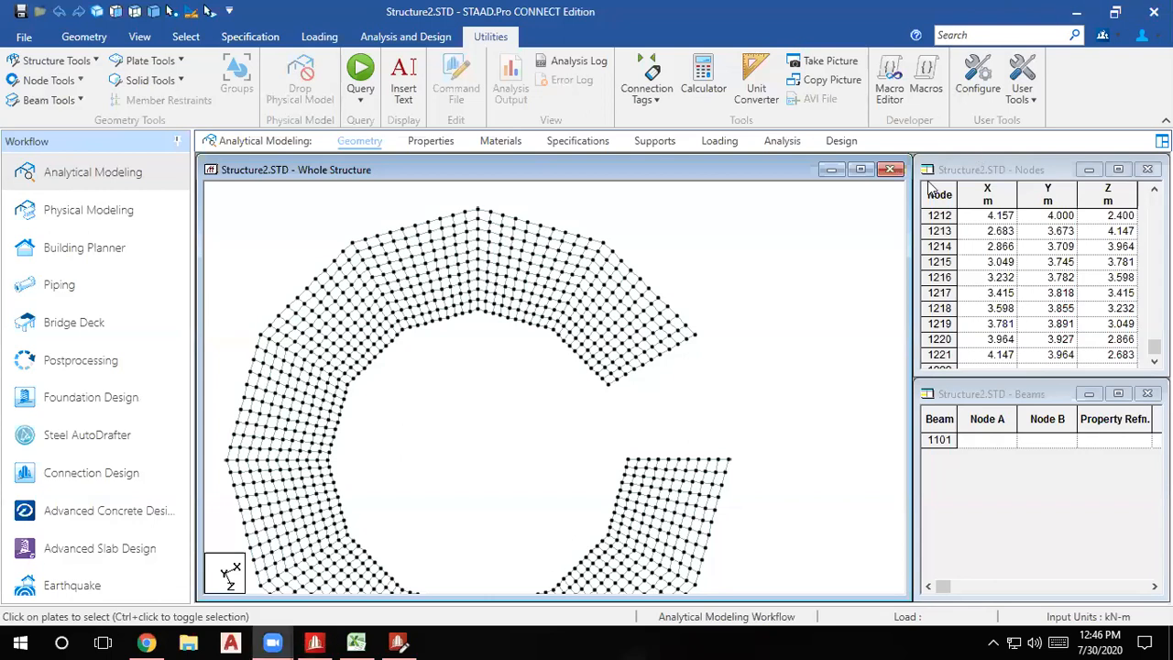
Bring the Structure2.STD command file editor back and close it.
{"action": "scroll", "coordinate": [465, 383], "scroll_direction": "down", "scroll_amount": 1}
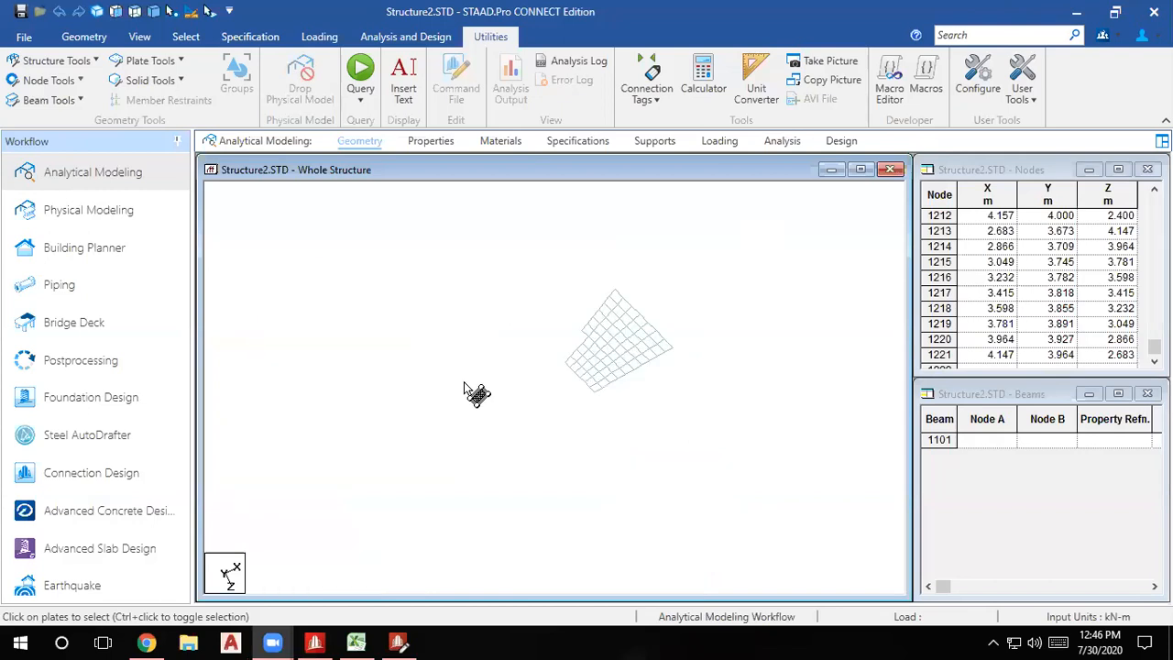
{"action": "left_click", "coordinate": [23, 38]}
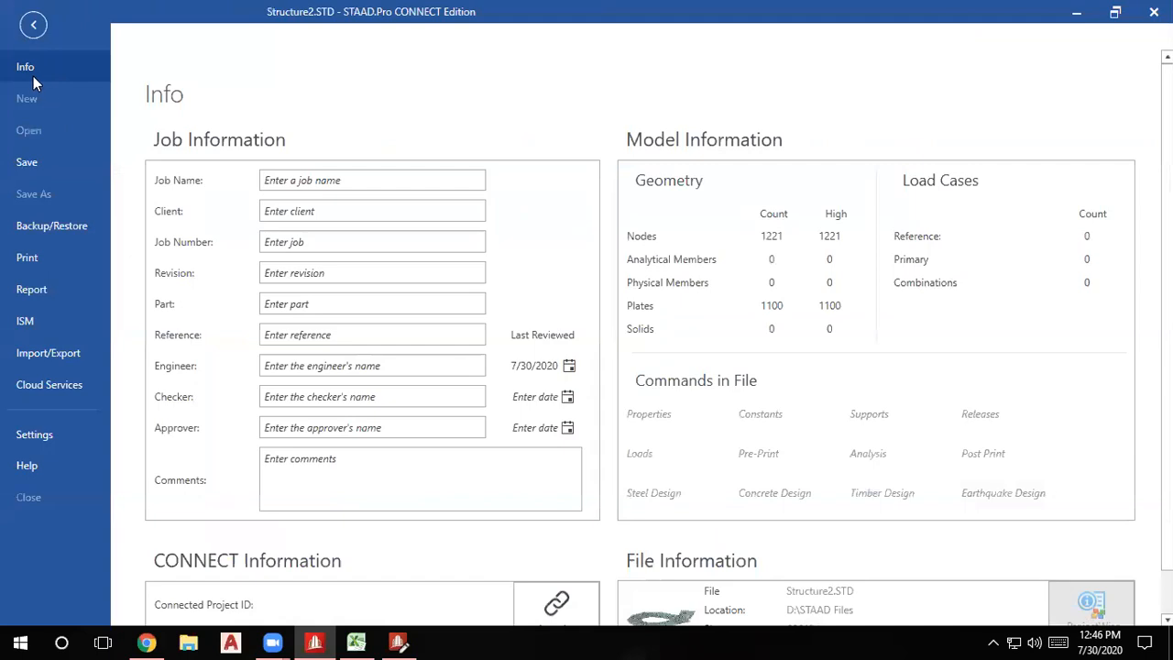
{"action": "left_click", "coordinate": [1077, 12]}
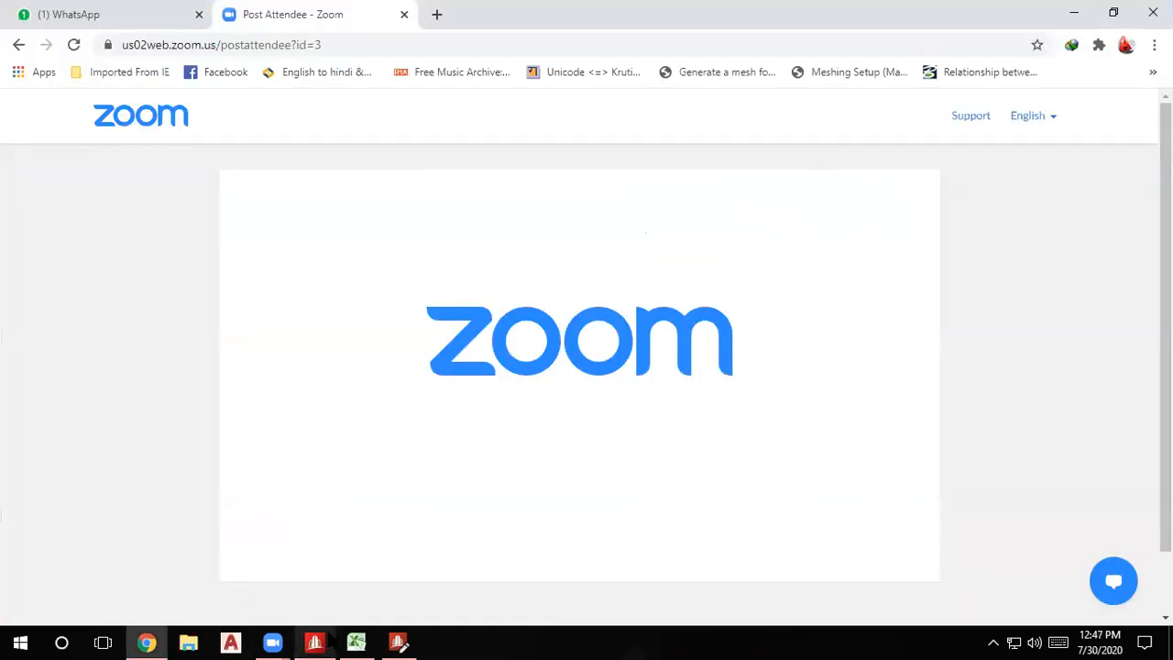
{"action": "left_click", "coordinate": [316, 640]}
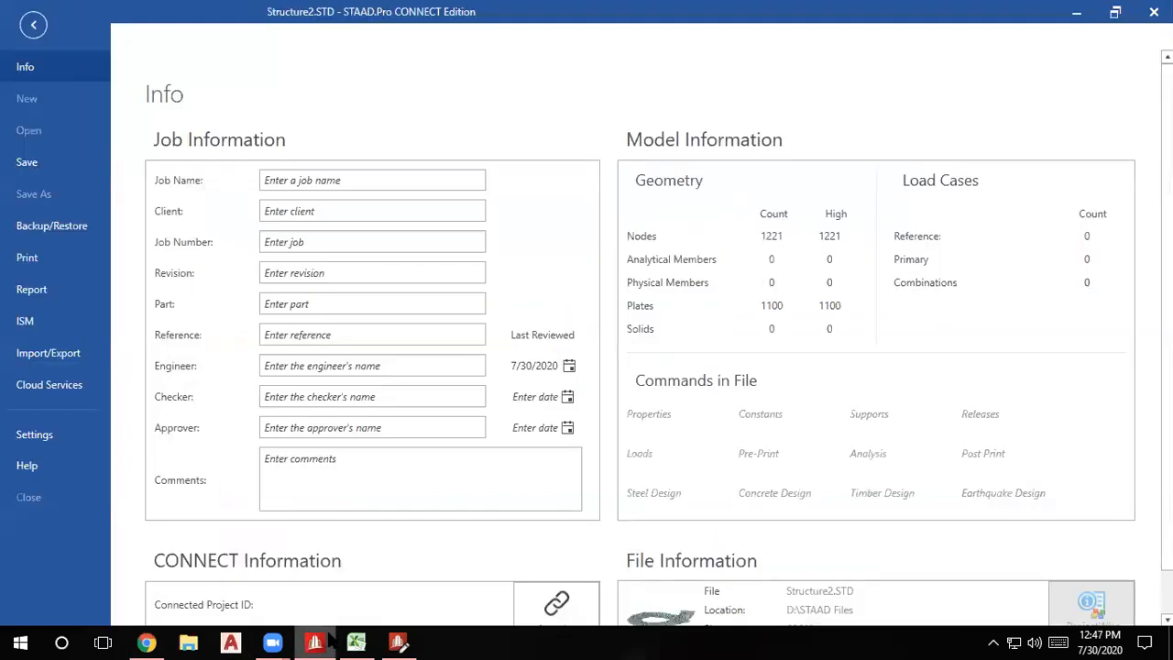
{"action": "left_click", "coordinate": [1074, 13]}
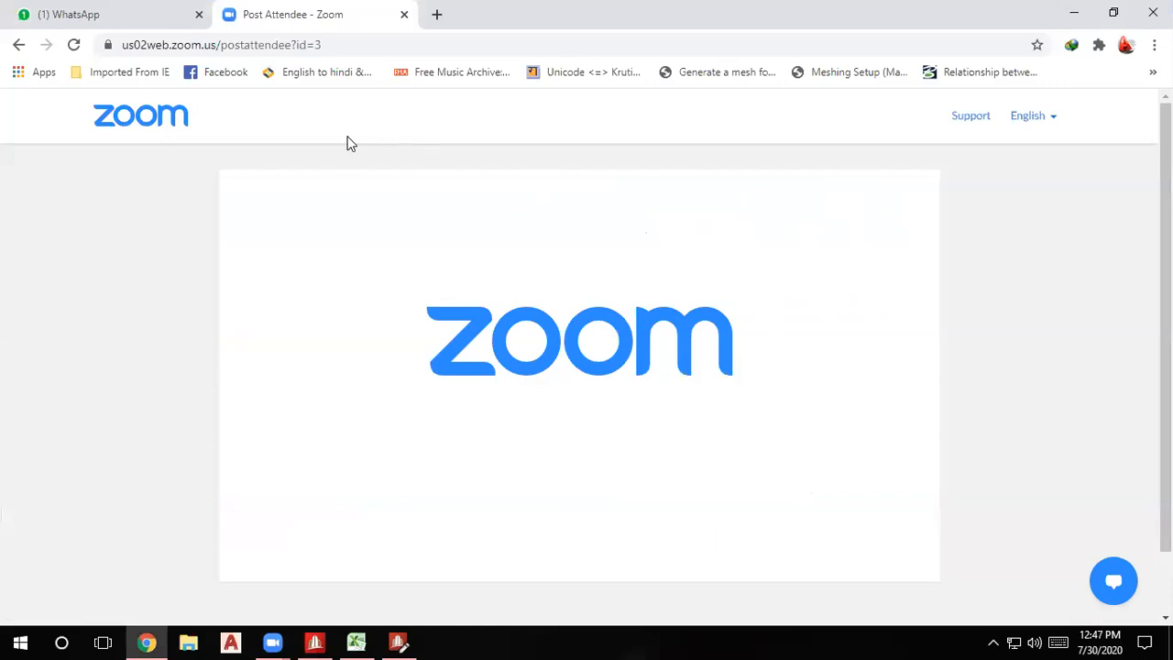
{"action": "left_click", "coordinate": [399, 642]}
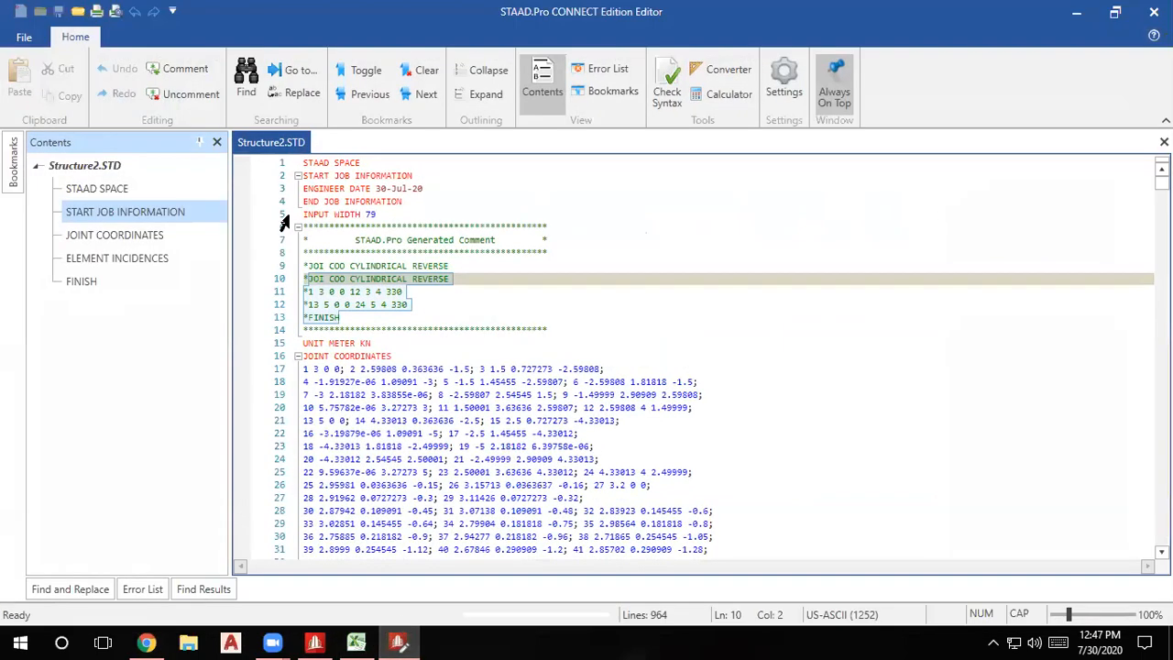
{"action": "left_click", "coordinate": [1154, 12]}
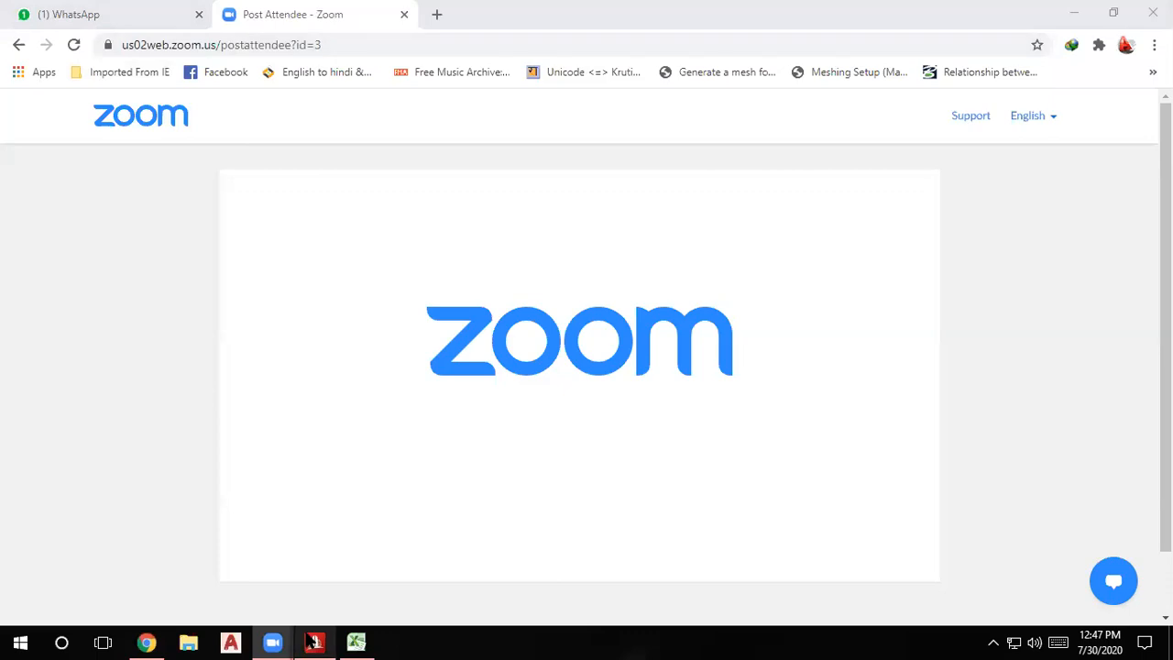
Create a new analytical model named Structure4 in D:\STAAD Files with metric units.
{"action": "left_click", "coordinate": [315, 641]}
{"action": "left_click", "coordinate": [68, 98]}
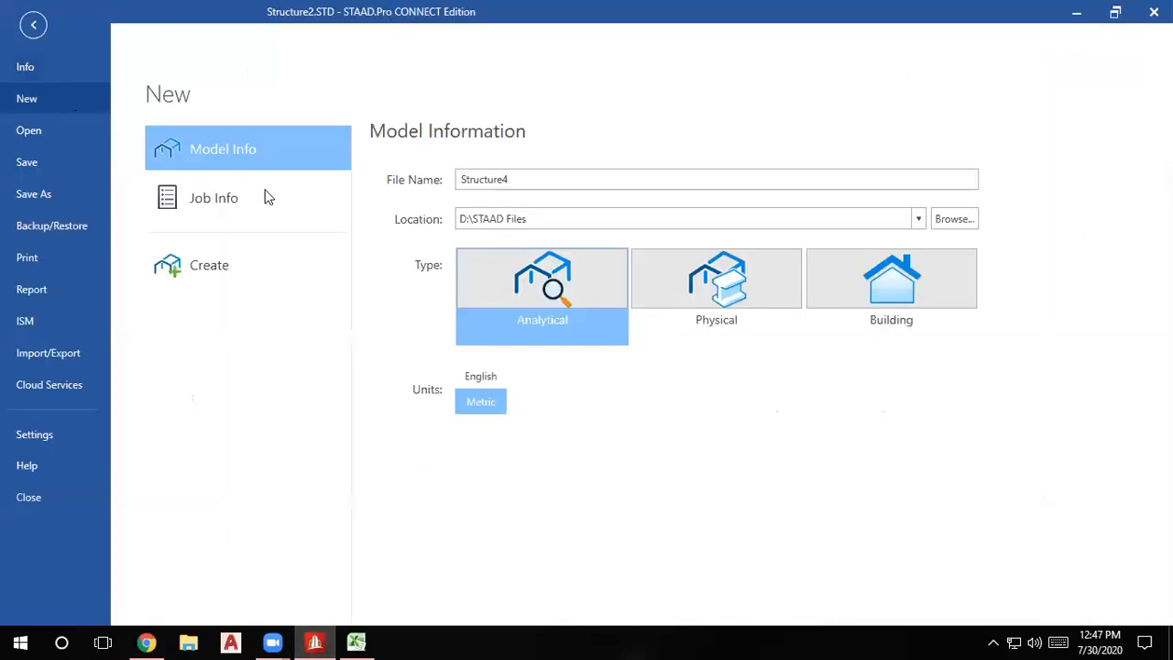
{"action": "left_click", "coordinate": [256, 265]}
{"action": "left_click", "coordinate": [699, 355]}
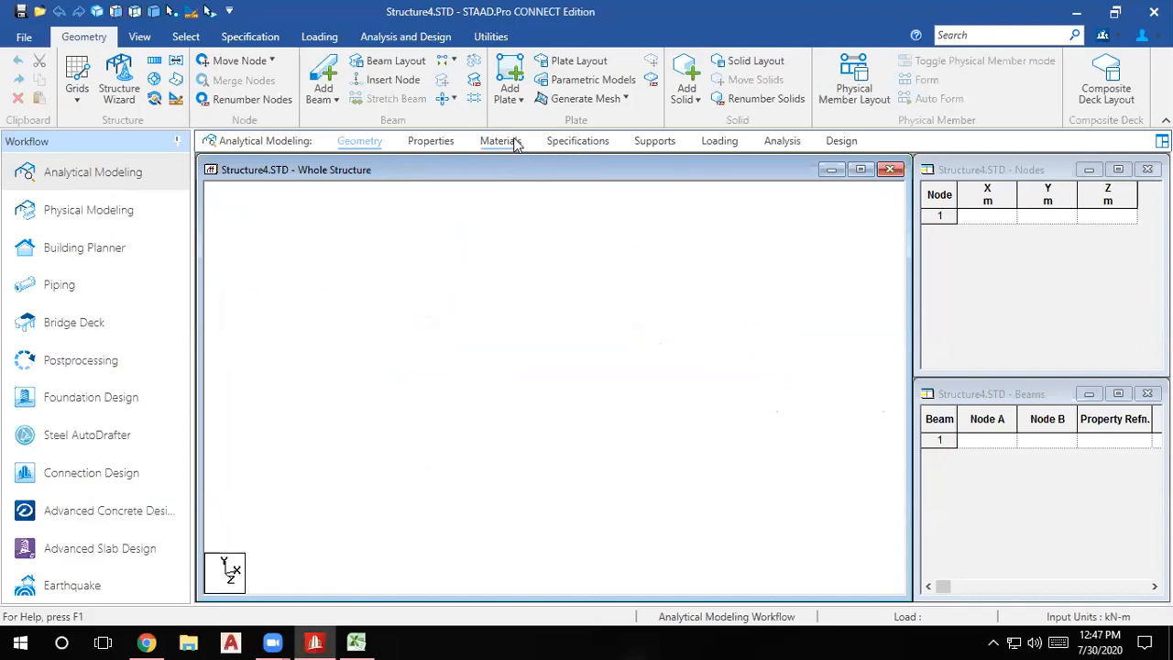
Open the empty Structure4.STD command file to view its default lines, and close the editor.
{"action": "left_click", "coordinate": [490, 37]}
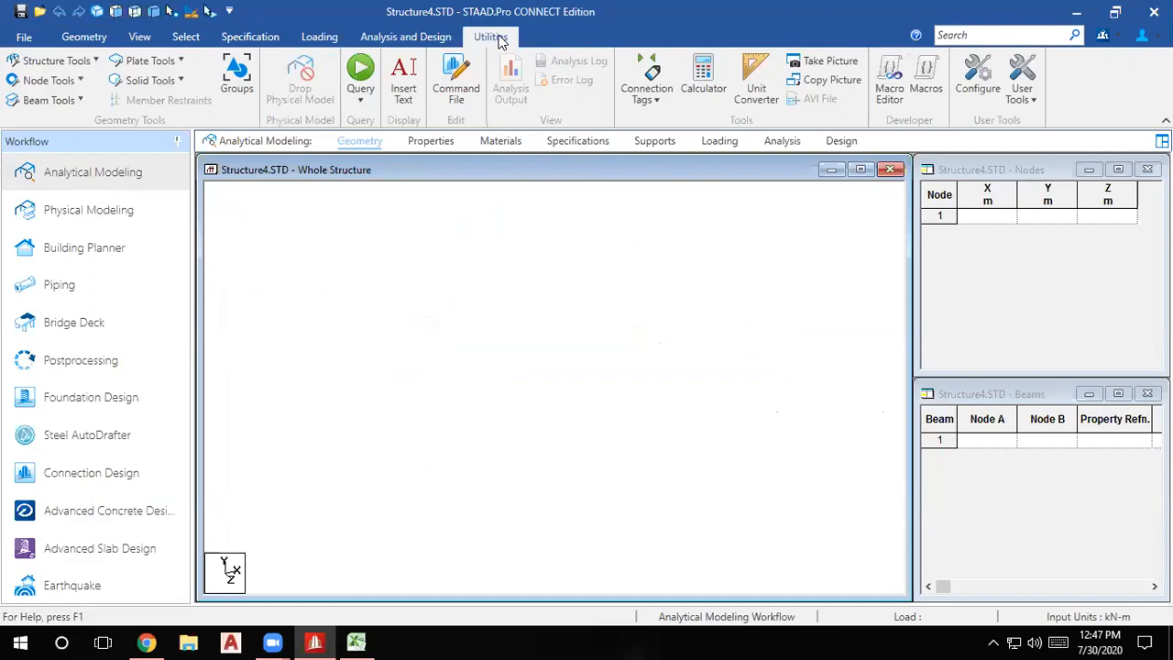
{"action": "left_click", "coordinate": [438, 92]}
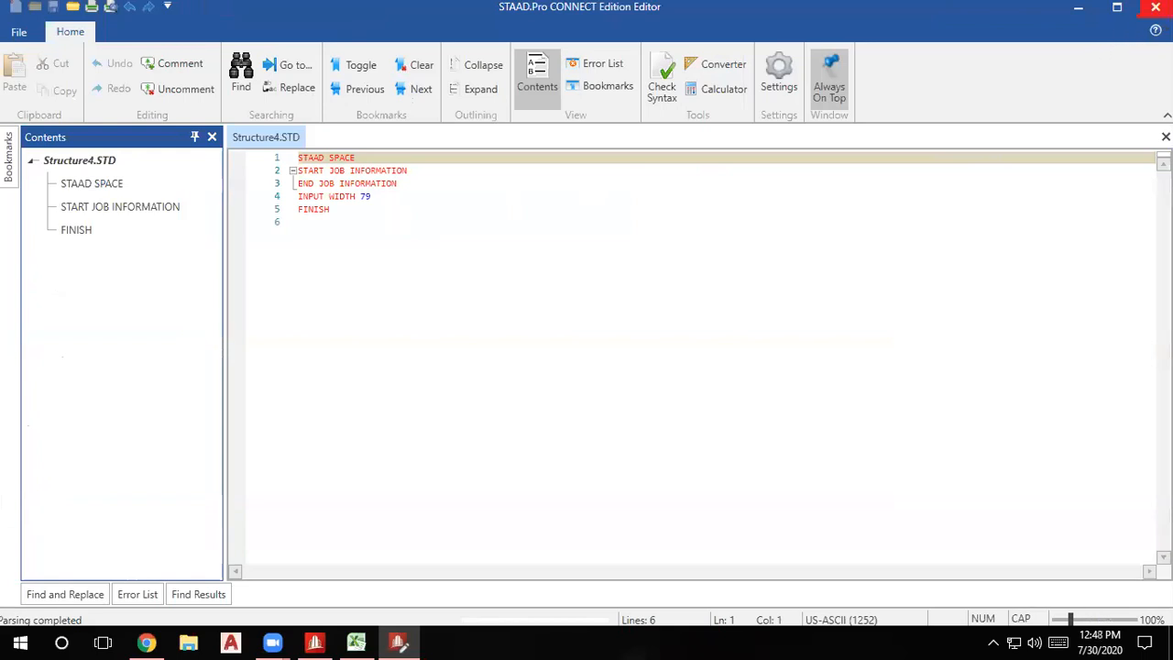
{"action": "left_click", "coordinate": [1155, 7]}
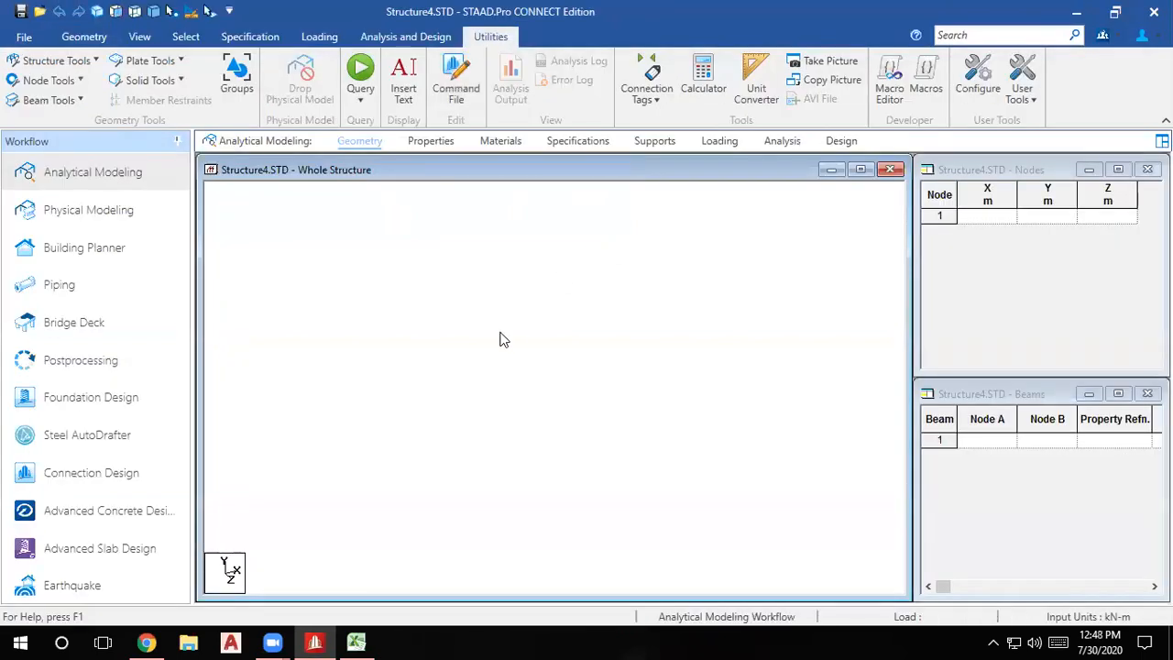
Draw two connected beams on the default beam grid through (0, 0), (5, 0) and (5, 5), and leave the grid.
{"action": "left_click", "coordinate": [83, 37]}
{"action": "left_click", "coordinate": [77, 82]}
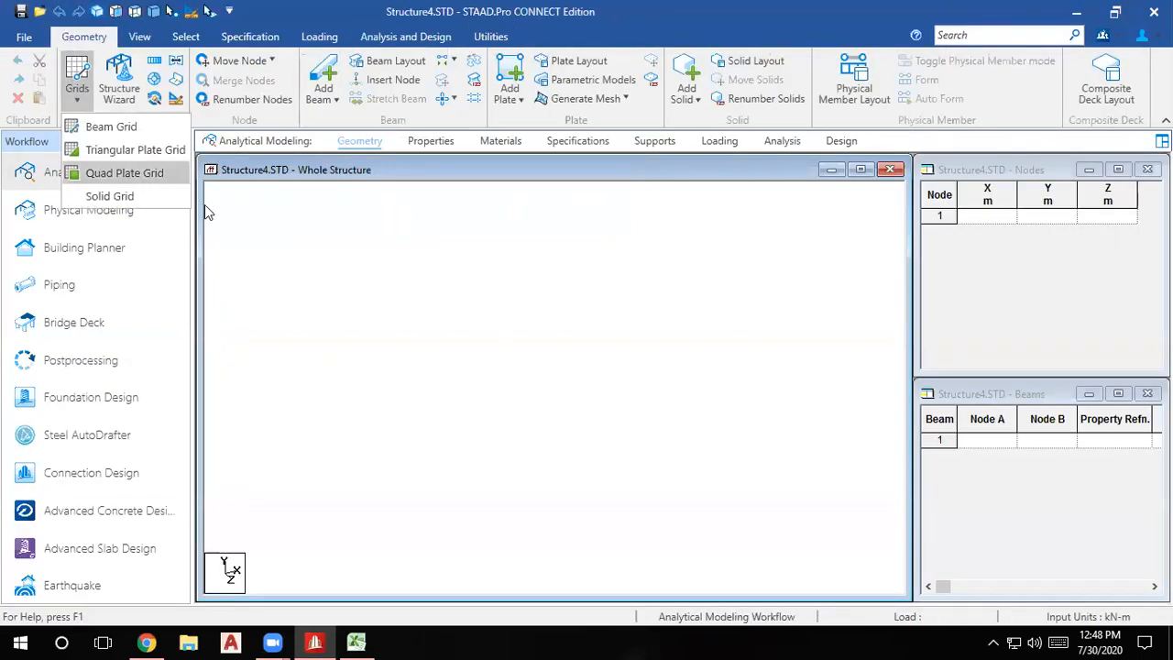
{"action": "left_click", "coordinate": [111, 126]}
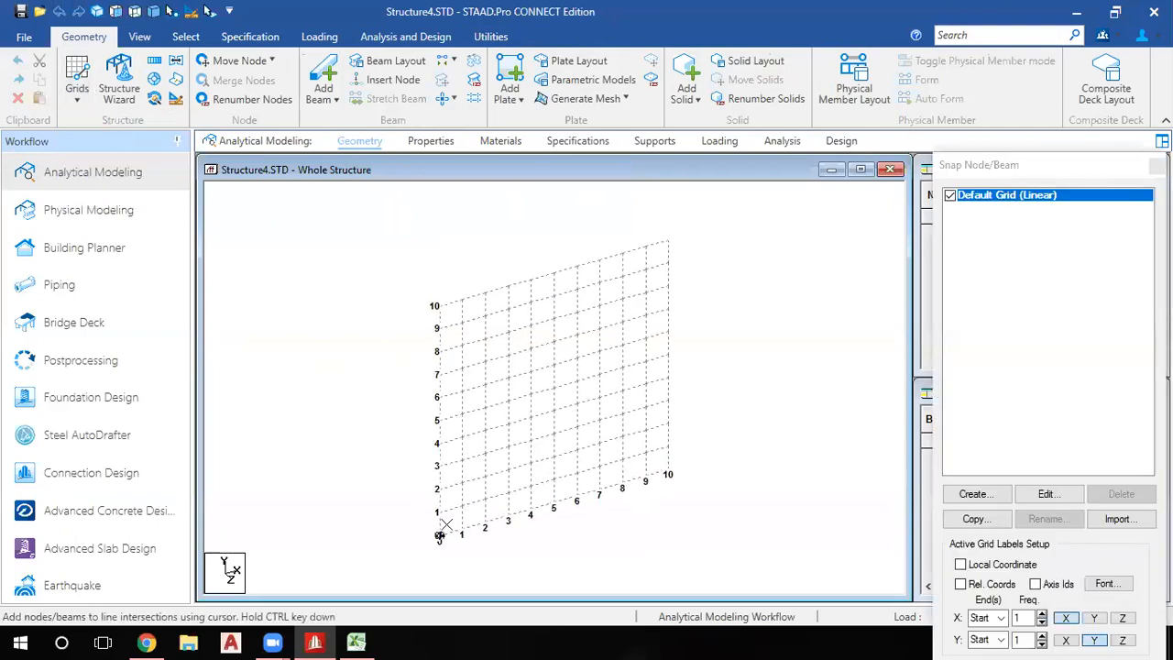
{"action": "left_click", "coordinate": [440, 535]}
{"action": "left_click", "coordinate": [554, 503]}
{"action": "left_click", "coordinate": [556, 389]}
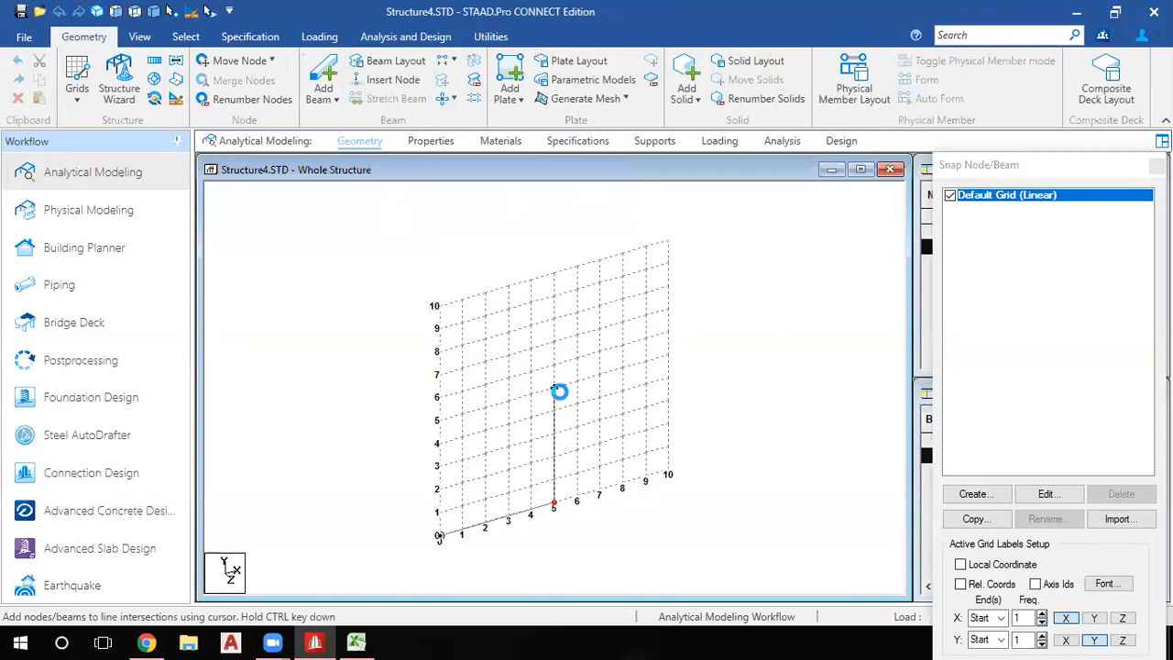
{"action": "left_click", "coordinate": [1156, 165]}
{"action": "scroll", "coordinate": [495, 443], "scroll_direction": "down", "scroll_amount": 3}
{"action": "left_click", "coordinate": [666, 448]}
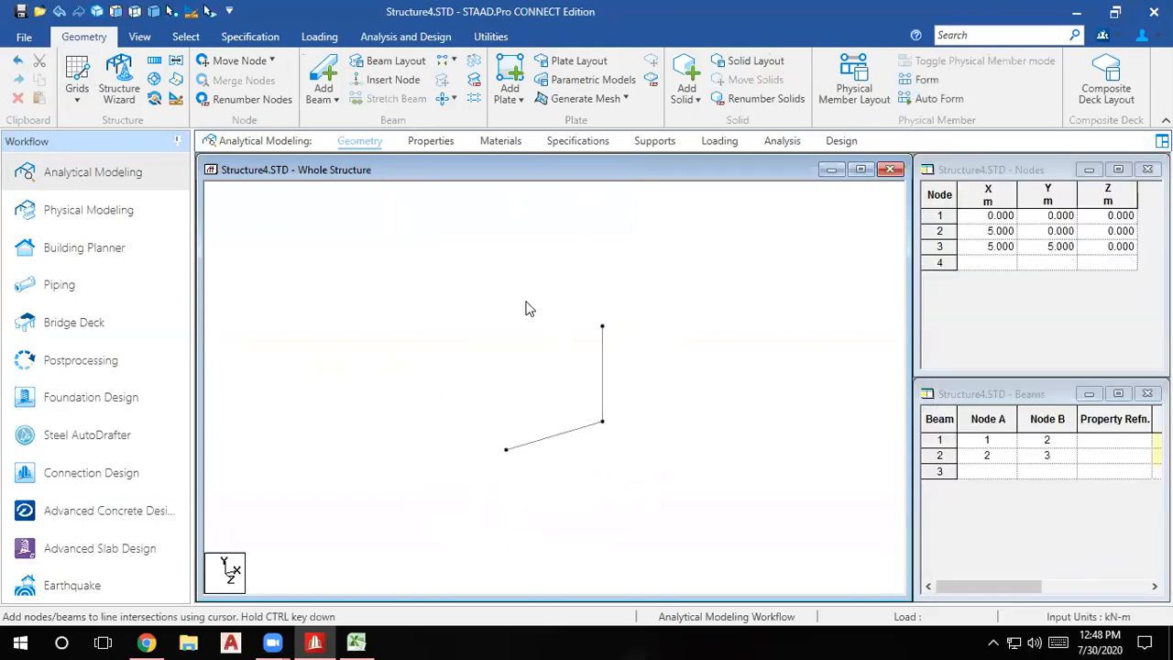
Select both beams, save the modified structure, and open its command file.
{"action": "left_click_drag", "start_coordinate": [650, 486], "coordinate": [412, 290]}
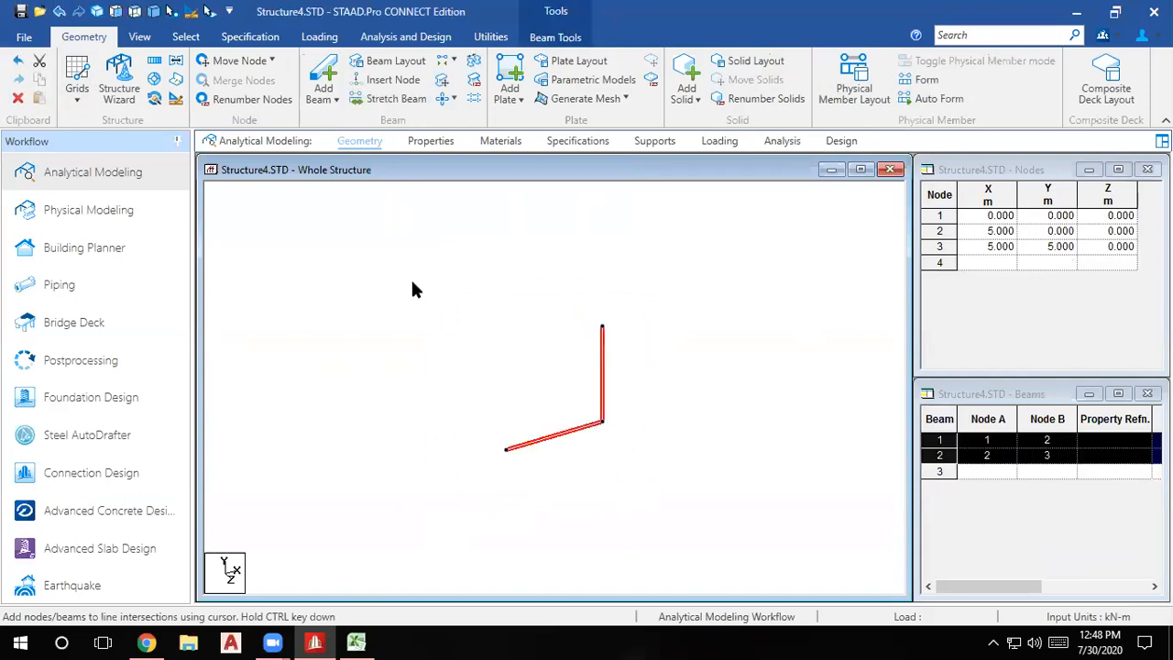
{"action": "left_click", "coordinate": [489, 37]}
{"action": "left_click", "coordinate": [468, 78]}
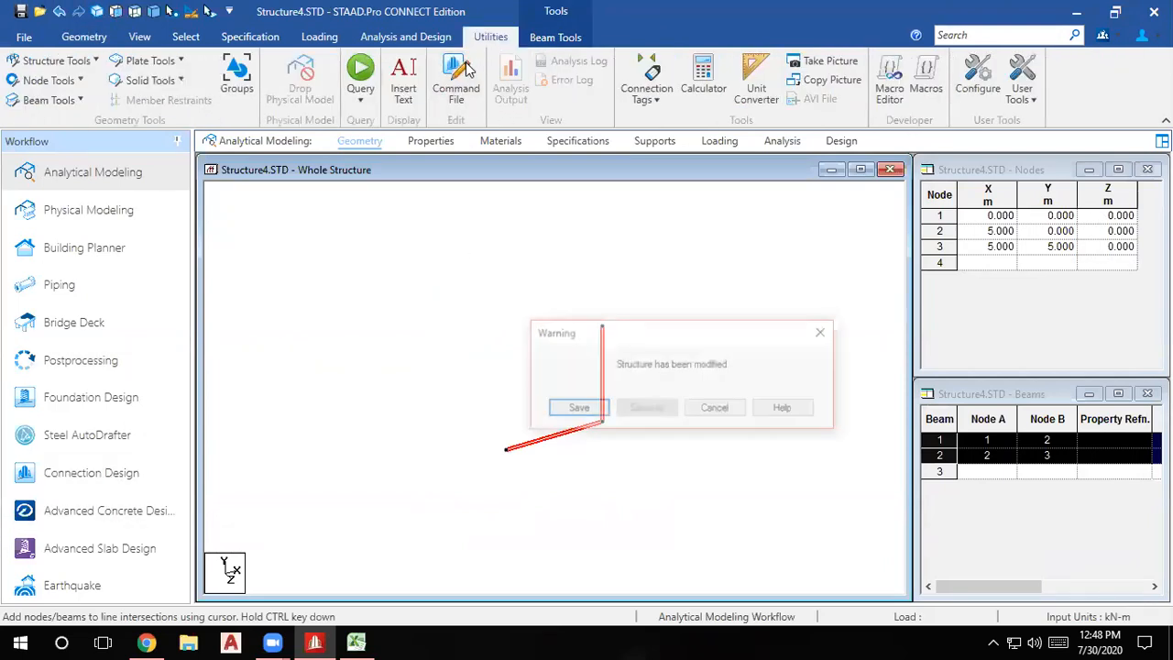
{"action": "left_click", "coordinate": [576, 409]}
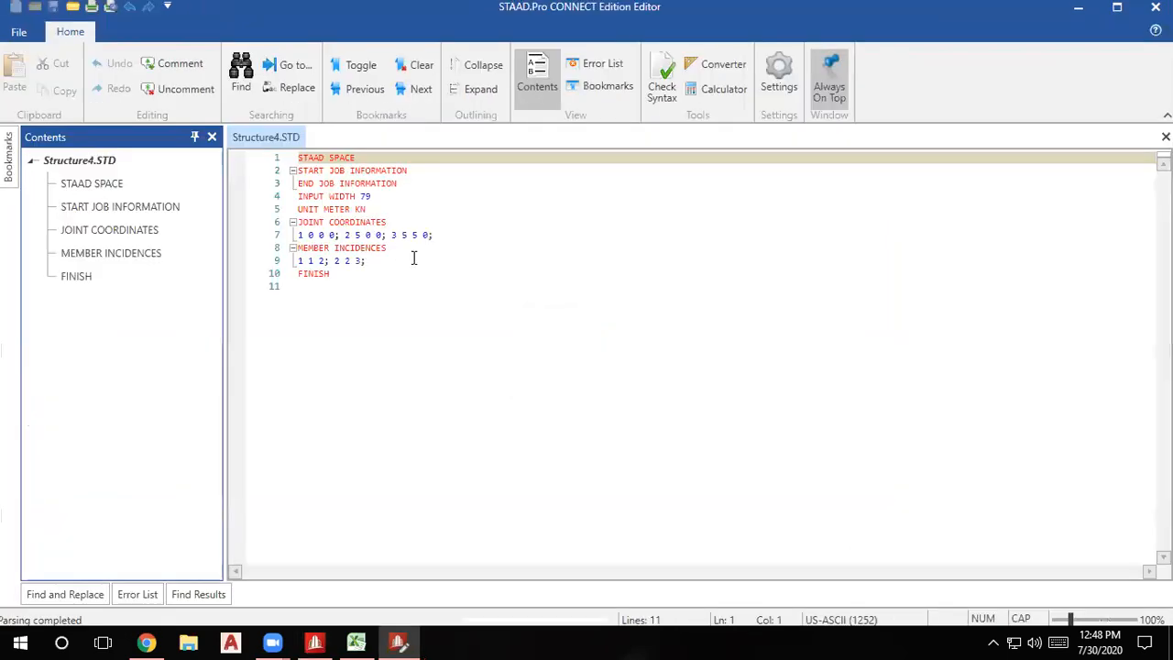
Examine the unit, joint coordinates and member incidences lines in the Structure4.STD command file.
{"action": "left_click", "coordinate": [370, 209]}
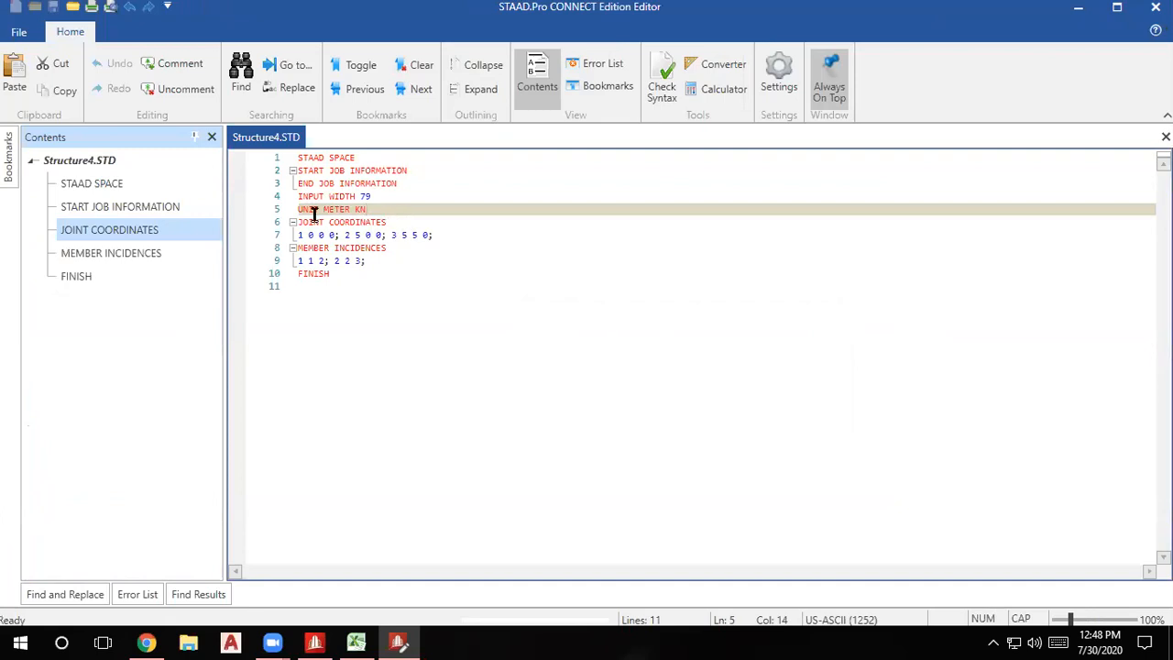
{"action": "left_click", "coordinate": [420, 235]}
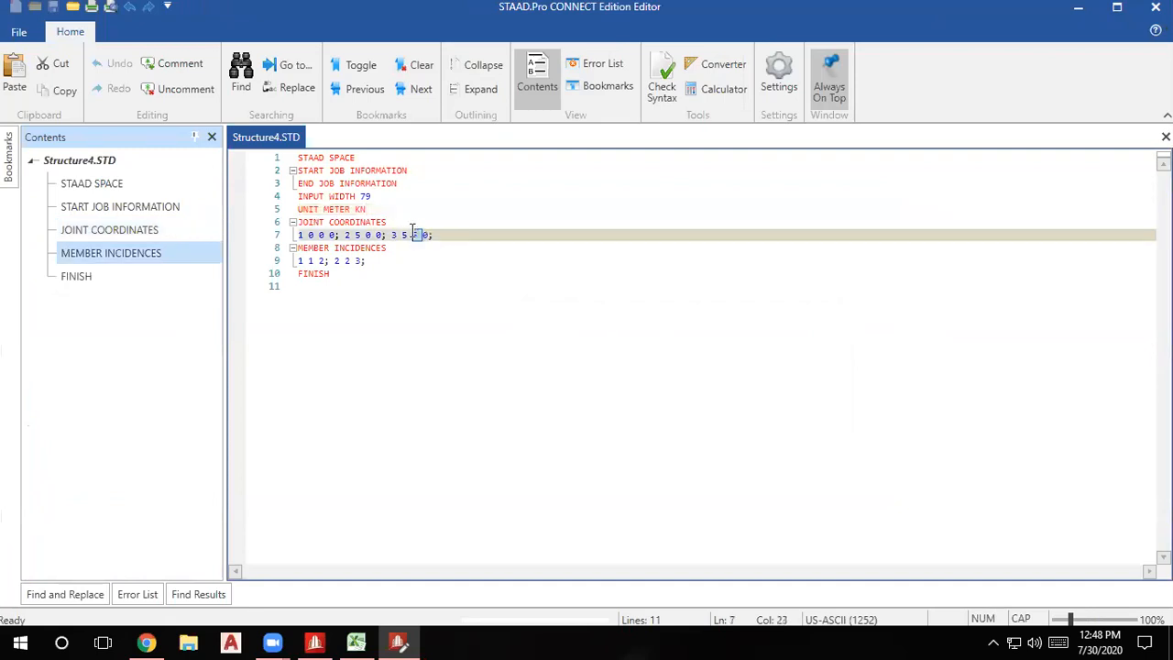
{"action": "left_click", "coordinate": [389, 248]}
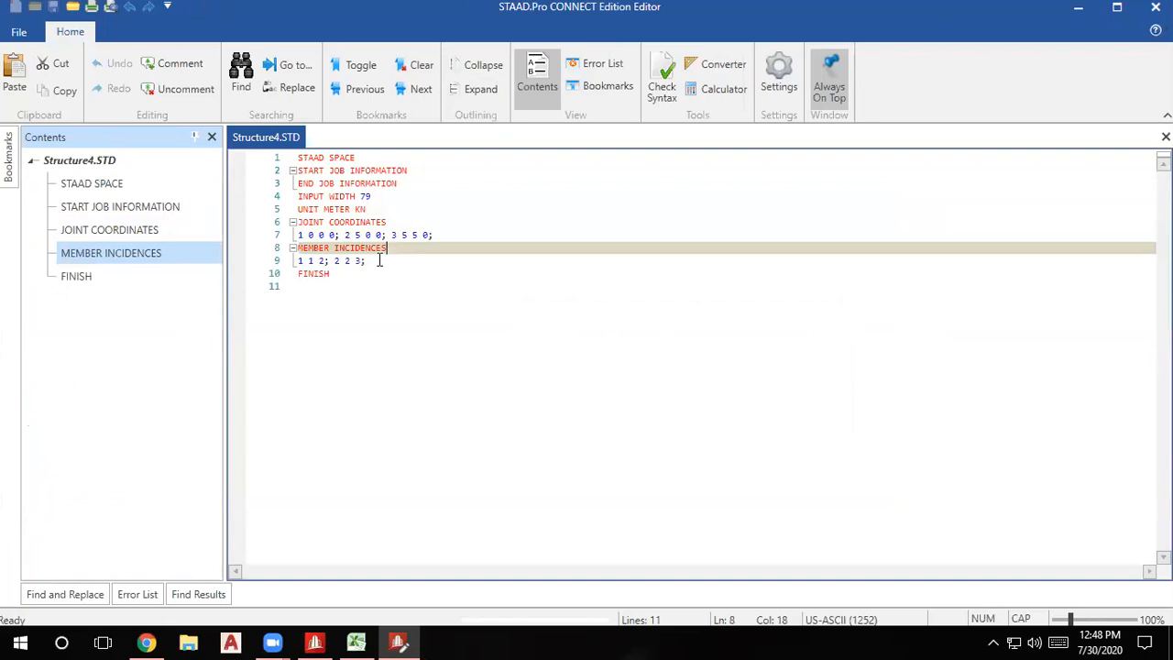
{"action": "left_click", "coordinate": [377, 262]}
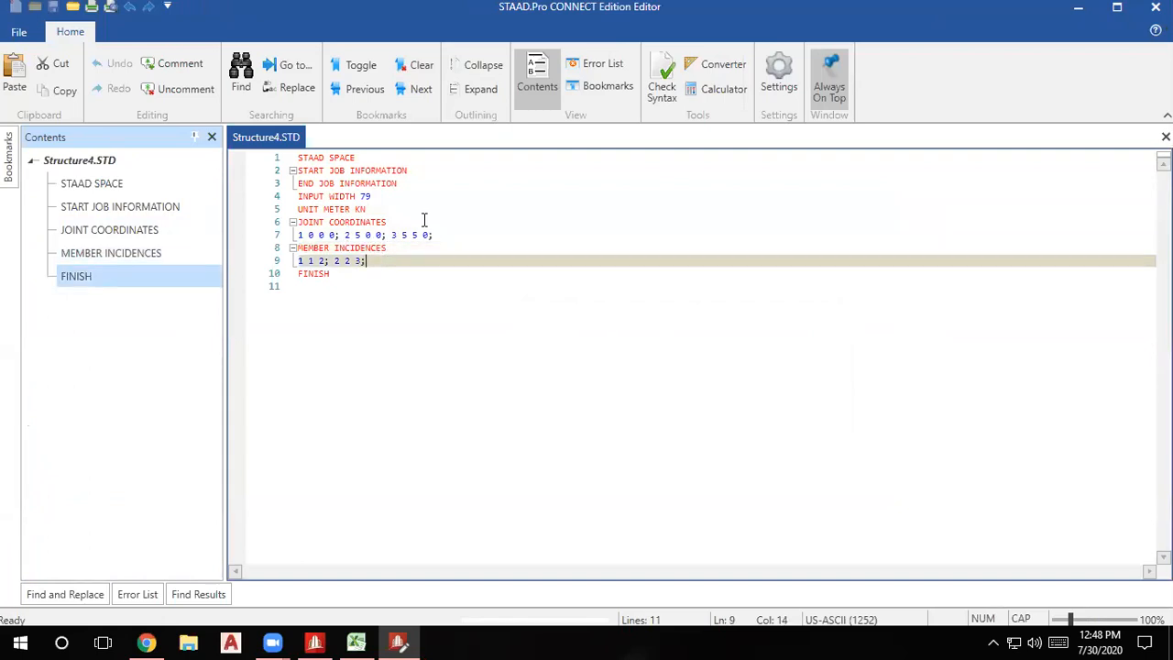
Minimize the command file editor and highlight node 1 and beams 1 and 2 from their tables to locate them in the model.
{"action": "left_click", "coordinate": [1081, 9]}
{"action": "left_click", "coordinate": [550, 547]}
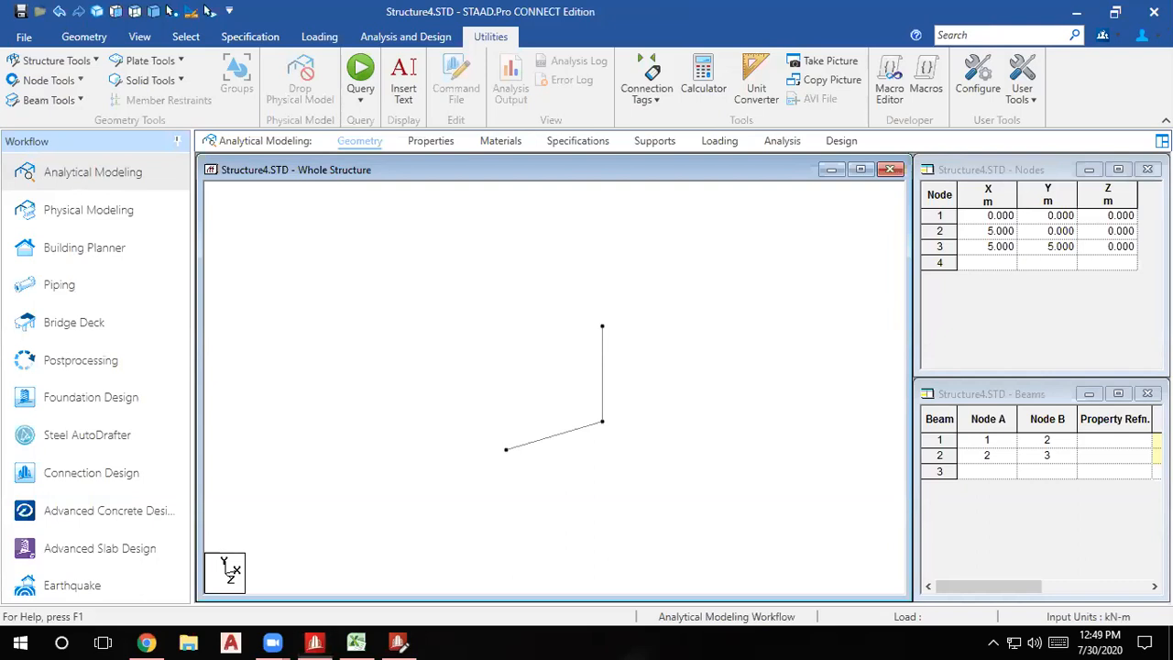
{"action": "left_click", "coordinate": [939, 216]}
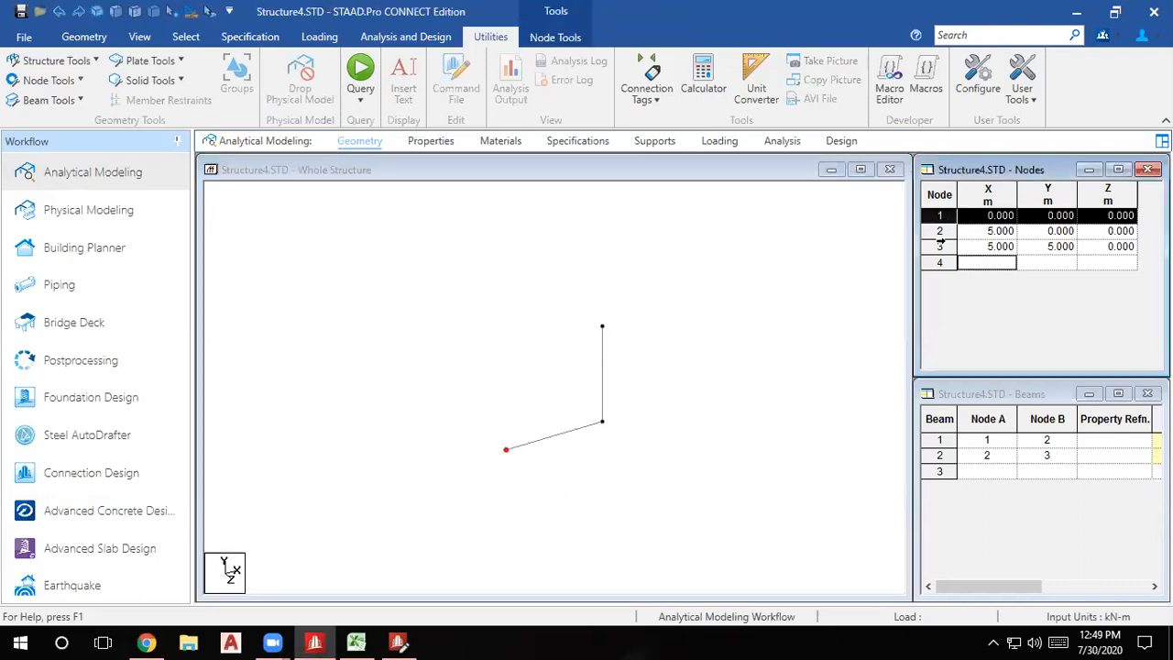
{"action": "left_click", "coordinate": [939, 440]}
{"action": "left_click", "coordinate": [935, 455]}
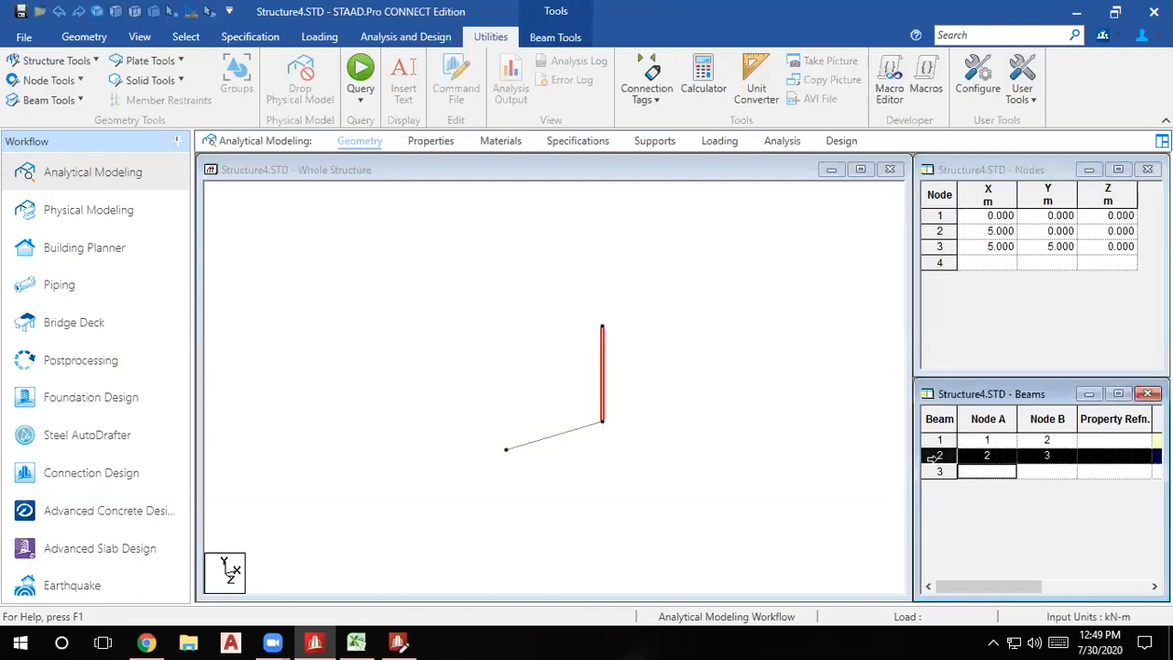
Highlight nodes 1, 2 and 3 in turn from the node table to review their coordinates, and clear the selection.
{"action": "left_click", "coordinate": [940, 217]}
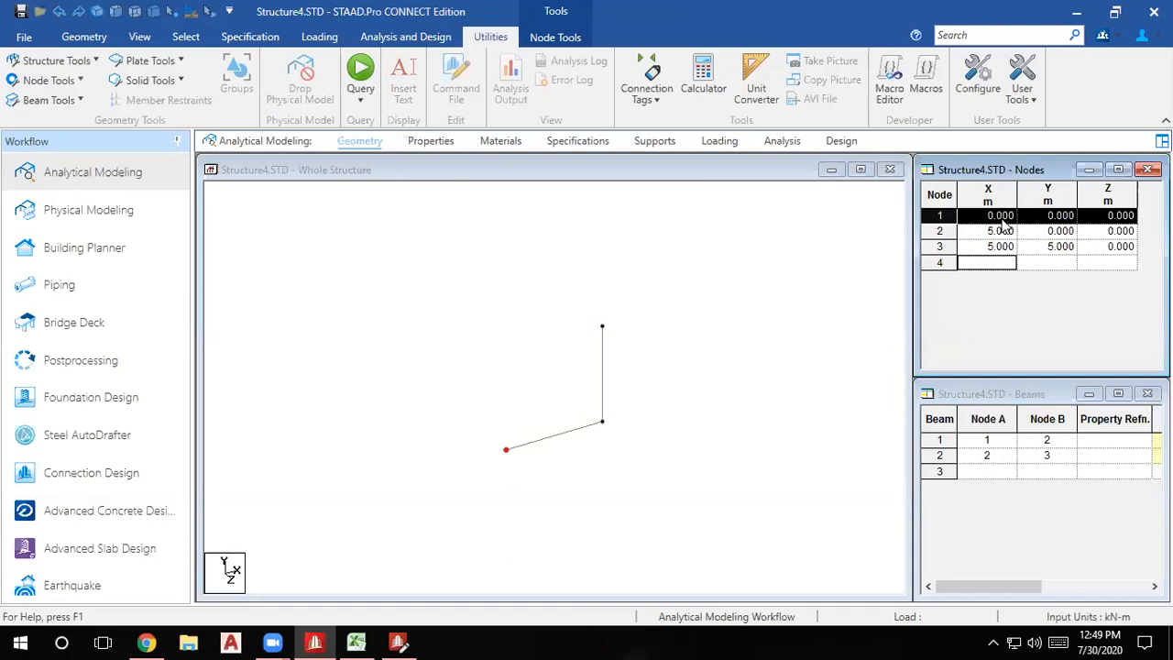
{"action": "left_click", "coordinate": [940, 230]}
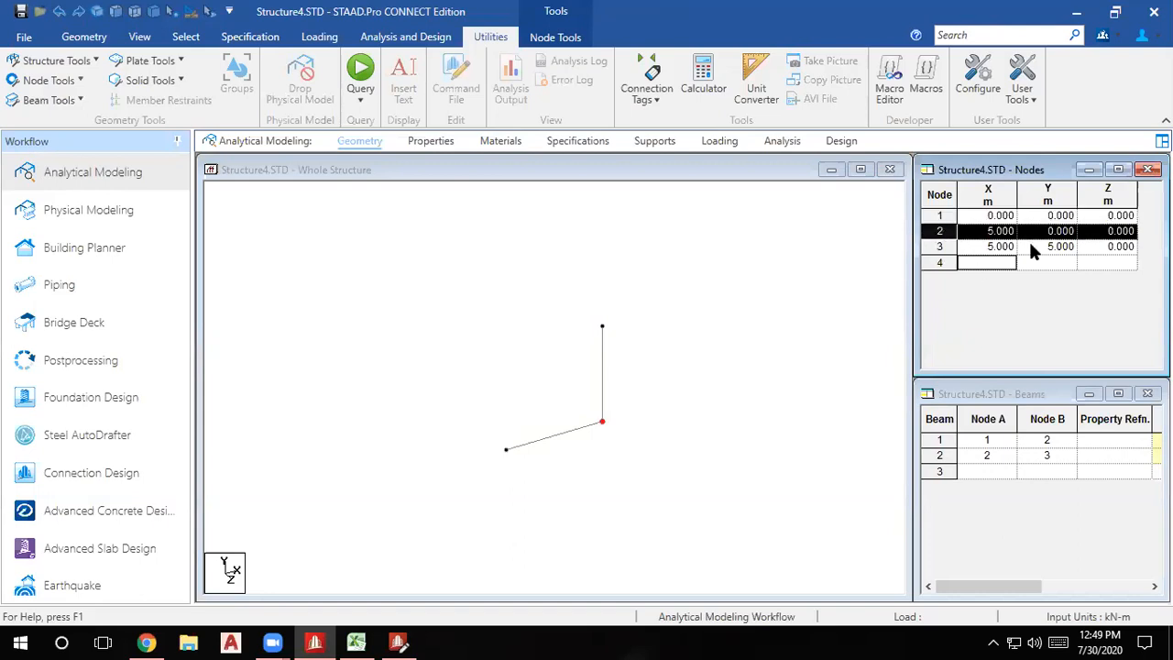
{"action": "left_click", "coordinate": [942, 246]}
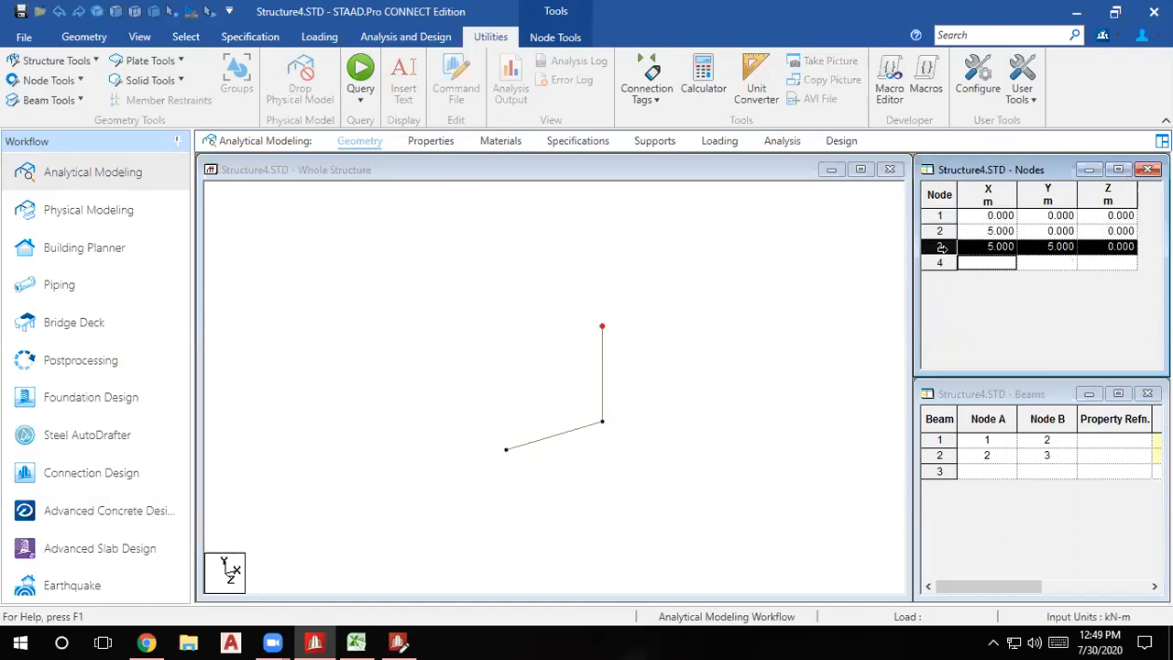
{"action": "left_click", "coordinate": [694, 362]}
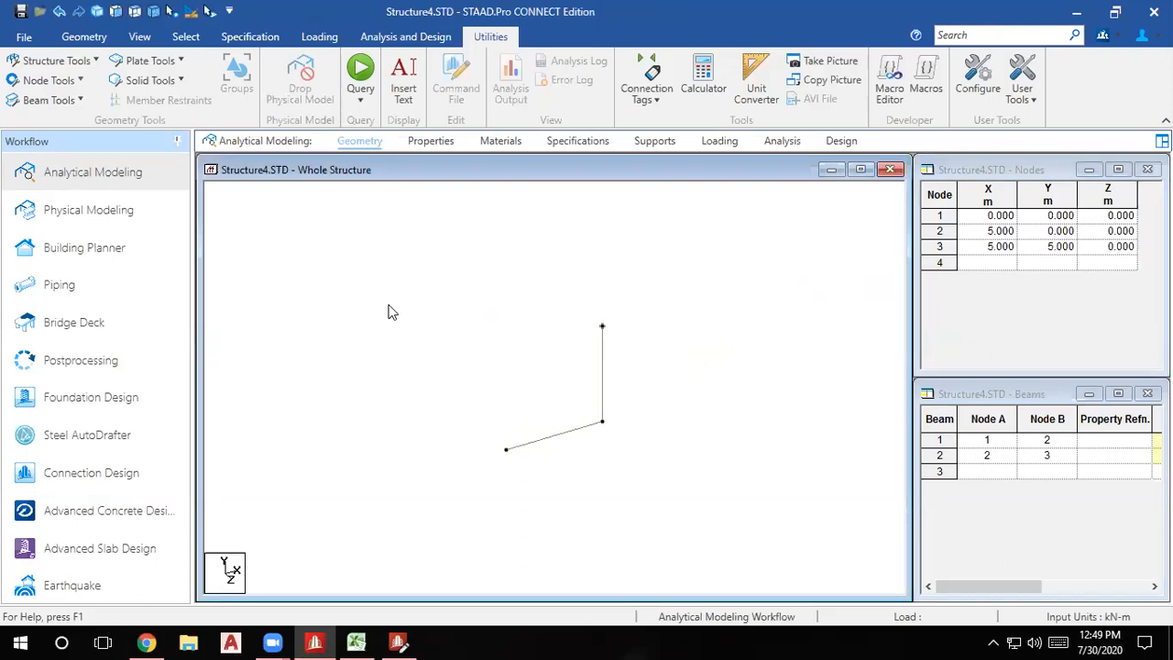
Add joint 4 with coordinates 0 5 0 at the end of the joint coordinates line in the command file.
{"action": "left_click", "coordinate": [397, 640]}
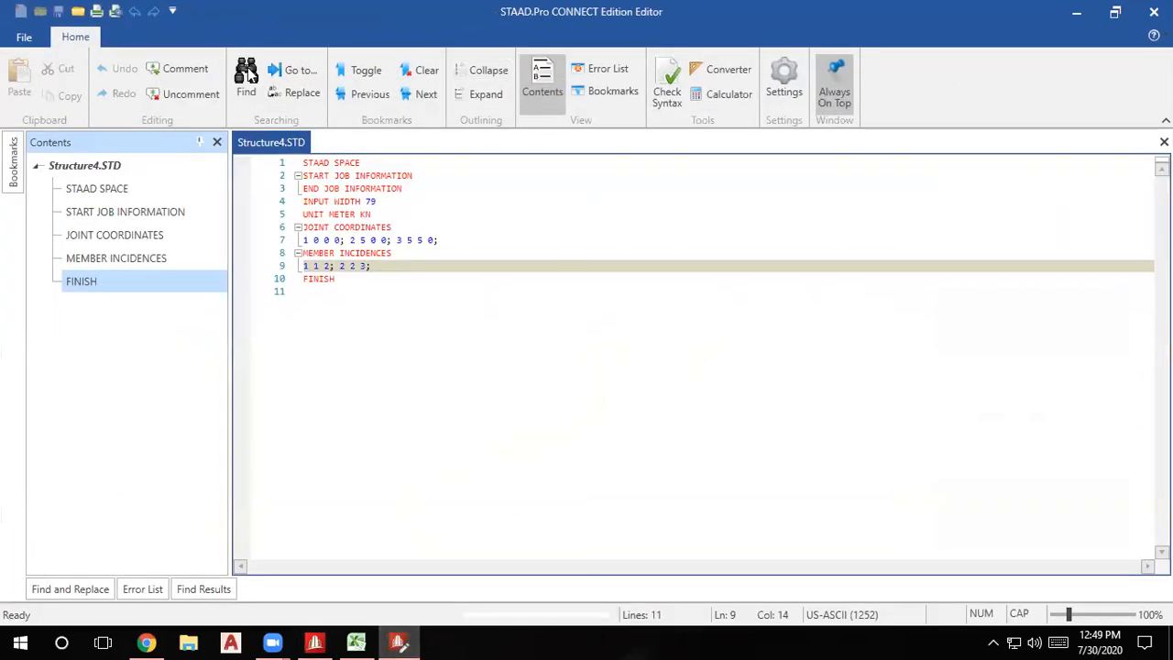
{"action": "left_click", "coordinate": [472, 243]}
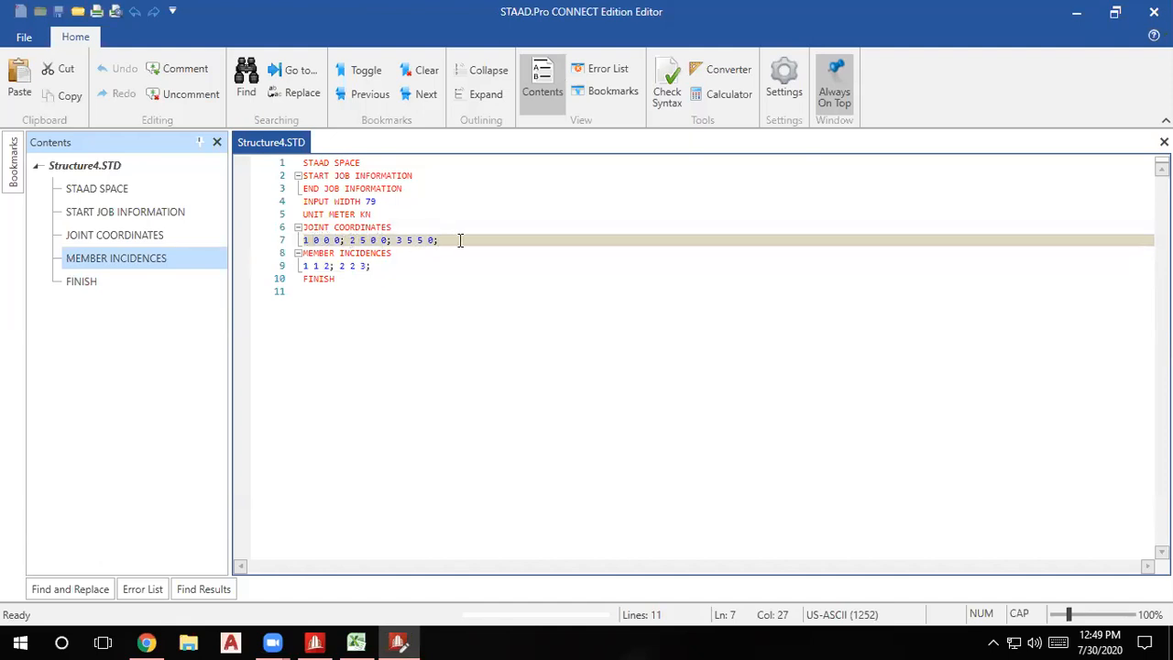
{"action": "left_click", "coordinate": [1077, 12]}
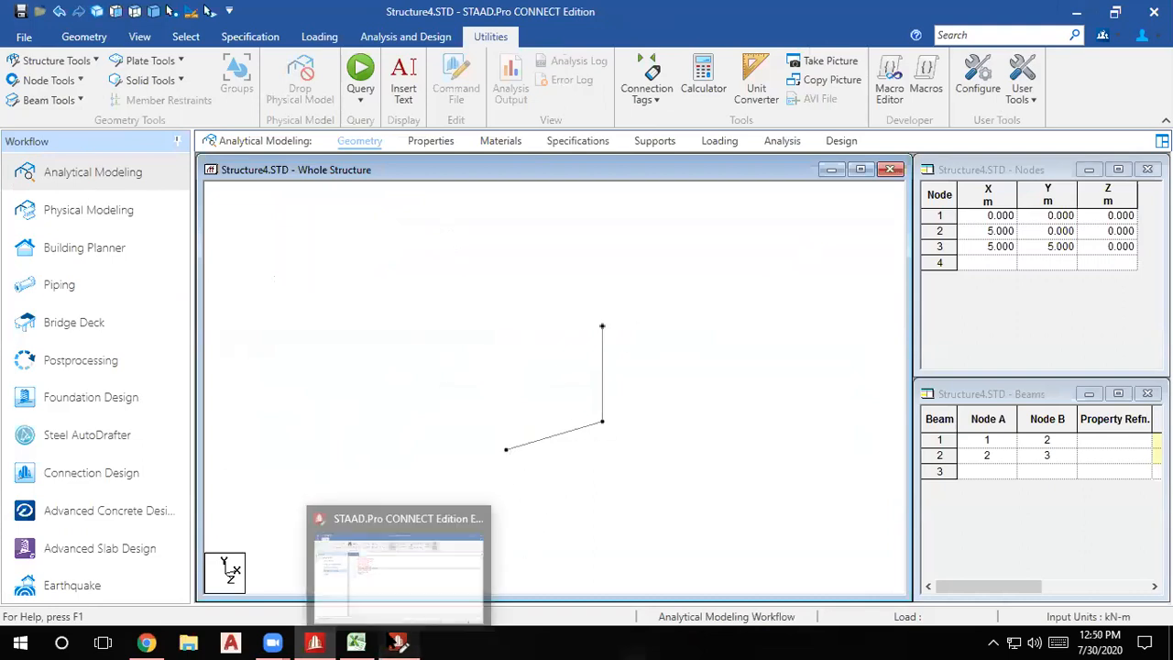
{"action": "left_click", "coordinate": [396, 642]}
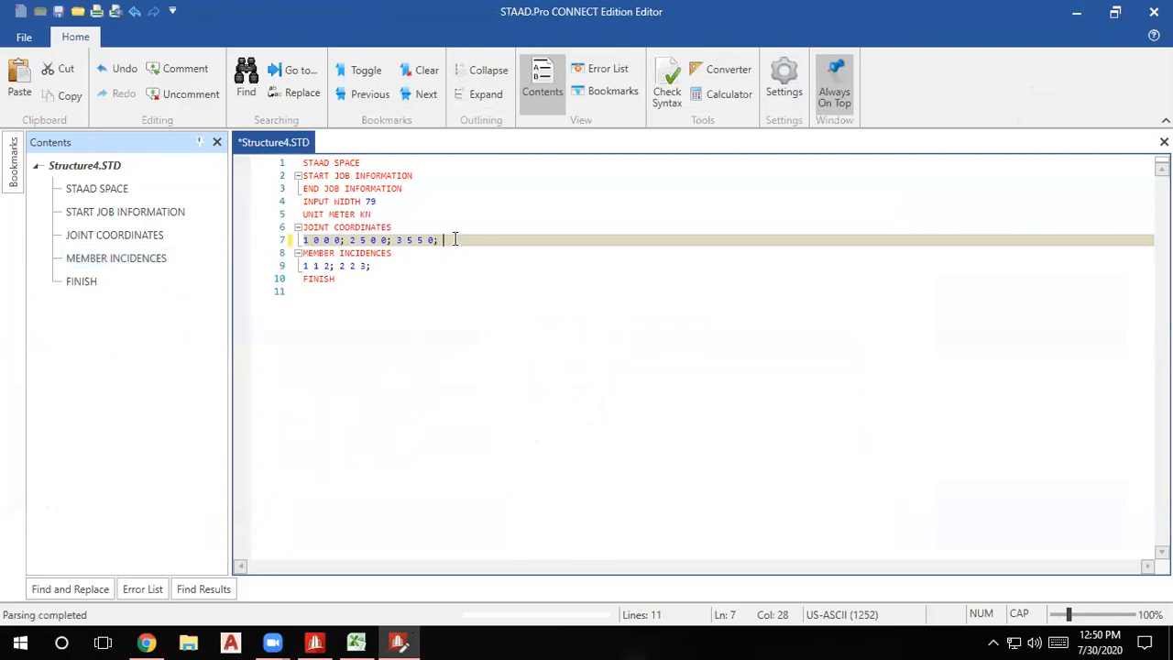
{"action": "type", "text": "4 0 5 0"}
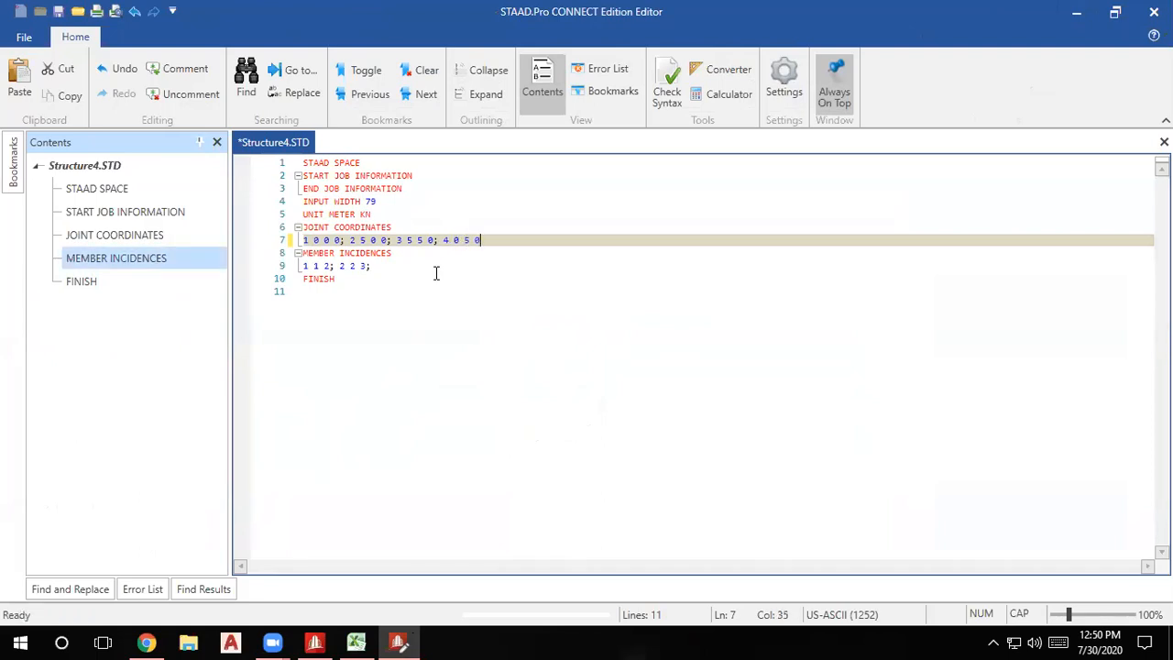
Close the joint 4 entry with a semicolon and enter member 3 as 3 1 4 in the member incidences line.
{"action": "type", "text": ";"}
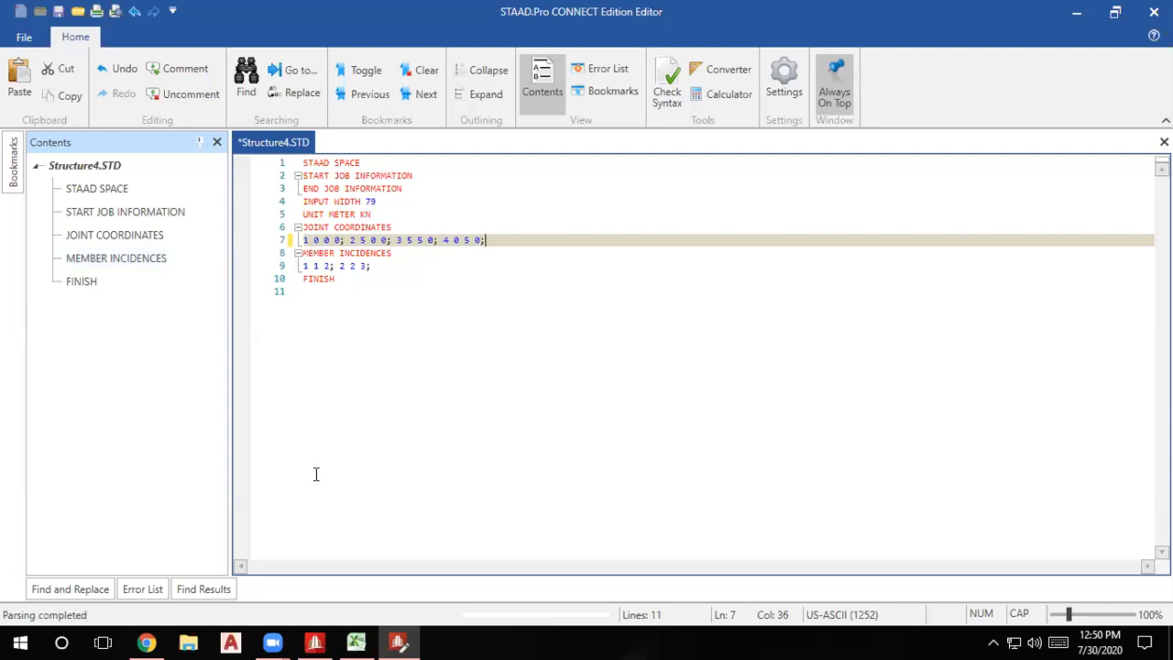
{"action": "left_click", "coordinate": [365, 267]}
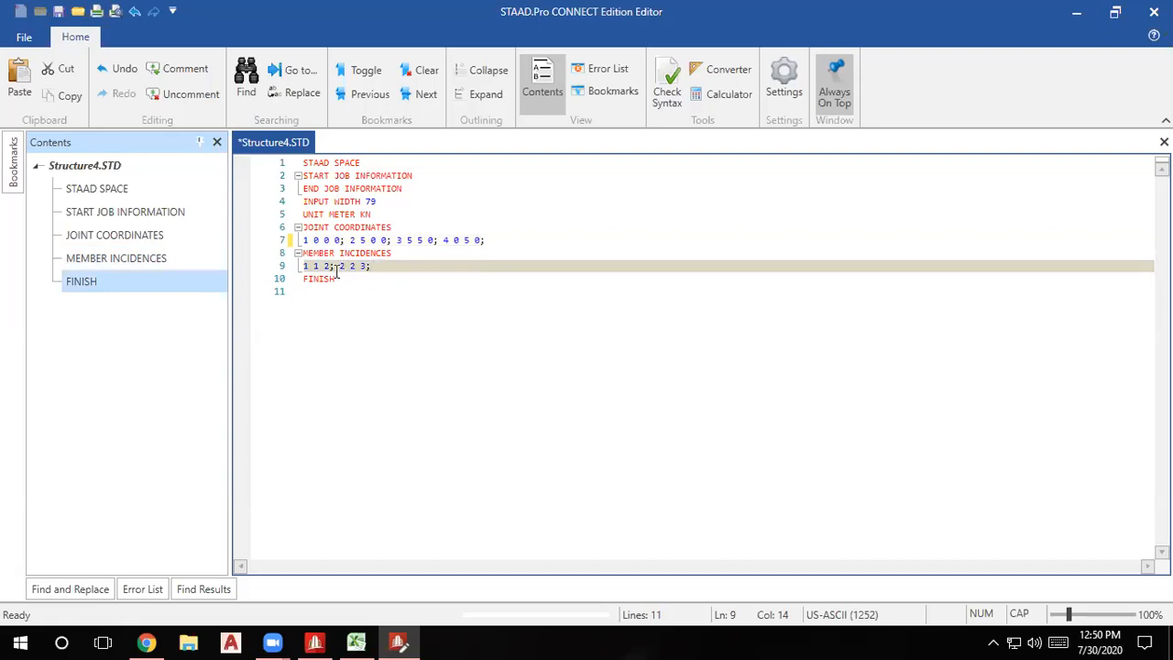
{"action": "type", "text": "3"}
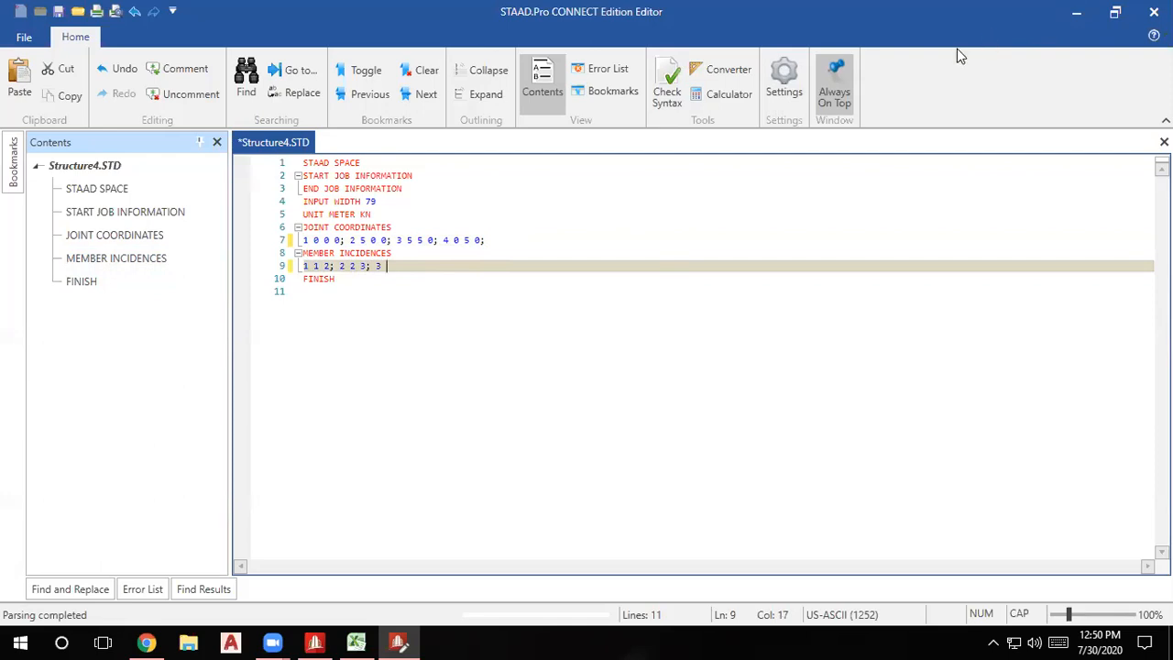
{"action": "type", "text": "1 4"}
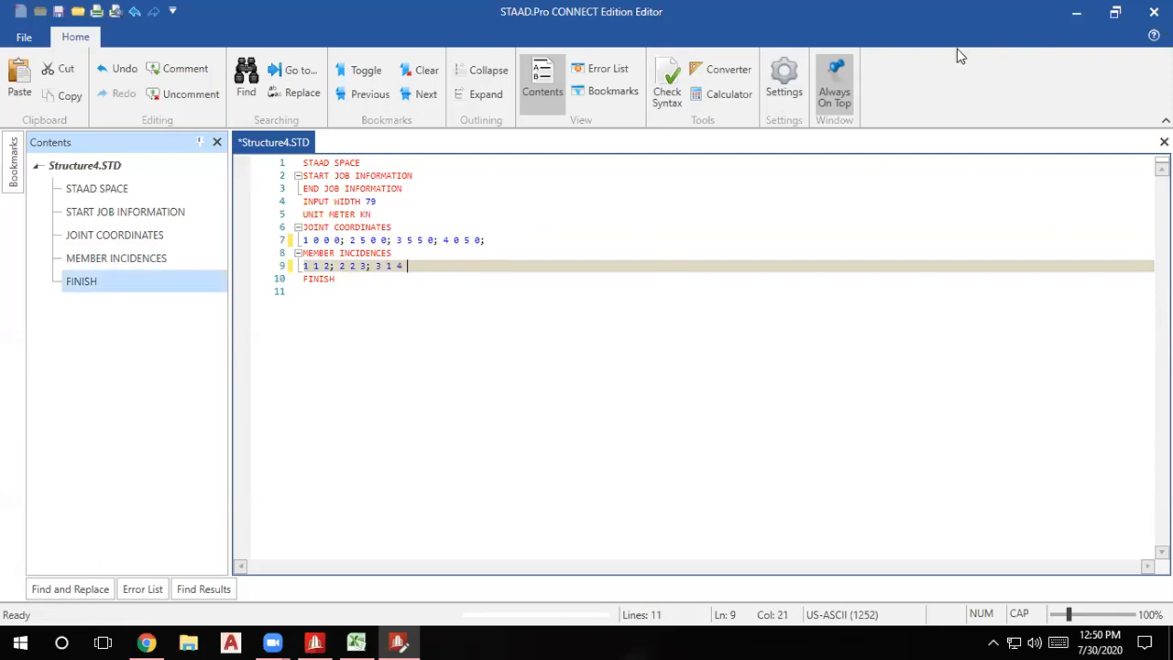
Minimize the command file editor and turn on node number labels in the Structure4 model.
{"action": "left_click", "coordinate": [1075, 11]}
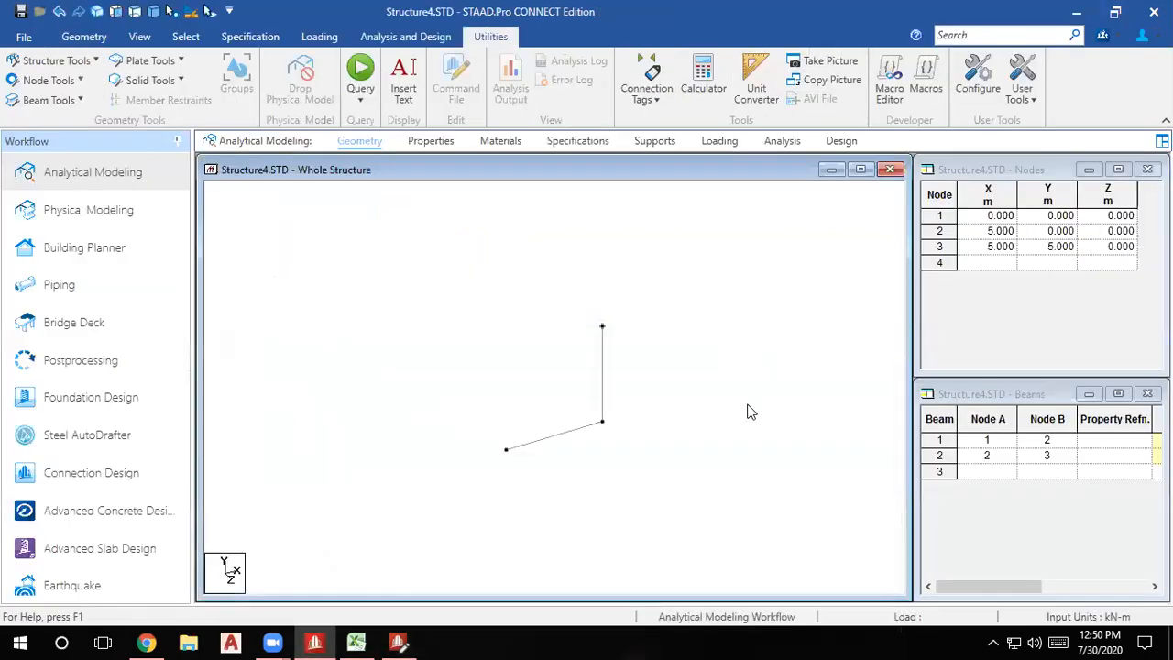
{"action": "key", "text": "shift+n"}
{"action": "left_click", "coordinate": [1078, 9]}
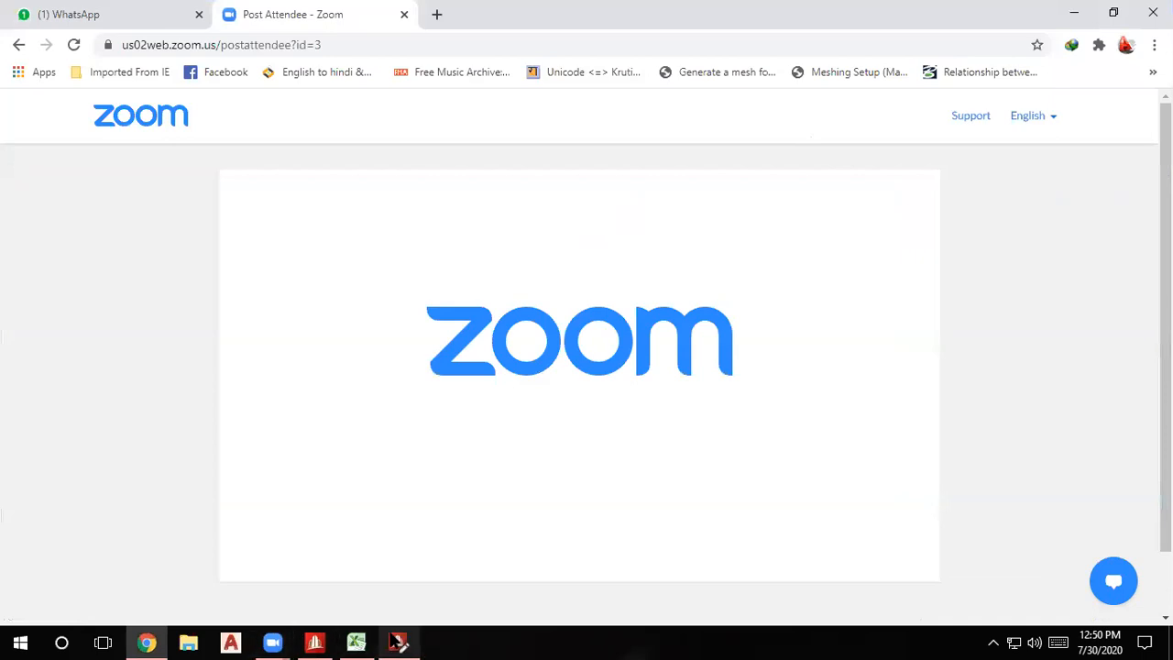
Return to the command file, rewrite member 3 as 3 3 4; and add member 4 as 4 1 4; in the member incidences.
{"action": "left_click", "coordinate": [399, 642]}
{"action": "left_click", "coordinate": [427, 272]}
{"action": "key", "text": "BackSpace"}
{"action": "key", "text": "BackSpace"}
{"action": "key", "text": "BackSpace"}
{"action": "key", "text": "BackSpace"}
{"action": "key", "text": "BackSpace"}
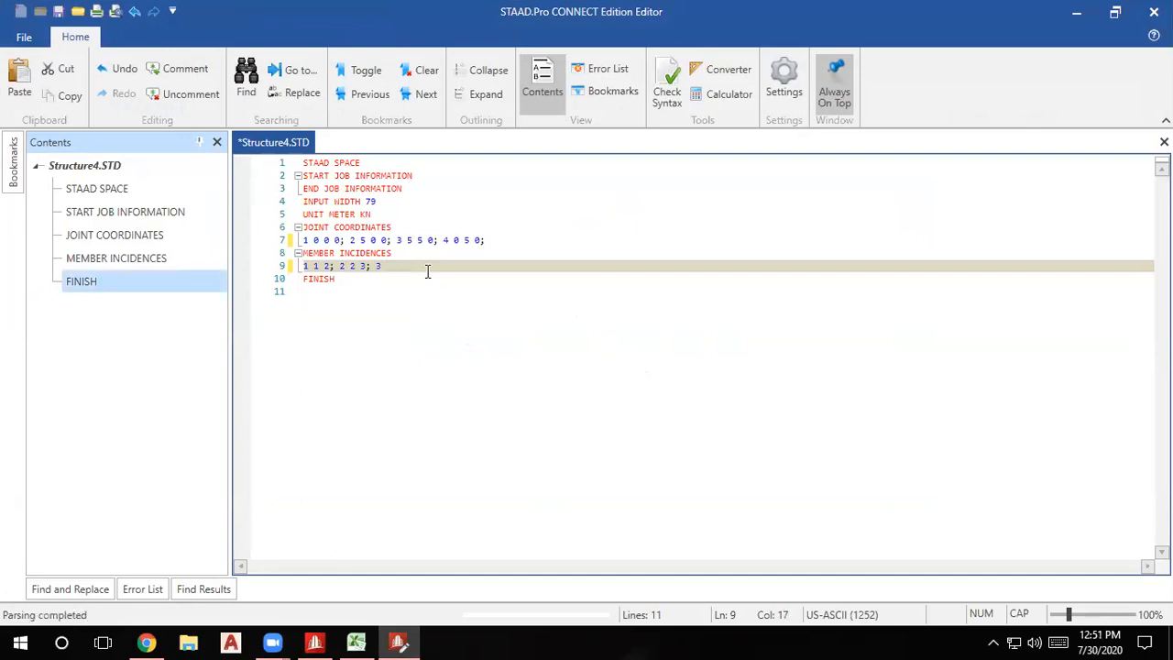
{"action": "type", "text": "3 4"}
{"action": "key", "text": "BackSpace"}
{"action": "type", "text": "; 4 "}
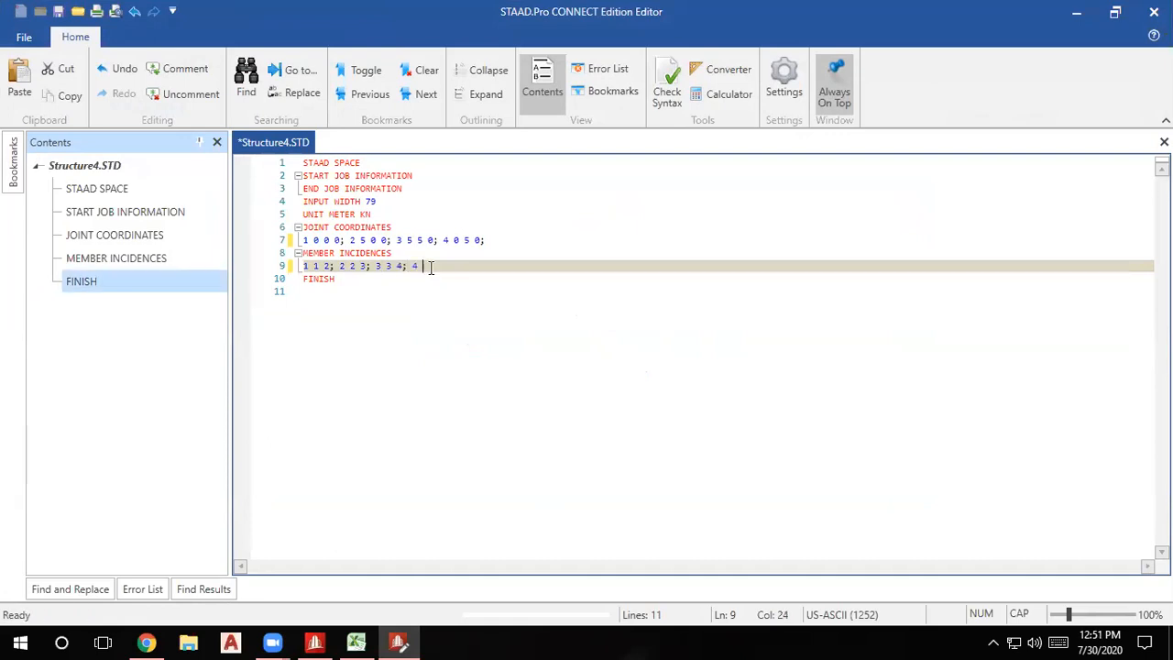
{"action": "type", "text": "1 4;"}
Save the command file, close its editor and switch back to STAAD.Pro to load the added members into the model.
{"action": "key", "text": "ctrl+s"}
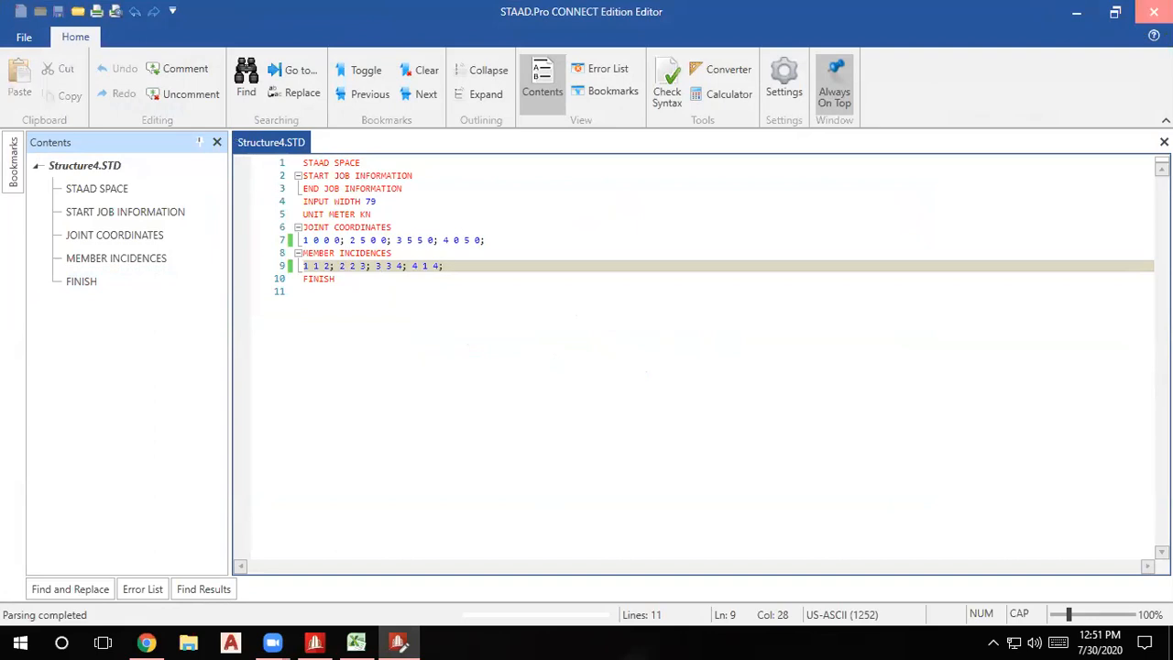
{"action": "left_click", "coordinate": [1154, 11]}
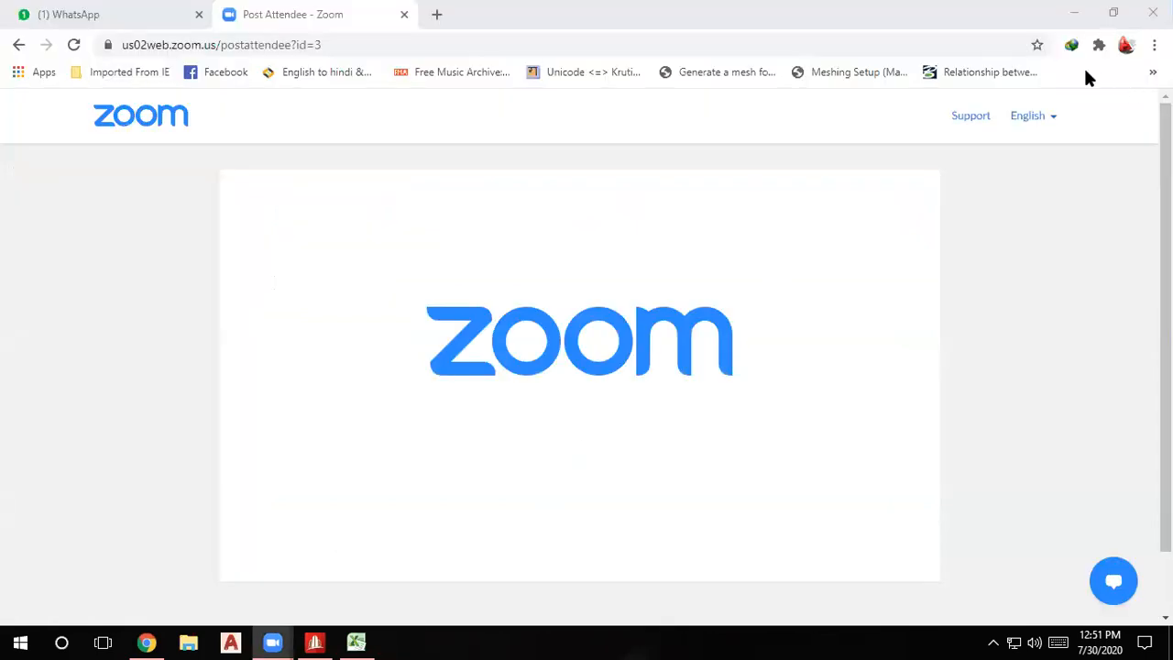
{"action": "left_click", "coordinate": [314, 641]}
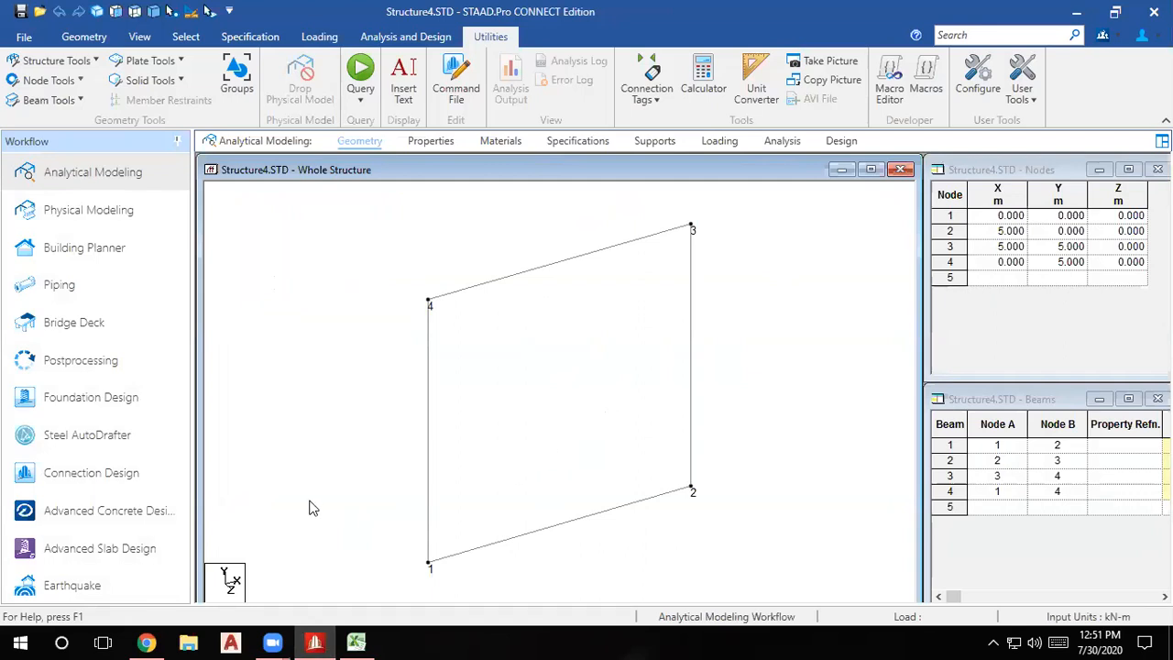
Try to enter 0 as the X coordinate of node 5 in the node table.
{"action": "scroll", "coordinate": [310, 502], "scroll_direction": "down", "scroll_amount": 1}
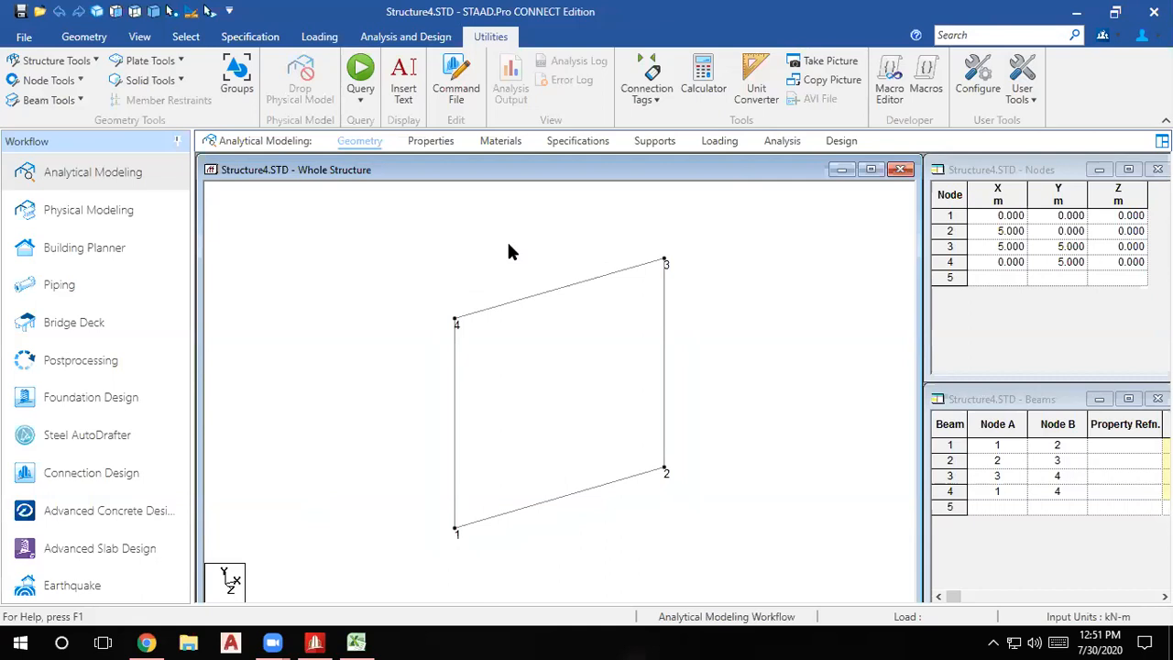
{"action": "left_click", "coordinate": [975, 277]}
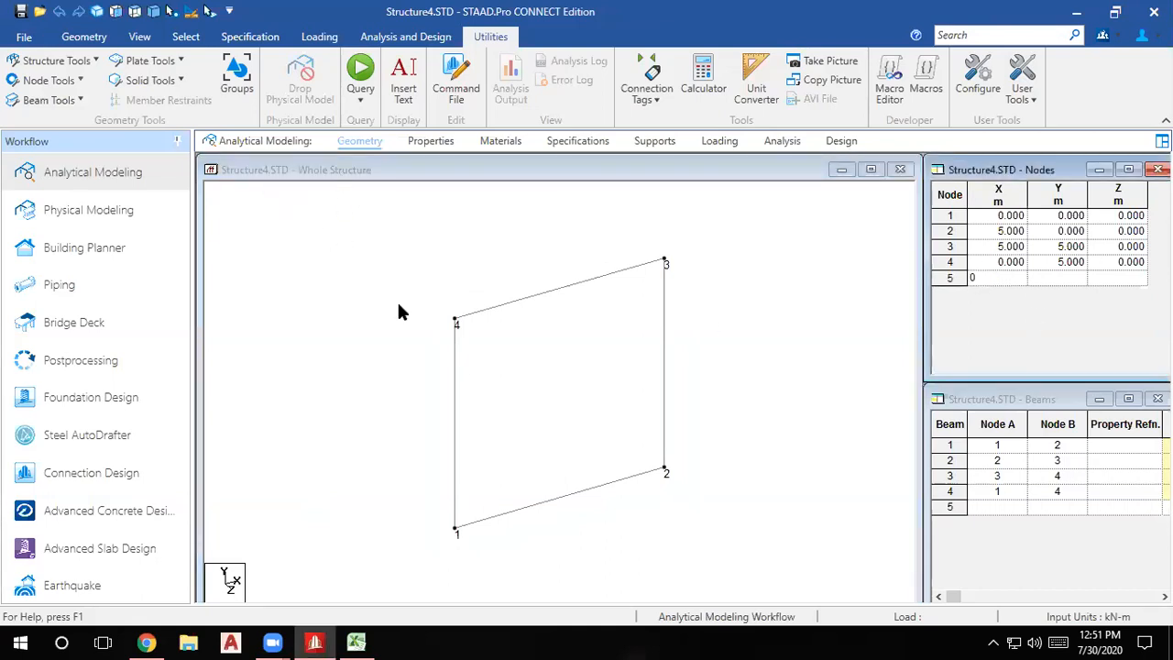
{"action": "left_click", "coordinate": [786, 371]}
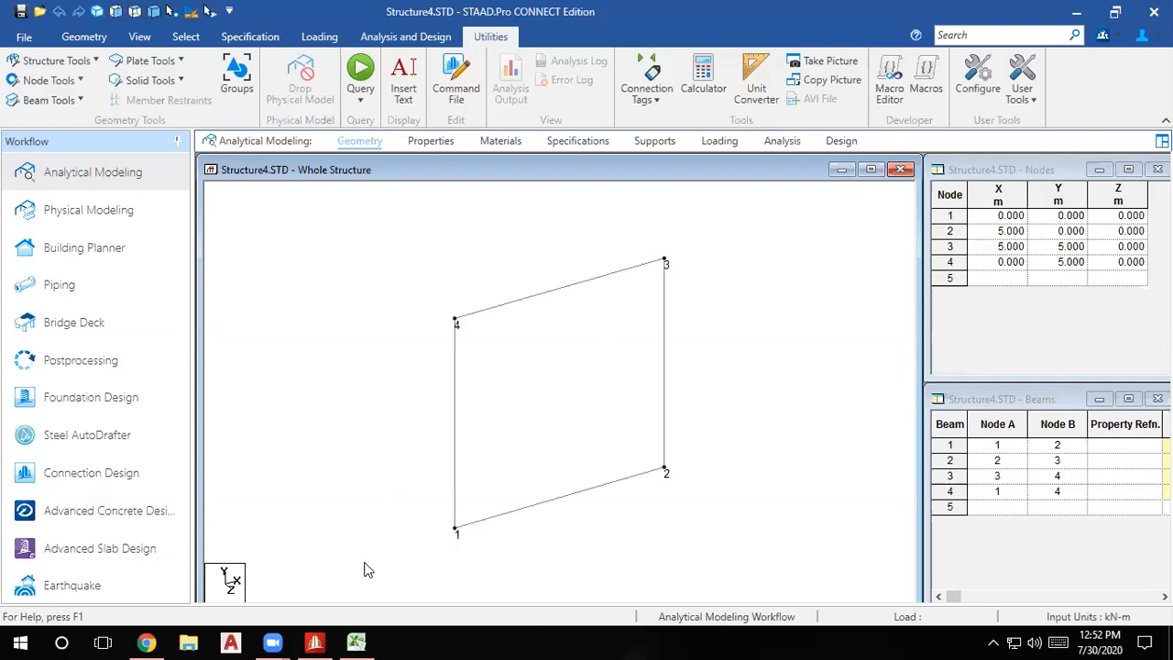
Reopen the command file and delete all joint coordinate entries together with the whole member incidences section.
{"action": "left_click", "coordinate": [455, 88]}
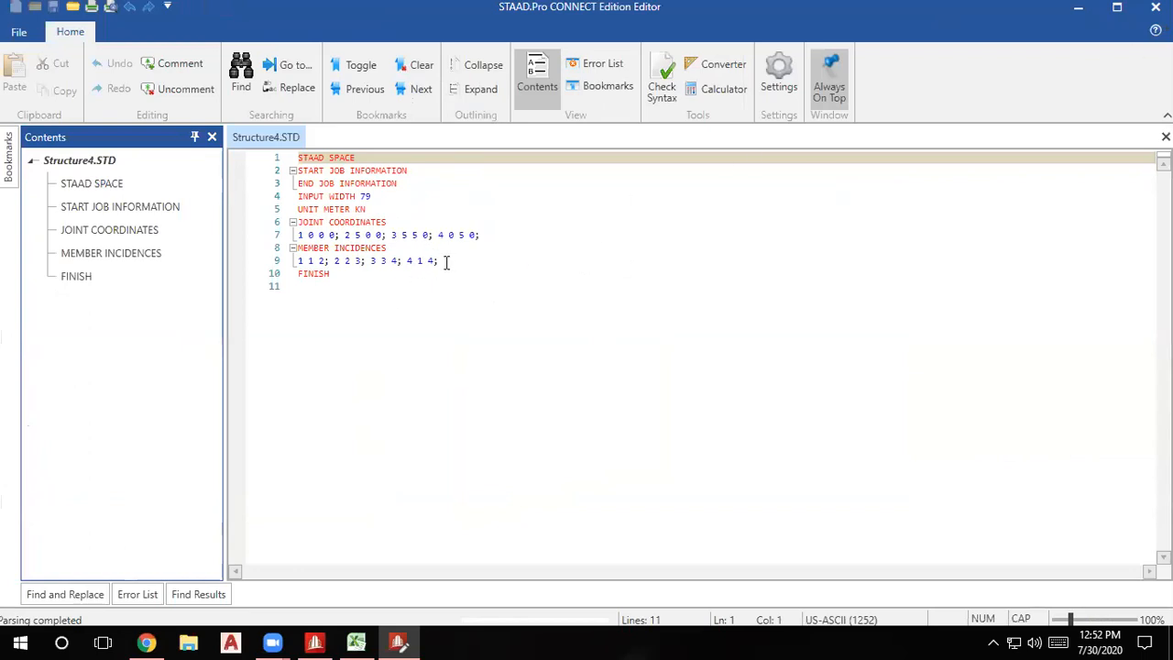
{"action": "left_click_drag", "start_coordinate": [447, 262], "coordinate": [300, 236]}
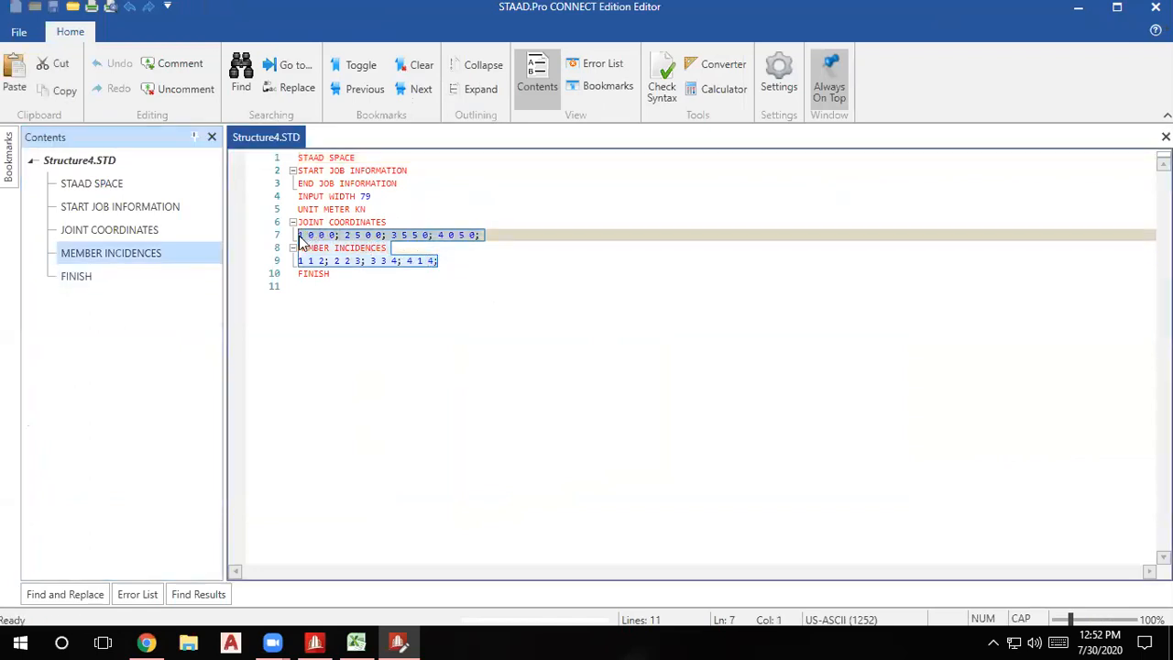
{"action": "key", "text": "Delete"}
Enter joint 1 as 1 0 0 0; under the joint coordinates and save the command file.
{"action": "type", "text": "1"}
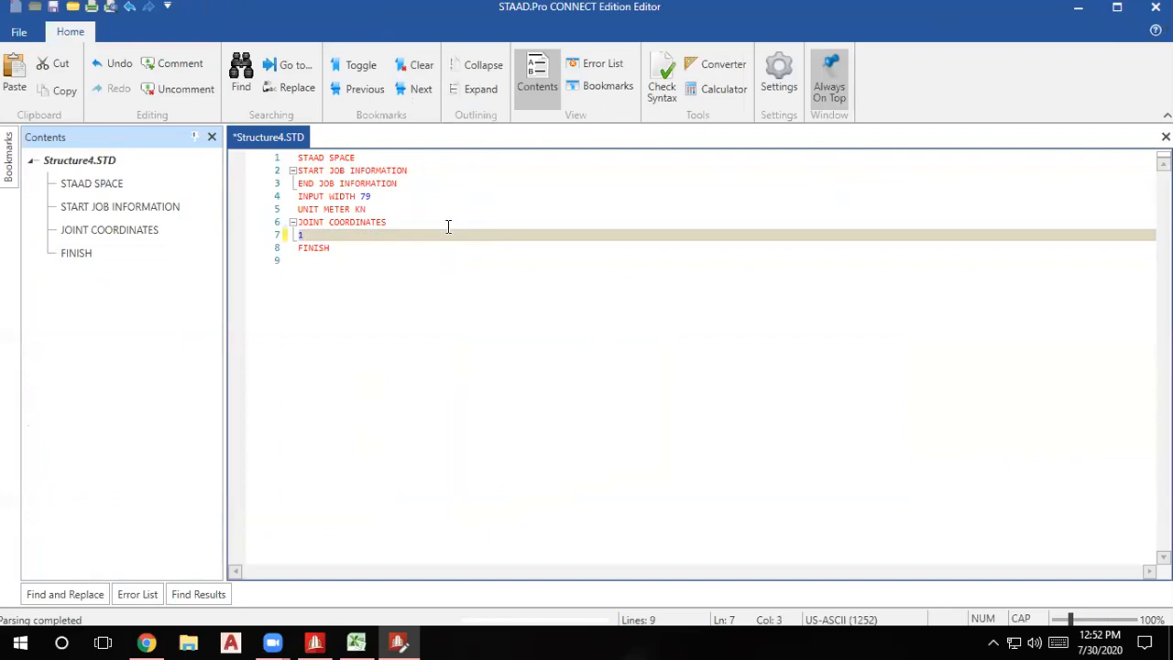
{"action": "type", "text": "0 0"}
{"action": "type", "text": "0 16"}
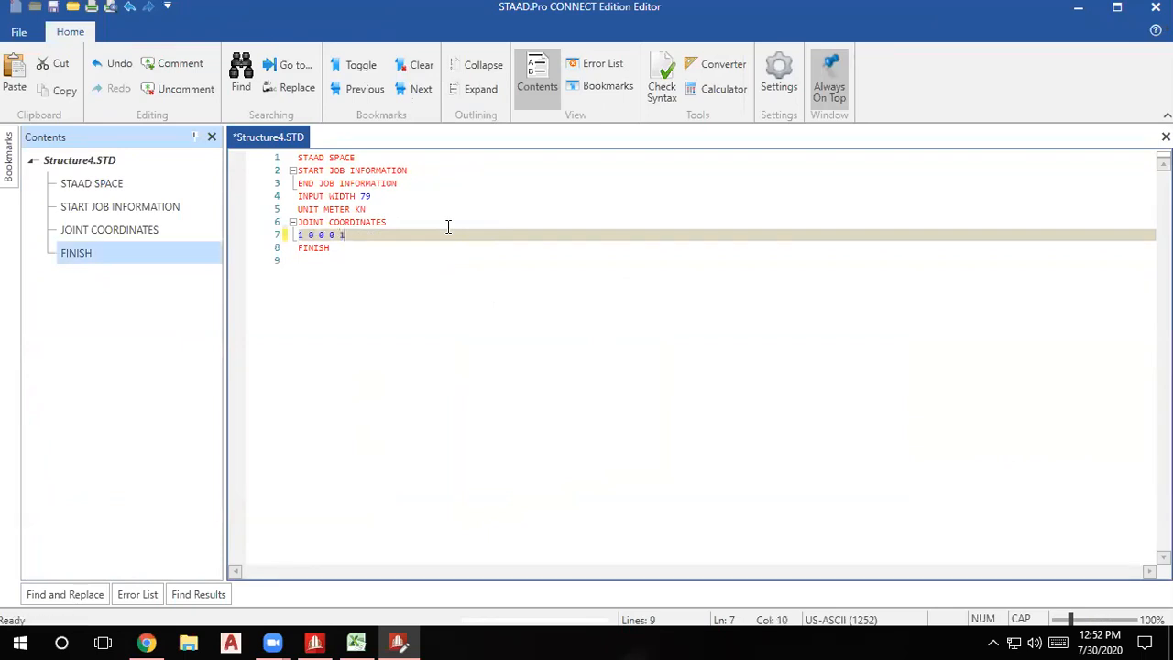
{"action": "key", "text": "BackSpace"}
{"action": "key", "text": "BackSpace"}
{"action": "key", "text": "BackSpace"}
{"action": "key", "text": "BackSpace"}
{"action": "type", "text": ";"}
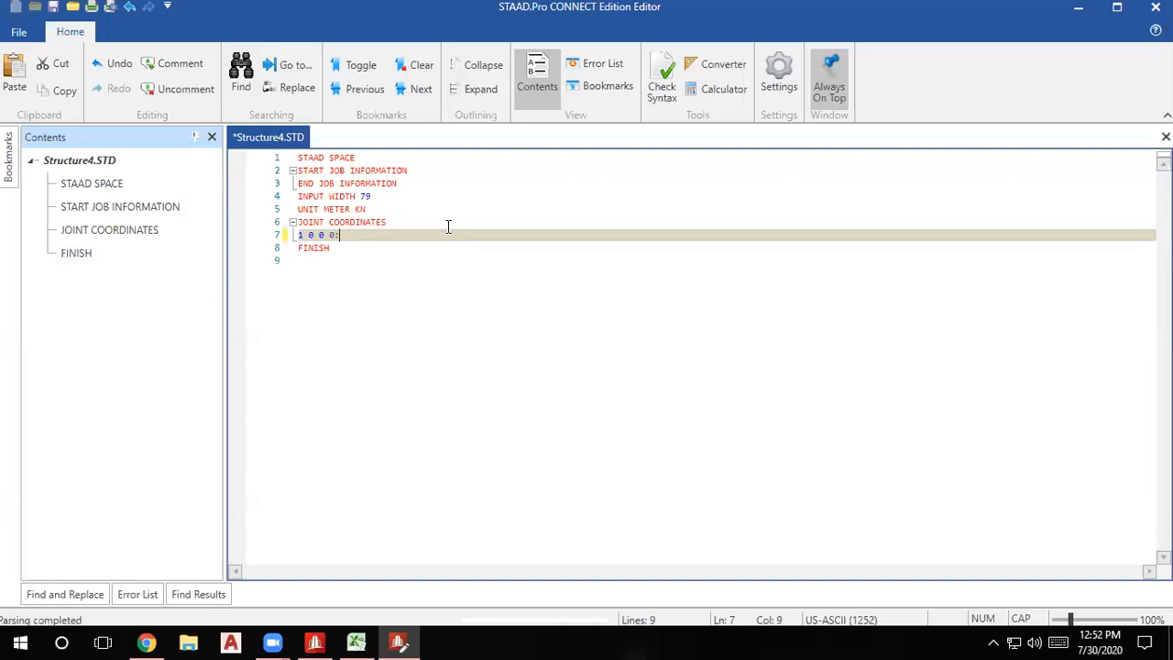
{"action": "key", "text": "BackSpace"}
{"action": "key", "text": "BackSpace"}
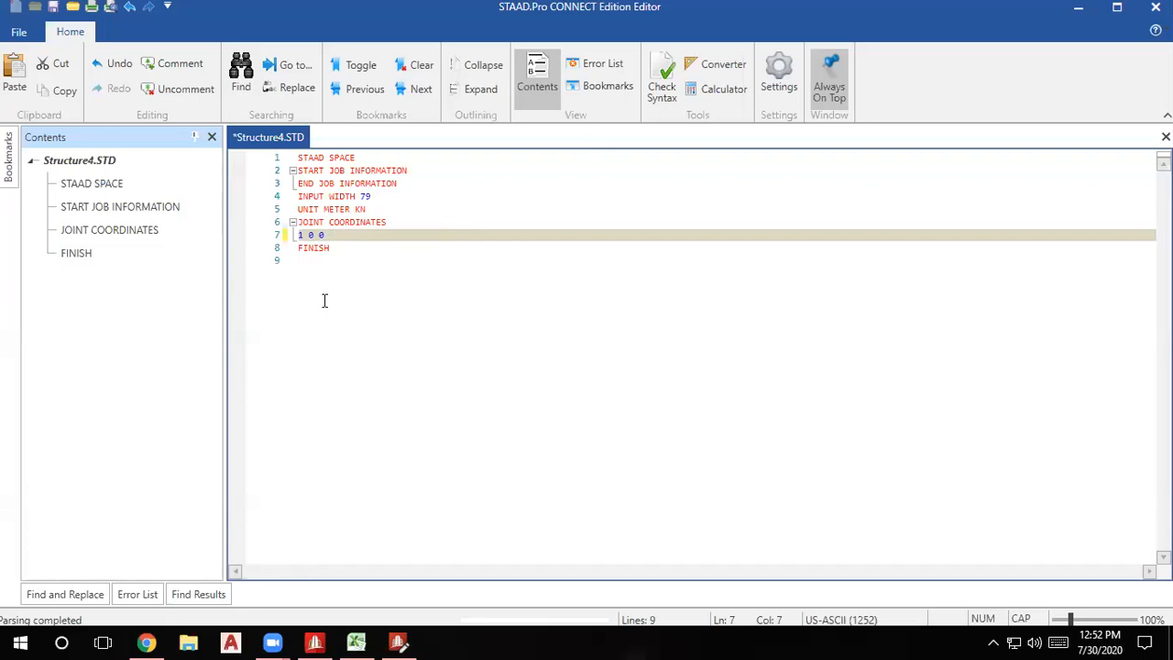
{"action": "key", "text": "BackSpace"}
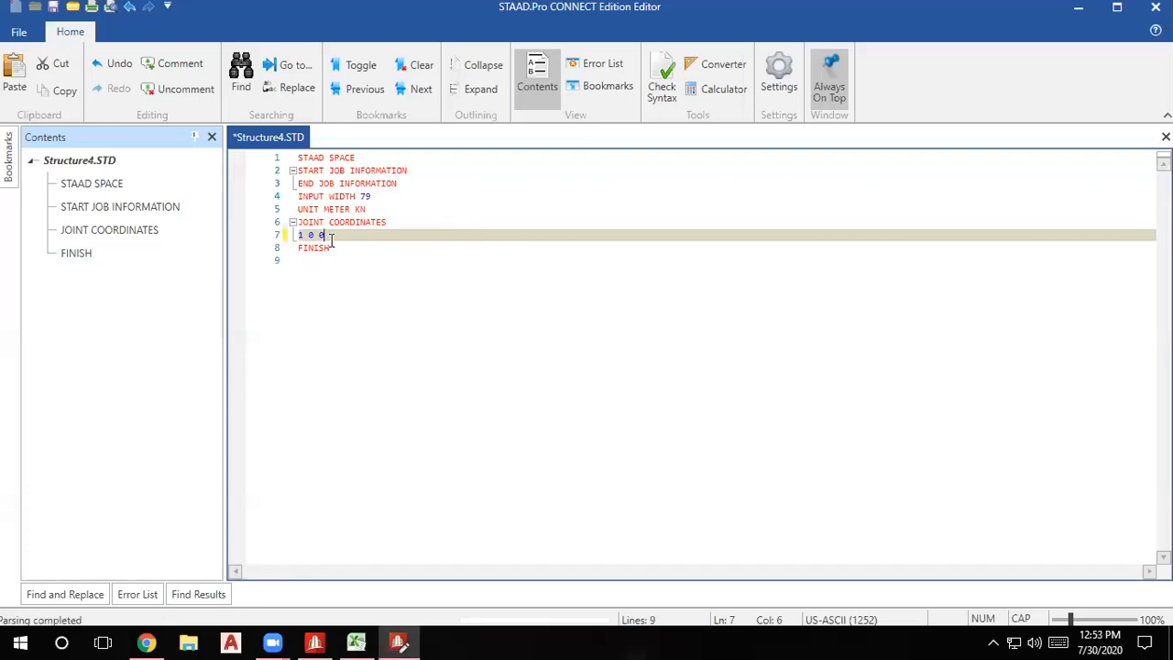
{"action": "key", "text": "BackSpace"}
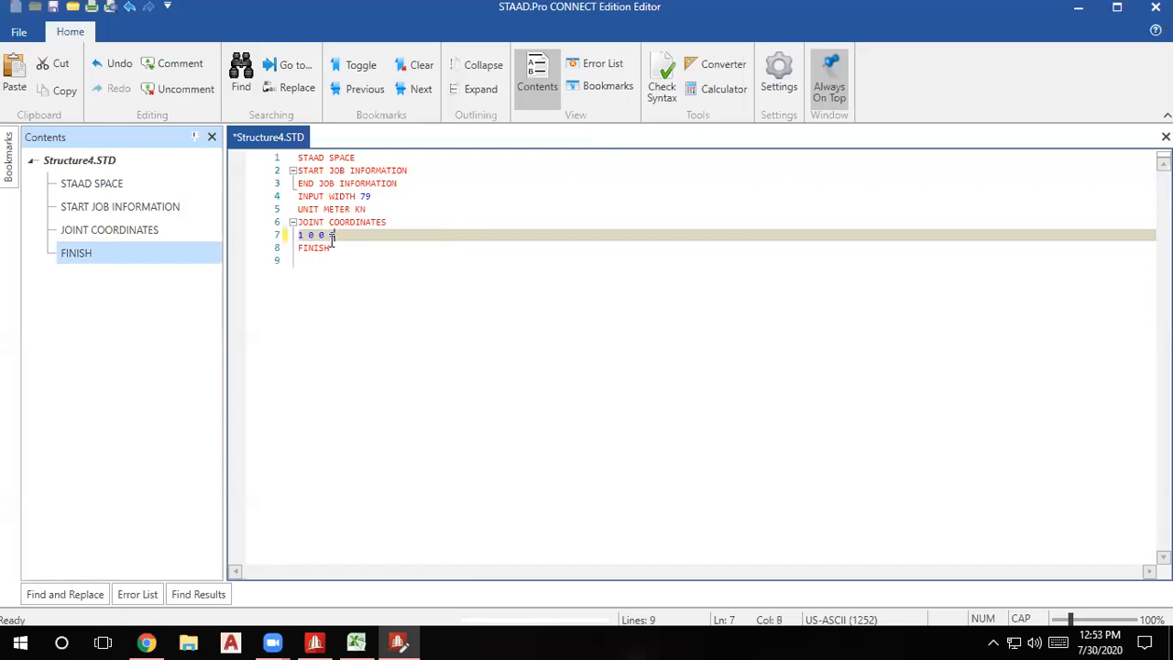
{"action": "type", "text": ";"}
{"action": "key", "text": "ctrl+s"}
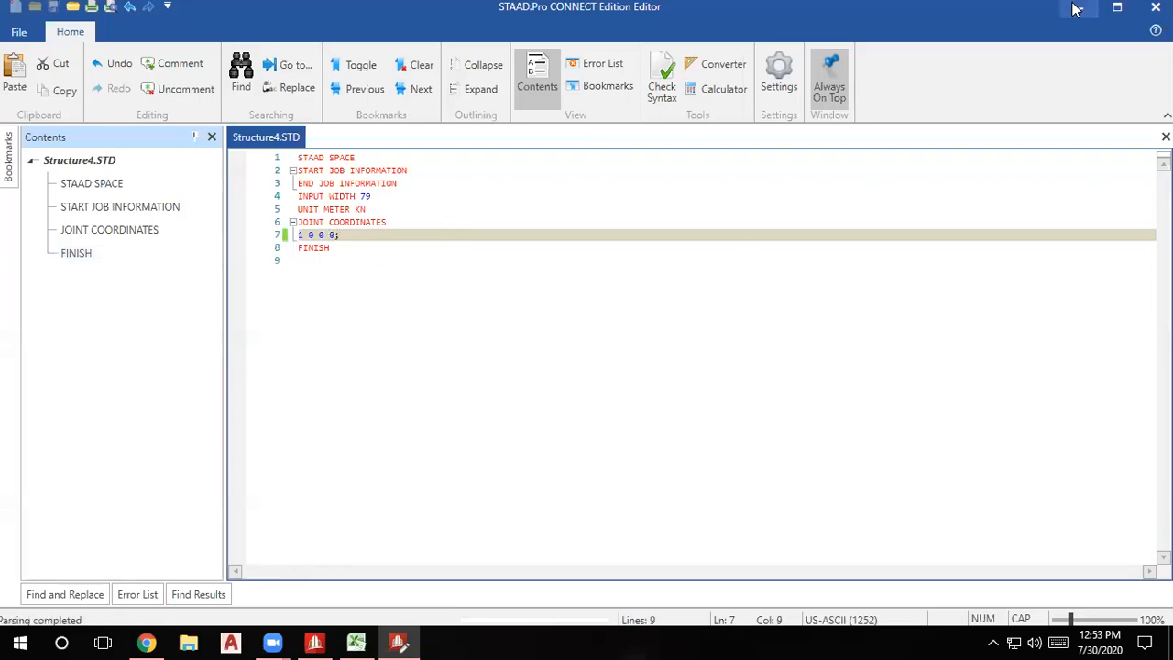
Close the command file editor and return to the STAAD.Pro model to view the single joint 1.
{"action": "left_click", "coordinate": [1077, 7]}
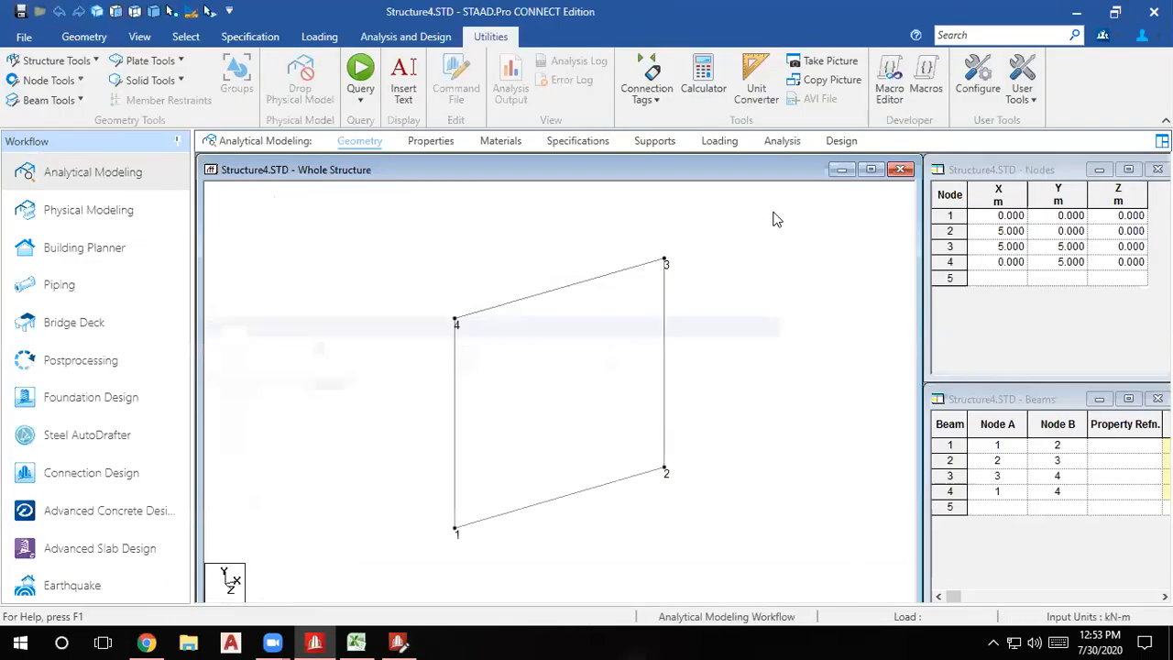
{"action": "left_click", "coordinate": [398, 642]}
{"action": "key", "text": "ctrl+End"}
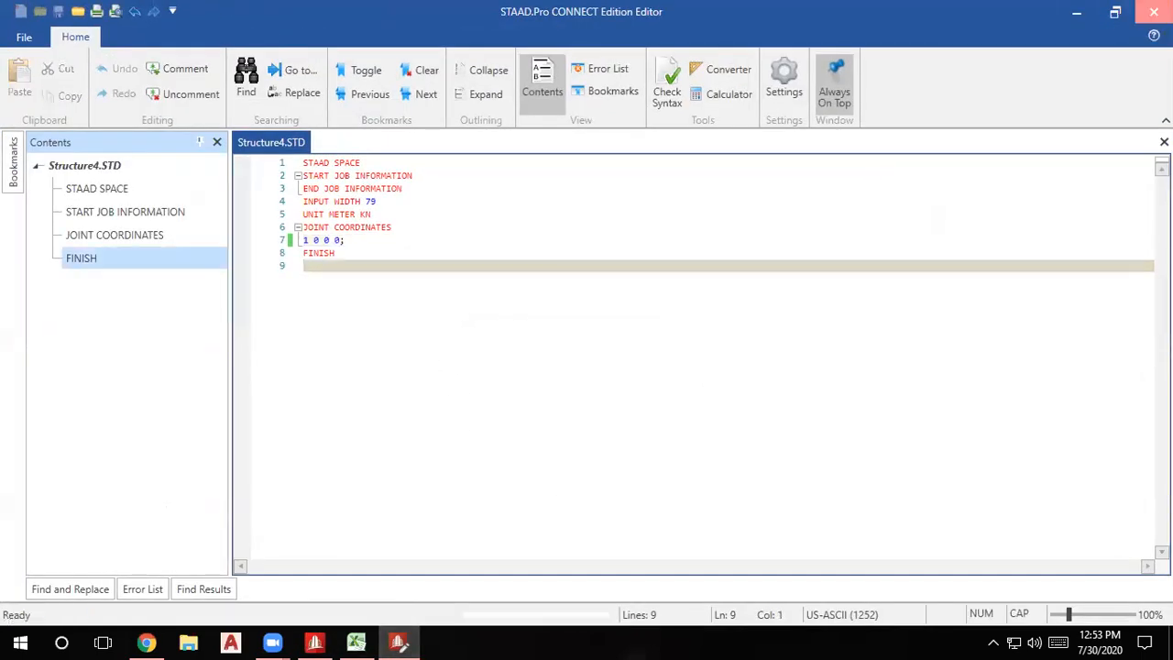
{"action": "left_click", "coordinate": [1154, 12]}
{"action": "middle_click_drag", "start_coordinate": [542, 473], "coordinate": [445, 453]}
{"action": "left_click", "coordinate": [356, 642]}
{"action": "left_click", "coordinate": [358, 641]}
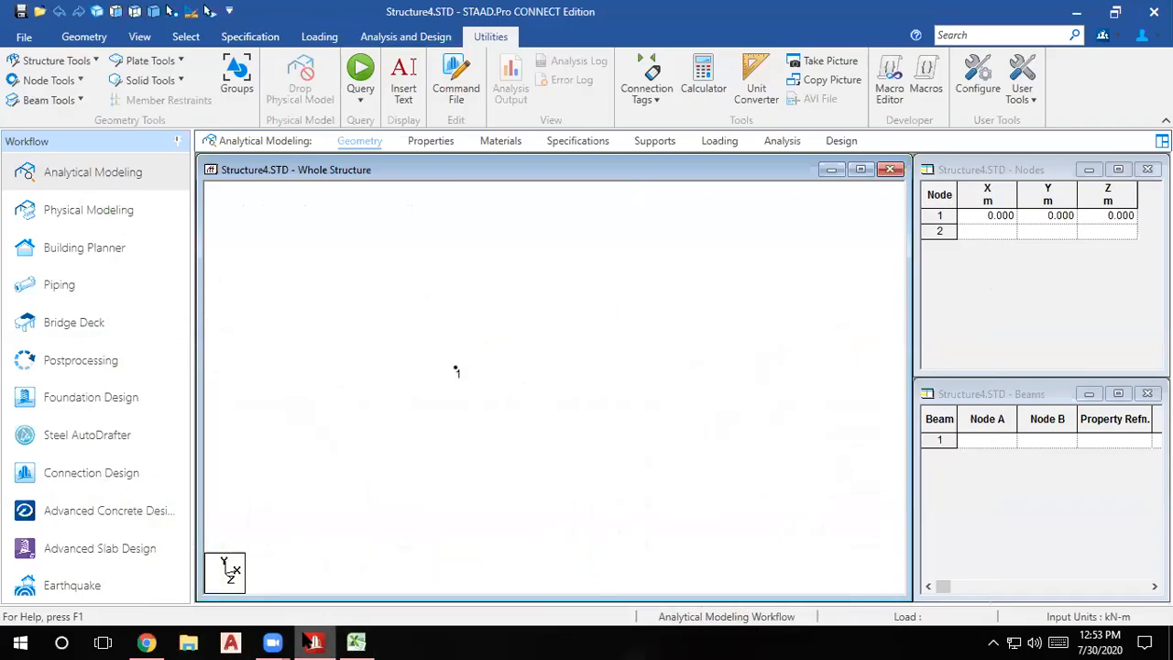
{"action": "left_click", "coordinate": [314, 642]}
{"action": "left_click", "coordinate": [314, 642]}
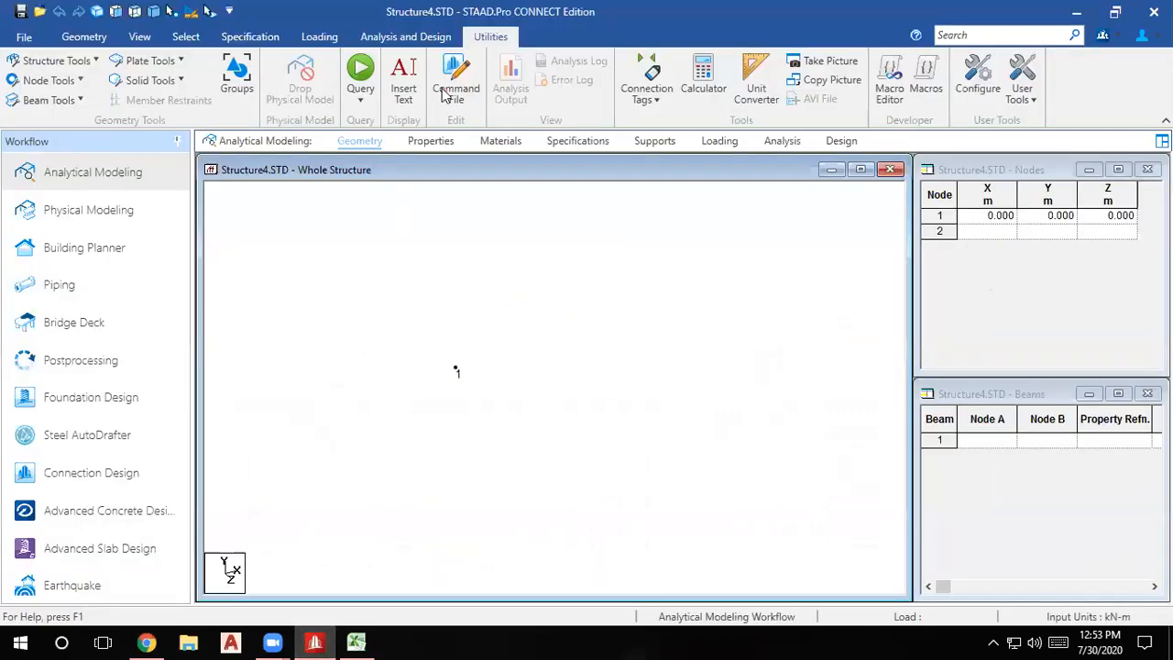
Reopen the command file, add joint 2 as 2 5 0 0; after joint 1 and save the file.
{"action": "left_click", "coordinate": [454, 79]}
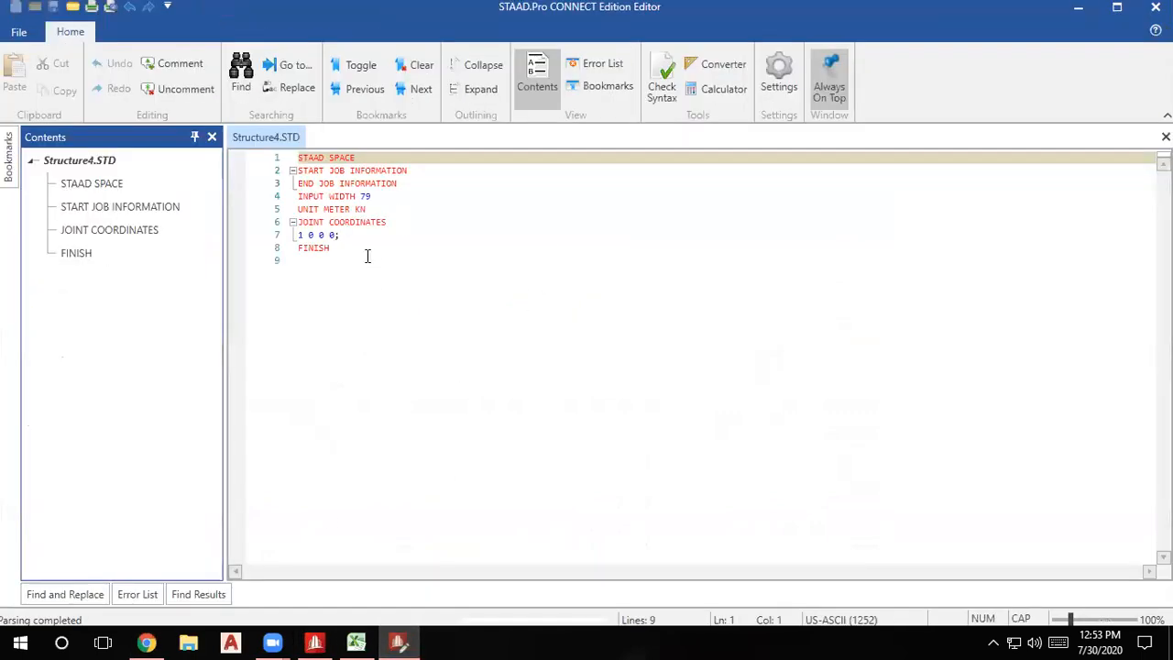
{"action": "left_click", "coordinate": [351, 237]}
{"action": "key", "text": "BackSpace"}
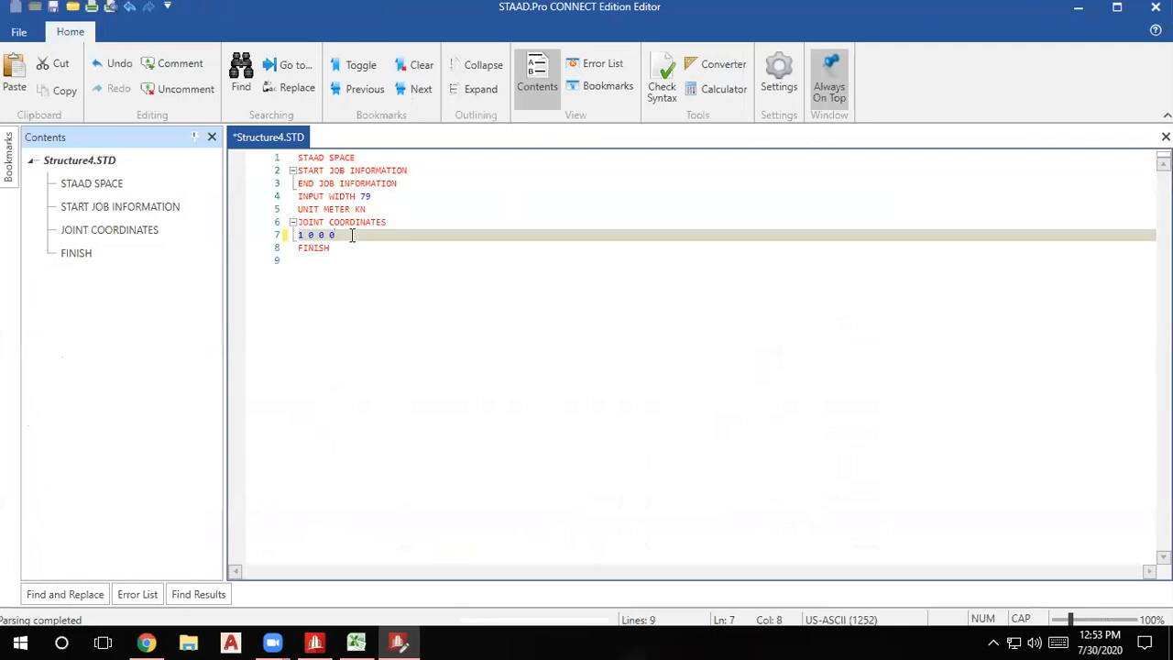
{"action": "type", "text": "; "}
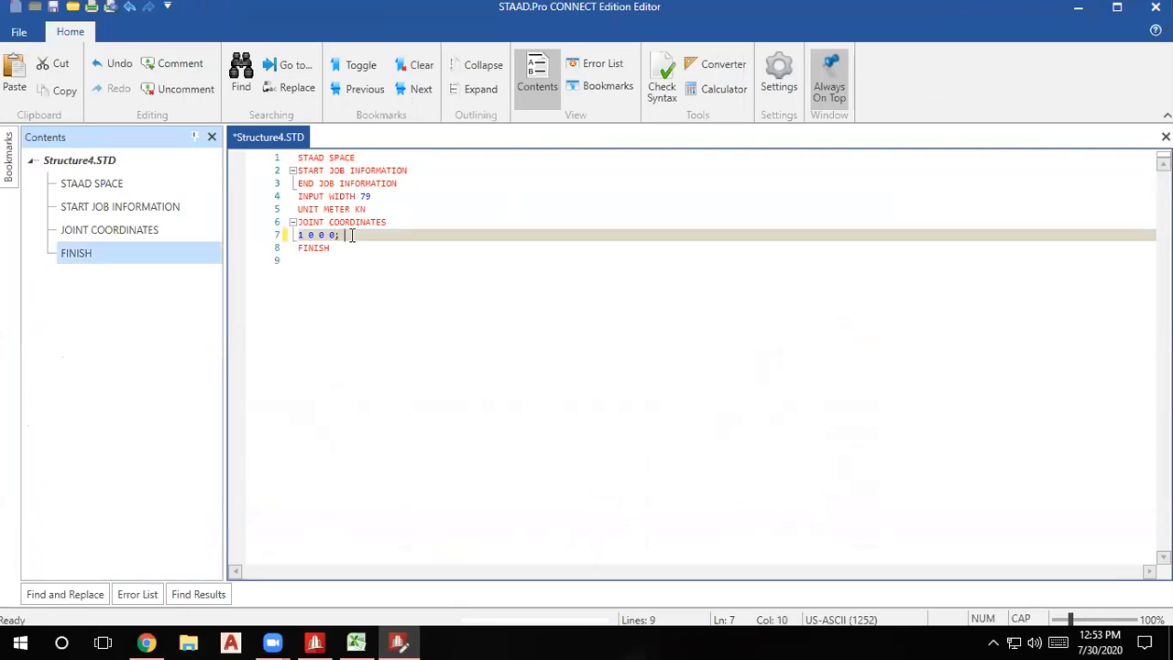
{"action": "type", "text": "2 5 0 0;"}
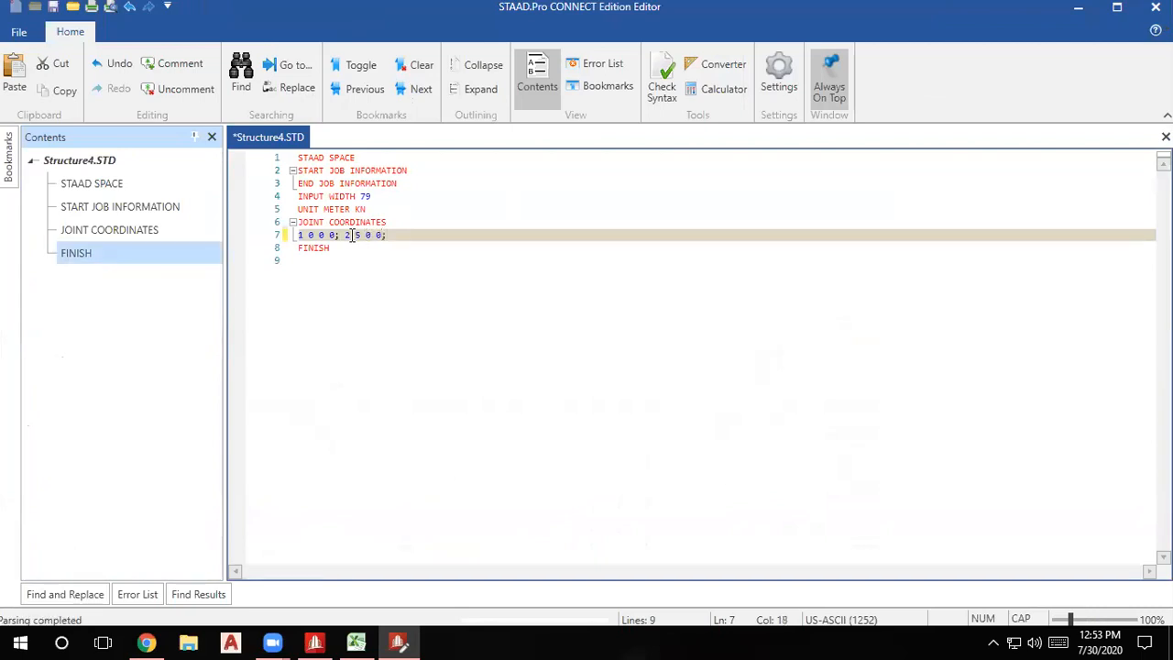
{"action": "key", "text": "ctrl+s"}
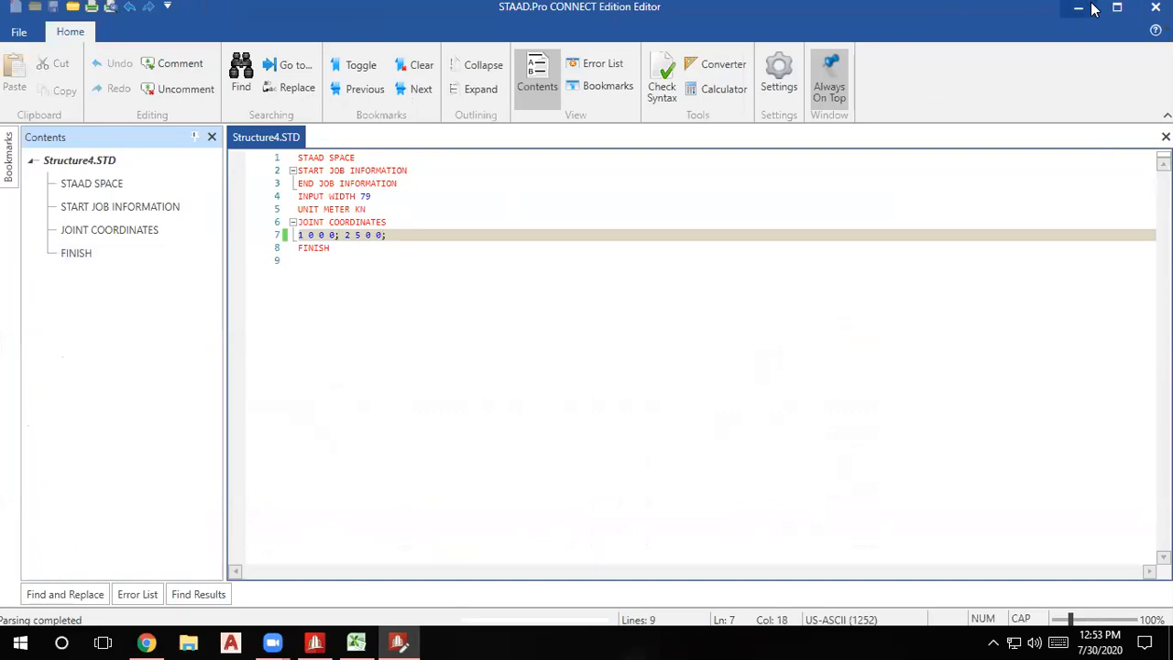
Close the command file editor and view joints 1 and 2 in the Structure4 model.
{"action": "left_click", "coordinate": [1092, 9]}
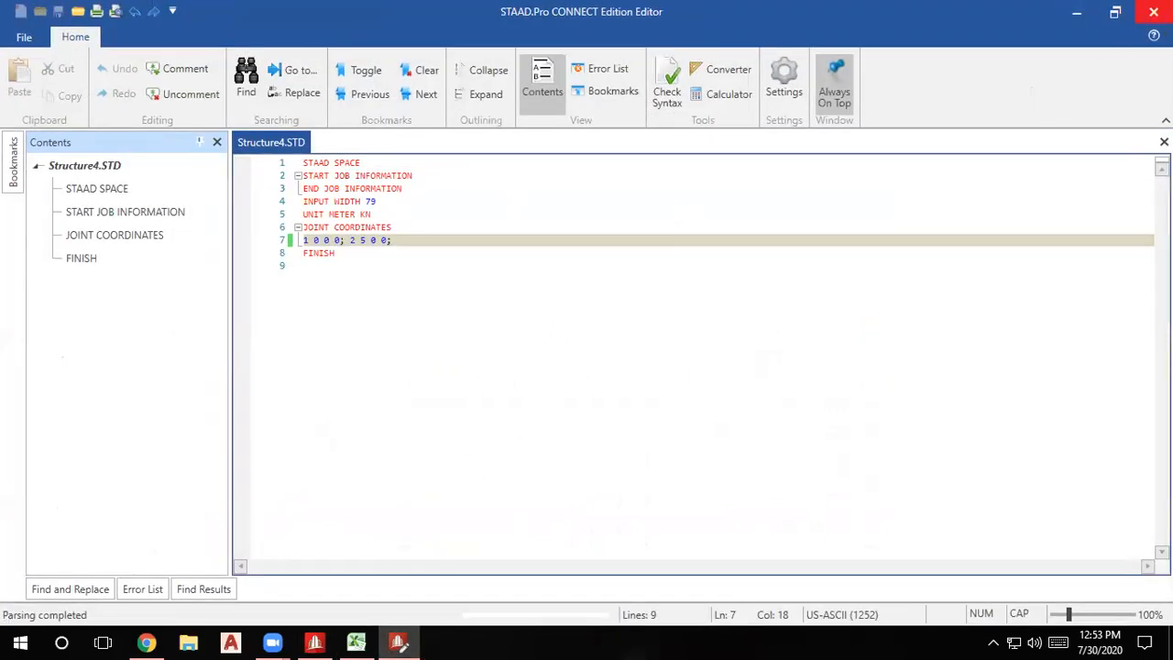
{"action": "left_click", "coordinate": [1154, 11]}
{"action": "scroll", "coordinate": [531, 454], "scroll_direction": "down", "scroll_amount": 3}
{"action": "middle_click_drag", "start_coordinate": [541, 459], "coordinate": [501, 474]}
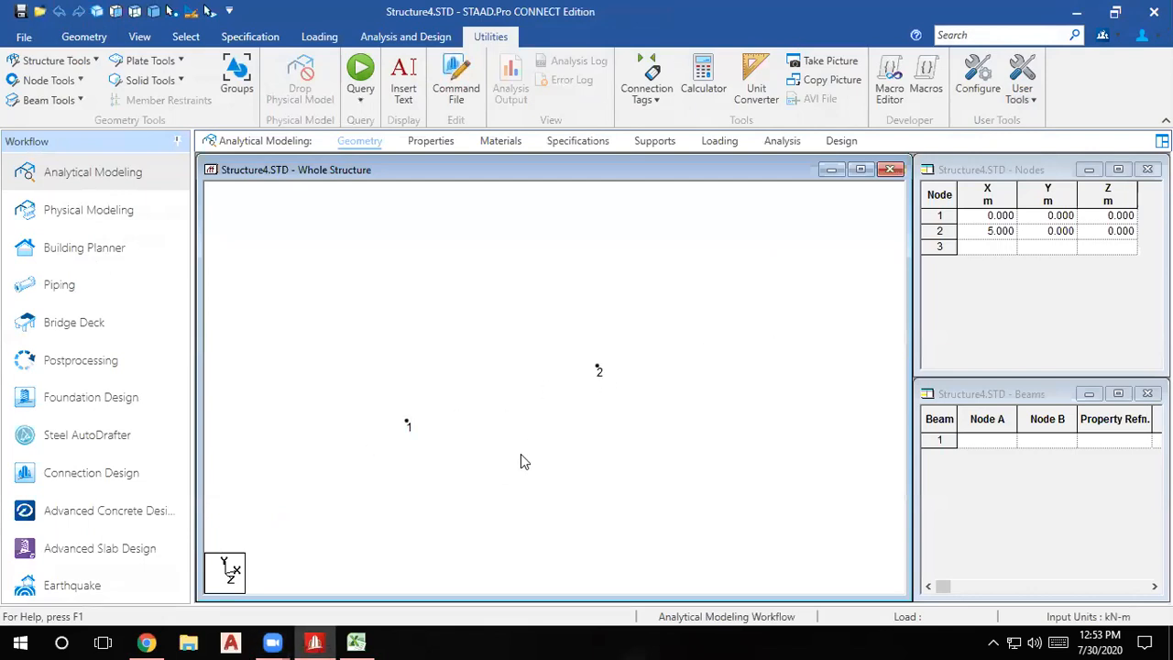
{"action": "left_click", "coordinate": [356, 641]}
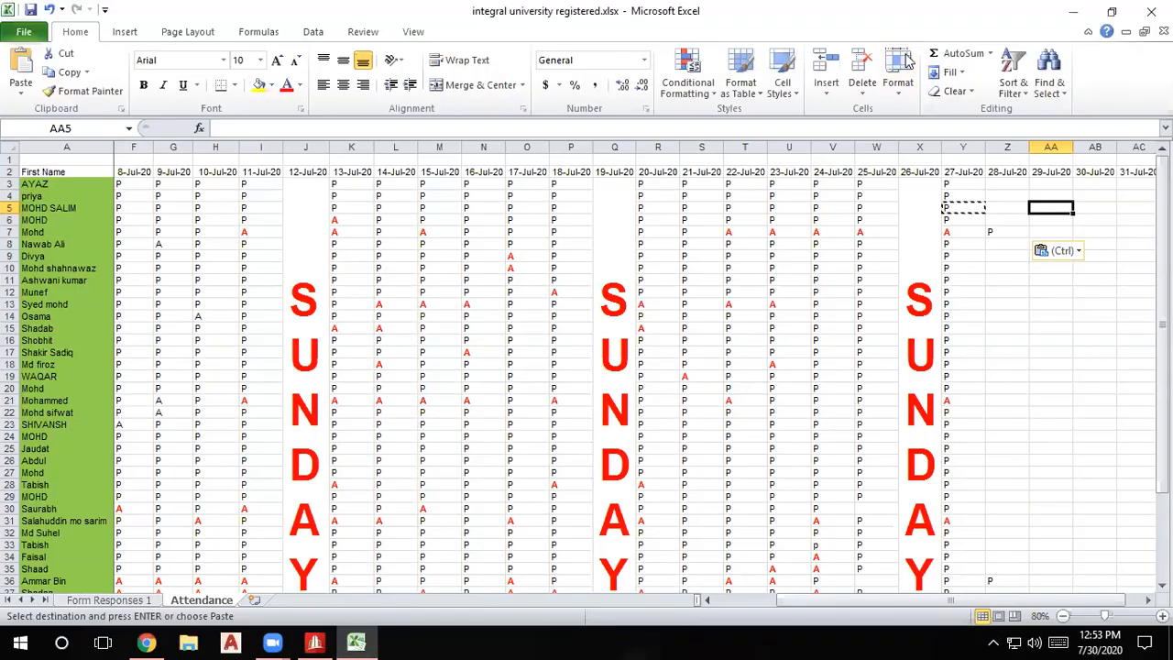
Leave the Excel attendance workbook, switch to STAAD.Pro and open the Structure4 command file for editing.
{"action": "left_click", "coordinate": [1073, 11]}
{"action": "left_click", "coordinate": [327, 640]}
{"action": "left_click", "coordinate": [326, 640]}
{"action": "left_click", "coordinate": [460, 87]}
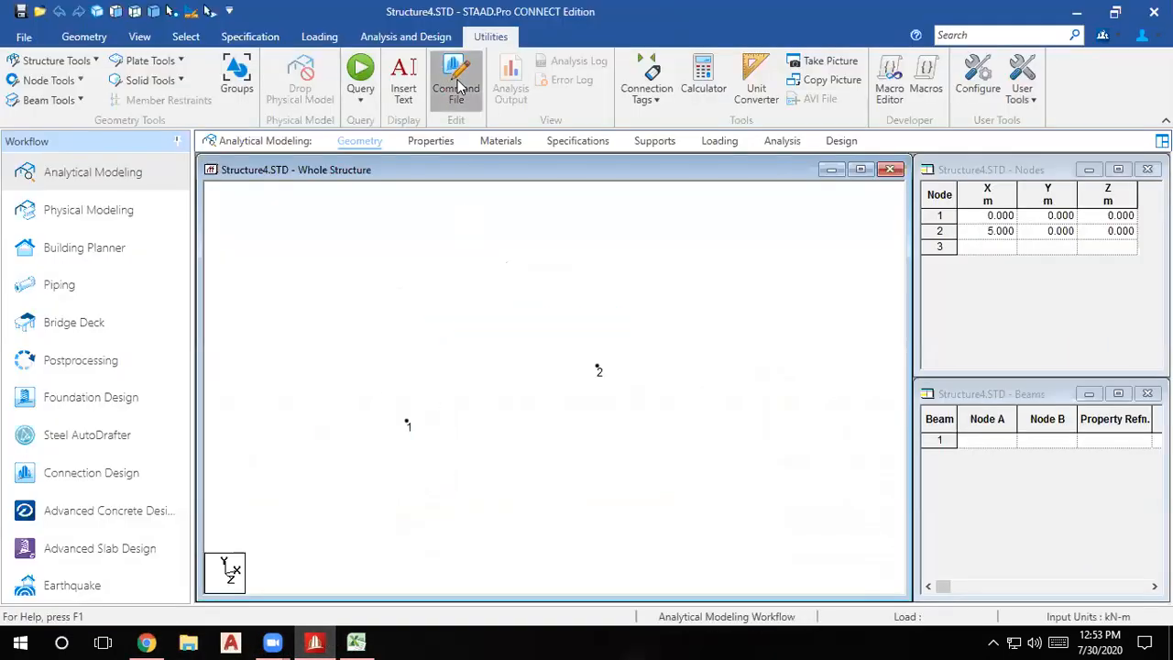
{"action": "left_click", "coordinate": [339, 235]}
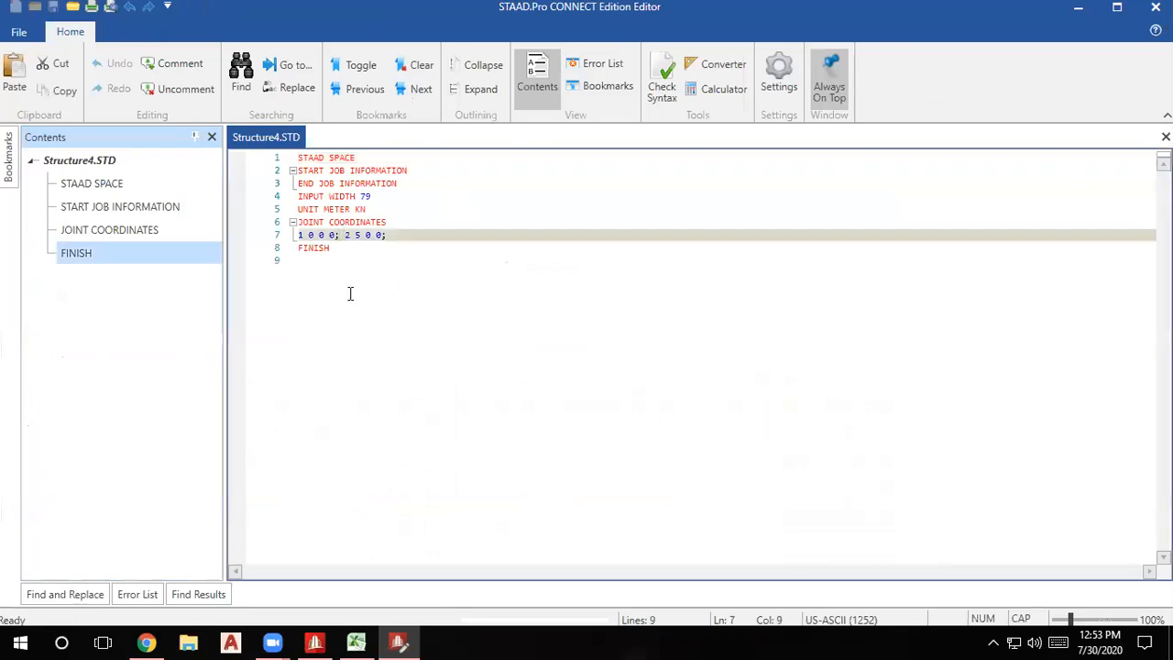
{"action": "key", "text": "BackSpace"}
{"action": "key", "text": "Right"}
{"action": "type", "text": "1"}
{"action": "key", "text": "Right"}
{"action": "key", "text": "Right"}
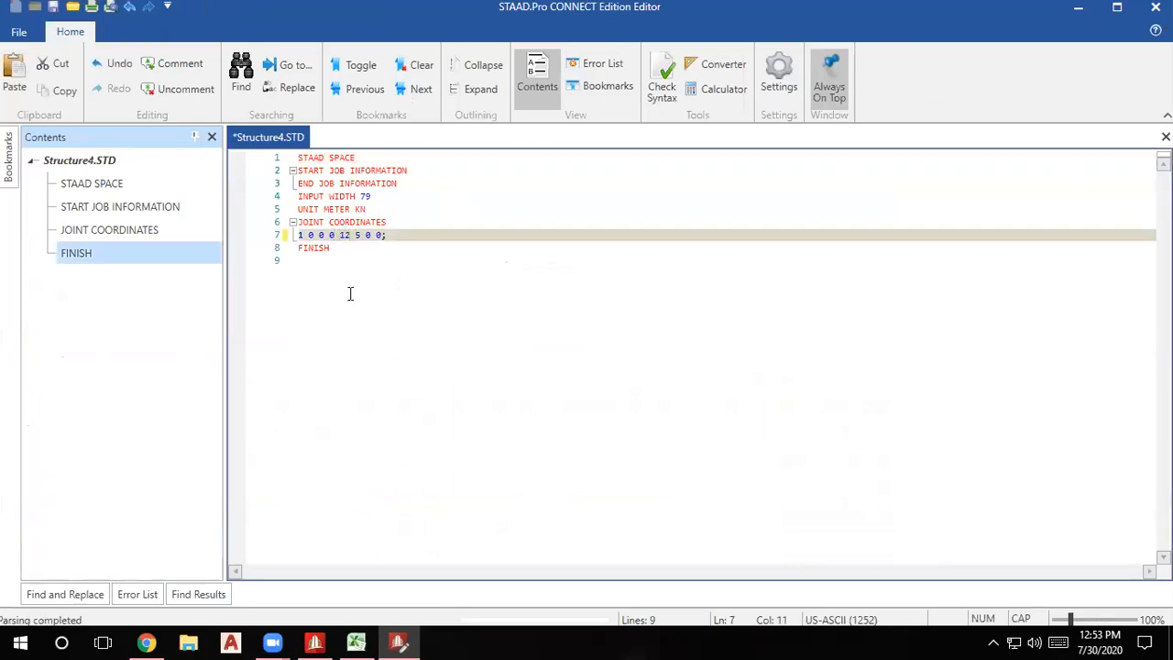
{"action": "key", "text": "BackSpace"}
{"action": "type", "text": "12"}
{"action": "left_click", "coordinate": [423, 218]}
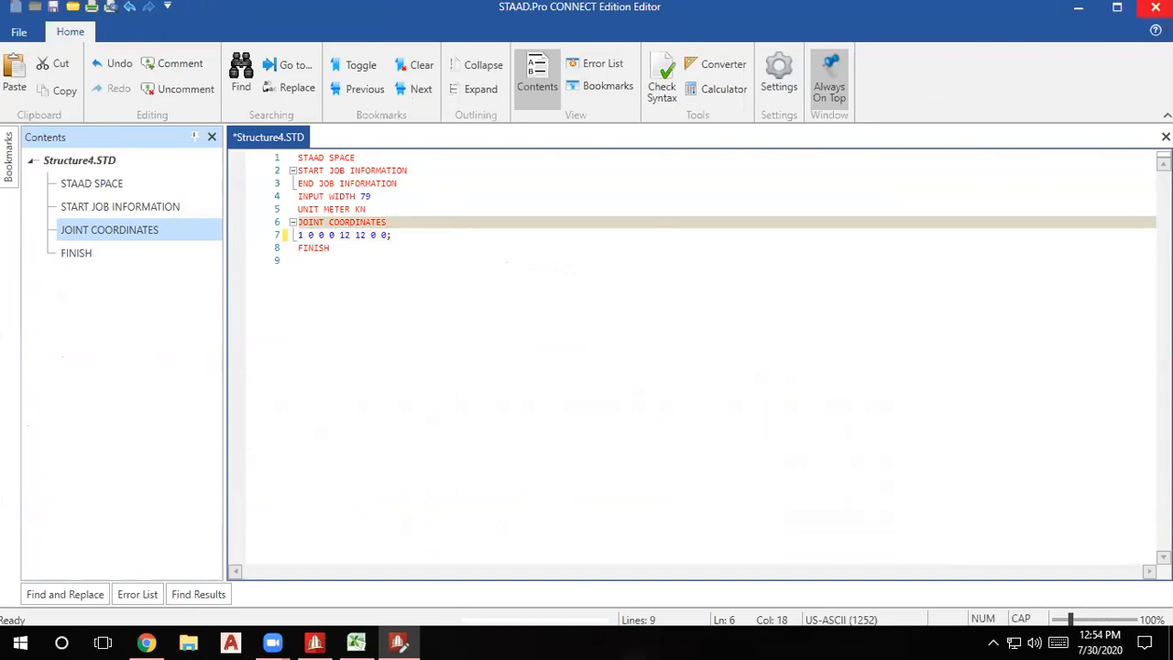
{"action": "left_click", "coordinate": [1155, 7]}
{"action": "left_click", "coordinate": [645, 448]}
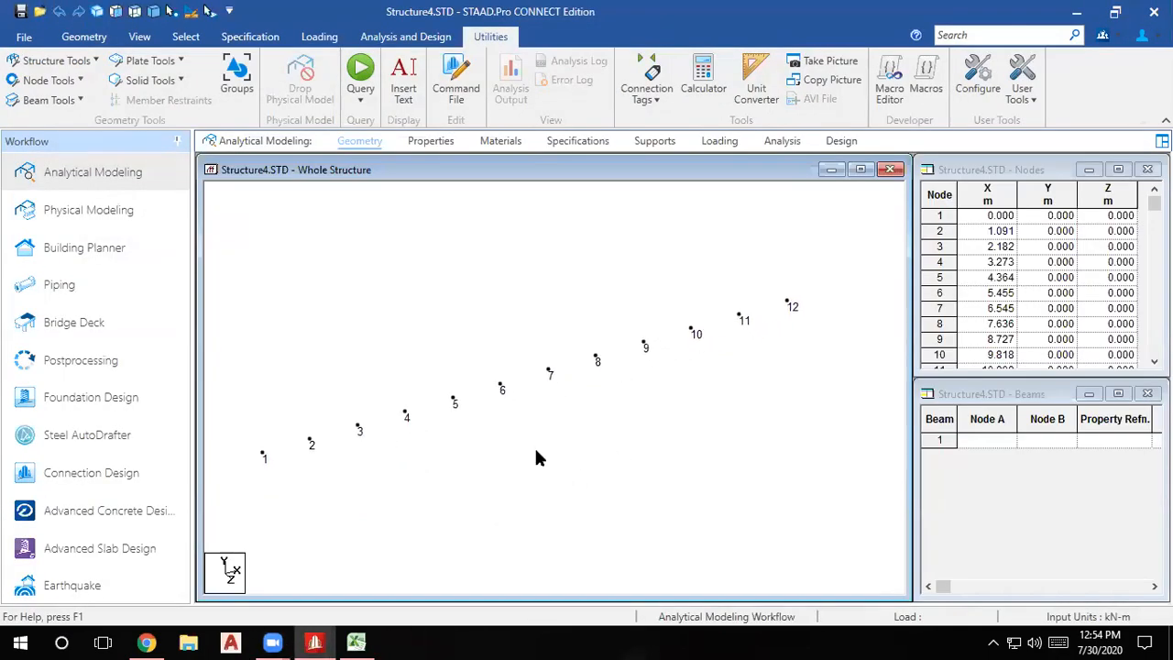
Open the beam grid, extend the default linear grid to 12 construction lines along X, and close the grid settings.
{"action": "left_click", "coordinate": [83, 36]}
{"action": "left_click", "coordinate": [75, 90]}
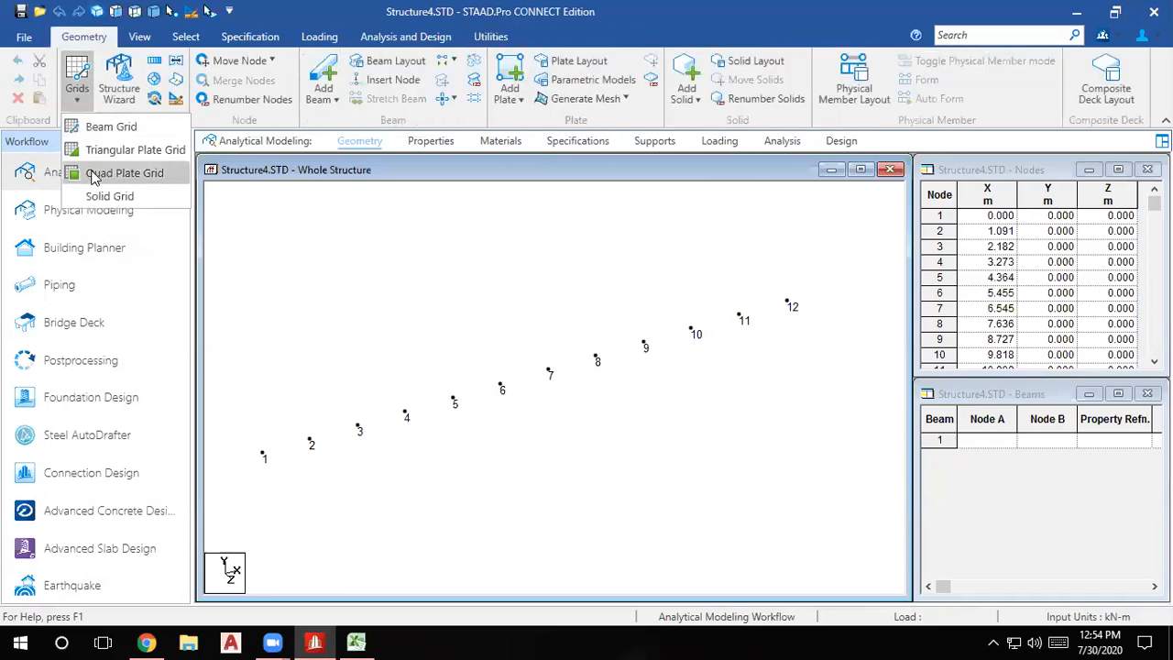
{"action": "left_click", "coordinate": [96, 123]}
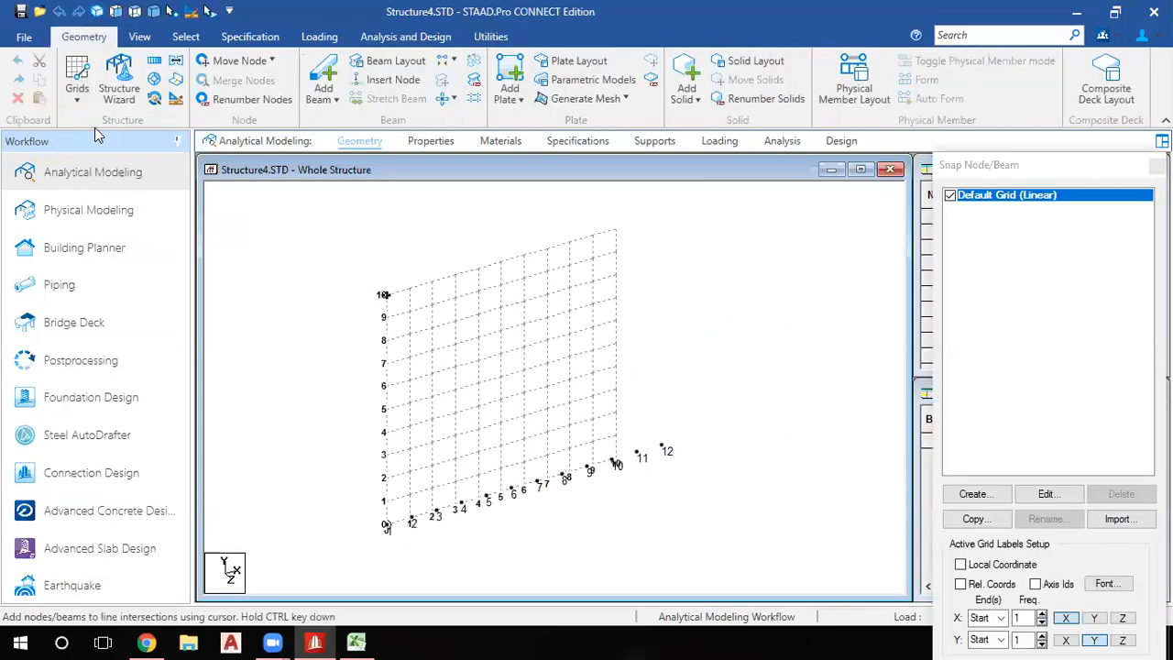
{"action": "left_click", "coordinate": [1051, 494]}
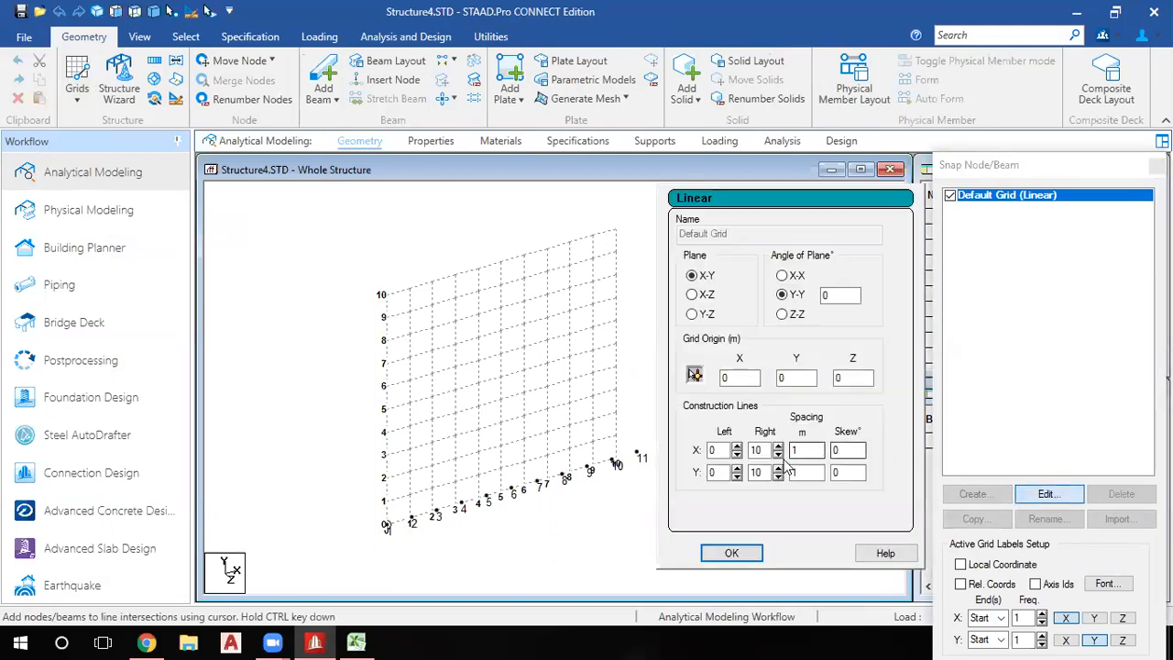
{"action": "left_click", "coordinate": [778, 445]}
{"action": "left_click", "coordinate": [778, 445]}
{"action": "middle_click_drag", "start_coordinate": [630, 548], "coordinate": [524, 477]}
{"action": "scroll", "coordinate": [523, 434], "scroll_direction": "up", "scroll_amount": 2}
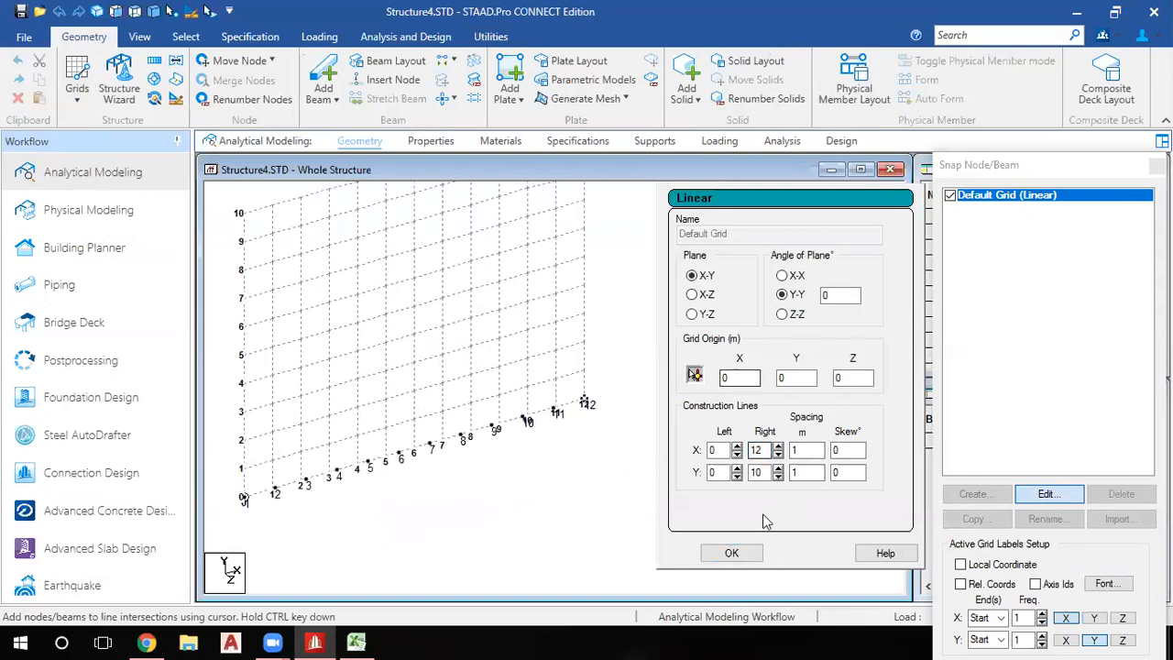
{"action": "left_click", "coordinate": [730, 553]}
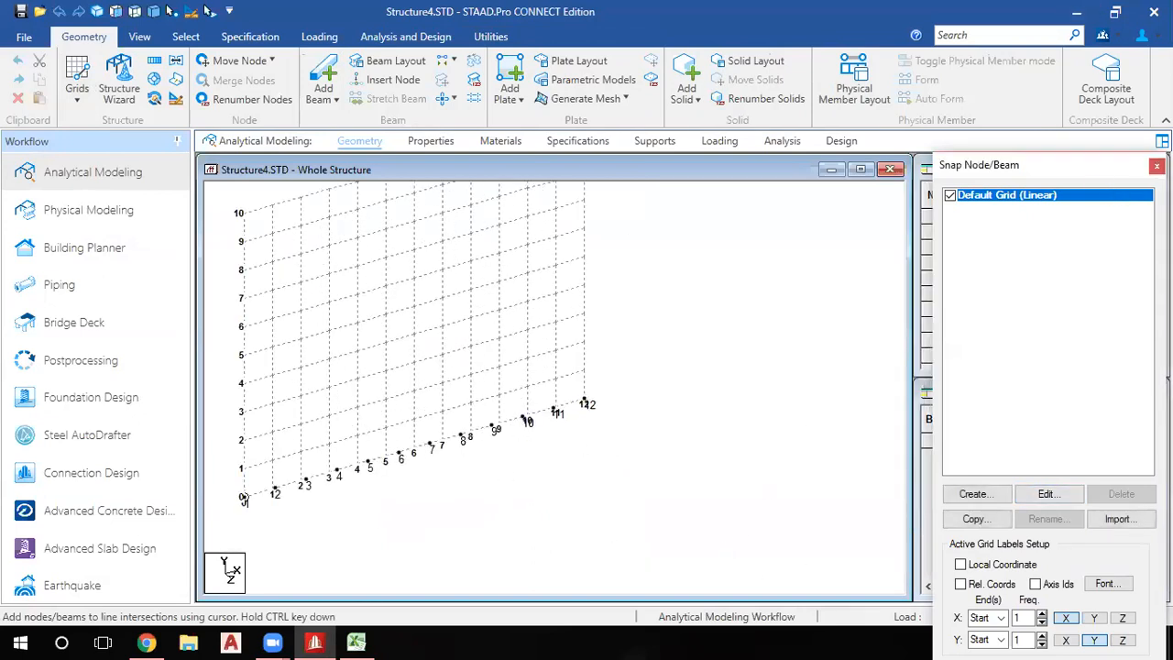
{"action": "left_click", "coordinate": [1157, 165]}
{"action": "middle_click_drag", "start_coordinate": [674, 417], "coordinate": [763, 490]}
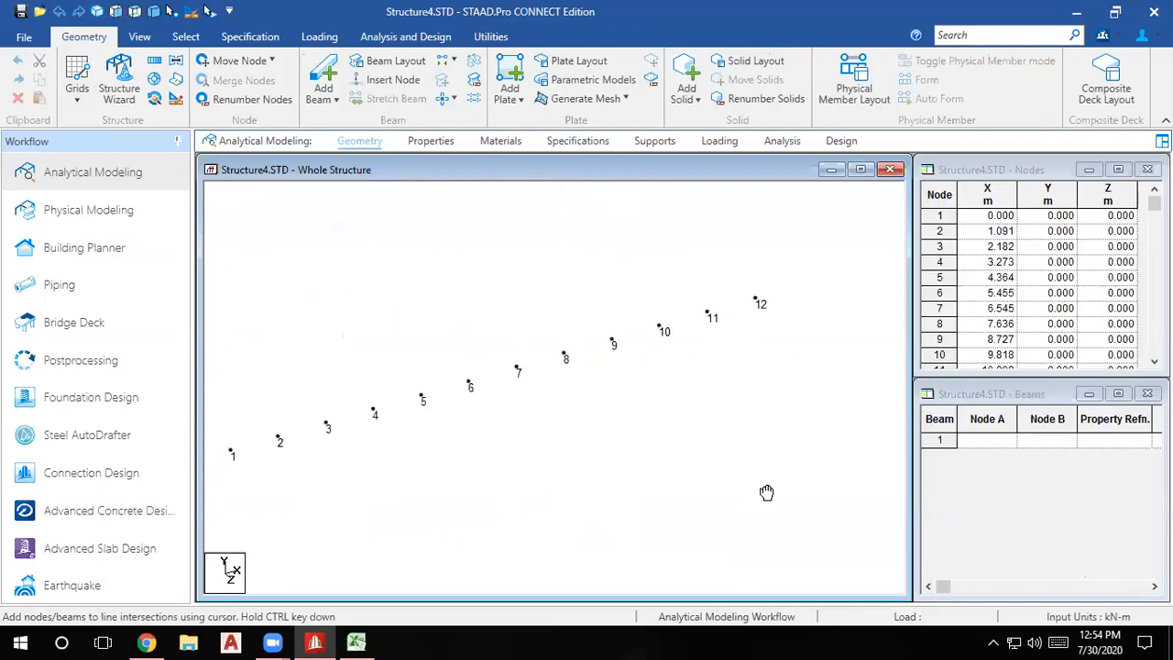
{"action": "scroll", "coordinate": [722, 503], "scroll_direction": "down", "scroll_amount": 1}
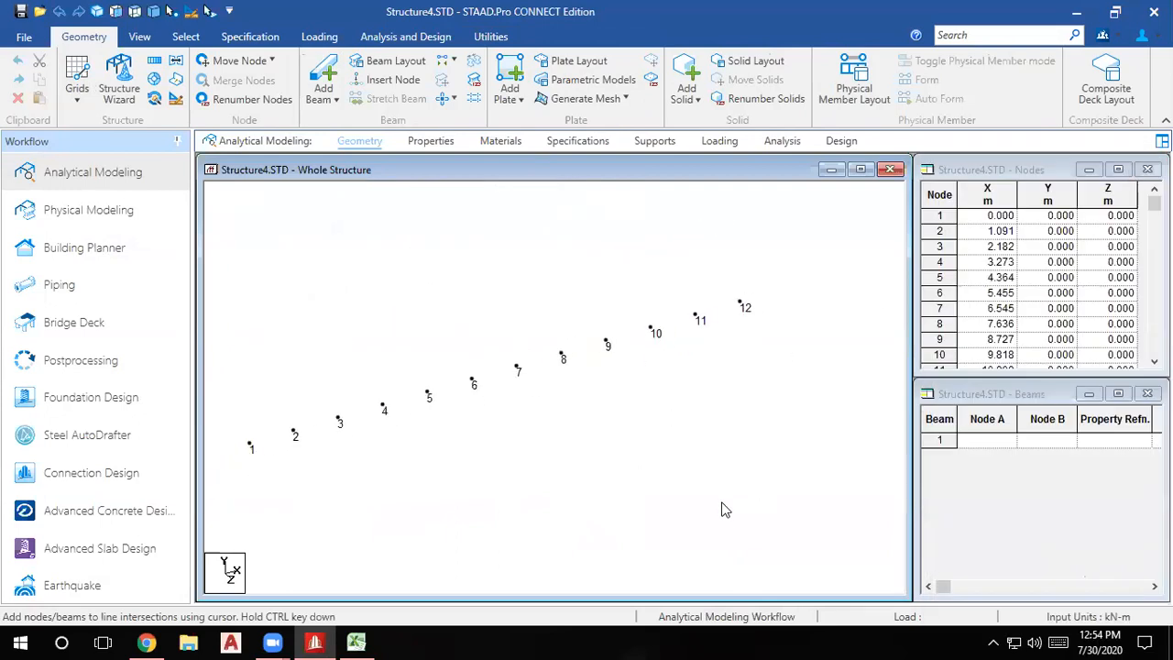
{"action": "middle_click_drag", "start_coordinate": [658, 444], "coordinate": [670, 443]}
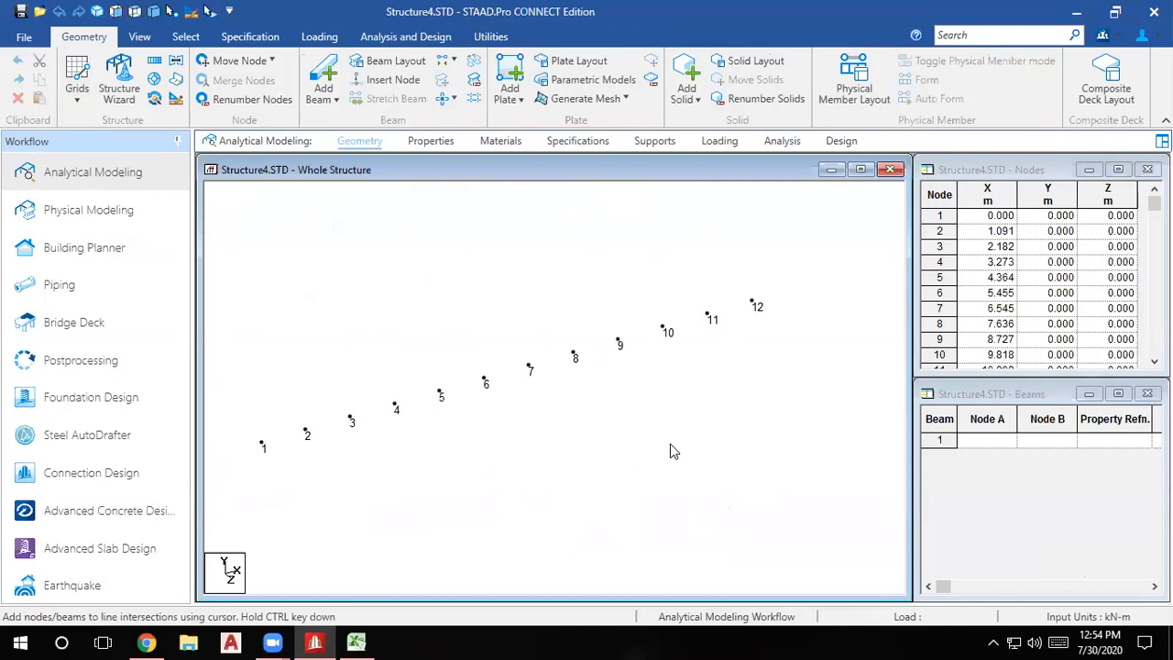
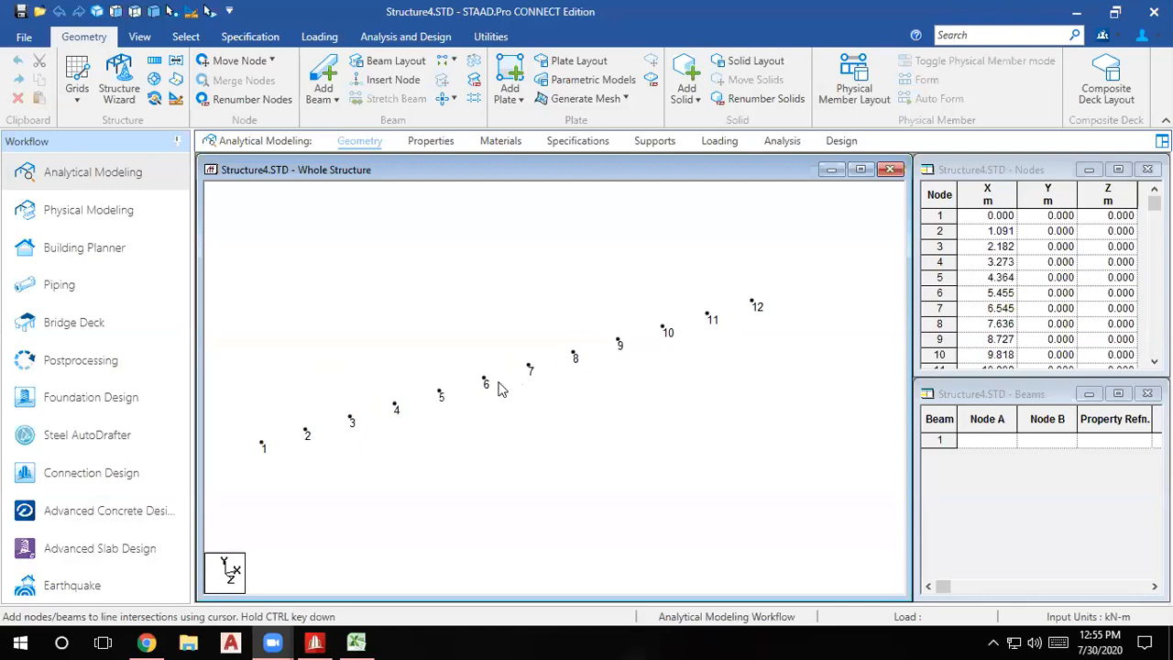
{"action": "left_click_drag", "start_coordinate": [291, 416], "coordinate": [715, 310]}
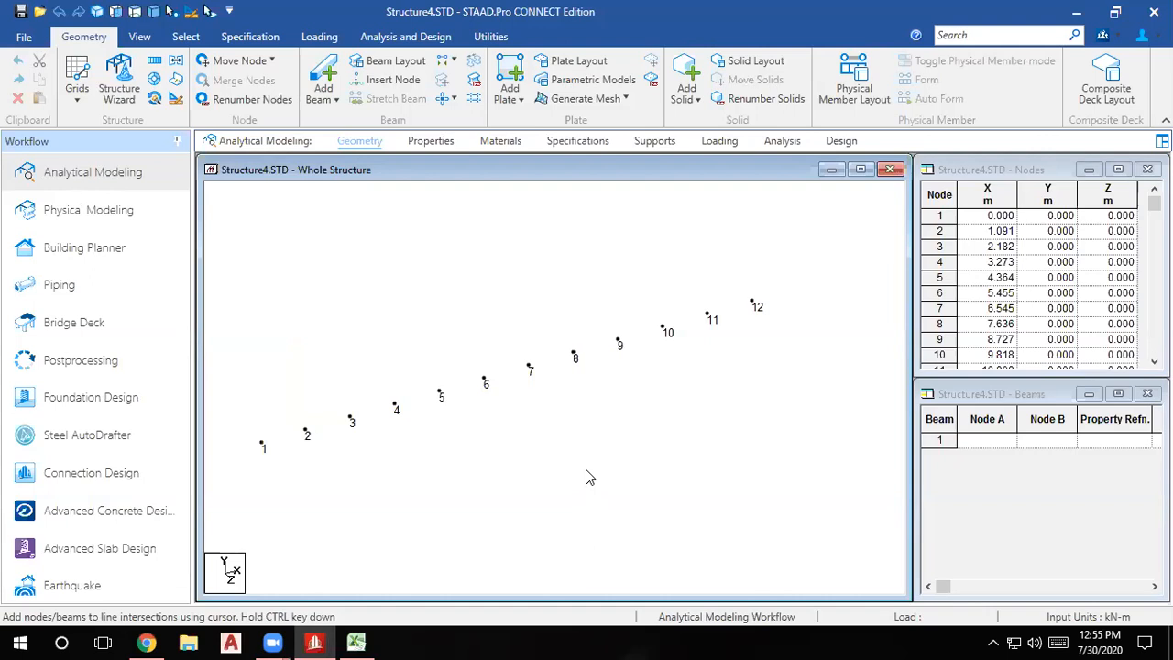
{"action": "scroll", "coordinate": [460, 304], "scroll_direction": "down", "scroll_amount": 6}
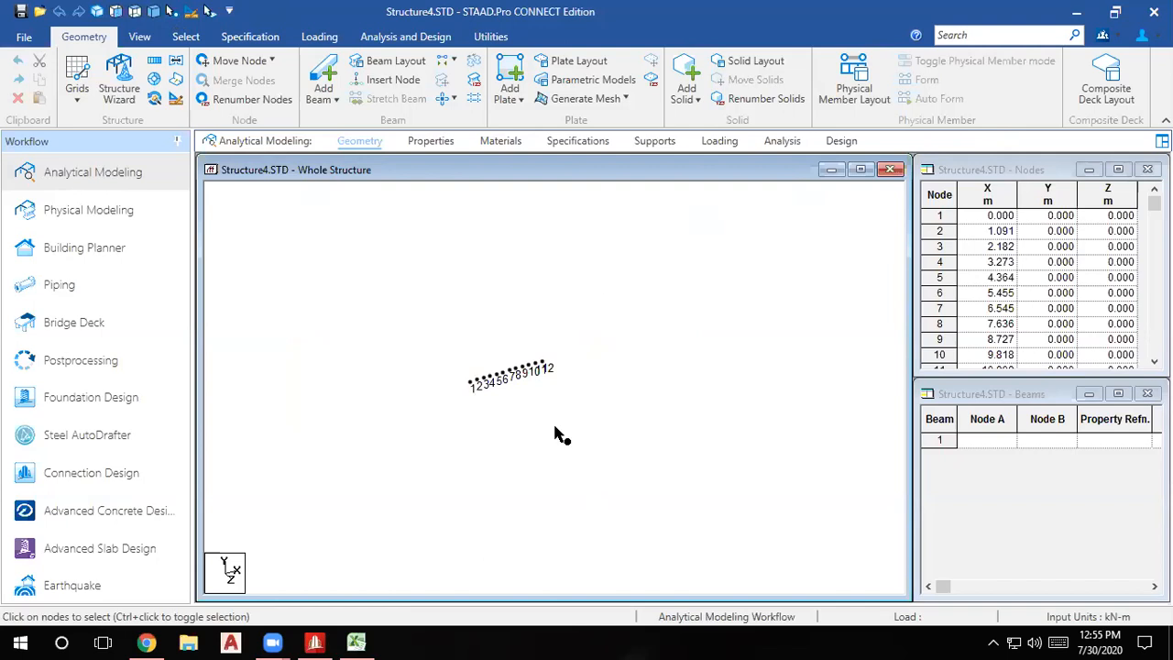
{"action": "scroll", "coordinate": [558, 436], "scroll_direction": "up", "scroll_amount": 5}
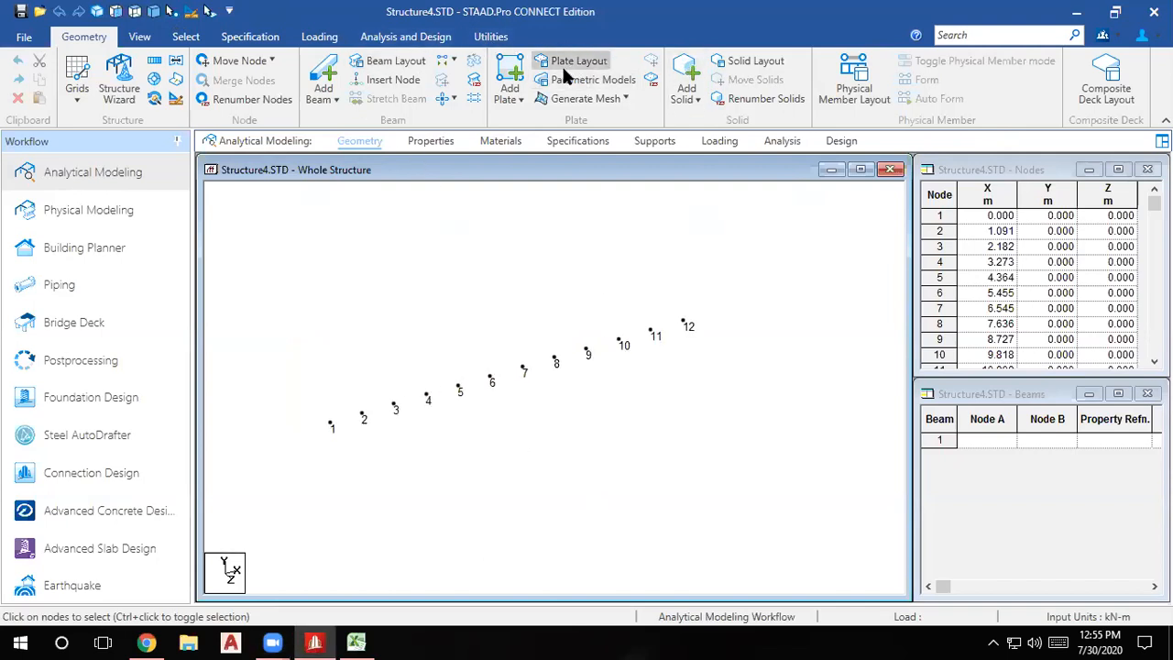
Reopen the command file and delete the joint coordinates line together with its JOINT COORDINATES heading.
{"action": "left_click", "coordinate": [491, 37]}
{"action": "left_click", "coordinate": [455, 81]}
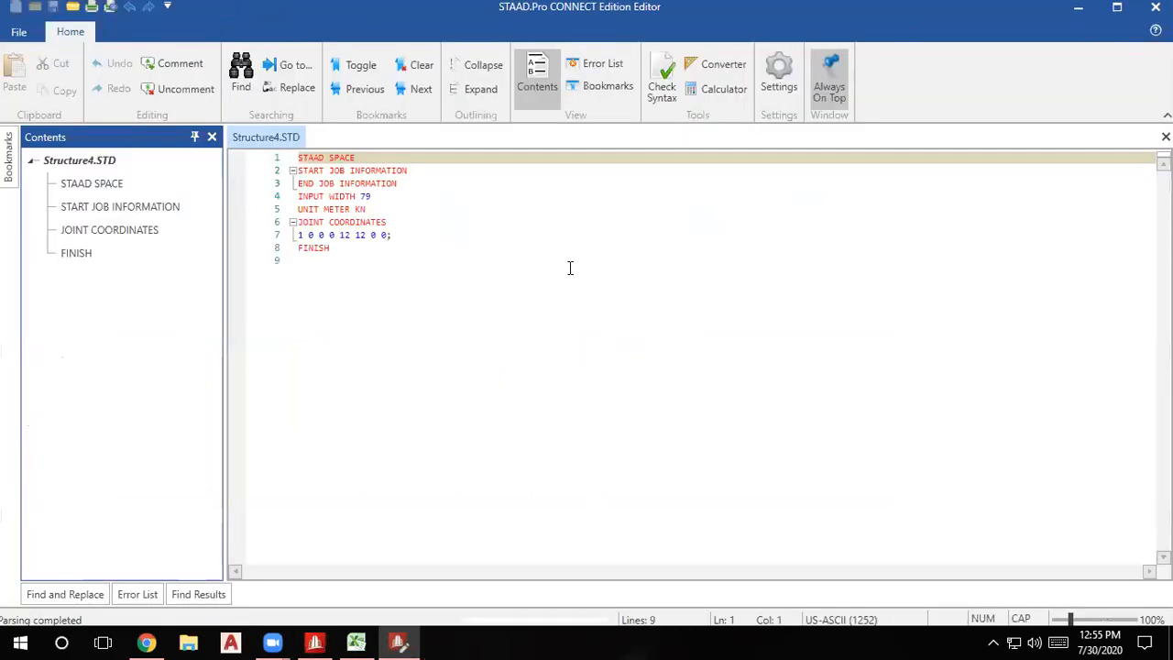
{"action": "triple_click", "coordinate": [322, 236]}
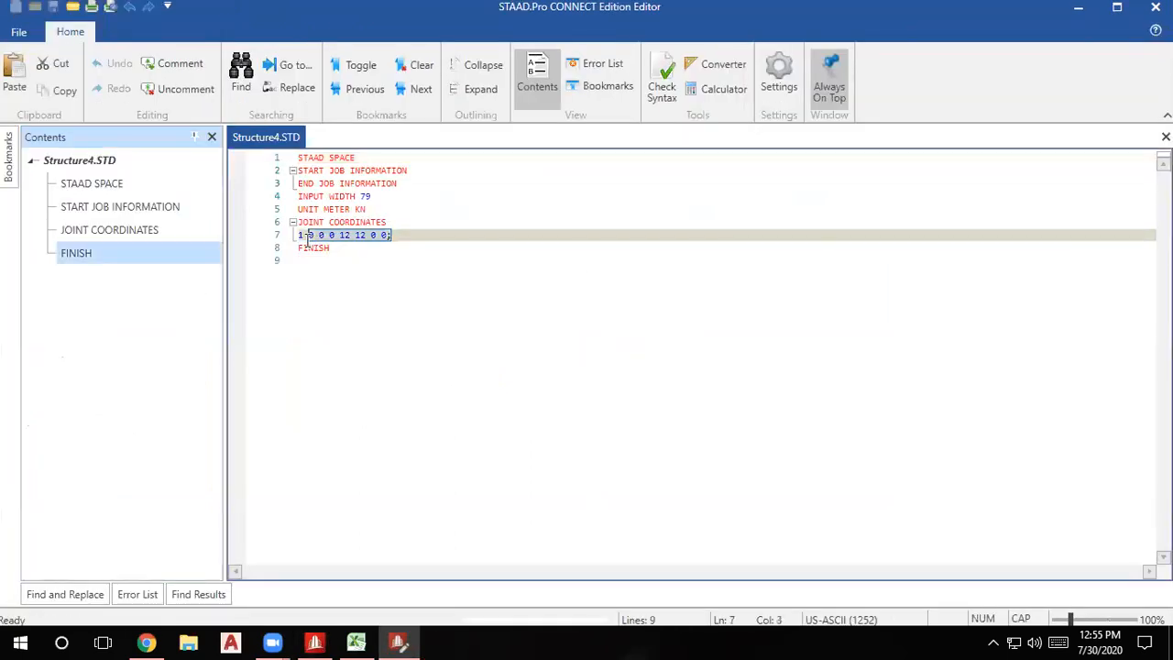
{"action": "key", "text": "Delete"}
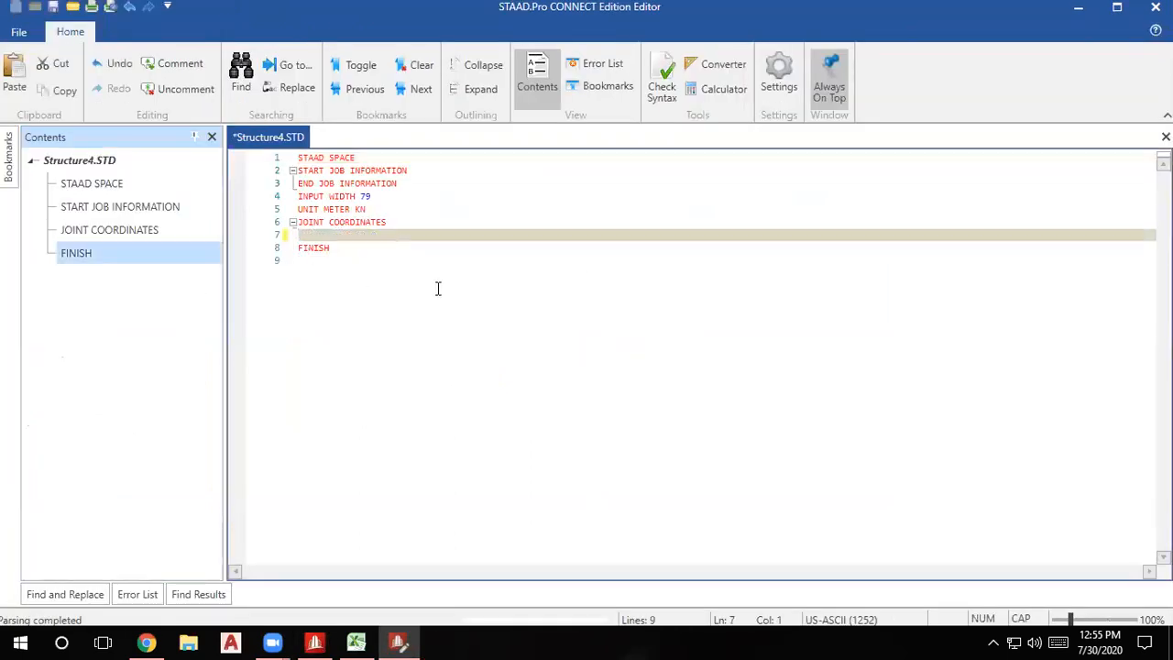
{"action": "left_click", "coordinate": [409, 223]}
{"action": "key", "text": "BackSpace"}
{"action": "key", "text": "BackSpace"}
{"action": "key", "text": "BackSpace"}
{"action": "key", "text": "BackSpace"}
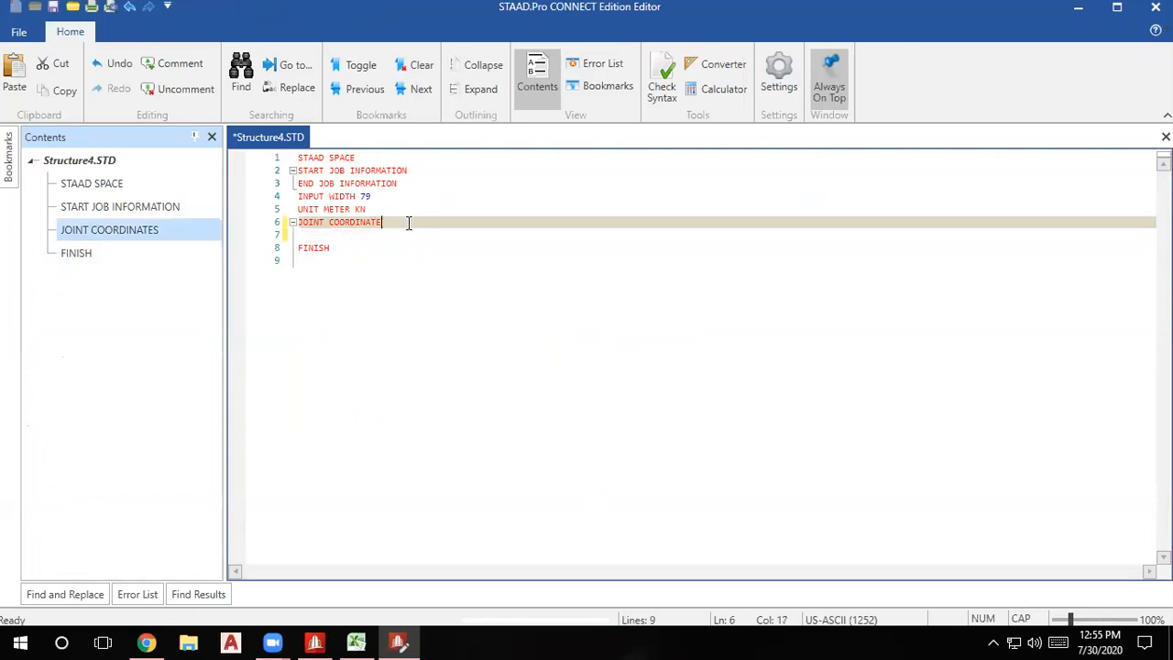
{"action": "key", "text": "BackSpace"}
{"action": "key", "text": "BackSpace"}
{"action": "key", "text": "BackSpace"}
{"action": "key", "text": "BackSpace"}
{"action": "key", "text": "BackSpace"}
{"action": "key", "text": "BackSpace"}
{"action": "key", "text": "BackSpace"}
{"action": "key", "text": "BackSpace"}
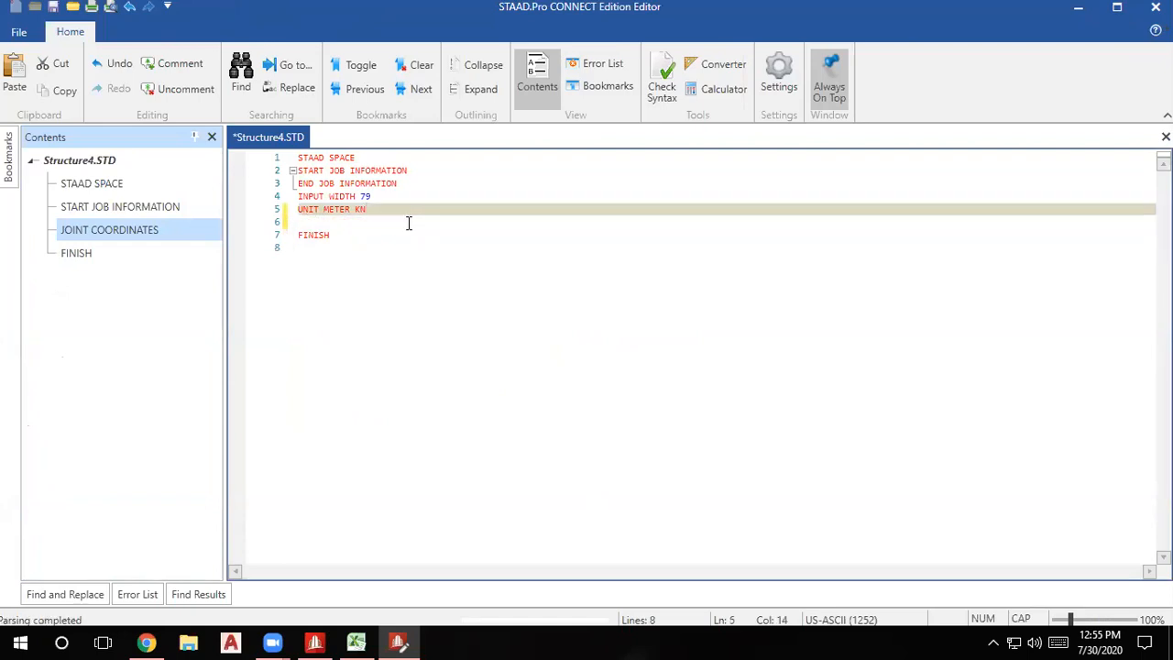
Enter the abbreviated joint coordinates heading JOI COO on a new line below UNIT METER KN.
{"action": "key", "text": "Return"}
{"action": "type", "text": "JOI"}
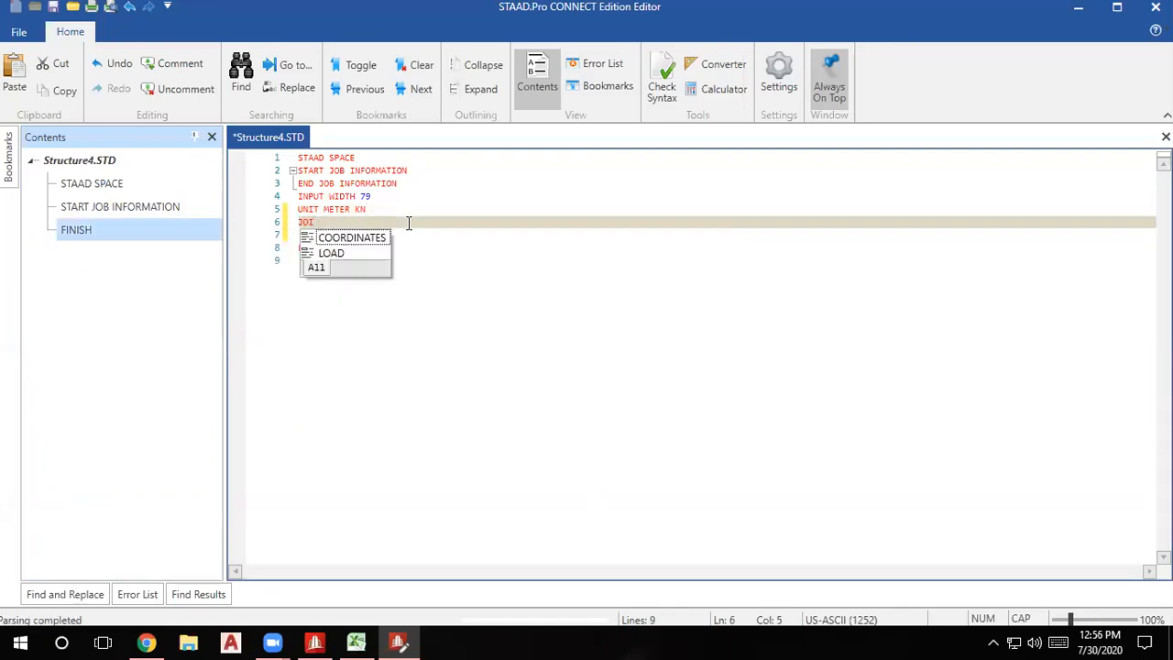
{"action": "type", "text": " COO REPEAT"}
{"action": "key", "text": "BackSpace"}
{"action": "key", "text": "BackSpace"}
{"action": "key", "text": "BackSpace"}
{"action": "key", "text": "BackSpace"}
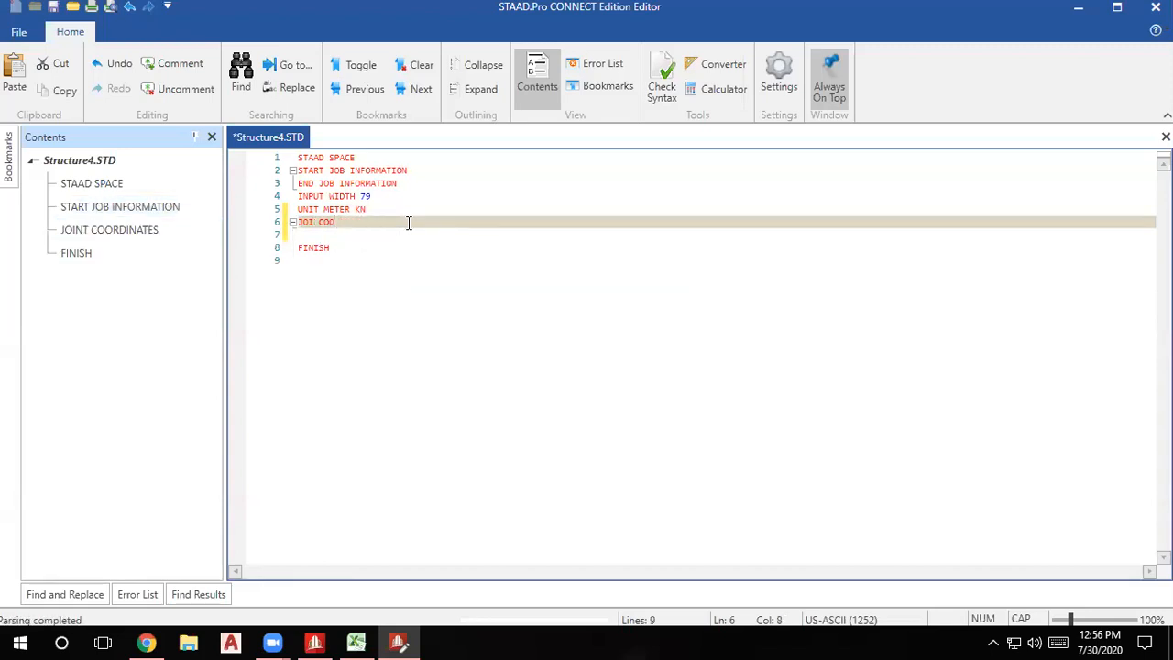
Add a line containing REPEAT under the JOI COO heading.
{"action": "key", "text": "Return"}
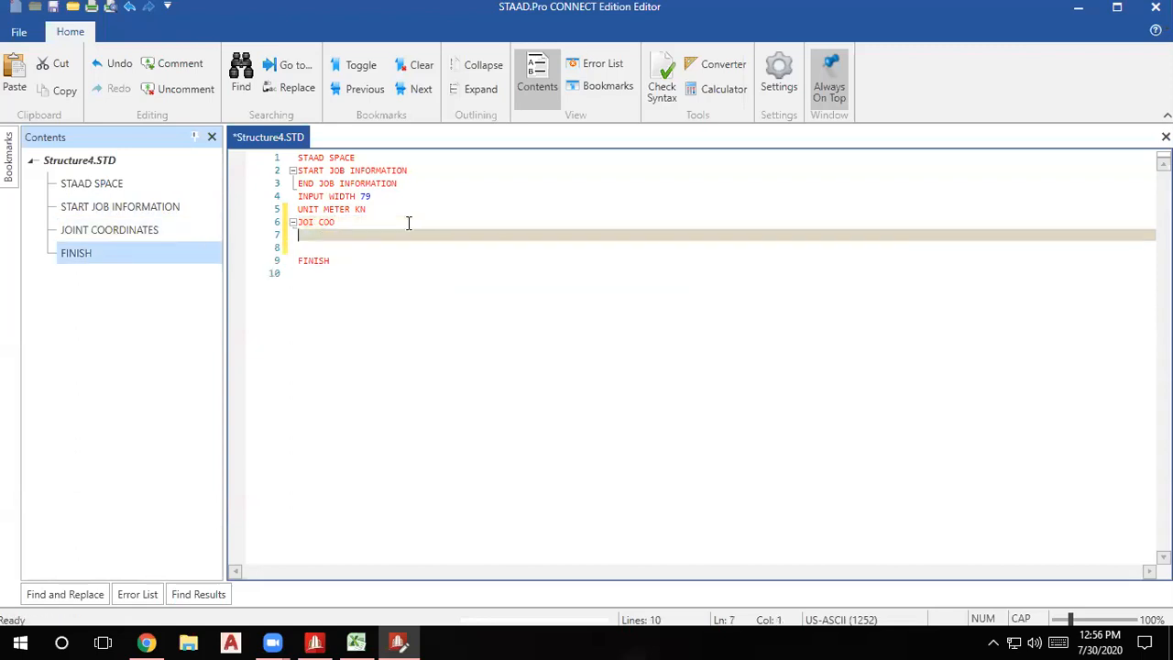
{"action": "type", "text": "RE"}
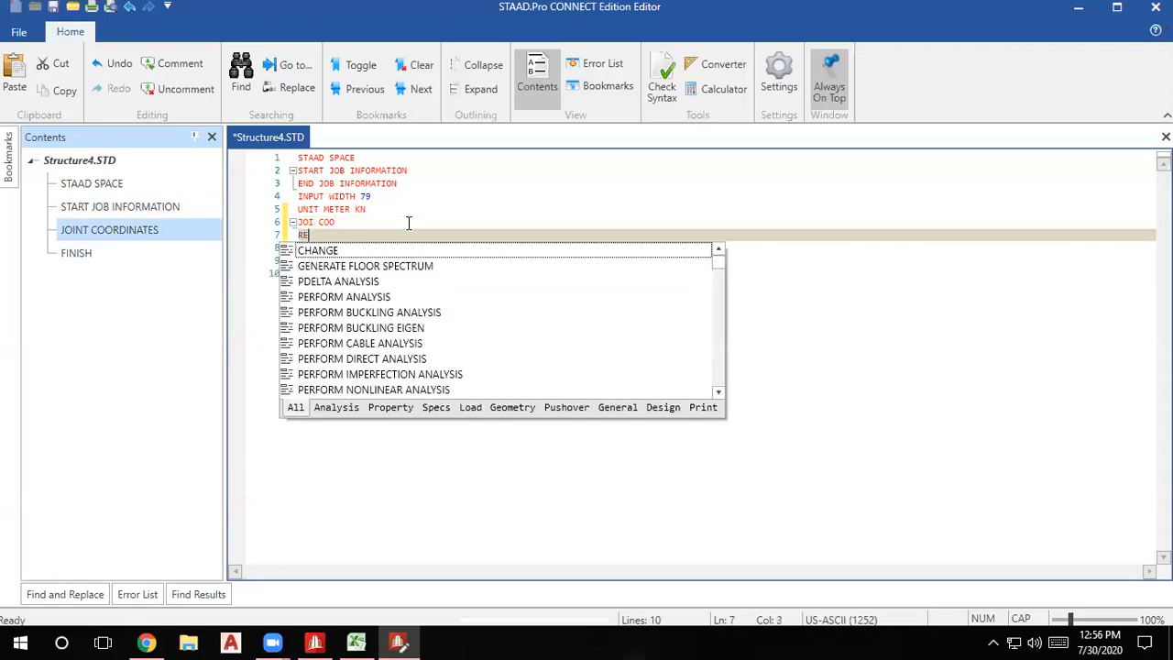
{"action": "type", "text": "PEAT"}
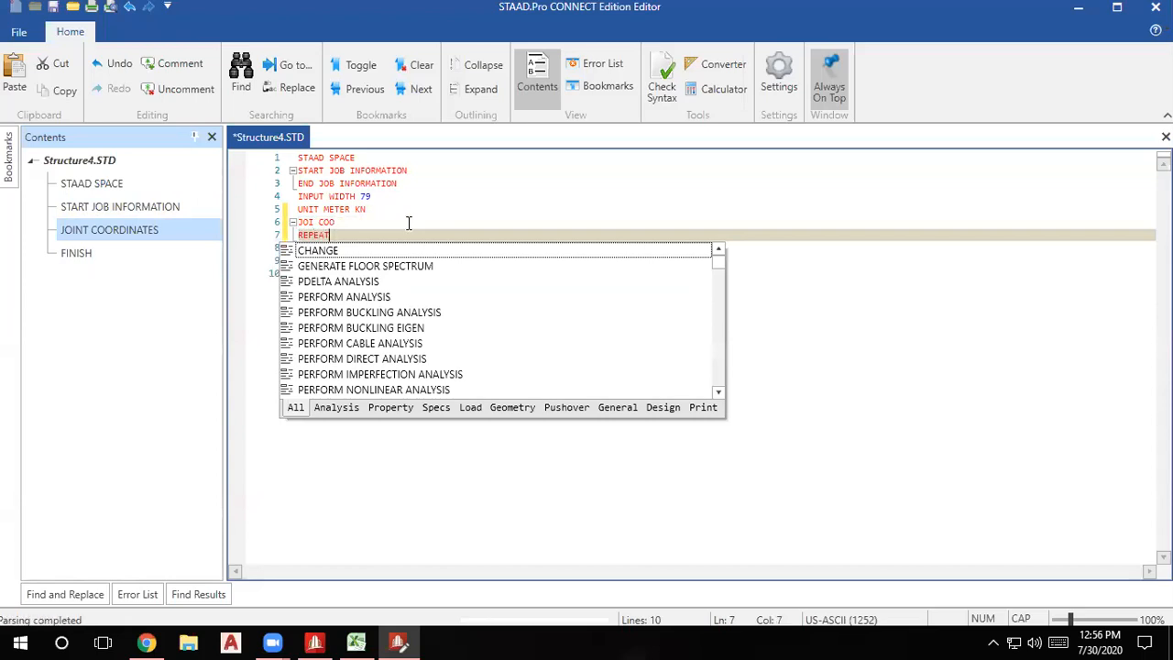
Look through the full list of suggested STAAD commands at the REPEAT line for a matching repeat command.
{"action": "key", "text": "Down"}
{"action": "key", "text": "Down"}
{"action": "key", "text": "Down"}
{"action": "key", "text": "Down"}
{"action": "key", "text": "Down"}
{"action": "key", "text": "Down"}
{"action": "key", "text": "Down"}
{"action": "key", "text": "Down"}
{"action": "key", "text": "Down"}
{"action": "key", "text": "Down"}
{"action": "key", "text": "Down"}
{"action": "key", "text": "Down"}
{"action": "key", "text": "Down"}
{"action": "key", "text": "Down"}
{"action": "key", "text": "Down"}
{"action": "key", "text": "Down"}
{"action": "key", "text": "Down"}
{"action": "key", "text": "Down"}
{"action": "key", "text": "Down"}
{"action": "key", "text": "Down"}
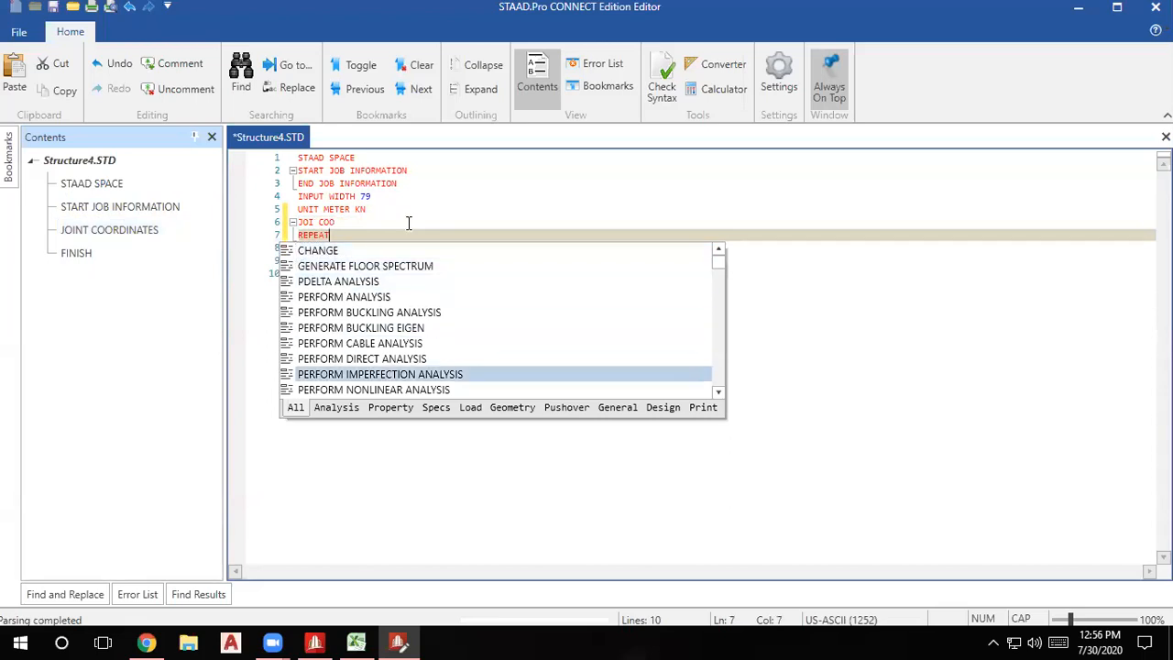
{"action": "key", "text": "Down"}
{"action": "key", "text": "Down"}
{"action": "key", "text": "Down"}
{"action": "key", "text": "Down"}
{"action": "key", "text": "Down"}
{"action": "key", "text": "Down"}
{"action": "key", "text": "Down"}
{"action": "key", "text": "Down"}
{"action": "key", "text": "Down"}
{"action": "key", "text": "Down"}
{"action": "key", "text": "Down"}
{"action": "key", "text": "Down"}
{"action": "key", "text": "Down"}
{"action": "key", "text": "Down"}
{"action": "key", "text": "Down"}
{"action": "key", "text": "Down"}
{"action": "key", "text": "Down"}
{"action": "key", "text": "Down"}
{"action": "key", "text": "Down"}
{"action": "key", "text": "Down"}
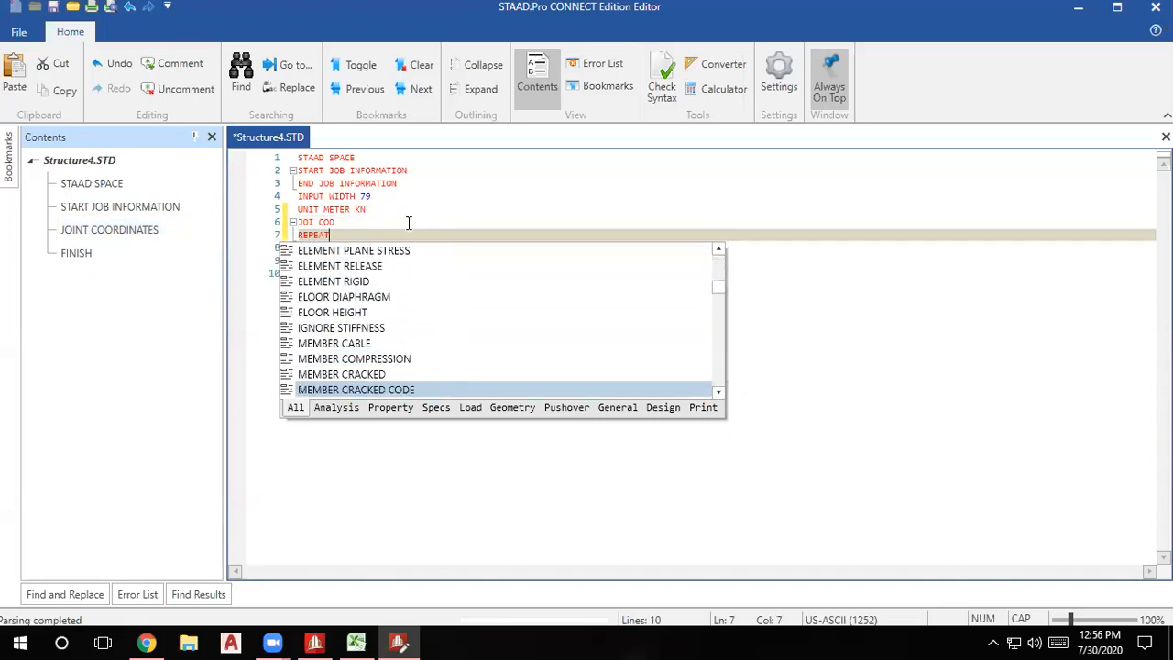
{"action": "key", "text": "Down"}
{"action": "key", "text": "Down"}
{"action": "key", "text": "Down"}
{"action": "key", "text": "Down"}
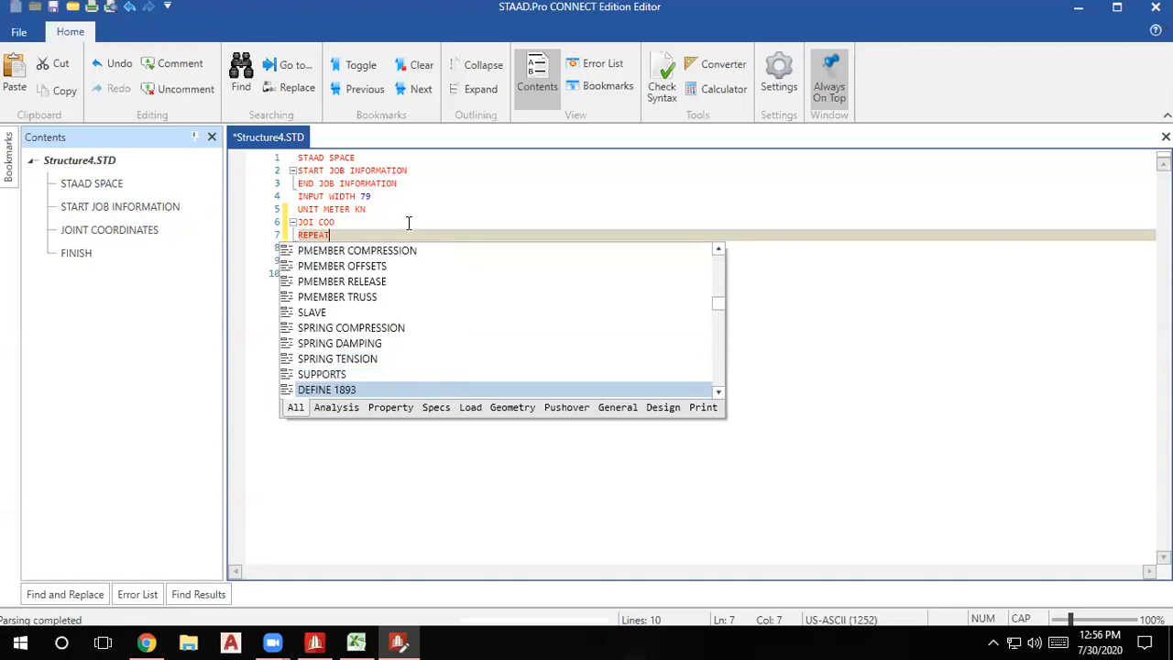
{"action": "key", "text": "Down"}
{"action": "key", "text": "Down"}
{"action": "key", "text": "Down"}
{"action": "key", "text": "Down"}
{"action": "key", "text": "Down"}
{"action": "key", "text": "Down"}
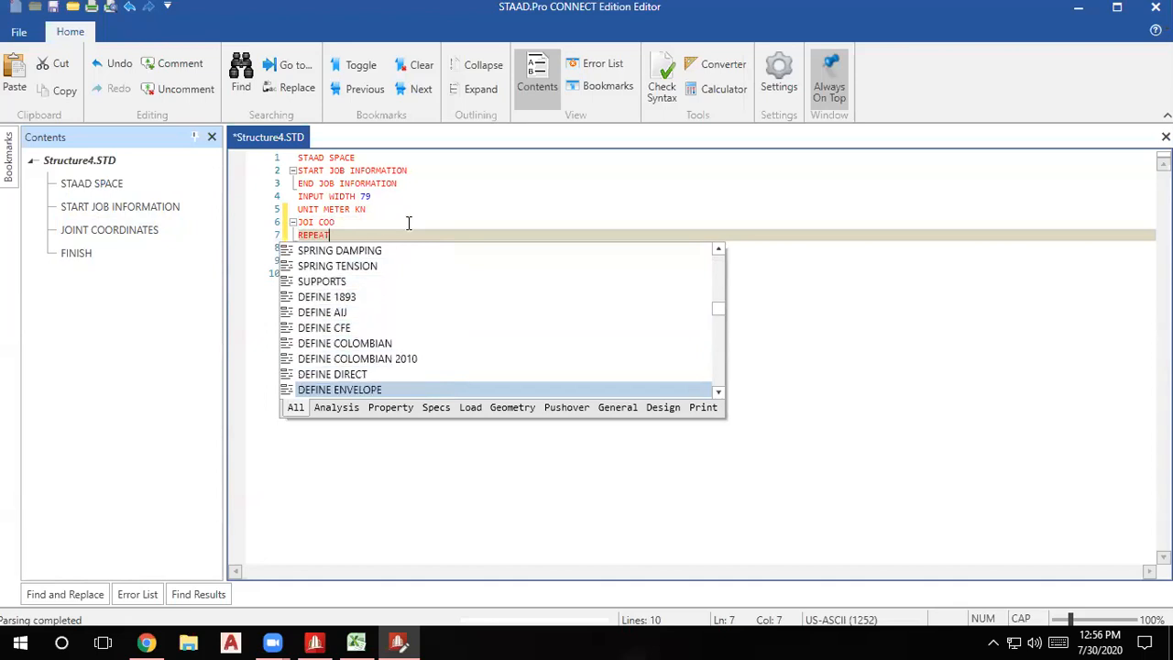
{"action": "key", "text": "Down"}
{"action": "key", "text": "Down"}
{"action": "key", "text": "Down"}
{"action": "key", "text": "Down"}
{"action": "key", "text": "Down"}
{"action": "key", "text": "Down"}
{"action": "key", "text": "Down"}
{"action": "key", "text": "Down"}
{"action": "key", "text": "Down"}
{"action": "key", "text": "Down"}
{"action": "key", "text": "Down"}
{"action": "key", "text": "Down"}
{"action": "key", "text": "Down"}
{"action": "key", "text": "Down"}
{"action": "key", "text": "Down"}
{"action": "key", "text": "Down"}
{"action": "key", "text": "Down"}
{"action": "key", "text": "Down"}
{"action": "key", "text": "Down"}
{"action": "key", "text": "Down"}
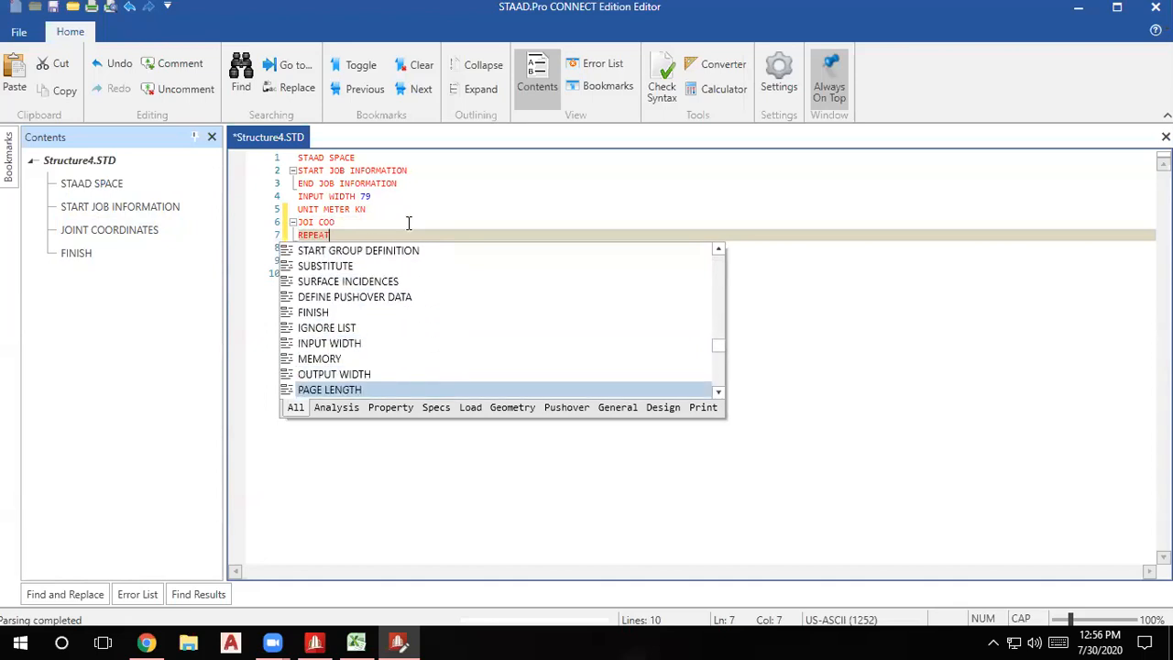
{"action": "key", "text": "Down"}
{"action": "key", "text": "Down"}
{"action": "key", "text": "Down"}
{"action": "key", "text": "Down"}
{"action": "key", "text": "Down"}
{"action": "key", "text": "Down"}
{"action": "key", "text": "Down"}
{"action": "key", "text": "Down"}
{"action": "key", "text": "Down"}
{"action": "key", "text": "Down"}
{"action": "key", "text": "Down"}
{"action": "key", "text": "Down"}
{"action": "key", "text": "Down"}
{"action": "key", "text": "Down"}
{"action": "key", "text": "Down"}
{"action": "key", "text": "Down"}
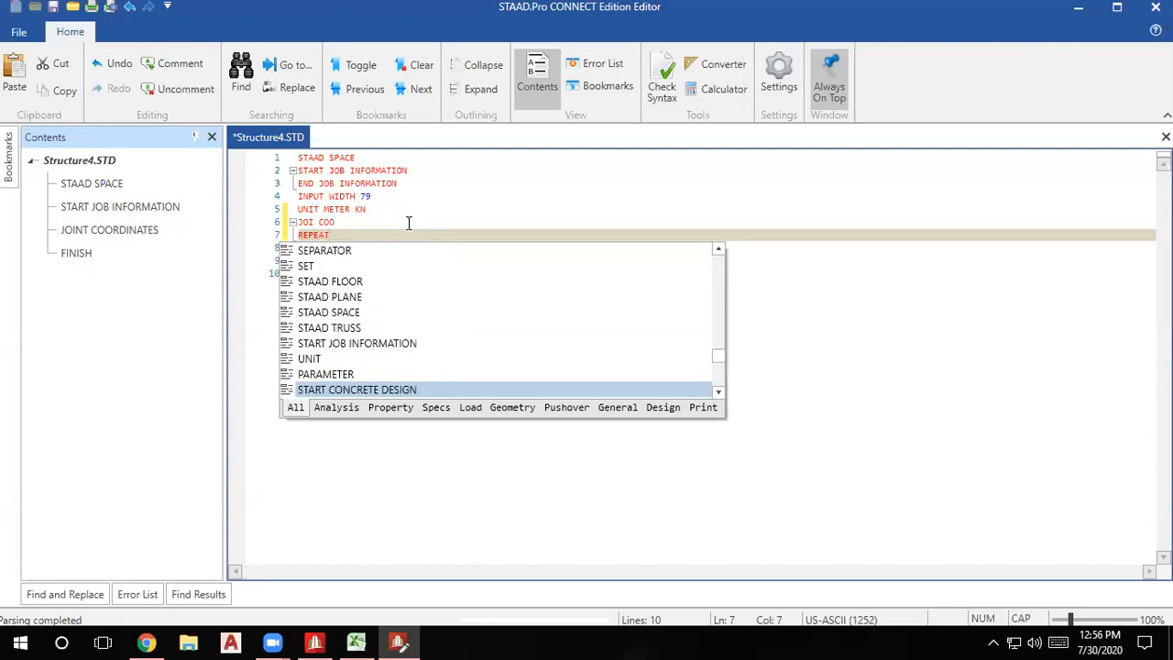
{"action": "key", "text": "Down"}
{"action": "key", "text": "Down"}
{"action": "key", "text": "Down"}
{"action": "key", "text": "Down"}
{"action": "key", "text": "Down"}
{"action": "key", "text": "Down"}
{"action": "key", "text": "Down"}
{"action": "key", "text": "Down"}
{"action": "key", "text": "Down"}
{"action": "key", "text": "Down"}
{"action": "key", "text": "Down"}
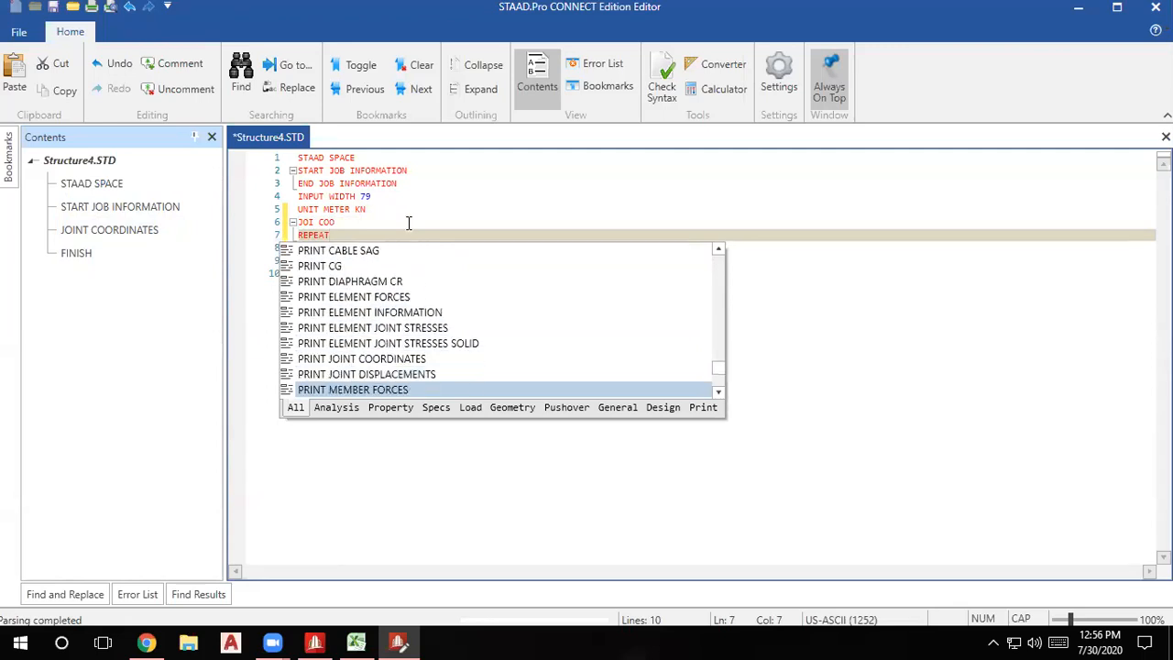
{"action": "key", "text": "Up"}
{"action": "key", "text": "Up"}
{"action": "key", "text": "Up"}
{"action": "key", "text": "Up"}
{"action": "key", "text": "Up"}
{"action": "key", "text": "Up"}
{"action": "key", "text": "Up"}
{"action": "key", "text": "Up"}
{"action": "key", "text": "Up"}
{"action": "key", "text": "Up"}
{"action": "key", "text": "Up"}
{"action": "key", "text": "Up"}
{"action": "key", "text": "Up"}
{"action": "key", "text": "Up"}
{"action": "key", "text": "Up"}
{"action": "key", "text": "Up"}
{"action": "key", "text": "Up"}
{"action": "key", "text": "Up"}
{"action": "key", "text": "Up"}
{"action": "key", "text": "Up"}
{"action": "key", "text": "Up"}
{"action": "key", "text": "Up"}
{"action": "key", "text": "Up"}
{"action": "key", "text": "Up"}
{"action": "key", "text": "Up"}
{"action": "key", "text": "Up"}
{"action": "key", "text": "Up"}
{"action": "key", "text": "Up"}
{"action": "key", "text": "Up"}
{"action": "key", "text": "Up"}
{"action": "key", "text": "Up"}
{"action": "key", "text": "Up"}
{"action": "key", "text": "Up"}
{"action": "key", "text": "Up"}
{"action": "key", "text": "Up"}
{"action": "key", "text": "Up"}
{"action": "key", "text": "Up"}
{"action": "key", "text": "Up"}
{"action": "key", "text": "Up"}
{"action": "key", "text": "Up"}
{"action": "key", "text": "Up"}
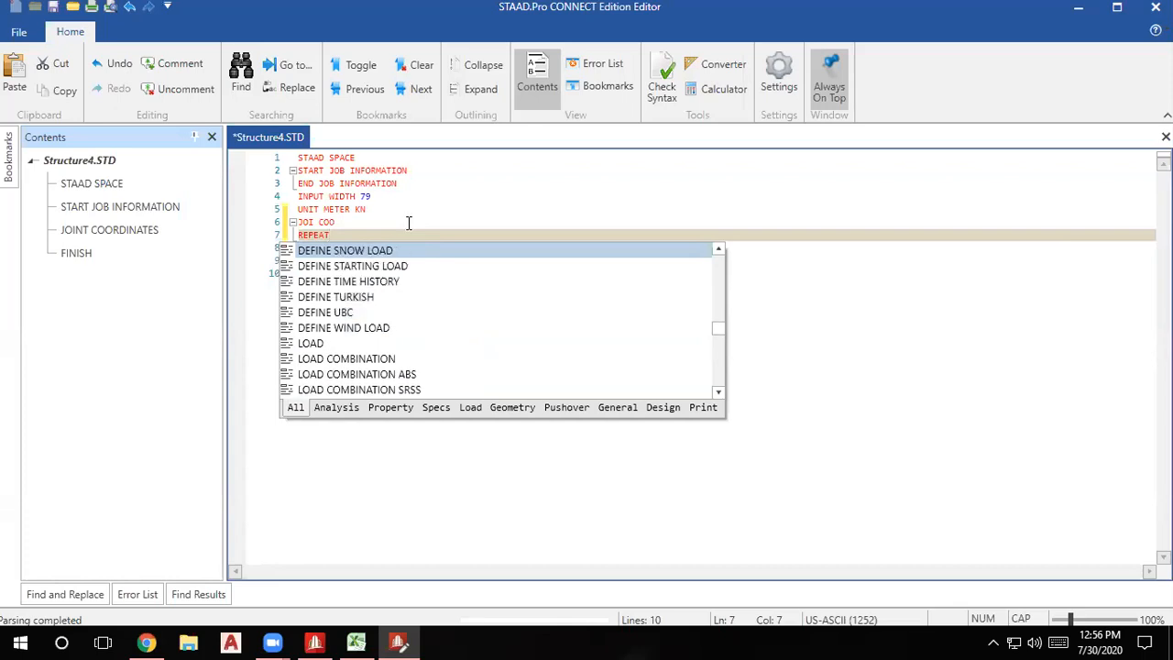
{"action": "key", "text": "Down"}
{"action": "key", "text": "Down"}
{"action": "key", "text": "Down"}
{"action": "key", "text": "Up"}
{"action": "key", "text": "Up"}
{"action": "key", "text": "Up"}
{"action": "key", "text": "Up"}
{"action": "key", "text": "Up"}
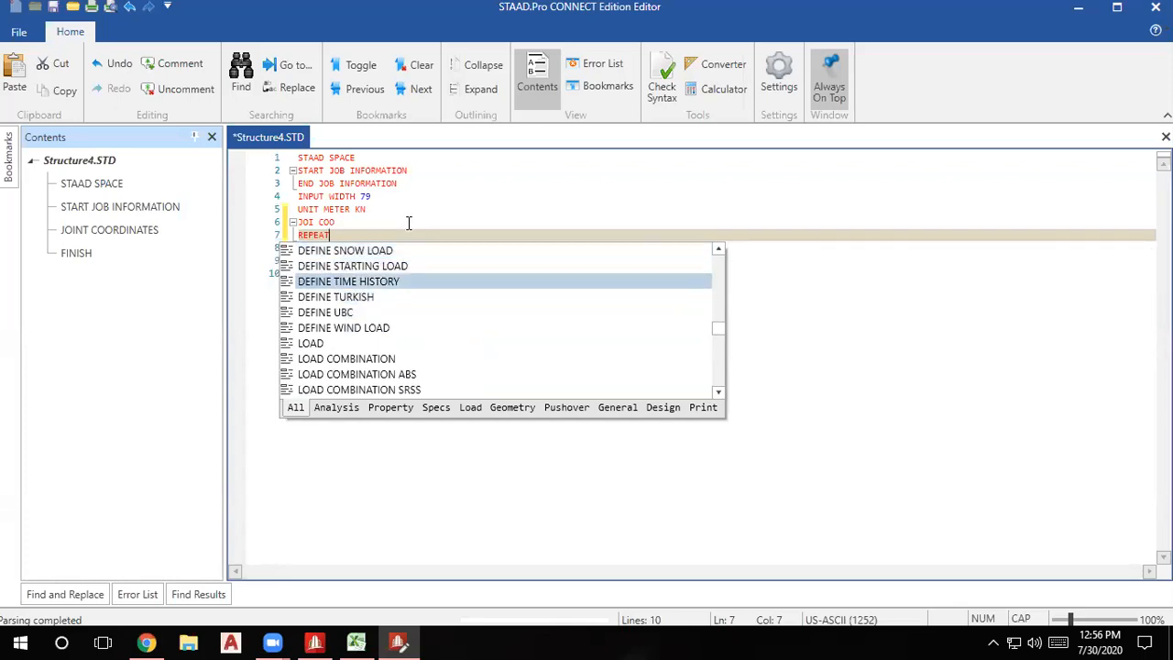
{"action": "key", "text": "Up"}
{"action": "key", "text": "Up"}
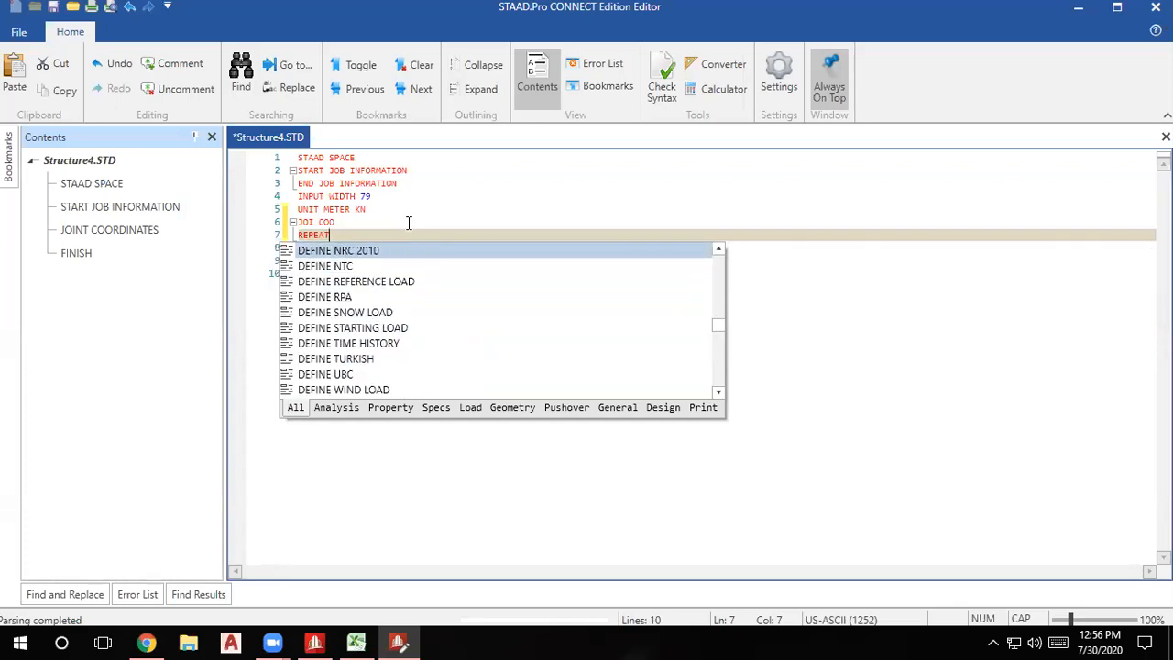
Browse back up through the command suggestions listed under the unfinished REPEAT line.
{"action": "key", "text": "Down"}
{"action": "key", "text": "Down"}
{"action": "key", "text": "Up"}
{"action": "key", "text": "Up"}
{"action": "key", "text": "Up"}
{"action": "key", "text": "Up"}
{"action": "key", "text": "Up"}
{"action": "key", "text": "Up"}
{"action": "key", "text": "Up"}
{"action": "key", "text": "Up"}
{"action": "key", "text": "Up"}
{"action": "key", "text": "Up"}
{"action": "key", "text": "Up"}
{"action": "key", "text": "Up"}
{"action": "key", "text": "Up"}
{"action": "key", "text": "Up"}
{"action": "key", "text": "Up"}
{"action": "key", "text": "Up"}
{"action": "key", "text": "Up"}
{"action": "key", "text": "Up"}
{"action": "key", "text": "Up"}
{"action": "key", "text": "Up"}
{"action": "key", "text": "Up"}
{"action": "key", "text": "Up"}
{"action": "key", "text": "Up"}
{"action": "key", "text": "Up"}
{"action": "key", "text": "Up"}
Close the Structure4 command file and open the recent model Water Tank.STD without associating it with a project.
{"action": "left_click", "coordinate": [1156, 7]}
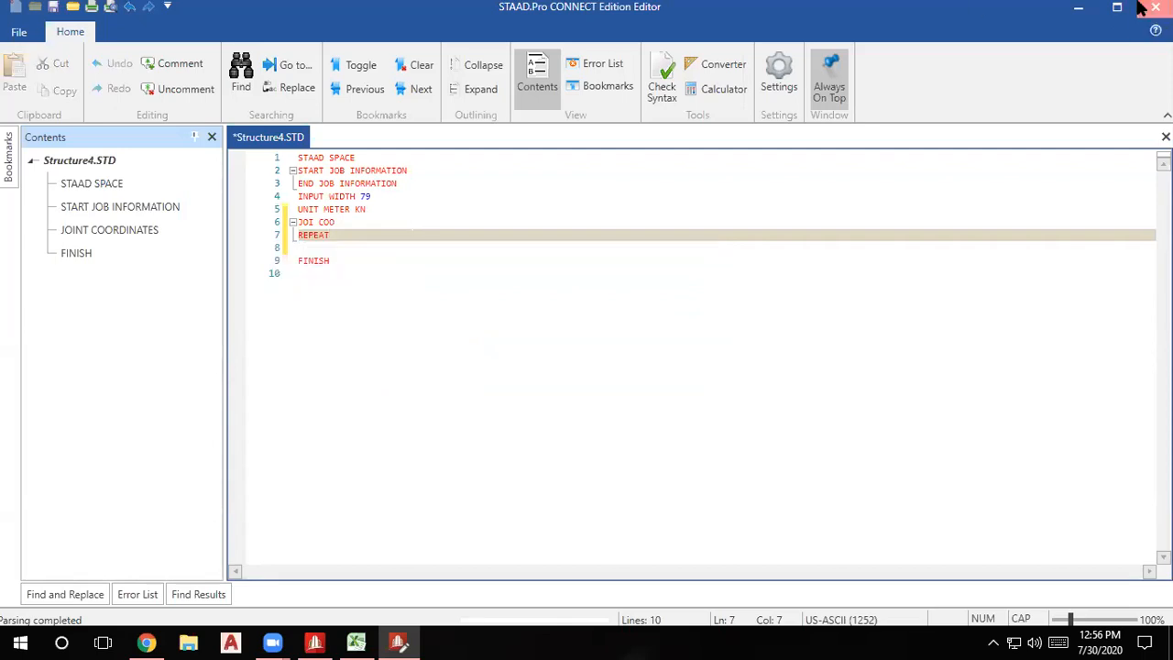
{"action": "left_click", "coordinate": [712, 449]}
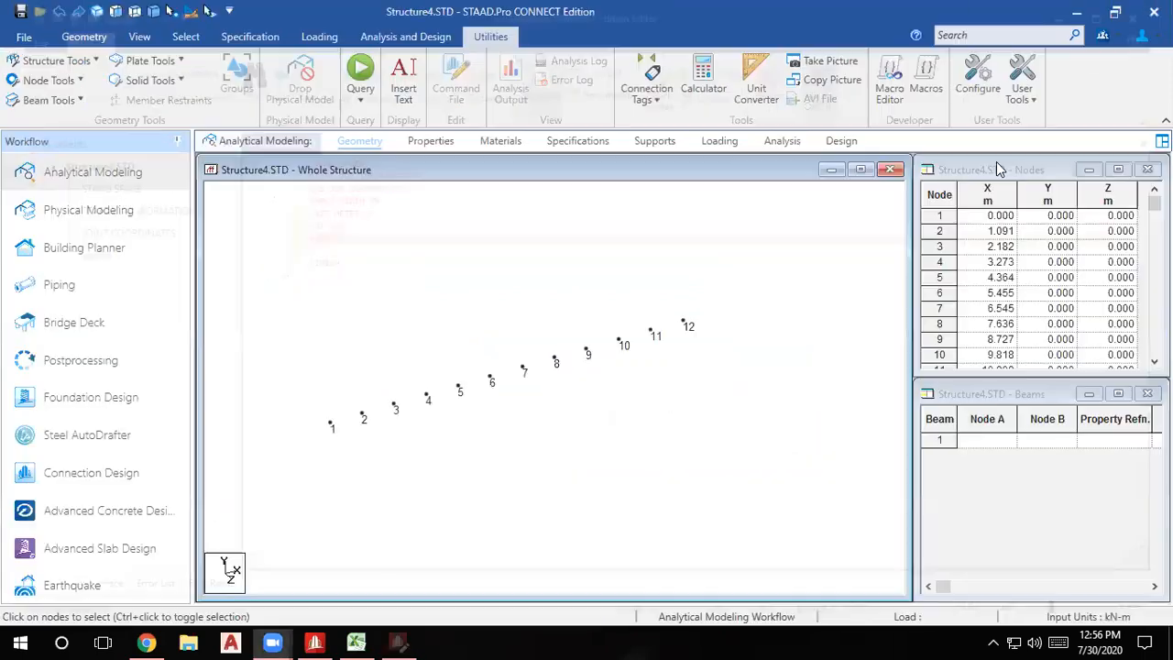
{"action": "left_click", "coordinate": [22, 37]}
{"action": "left_click", "coordinate": [27, 130]}
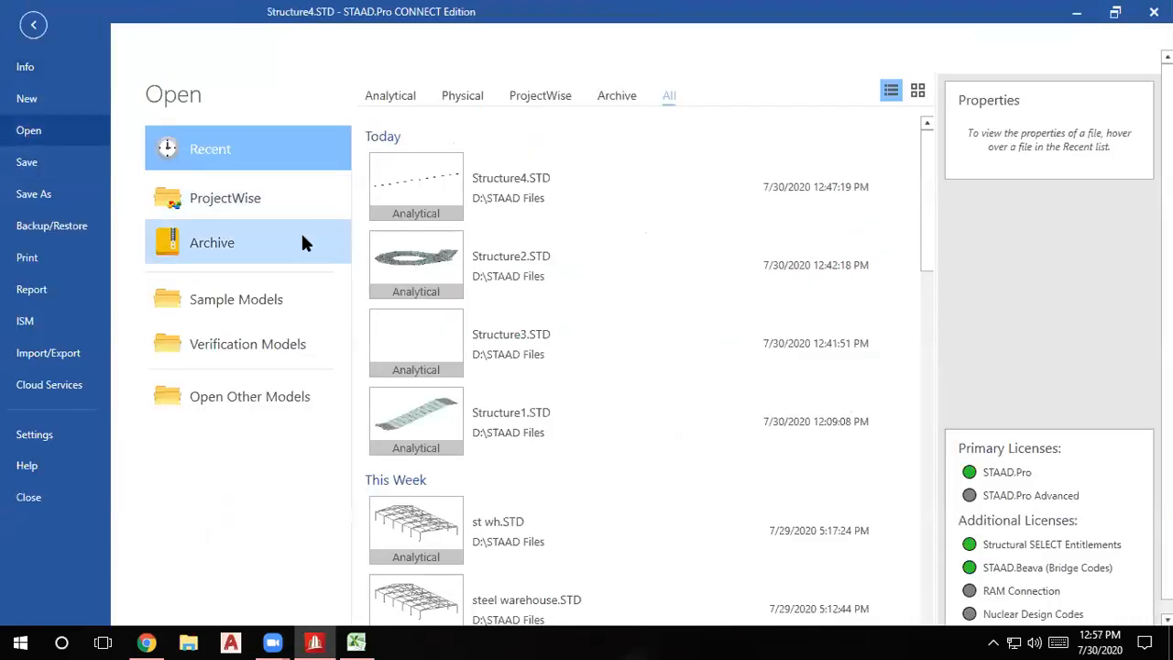
{"action": "scroll", "coordinate": [513, 415], "scroll_direction": "down", "scroll_amount": 3}
{"action": "scroll", "coordinate": [514, 417], "scroll_direction": "down", "scroll_amount": 2}
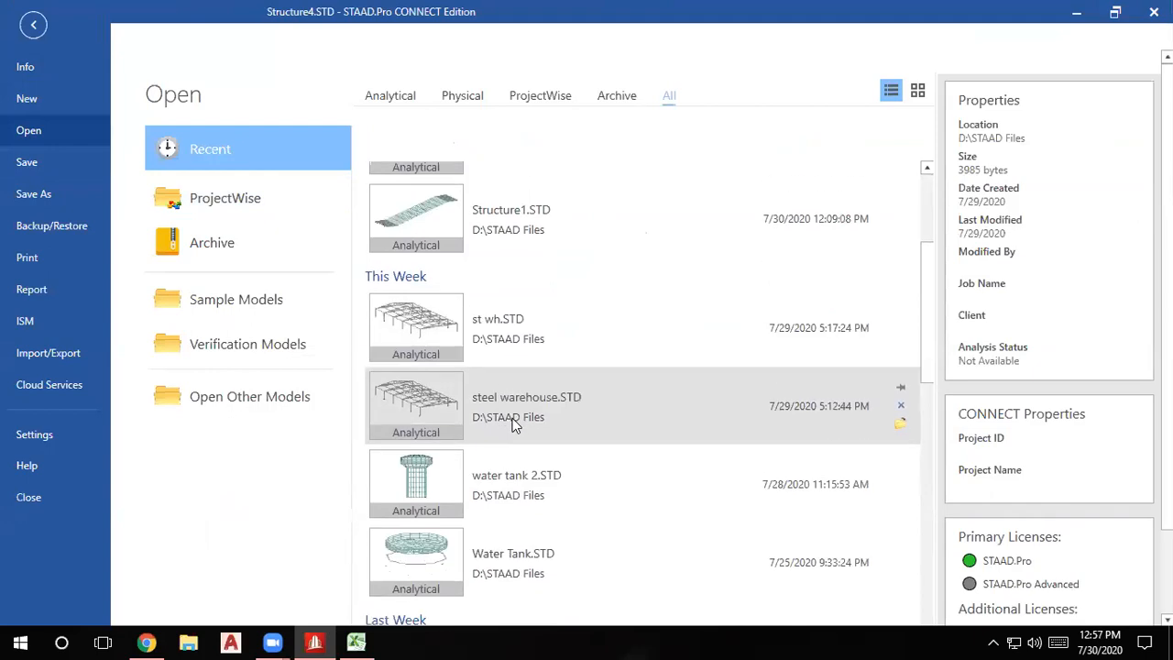
{"action": "scroll", "coordinate": [524, 476], "scroll_direction": "down", "scroll_amount": 2}
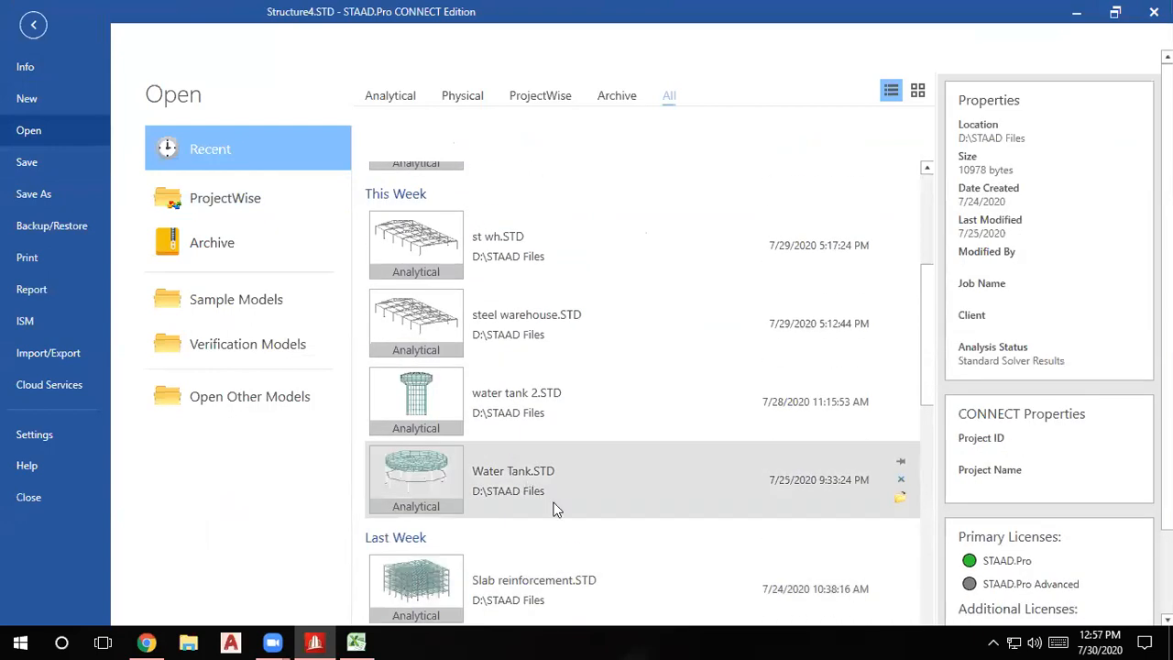
{"action": "left_click", "coordinate": [518, 465]}
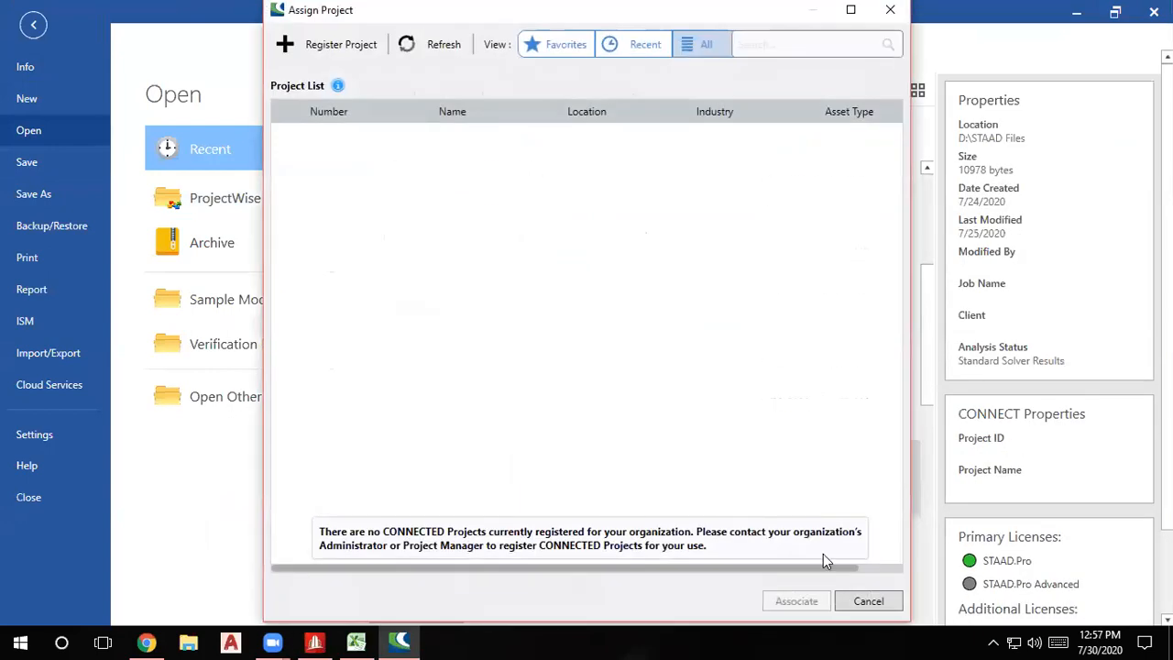
{"action": "left_click", "coordinate": [869, 601]}
{"action": "left_click", "coordinate": [694, 353]}
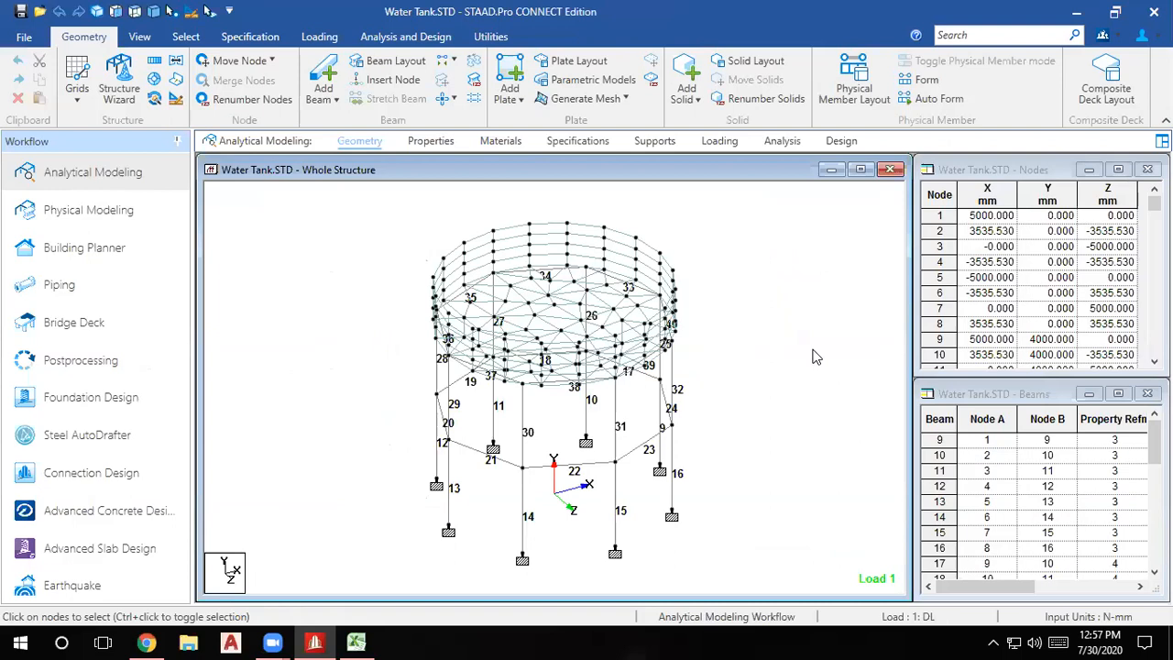
Open the Water Tank model's command file and examine its JOINT COORDINATES section.
{"action": "scroll", "coordinate": [815, 358], "scroll_direction": "up", "scroll_amount": 2}
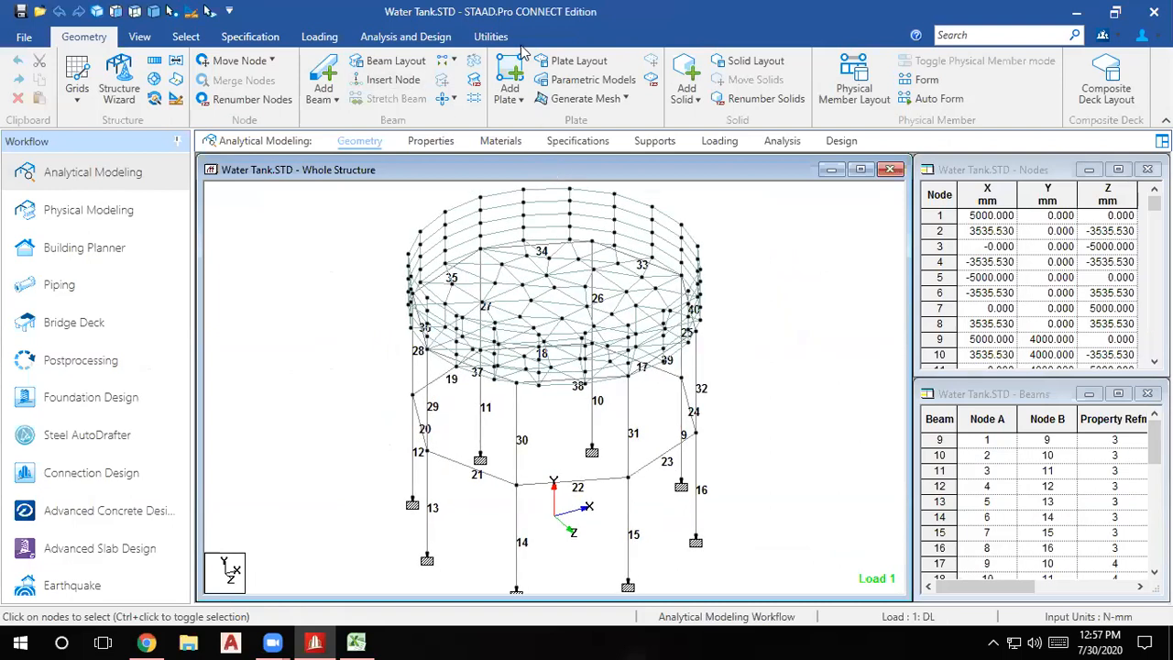
{"action": "left_click", "coordinate": [491, 37]}
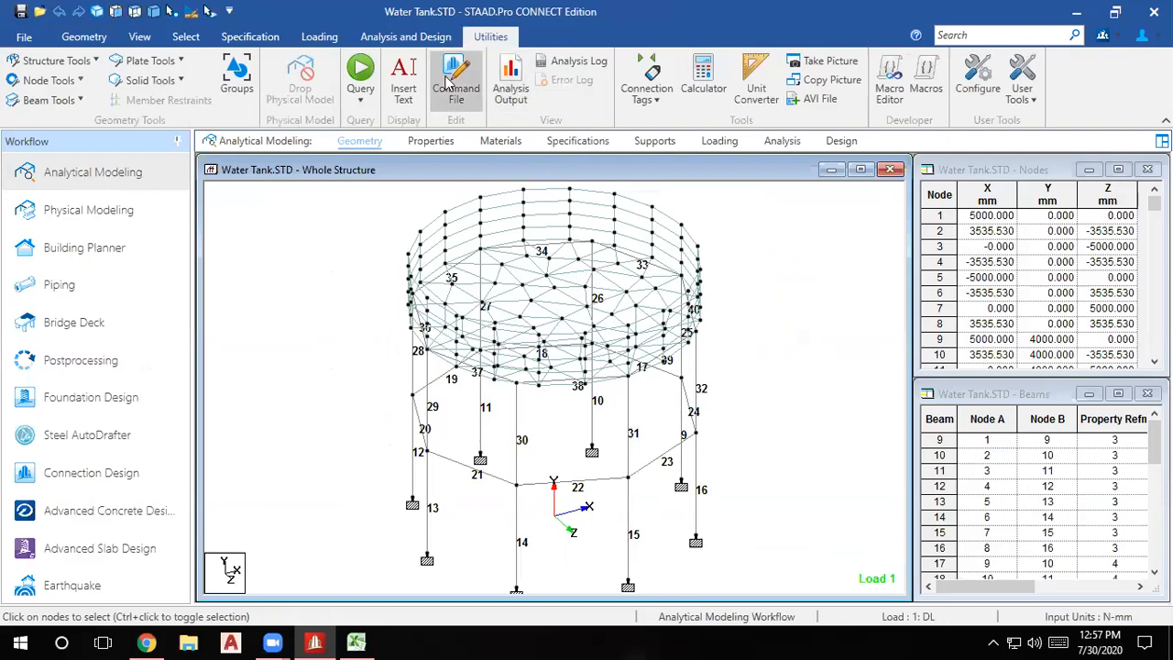
{"action": "left_click", "coordinate": [453, 82]}
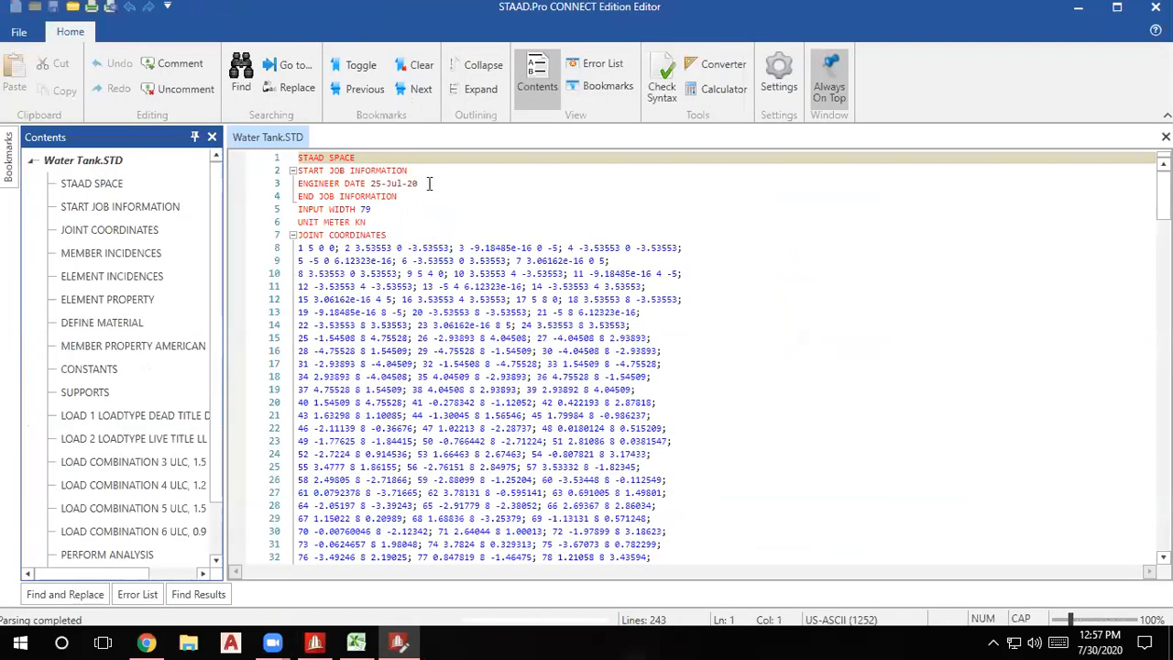
{"action": "left_click", "coordinate": [201, 230]}
{"action": "left_click", "coordinate": [786, 404]}
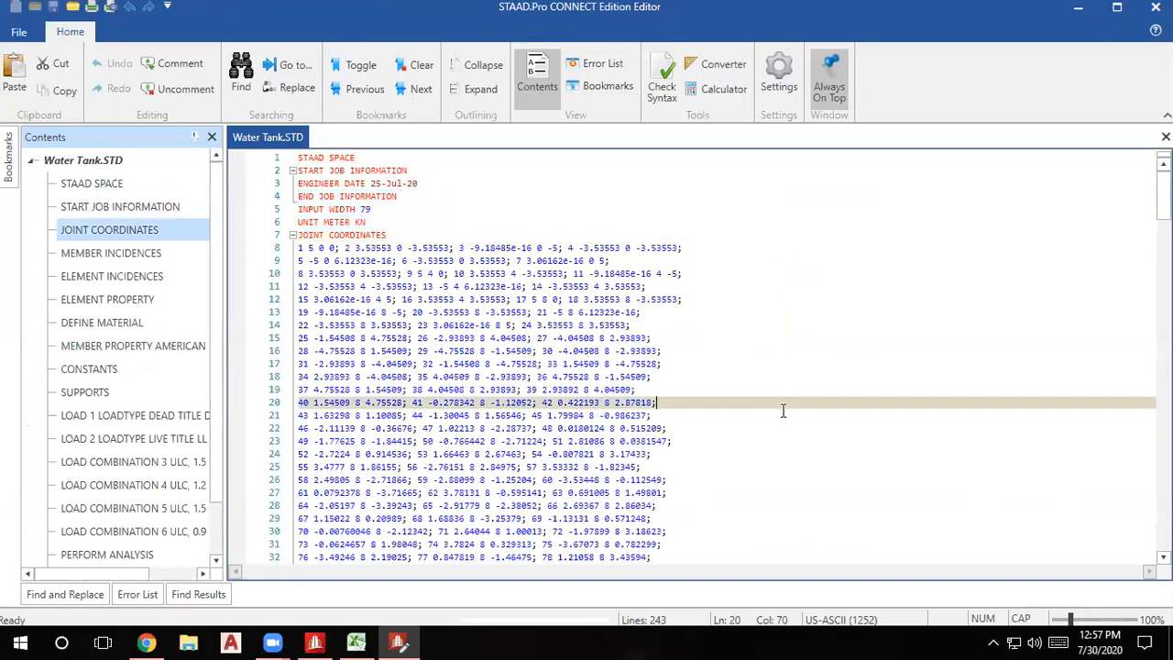
Examine the element thickness assignments and the concrete material definition in the Water Tank command file.
{"action": "scroll", "coordinate": [784, 407], "scroll_direction": "down", "scroll_amount": 17}
{"action": "scroll", "coordinate": [782, 411], "scroll_direction": "down", "scroll_amount": 17}
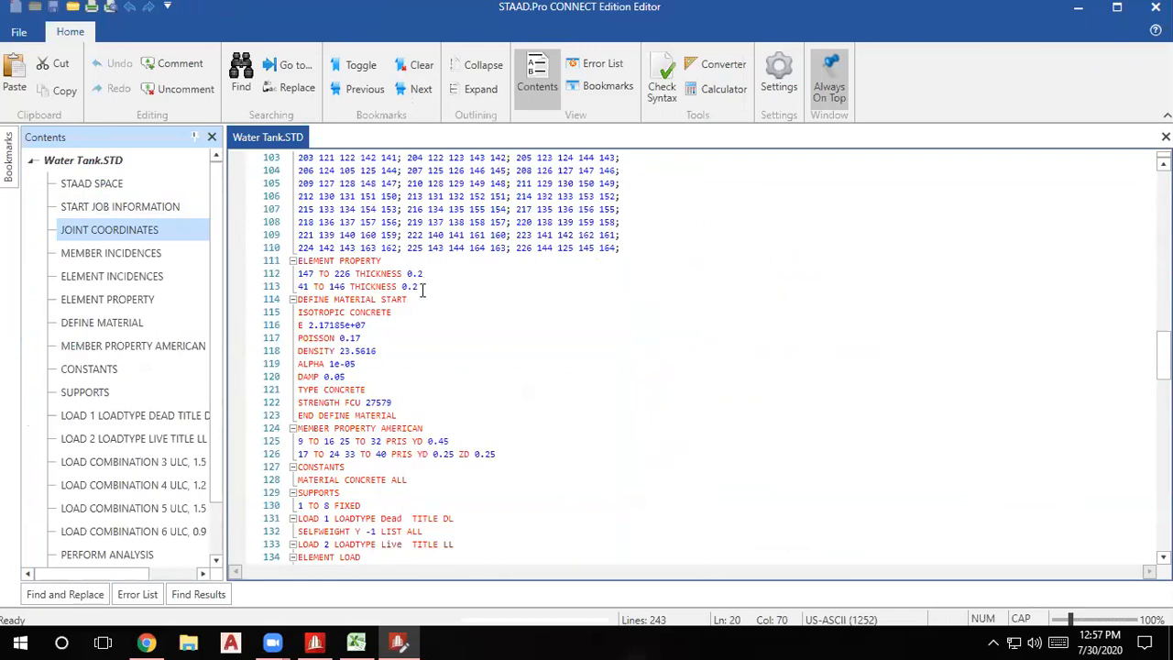
{"action": "left_click", "coordinate": [422, 288]}
{"action": "left_click", "coordinate": [429, 272]}
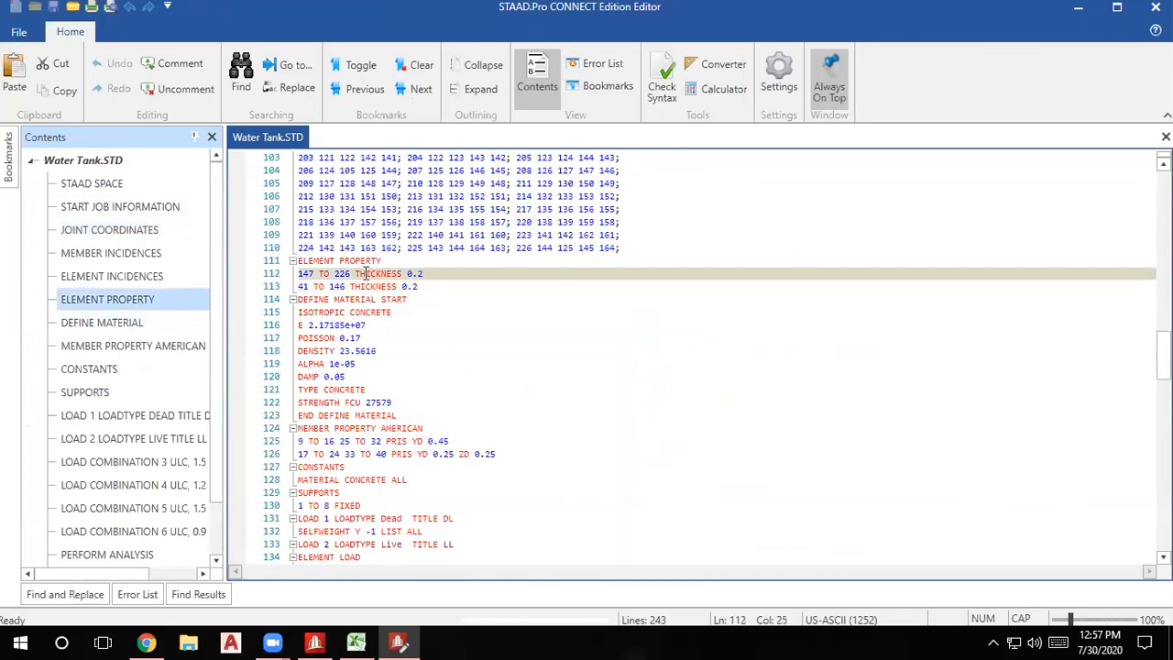
{"action": "left_click_drag", "start_coordinate": [303, 272], "coordinate": [434, 275]}
{"action": "mouse_move", "coordinate": [298, 338]}
{"action": "left_mouse_down"}
{"action": "mouse_move", "coordinate": [356, 336]}
{"action": "mouse_move", "coordinate": [395, 352]}
{"action": "mouse_move", "coordinate": [325, 341]}
{"action": "mouse_move", "coordinate": [346, 375]}
{"action": "mouse_move", "coordinate": [295, 325]}
{"action": "mouse_move", "coordinate": [316, 343]}
{"action": "left_mouse_up"}
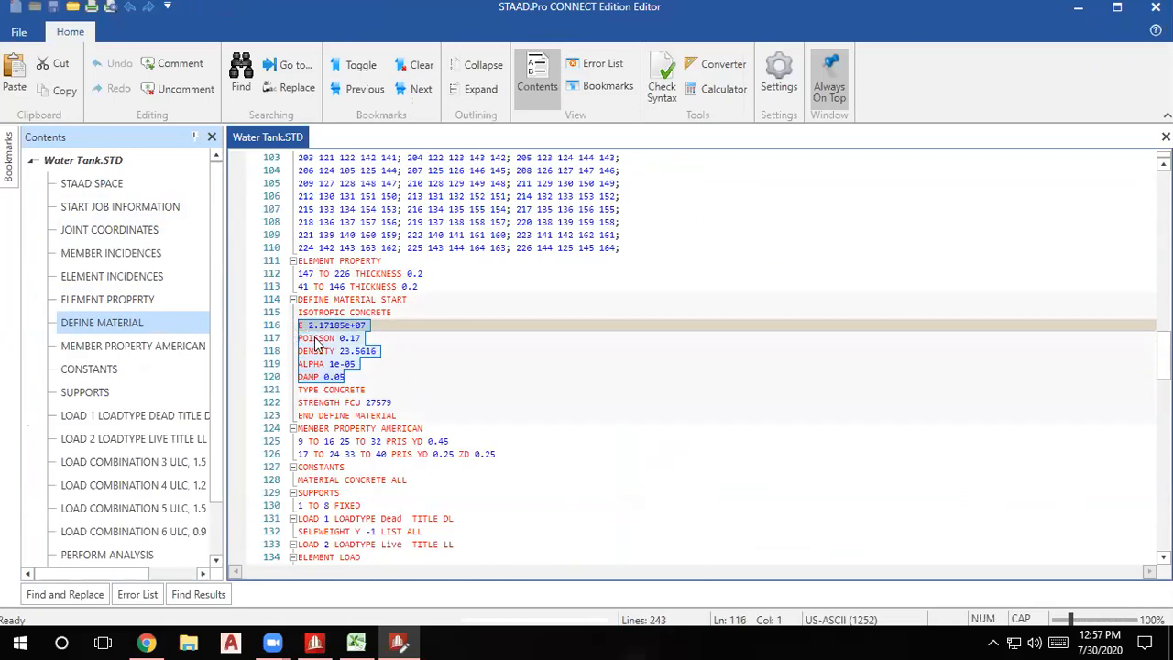
{"action": "left_click", "coordinate": [755, 251]}
Examine the SUPPORTS line and the trapezoidal ELEMENT LOAD lines under load case 2.
{"action": "scroll", "coordinate": [621, 400], "scroll_direction": "down", "scroll_amount": 1}
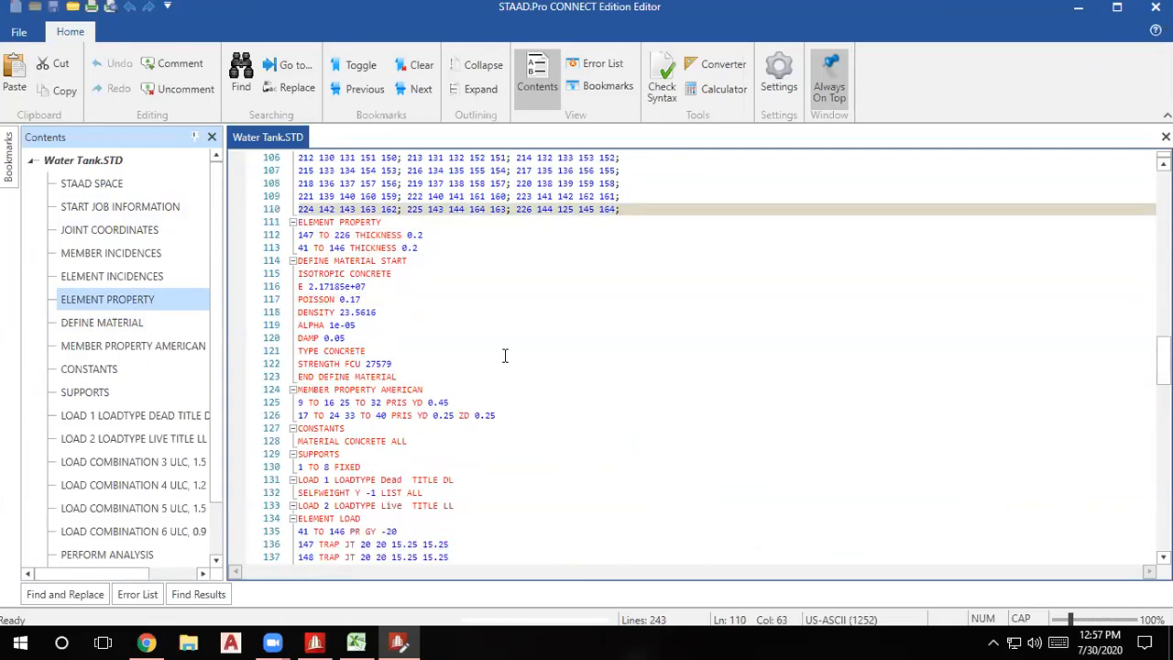
{"action": "left_click_drag", "start_coordinate": [362, 468], "coordinate": [298, 470]}
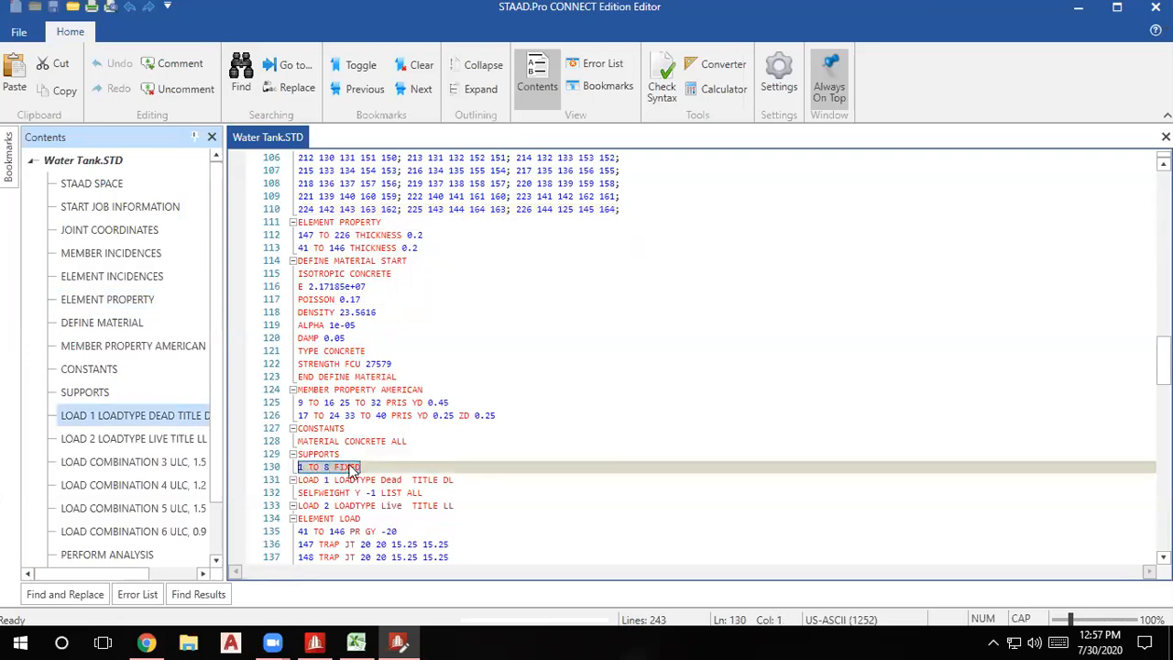
{"action": "scroll", "coordinate": [504, 484], "scroll_direction": "down", "scroll_amount": 5}
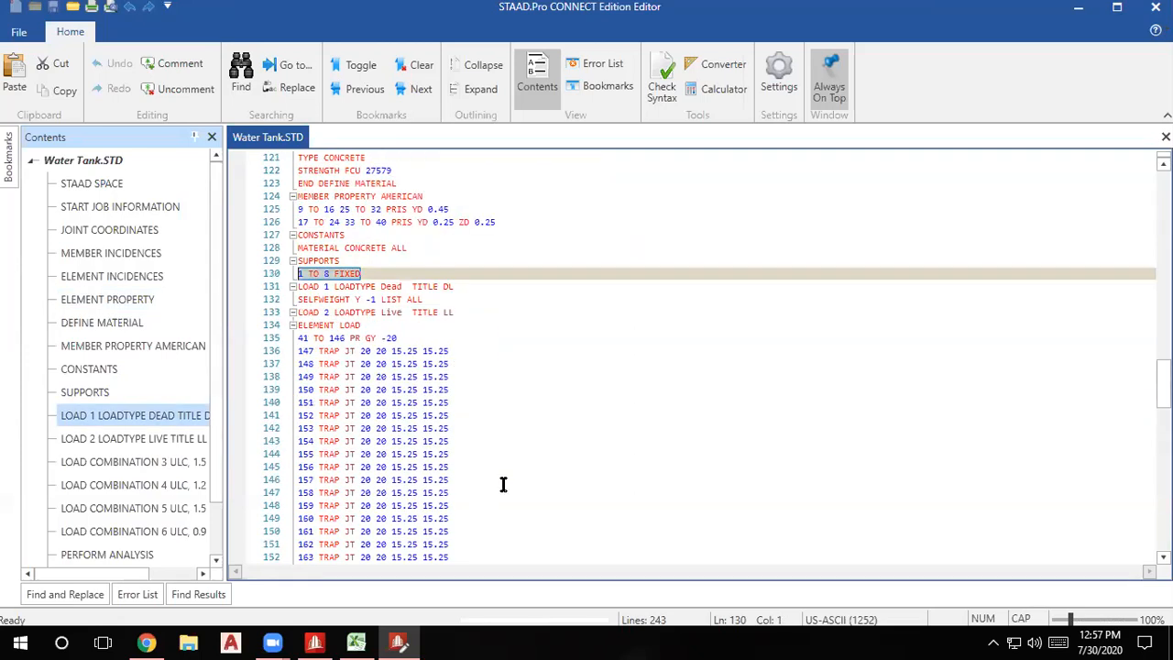
{"action": "left_click", "coordinate": [334, 352]}
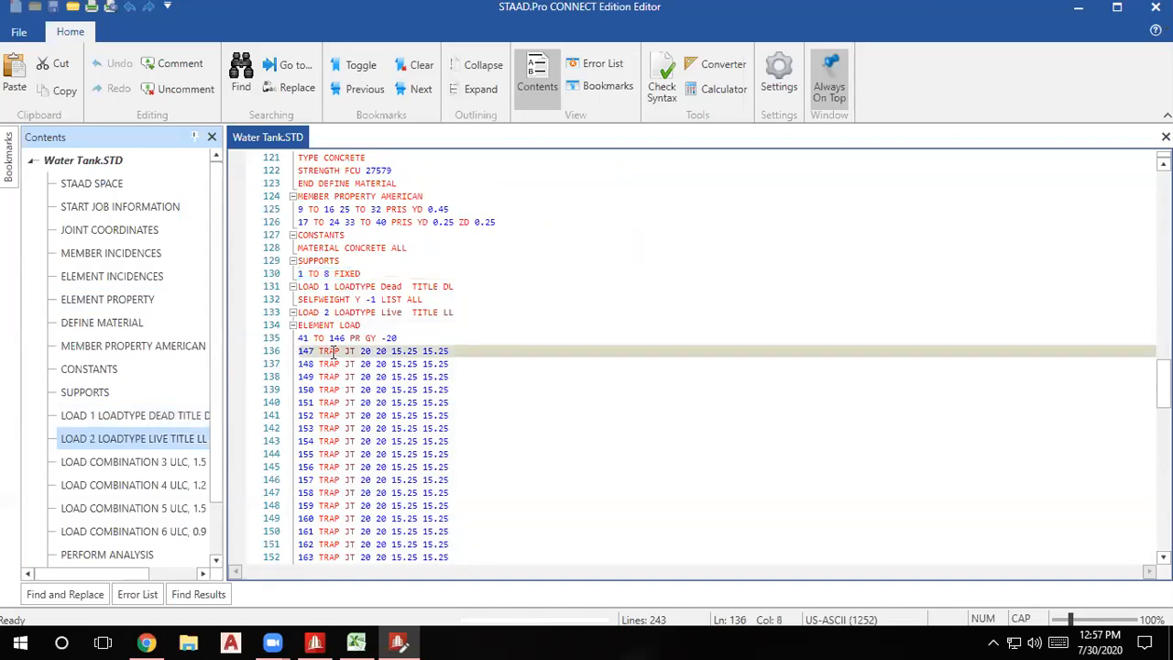
{"action": "left_click", "coordinate": [601, 419]}
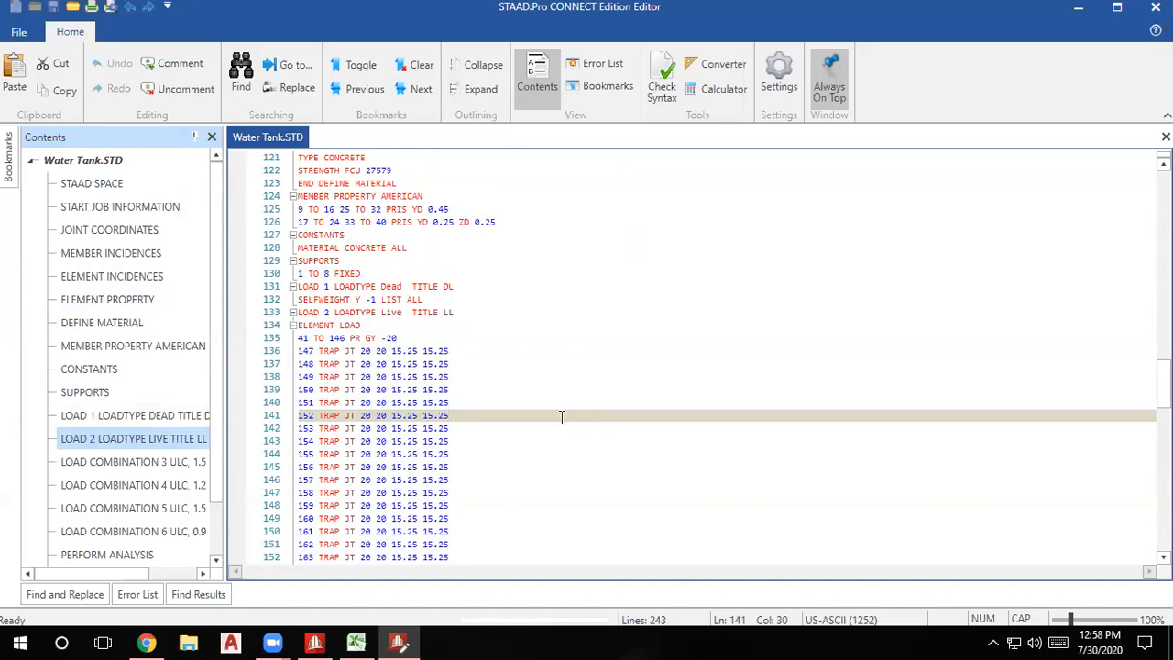
{"action": "left_click", "coordinate": [347, 350]}
{"action": "left_click", "coordinate": [352, 351]}
Review the load combinations and the concrete design commands at the end of the command file.
{"action": "scroll", "coordinate": [362, 367], "scroll_direction": "down", "scroll_amount": 18}
{"action": "scroll", "coordinate": [362, 366], "scroll_direction": "down", "scroll_amount": 6}
{"action": "scroll", "coordinate": [655, 415], "scroll_direction": "down", "scroll_amount": 3}
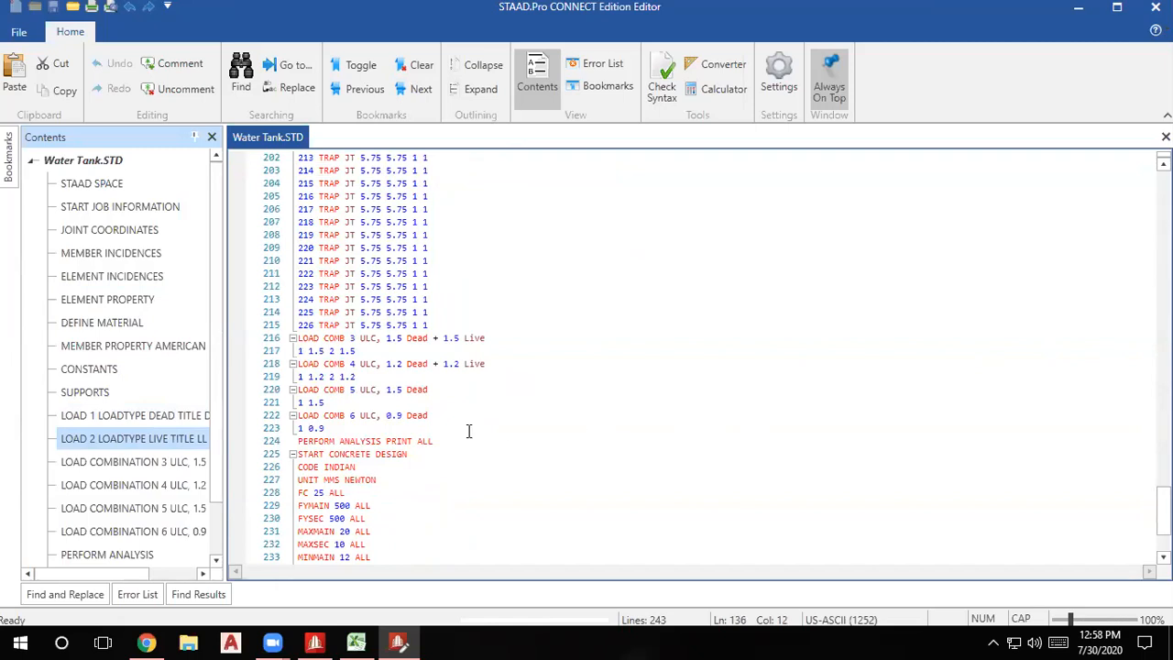
{"action": "left_click_drag", "start_coordinate": [498, 337], "coordinate": [308, 339]}
{"action": "left_click", "coordinate": [362, 350]}
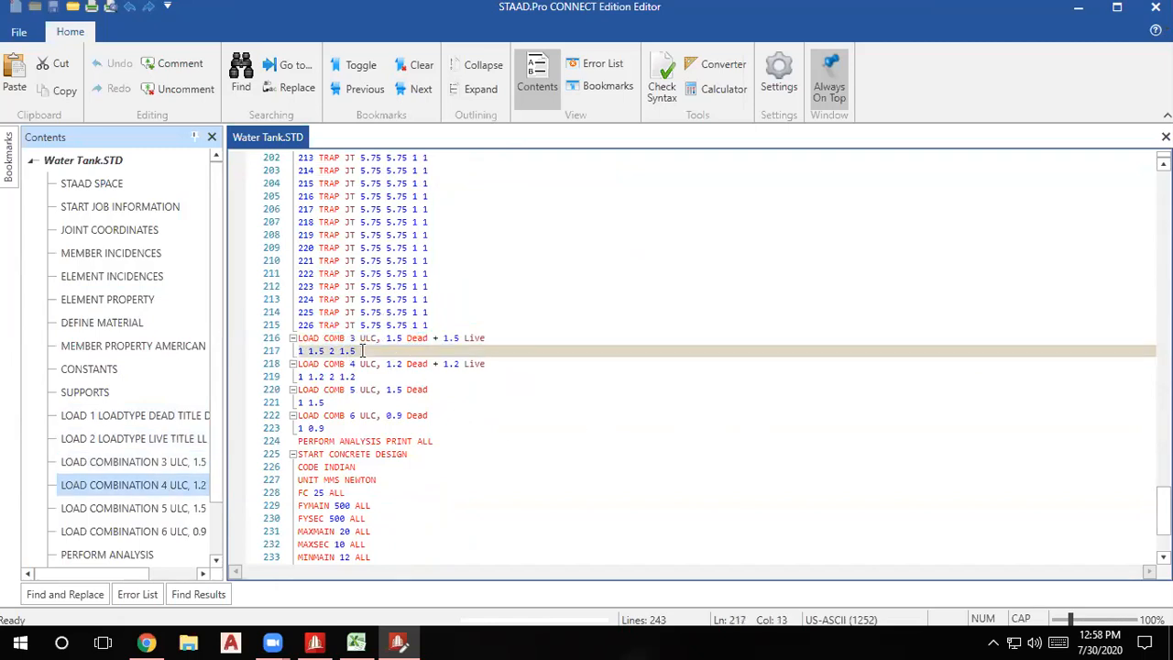
{"action": "scroll", "coordinate": [367, 393], "scroll_direction": "down", "scroll_amount": 4}
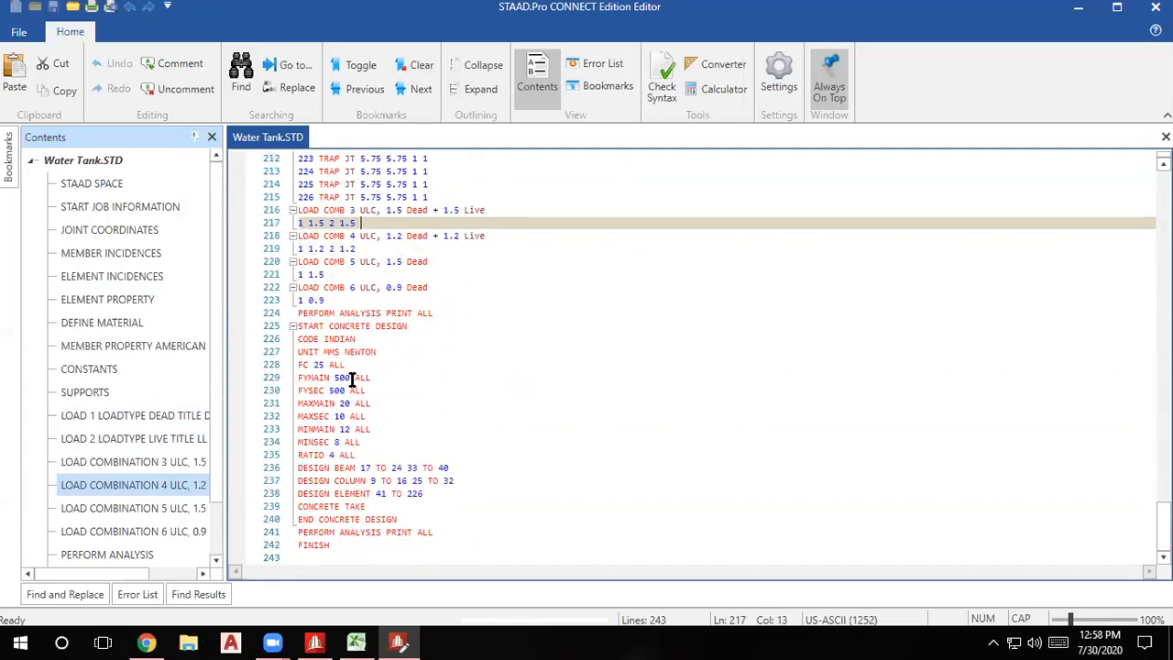
{"action": "left_click", "coordinate": [452, 469]}
{"action": "left_click", "coordinate": [456, 506]}
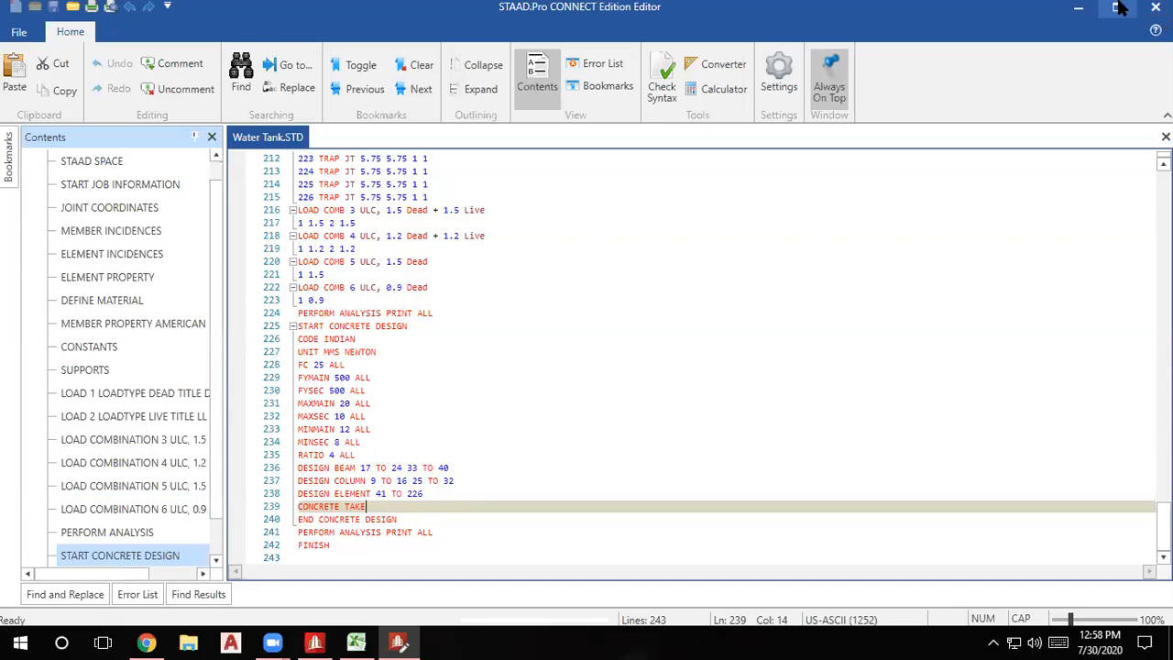
Switch back to the Water Tank model and look through the design codes offered for steel design.
{"action": "left_click", "coordinate": [1080, 8]}
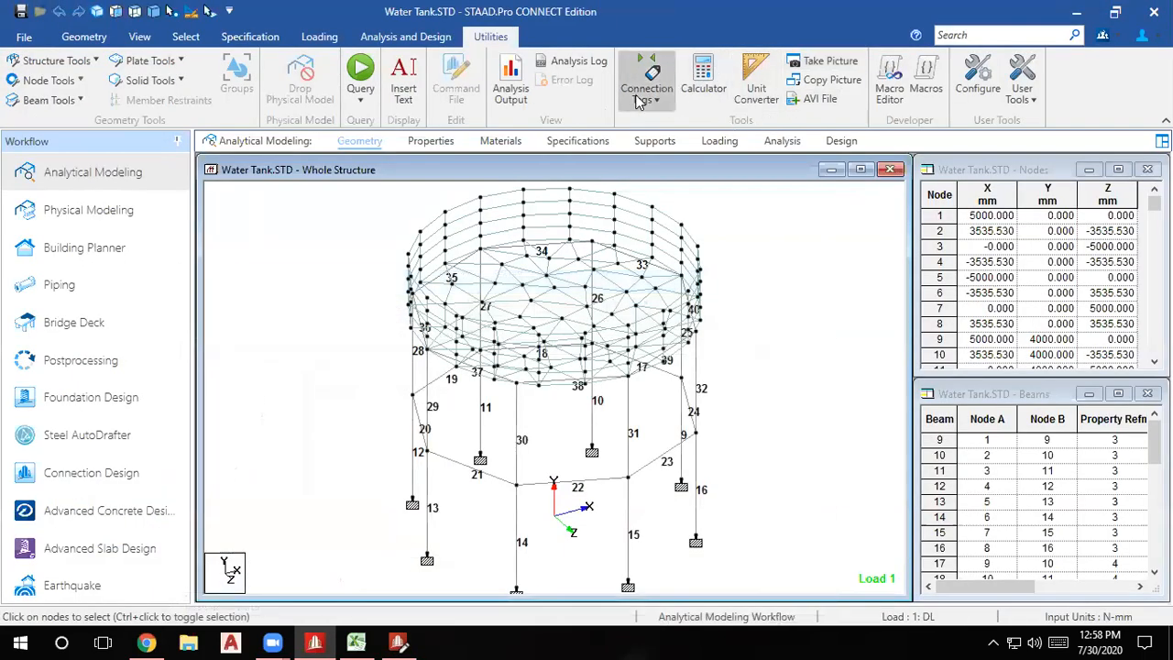
{"action": "left_click", "coordinate": [433, 37]}
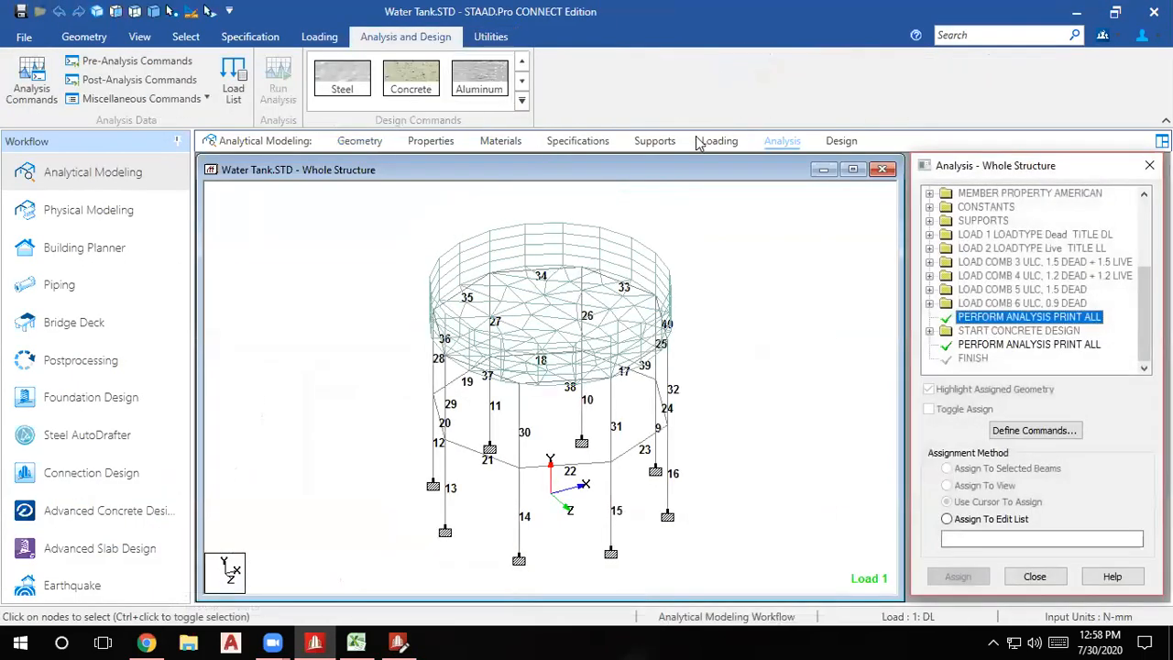
{"action": "left_click", "coordinate": [842, 141]}
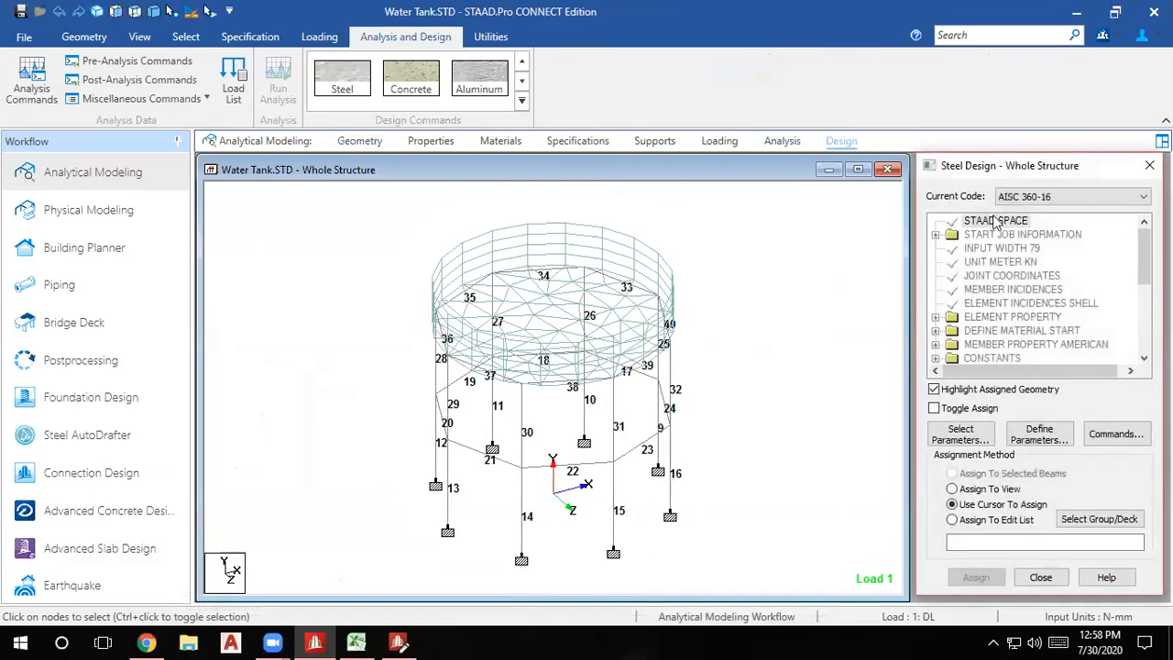
{"action": "left_click", "coordinate": [1036, 196]}
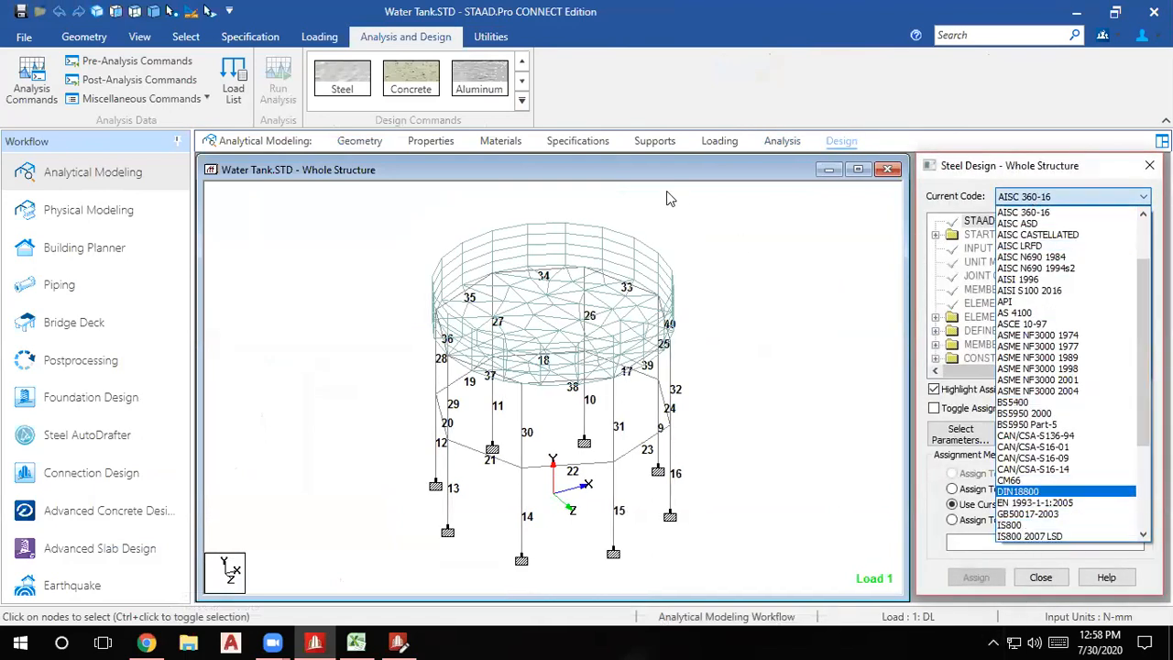
{"action": "left_click", "coordinate": [422, 60]}
{"action": "left_click", "coordinate": [1060, 198]}
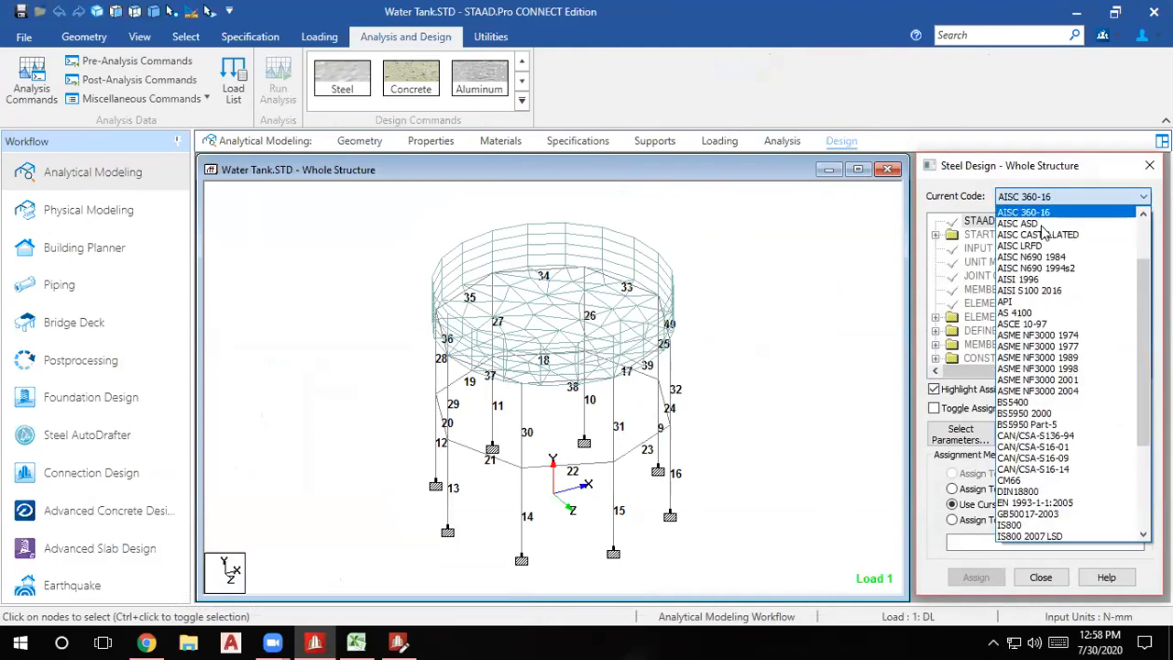
{"action": "left_click", "coordinate": [437, 94]}
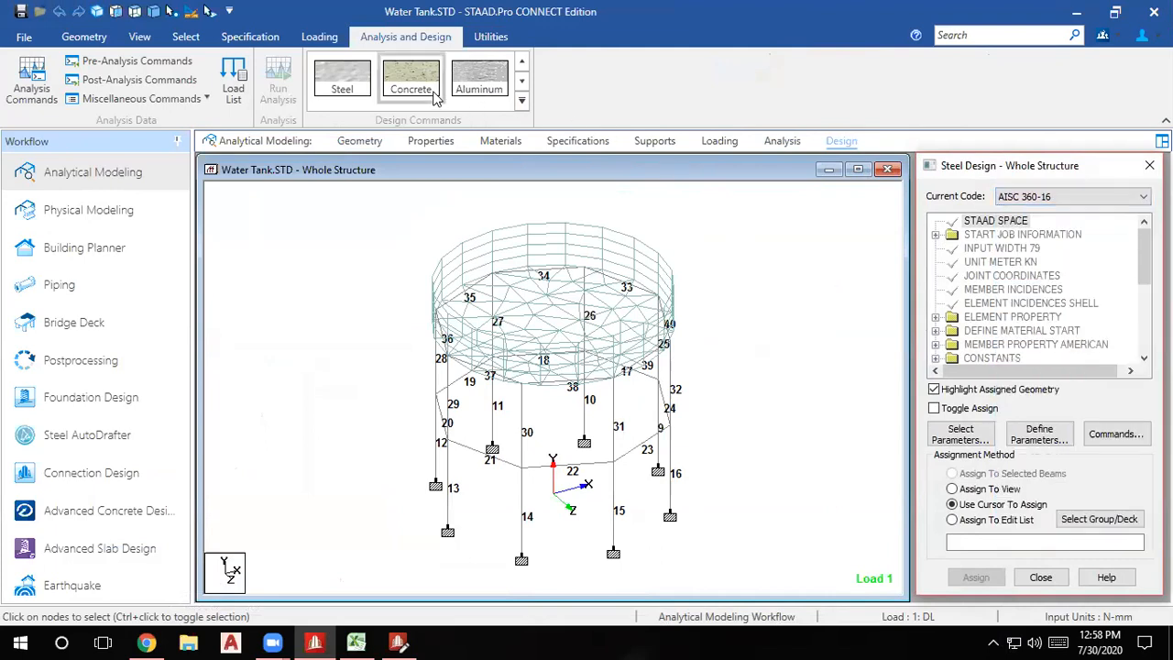
{"action": "left_click", "coordinate": [1019, 198]}
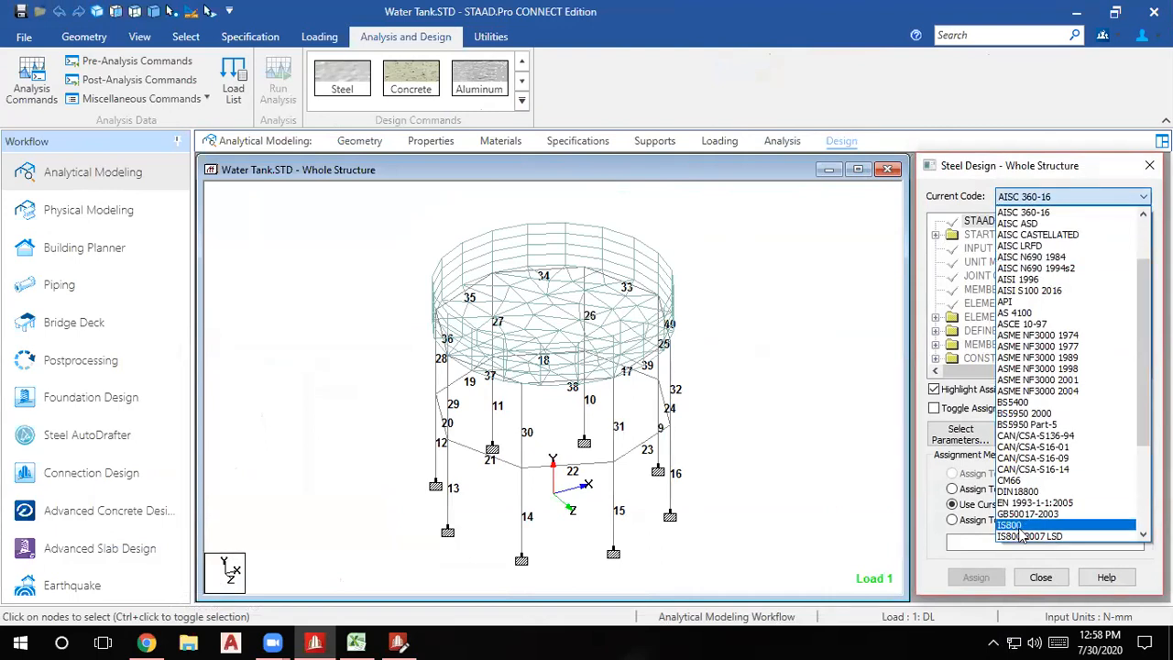
{"action": "left_click", "coordinate": [830, 408]}
{"action": "left_click", "coordinate": [831, 408]}
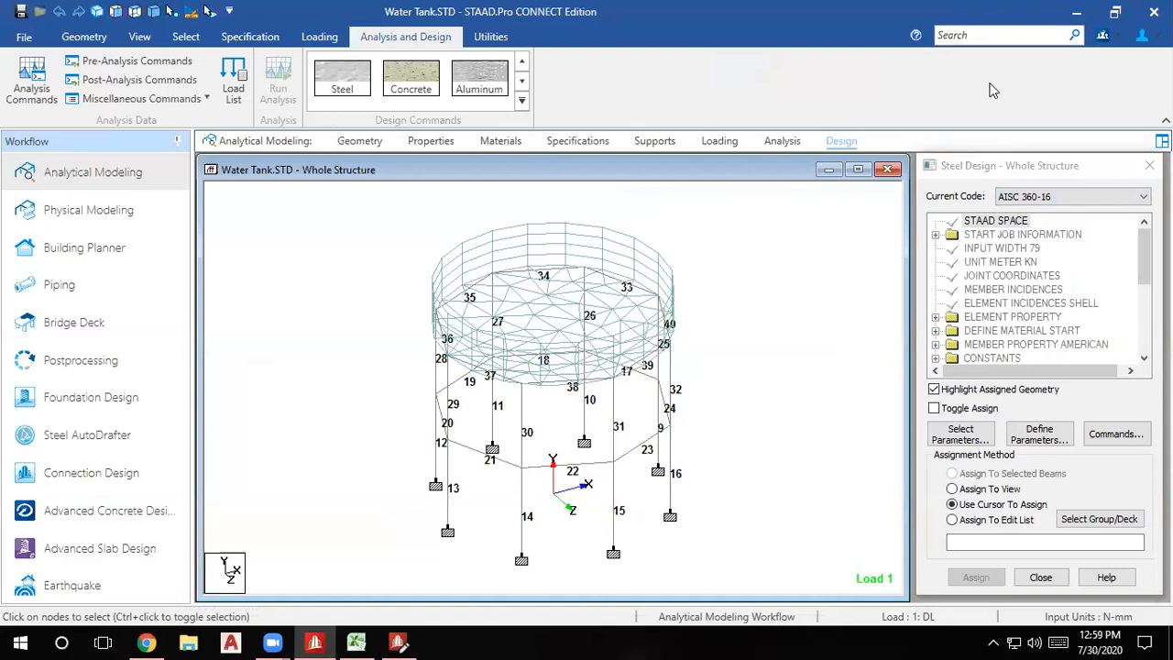
Show the concrete design settings for the water tank, and return to its command file in the editor.
{"action": "left_click", "coordinate": [808, 358]}
{"action": "left_click", "coordinate": [1144, 257]}
{"action": "left_click_drag", "start_coordinate": [1144, 258], "coordinate": [1143, 287]}
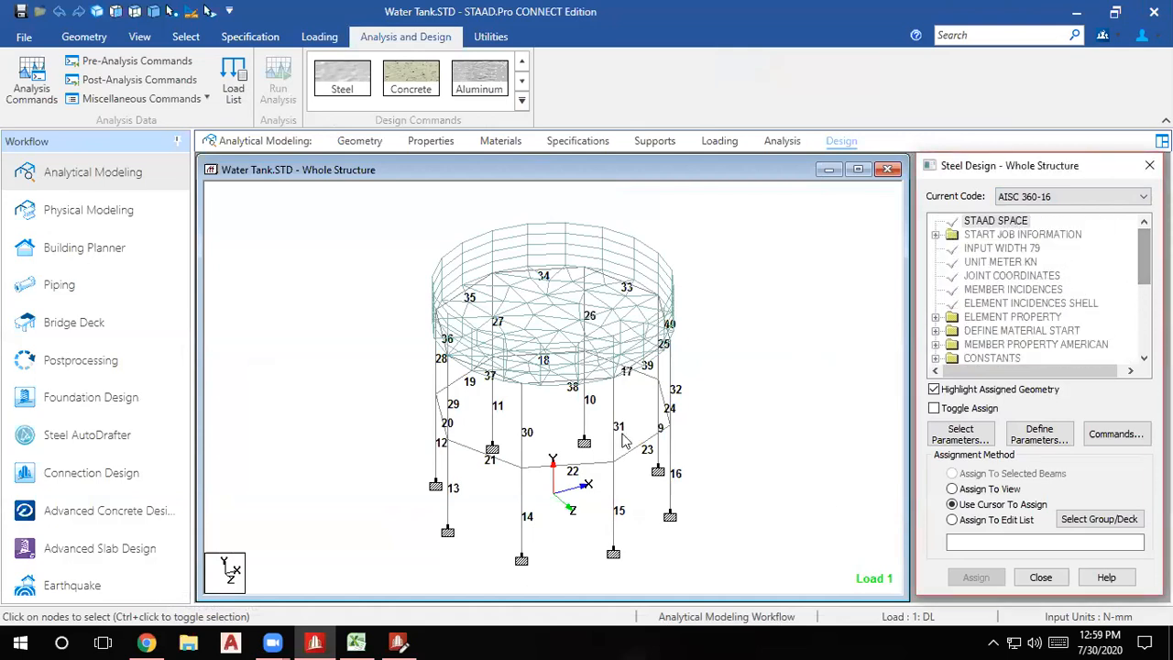
{"action": "left_click", "coordinate": [739, 386]}
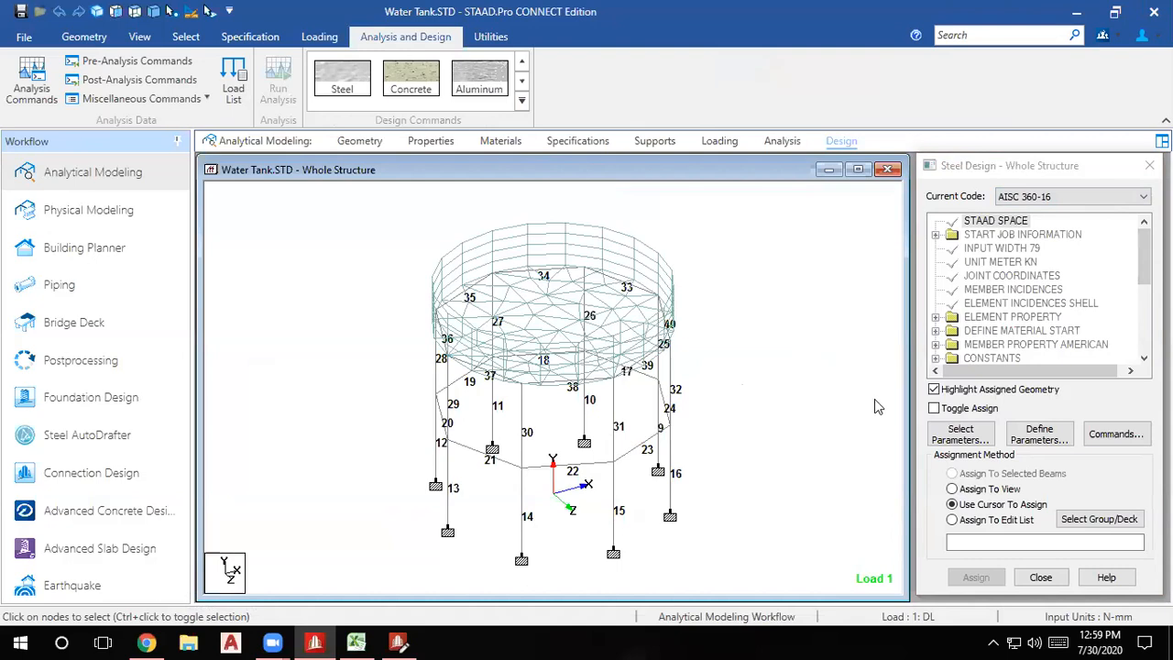
{"action": "left_click", "coordinate": [425, 81]}
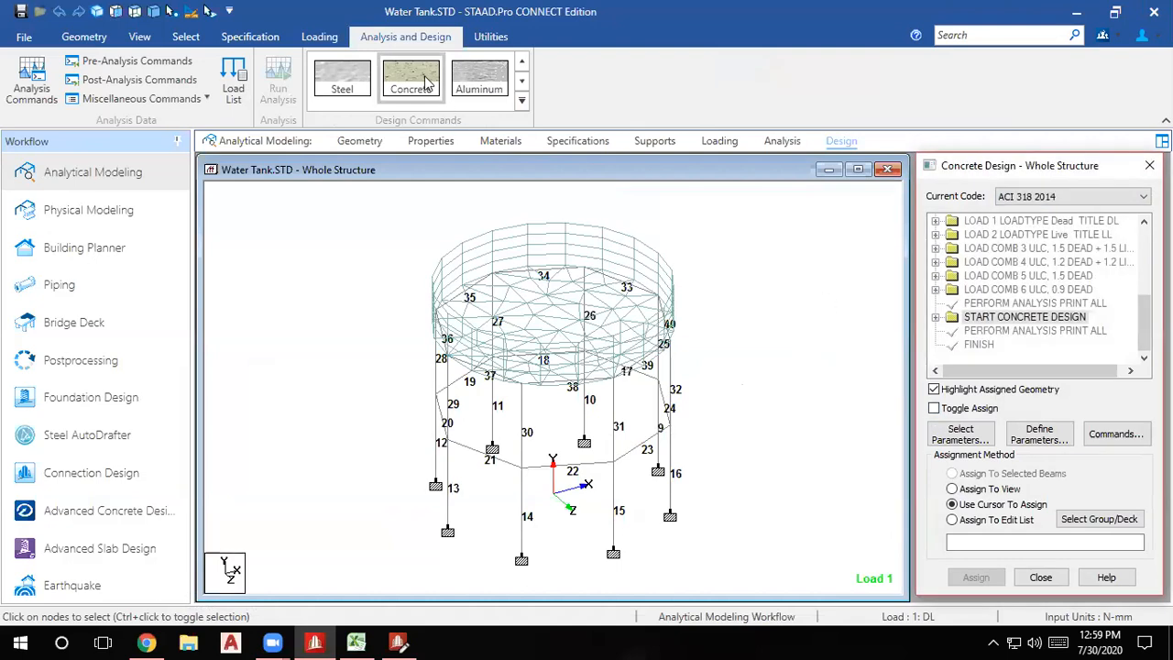
{"action": "left_click", "coordinate": [398, 641]}
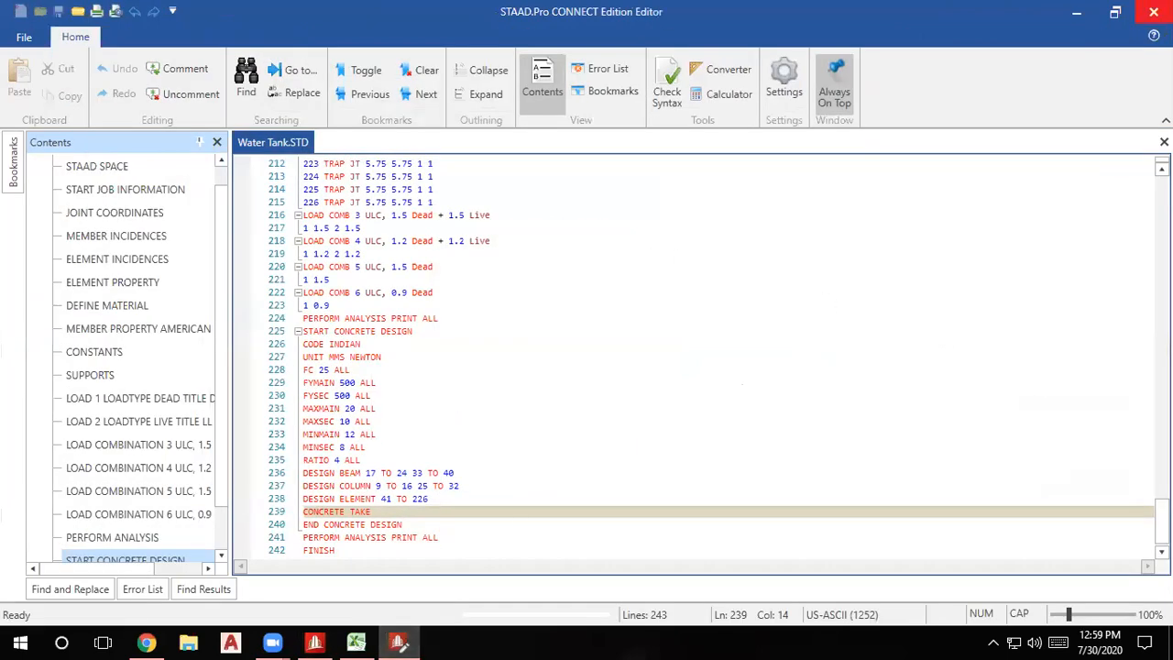
Close the command file editor, set the concrete design code to IS456 and highlight the elements assigned the FYMAIN 500 parameter.
{"action": "left_click", "coordinate": [1154, 11]}
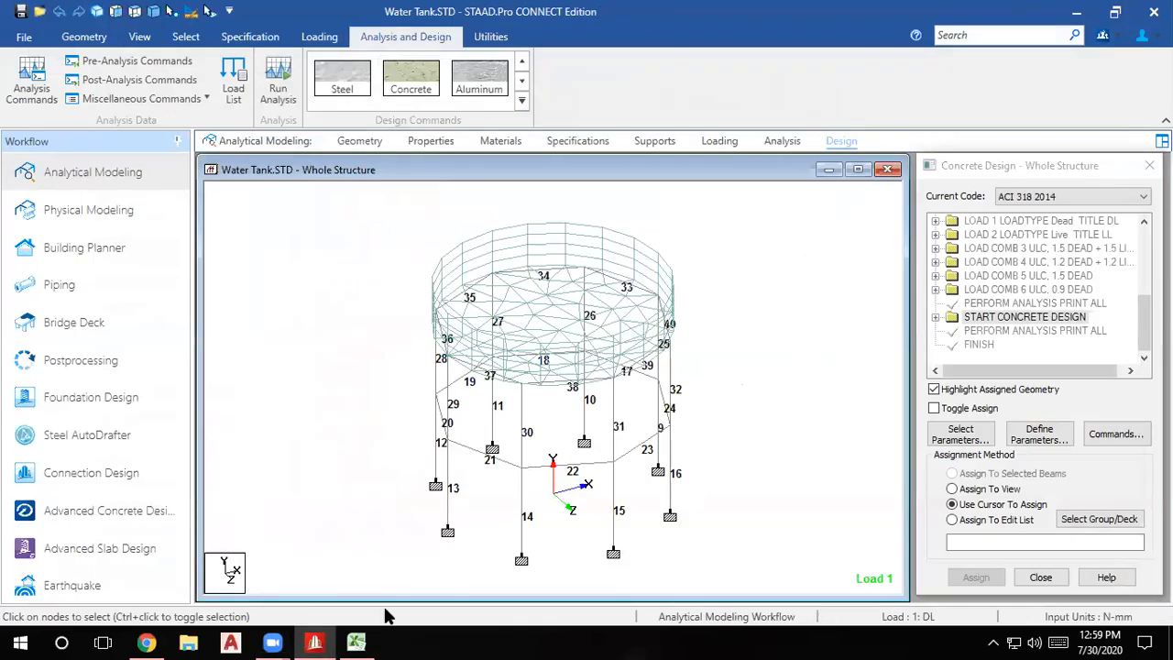
{"action": "left_click", "coordinate": [410, 78]}
{"action": "left_click", "coordinate": [1031, 199]}
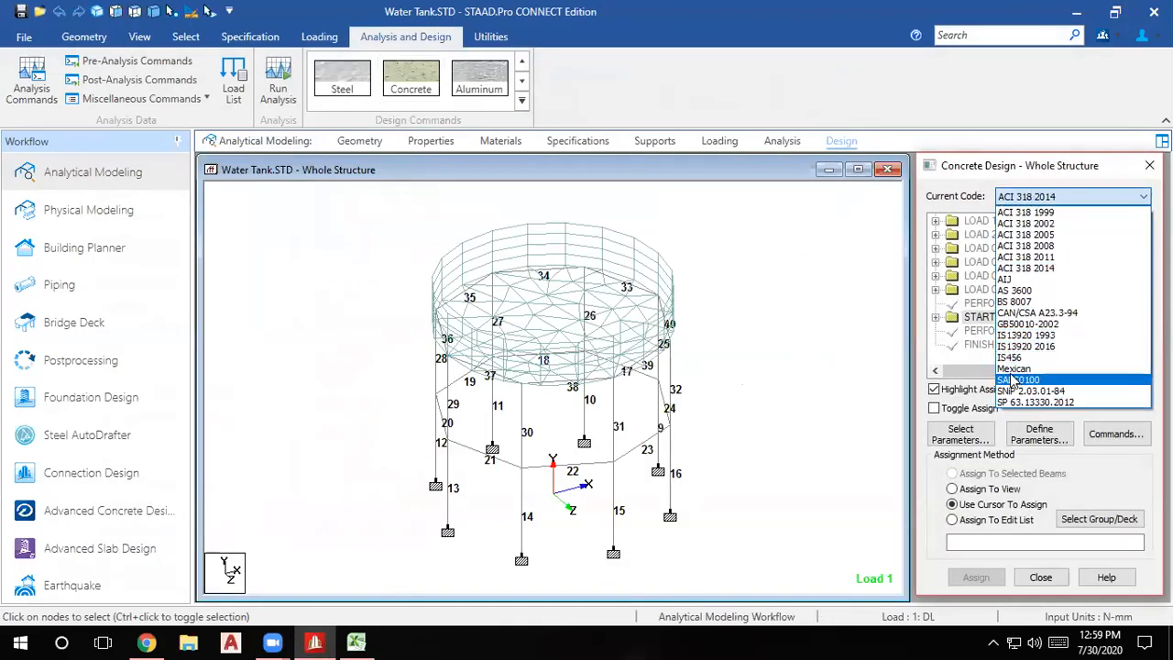
{"action": "left_click", "coordinate": [1008, 357]}
{"action": "left_click", "coordinate": [936, 317]}
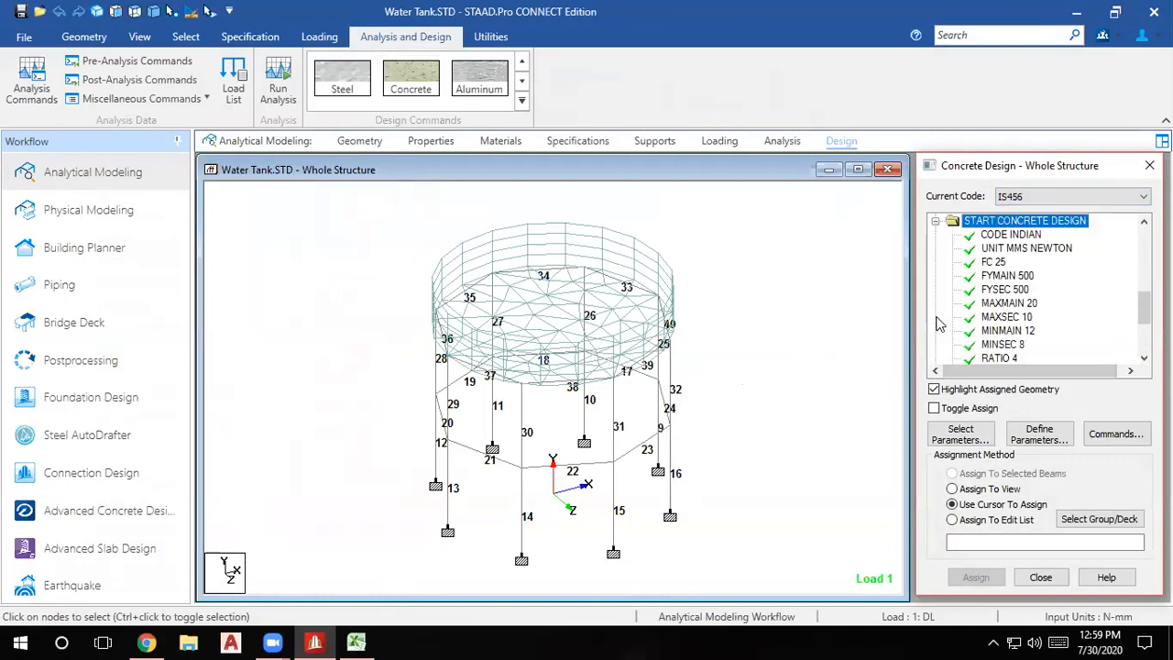
{"action": "left_click", "coordinate": [1013, 276]}
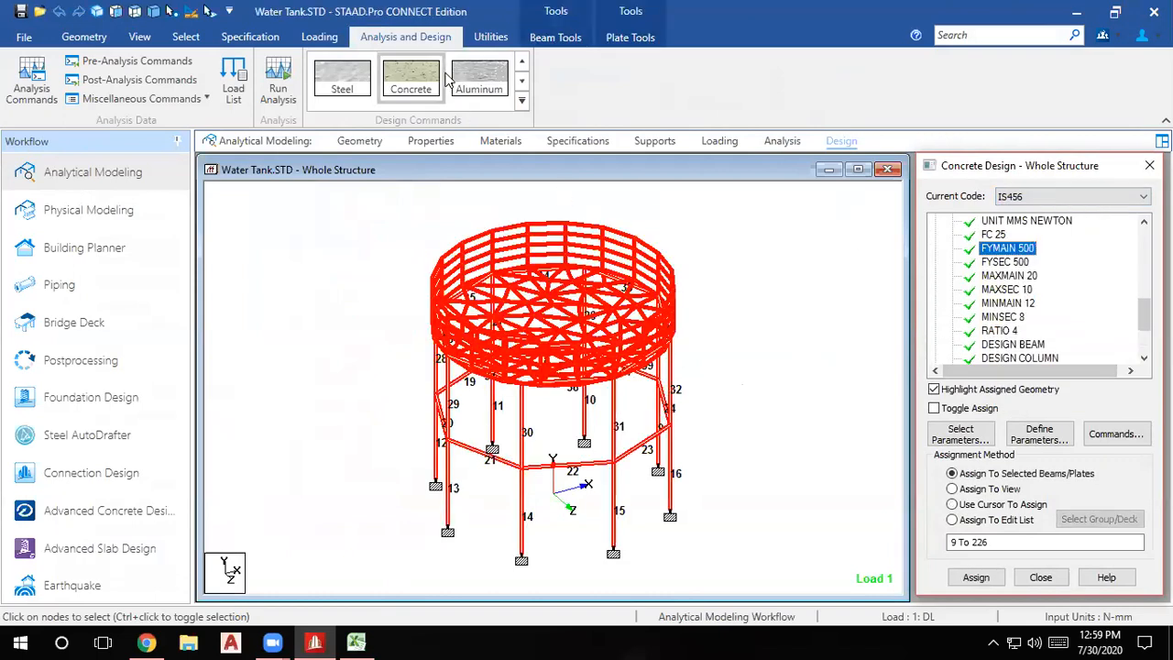
Reopen the Water Tank command file in the editor and look through it, ending at the STAAD SPACE header.
{"action": "left_click", "coordinate": [491, 36]}
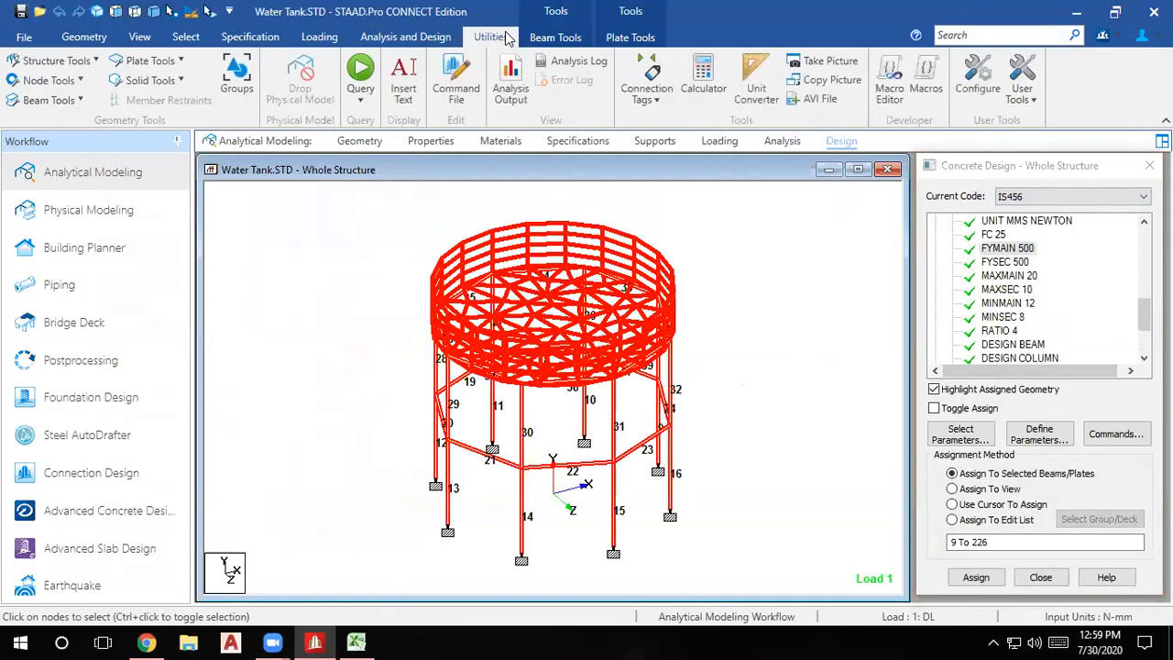
{"action": "left_click", "coordinate": [503, 90]}
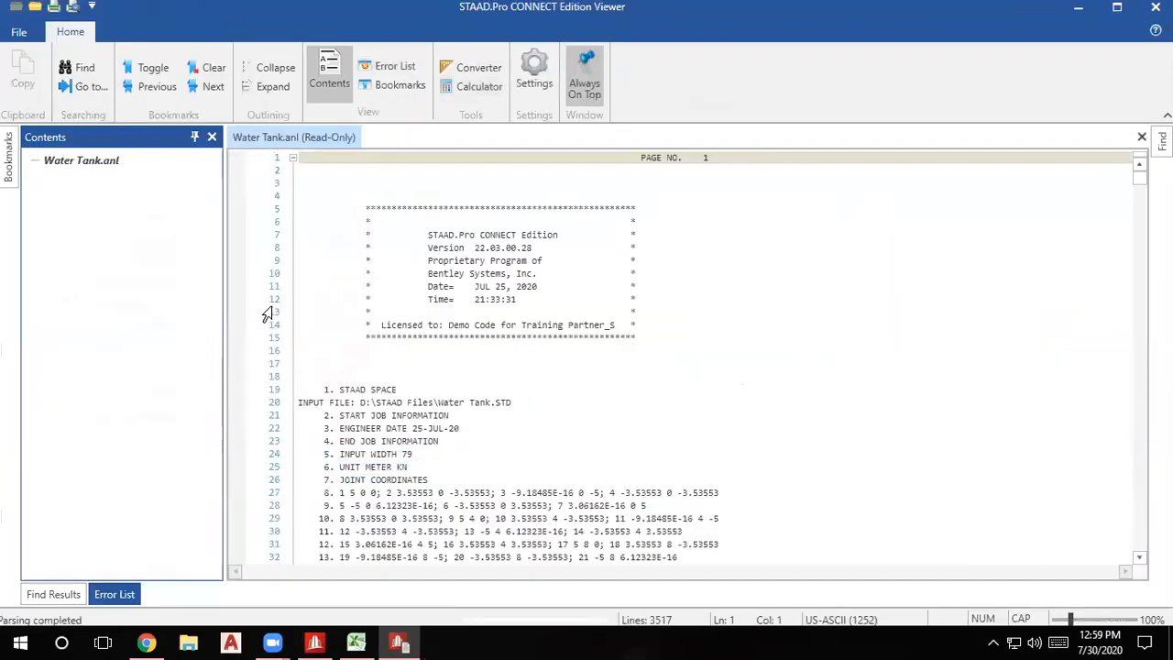
{"action": "left_click", "coordinate": [1156, 7]}
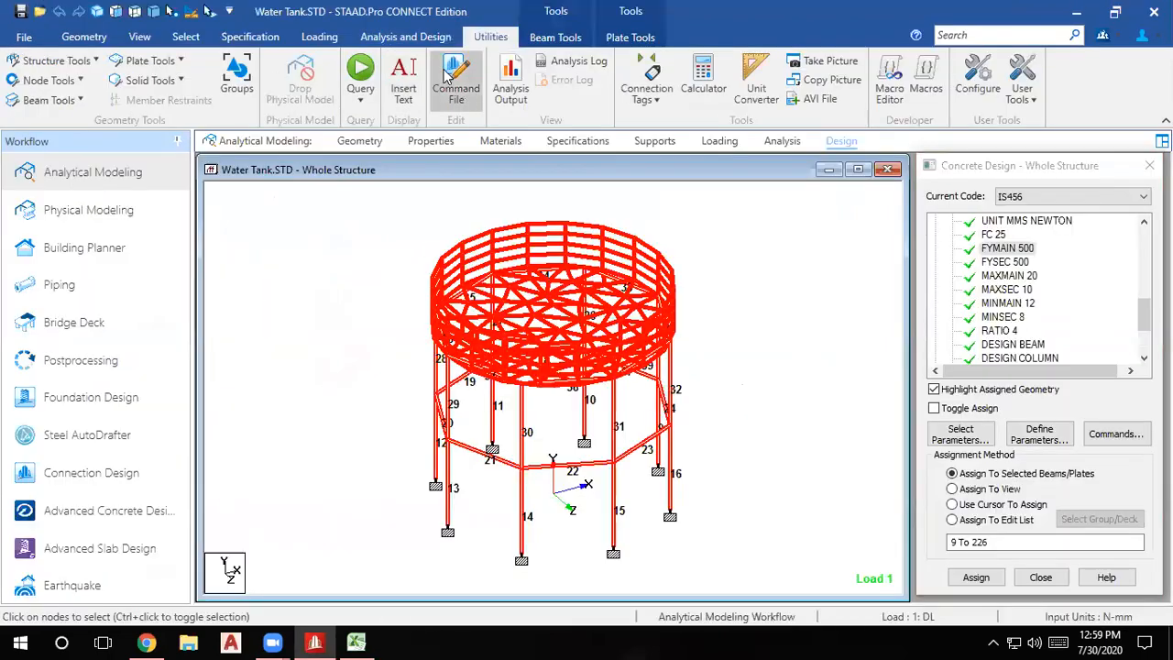
{"action": "left_click", "coordinate": [449, 101]}
{"action": "scroll", "coordinate": [477, 382], "scroll_direction": "down", "scroll_amount": 20}
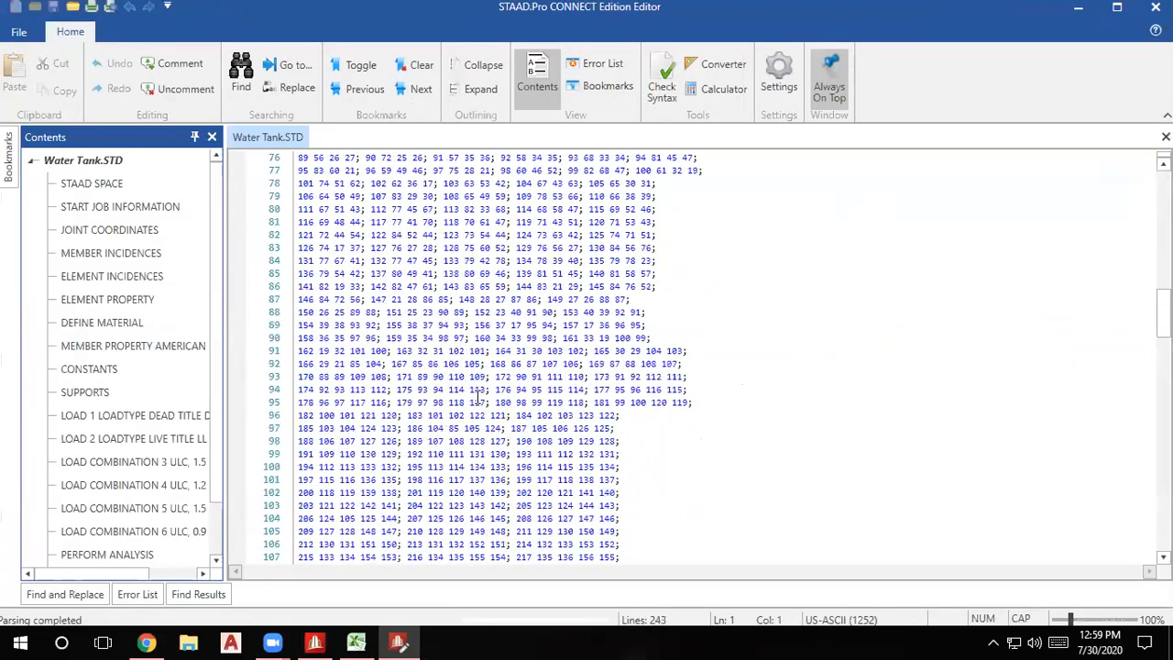
{"action": "scroll", "coordinate": [448, 440], "scroll_direction": "down", "scroll_amount": 20}
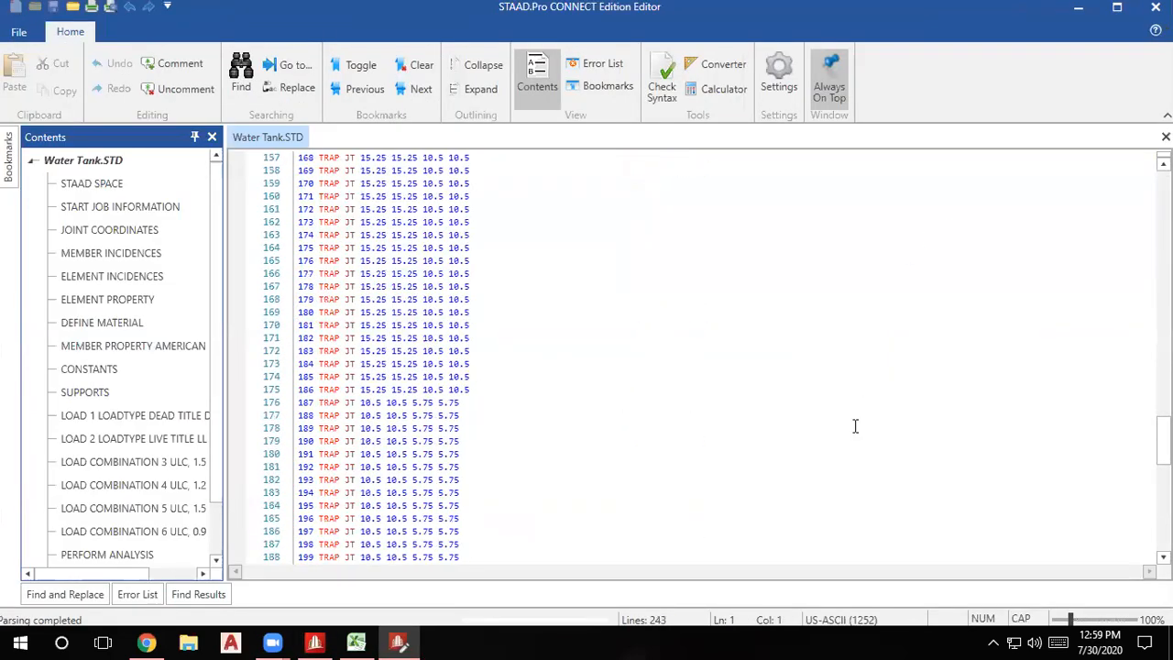
{"action": "left_click_drag", "start_coordinate": [1162, 495], "coordinate": [1163, 188]}
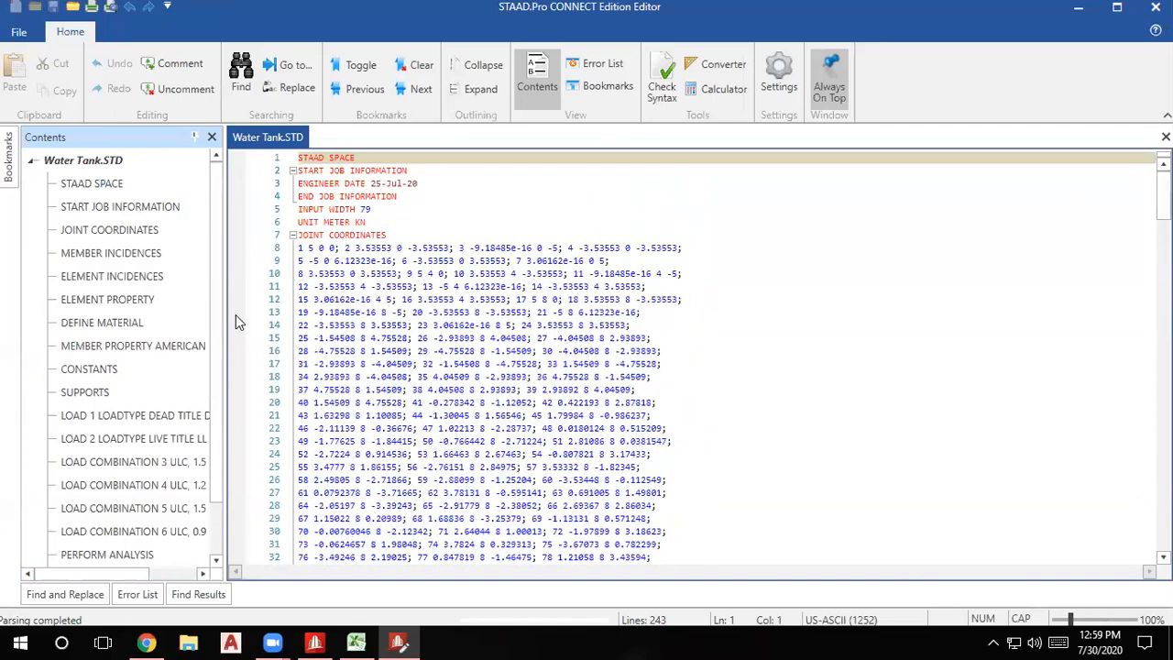
Turn the JOINT COORDINATES line into a comment by putting five asterisks in front of it.
{"action": "left_click", "coordinate": [301, 236]}
{"action": "type", "text": "8"}
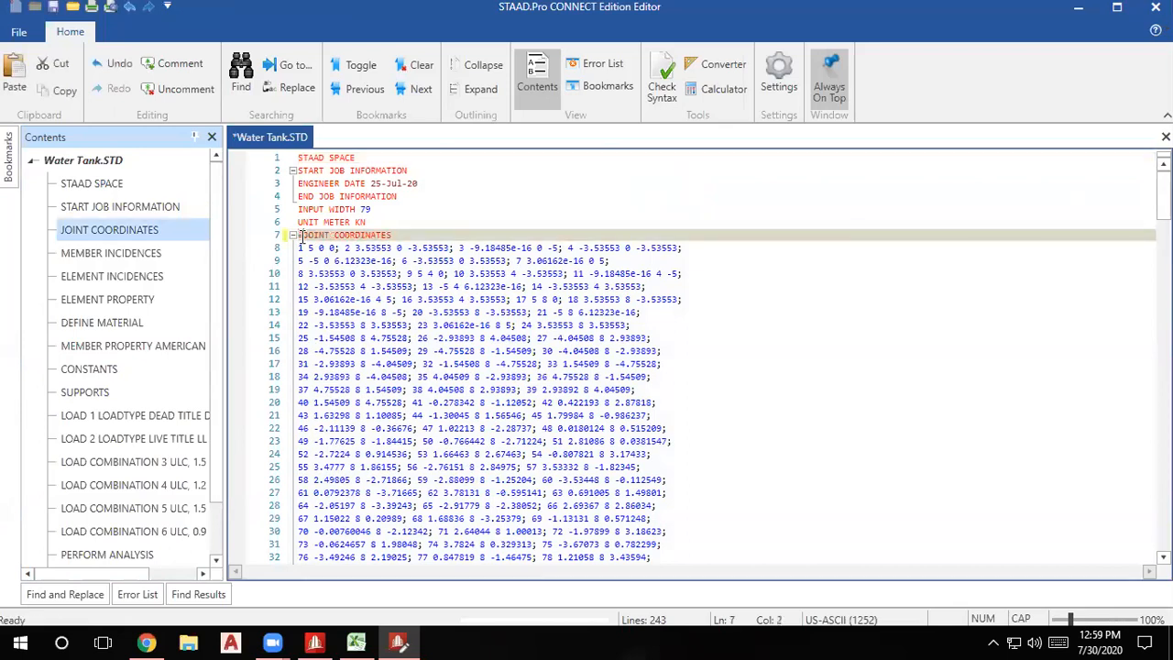
{"action": "key", "text": "BackSpace"}
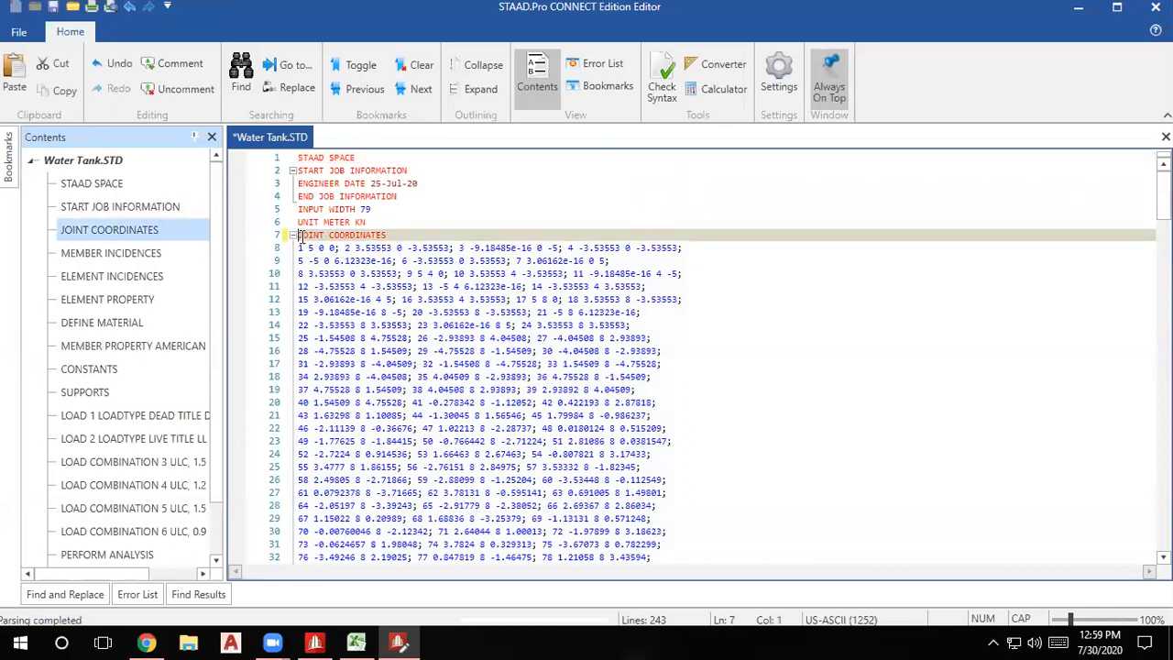
{"action": "type", "text": "8888"}
{"action": "key", "text": "BackSpace"}
{"action": "key", "text": "BackSpace"}
{"action": "key", "text": "BackSpace"}
{"action": "key", "text": "BackSpace"}
{"action": "type", "text": "*****"}
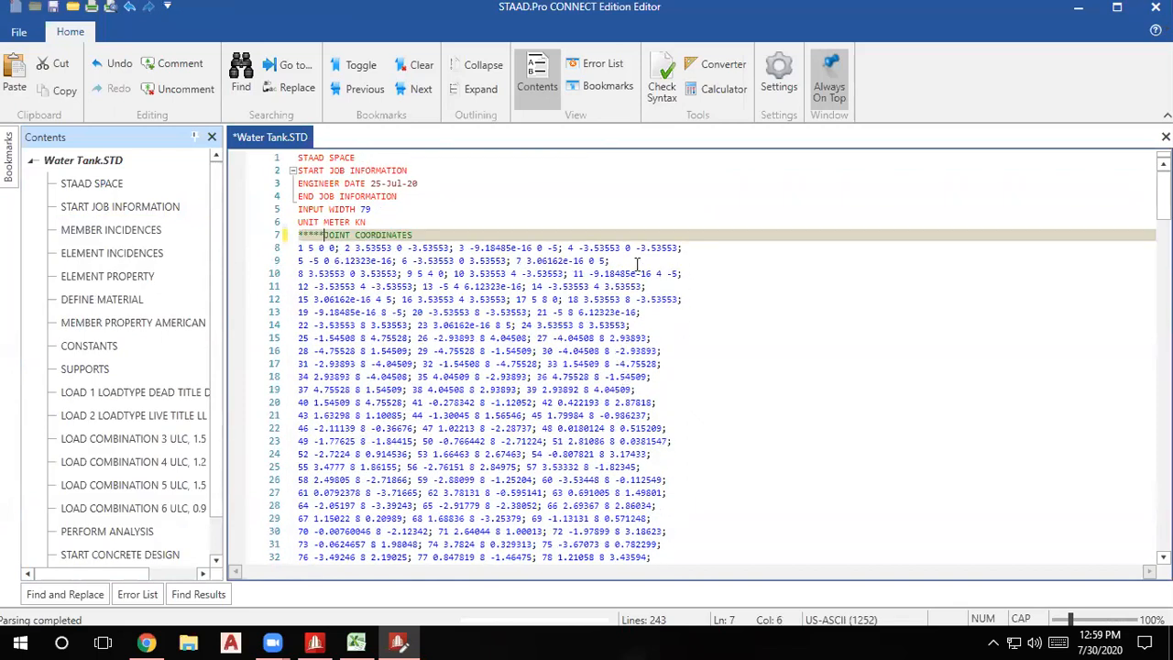
Try adding asterisks after the joint coordinates on line 9 and delete them again.
{"action": "left_click", "coordinate": [646, 263]}
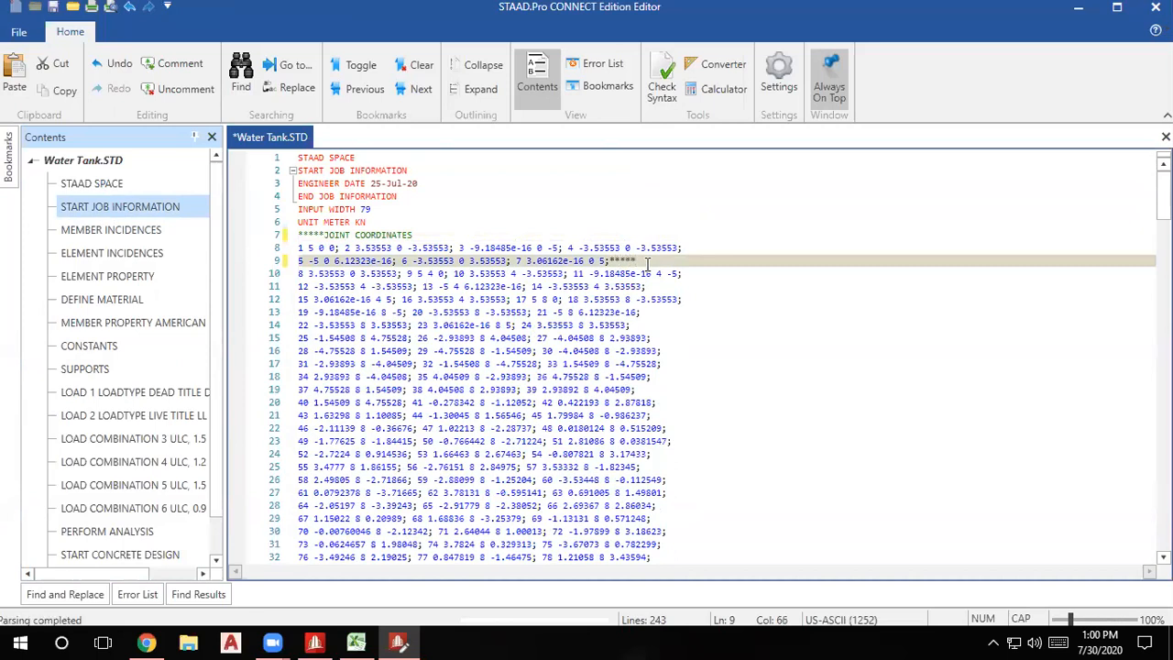
{"action": "key", "text": "BackSpace"}
{"action": "key", "text": "BackSpace"}
Try adding asterisks after the last joint coordinates line, just above MEMBER INCIDENCES, and remove them.
{"action": "scroll", "coordinate": [645, 263], "scroll_direction": "down", "scroll_amount": 13}
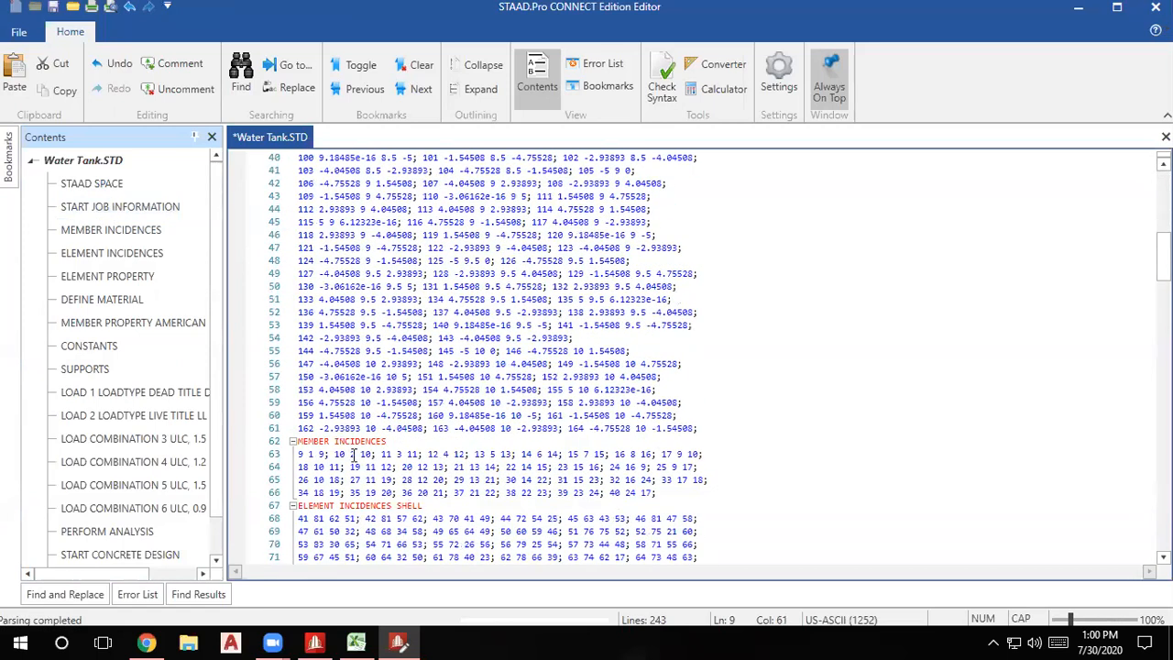
{"action": "left_click", "coordinate": [717, 431]}
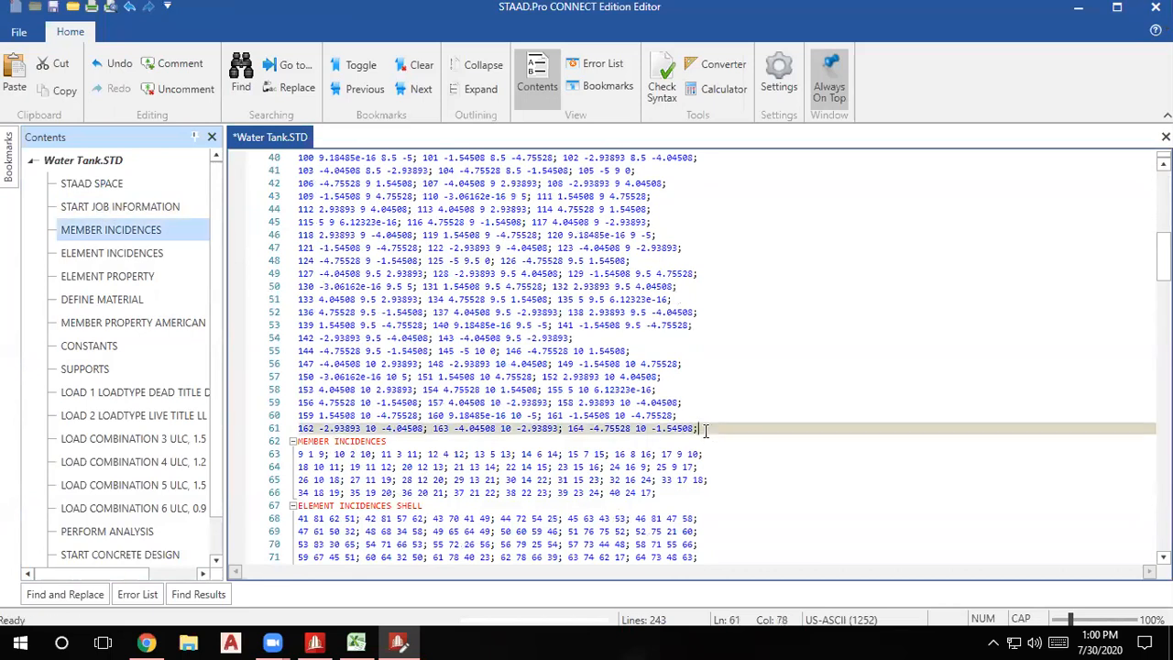
{"action": "type", "text": "******"}
{"action": "key", "text": "BackSpace"}
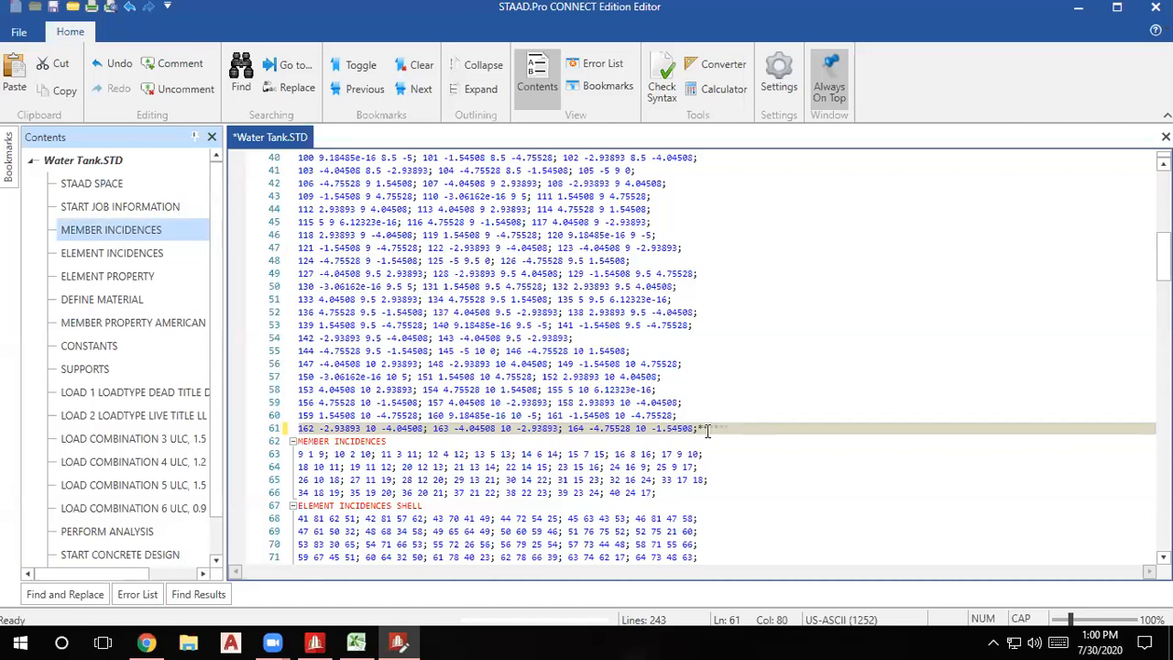
{"action": "left_click", "coordinate": [748, 429]}
{"action": "key", "text": "BackSpace"}
{"action": "key", "text": "BackSpace"}
{"action": "key", "text": "BackSpace"}
{"action": "key", "text": "BackSpace"}
Insert a comment line of nine asterisks between the final PERFORM ANALYSIS PRINT ALL and FINISH.
{"action": "scroll", "coordinate": [725, 474], "scroll_direction": "down", "scroll_amount": 20}
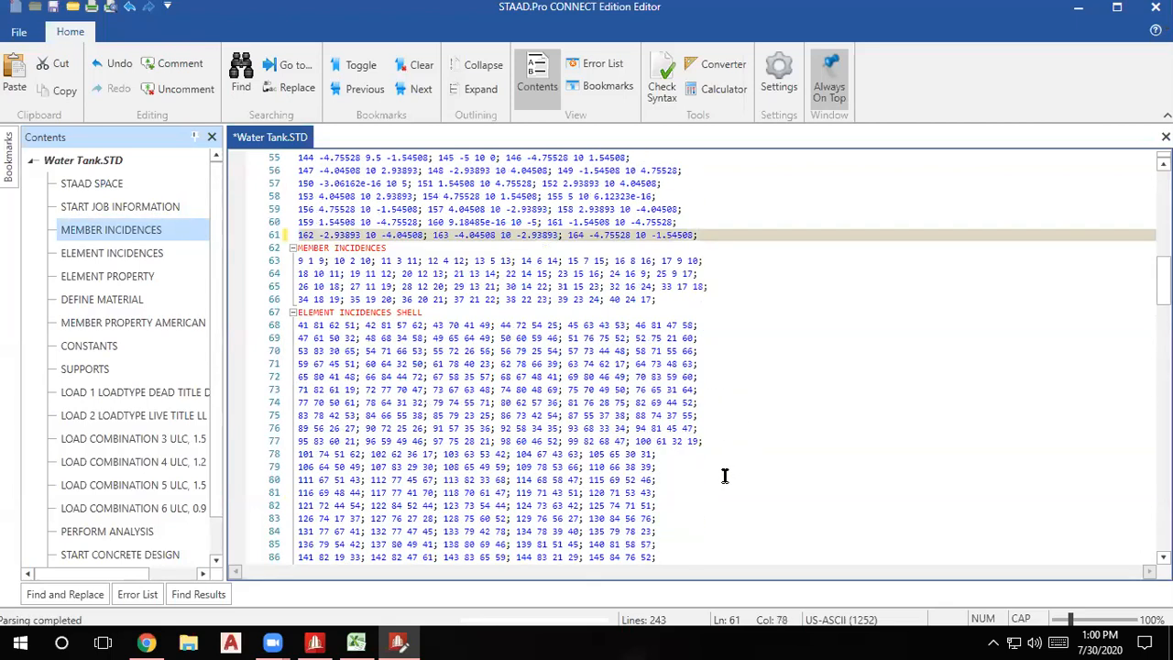
{"action": "scroll", "coordinate": [627, 499], "scroll_direction": "down", "scroll_amount": 20}
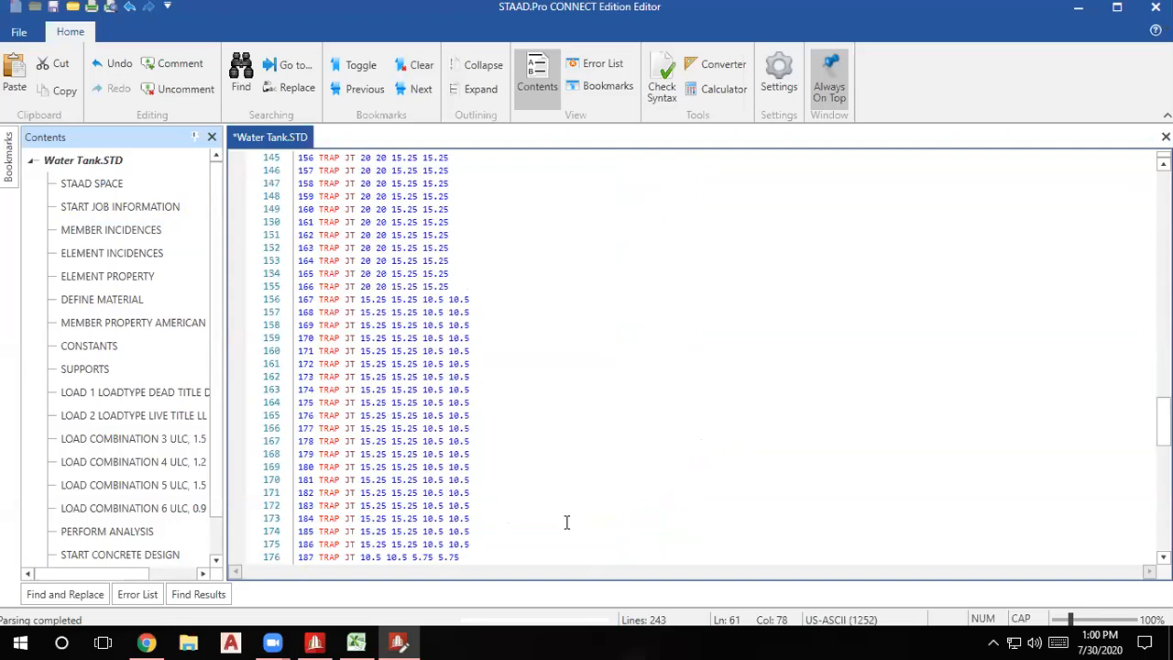
{"action": "scroll", "coordinate": [696, 358], "scroll_direction": "down", "scroll_amount": 16}
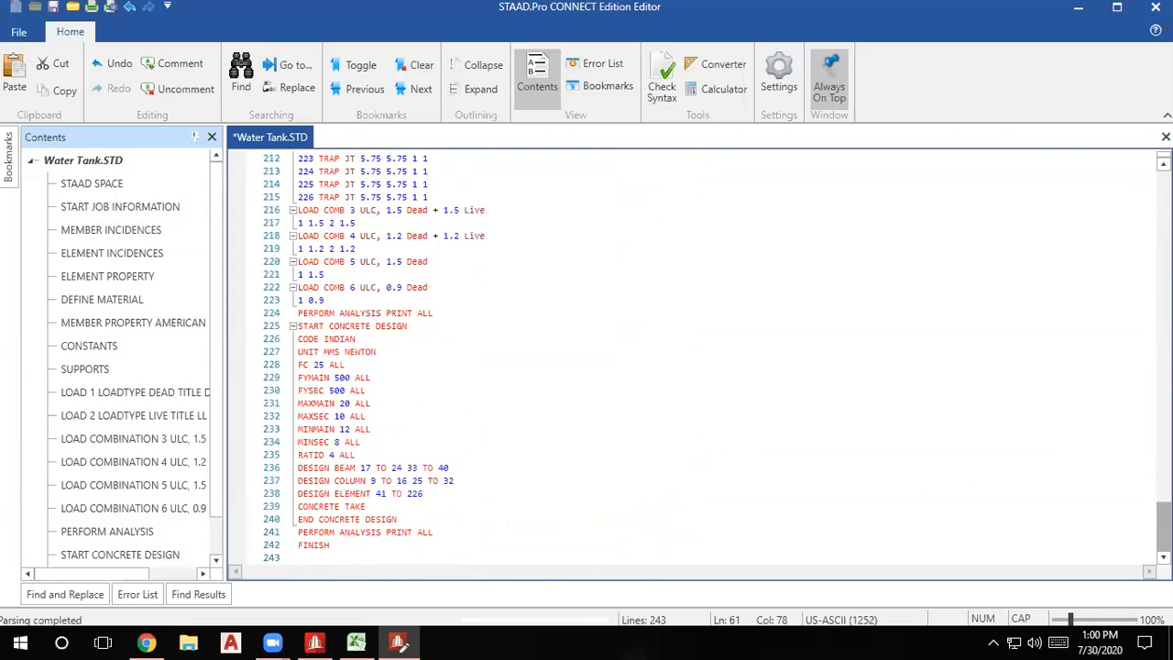
{"action": "left_click", "coordinate": [450, 529]}
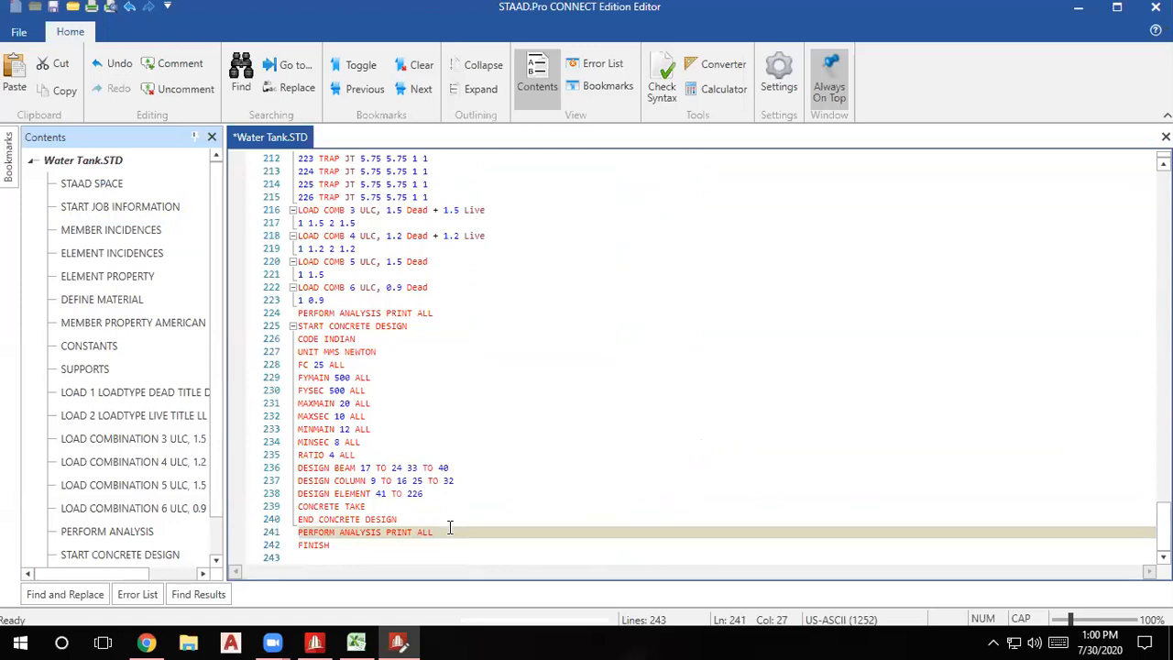
{"action": "key", "text": "Return"}
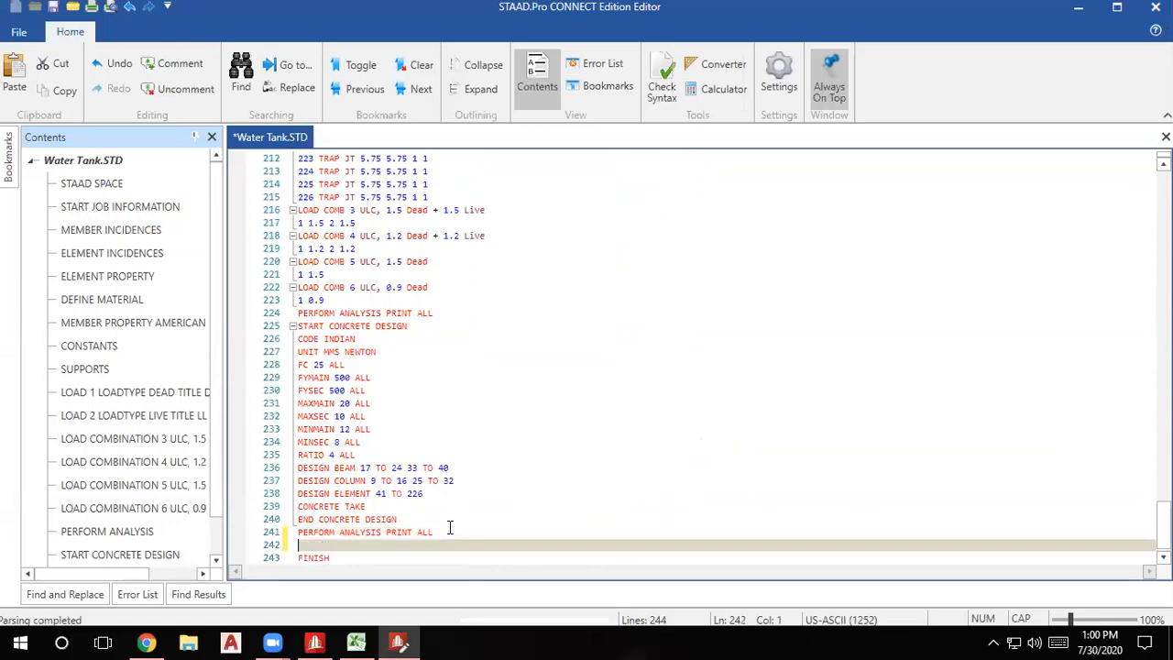
{"action": "type", "text": "*********"}
{"action": "key", "text": "Down"}
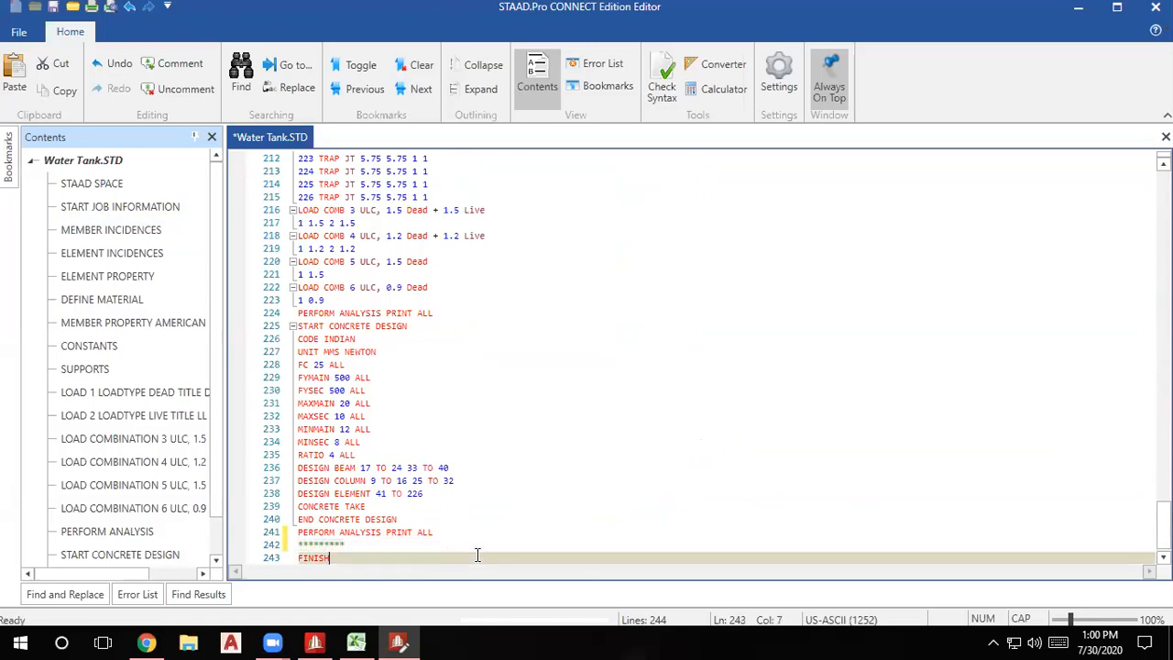
Close the command file editor and discard the changes made to Water Tank.STD.
{"action": "left_click", "coordinate": [568, 476]}
{"action": "scroll", "coordinate": [563, 332], "scroll_direction": "up", "scroll_amount": 20}
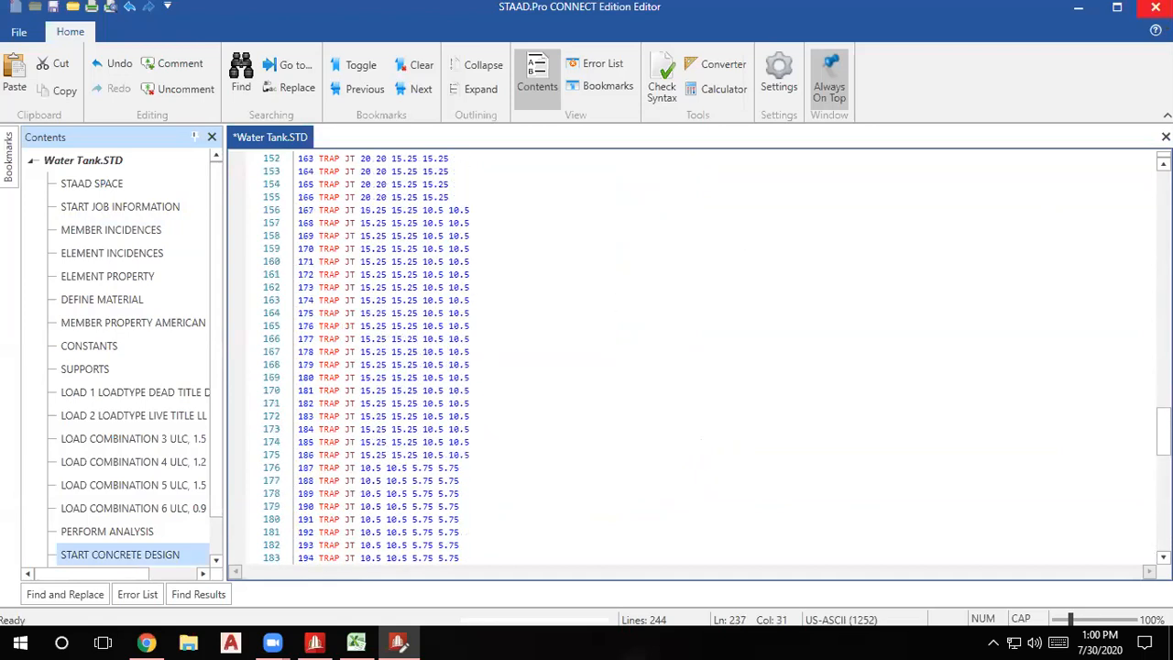
{"action": "left_click", "coordinate": [1156, 6]}
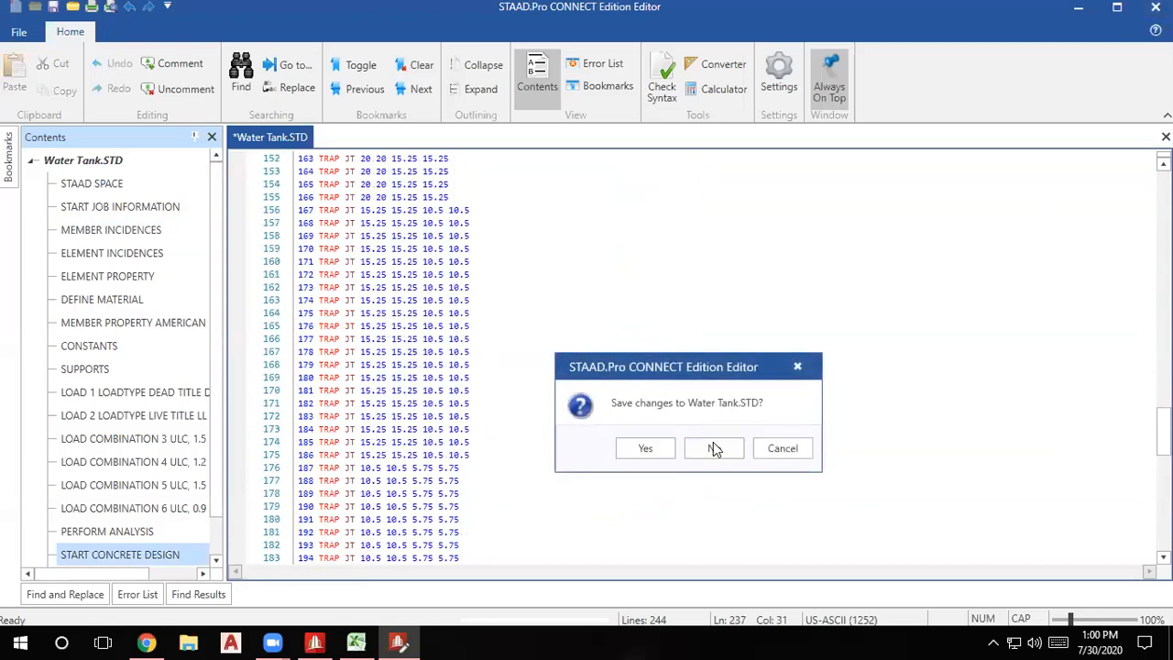
{"action": "left_click", "coordinate": [783, 448]}
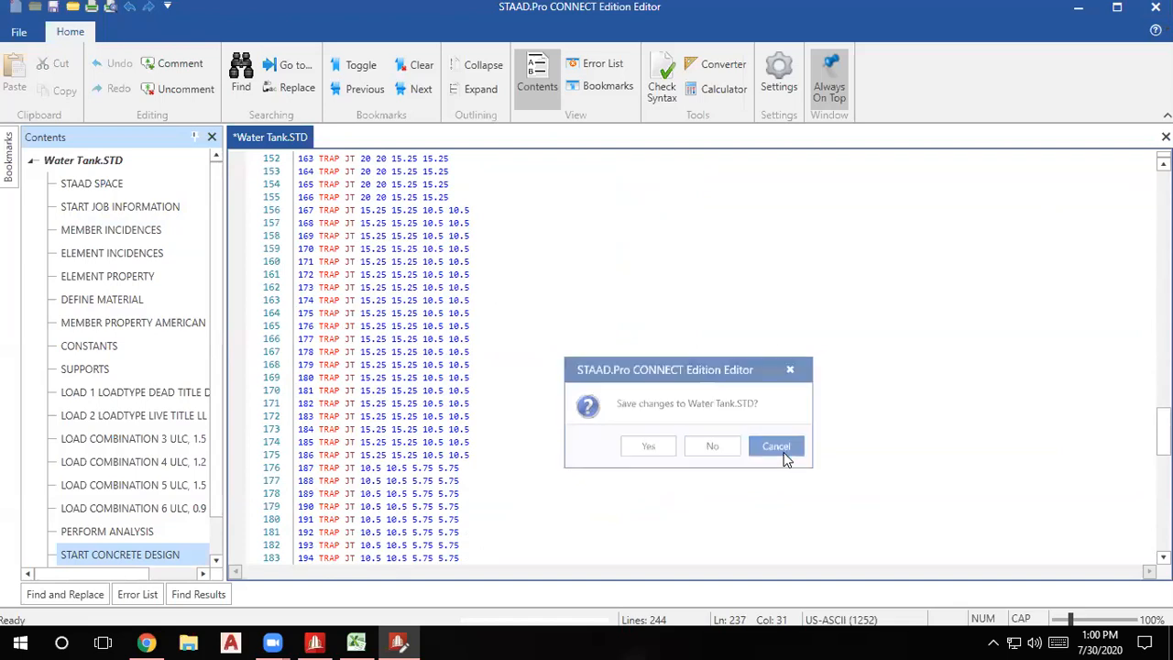
{"action": "left_click", "coordinate": [1153, 6]}
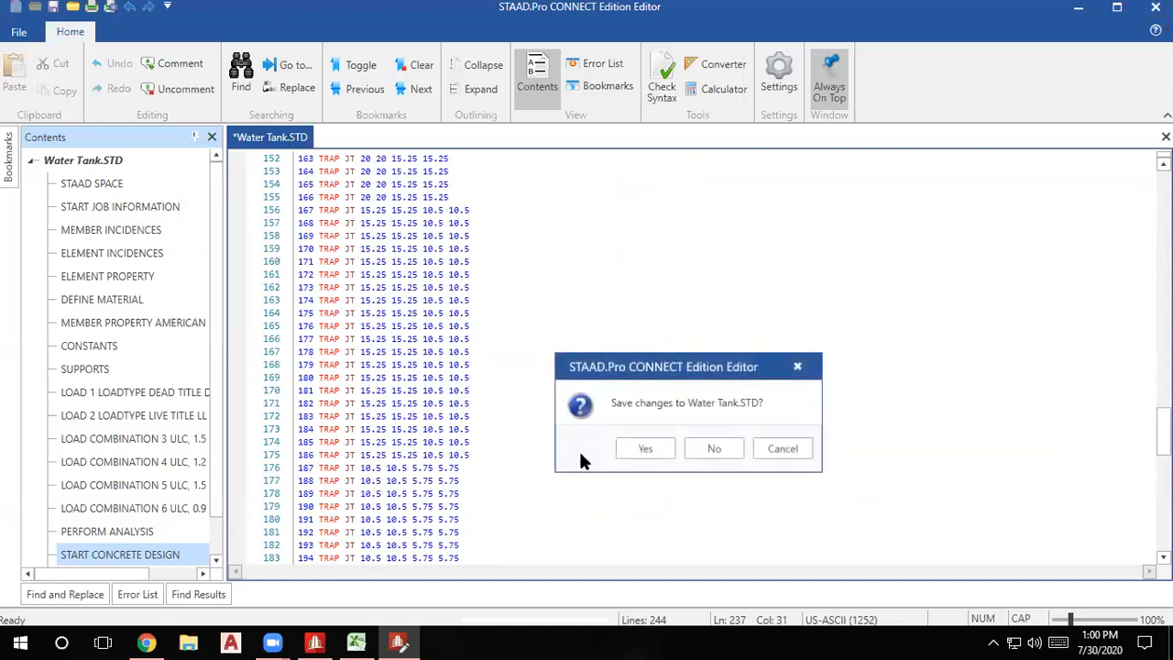
{"action": "left_click", "coordinate": [715, 449]}
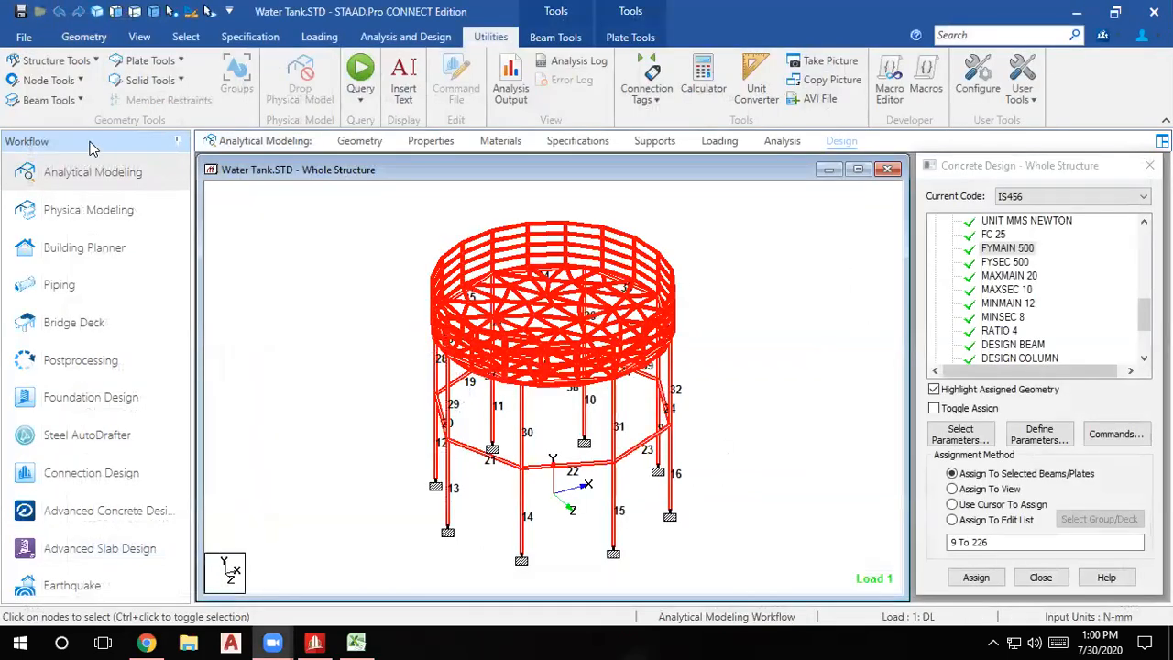
Open the recent model Structure1.STD without assigning a project, and decline showing the Assign dialog next time.
{"action": "left_click", "coordinate": [25, 36]}
{"action": "left_click", "coordinate": [29, 130]}
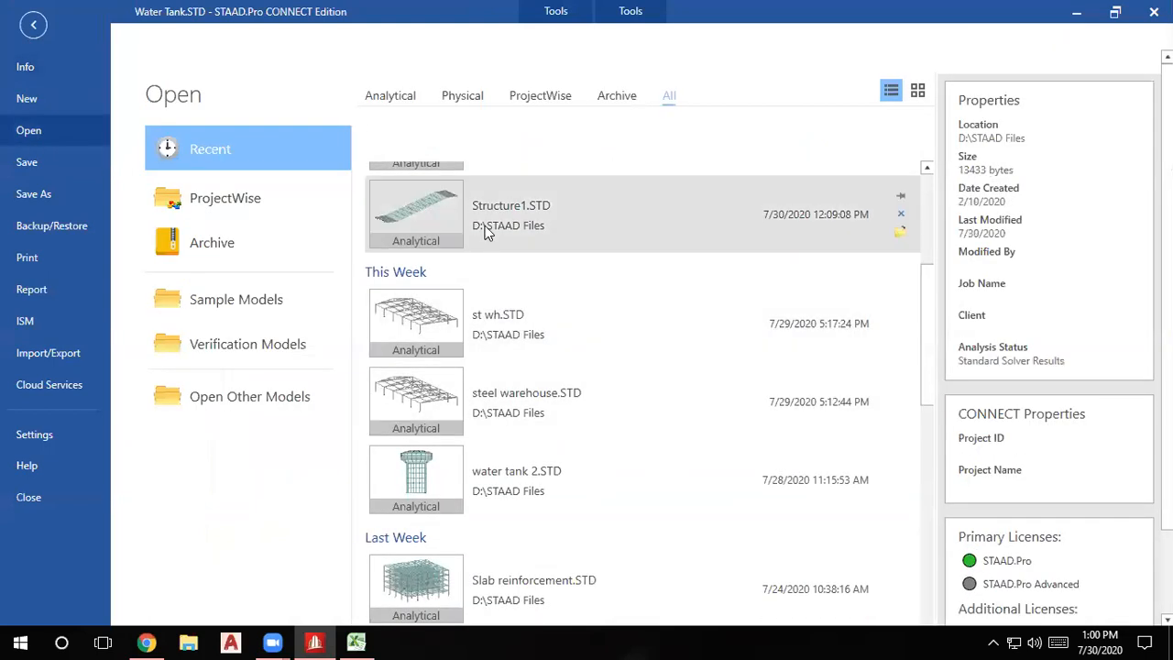
{"action": "left_click", "coordinate": [502, 240]}
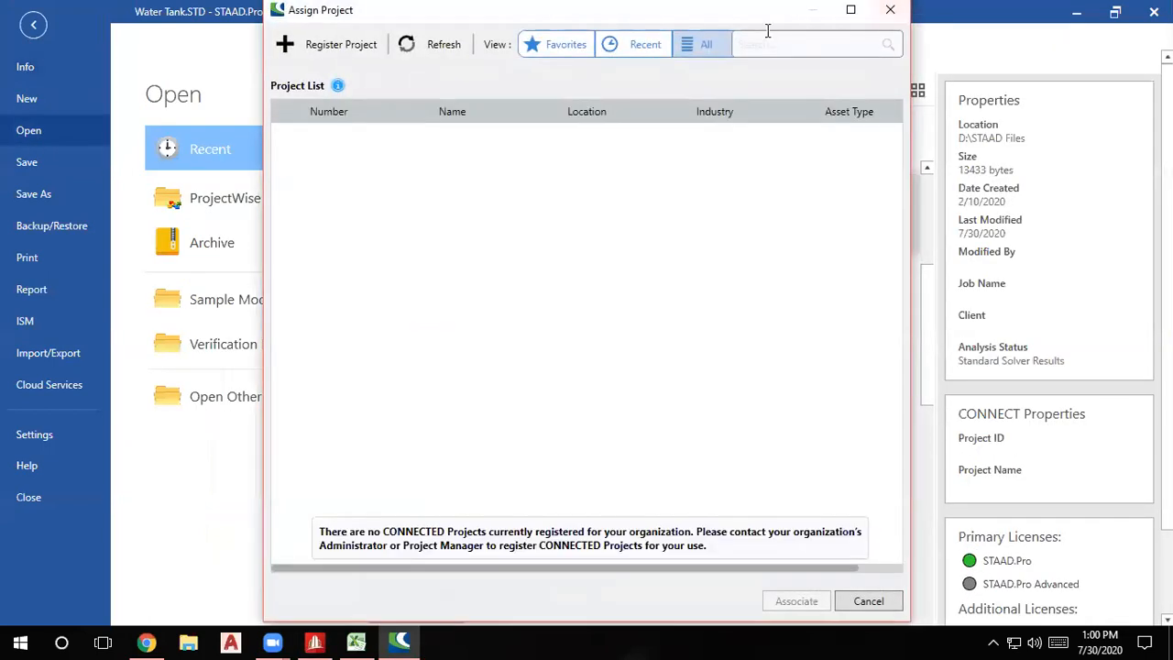
{"action": "left_click", "coordinate": [890, 9]}
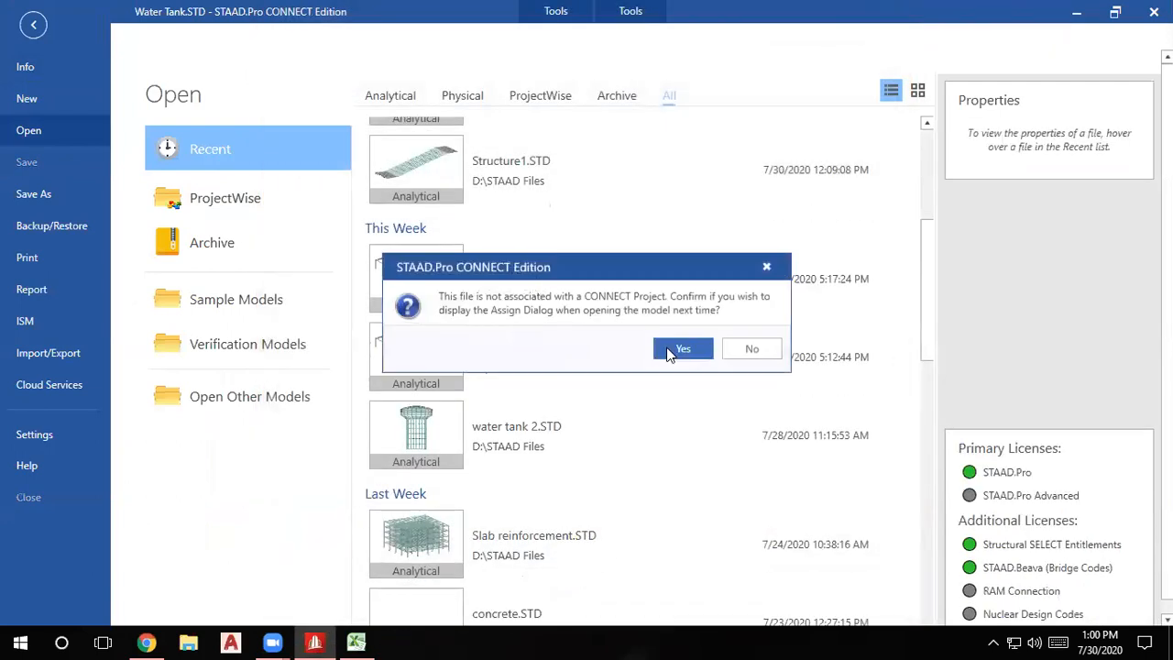
{"action": "left_click", "coordinate": [754, 349]}
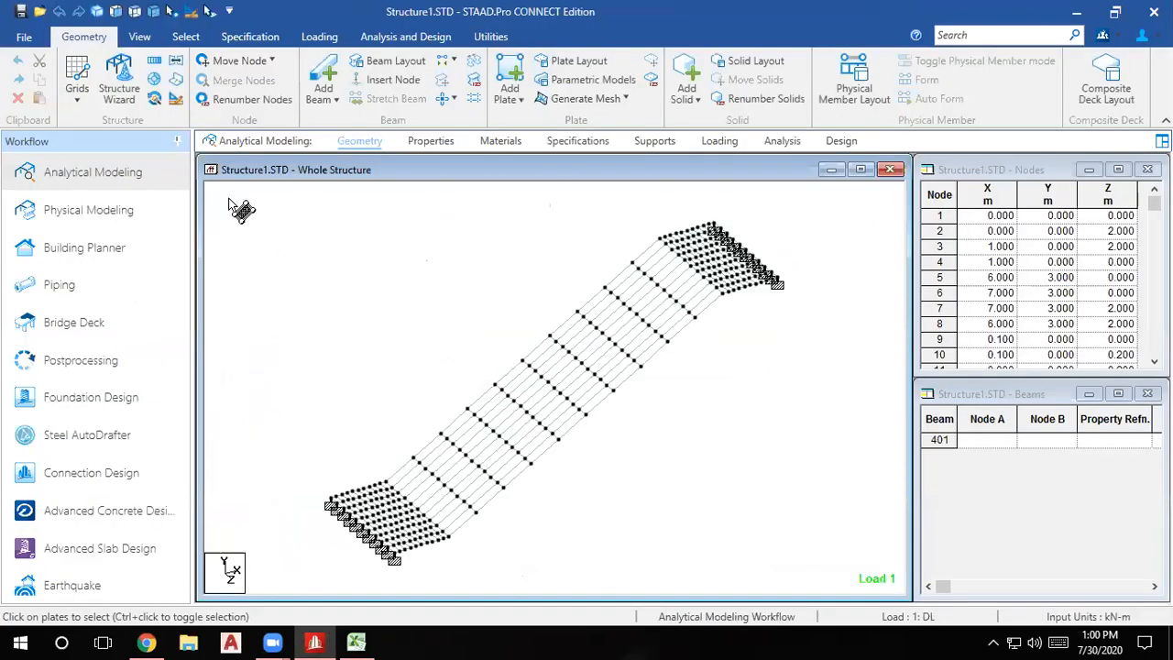
Open the recent model Structure2.STD without assigning a project, and agree to show the Assign dialog next time.
{"action": "left_click", "coordinate": [20, 37]}
{"action": "left_click", "coordinate": [35, 133]}
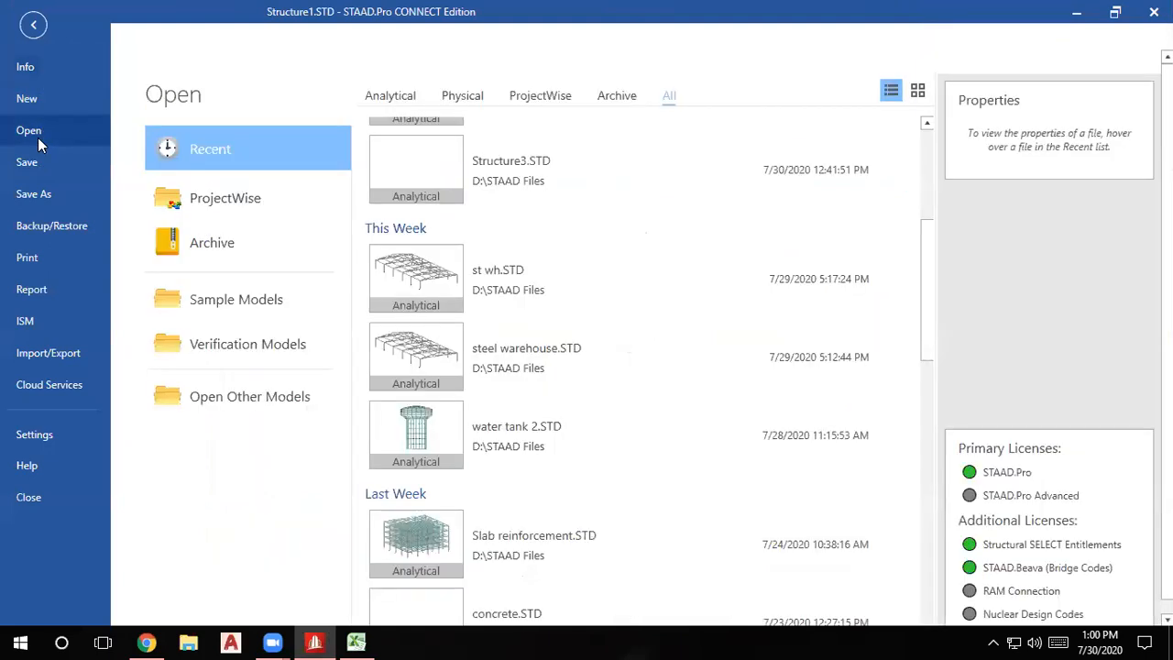
{"action": "scroll", "coordinate": [670, 361], "scroll_direction": "up", "scroll_amount": 3}
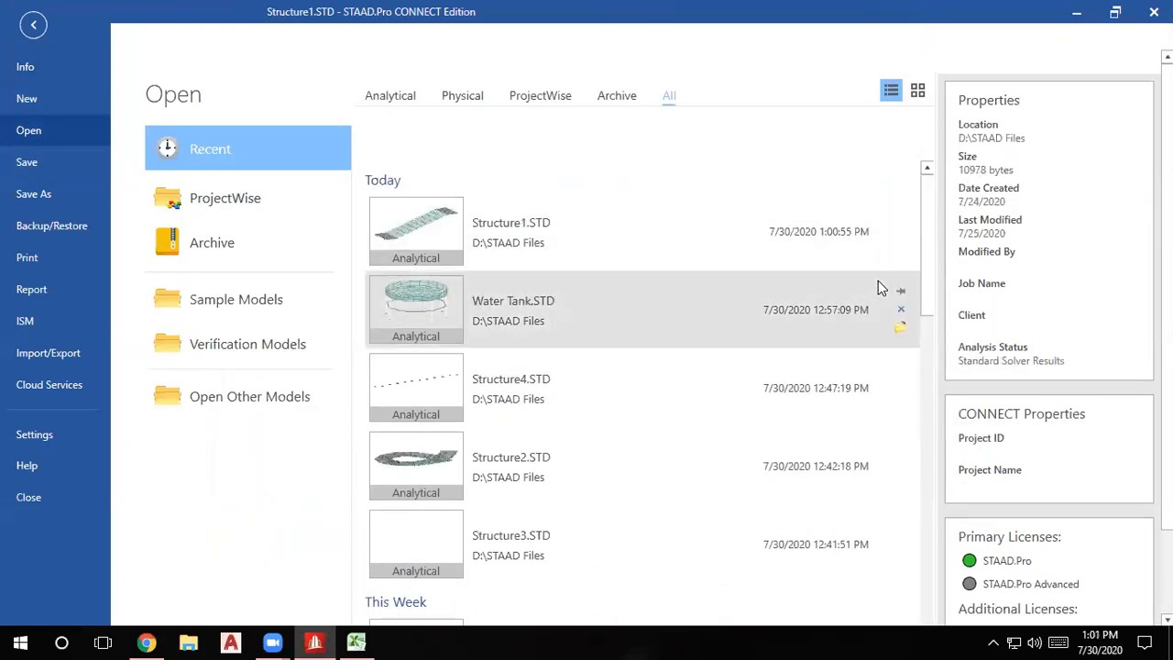
{"action": "scroll", "coordinate": [922, 279], "scroll_direction": "down", "scroll_amount": 5}
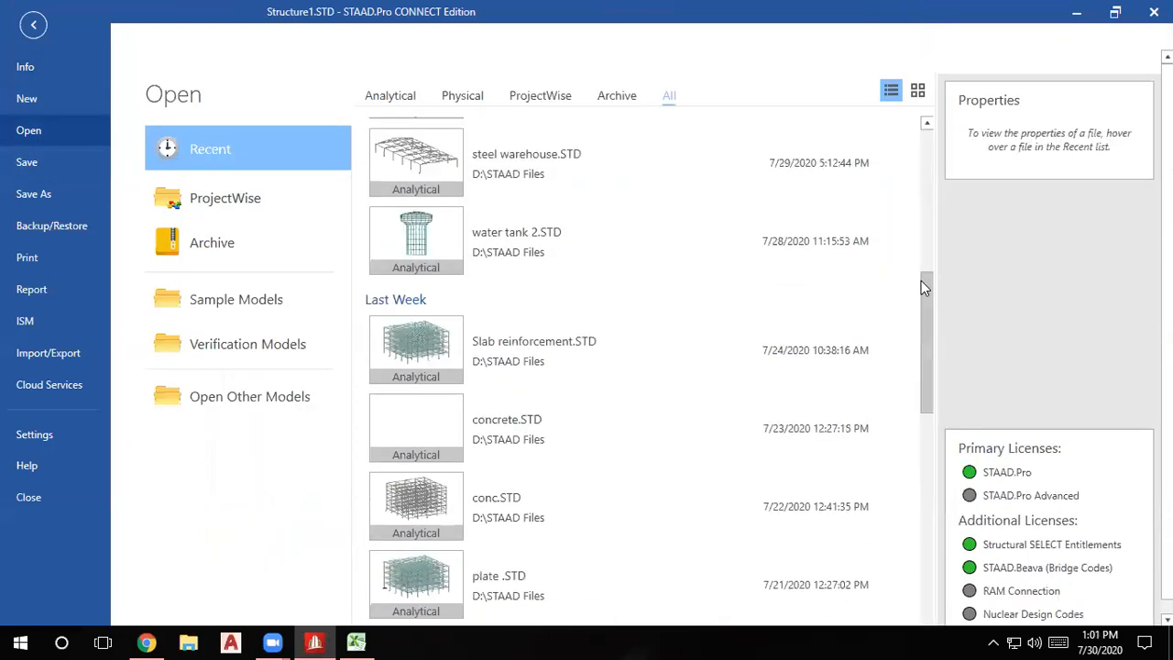
{"action": "scroll", "coordinate": [921, 281], "scroll_direction": "up", "scroll_amount": 5}
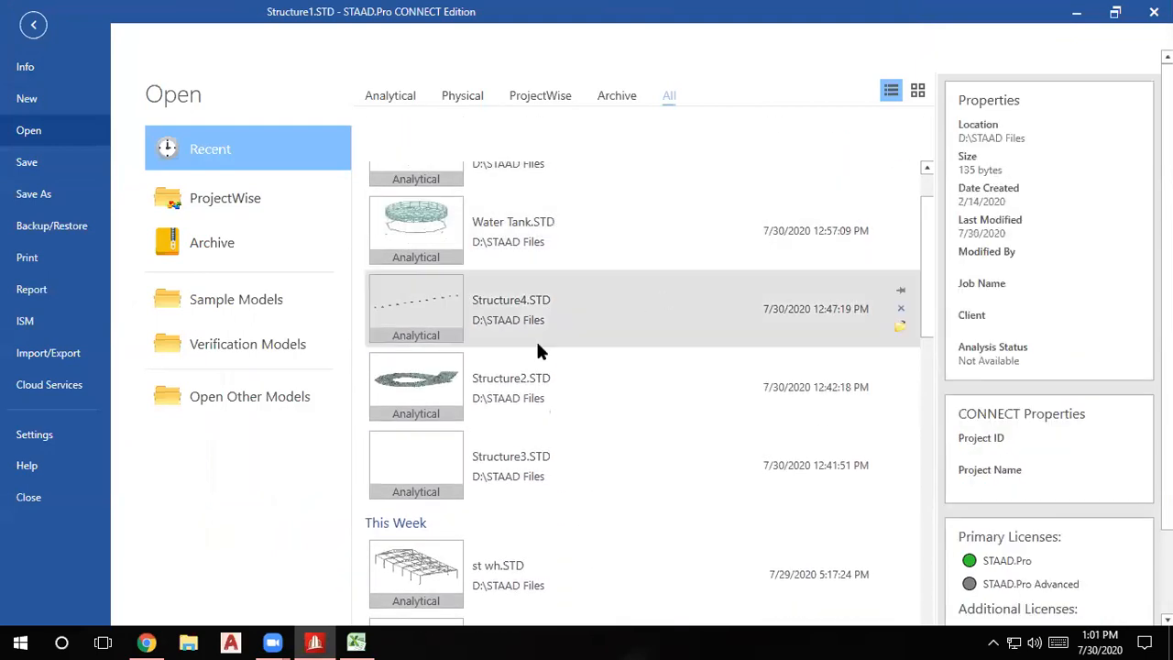
{"action": "left_click", "coordinate": [523, 392]}
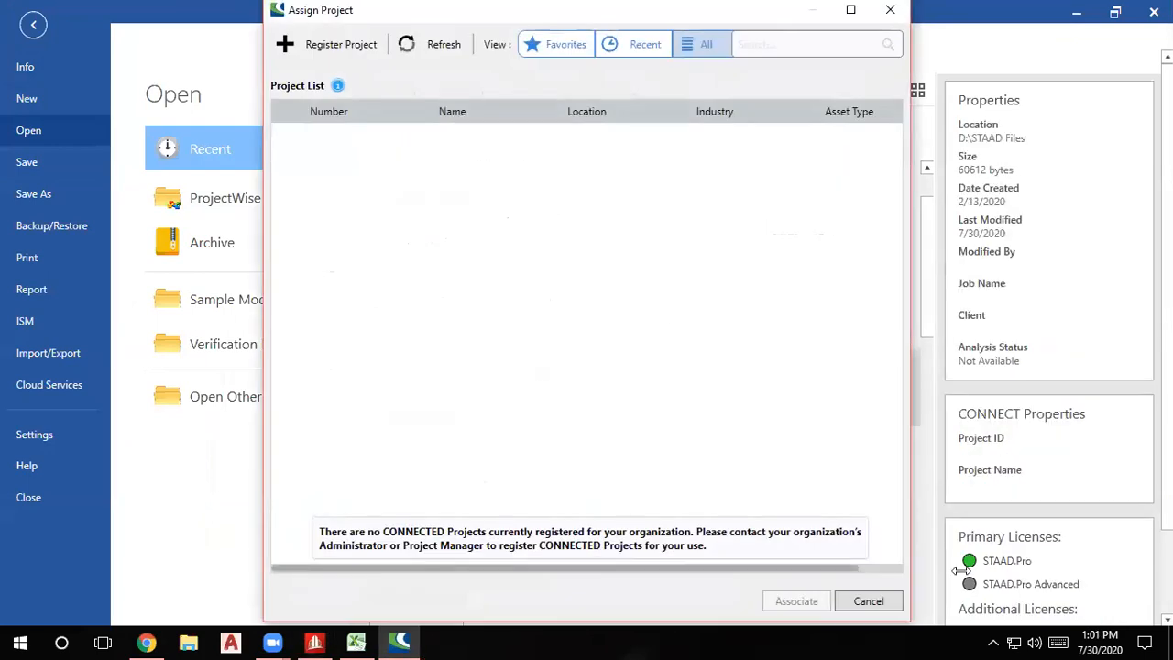
{"action": "left_click", "coordinate": [869, 601]}
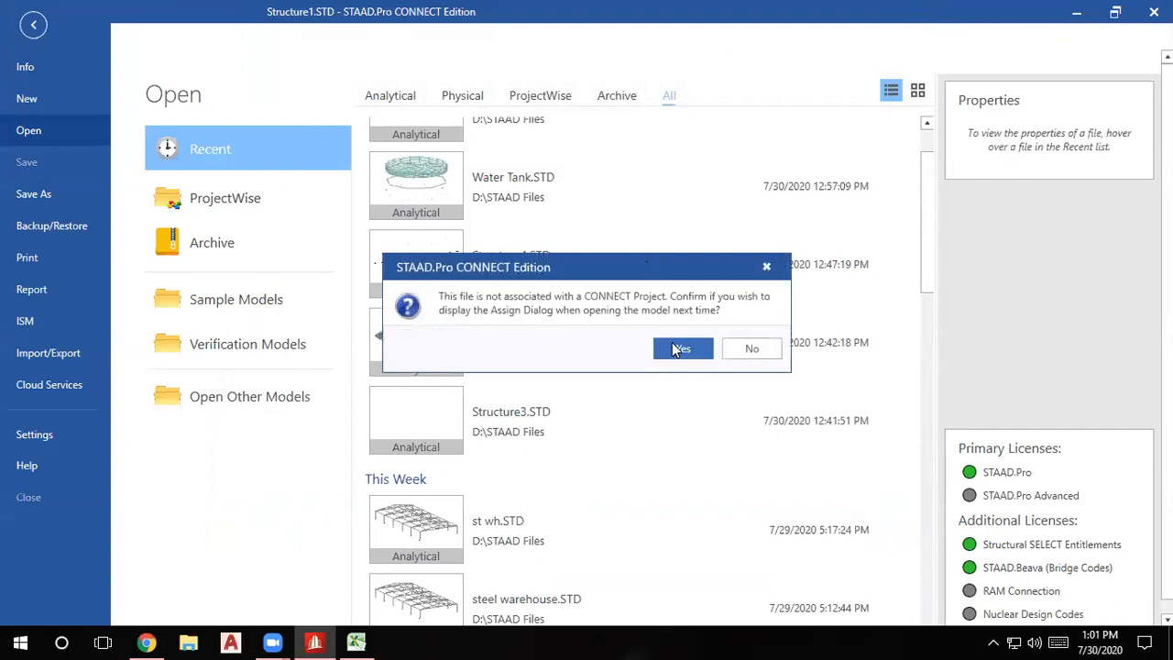
{"action": "left_click", "coordinate": [678, 348]}
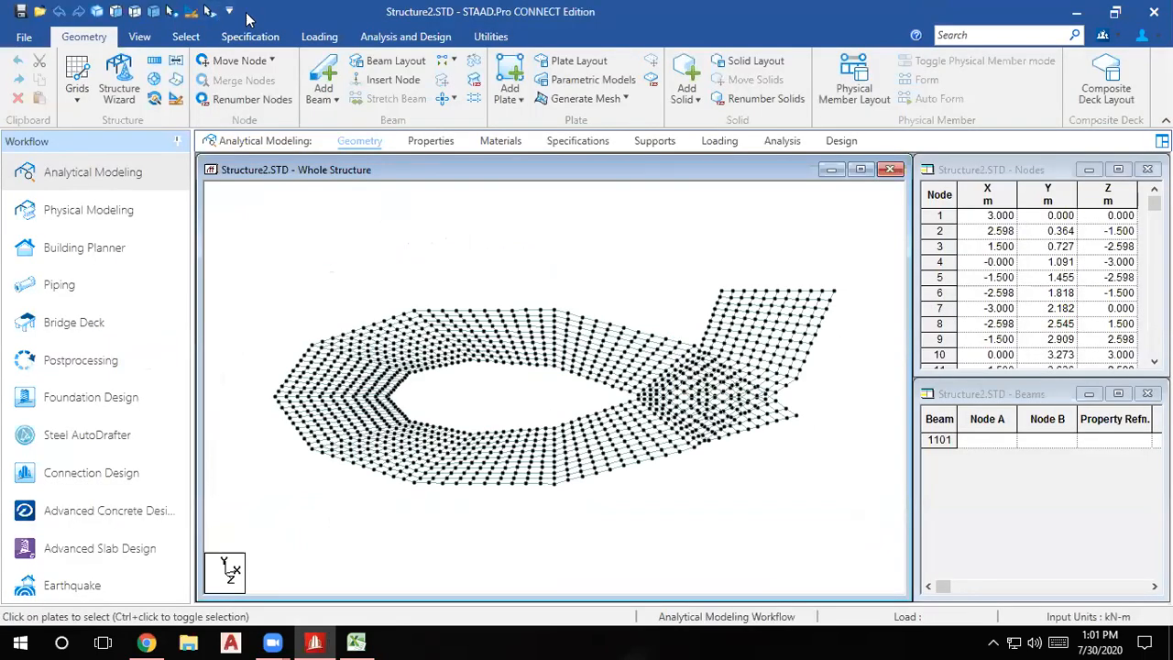
Open the command file of Structure2.STD and examine its STAAD.Pro generated comment block and the joint coordinates.
{"action": "left_click", "coordinate": [491, 37]}
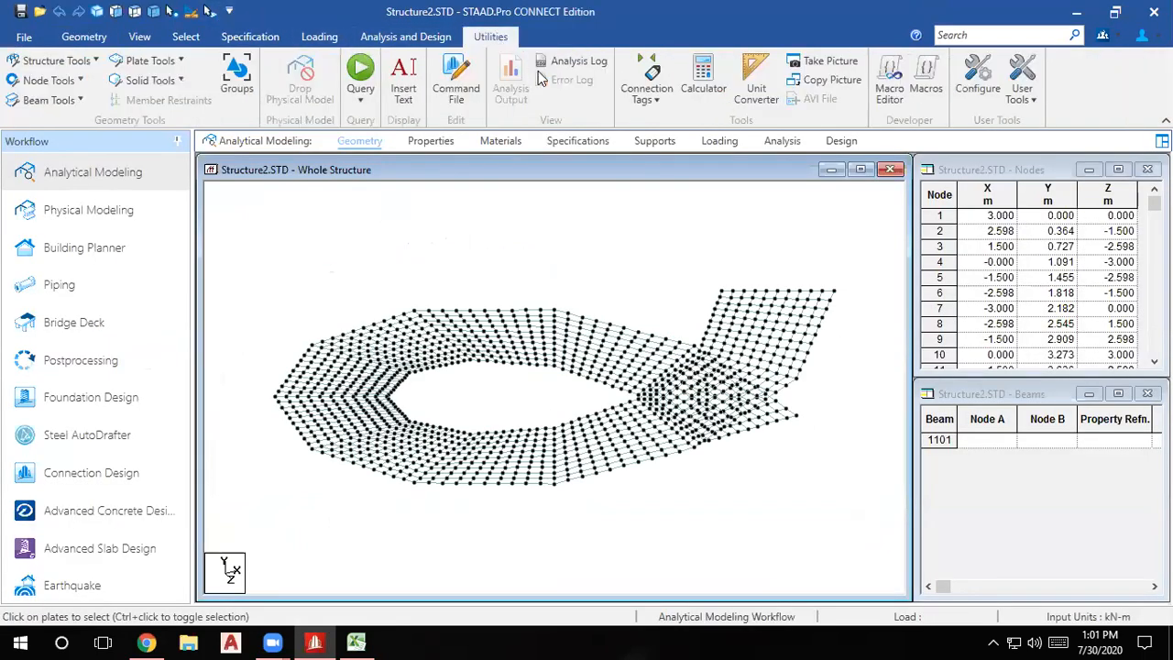
{"action": "left_click", "coordinate": [456, 88]}
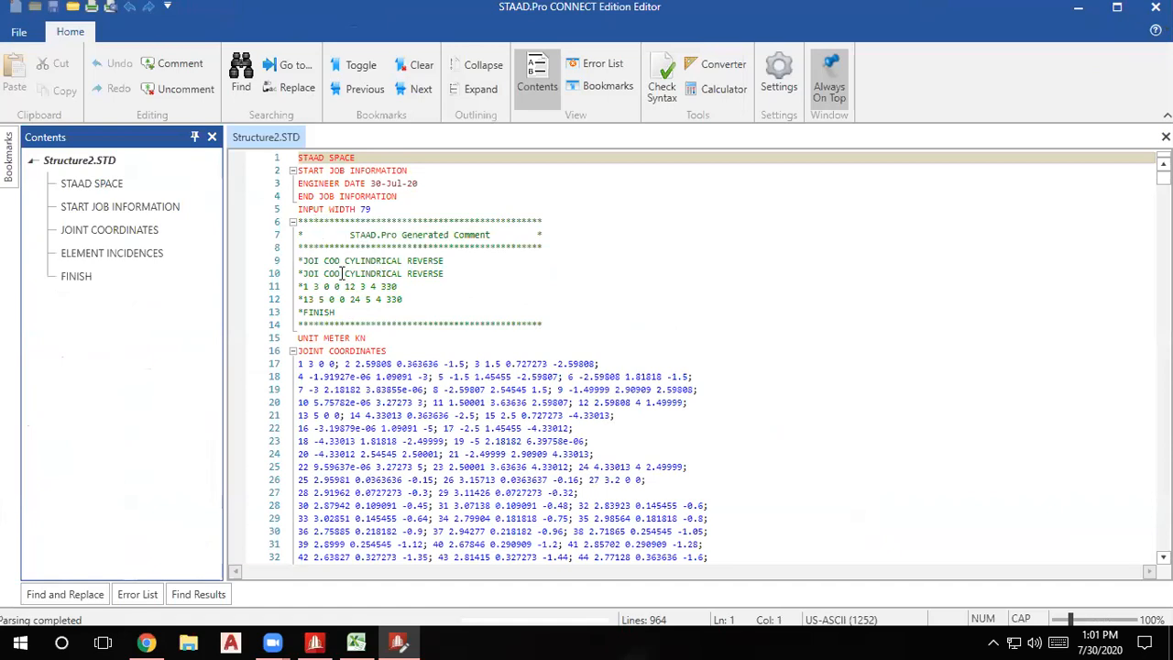
{"action": "left_click_drag", "start_coordinate": [342, 311], "coordinate": [324, 247]}
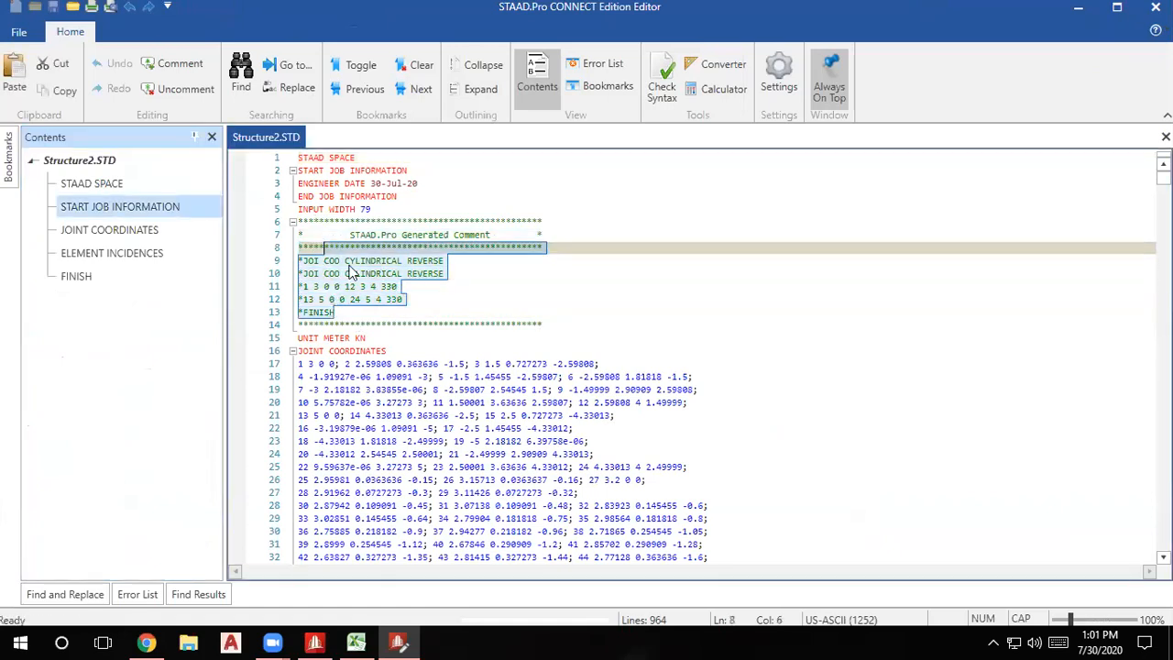
{"action": "scroll", "coordinate": [468, 343], "scroll_direction": "down", "scroll_amount": 4}
{"action": "scroll", "coordinate": [468, 343], "scroll_direction": "down", "scroll_amount": 16}
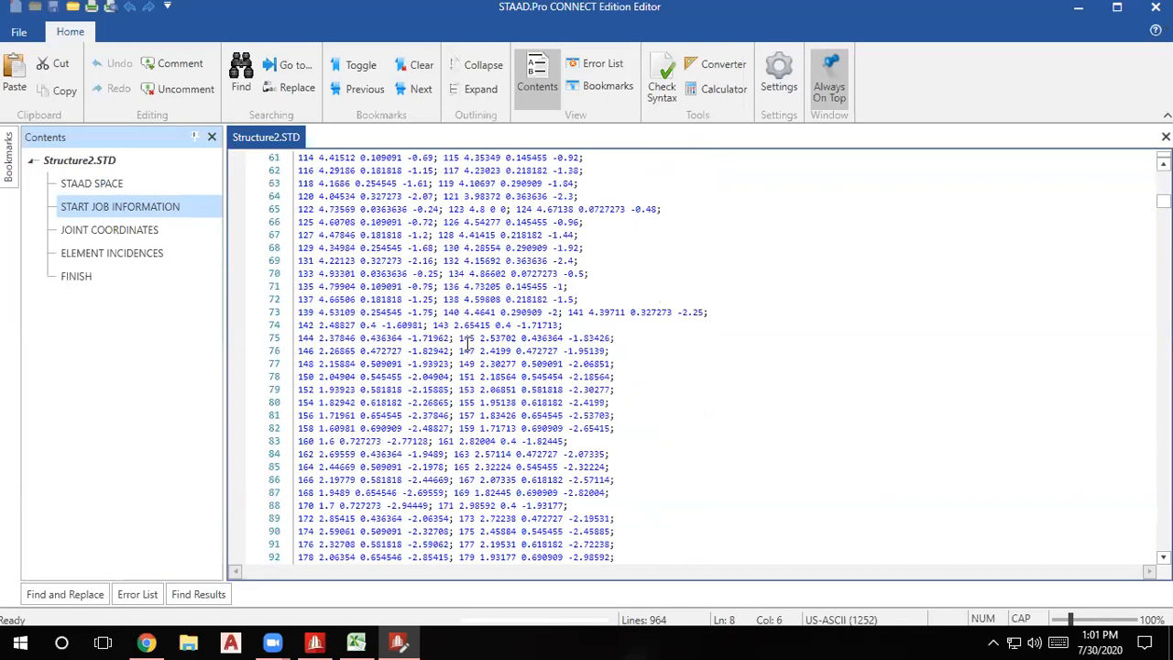
{"action": "left_click", "coordinate": [464, 339]}
{"action": "scroll", "coordinate": [501, 441], "scroll_direction": "down", "scroll_amount": 12}
{"action": "scroll", "coordinate": [501, 443], "scroll_direction": "up", "scroll_amount": 20}
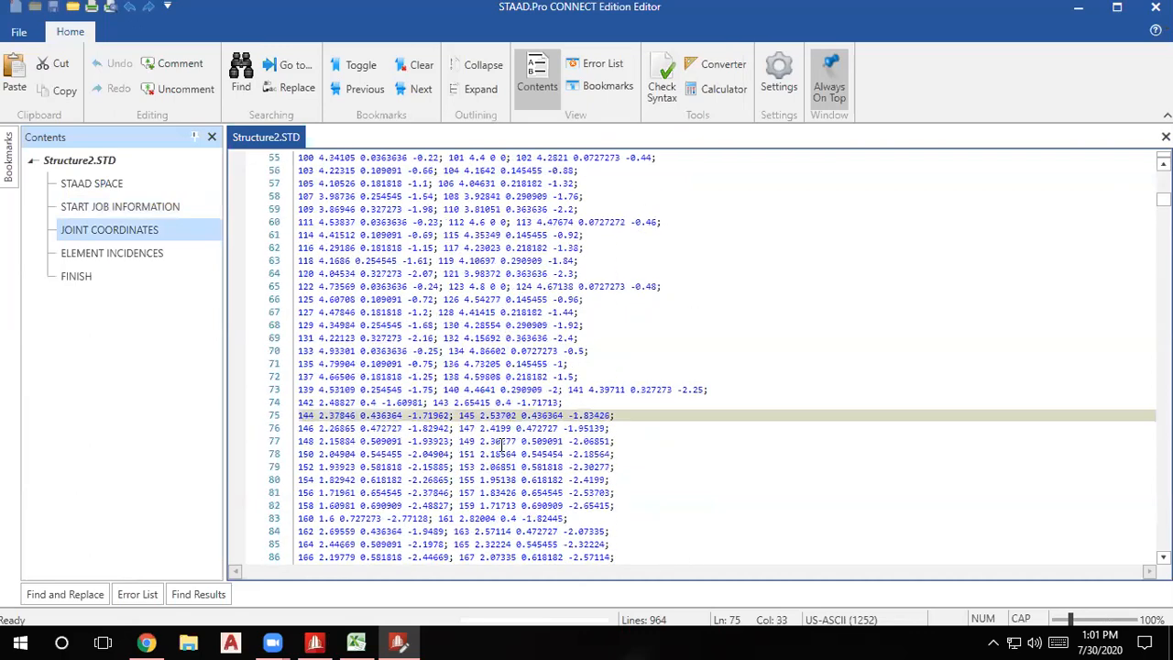
{"action": "scroll", "coordinate": [501, 446], "scroll_direction": "up", "scroll_amount": 7}
{"action": "left_click", "coordinate": [348, 323]}
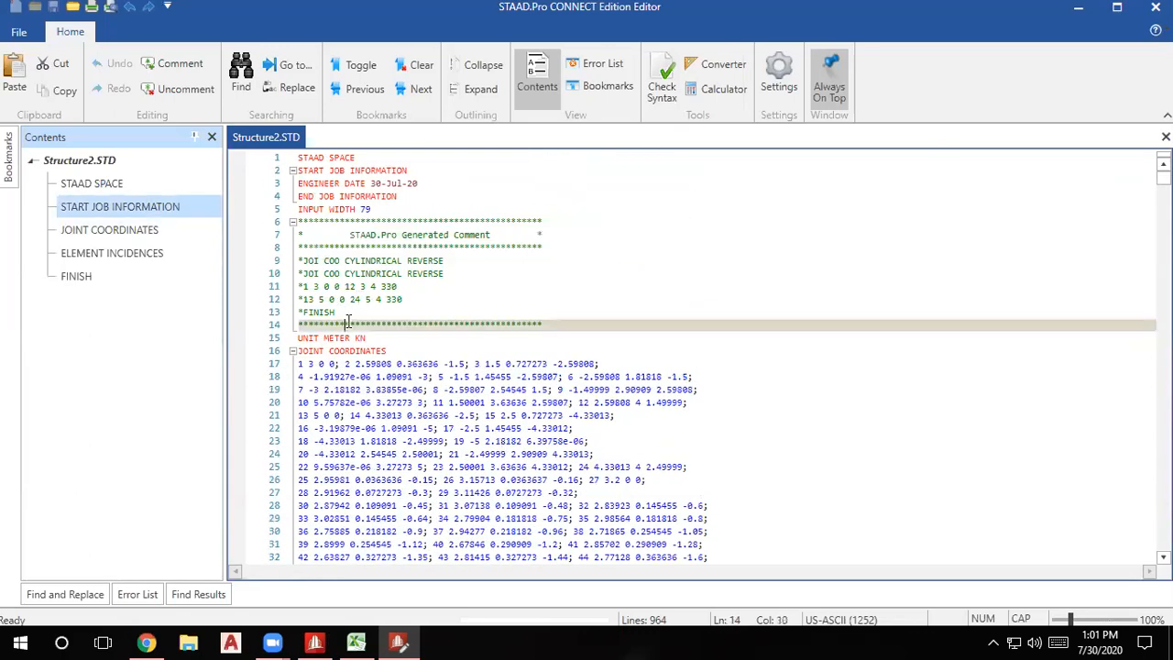
Examine the end of the command file, from the last element incidences to the FINISH command.
{"action": "left_click_drag", "start_coordinate": [1163, 174], "coordinate": [1163, 548]}
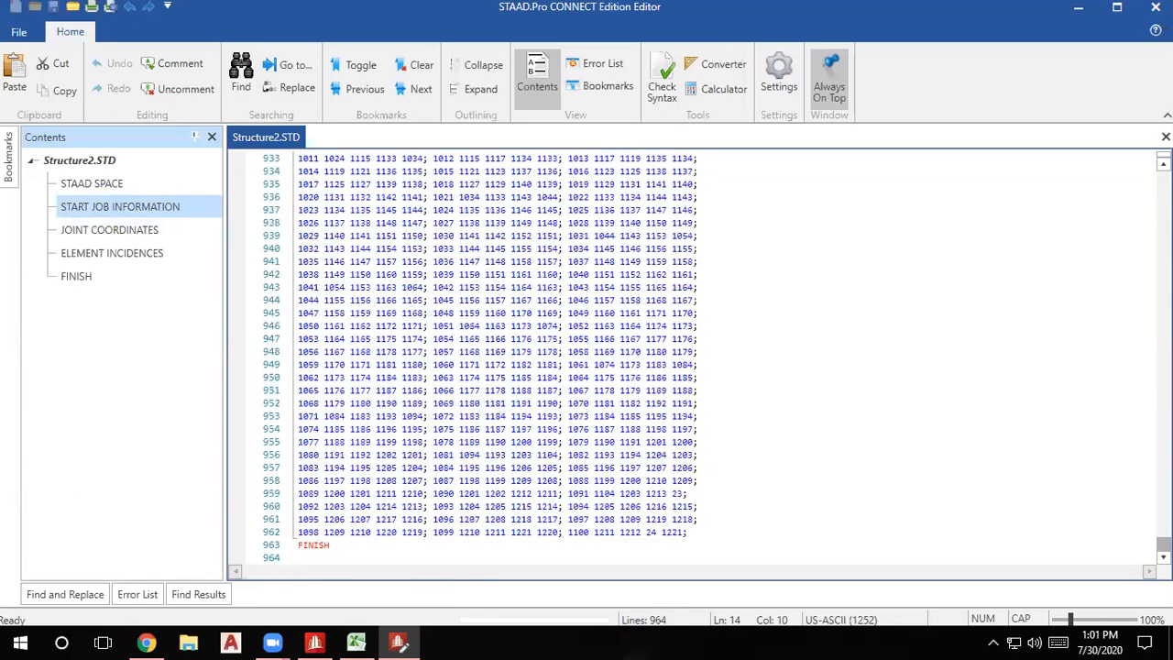
{"action": "left_click", "coordinate": [358, 545]}
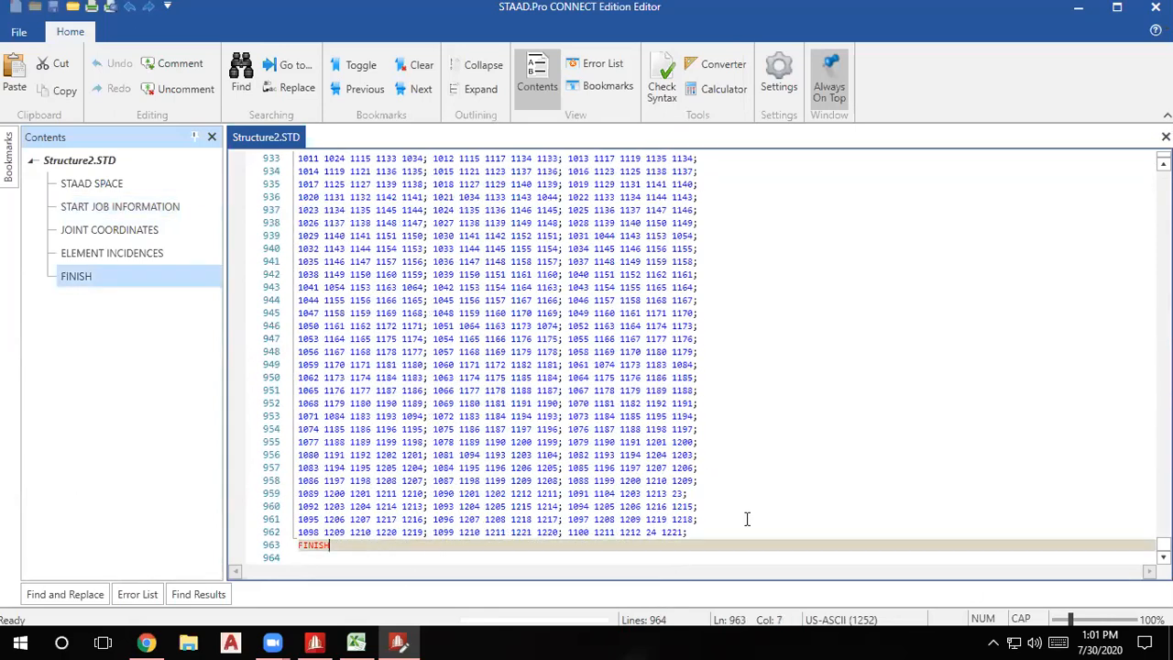
{"action": "left_click", "coordinate": [839, 464]}
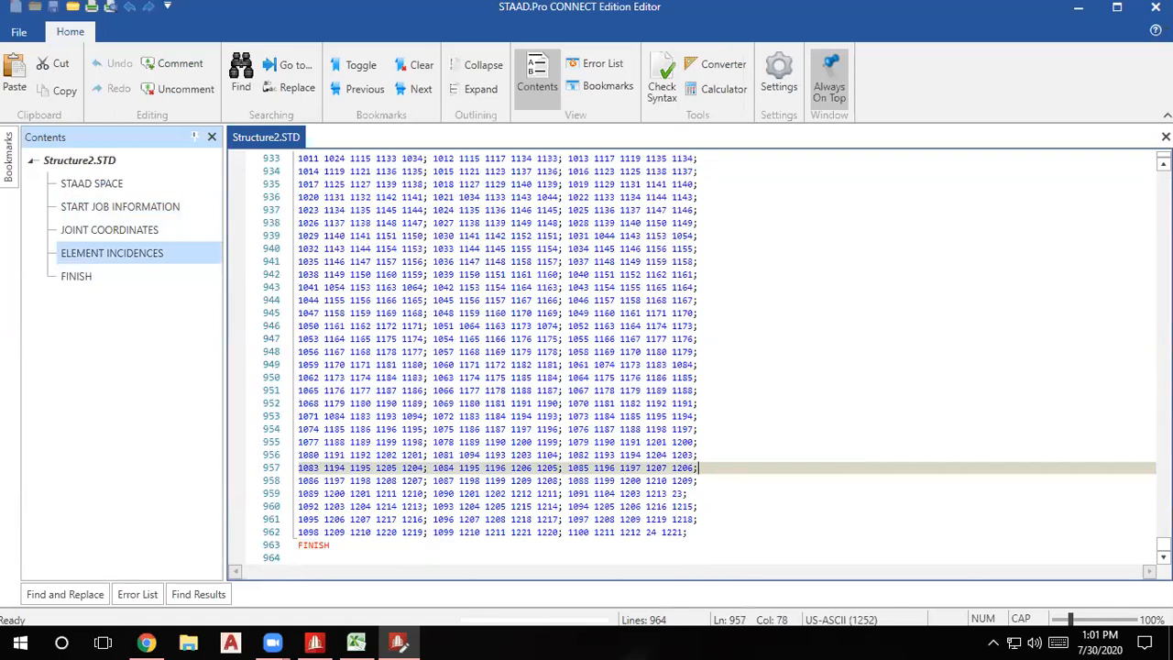
Examine the commented JOI COO CYLINDRICAL REVERSE lines and the joint coordinates below them, and close the command file editor.
{"action": "left_click_drag", "start_coordinate": [1163, 543], "coordinate": [1140, 156]}
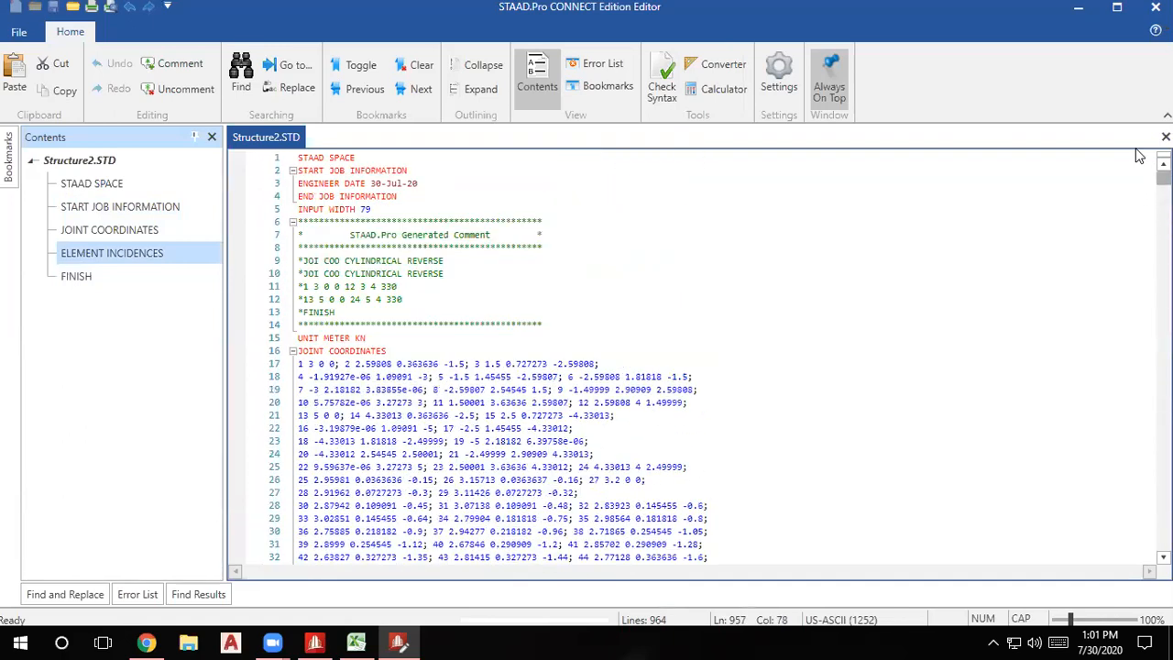
{"action": "left_click", "coordinate": [565, 332]}
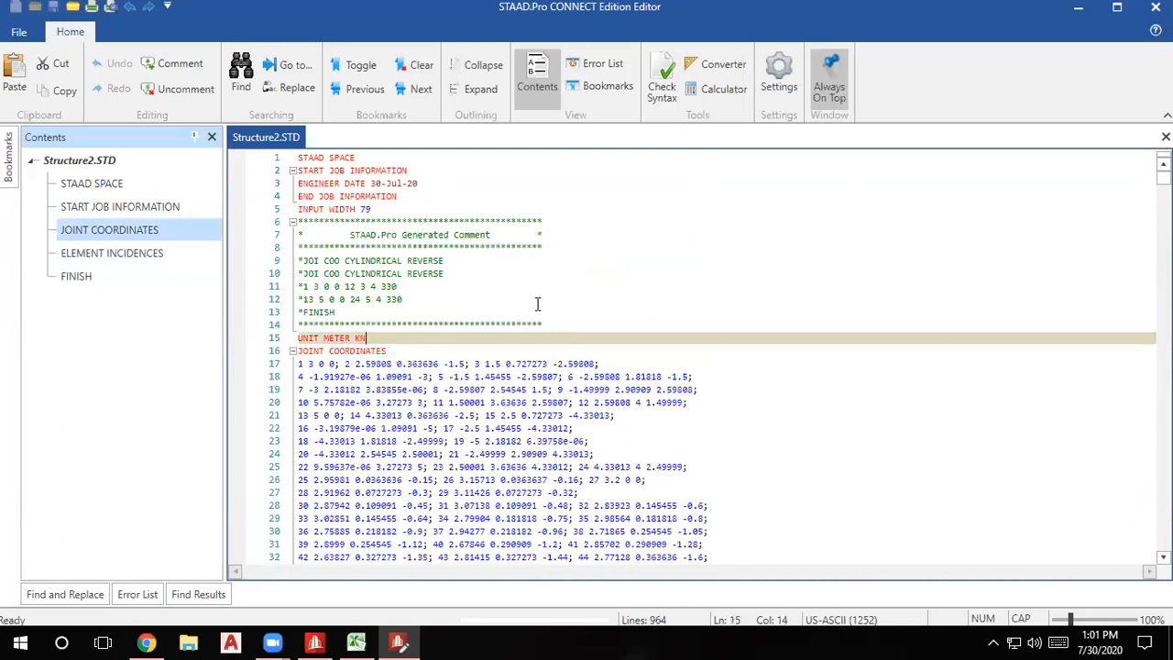
{"action": "left_click", "coordinate": [538, 303]}
{"action": "left_click_drag", "start_coordinate": [409, 297], "coordinate": [299, 273]}
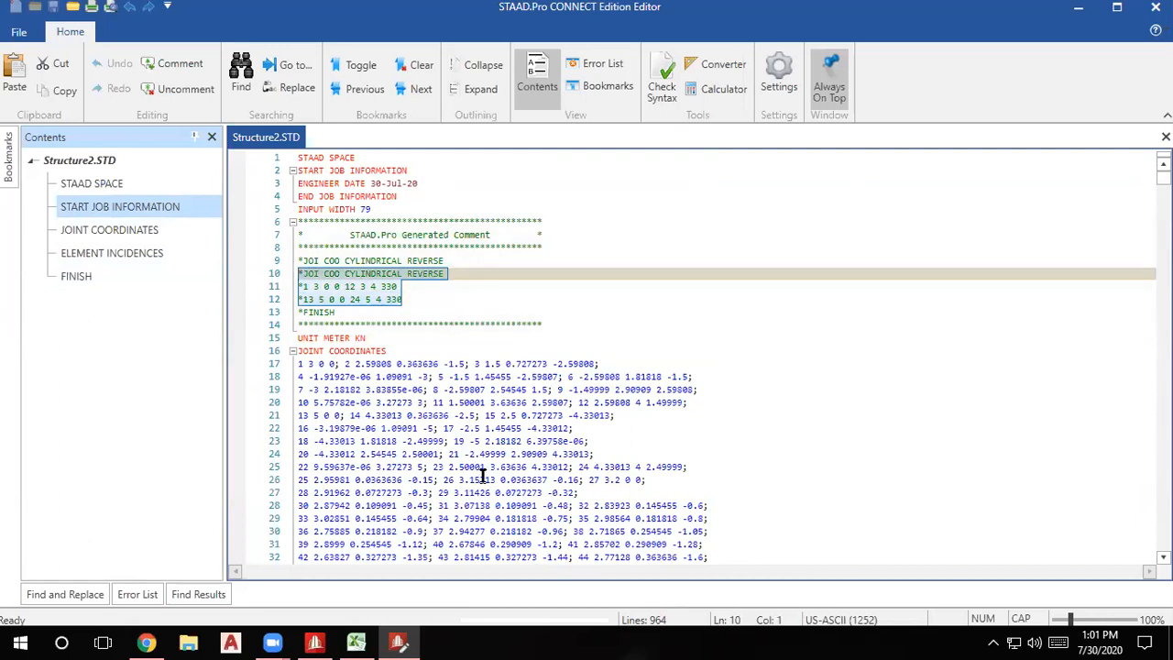
{"action": "scroll", "coordinate": [485, 477], "scroll_direction": "down", "scroll_amount": 20}
{"action": "scroll", "coordinate": [486, 477], "scroll_direction": "down", "scroll_amount": 13}
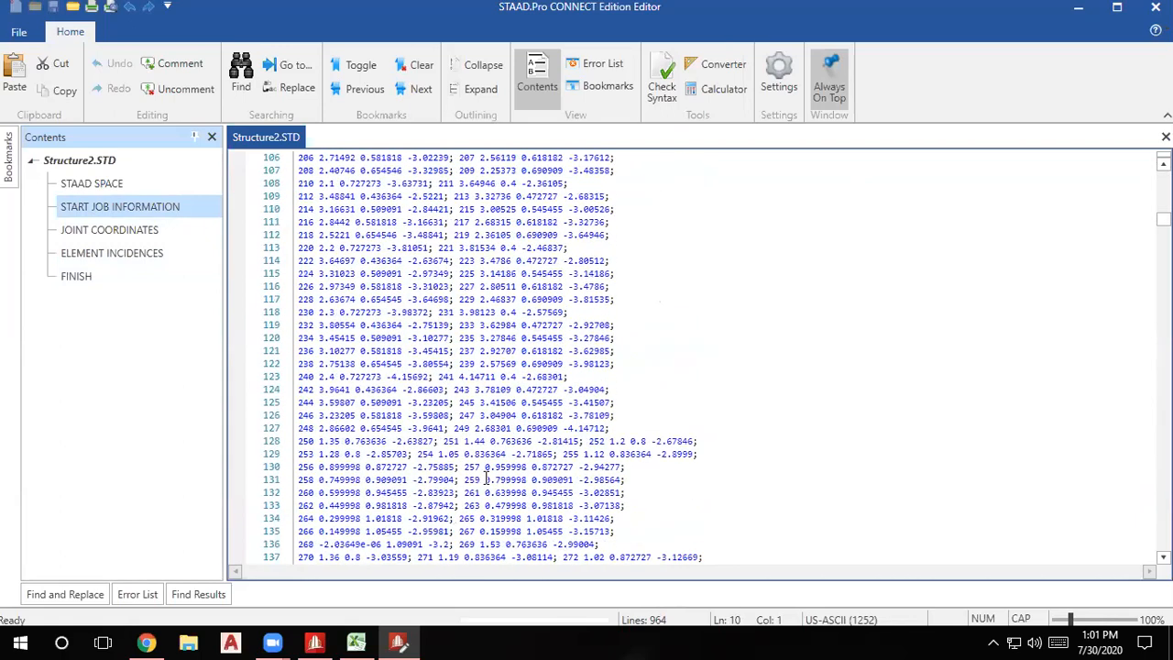
{"action": "left_click", "coordinate": [1156, 6]}
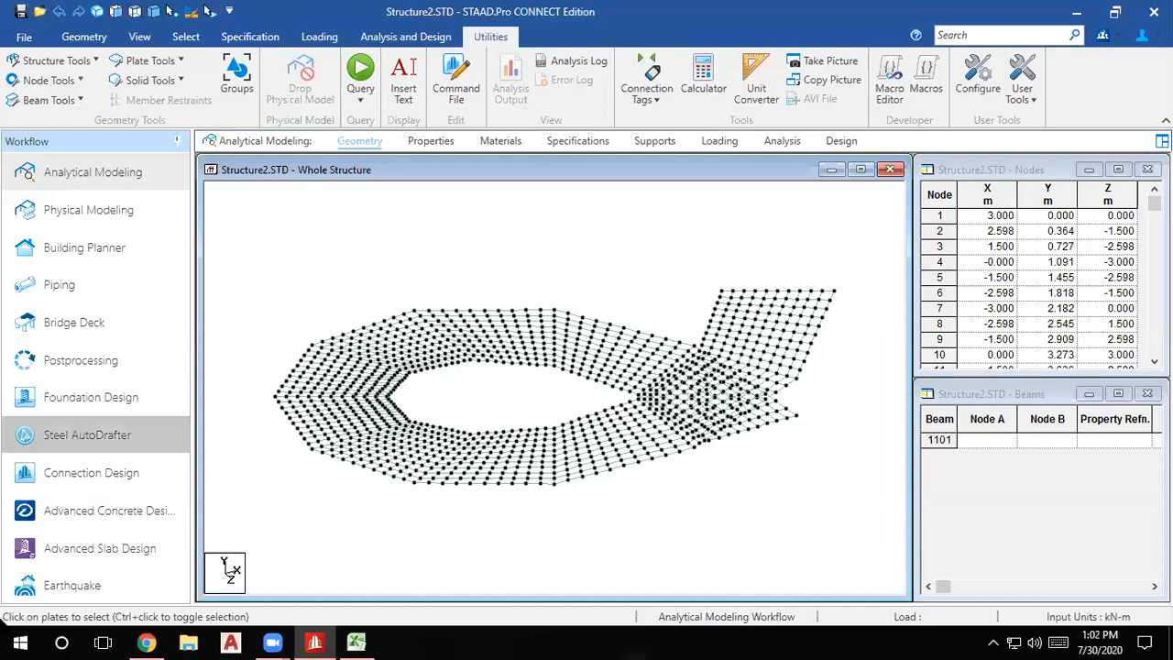
Switch to Chrome, search for GOOGLE CLASSROOM in a new tab and open the Google Classroom site.
{"action": "left_click", "coordinate": [145, 642]}
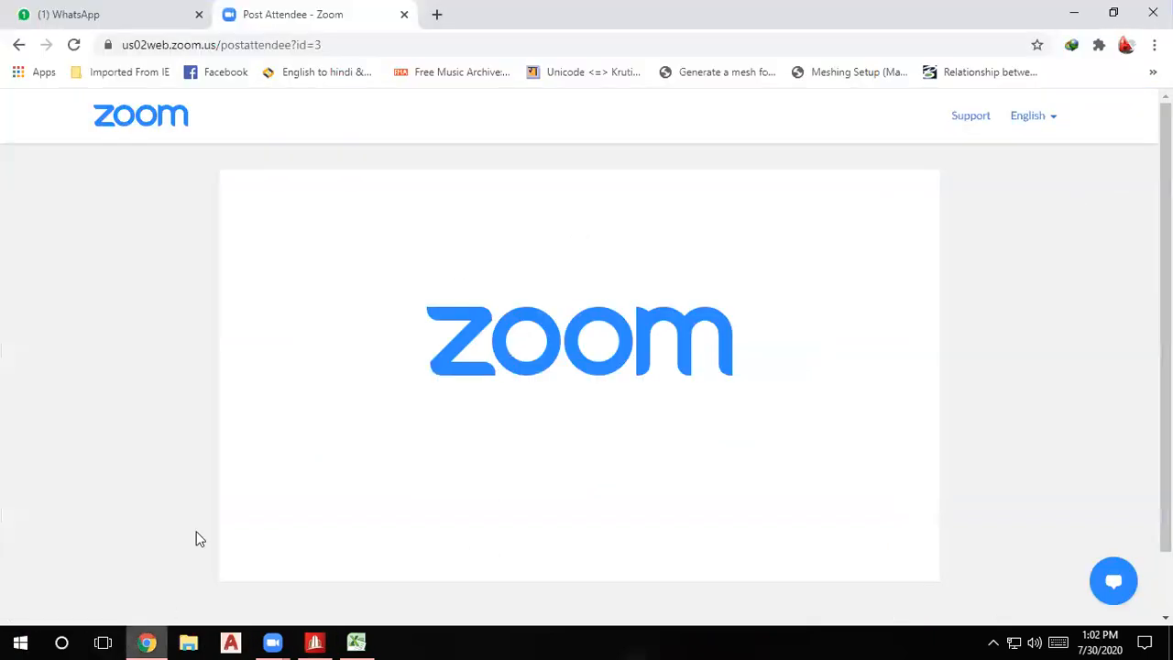
{"action": "left_click", "coordinate": [436, 13]}
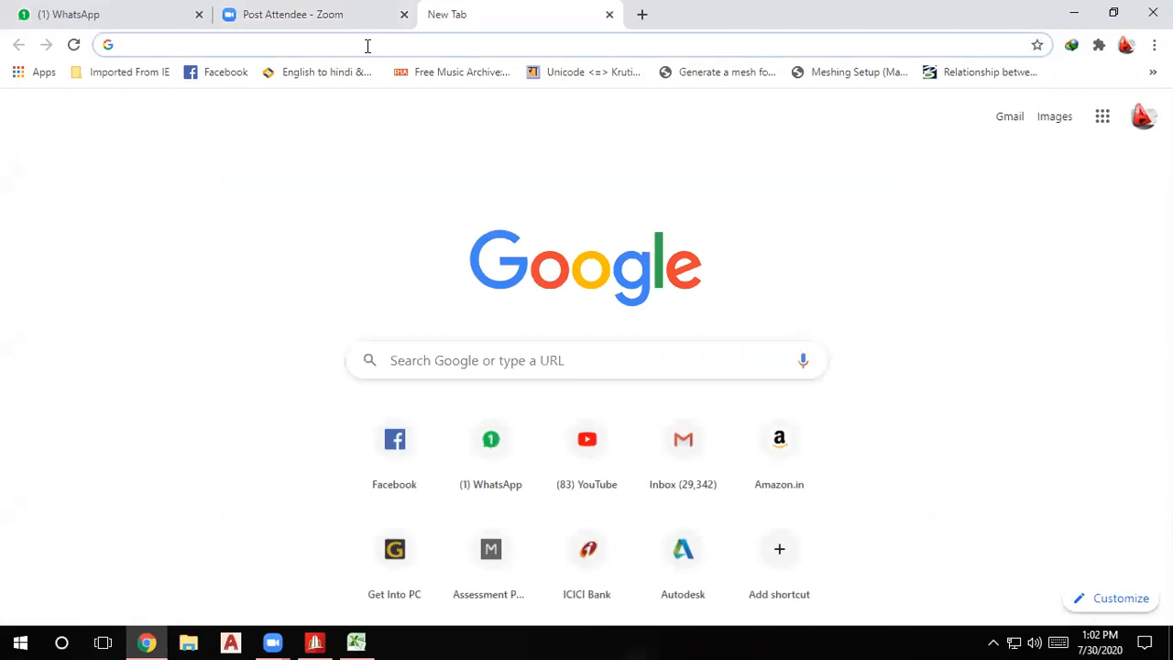
{"action": "left_click", "coordinate": [367, 45]}
{"action": "type", "text": "GL"}
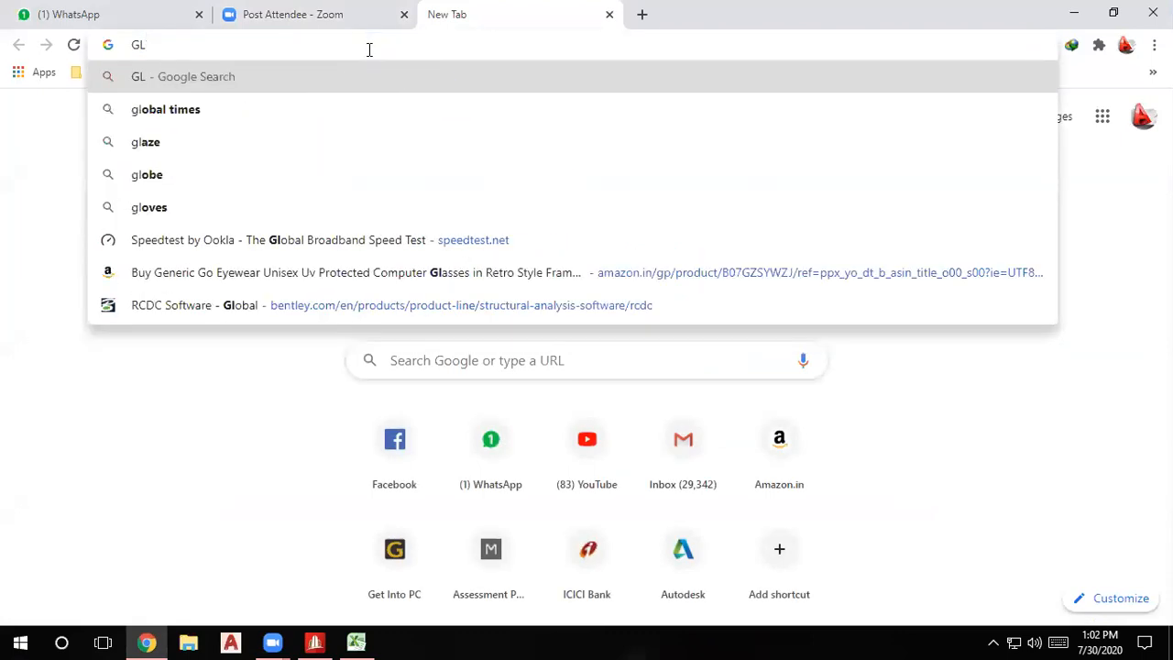
{"action": "key", "text": "BackSpace"}
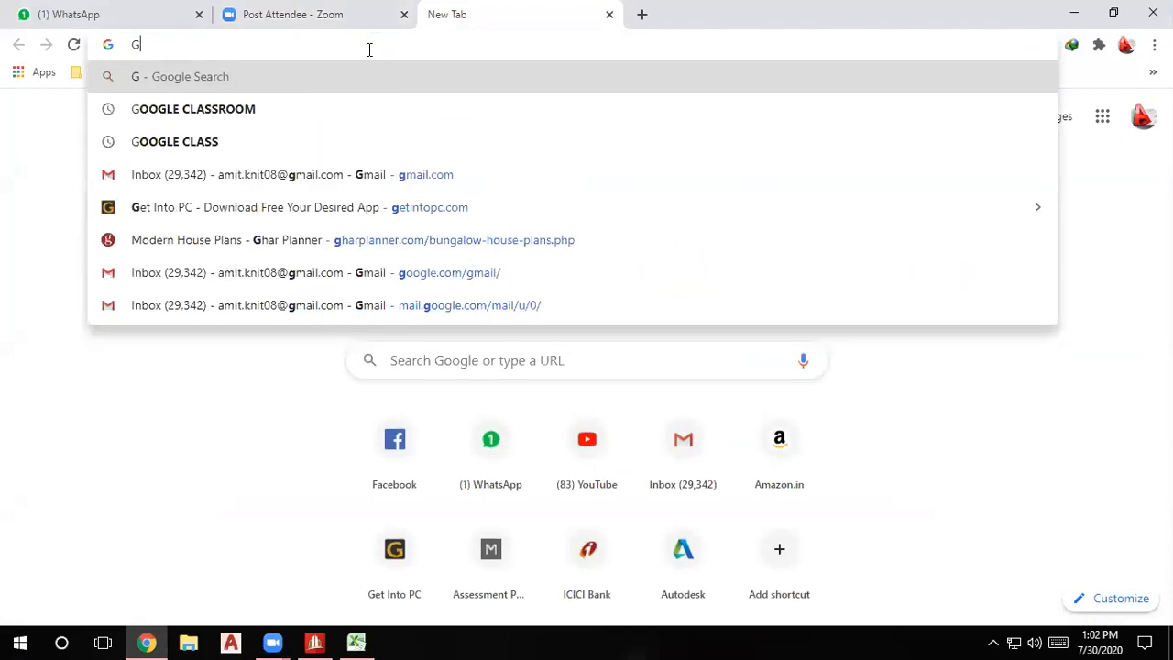
{"action": "left_click", "coordinate": [288, 109]}
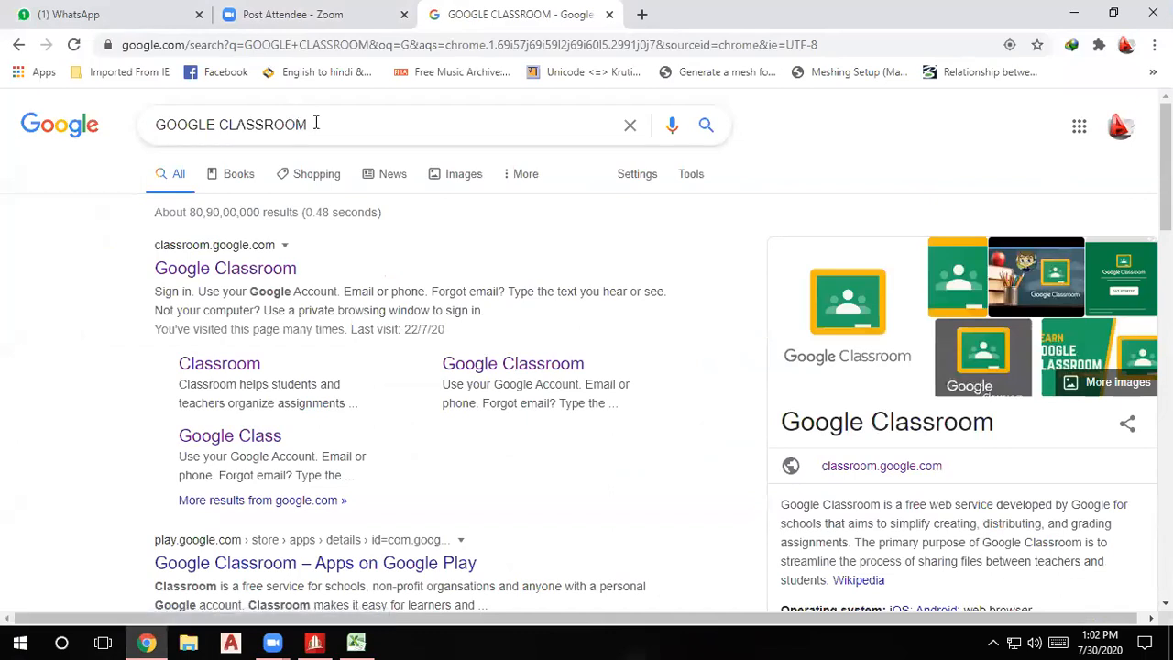
{"action": "left_click", "coordinate": [231, 274]}
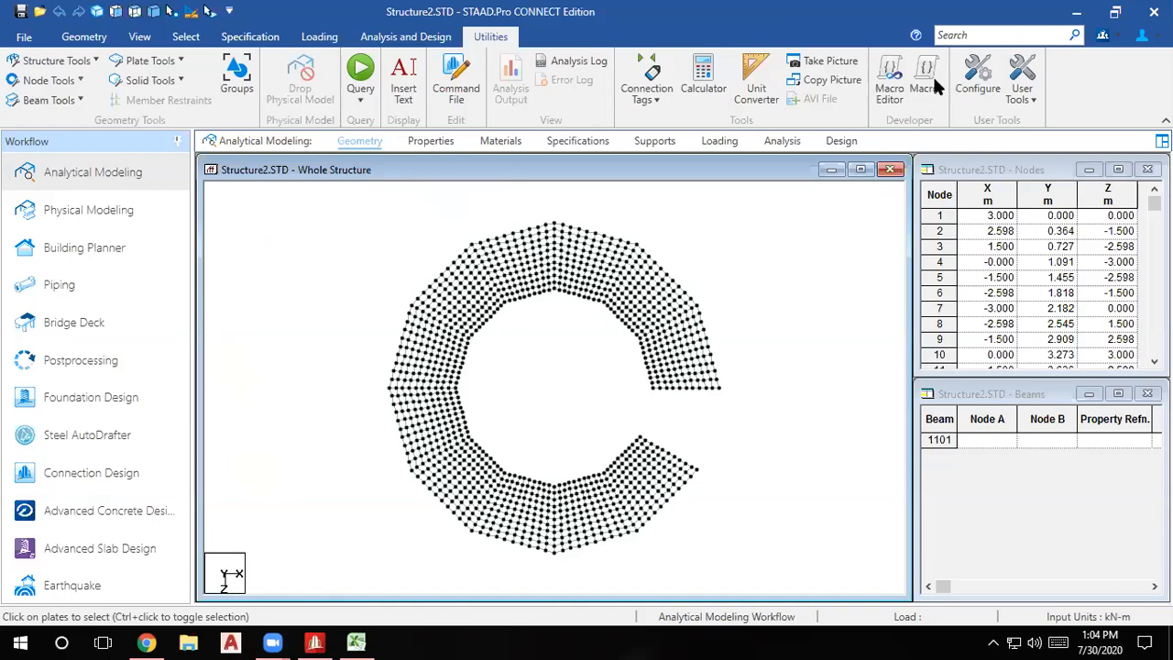
Return to the classwork page in Chrome, view Sheet.pdf attached to Assignment No 5, and show the desktop.
{"action": "left_click", "coordinate": [147, 642]}
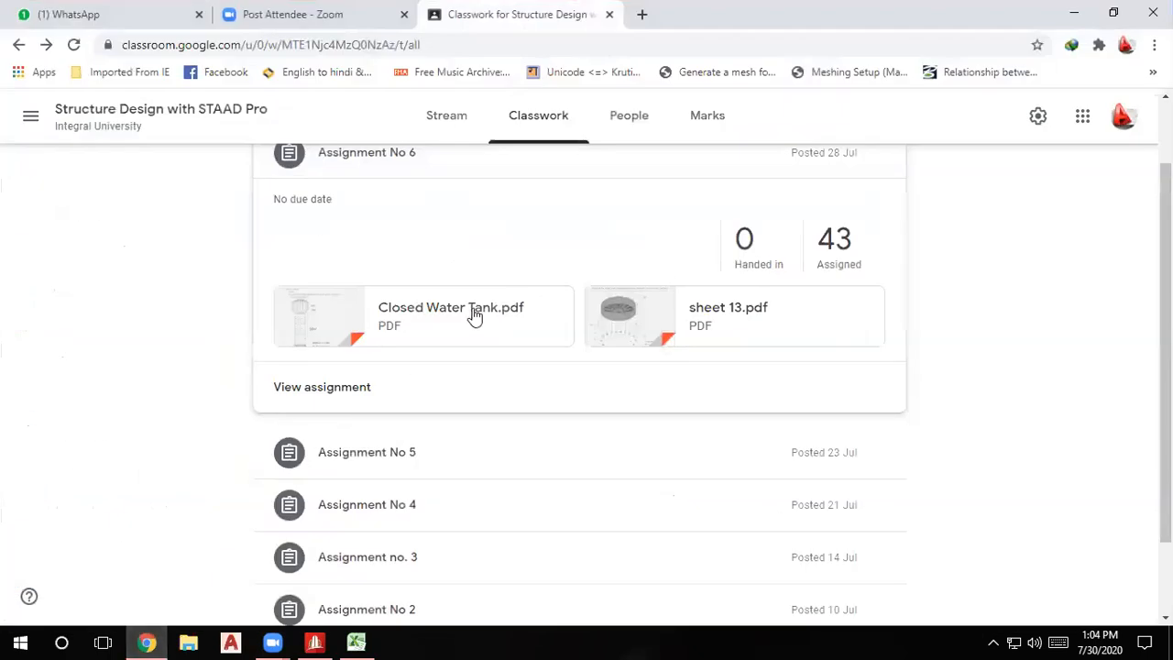
{"action": "left_click", "coordinate": [390, 452]}
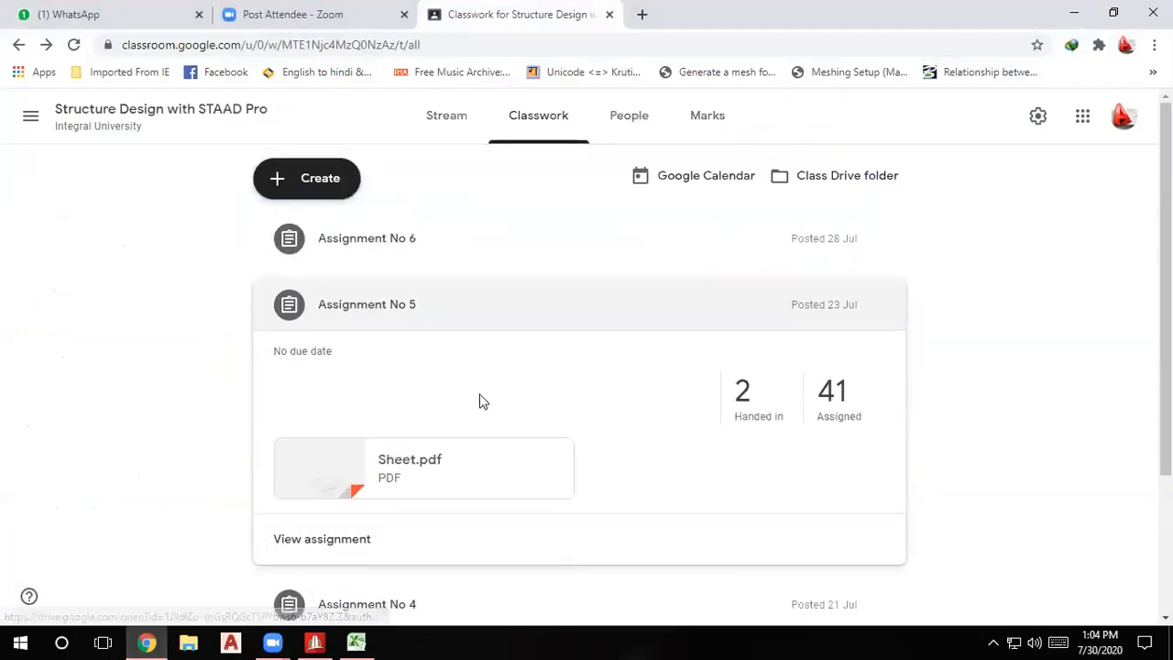
{"action": "left_click", "coordinate": [361, 465]}
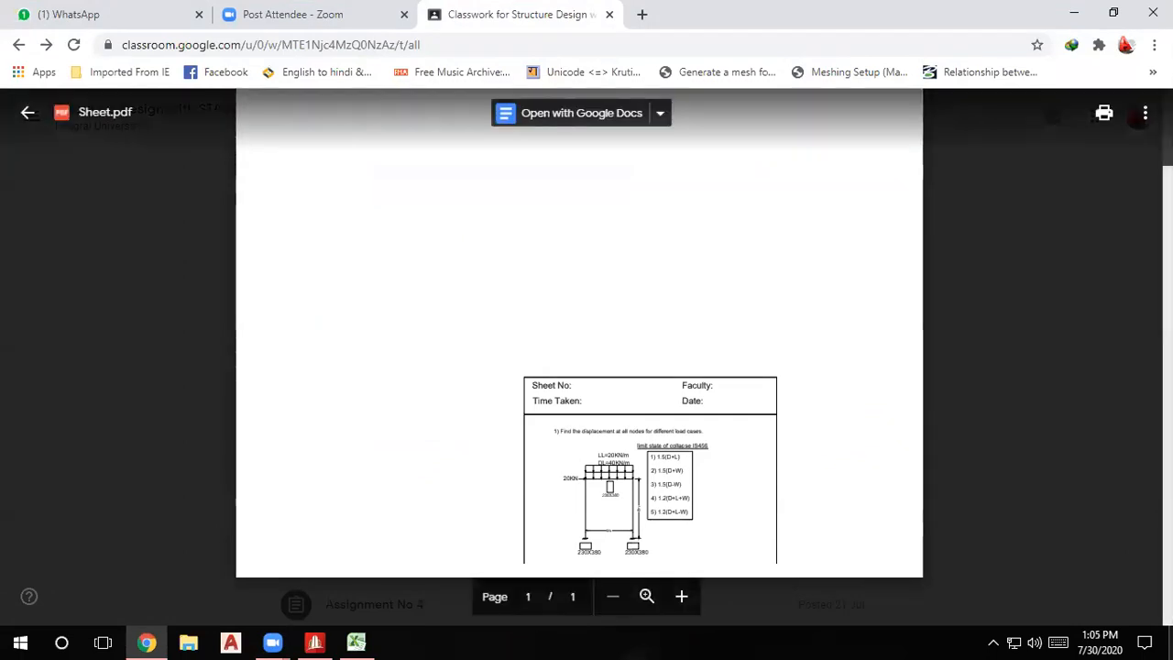
{"action": "left_click", "coordinate": [1171, 644]}
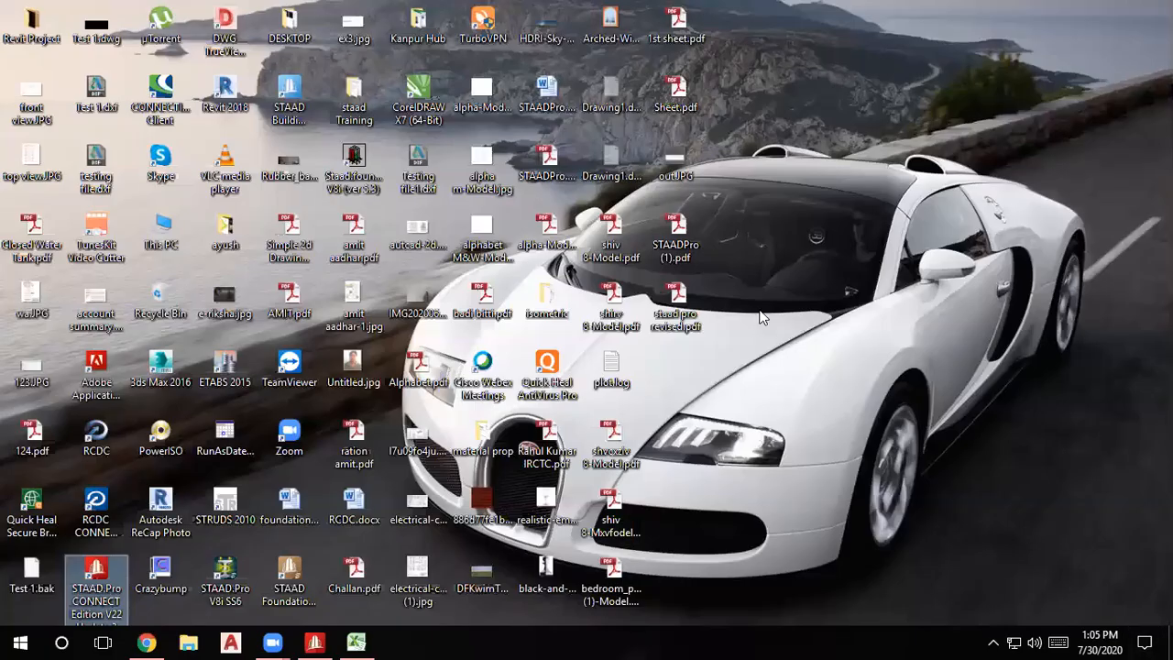